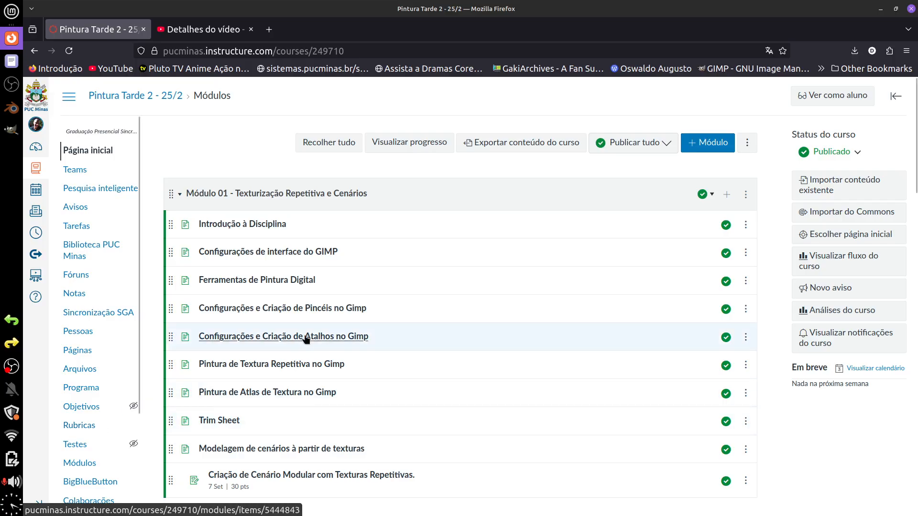
- Look over the course module list, bring up the PlanoHoje notes over it, and make the notes window narrower
{"action": "scroll", "coordinate": [464, 291], "scroll_direction": "down", "scroll_amount": 4}
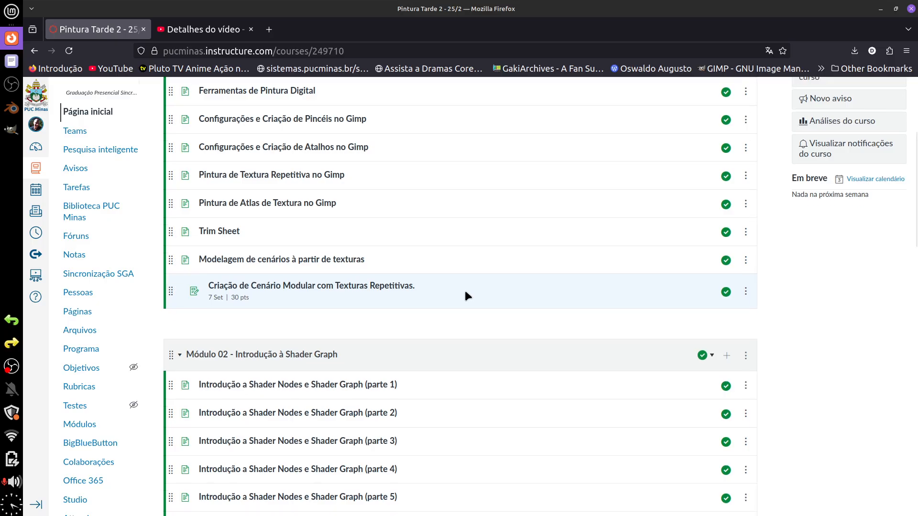
{"action": "scroll", "coordinate": [465, 295], "scroll_direction": "up", "scroll_amount": 4}
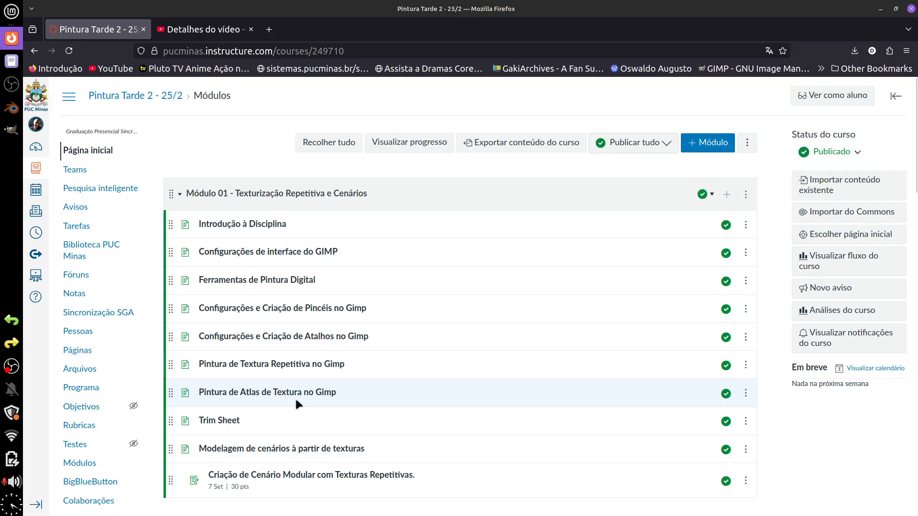
{"action": "left_click", "coordinate": [3, 70]}
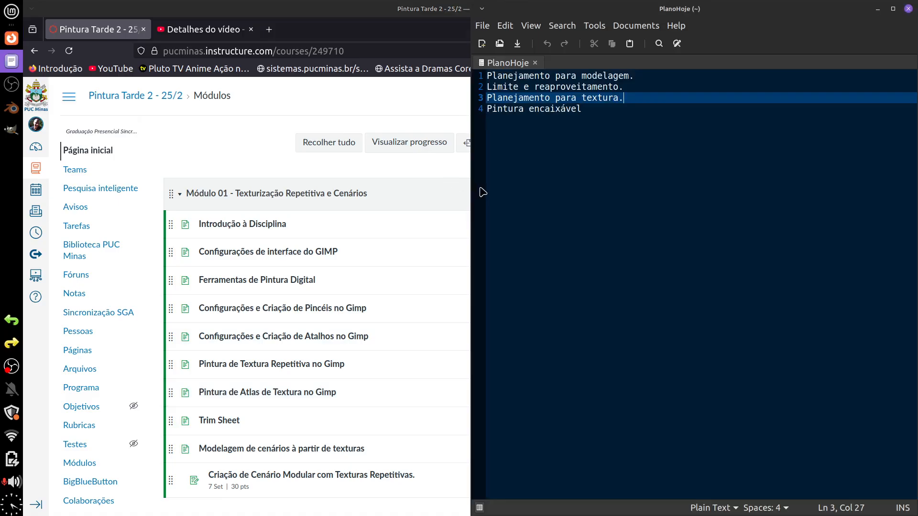
{"action": "left_click_drag", "start_coordinate": [475, 185], "coordinate": [643, 189]}
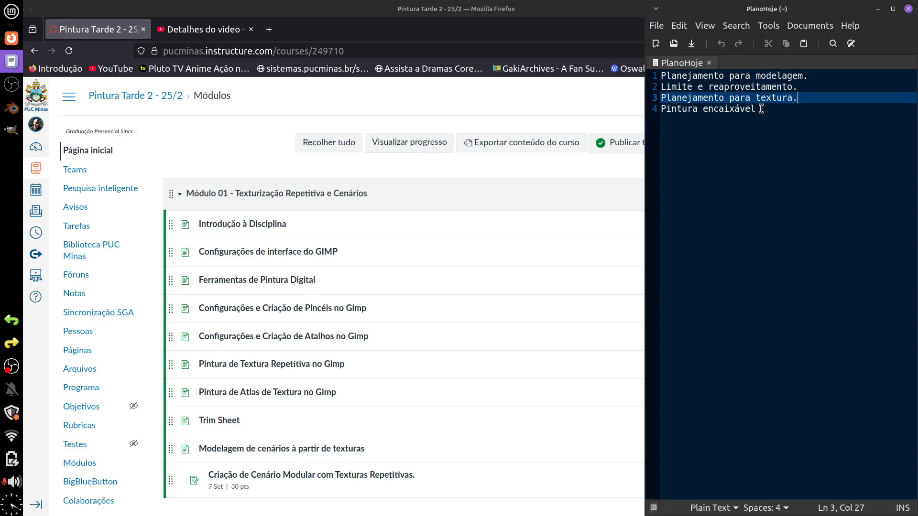
- Switch to Blender and open the recent file Exemplo2.blend
{"action": "left_click", "coordinate": [236, 2]}
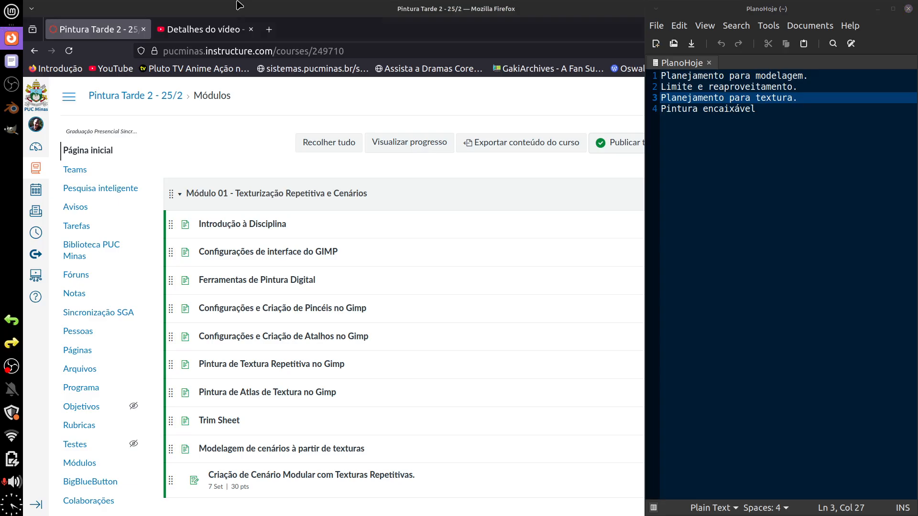
{"action": "left_click", "coordinate": [10, 110]}
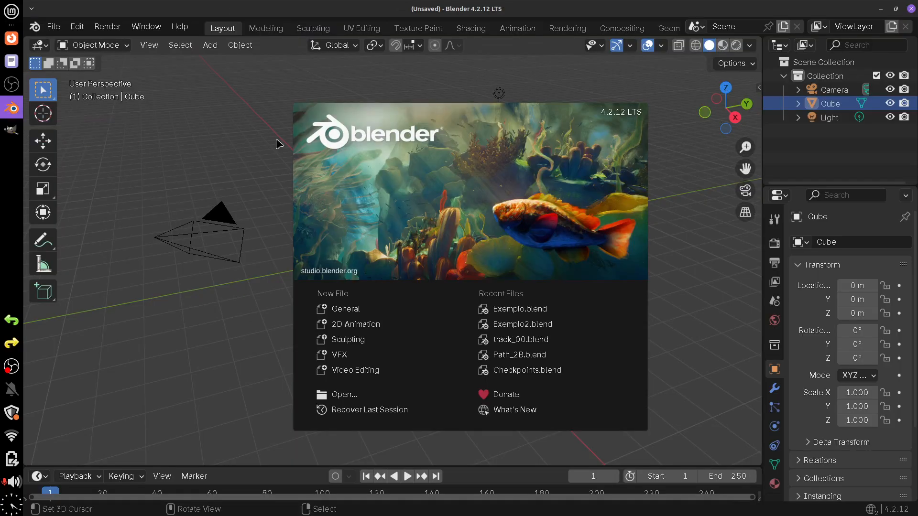
{"action": "left_click", "coordinate": [525, 325]}
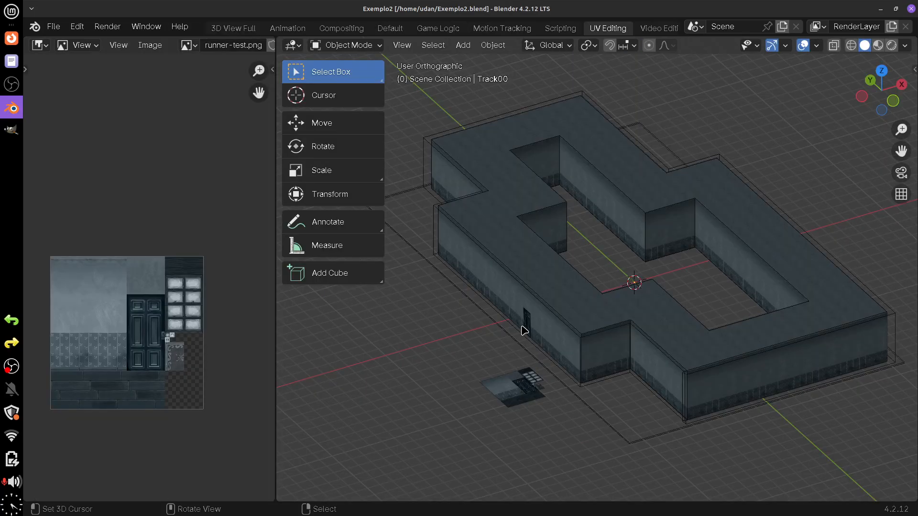
- Set the 3D viewport's lighting to Flat while looking inside the textured corridor model
{"action": "mouse_move", "coordinate": [750, 320]}
{"action": "left_mouse_down"}
{"action": "mouse_move", "coordinate": [709, 322]}
{"action": "mouse_move", "coordinate": [693, 307]}
{"action": "mouse_move", "coordinate": [697, 342]}
{"action": "mouse_move", "coordinate": [689, 331]}
{"action": "mouse_move", "coordinate": [660, 340]}
{"action": "left_mouse_up"}
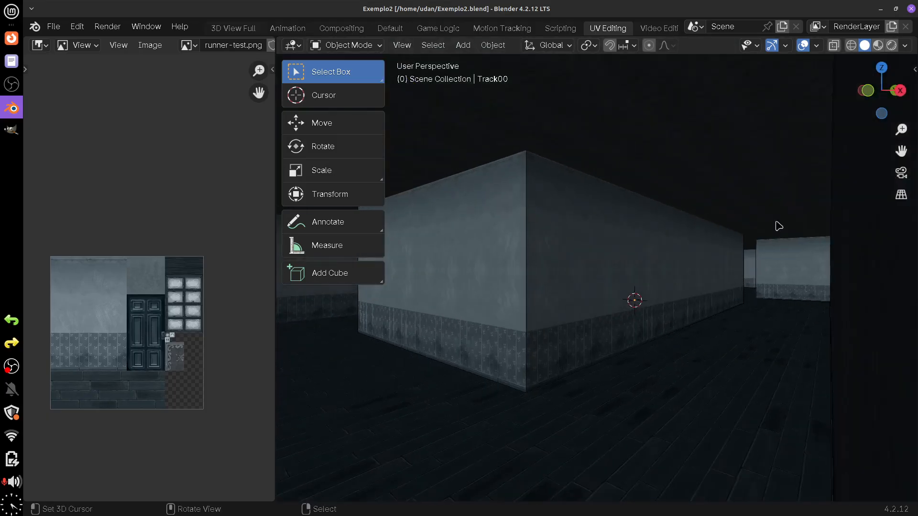
{"action": "left_click", "coordinate": [906, 46]}
{"action": "left_click", "coordinate": [860, 111]}
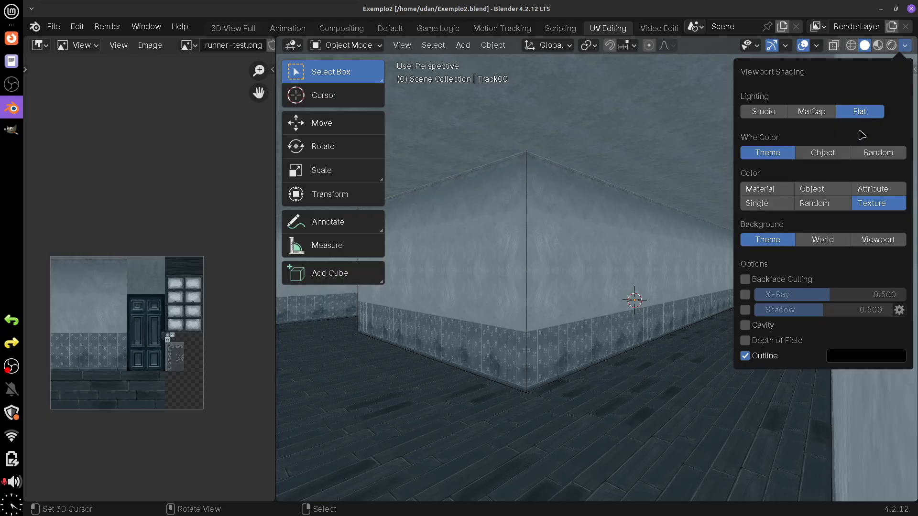
{"action": "mouse_move", "coordinate": [602, 388]}
{"action": "left_mouse_down"}
{"action": "mouse_move", "coordinate": [640, 385]}
{"action": "mouse_move", "coordinate": [610, 382]}
{"action": "mouse_move", "coordinate": [608, 362]}
{"action": "mouse_move", "coordinate": [624, 367]}
{"action": "mouse_move", "coordinate": [611, 354]}
{"action": "left_mouse_up"}
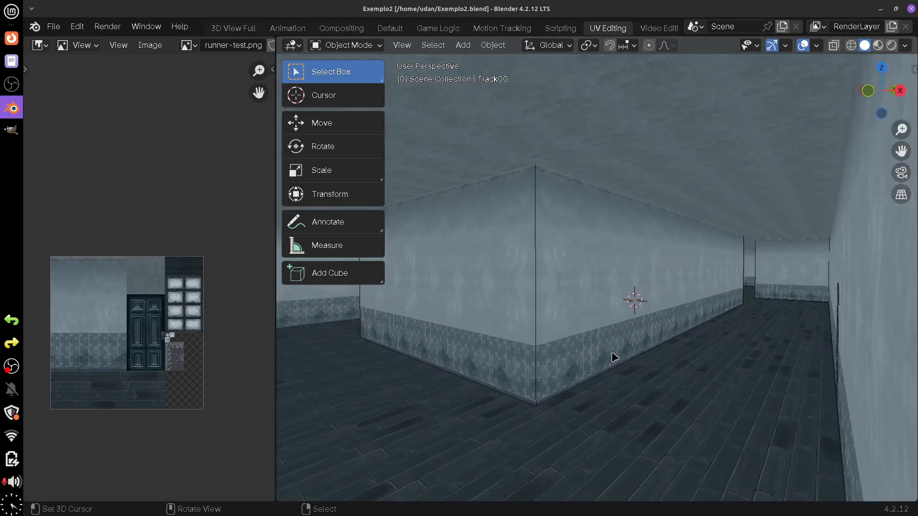
{"action": "left_click_drag", "start_coordinate": [643, 317], "coordinate": [656, 297]}
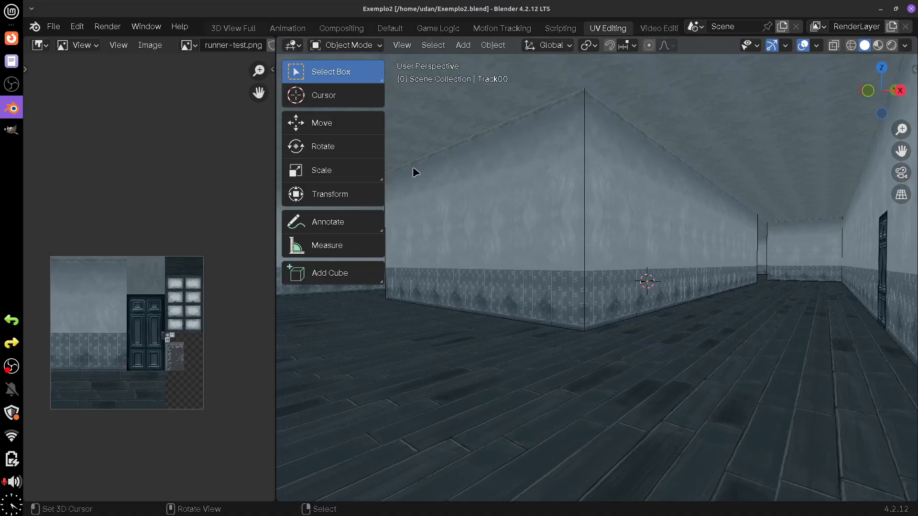
- Hide the 3D viewport's toolbar and enlarge the runner-test.png texture to see its wall, door and floor areas
{"action": "key", "text": "t"}
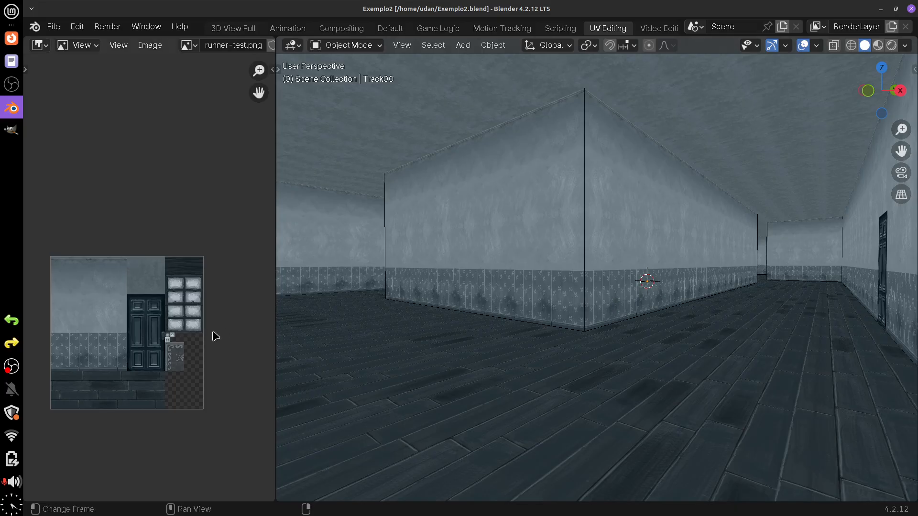
{"action": "scroll", "coordinate": [228, 328], "scroll_direction": "down", "scroll_amount": 5}
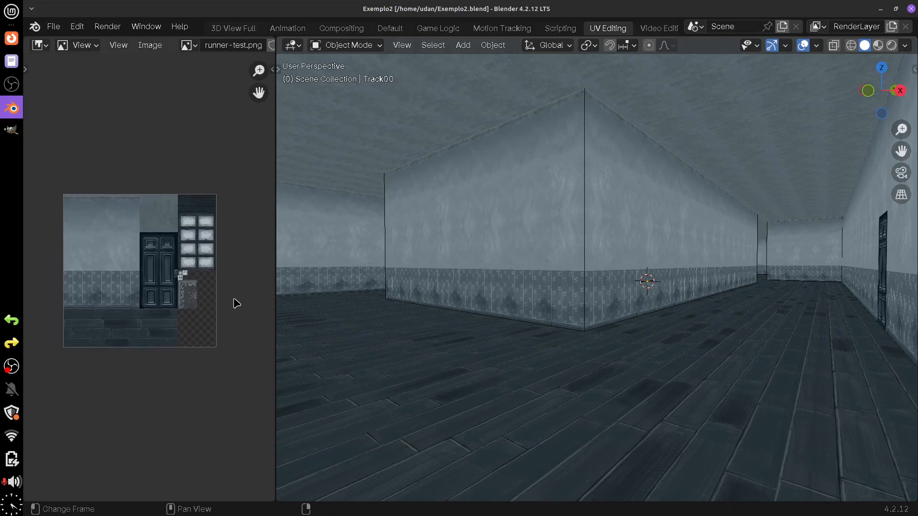
{"action": "scroll", "coordinate": [233, 306], "scroll_direction": "up", "scroll_amount": 4}
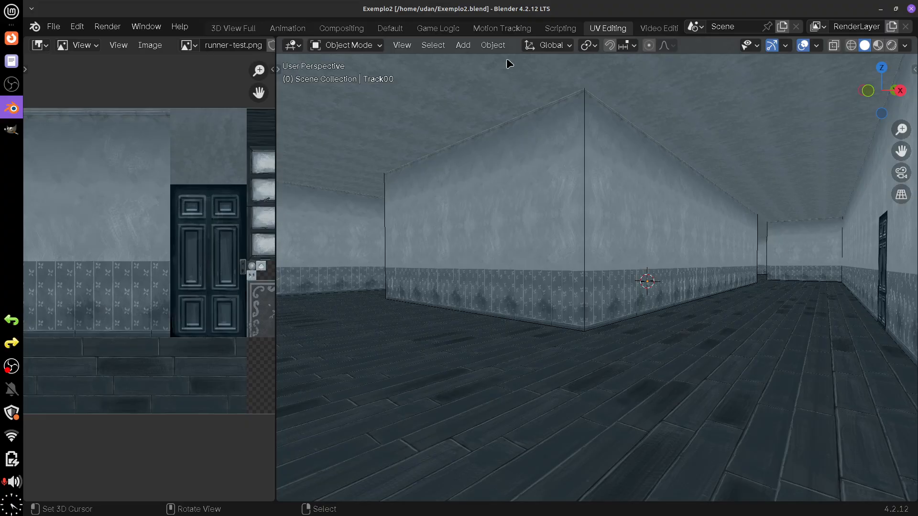
- Move through the corridors with Walk Navigation to examine how the wall, floor and door textures repeat
{"action": "left_click", "coordinate": [401, 44]}
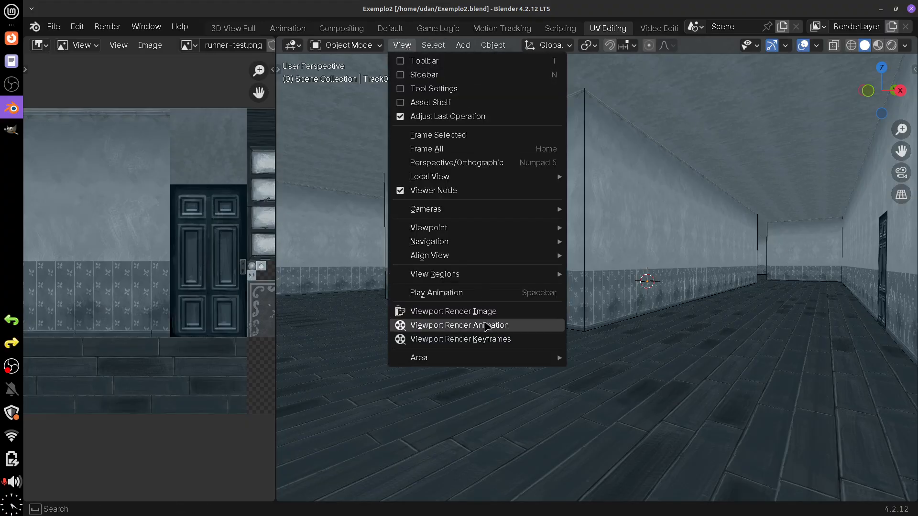
{"action": "mouse_move", "coordinate": [549, 239]}
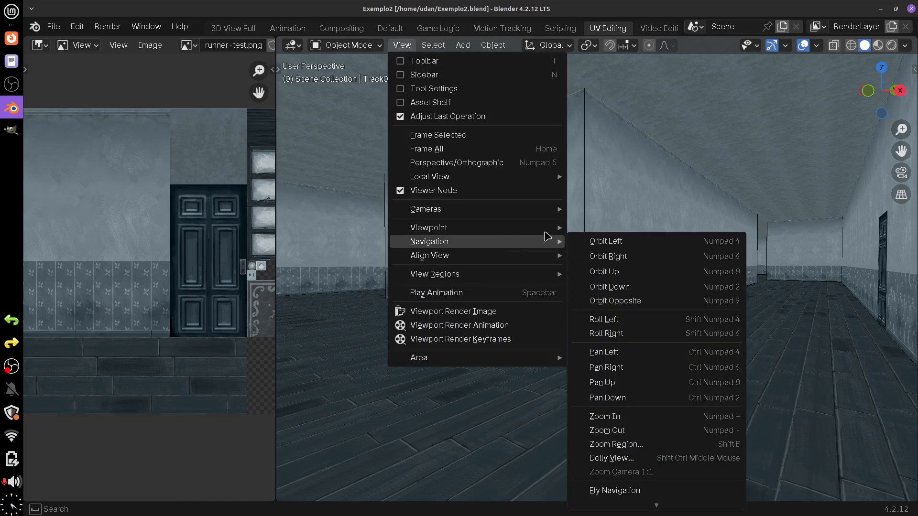
{"action": "left_click", "coordinate": [641, 500]}
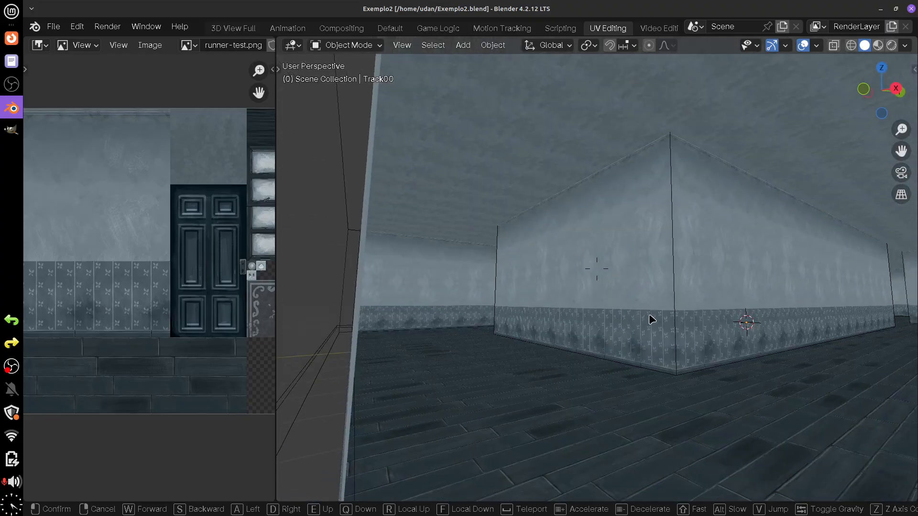
{"action": "key", "text": "w"}
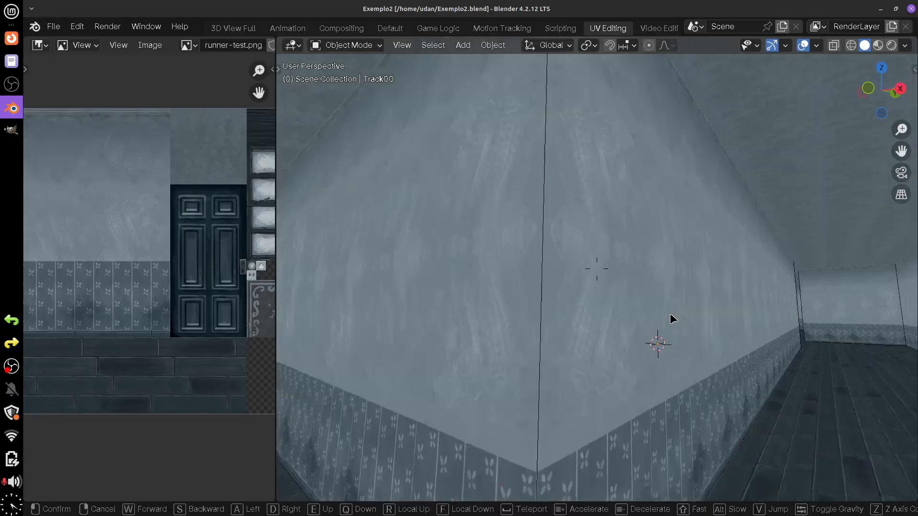
{"action": "key", "text": "s"}
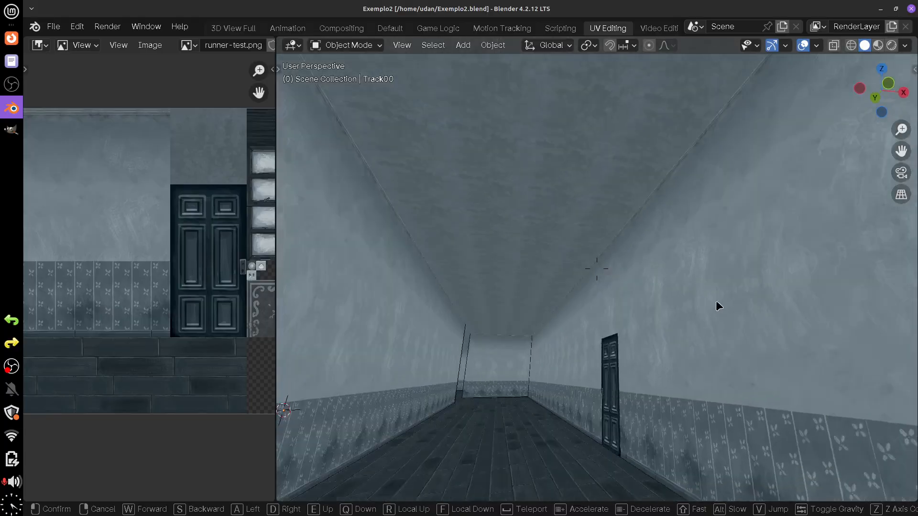
{"action": "key", "text": "e"}
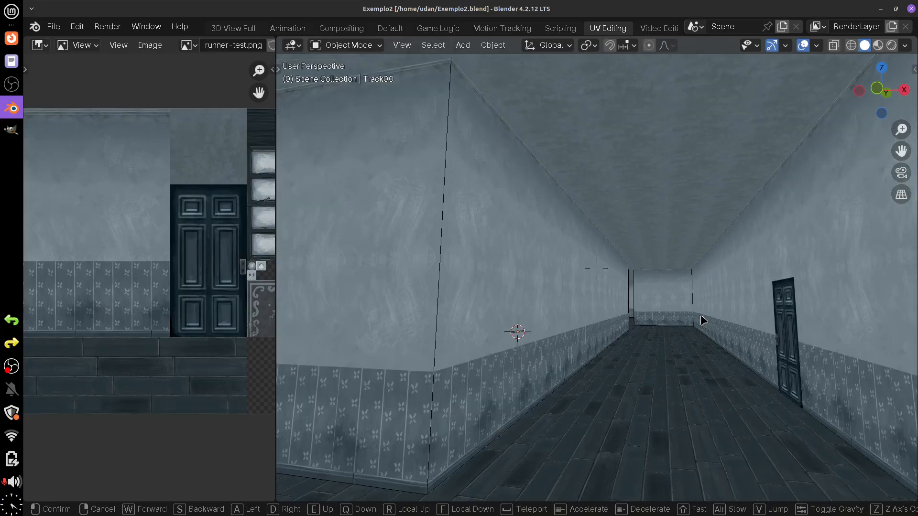
{"action": "key", "text": "w"}
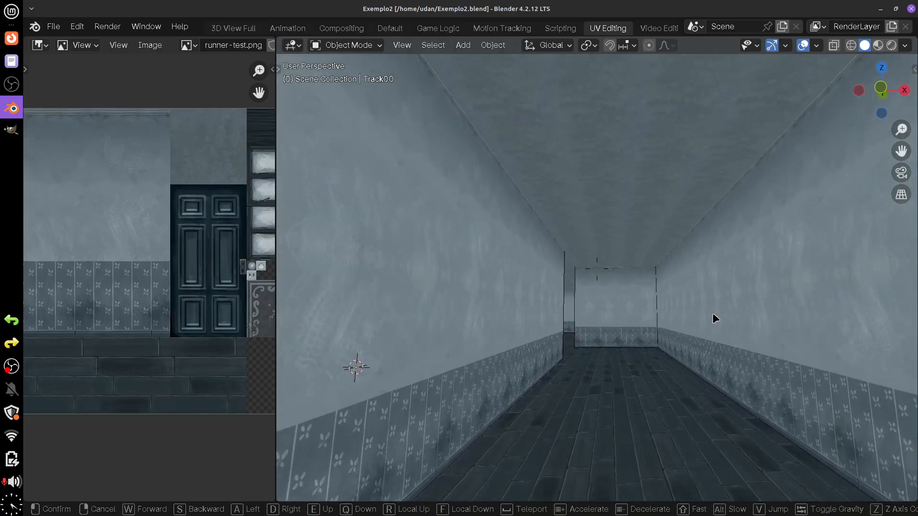
{"action": "key", "text": "w"}
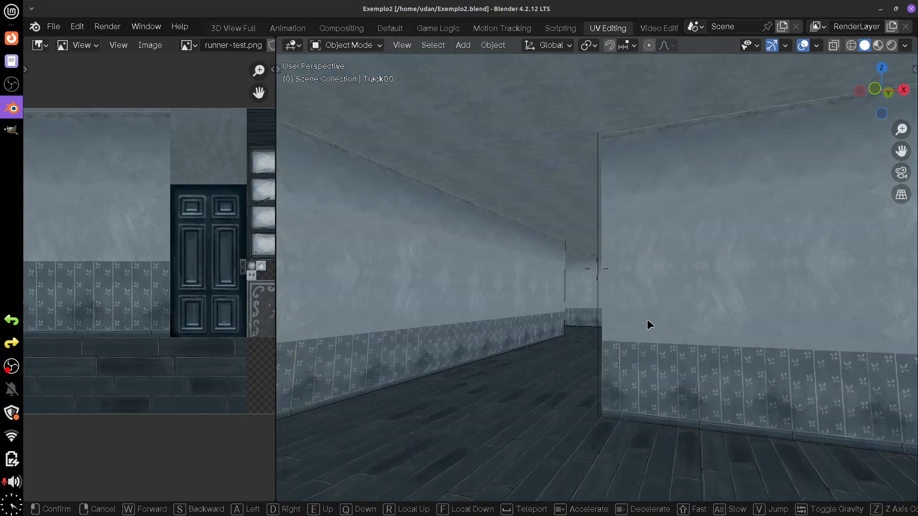
{"action": "key", "text": "w"}
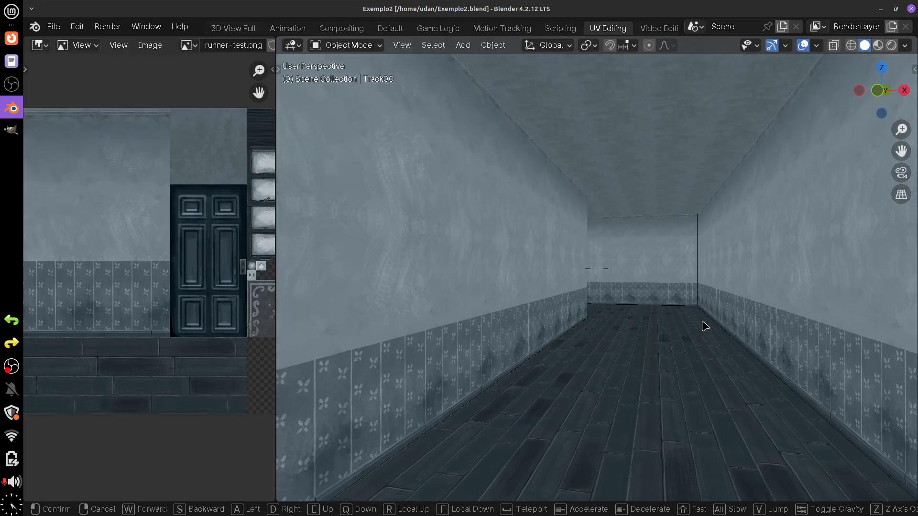
- Return to the desktop with the course page, launch a second Blender instance, and open the recent file Exemplo.blend
{"action": "key", "text": "ctrl+alt+Left"}
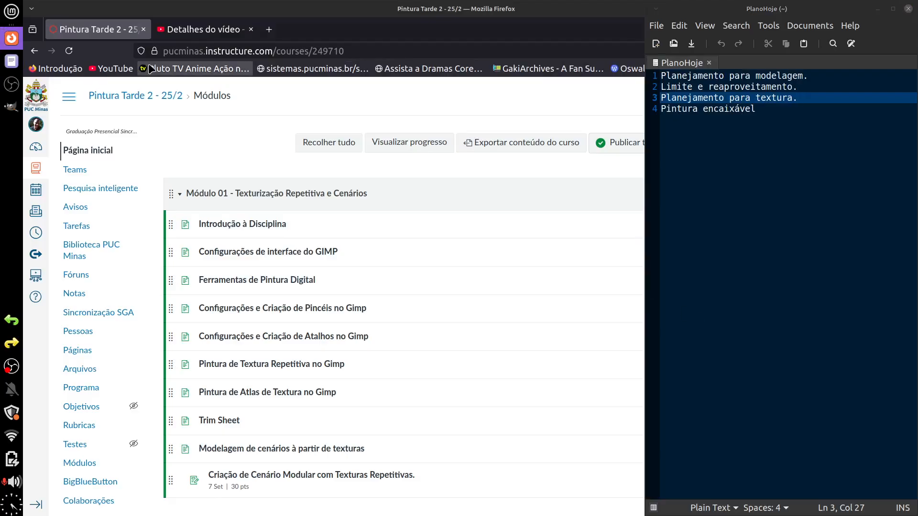
{"action": "left_click", "coordinate": [3, 4]}
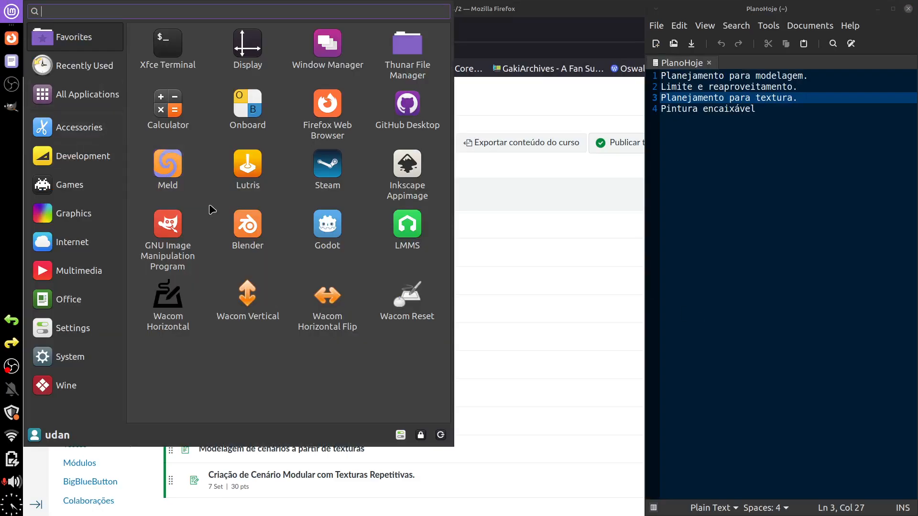
{"action": "left_click", "coordinate": [242, 231]}
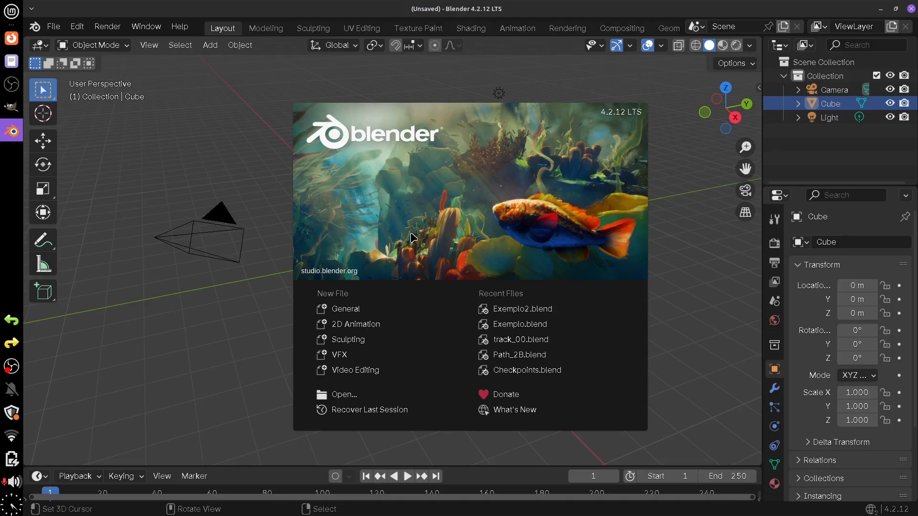
{"action": "left_click", "coordinate": [513, 325]}
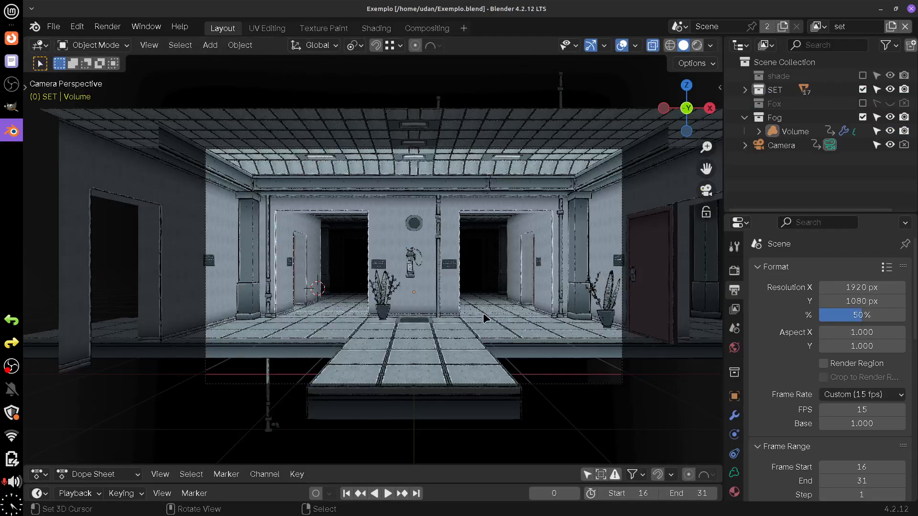
- Examine the hallway set from several angles around the fire extinguisher, potted plant and side corridors
{"action": "left_click_drag", "start_coordinate": [673, 137], "coordinate": [563, 189]}
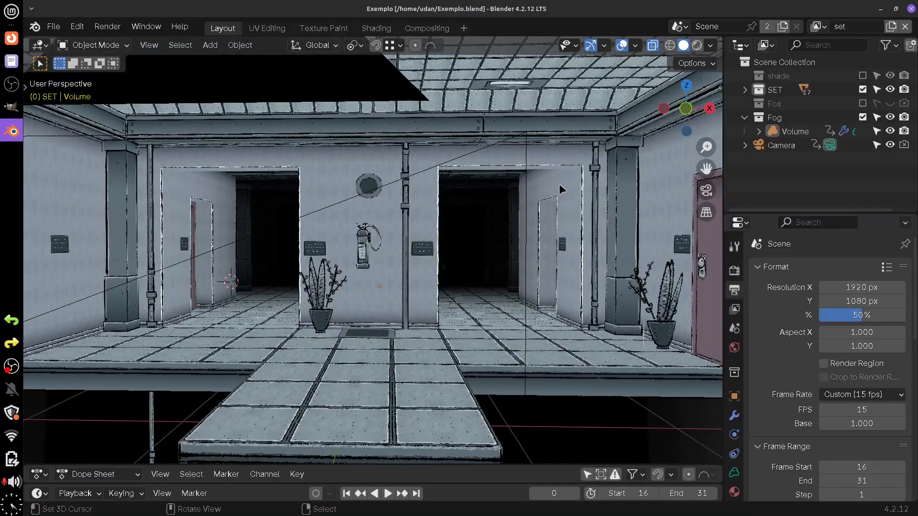
{"action": "scroll", "coordinate": [559, 191], "scroll_direction": "up", "scroll_amount": 3}
{"action": "scroll", "coordinate": [612, 207], "scroll_direction": "up", "scroll_amount": 2}
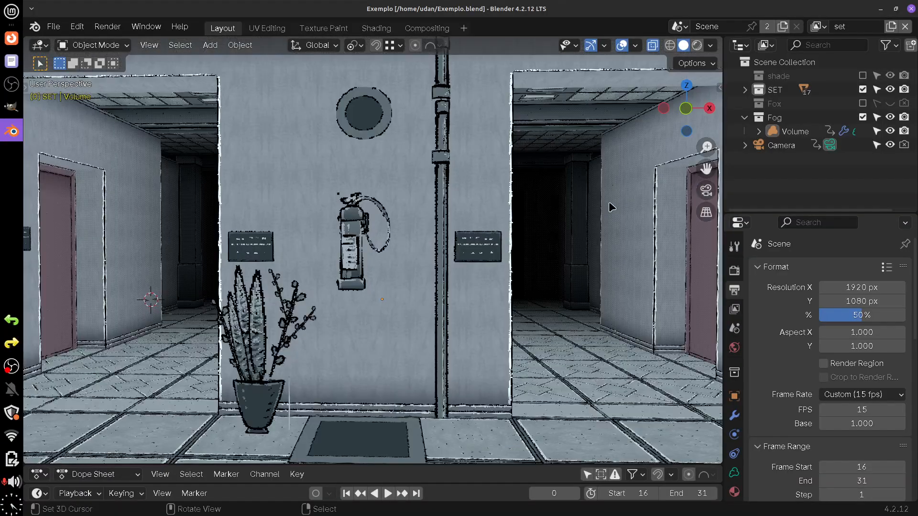
{"action": "left_click_drag", "start_coordinate": [682, 124], "coordinate": [617, 194]}
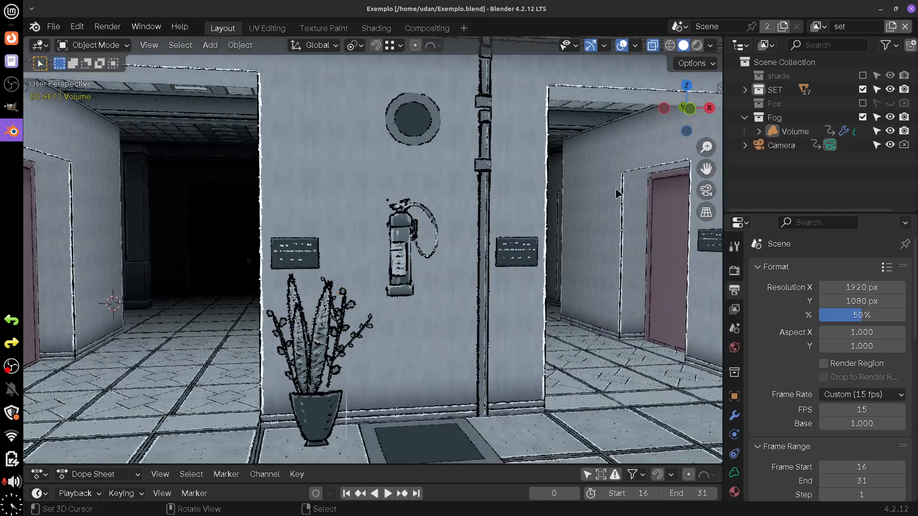
{"action": "left_click", "coordinate": [622, 226]}
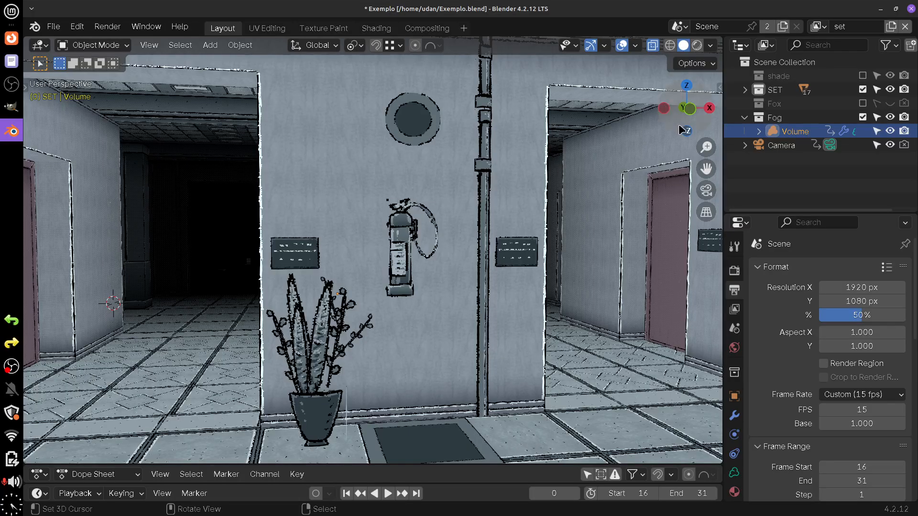
{"action": "left_click_drag", "start_coordinate": [683, 130], "coordinate": [600, 130]}
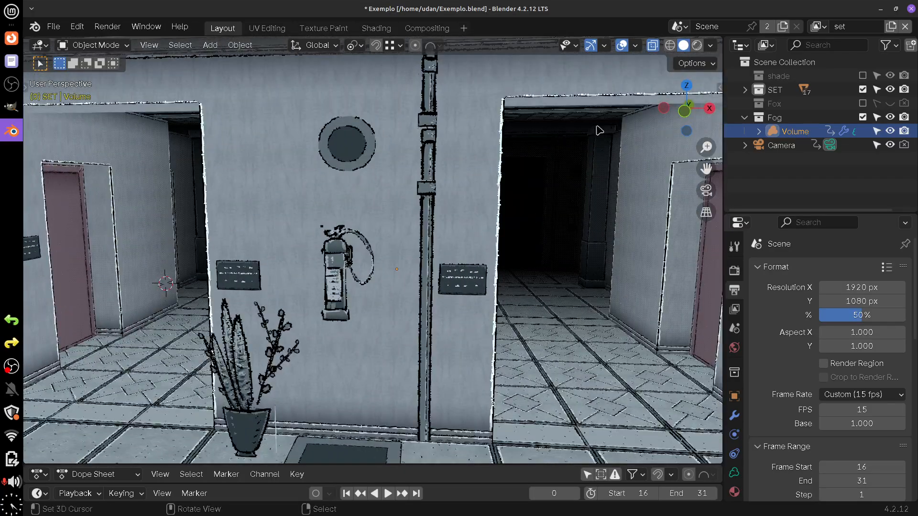
- Switch to the Texture Paint workspace and maximize the setstudy.png texture atlas for a closer look at its parts
{"action": "left_click", "coordinate": [309, 30]}
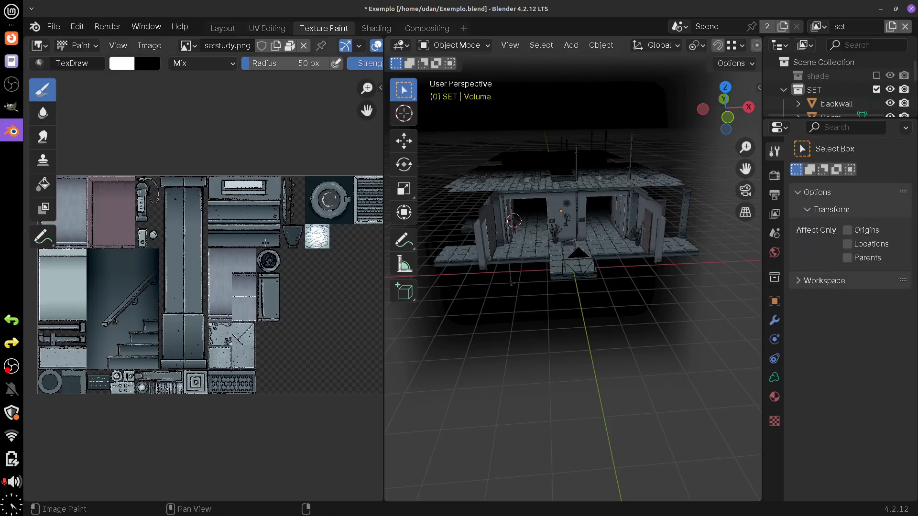
{"action": "key", "text": "ctrl+space"}
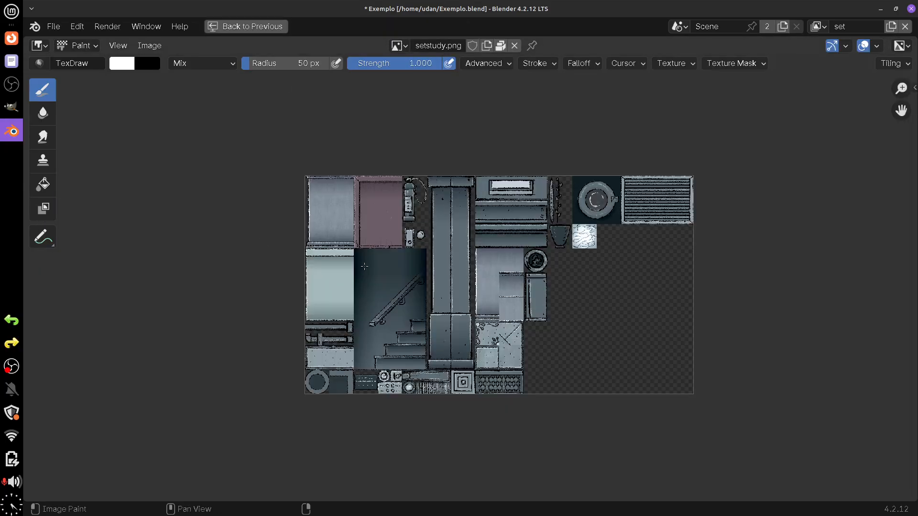
{"action": "scroll", "coordinate": [365, 266], "scroll_direction": "up", "scroll_amount": 3}
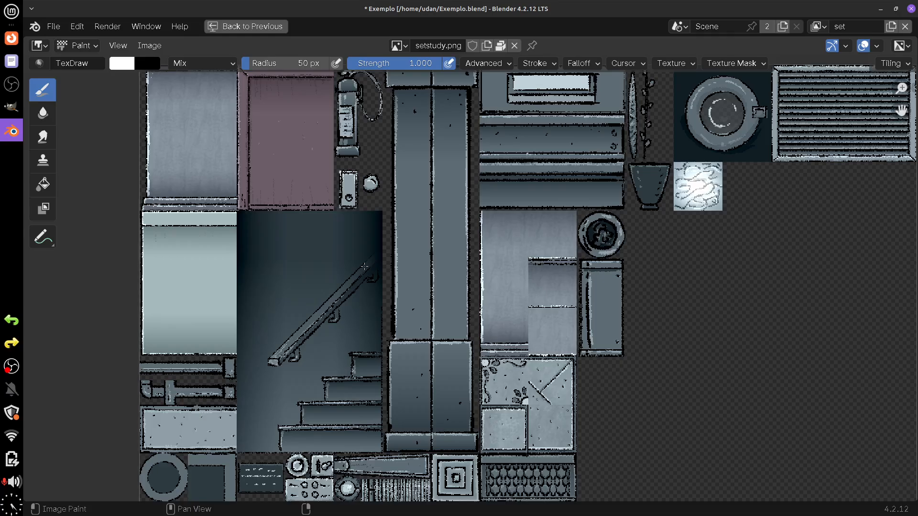
- Close Exemplo.blend without saving, and place the cursor on the line "Limite e reaproveitamento." in the PlanoHoje notes
{"action": "left_click", "coordinate": [910, 10]}
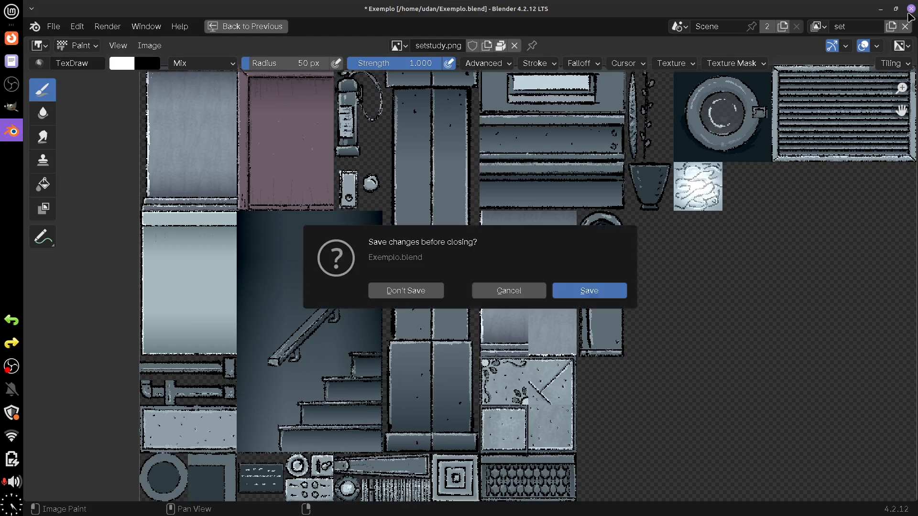
{"action": "left_click", "coordinate": [412, 290]}
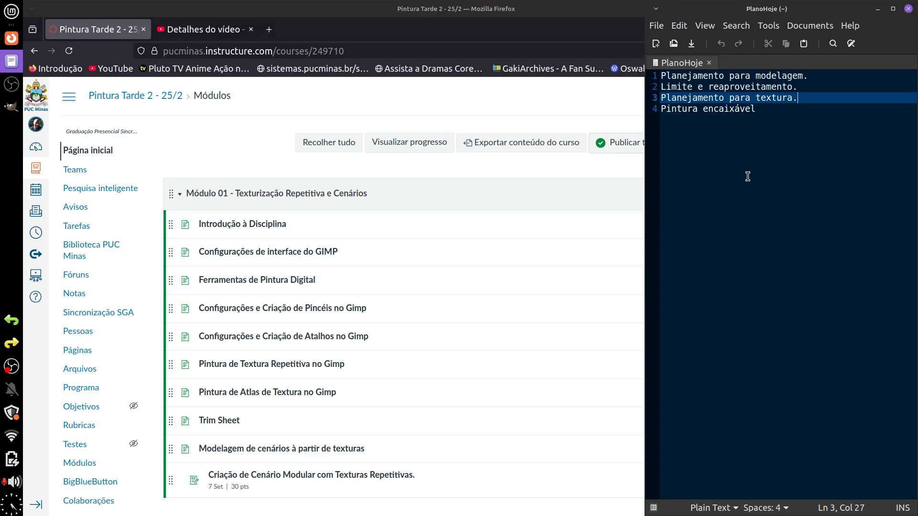
{"action": "left_click", "coordinate": [805, 89]}
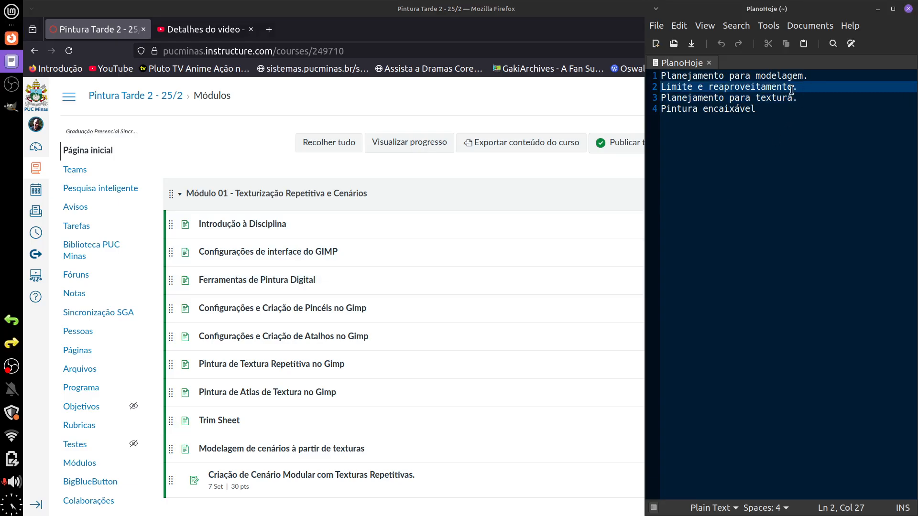
- Switch to GIMP and create a new image 1024 pixels wide and 1024 pixels high
{"action": "left_click", "coordinate": [12, 111]}
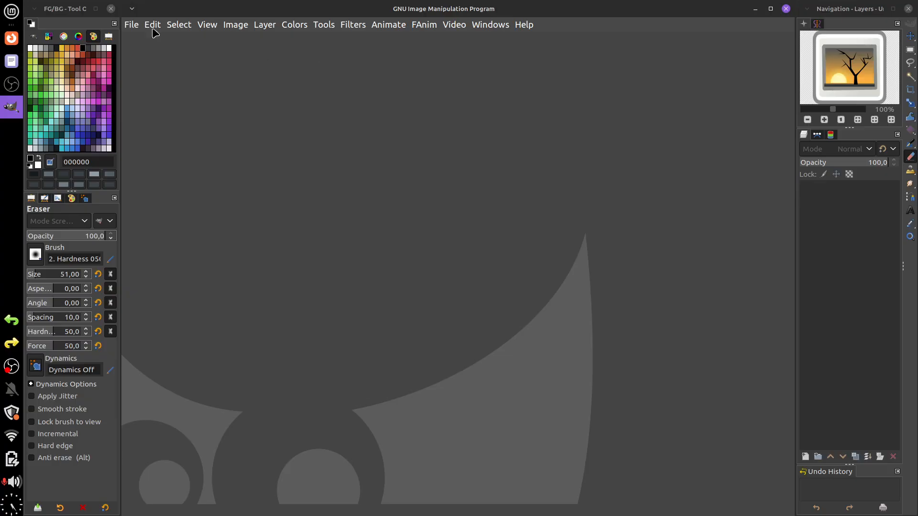
{"action": "left_click", "coordinate": [131, 26]}
{"action": "left_click", "coordinate": [140, 37]}
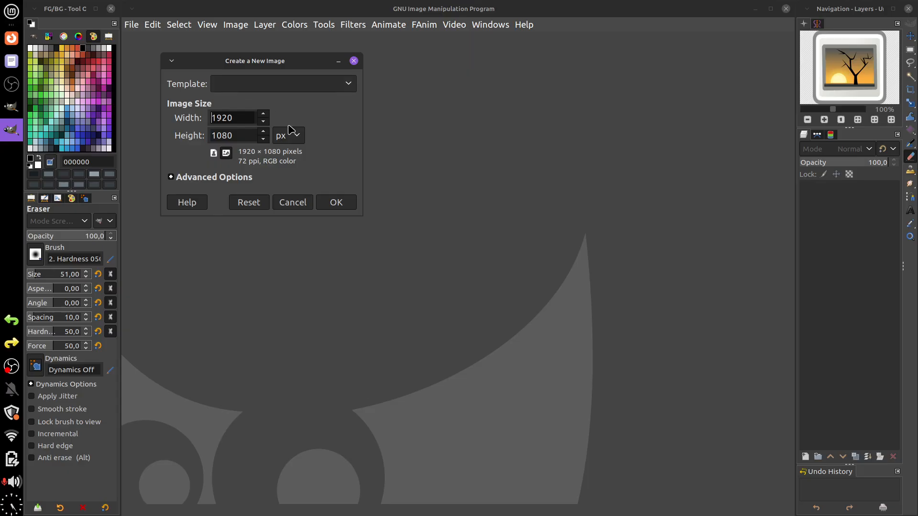
{"action": "left_click_drag", "start_coordinate": [248, 115], "coordinate": [204, 119]}
{"action": "type", "text": "1024"}
{"action": "left_click_drag", "start_coordinate": [251, 138], "coordinate": [194, 139]}
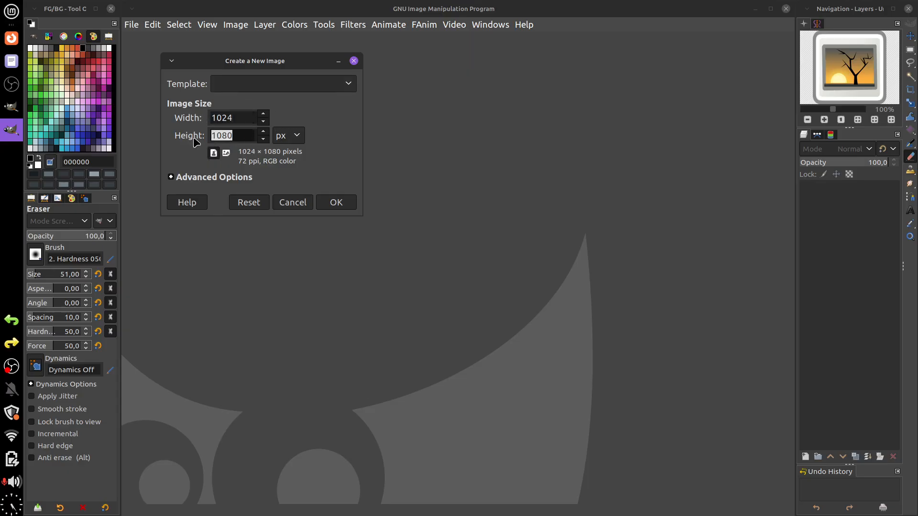
{"action": "type", "text": "1024"}
{"action": "left_click", "coordinate": [336, 202]}
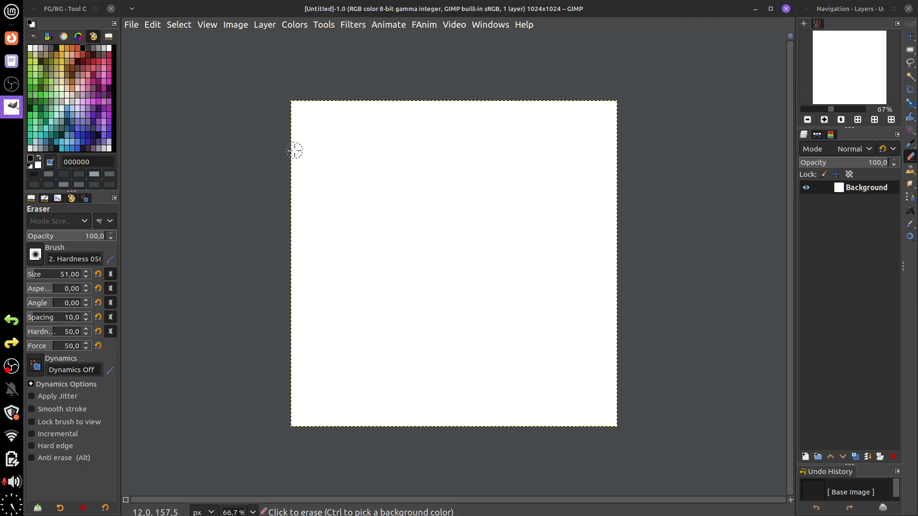
- Set the image grid spacing to 256 pixels horizontally and vertically, and show the grid on the canvas
{"action": "left_click", "coordinate": [236, 25]}
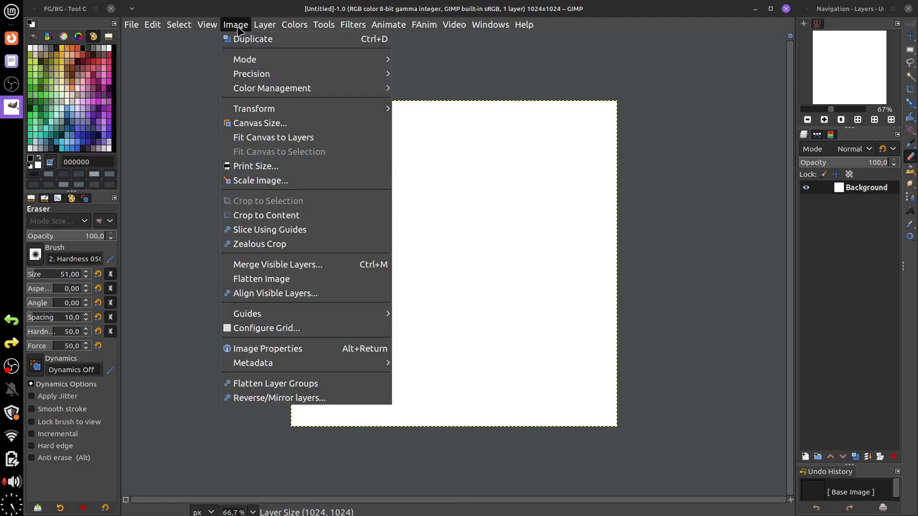
{"action": "left_click", "coordinate": [274, 330]}
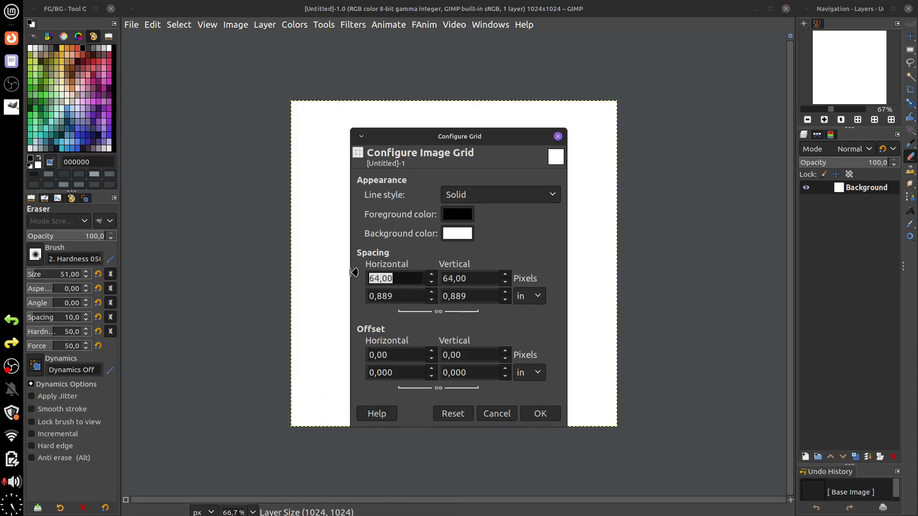
{"action": "type", "text": "256"}
{"action": "left_click", "coordinate": [476, 282]}
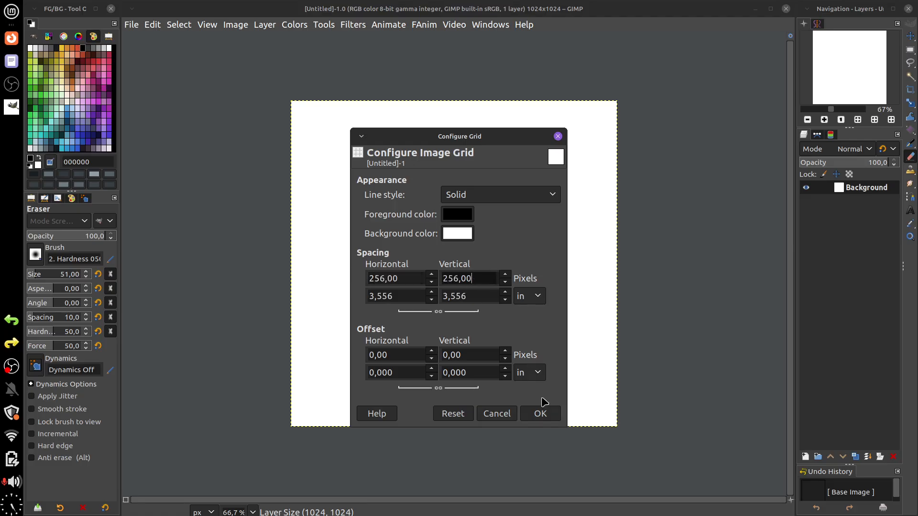
{"action": "left_click", "coordinate": [539, 413]}
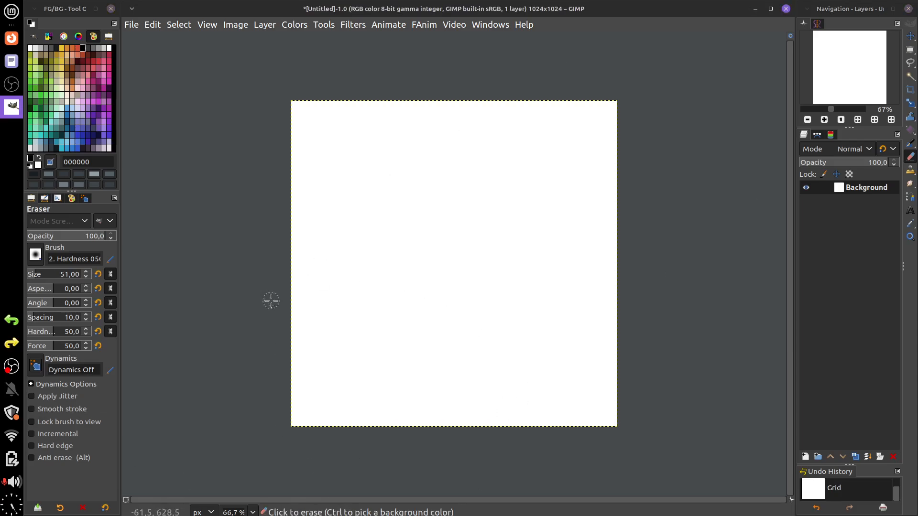
{"action": "left_click", "coordinate": [206, 25]}
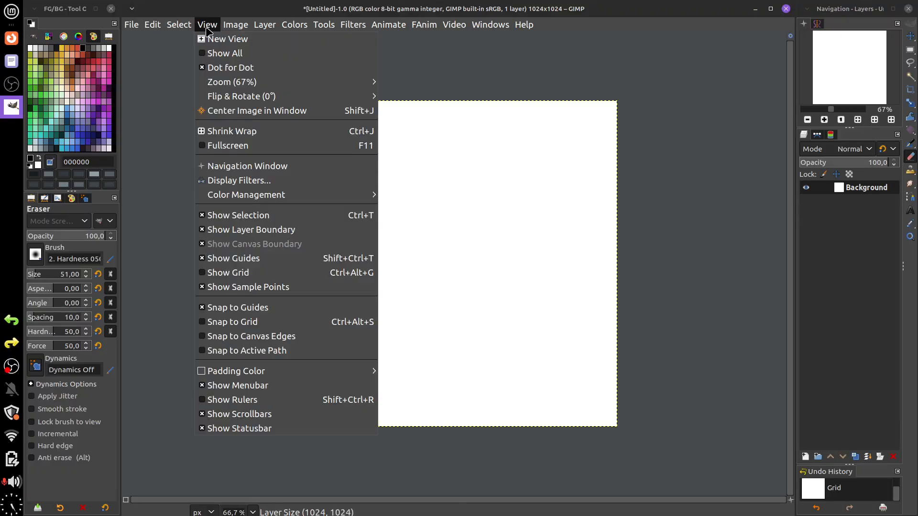
{"action": "left_click", "coordinate": [247, 273]}
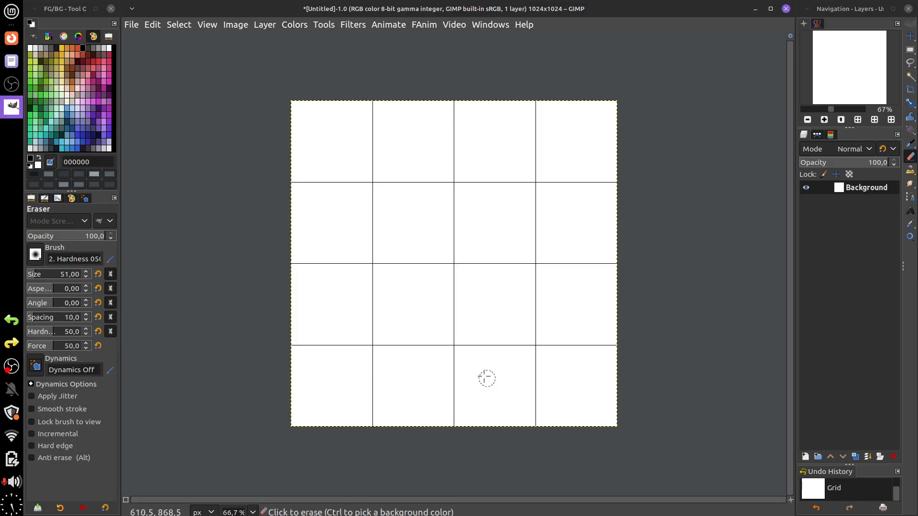
- Glance at the PlanoHoje notes, and set up the Ink tool with the Ink Thin preset and foreground colour d04b35
{"action": "left_click", "coordinate": [12, 60]}
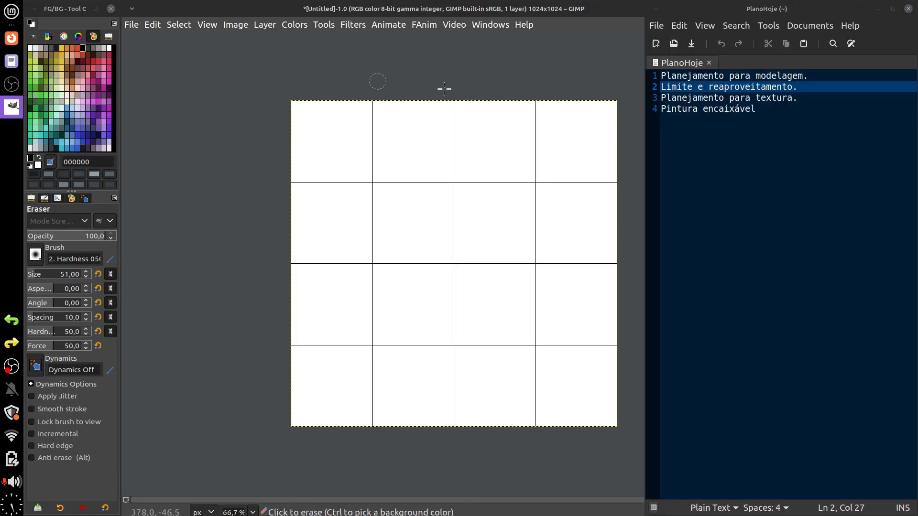
{"action": "left_click", "coordinate": [437, 13]}
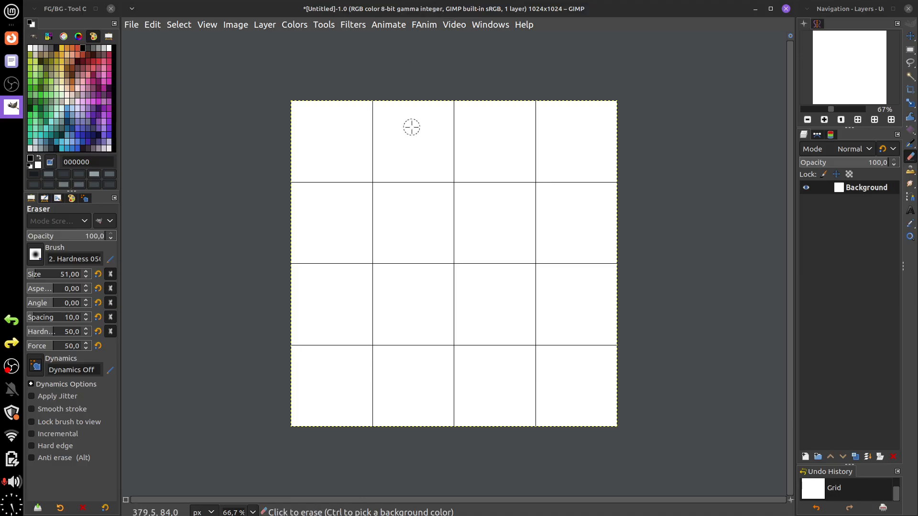
{"action": "left_click", "coordinate": [910, 143]}
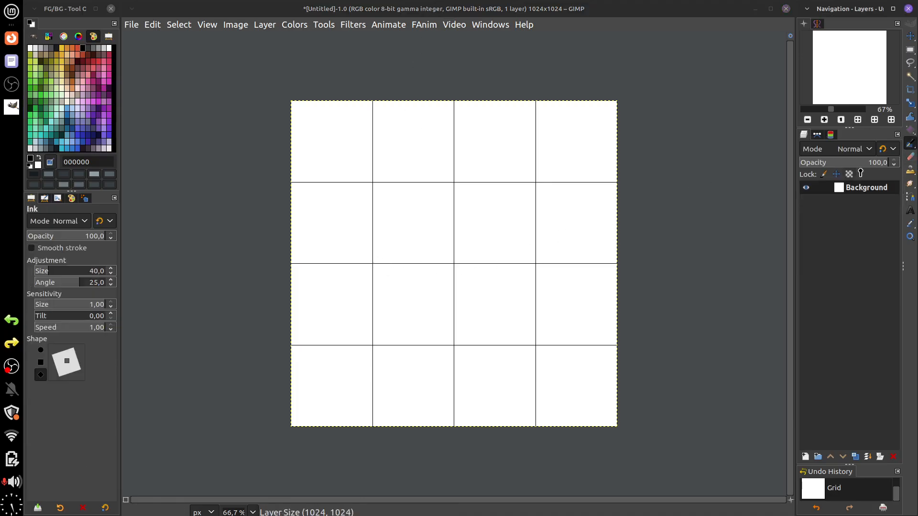
{"action": "left_click", "coordinate": [59, 508]}
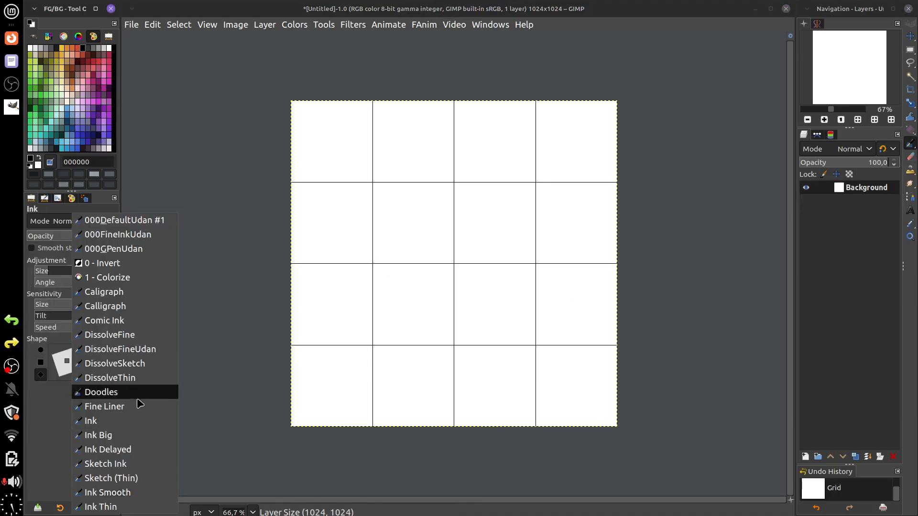
{"action": "left_click", "coordinate": [138, 509]}
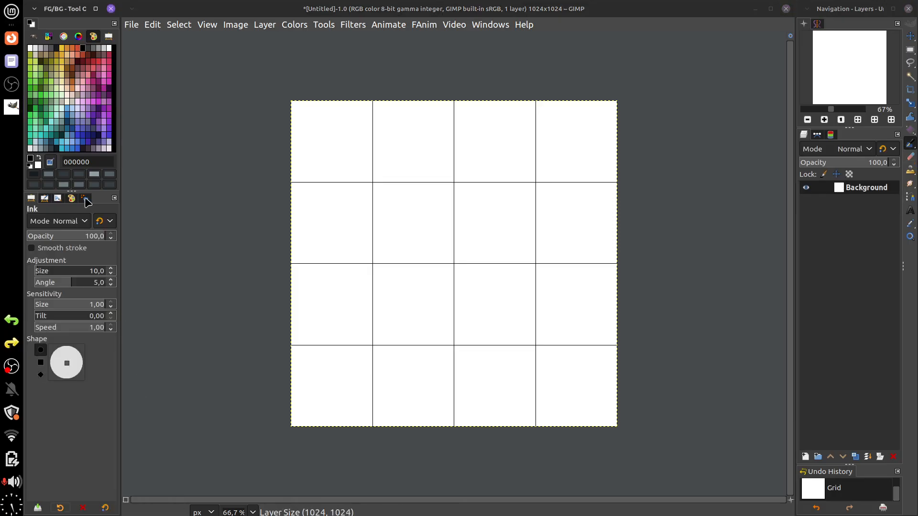
{"action": "left_click", "coordinate": [77, 48]}
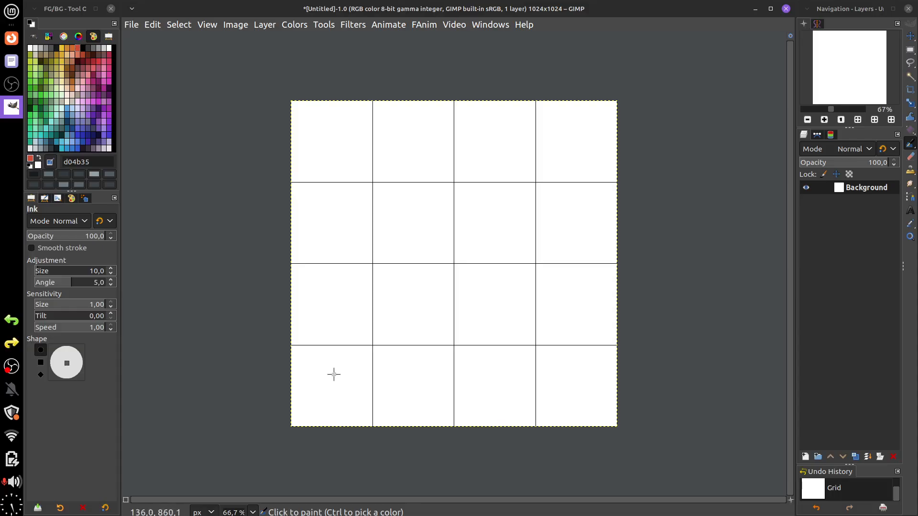
- Handwrite CHÃO in the lowest grid row, with horizontal extent lines and end marks on both sides of the word
{"action": "mouse_move", "coordinate": [341, 372]}
{"action": "left_mouse_down"}
{"action": "mouse_move", "coordinate": [349, 392]}
{"action": "mouse_move", "coordinate": [371, 387]}
{"action": "left_mouse_up"}
{"action": "mouse_move", "coordinate": [371, 379]}
{"action": "left_mouse_down"}
{"action": "mouse_move", "coordinate": [378, 397]}
{"action": "mouse_move", "coordinate": [394, 396]}
{"action": "mouse_move", "coordinate": [408, 381]}
{"action": "left_mouse_up"}
{"action": "left_click_drag", "start_coordinate": [379, 374], "coordinate": [398, 367]}
{"action": "left_click_drag", "start_coordinate": [293, 388], "coordinate": [326, 388]}
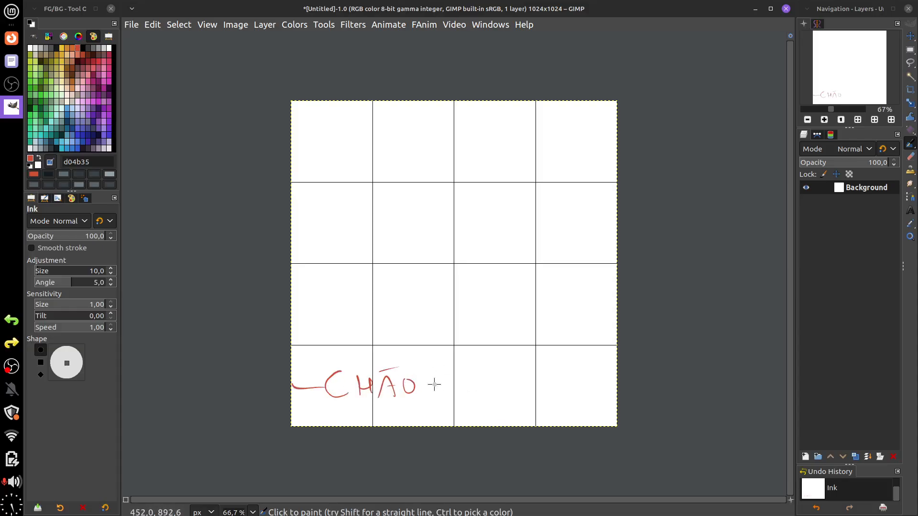
{"action": "mouse_move", "coordinate": [429, 384]}
{"action": "left_mouse_down"}
{"action": "mouse_move", "coordinate": [514, 380]}
{"action": "mouse_move", "coordinate": [520, 390]}
{"action": "left_mouse_up"}
{"action": "left_click_drag", "start_coordinate": [293, 381], "coordinate": [294, 391]}
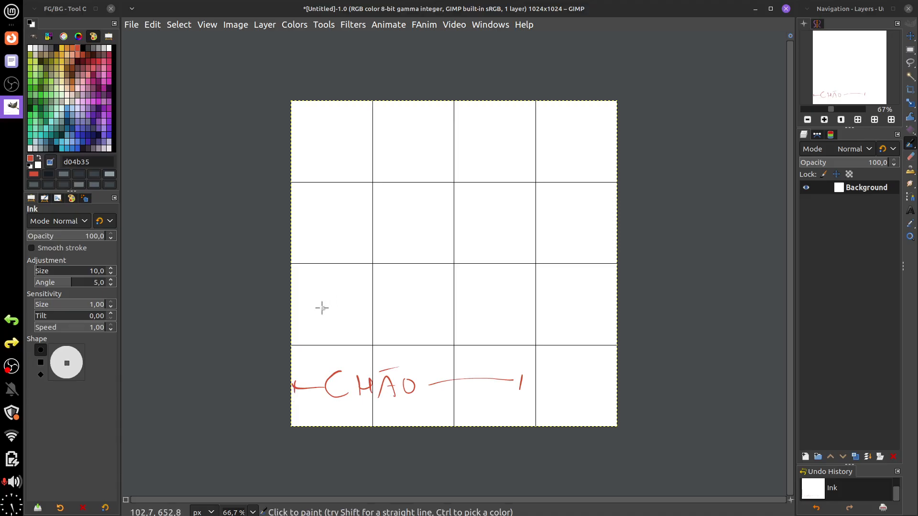
- Handwrite RODAPÉ in the third grid row, with a short line before it and an arrow after it
{"action": "mouse_move", "coordinate": [320, 293]}
{"action": "left_mouse_down"}
{"action": "mouse_move", "coordinate": [320, 315]}
{"action": "mouse_move", "coordinate": [361, 302]}
{"action": "mouse_move", "coordinate": [406, 299]}
{"action": "mouse_move", "coordinate": [425, 310]}
{"action": "left_mouse_up"}
{"action": "left_click_drag", "start_coordinate": [422, 285], "coordinate": [424, 281]}
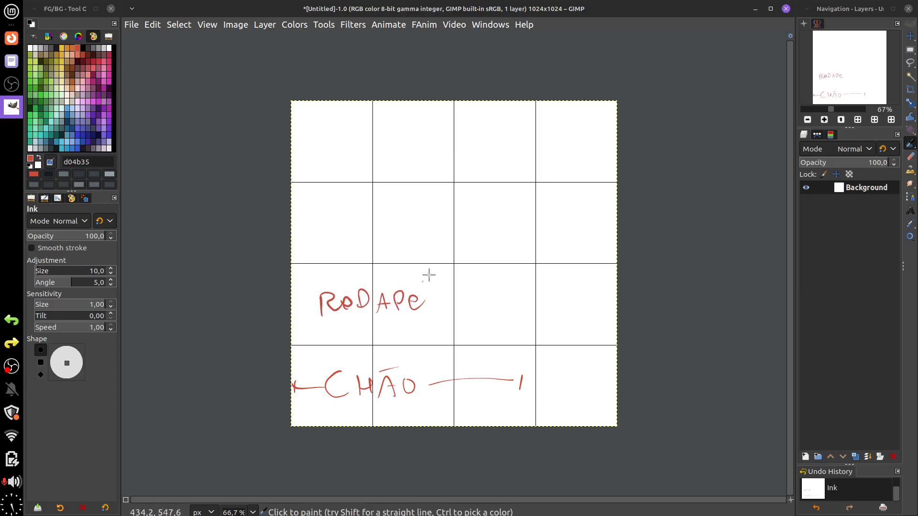
{"action": "left_click_drag", "start_coordinate": [300, 307], "coordinate": [314, 306]}
{"action": "left_click_drag", "start_coordinate": [440, 301], "coordinate": [507, 304]}
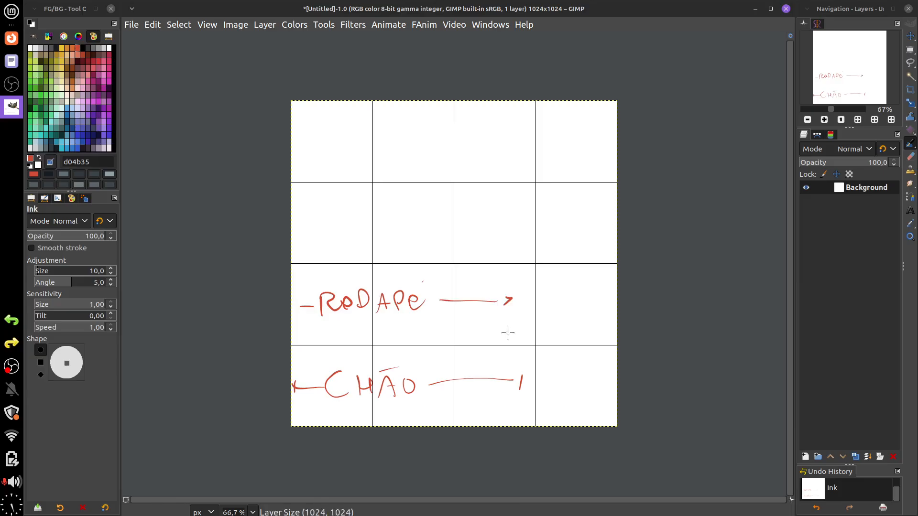
- Handwrite PAREDE in the second grid row, with outward arrows on both sides of the word
{"action": "mouse_move", "coordinate": [334, 215]}
{"action": "left_mouse_down"}
{"action": "mouse_move", "coordinate": [334, 238]}
{"action": "mouse_move", "coordinate": [334, 211]}
{"action": "mouse_move", "coordinate": [340, 222]}
{"action": "mouse_move", "coordinate": [351, 215]}
{"action": "mouse_move", "coordinate": [365, 236]}
{"action": "mouse_move", "coordinate": [367, 216]}
{"action": "mouse_move", "coordinate": [388, 228]}
{"action": "mouse_move", "coordinate": [306, 228]}
{"action": "left_mouse_up"}
{"action": "mouse_move", "coordinate": [304, 223]}
{"action": "left_mouse_down"}
{"action": "mouse_move", "coordinate": [295, 227]}
{"action": "mouse_move", "coordinate": [305, 230]}
{"action": "left_mouse_up"}
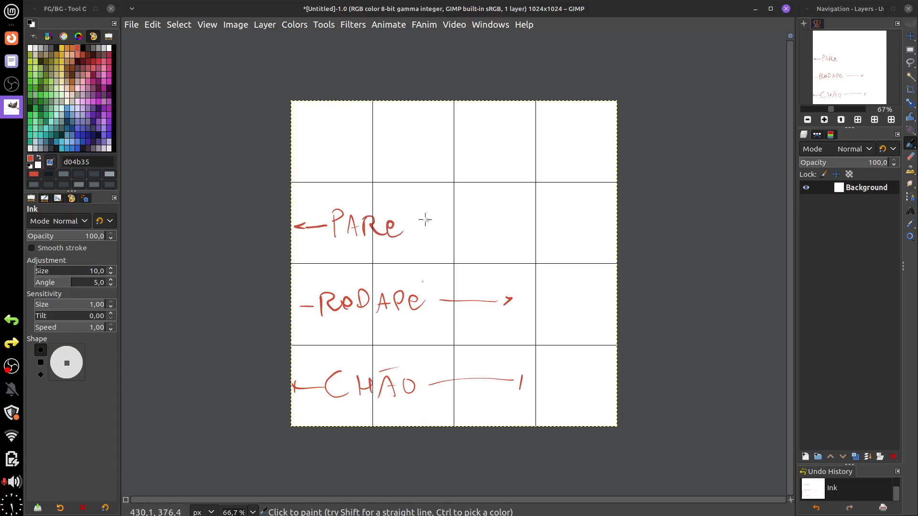
{"action": "left_click_drag", "start_coordinate": [411, 218], "coordinate": [410, 233]}
{"action": "mouse_move", "coordinate": [409, 216]}
{"action": "left_mouse_down"}
{"action": "mouse_move", "coordinate": [422, 219]}
{"action": "mouse_move", "coordinate": [410, 233]}
{"action": "left_mouse_up"}
{"action": "left_click_drag", "start_coordinate": [427, 228], "coordinate": [522, 231]}
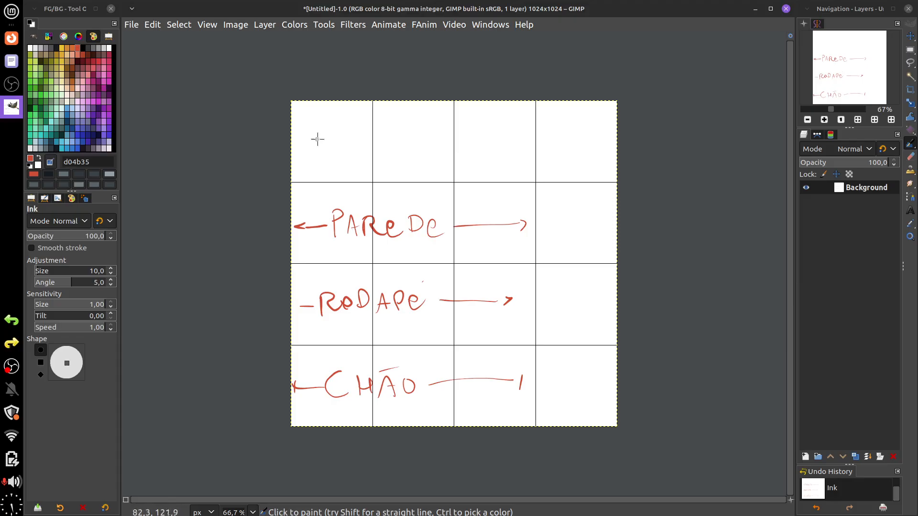
- Handwrite TETO in the first grid row and draw a rounded box around the word
{"action": "mouse_move", "coordinate": [326, 130]}
{"action": "left_mouse_down"}
{"action": "mouse_move", "coordinate": [326, 158]}
{"action": "mouse_move", "coordinate": [335, 142]}
{"action": "left_mouse_up"}
{"action": "left_click_drag", "start_coordinate": [341, 146], "coordinate": [364, 158]}
{"action": "left_click_drag", "start_coordinate": [356, 143], "coordinate": [384, 136]}
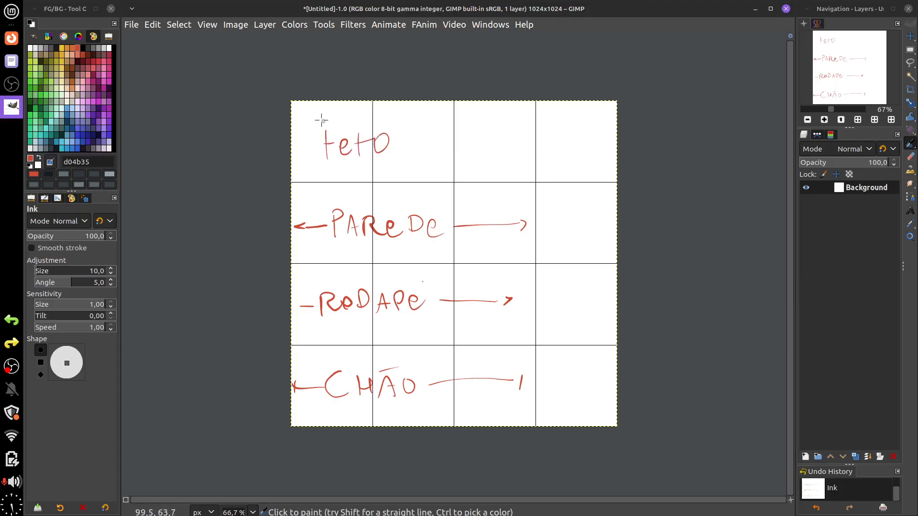
{"action": "mouse_move", "coordinate": [305, 113]}
{"action": "left_mouse_down"}
{"action": "mouse_move", "coordinate": [379, 175]}
{"action": "mouse_move", "coordinate": [342, 111]}
{"action": "left_mouse_up"}
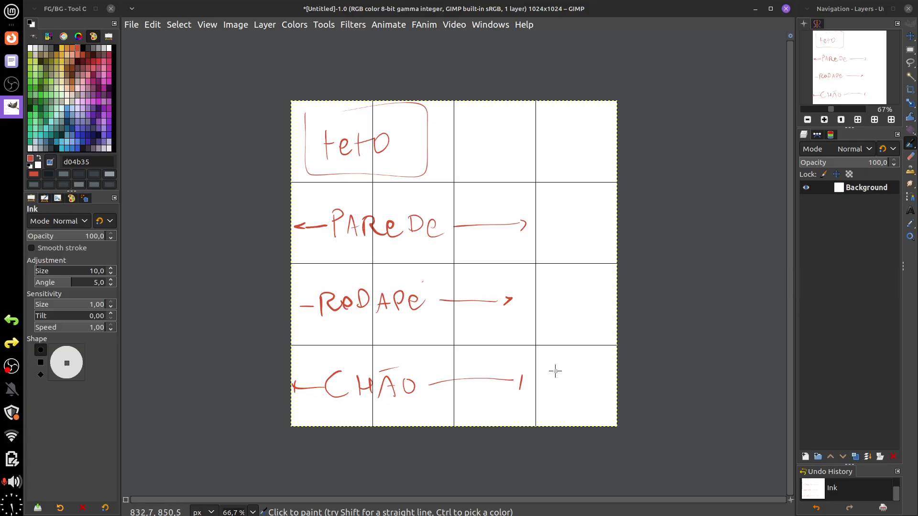
- Mark off the last grid column, labelling its lower two cells PORTA and its upper two cells COLUNA
{"action": "mouse_move", "coordinate": [535, 418]}
{"action": "left_mouse_down"}
{"action": "mouse_move", "coordinate": [537, 265]}
{"action": "mouse_move", "coordinate": [627, 273]}
{"action": "left_mouse_up"}
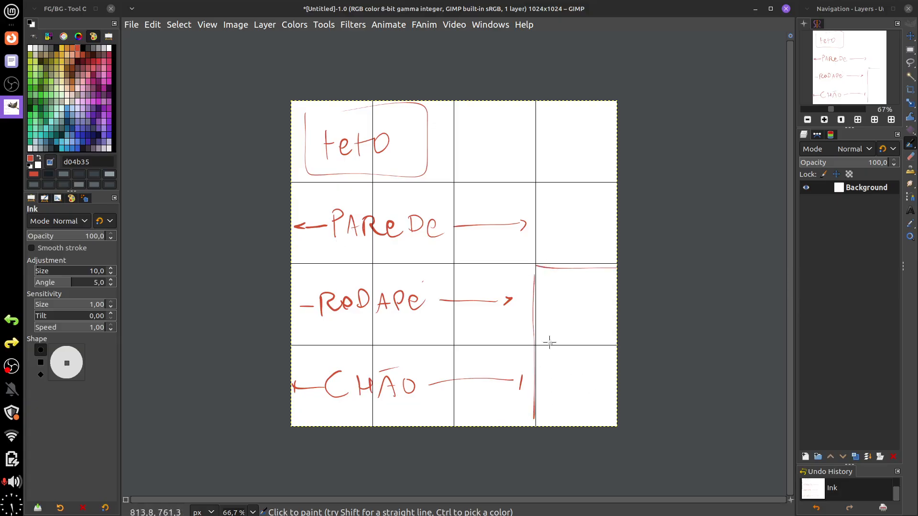
{"action": "mouse_move", "coordinate": [551, 369]}
{"action": "left_mouse_down"}
{"action": "mouse_move", "coordinate": [557, 349]}
{"action": "mouse_move", "coordinate": [597, 336]}
{"action": "mouse_move", "coordinate": [605, 322]}
{"action": "left_mouse_up"}
{"action": "left_click_drag", "start_coordinate": [602, 330], "coordinate": [615, 327]}
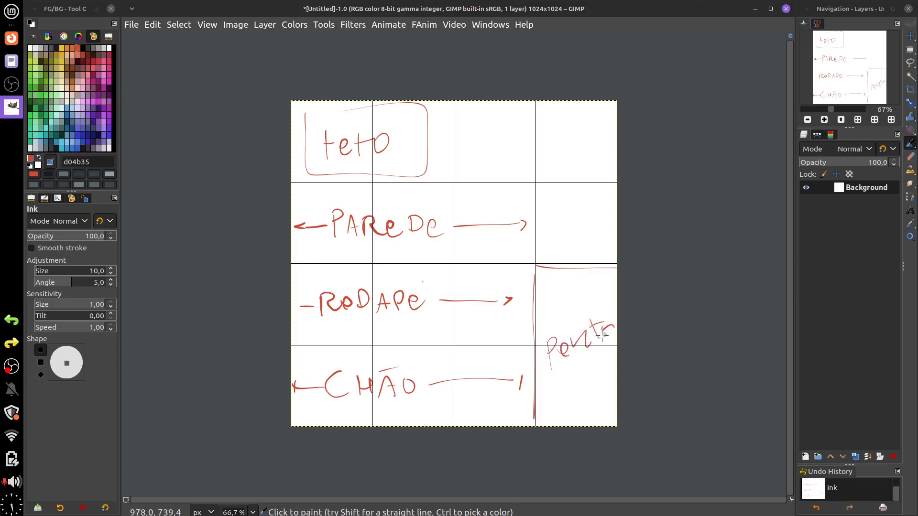
{"action": "left_click_drag", "start_coordinate": [534, 120], "coordinate": [539, 250]}
{"action": "mouse_move", "coordinate": [555, 165]}
{"action": "left_mouse_down"}
{"action": "mouse_move", "coordinate": [554, 181]}
{"action": "mouse_move", "coordinate": [563, 168]}
{"action": "mouse_move", "coordinate": [569, 178]}
{"action": "left_mouse_up"}
{"action": "left_click_drag", "start_coordinate": [573, 164], "coordinate": [615, 168]}
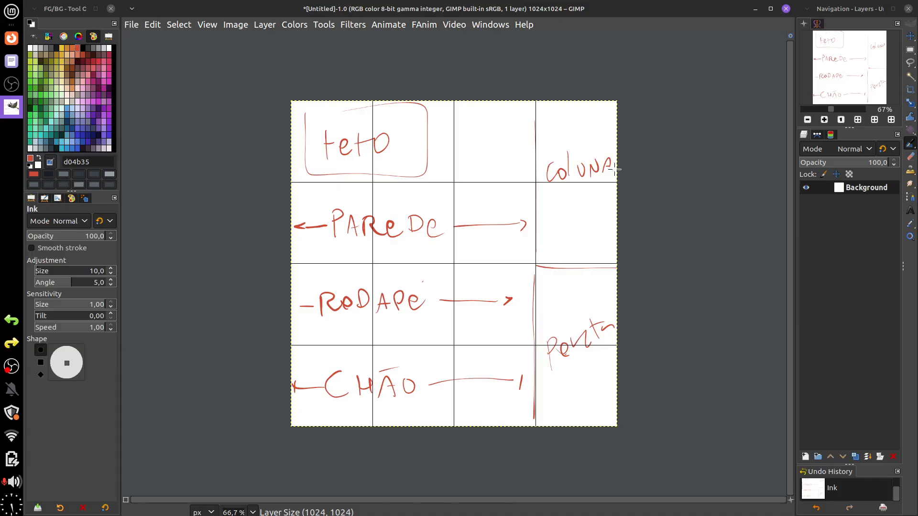
- Draw a question mark in the third cell of the first row and outline the third cell of the RODAPÉ row
{"action": "left_click_drag", "start_coordinate": [479, 137], "coordinate": [493, 148]}
{"action": "mouse_move", "coordinate": [455, 267]}
{"action": "left_mouse_down"}
{"action": "mouse_move", "coordinate": [455, 310]}
{"action": "mouse_move", "coordinate": [524, 334]}
{"action": "mouse_move", "coordinate": [532, 268]}
{"action": "left_mouse_up"}
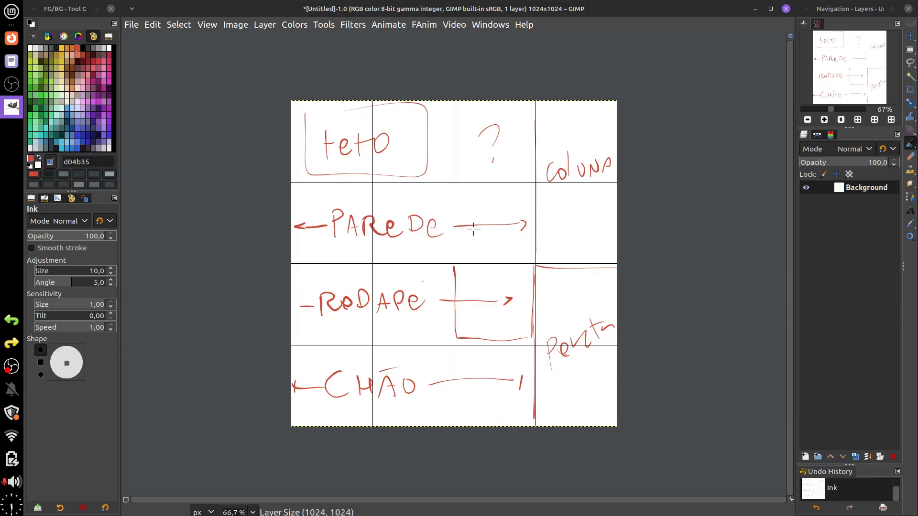
- Clear the layout sketch from the Background layer and add a transparent 1024 × 1024 layer named line
{"action": "key", "text": "Delete"}
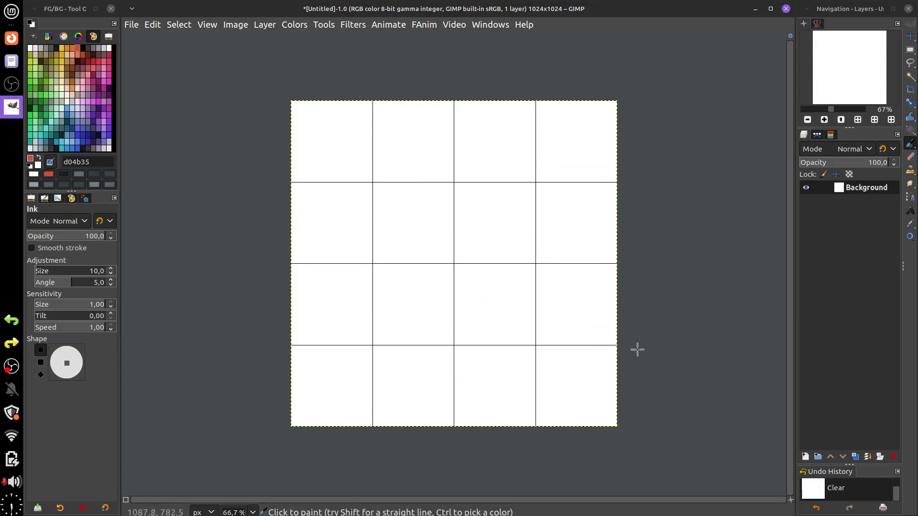
{"action": "left_click", "coordinate": [806, 458]}
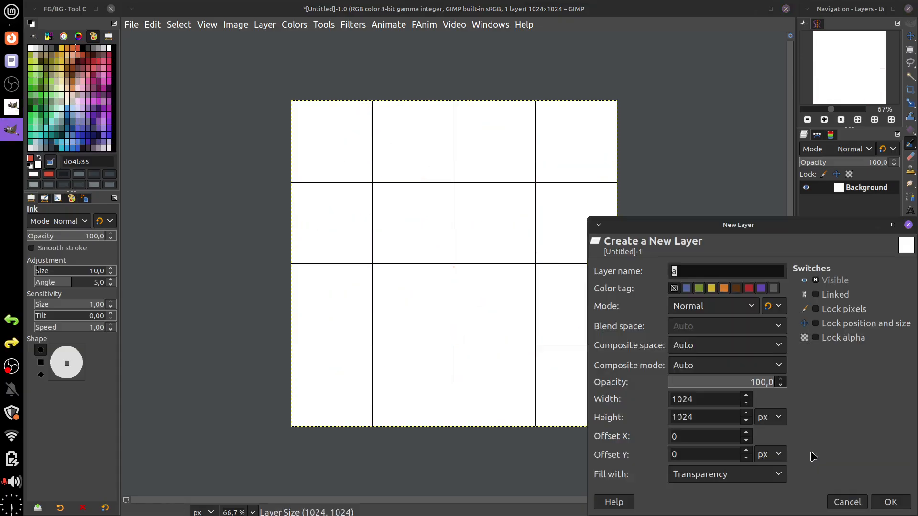
{"action": "left_click_drag", "start_coordinate": [707, 225], "coordinate": [642, 172]}
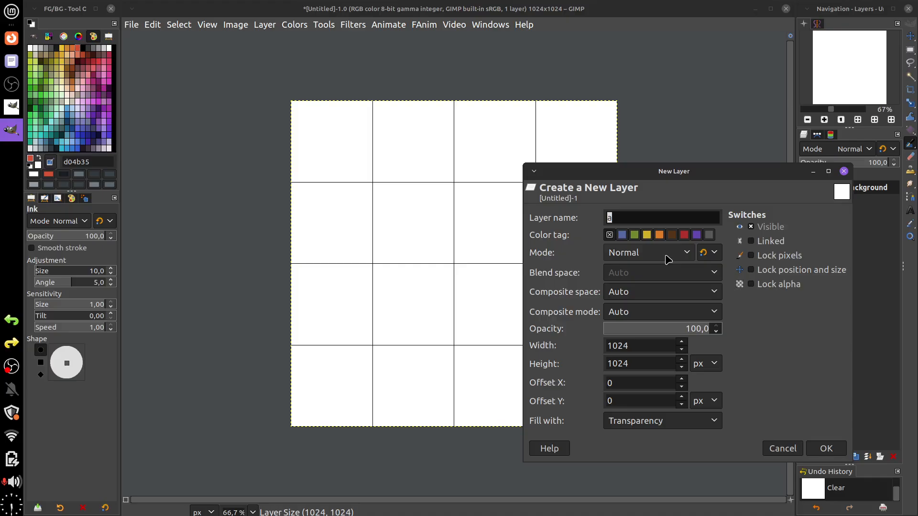
{"action": "key", "text": "BackSpace"}
{"action": "type", "text": "line"}
{"action": "key", "text": "Return"}
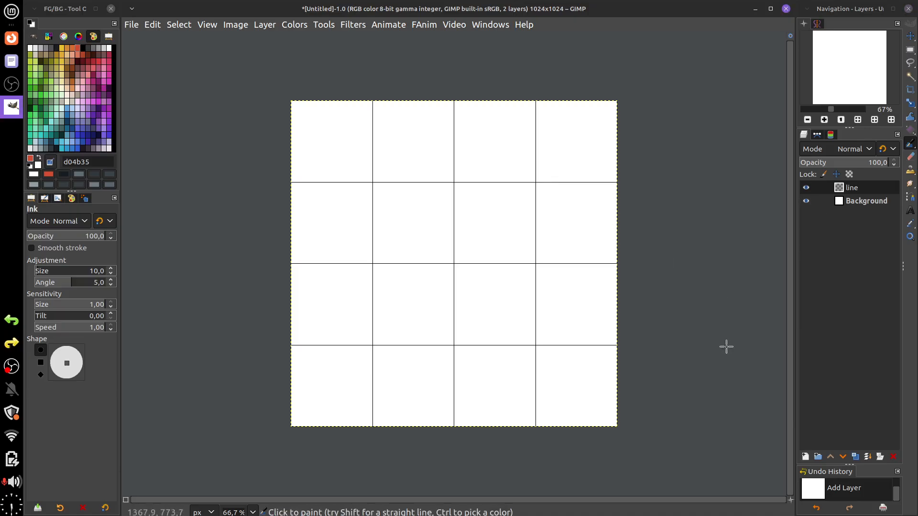
- Enable Tiling symmetry painting and set both tiling intervals to 256 px
{"action": "left_click", "coordinate": [817, 23]}
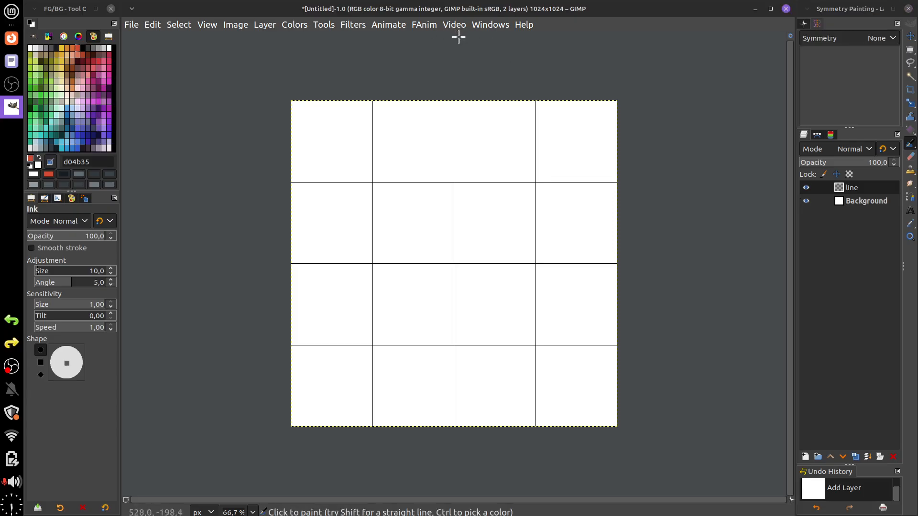
{"action": "left_click", "coordinate": [487, 25]}
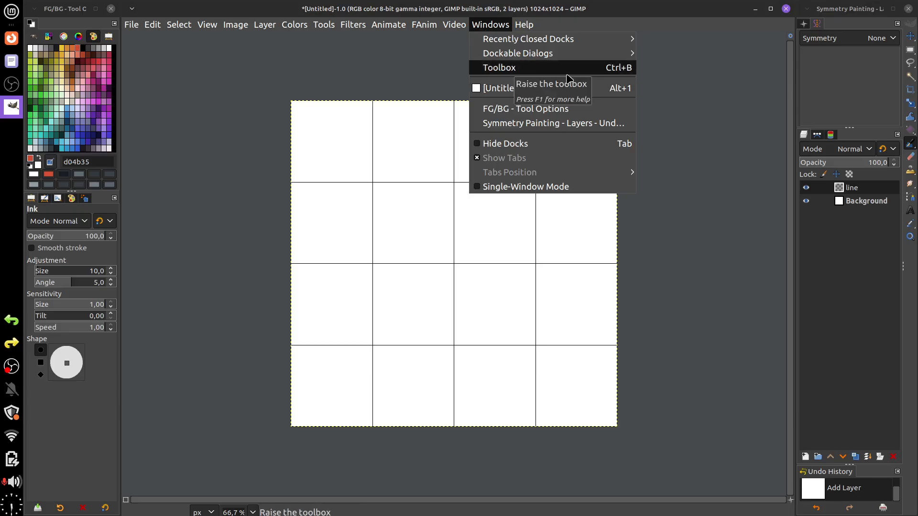
{"action": "mouse_move", "coordinate": [567, 54]}
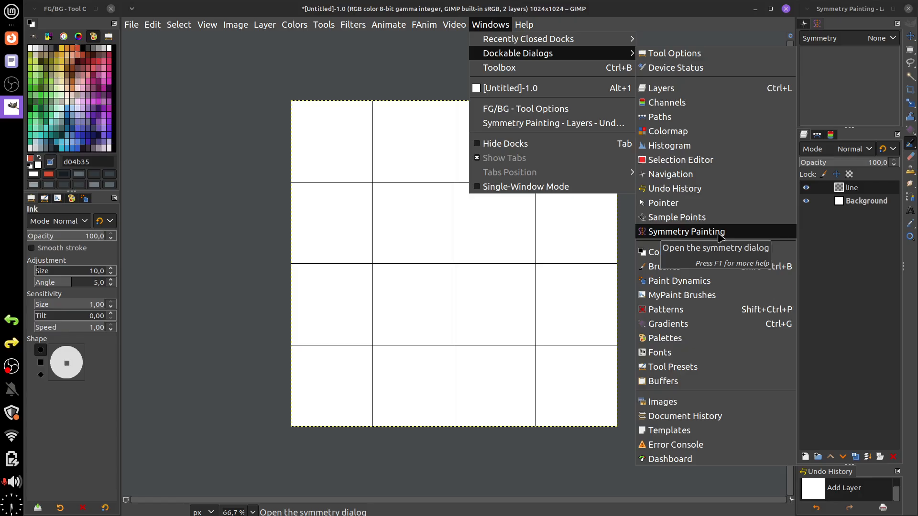
{"action": "left_click", "coordinate": [621, 272]}
{"action": "left_click", "coordinate": [885, 44]}
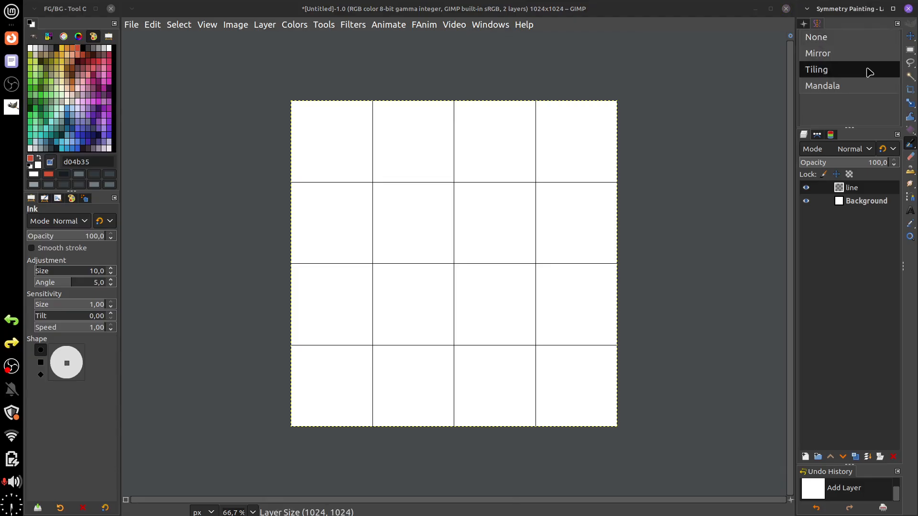
{"action": "left_click", "coordinate": [867, 67]}
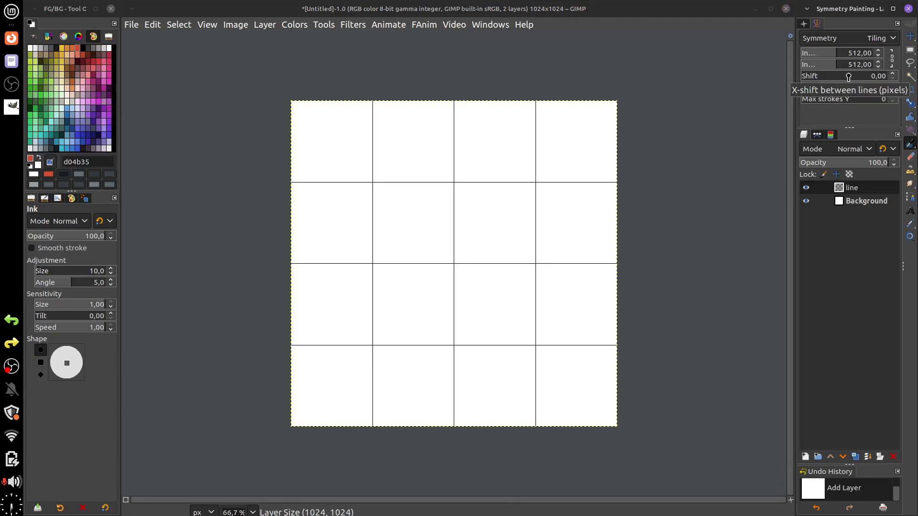
{"action": "left_click", "coordinate": [852, 57]}
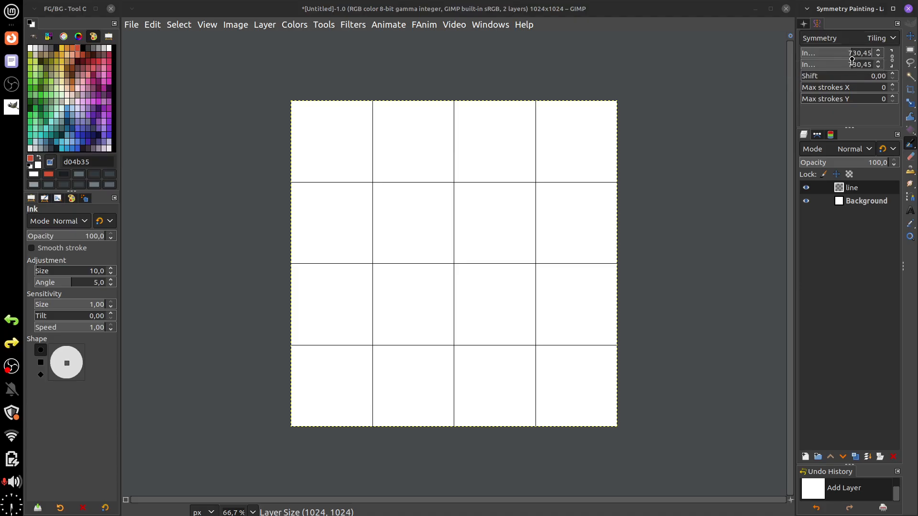
{"action": "triple_click", "coordinate": [852, 55]}
{"action": "type", "text": "256"}
{"action": "key", "text": "Return"}
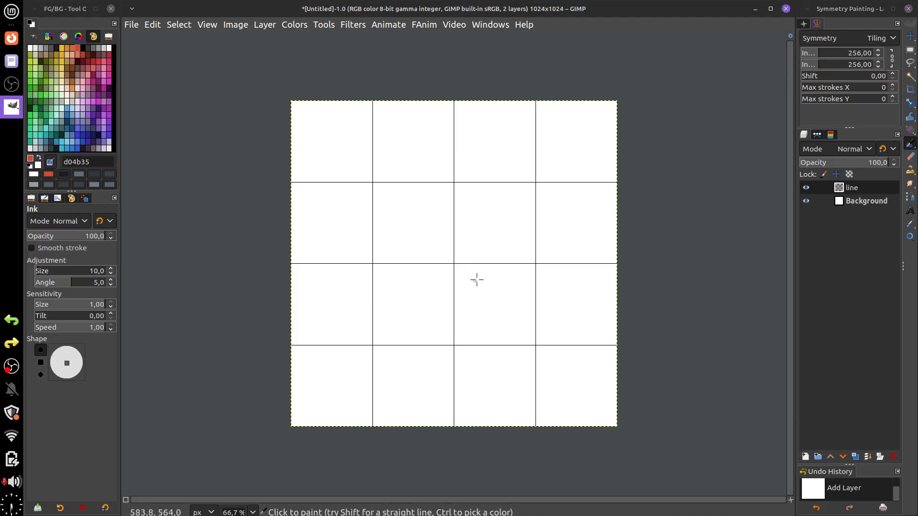
- Try wavy ink strokes across the third-row cells to test the tiled symmetry, and undo them
{"action": "left_click_drag", "start_coordinate": [397, 316], "coordinate": [481, 319]}
{"action": "key", "text": "ctrl+z"}
{"action": "mouse_move", "coordinate": [412, 307]}
{"action": "left_mouse_down"}
{"action": "mouse_move", "coordinate": [414, 320]}
{"action": "mouse_move", "coordinate": [508, 318]}
{"action": "left_mouse_up"}
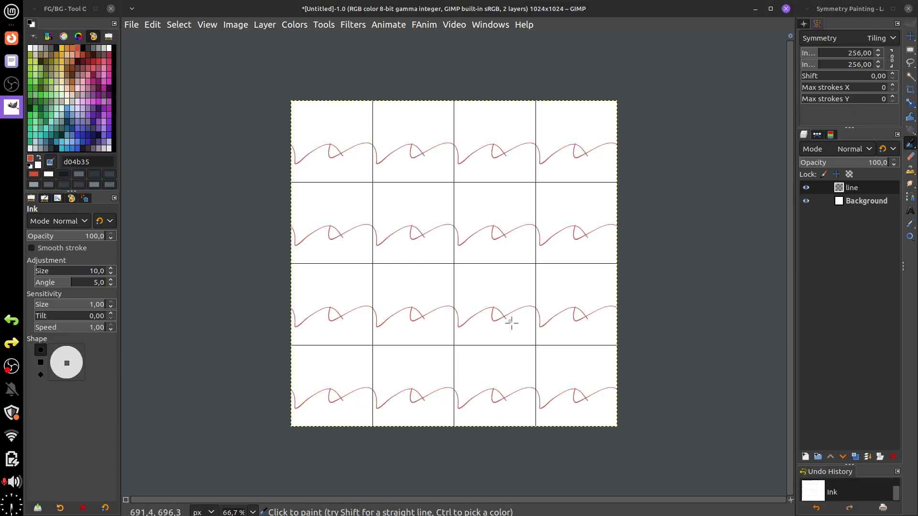
{"action": "key", "text": "ctrl+z"}
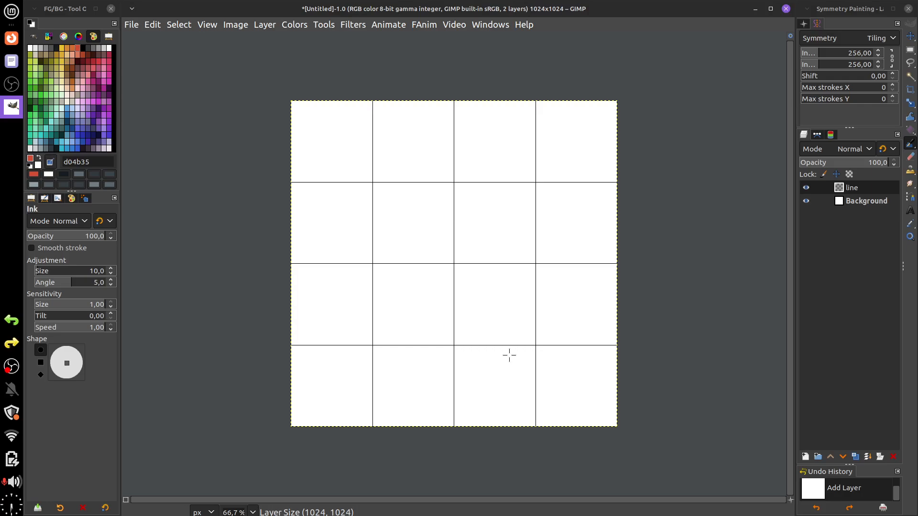
- Make a rough rectangular selection of about 516 × 219 px in the bottom grid row and enable Snap to Grid
{"action": "mouse_move", "coordinate": [910, 50]}
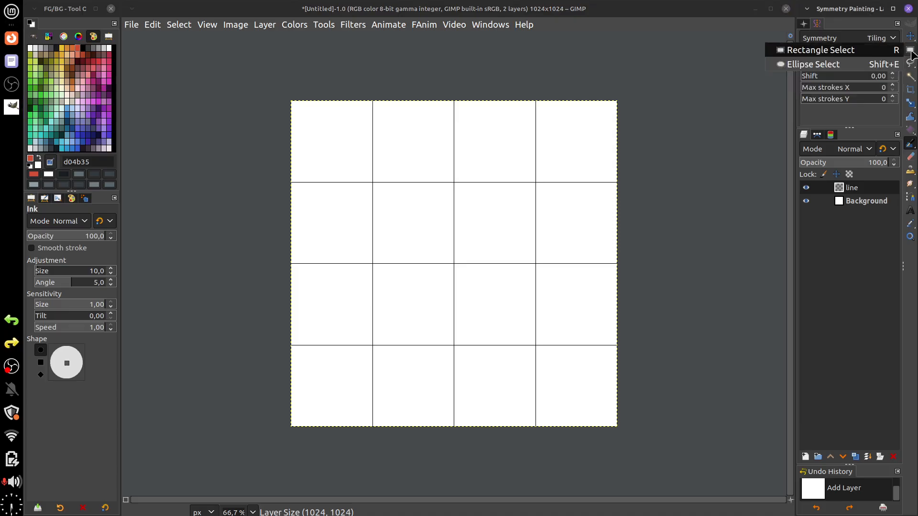
{"action": "left_click", "coordinate": [848, 51]}
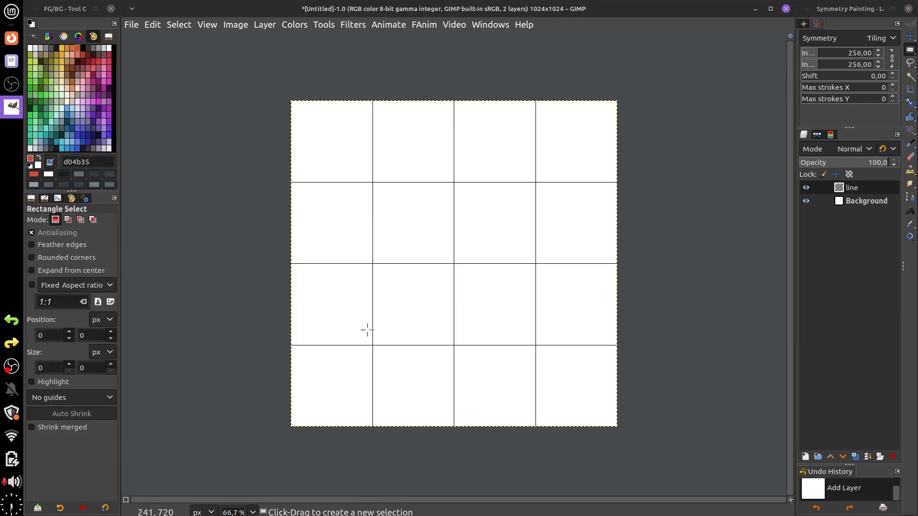
{"action": "left_click_drag", "start_coordinate": [334, 349], "coordinate": [499, 419]}
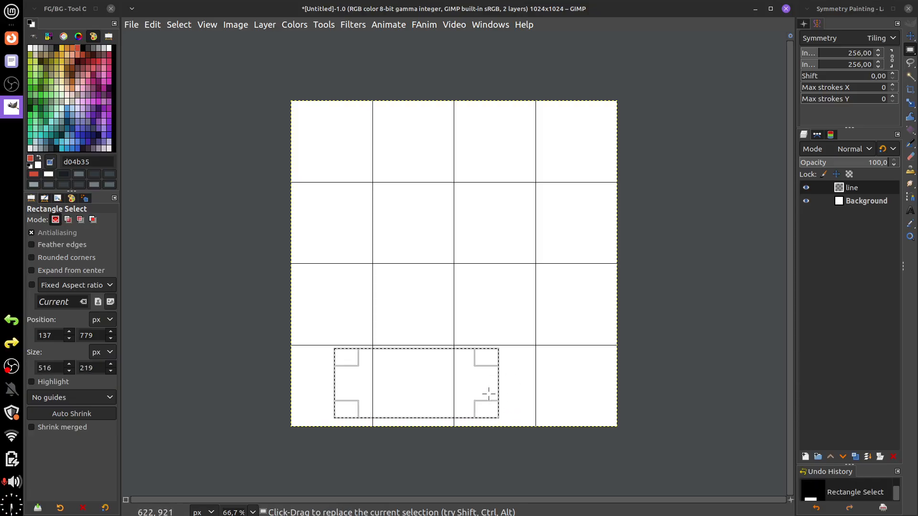
{"action": "left_click", "coordinate": [207, 24]}
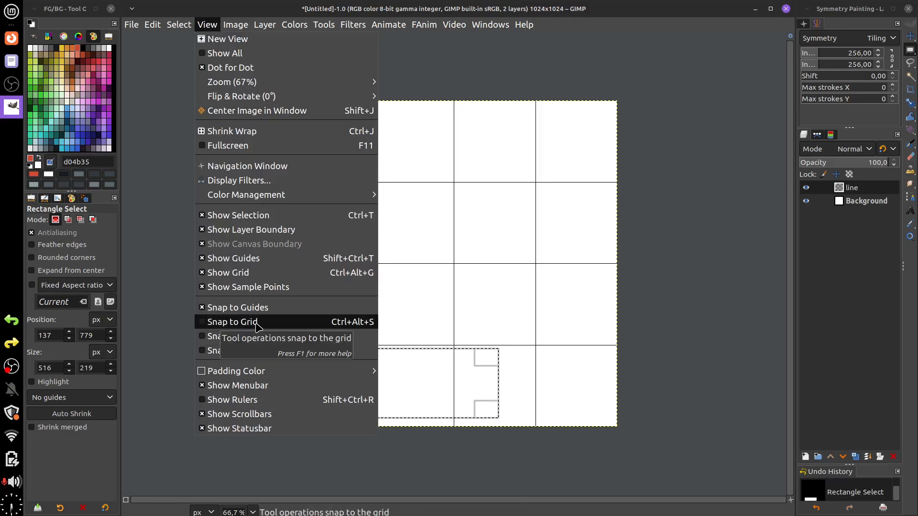
{"action": "left_click", "coordinate": [290, 325]}
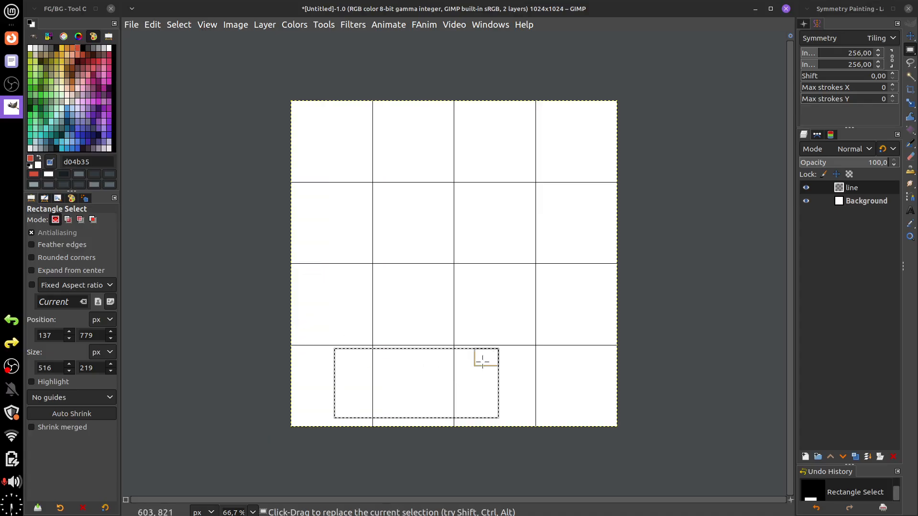
- Try snapping the selection's edges to the first three cells of the bottom row, and undo the selection
{"action": "left_click_drag", "start_coordinate": [486, 354], "coordinate": [526, 357]}
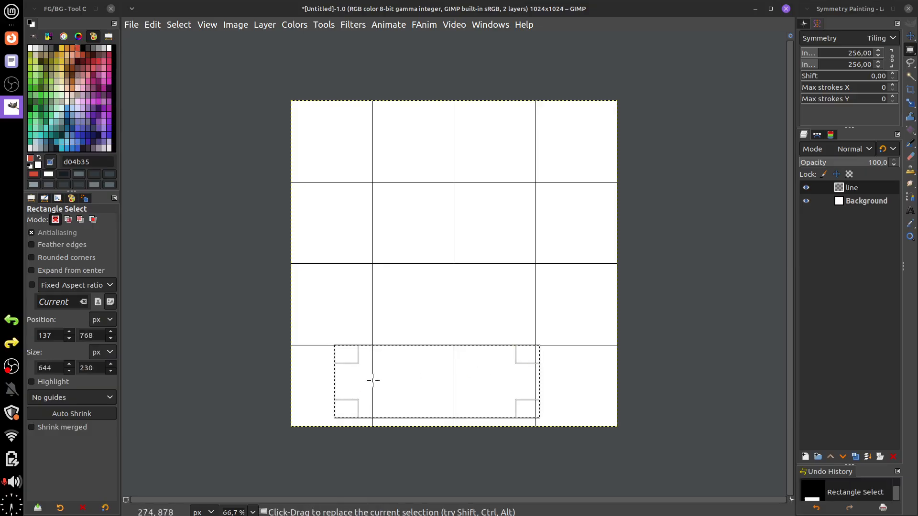
{"action": "left_click_drag", "start_coordinate": [337, 379], "coordinate": [299, 379]}
{"action": "left_click_drag", "start_coordinate": [419, 409], "coordinate": [422, 417]}
{"action": "mouse_move", "coordinate": [531, 383]}
{"action": "left_mouse_down"}
{"action": "mouse_move", "coordinate": [509, 392]}
{"action": "mouse_move", "coordinate": [526, 392]}
{"action": "left_mouse_up"}
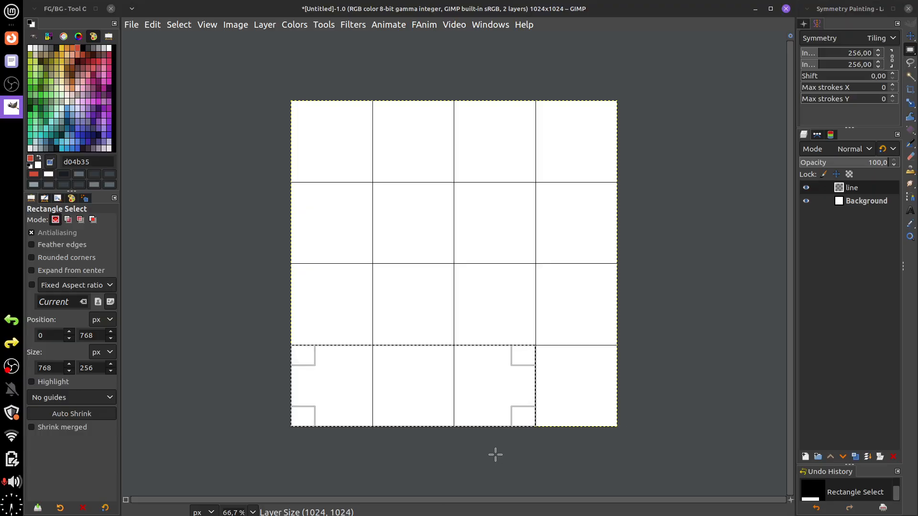
{"action": "key", "text": "ctrl+z"}
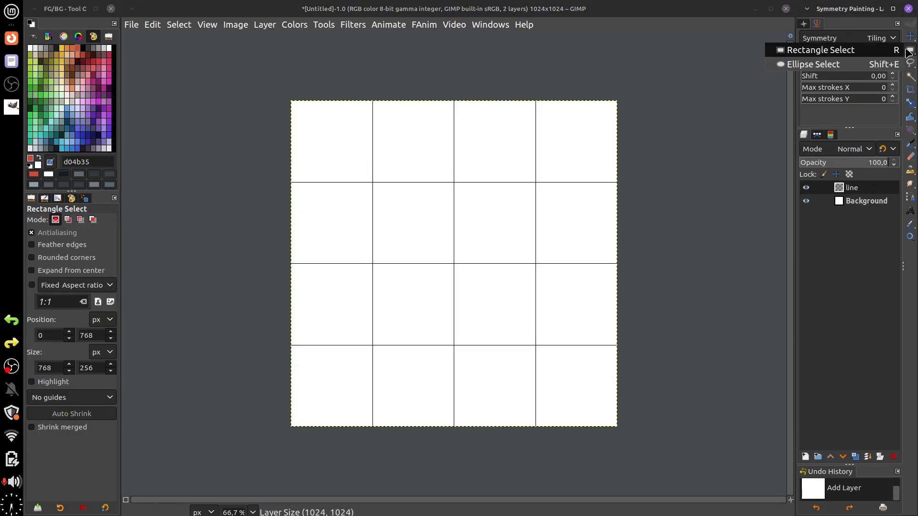
- Make a grid-snapped rectangular selection over the first three cells of the bottom row, 768 × 256 px at position 0, 768
{"action": "left_click", "coordinate": [841, 49]}
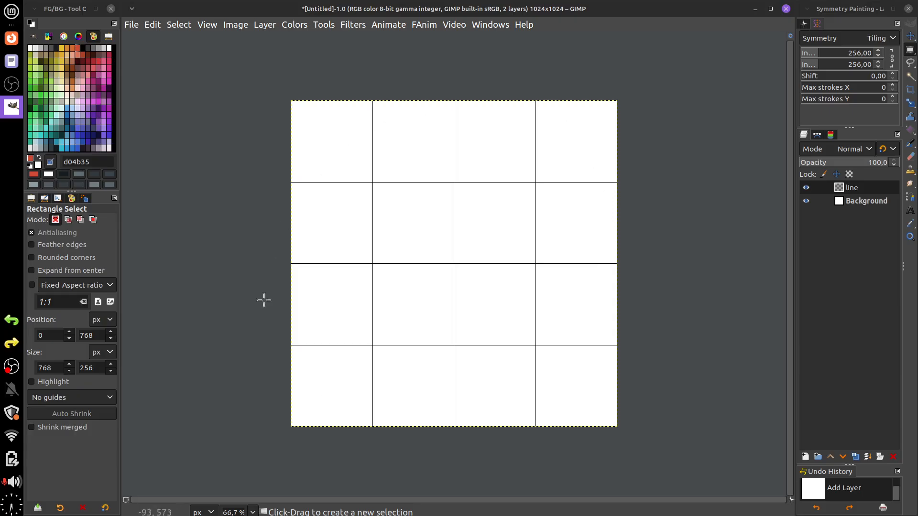
{"action": "left_click", "coordinate": [207, 24]}
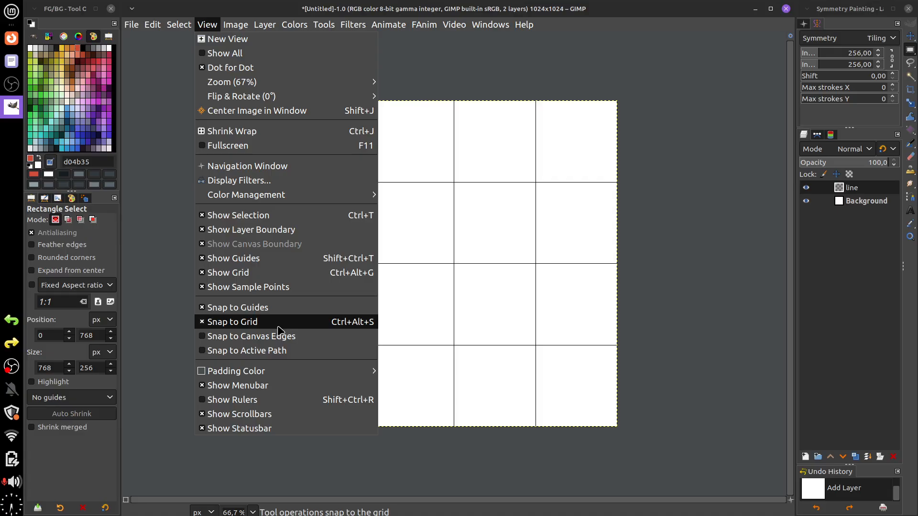
{"action": "left_click", "coordinate": [662, 302]}
{"action": "left_click_drag", "start_coordinate": [343, 304], "coordinate": [467, 402]}
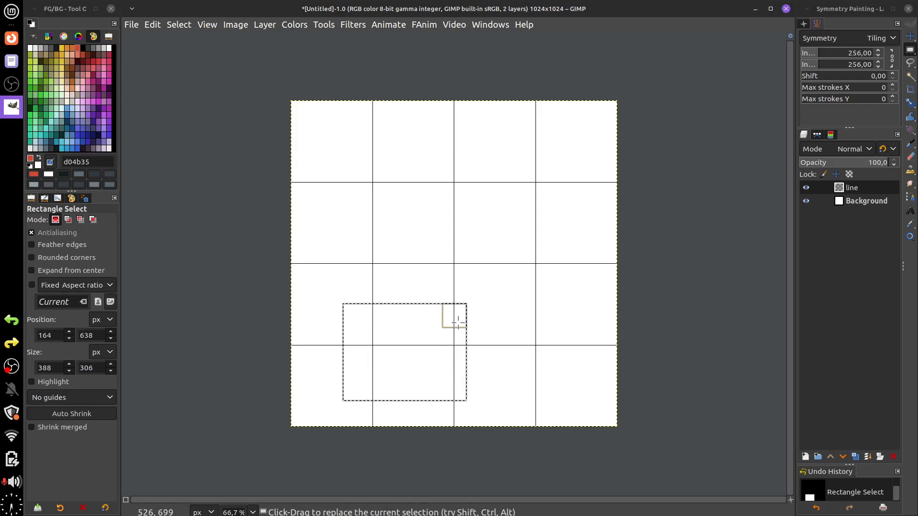
{"action": "left_click_drag", "start_coordinate": [455, 319], "coordinate": [528, 384]}
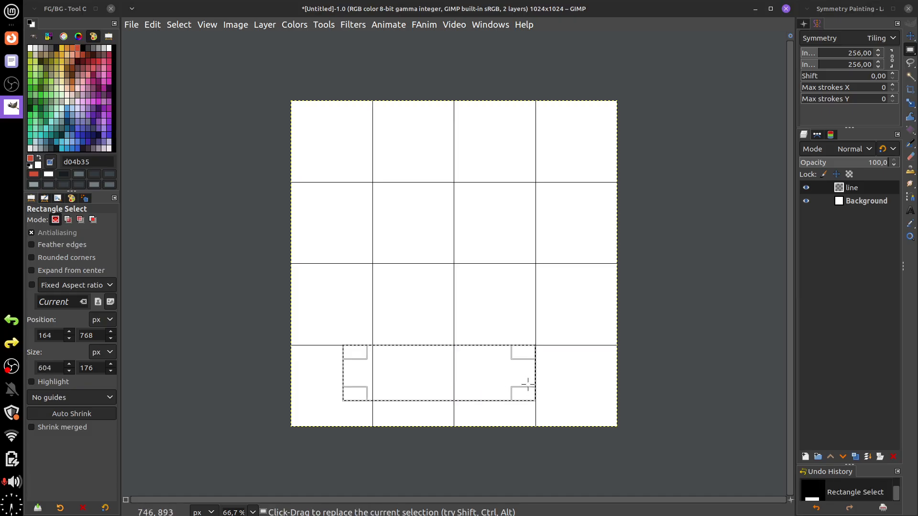
{"action": "left_click_drag", "start_coordinate": [354, 374], "coordinate": [298, 373]}
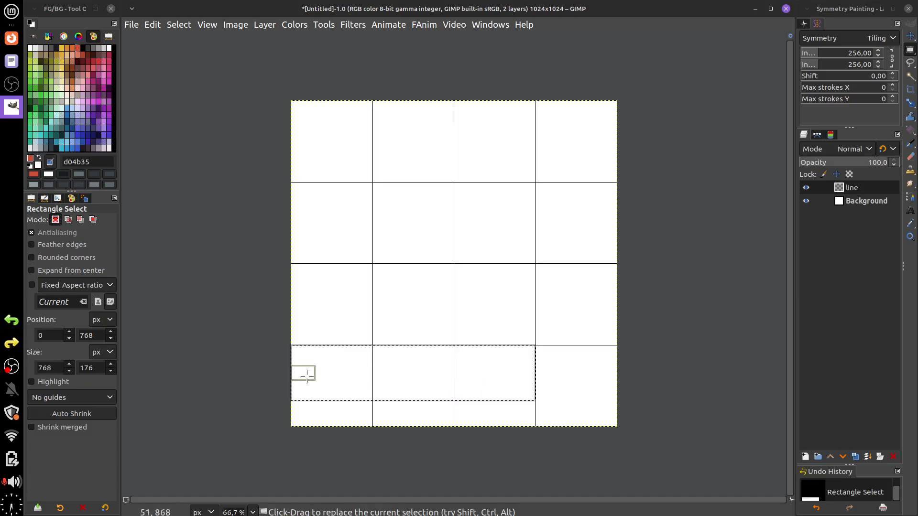
{"action": "left_click_drag", "start_coordinate": [485, 394], "coordinate": [471, 419]}
{"action": "mouse_move", "coordinate": [525, 382]}
{"action": "left_mouse_down"}
{"action": "mouse_move", "coordinate": [511, 385]}
{"action": "mouse_move", "coordinate": [526, 388]}
{"action": "left_mouse_up"}
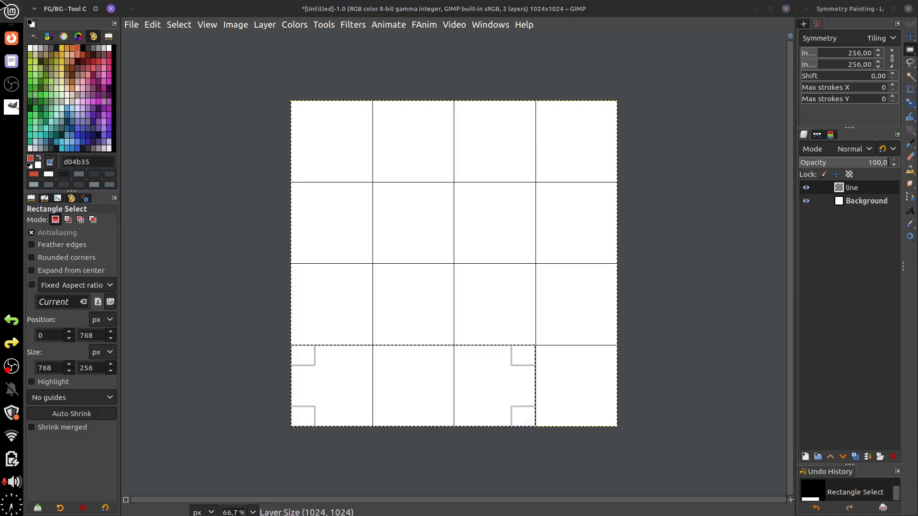
- Switch to the file manager, open 20250810_131719.jpg from the Pictures/Camera folder, and place the photo viewer beside the canvas
{"action": "left_click", "coordinate": [11, 11]}
{"action": "left_click", "coordinate": [402, 40]}
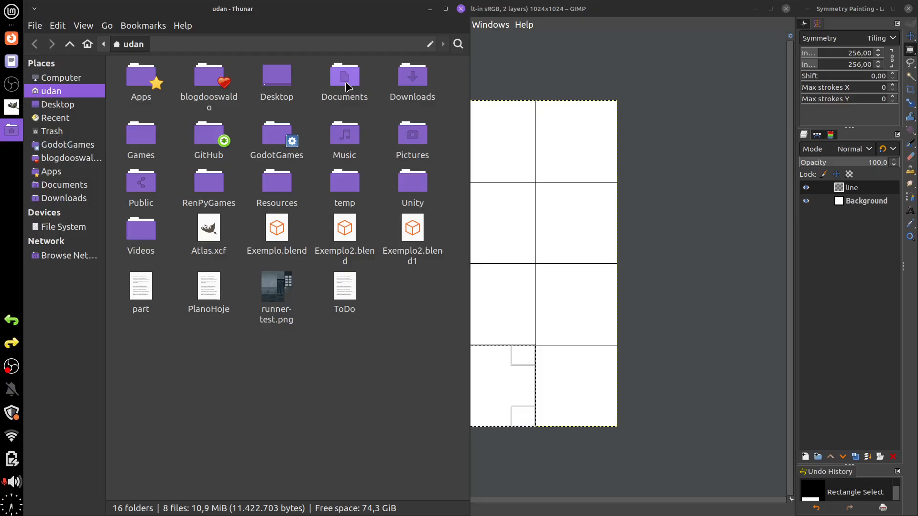
{"action": "double_click", "coordinate": [404, 148]}
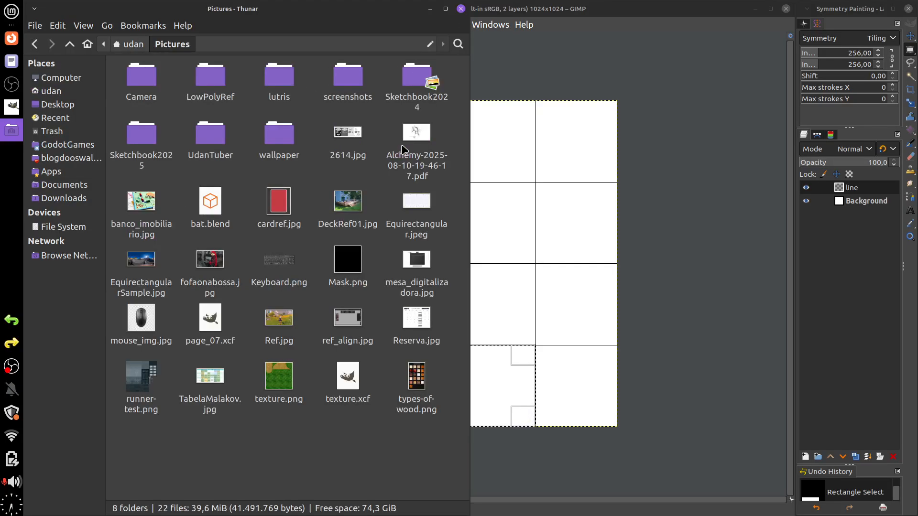
{"action": "double_click", "coordinate": [135, 77]}
{"action": "left_click_drag", "start_coordinate": [205, 24], "coordinate": [3, 301]}
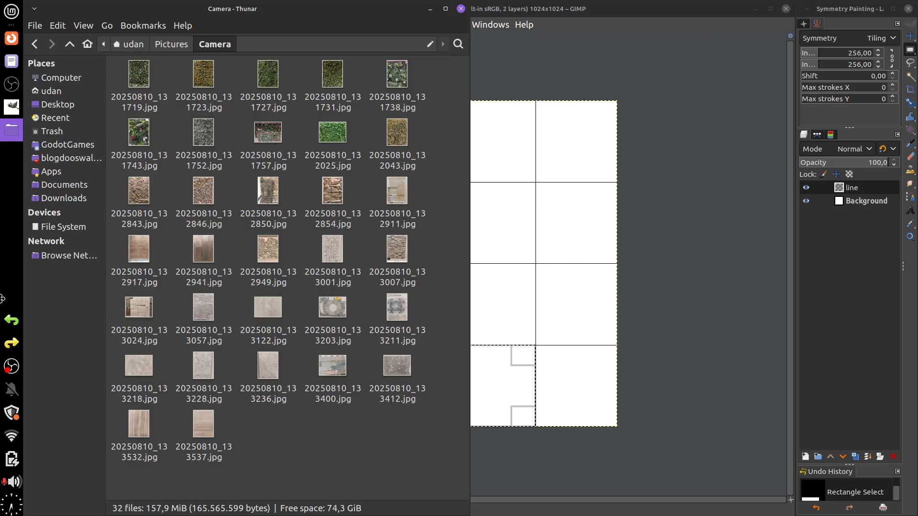
{"action": "double_click", "coordinate": [140, 77]}
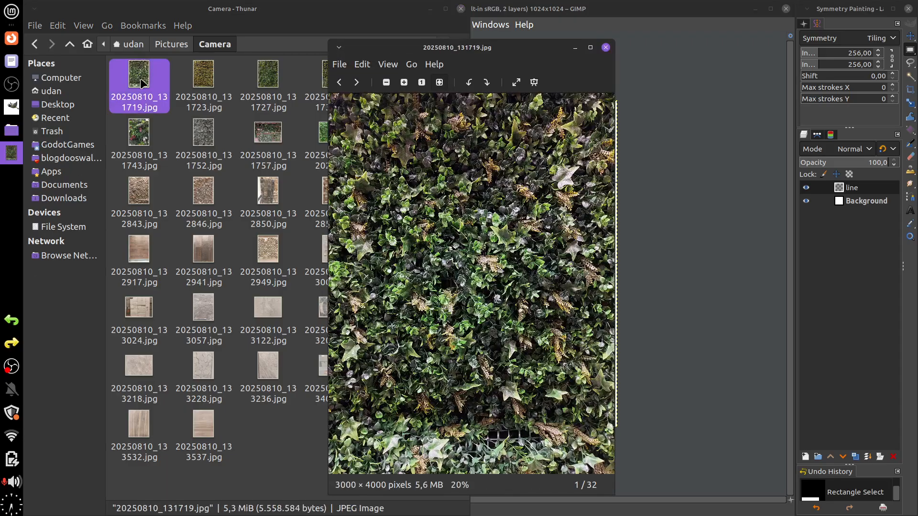
{"action": "left_click", "coordinate": [430, 9]}
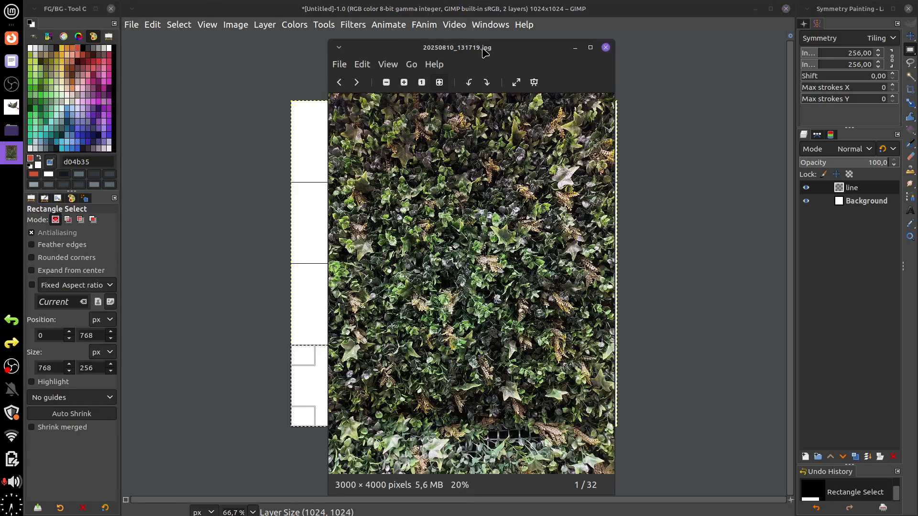
{"action": "left_click_drag", "start_coordinate": [484, 52], "coordinate": [747, 65]}
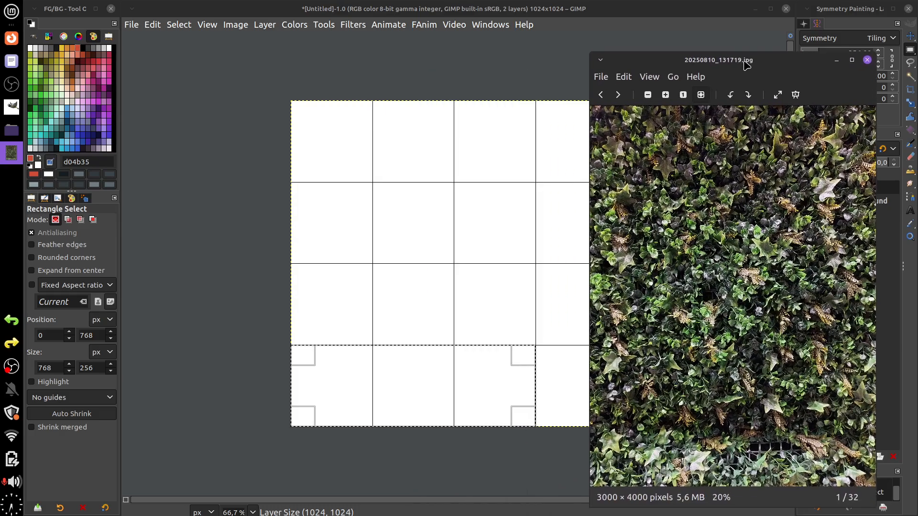
- Browse the Camera foliage and stone photos as texture references, stopping at 20250810_132850.jpg
{"action": "key", "text": "Right"}
{"action": "key", "text": "Right"}
{"action": "key", "text": "Right"}
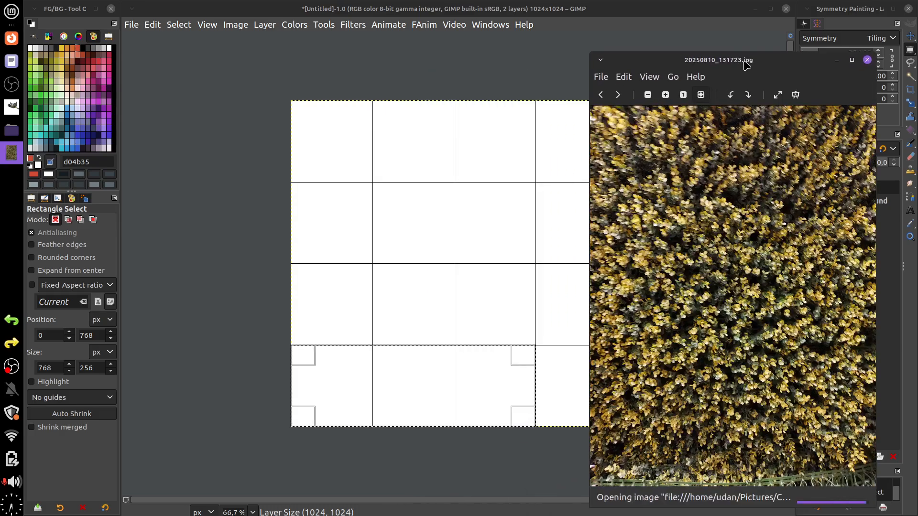
{"action": "key", "text": "Right"}
{"action": "key", "text": "Right"}
{"action": "key", "text": "Right"}
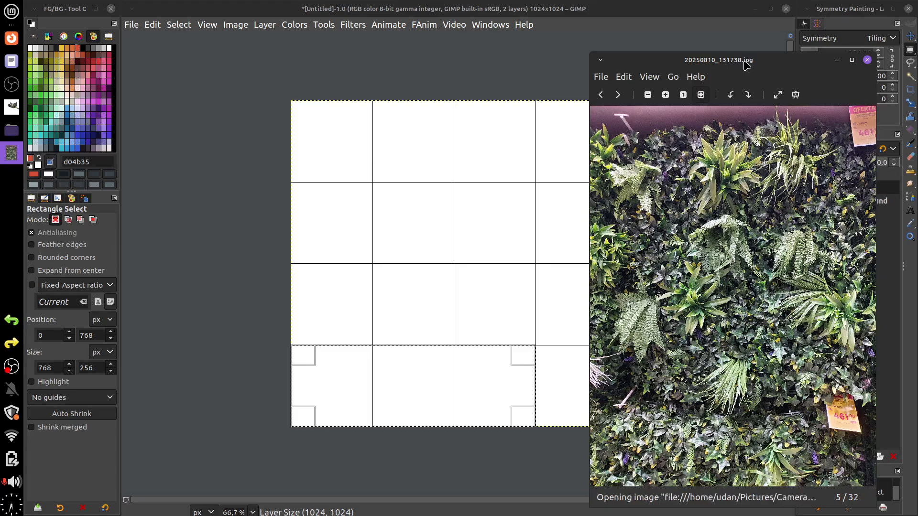
{"action": "key", "text": "Right"}
{"action": "key", "text": "Right"}
{"action": "key", "text": "Right"}
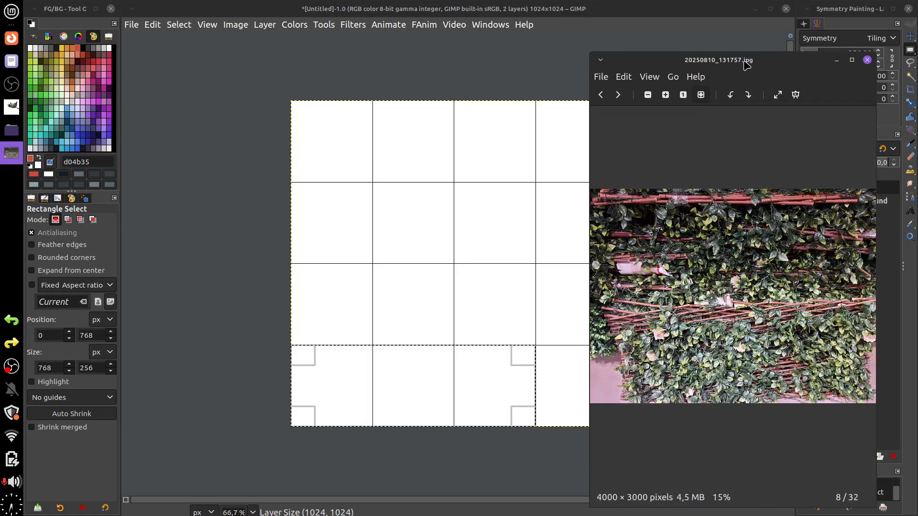
{"action": "key", "text": "Right"}
{"action": "key", "text": "Right"}
{"action": "key", "text": "Right"}
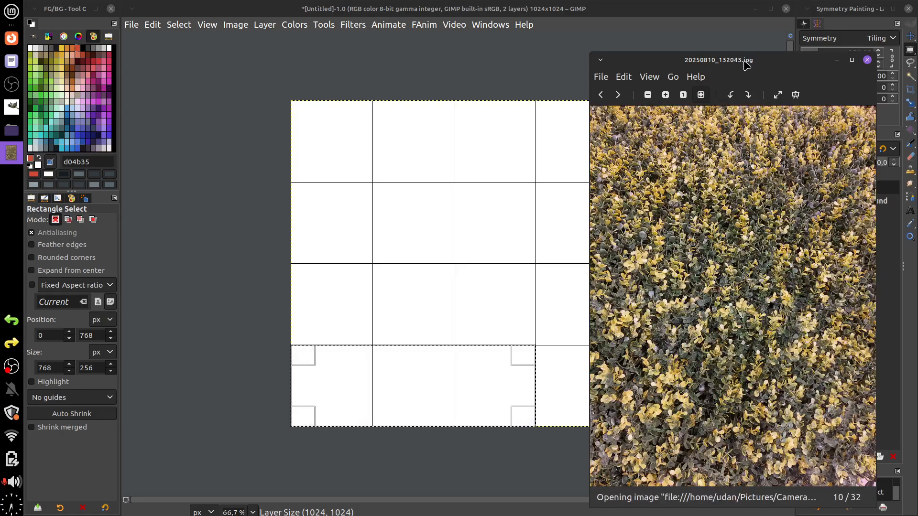
{"action": "key", "text": "Left"}
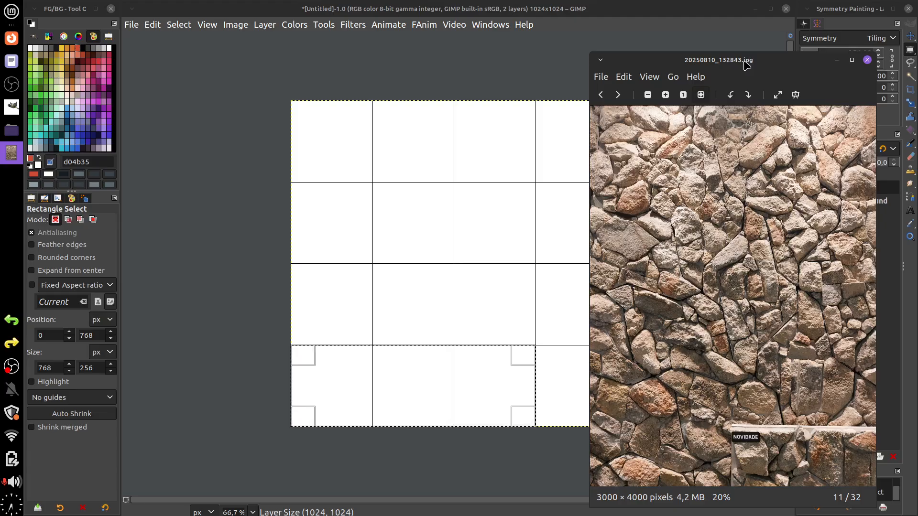
{"action": "key", "text": "Right"}
{"action": "key", "text": "Right"}
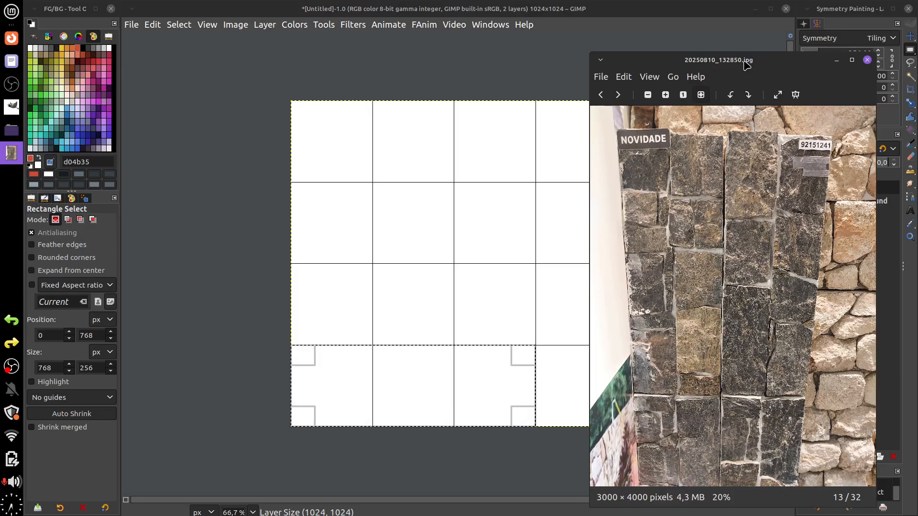
- Browse the remaining stone, brick and wood photos, compare 20250810_132917.jpg with 20250810_132941.jpg, and minimize the photo viewer
{"action": "key", "text": "Right"}
{"action": "key", "text": "Right"}
{"action": "key", "text": "Right"}
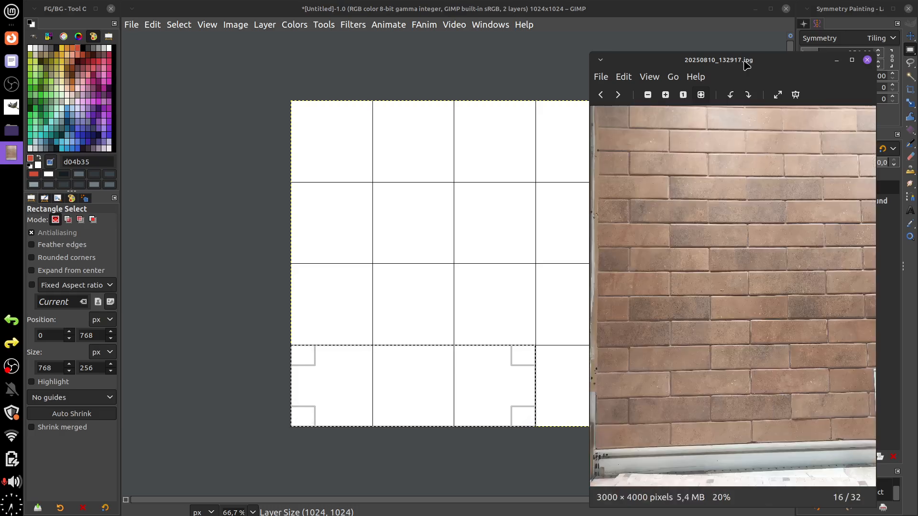
{"action": "key", "text": "Right"}
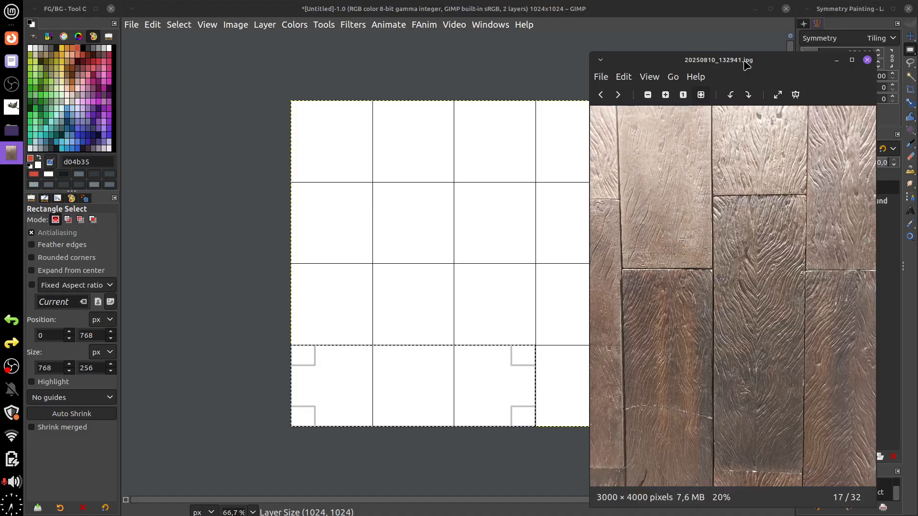
{"action": "key", "text": "Left"}
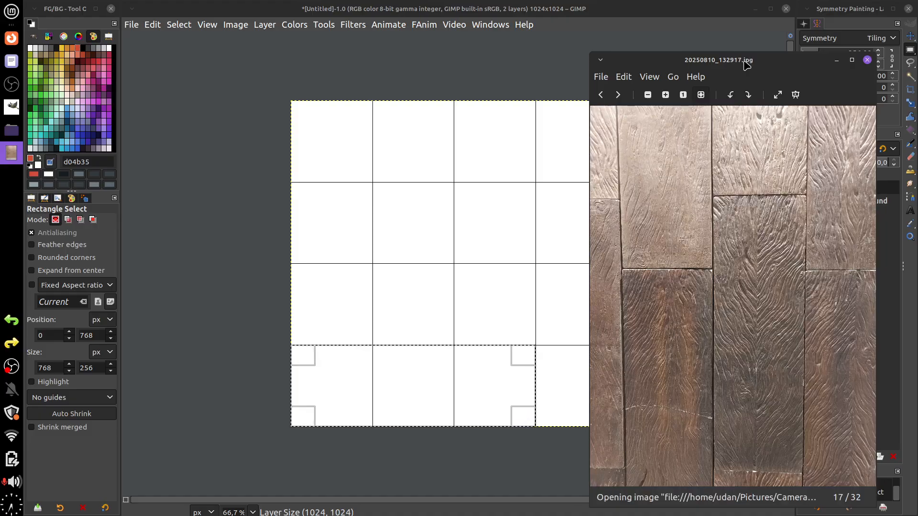
{"action": "key", "text": "Right"}
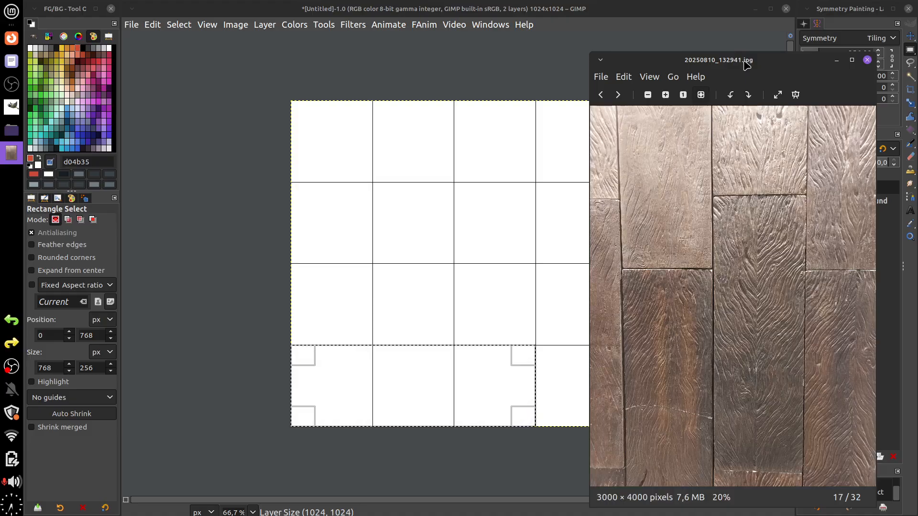
{"action": "key", "text": "Left"}
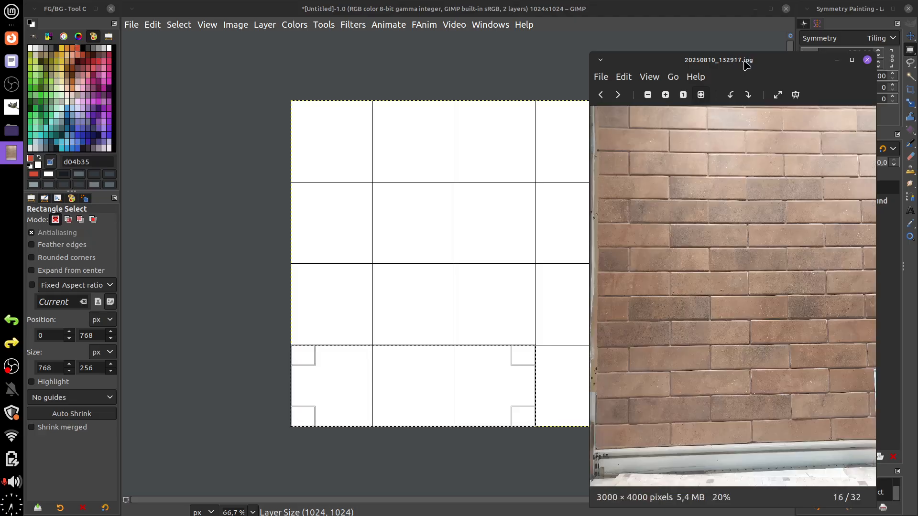
{"action": "key", "text": "Right"}
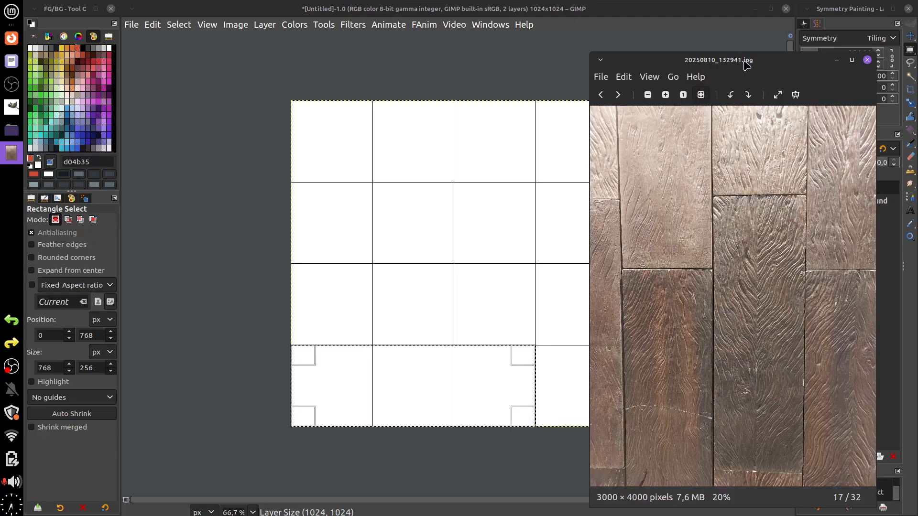
{"action": "key", "text": "Left"}
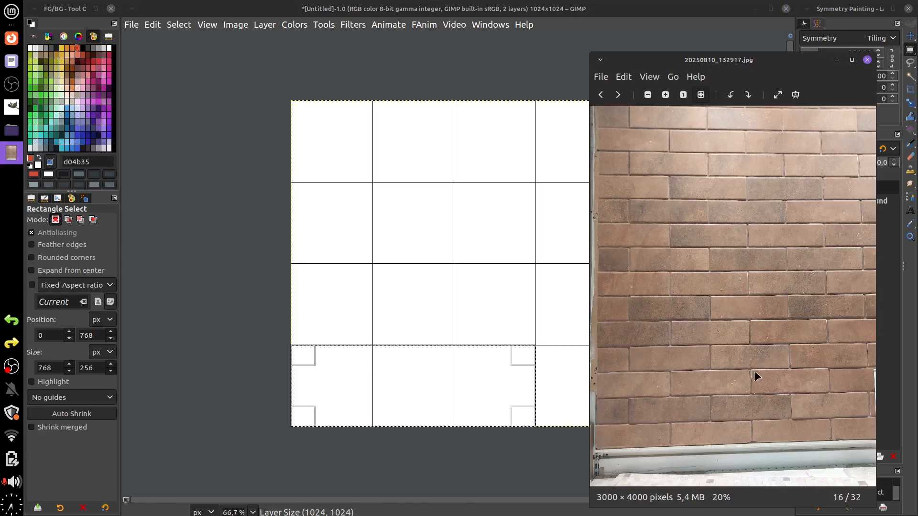
{"action": "scroll", "coordinate": [754, 371], "scroll_direction": "down", "scroll_amount": 1}
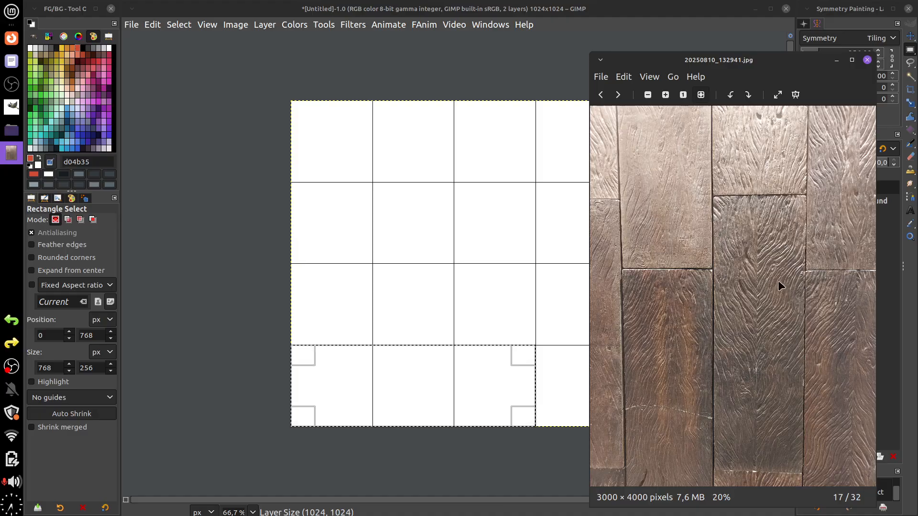
{"action": "left_click", "coordinate": [836, 61]}
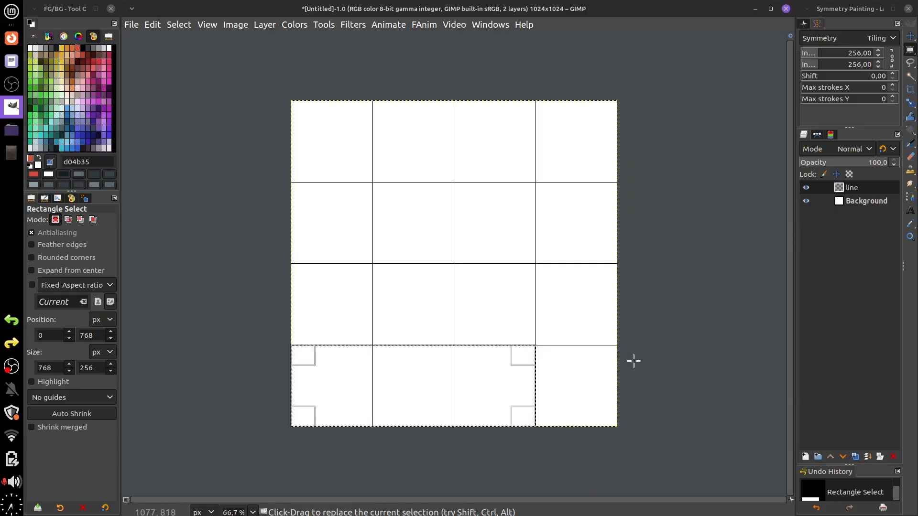
- Activate the Ink tool for drawing on the line layer within the three selected bottom-row cells
{"action": "left_click_drag", "start_coordinate": [640, 384], "coordinate": [672, 288]}
{"action": "scroll", "coordinate": [669, 292], "scroll_direction": "up", "scroll_amount": 1}
{"action": "scroll", "coordinate": [668, 292], "scroll_direction": "up", "scroll_amount": 1}
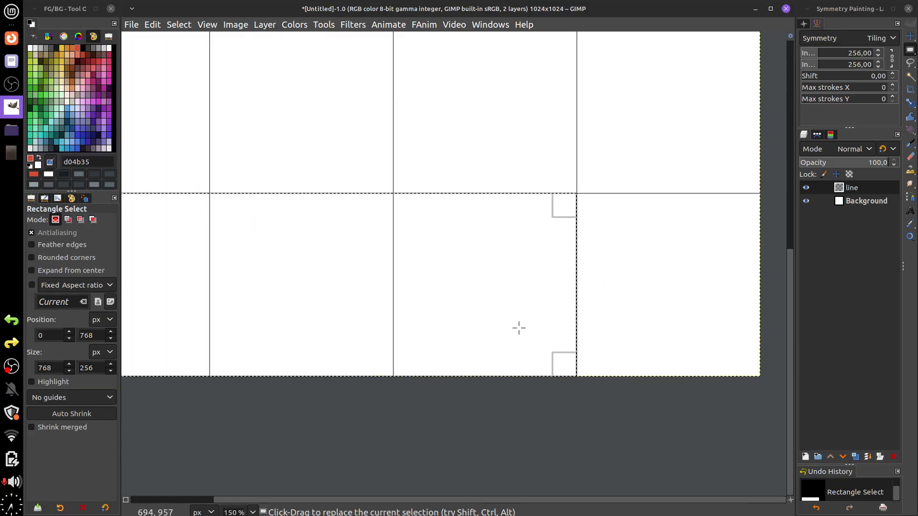
{"action": "scroll", "coordinate": [518, 328], "scroll_direction": "left", "scroll_amount": 3}
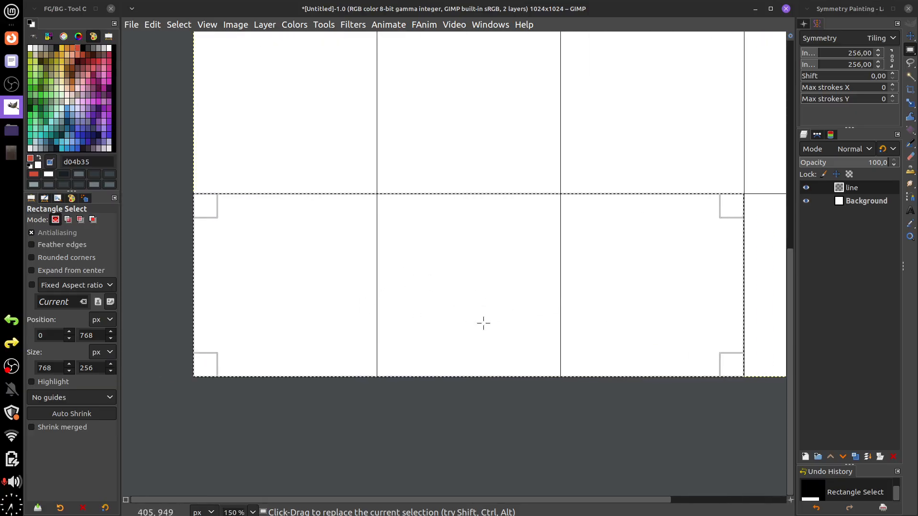
{"action": "mouse_move", "coordinate": [910, 142]}
{"action": "left_click", "coordinate": [832, 187]}
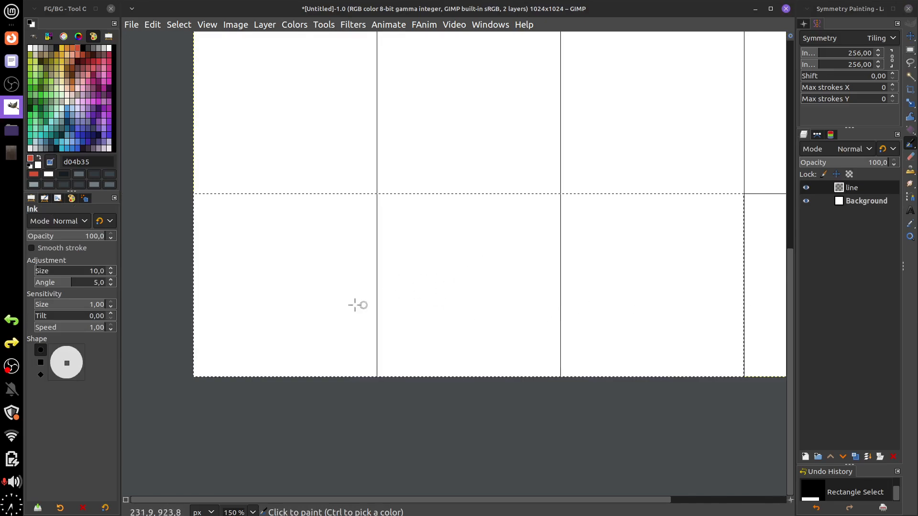
{"action": "left_click", "coordinate": [204, 248]}
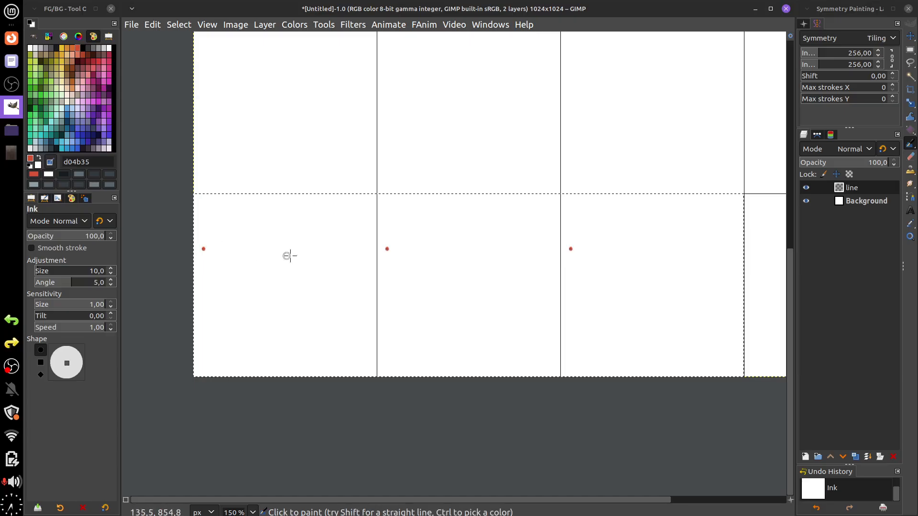
{"action": "left_click", "coordinate": [583, 250], "text": "shift"}
{"action": "key", "text": "ctrl+z"}
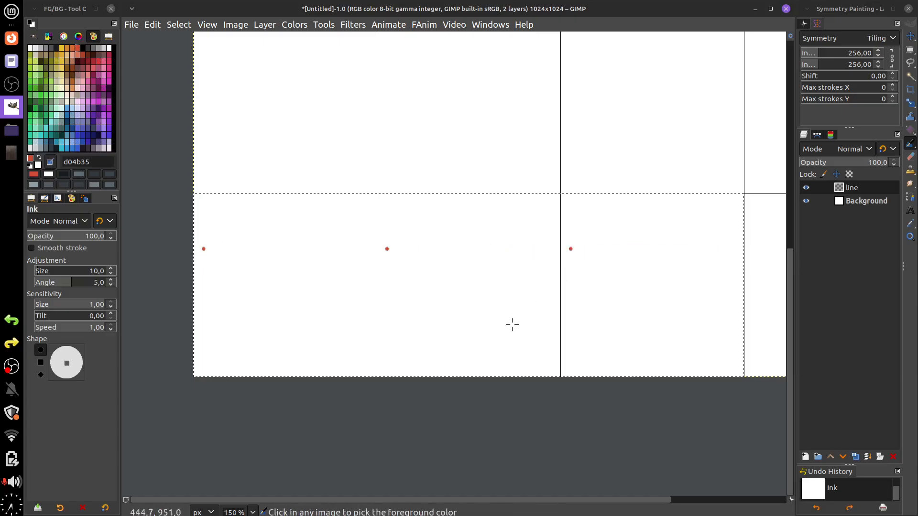
{"action": "key", "text": "ctrl+z"}
{"action": "left_click", "coordinate": [396, 247]}
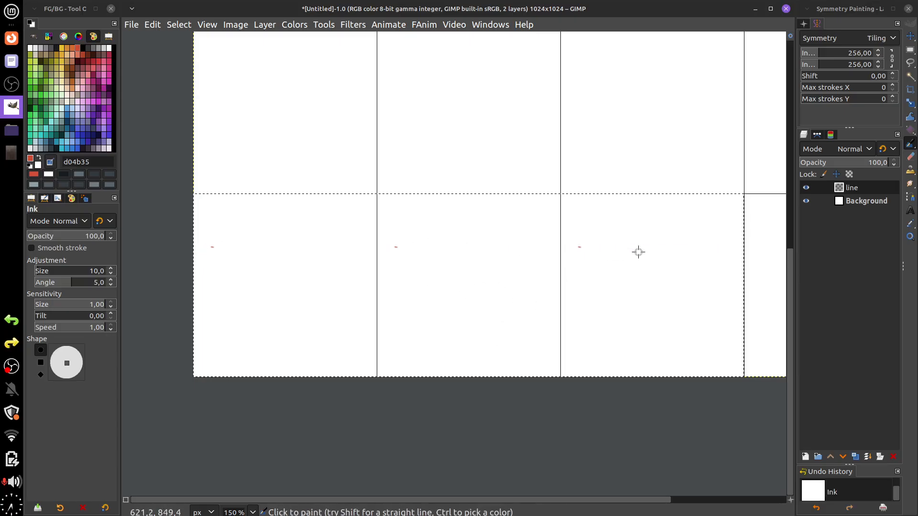
{"action": "key", "text": "ctrl+z"}
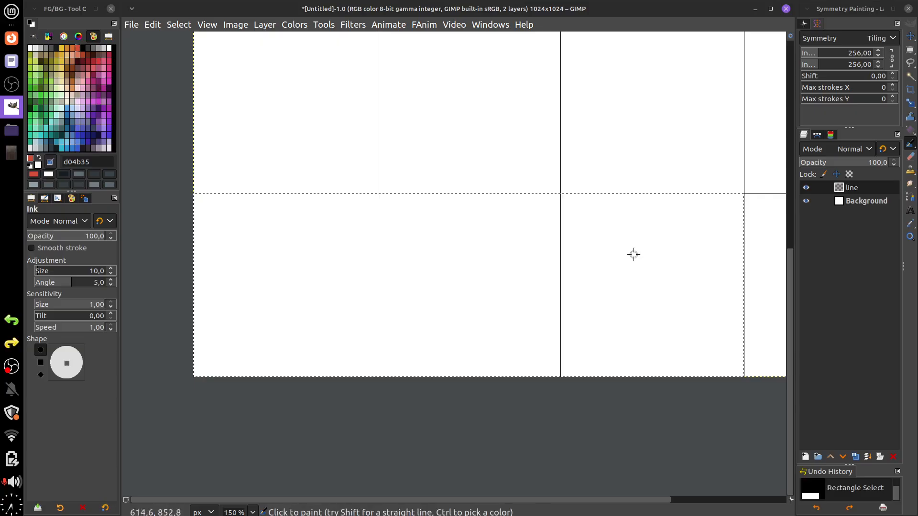
- Set the foreground colour to 141c20 and draw a straight horizontal ink line across the three selected cells at about y = 848 px
{"action": "left_click", "coordinate": [57, 148]}
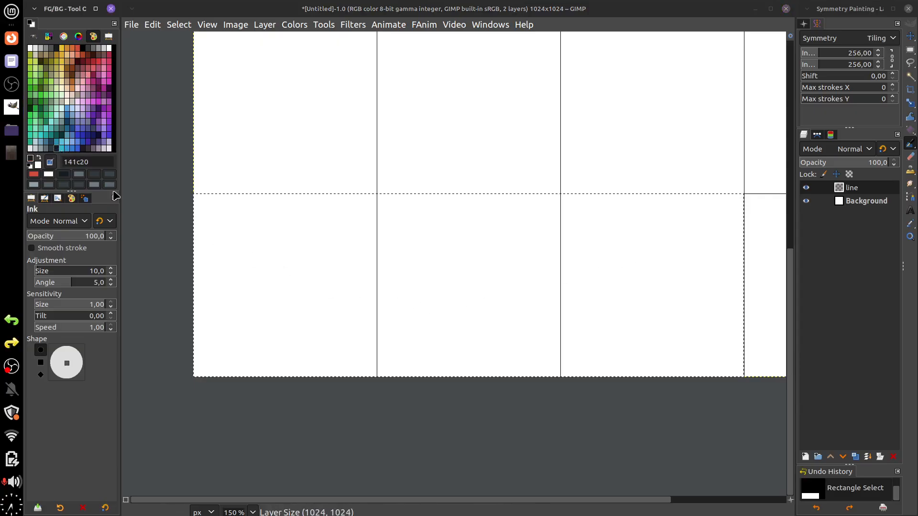
{"action": "left_click", "coordinate": [197, 250]}
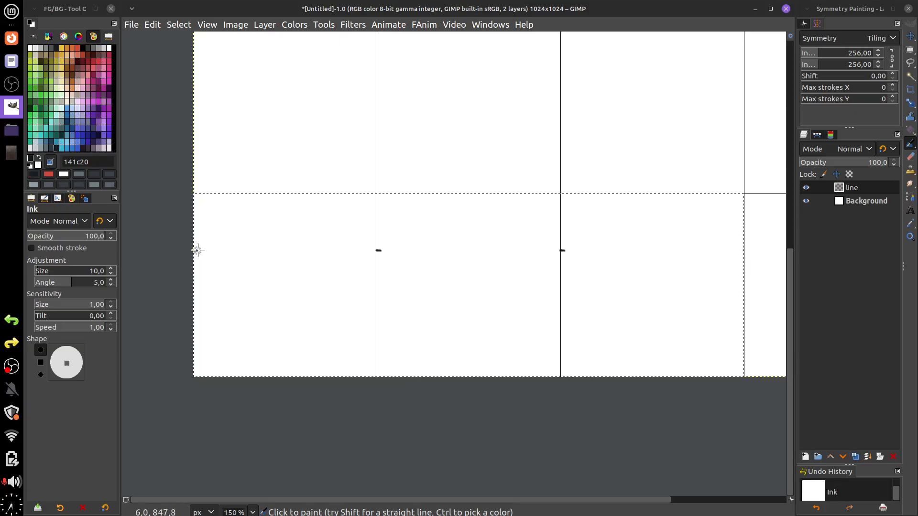
{"action": "left_click", "coordinate": [734, 250], "text": "shift"}
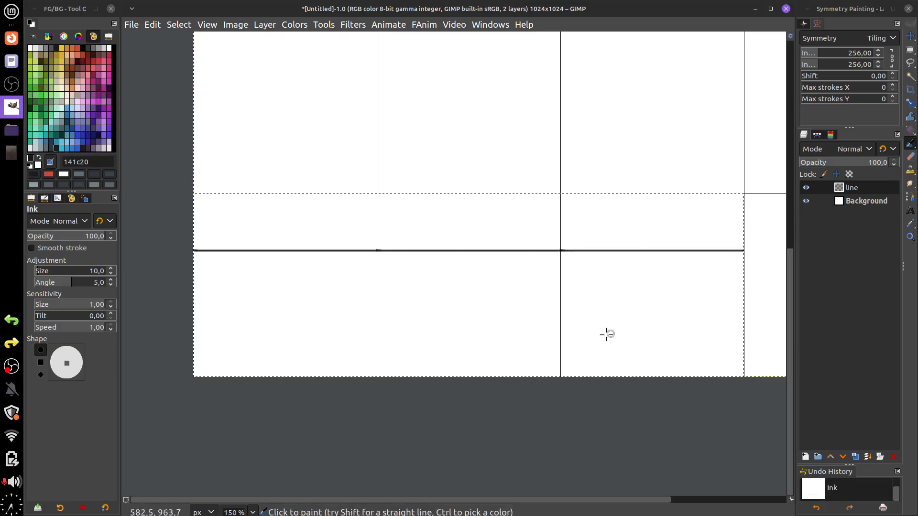
{"action": "left_click", "coordinate": [265, 337]}
{"action": "left_click", "coordinate": [682, 338], "text": "ctrl+shift"}
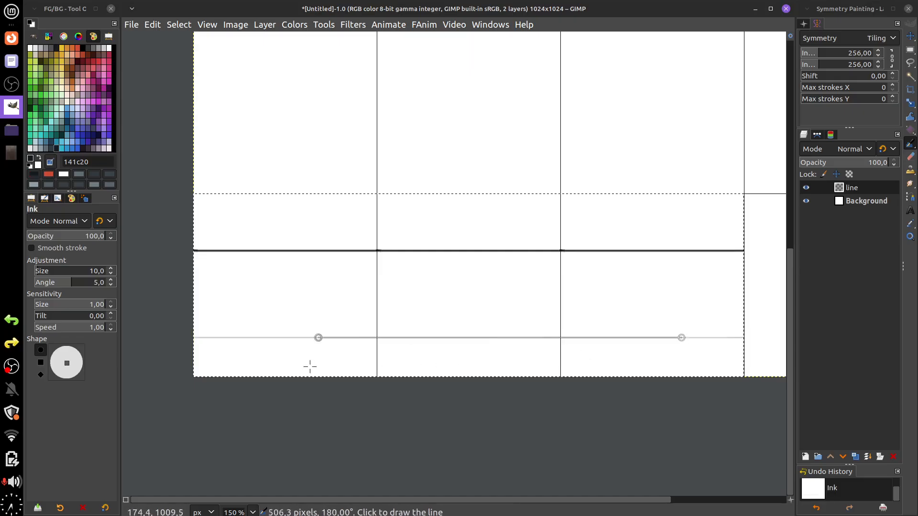
{"action": "left_click", "coordinate": [199, 338], "text": "ctrl+shift"}
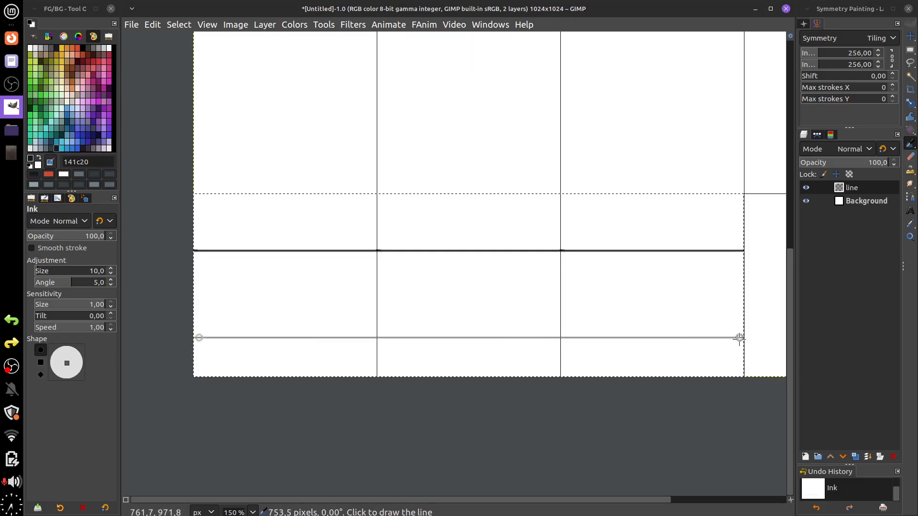
{"action": "key", "text": "ctrl+z"}
{"action": "key", "text": "ctrl+z"}
{"action": "key", "text": "ctrl+z"}
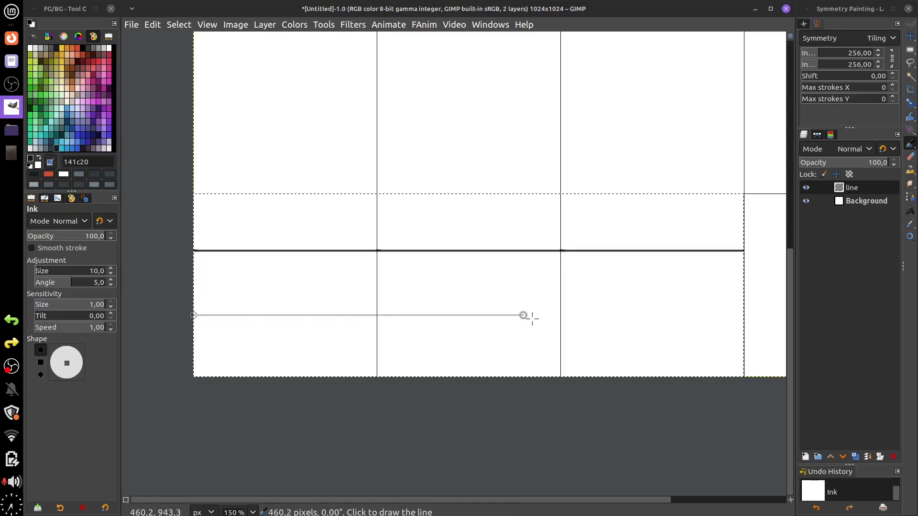
- Draw a second straight horizontal ink line across the three selected cells at about y = 940 px
{"action": "left_click", "coordinate": [742, 315], "text": "shift"}
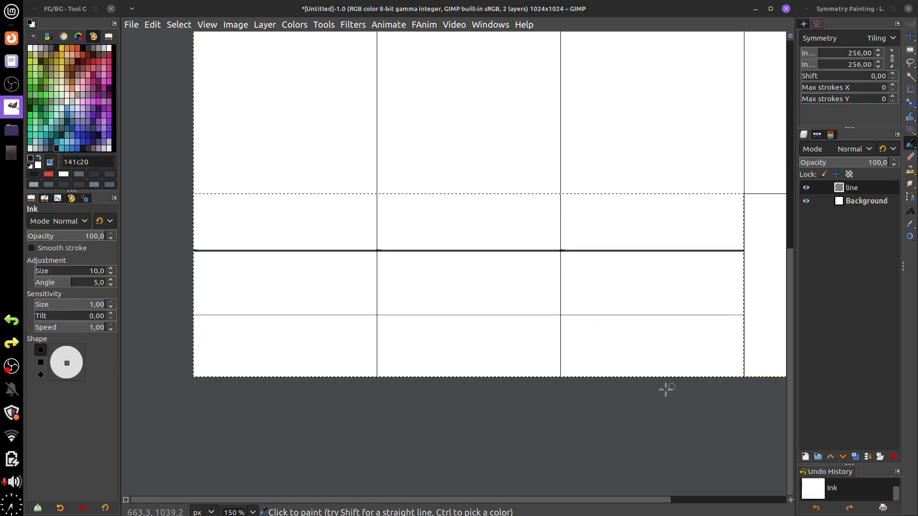
{"action": "left_click", "coordinate": [195, 315], "text": "shift"}
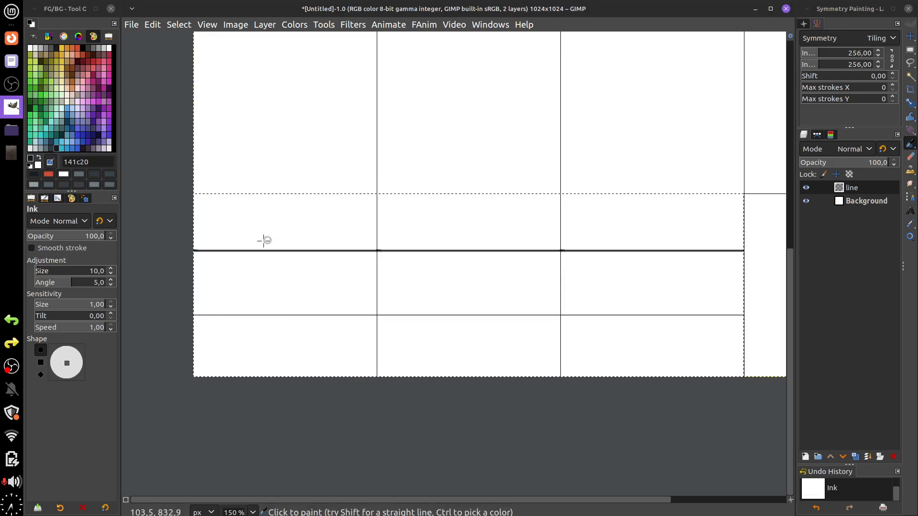
- Set the Ink size to 5 and trace freehand over both horizontal lines to make them thicker and irregular
{"action": "left_click_drag", "start_coordinate": [194, 253], "coordinate": [230, 253]}
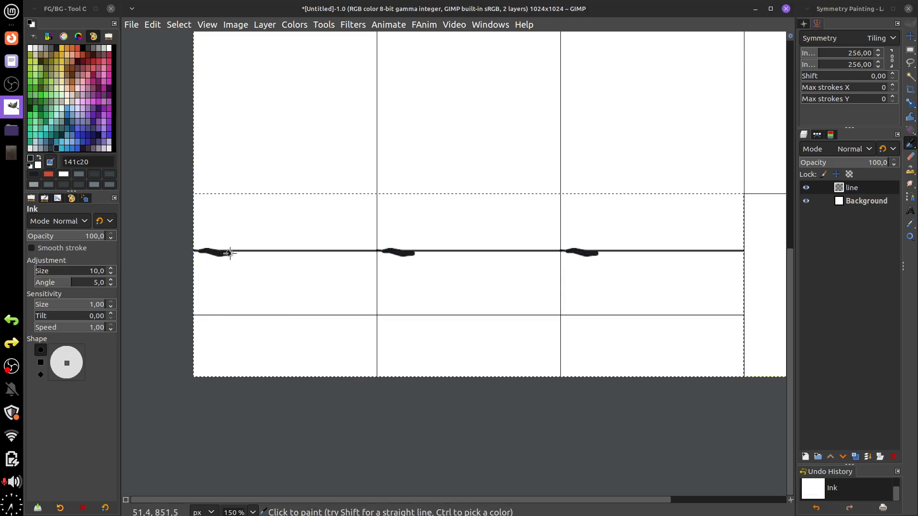
{"action": "key", "text": "ctrl+z"}
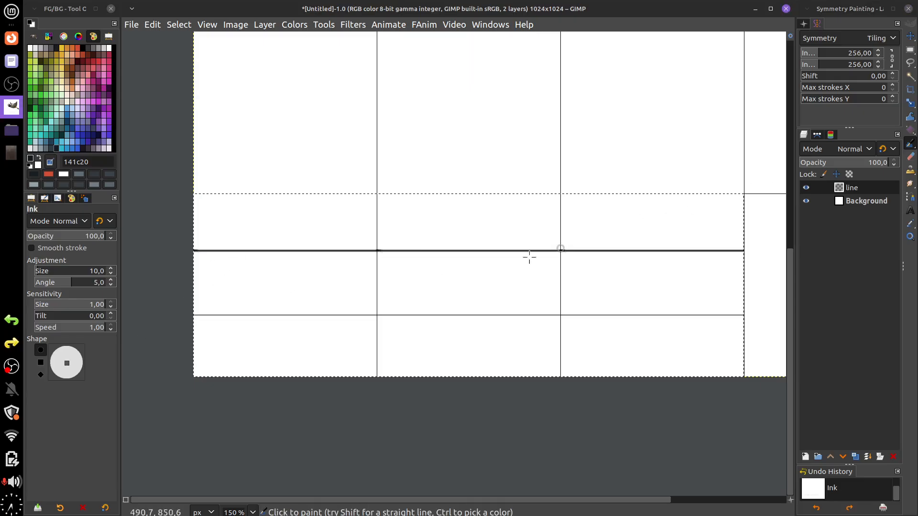
{"action": "left_click", "coordinate": [110, 273]}
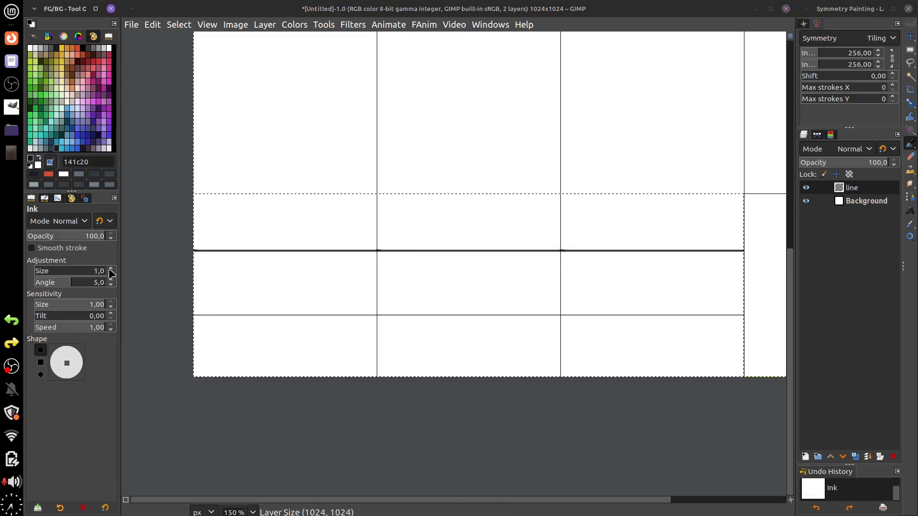
{"action": "double_click", "coordinate": [110, 269]}
{"action": "left_click", "coordinate": [113, 270]}
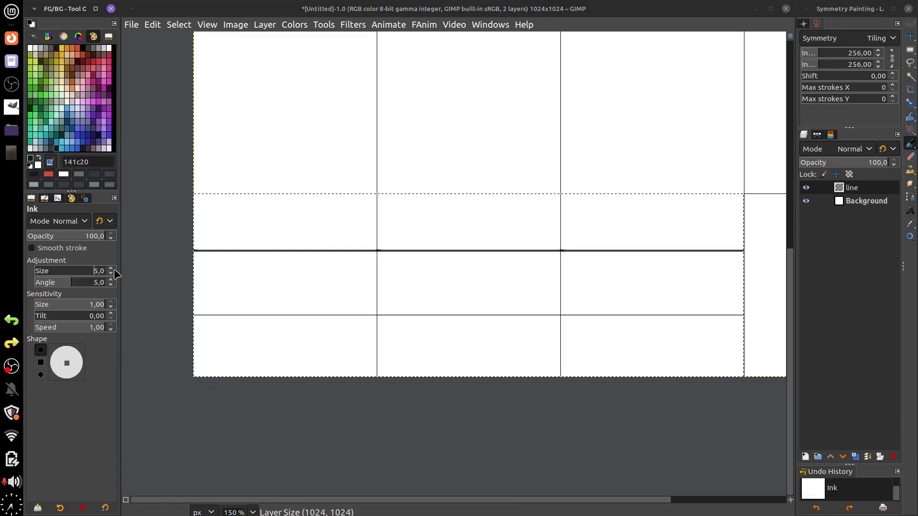
{"action": "left_click_drag", "start_coordinate": [224, 250], "coordinate": [404, 252]}
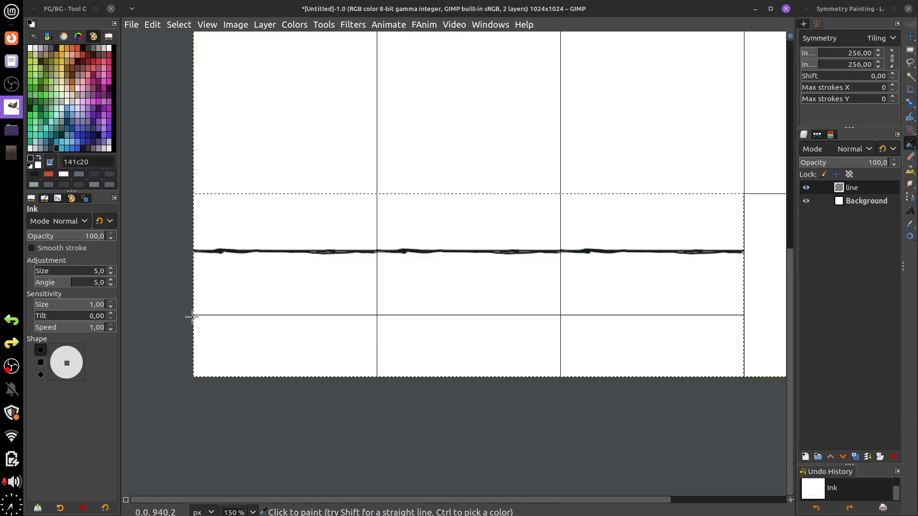
{"action": "left_click_drag", "start_coordinate": [208, 315], "coordinate": [411, 315]}
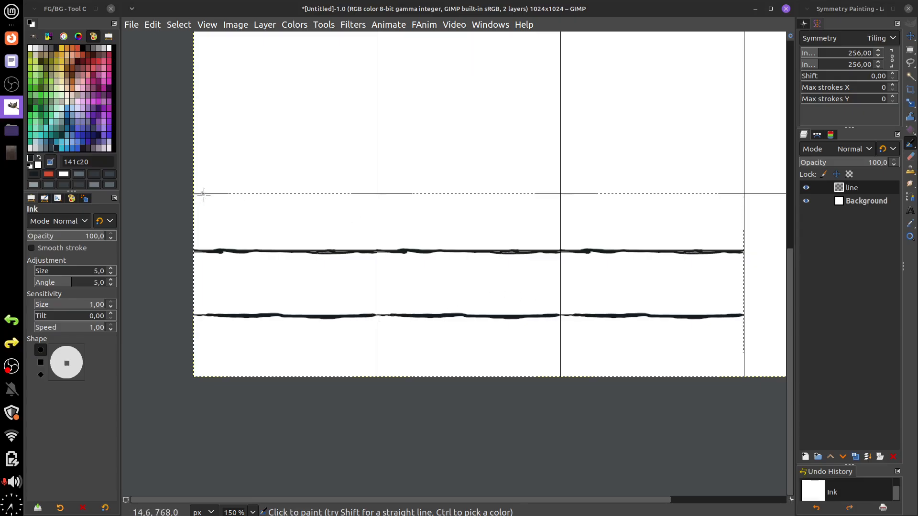
{"action": "left_click_drag", "start_coordinate": [204, 194], "coordinate": [306, 201]}
{"action": "key", "text": "ctrl+z"}
{"action": "key", "text": "ctrl+z"}
{"action": "mouse_move", "coordinate": [365, 226]}
{"action": "left_mouse_down"}
{"action": "mouse_move", "coordinate": [388, 224]}
{"action": "mouse_move", "coordinate": [378, 222]}
{"action": "left_mouse_up"}
{"action": "key", "text": "ctrl+z"}
{"action": "key", "text": "z"}
{"action": "key", "text": "ctrl+z"}
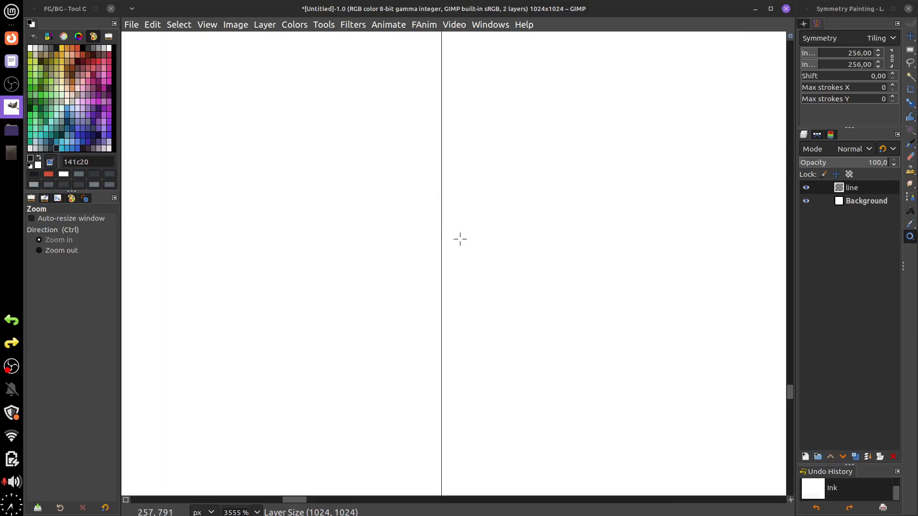
- Ink a vertical joint along the cell boundary at x = 256 px, from about y = 784 px down to the lower horizontal line
{"action": "scroll", "coordinate": [460, 239], "scroll_direction": "down", "scroll_amount": 8}
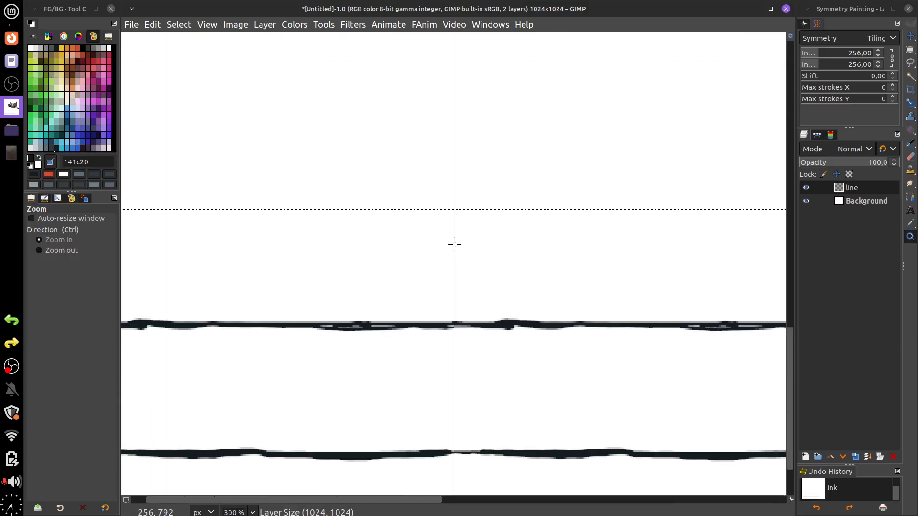
{"action": "key", "text": "k"}
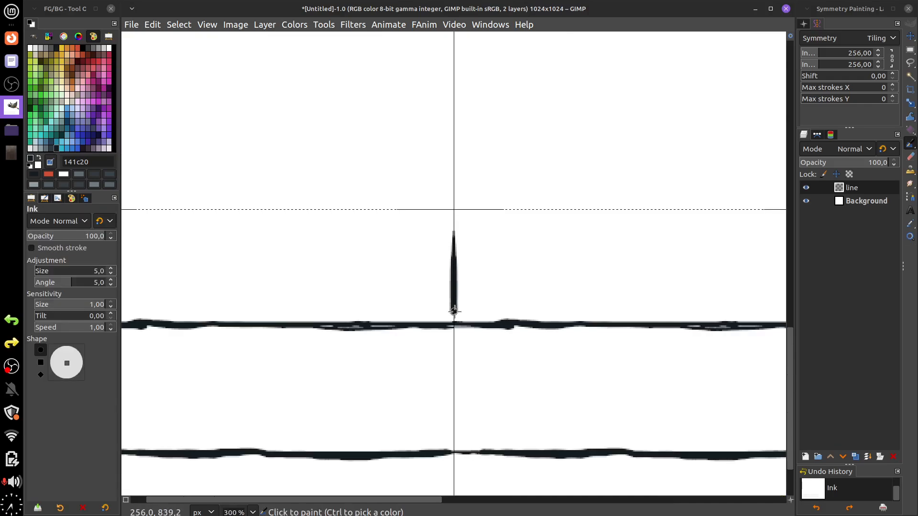
{"action": "left_click_drag", "start_coordinate": [455, 374], "coordinate": [454, 412]}
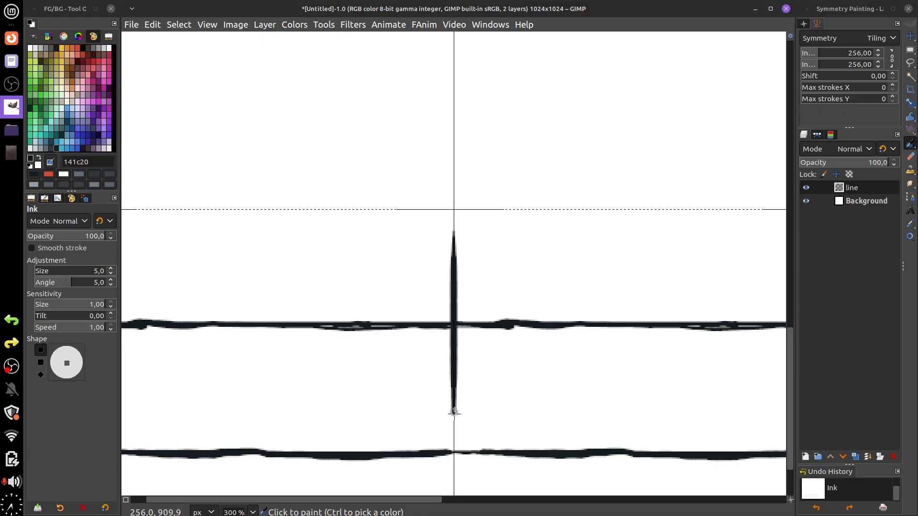
{"action": "left_click_drag", "start_coordinate": [454, 447], "coordinate": [455, 453]}
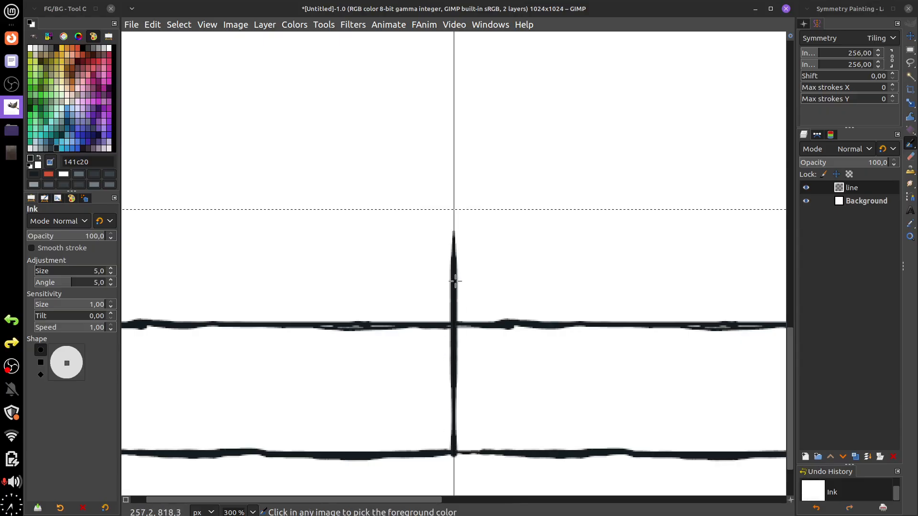
- Undo the vertical joint and ink a thin irregular horizontal line along the selected strip's upper edge
{"action": "key", "text": "ctrl+z"}
{"action": "left_click_drag", "start_coordinate": [350, 252], "coordinate": [527, 260]}
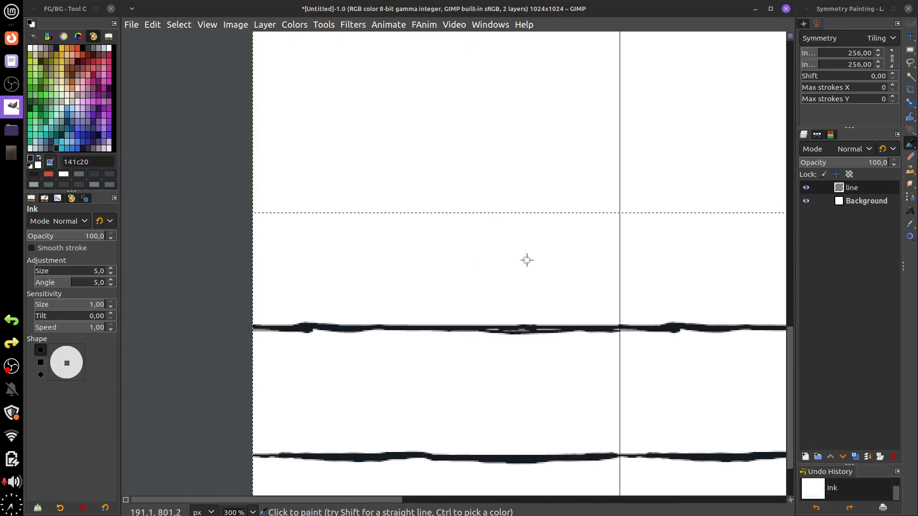
{"action": "left_click_drag", "start_coordinate": [263, 214], "coordinate": [652, 211]}
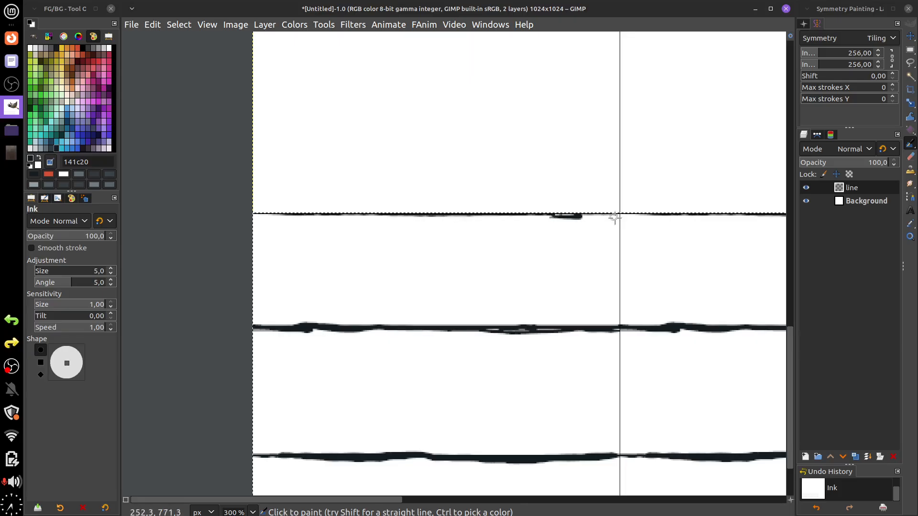
- Try inking staggered vertical joints at x = 256 px in the outer rows and about x = 142 px in the middle row
{"action": "scroll", "coordinate": [615, 218], "scroll_direction": "down", "scroll_amount": 3}
{"action": "scroll", "coordinate": [592, 240], "scroll_direction": "right", "scroll_amount": 3}
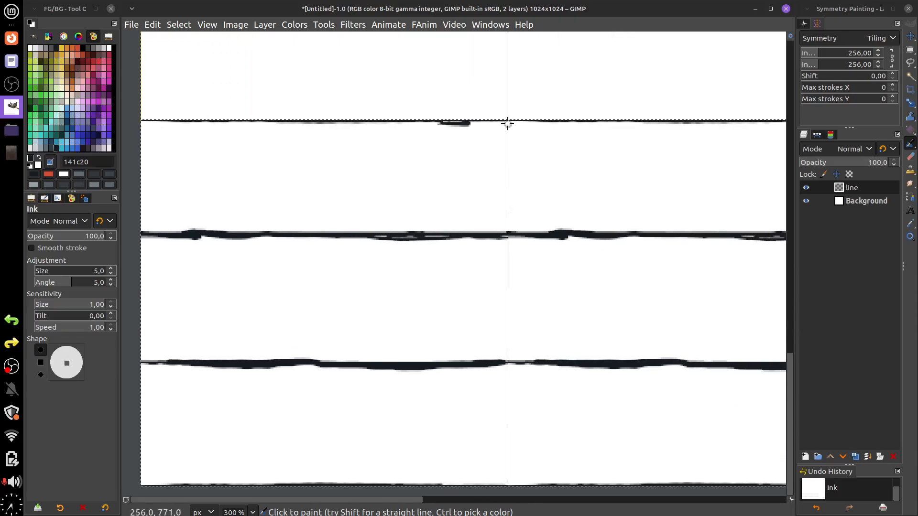
{"action": "left_click_drag", "start_coordinate": [508, 124], "coordinate": [509, 232]}
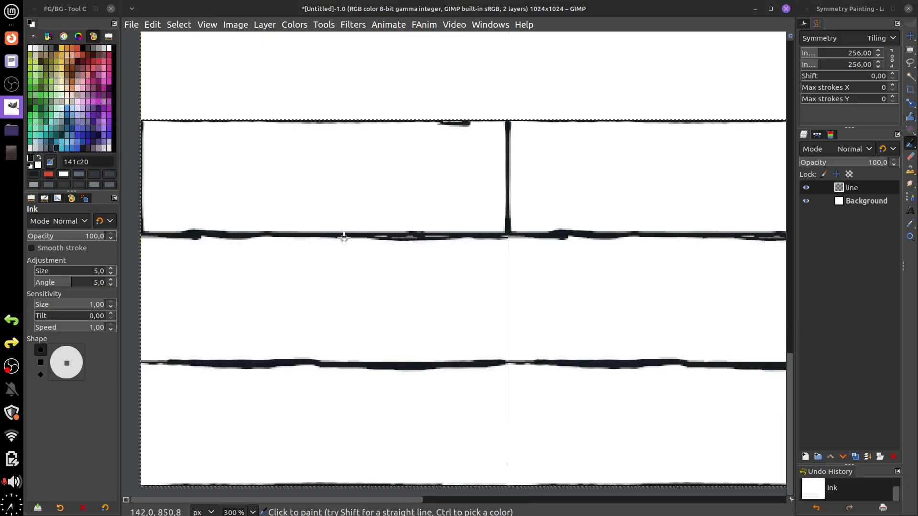
{"action": "left_click_drag", "start_coordinate": [342, 238], "coordinate": [344, 364]}
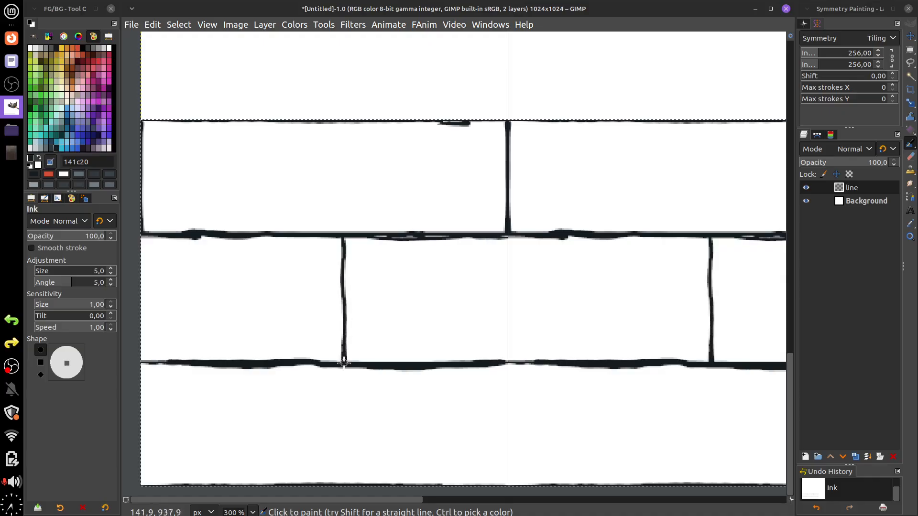
{"action": "left_click_drag", "start_coordinate": [344, 317], "coordinate": [344, 228]}
{"action": "scroll", "coordinate": [455, 354], "scroll_direction": "down", "scroll_amount": 3}
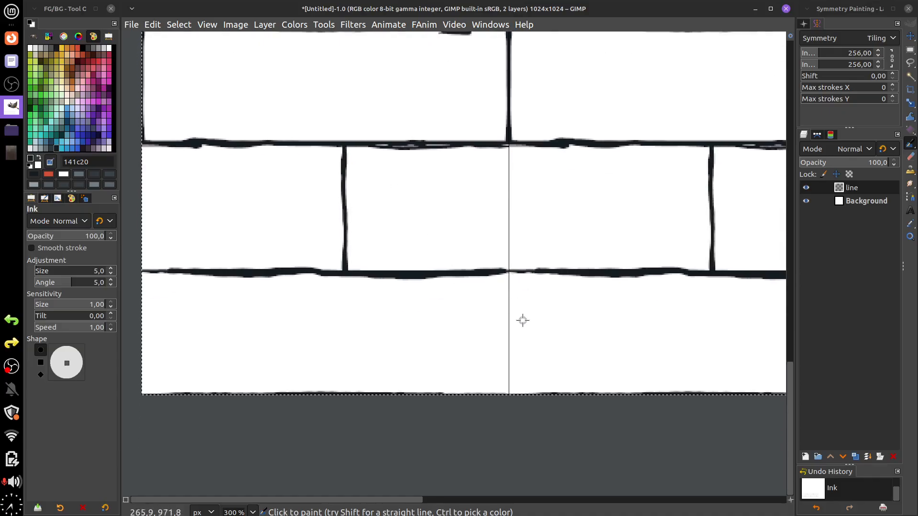
{"action": "scroll", "coordinate": [537, 351], "scroll_direction": "up", "scroll_amount": 2}
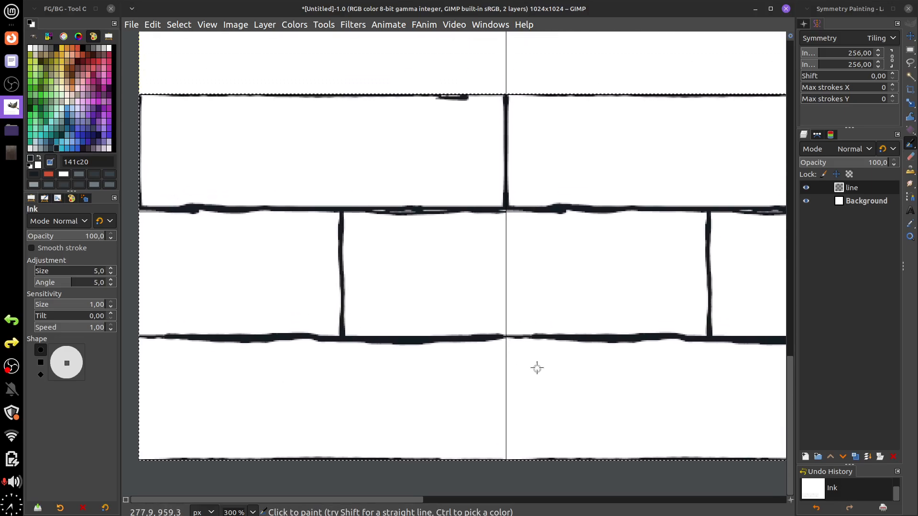
{"action": "left_click_drag", "start_coordinate": [506, 339], "coordinate": [506, 447]}
{"action": "left_click_drag", "start_coordinate": [506, 358], "coordinate": [506, 342]}
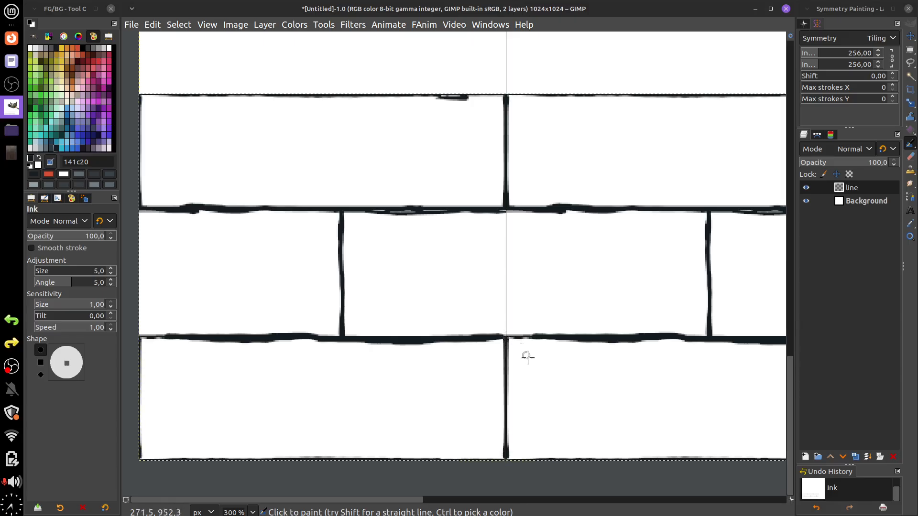
{"action": "mouse_move", "coordinate": [565, 384]}
{"action": "left_mouse_down"}
{"action": "mouse_move", "coordinate": [521, 432]}
{"action": "mouse_move", "coordinate": [597, 392]}
{"action": "mouse_move", "coordinate": [550, 344]}
{"action": "mouse_move", "coordinate": [655, 315]}
{"action": "mouse_move", "coordinate": [620, 346]}
{"action": "mouse_move", "coordinate": [546, 330]}
{"action": "left_mouse_up"}
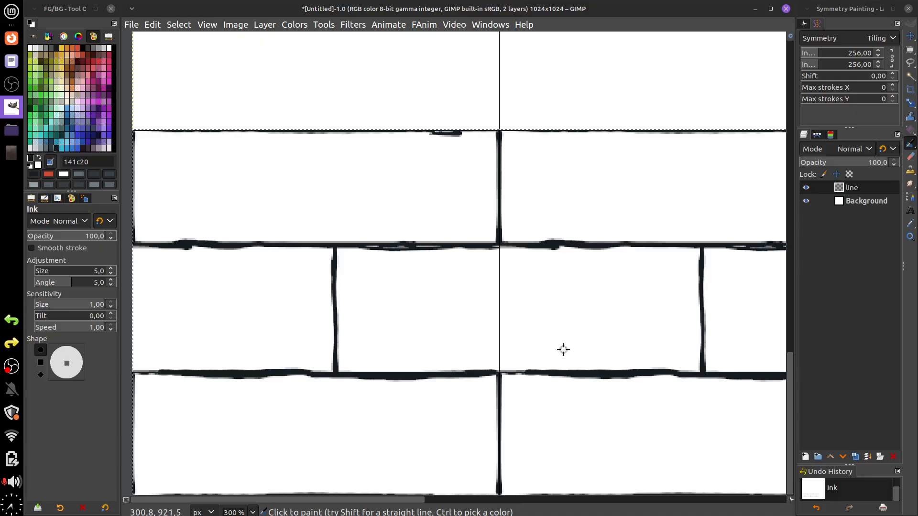
- Undo all the vertical joint strokes, leaving the horizontal lines in place
{"action": "key", "text": "ctrl"}
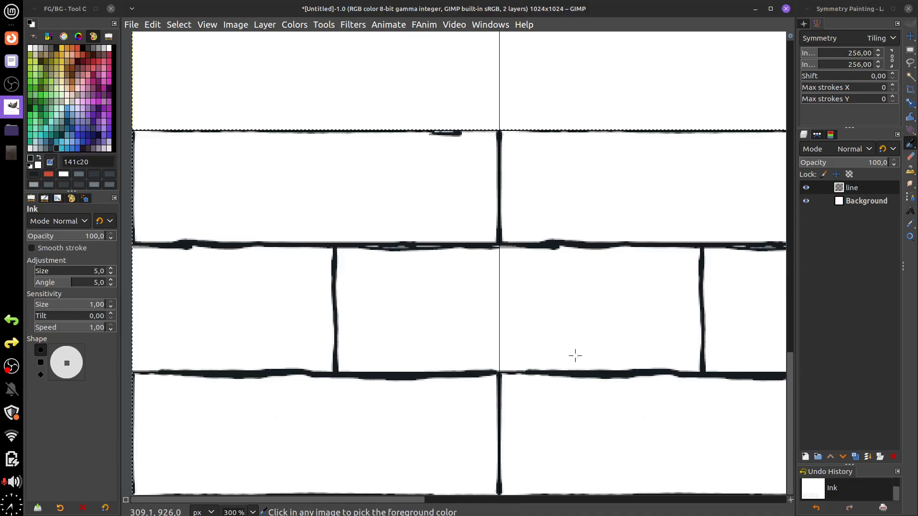
{"action": "key", "text": "ctrl+z"}
{"action": "key", "text": "ctrl+z"}
{"action": "key", "text": "ctrl+z"}
{"action": "key", "text": "ctrl+z"}
{"action": "key", "text": "ctrl+z"}
- Ink two more irregular horizontal lines across the strip at about y = 808 px and y = 895 px
{"action": "left_click_drag", "start_coordinate": [533, 304], "coordinate": [626, 318]}
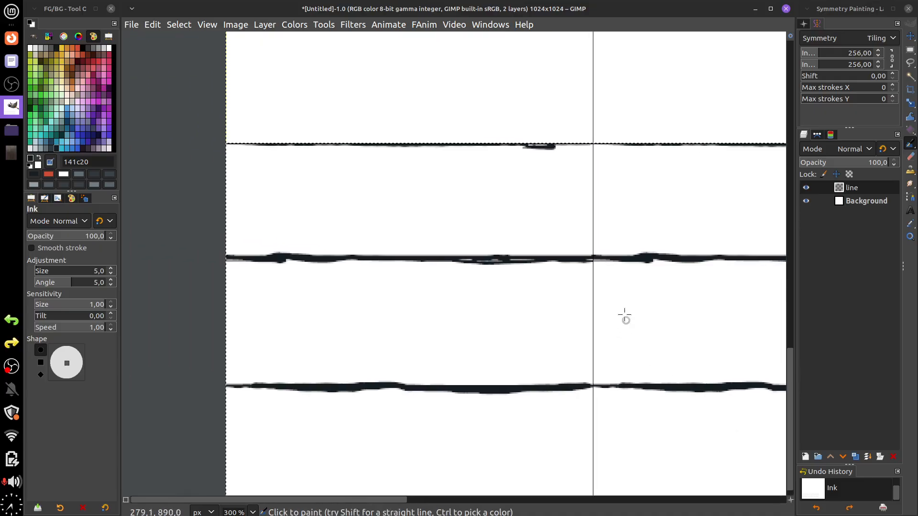
{"action": "left_click", "coordinate": [593, 200], "text": "shift"}
{"action": "left_click_drag", "start_coordinate": [235, 202], "coordinate": [606, 199]}
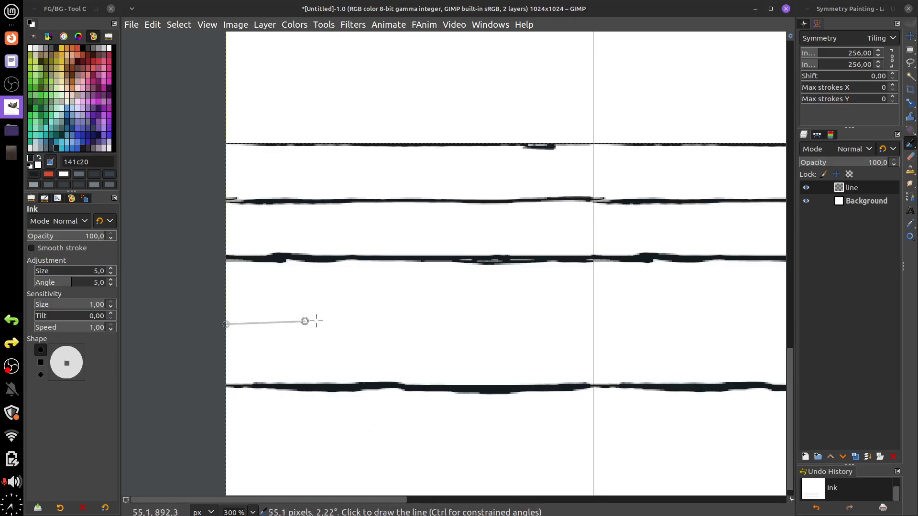
{"action": "left_click", "coordinate": [593, 324], "text": "shift"}
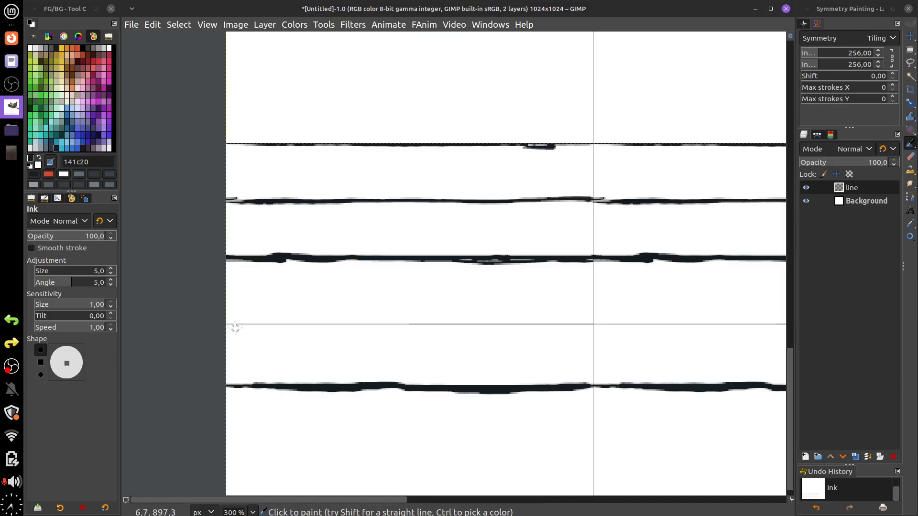
{"action": "left_click_drag", "start_coordinate": [235, 327], "coordinate": [601, 325]}
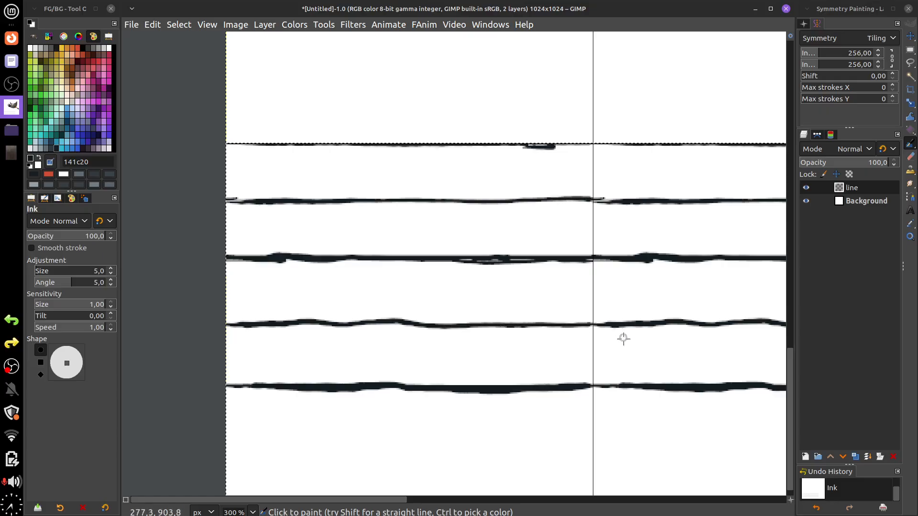
- Draw a straight horizontal line at about y = 981 px and trace over it freehand to make it irregular
{"action": "scroll", "coordinate": [624, 338], "scroll_direction": "down", "scroll_amount": 5}
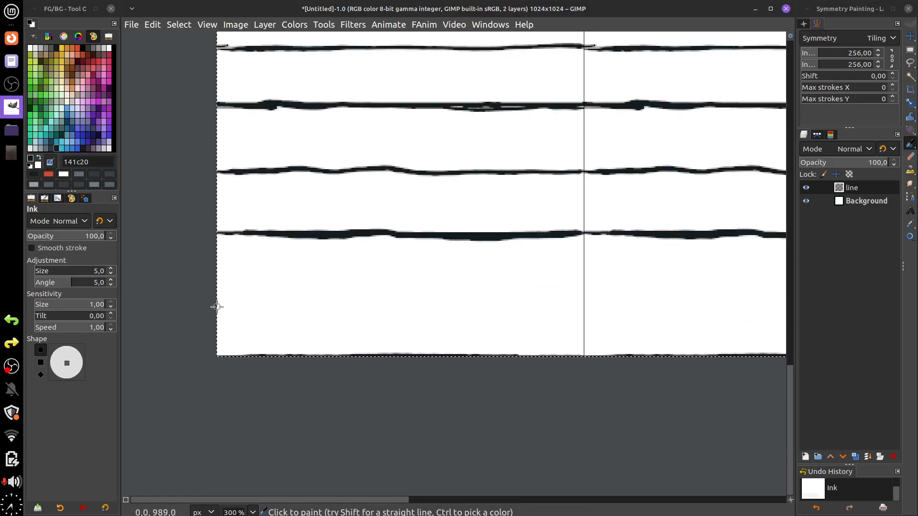
{"action": "left_click", "coordinate": [218, 294]}
{"action": "left_click", "coordinate": [582, 293], "text": "shift"}
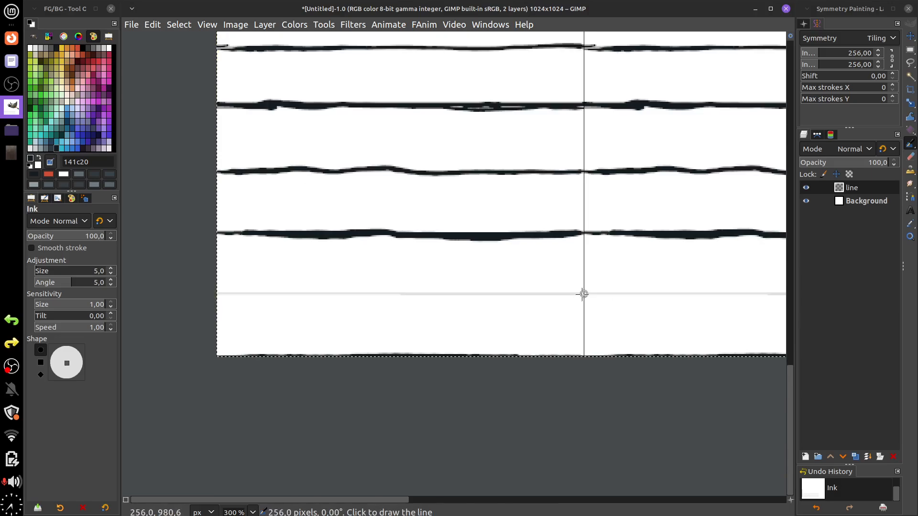
{"action": "left_click_drag", "start_coordinate": [223, 293], "coordinate": [595, 293]}
- Ink staggered vertical joints in all six plank rows, alternating between about x = 128 px and x = 256 px, and thicken part of the y = 895 px line
{"action": "left_click_drag", "start_coordinate": [640, 272], "coordinate": [585, 345]}
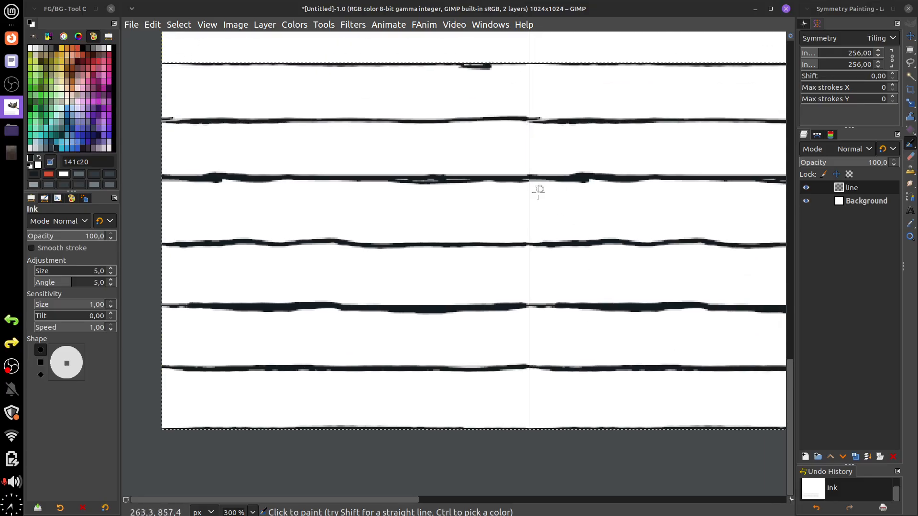
{"action": "scroll", "coordinate": [578, 293], "scroll_direction": "up", "scroll_amount": 3}
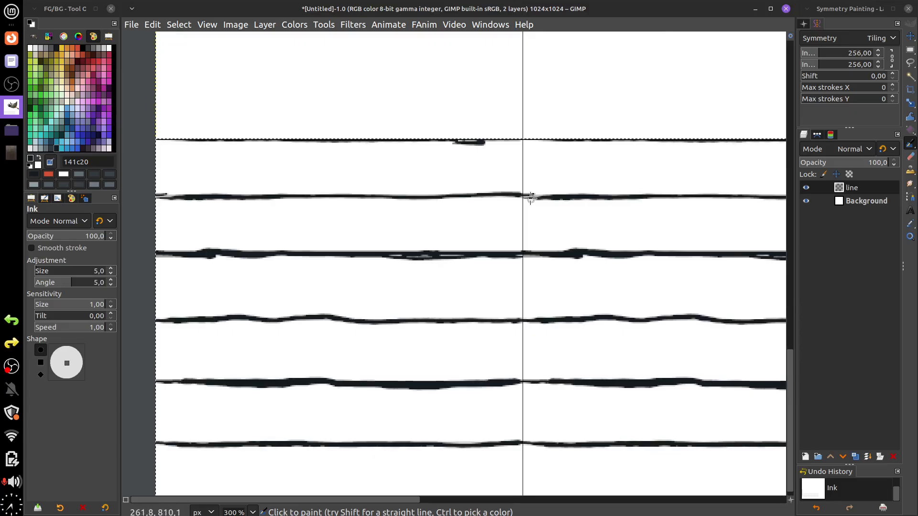
{"action": "left_click_drag", "start_coordinate": [338, 144], "coordinate": [340, 193]}
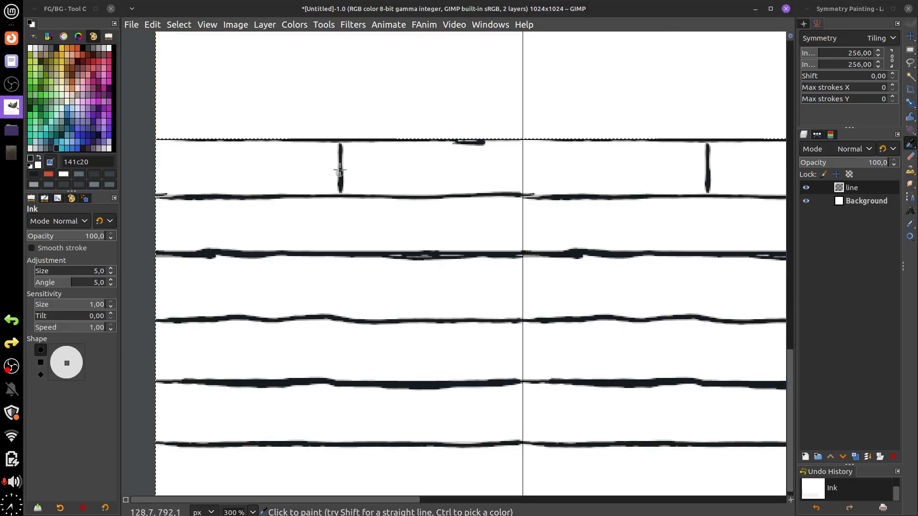
{"action": "left_click_drag", "start_coordinate": [523, 196], "coordinate": [523, 249]}
{"action": "left_click_drag", "start_coordinate": [523, 323], "coordinate": [522, 383]}
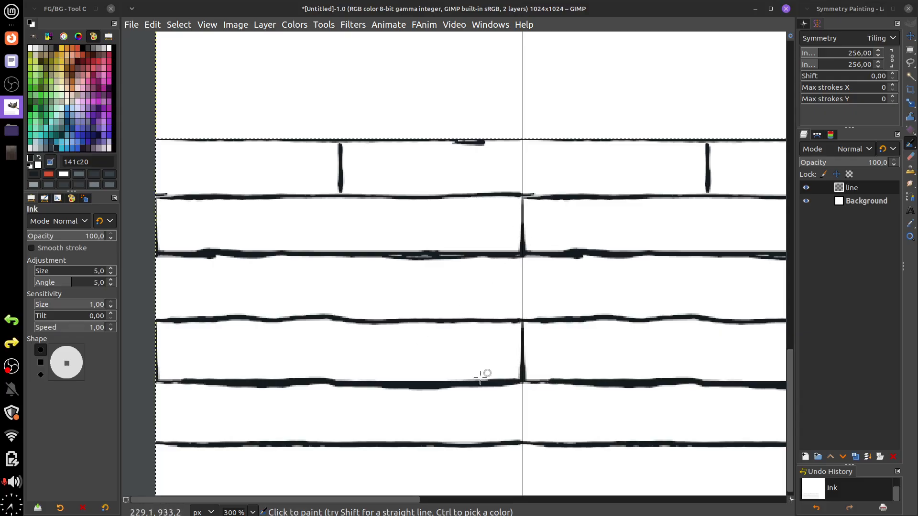
{"action": "left_click_drag", "start_coordinate": [340, 261], "coordinate": [339, 317]}
{"action": "mouse_move", "coordinate": [163, 323]}
{"action": "left_mouse_down"}
{"action": "mouse_move", "coordinate": [328, 321]}
{"action": "mouse_move", "coordinate": [342, 313]}
{"action": "mouse_move", "coordinate": [341, 372]}
{"action": "left_mouse_up"}
{"action": "scroll", "coordinate": [369, 320], "scroll_direction": "down", "scroll_amount": 3}
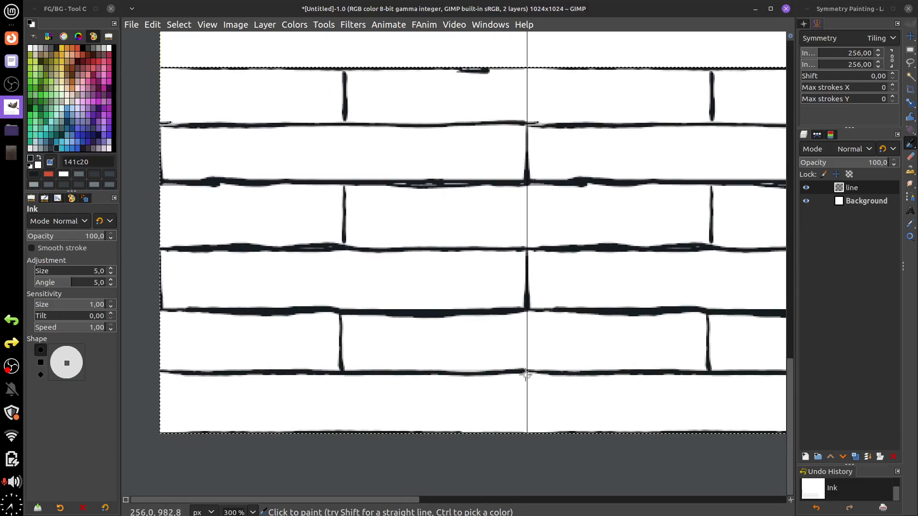
{"action": "left_click_drag", "start_coordinate": [526, 374], "coordinate": [527, 427]}
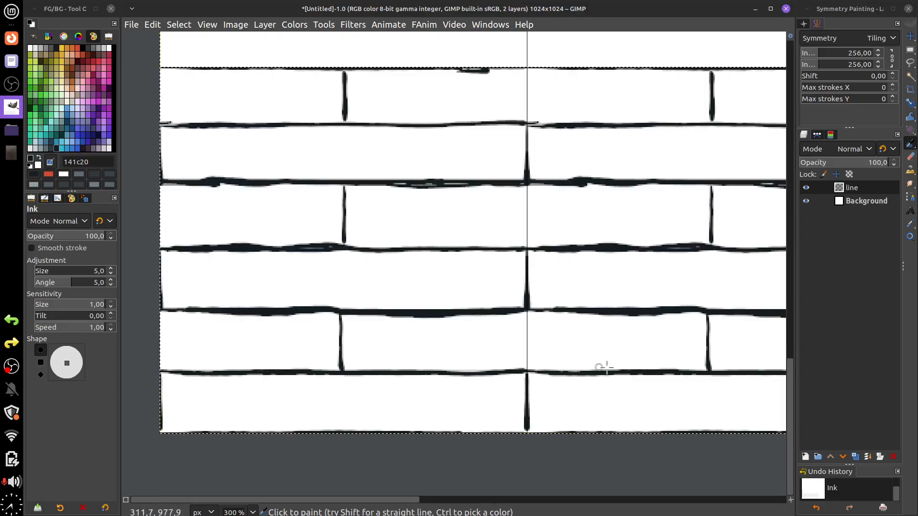
- Ink thin, slightly curved wood-grain strokes on the planks of the second and third rows
{"action": "scroll", "coordinate": [593, 373], "scroll_direction": "down", "scroll_amount": 1}
{"action": "left_click_drag", "start_coordinate": [669, 383], "coordinate": [592, 331]}
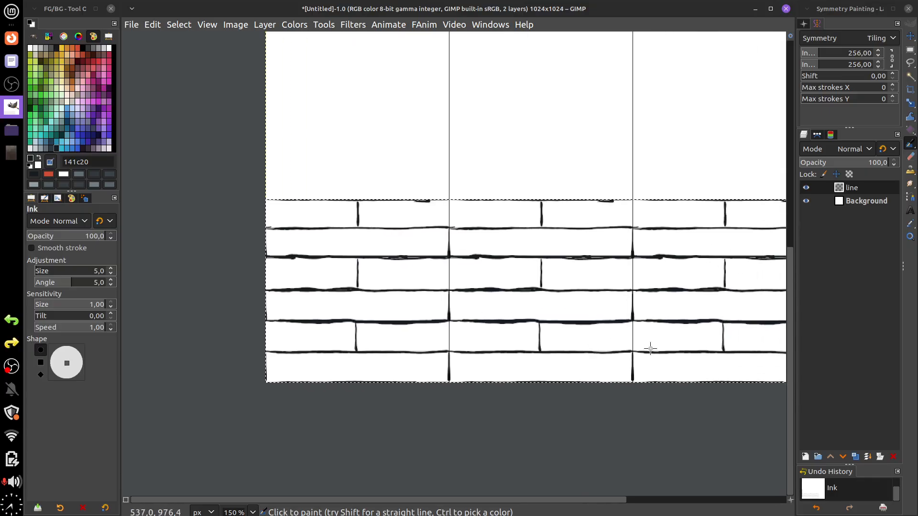
{"action": "scroll", "coordinate": [647, 343], "scroll_direction": "up", "scroll_amount": 2}
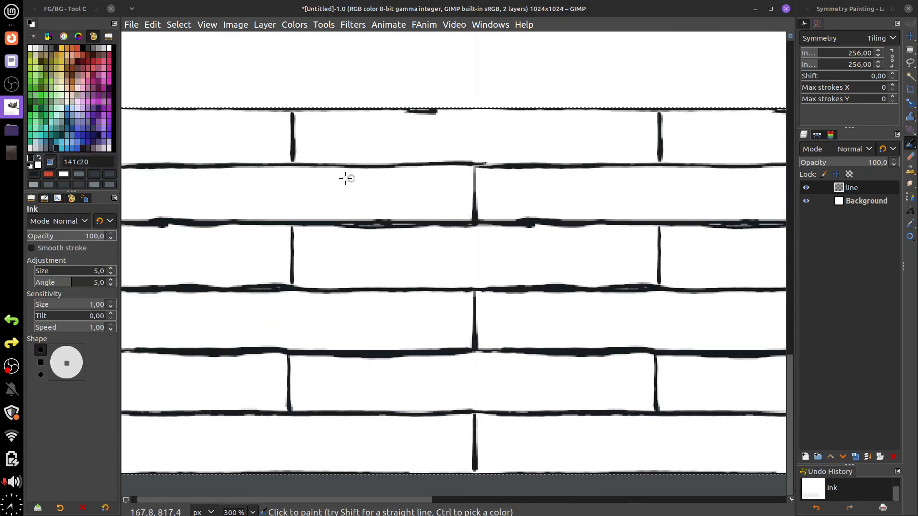
{"action": "mouse_move", "coordinate": [333, 177]}
{"action": "left_mouse_down"}
{"action": "mouse_move", "coordinate": [392, 186]}
{"action": "mouse_move", "coordinate": [350, 205]}
{"action": "mouse_move", "coordinate": [455, 185]}
{"action": "mouse_move", "coordinate": [440, 202]}
{"action": "mouse_move", "coordinate": [217, 195]}
{"action": "left_mouse_up"}
{"action": "left_click_drag", "start_coordinate": [290, 205], "coordinate": [462, 205]}
{"action": "mouse_move", "coordinate": [426, 176]}
{"action": "left_mouse_down"}
{"action": "mouse_move", "coordinate": [304, 207]}
{"action": "mouse_move", "coordinate": [423, 207]}
{"action": "left_mouse_up"}
{"action": "mouse_move", "coordinate": [273, 254]}
{"action": "left_mouse_down"}
{"action": "mouse_move", "coordinate": [441, 258]}
{"action": "mouse_move", "coordinate": [579, 240]}
{"action": "left_mouse_up"}
{"action": "left_click_drag", "start_coordinate": [479, 266], "coordinate": [602, 245]}
{"action": "left_click_drag", "start_coordinate": [590, 259], "coordinate": [490, 278]}
{"action": "mouse_move", "coordinate": [626, 252]}
{"action": "left_mouse_down"}
{"action": "mouse_move", "coordinate": [567, 274]}
{"action": "mouse_move", "coordinate": [629, 264]}
{"action": "left_mouse_up"}
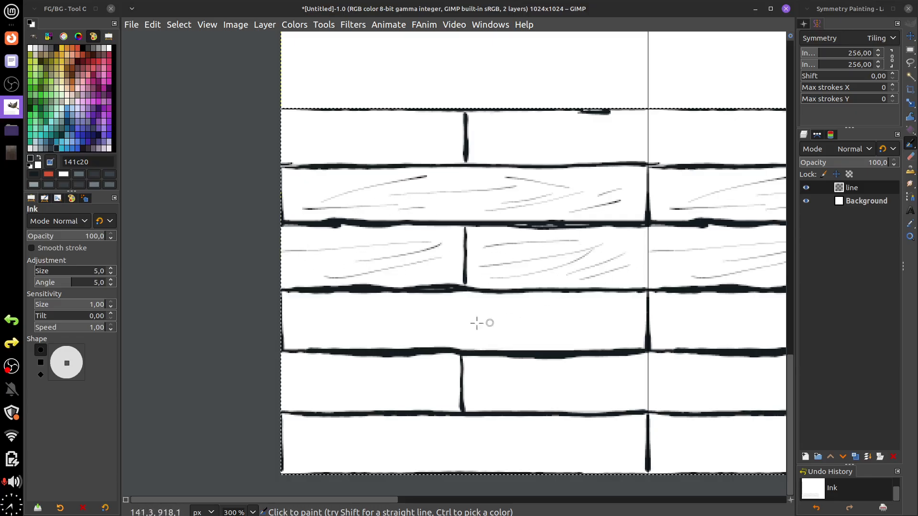
- Ink long, thin wood-grain strokes along the plank in the fourth row
{"action": "left_click_drag", "start_coordinate": [295, 329], "coordinate": [432, 306]}
{"action": "mouse_move", "coordinate": [363, 316]}
{"action": "left_mouse_down"}
{"action": "mouse_move", "coordinate": [398, 327]}
{"action": "mouse_move", "coordinate": [443, 316]}
{"action": "left_mouse_up"}
{"action": "left_click_drag", "start_coordinate": [568, 311], "coordinate": [432, 328]}
{"action": "left_click_drag", "start_coordinate": [623, 316], "coordinate": [568, 334]}
{"action": "left_click_drag", "start_coordinate": [558, 303], "coordinate": [513, 309]}
- Ink pointed, curved wood-grain strokes on both planks of the fifth row
{"action": "mouse_move", "coordinate": [351, 373]}
{"action": "left_mouse_down"}
{"action": "mouse_move", "coordinate": [296, 394]}
{"action": "mouse_move", "coordinate": [383, 397]}
{"action": "left_mouse_up"}
{"action": "mouse_move", "coordinate": [410, 386]}
{"action": "left_mouse_down"}
{"action": "mouse_move", "coordinate": [336, 378]}
{"action": "mouse_move", "coordinate": [433, 368]}
{"action": "left_mouse_up"}
{"action": "mouse_move", "coordinate": [443, 374]}
{"action": "left_mouse_down"}
{"action": "mouse_move", "coordinate": [424, 377]}
{"action": "mouse_move", "coordinate": [441, 384]}
{"action": "left_mouse_up"}
{"action": "mouse_move", "coordinate": [562, 388]}
{"action": "left_mouse_down"}
{"action": "mouse_move", "coordinate": [456, 343]}
{"action": "mouse_move", "coordinate": [478, 356]}
{"action": "left_mouse_up"}
{"action": "left_click_drag", "start_coordinate": [435, 338], "coordinate": [529, 337]}
{"action": "left_click_drag", "start_coordinate": [515, 352], "coordinate": [459, 357]}
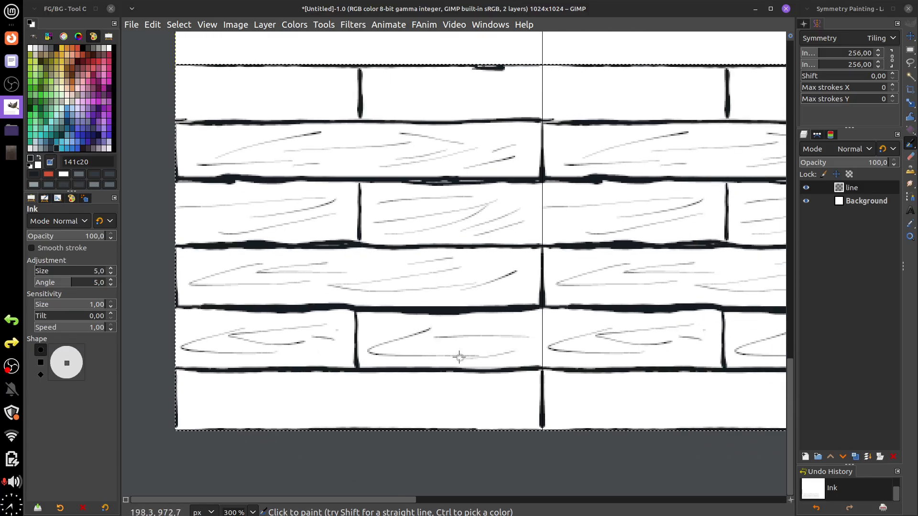
{"action": "left_click_drag", "start_coordinate": [532, 324], "coordinate": [514, 335]}
- Ink thin wood-grain strokes along the full plank in the lowest row
{"action": "left_click_drag", "start_coordinate": [372, 415], "coordinate": [462, 379]}
{"action": "mouse_move", "coordinate": [375, 350]}
{"action": "left_mouse_down"}
{"action": "mouse_move", "coordinate": [278, 370]}
{"action": "mouse_move", "coordinate": [400, 368]}
{"action": "mouse_move", "coordinate": [455, 354]}
{"action": "left_mouse_up"}
{"action": "left_click_drag", "start_coordinate": [485, 356], "coordinate": [414, 366]}
{"action": "left_click_drag", "start_coordinate": [349, 377], "coordinate": [541, 367]}
{"action": "left_click_drag", "start_coordinate": [581, 357], "coordinate": [461, 369]}
{"action": "mouse_move", "coordinate": [527, 351]}
{"action": "left_mouse_down"}
{"action": "mouse_move", "coordinate": [512, 390]}
{"action": "mouse_move", "coordinate": [584, 377]}
{"action": "left_mouse_up"}
- Ink thin wood-grain strokes on the uppermost plank row, letting them run across the cell boundary at x = 256 px
{"action": "left_click_drag", "start_coordinate": [656, 307], "coordinate": [482, 393]}
{"action": "left_click_drag", "start_coordinate": [521, 322], "coordinate": [587, 384]}
{"action": "left_click_drag", "start_coordinate": [386, 207], "coordinate": [519, 193]}
{"action": "left_click_drag", "start_coordinate": [502, 202], "coordinate": [493, 204]}
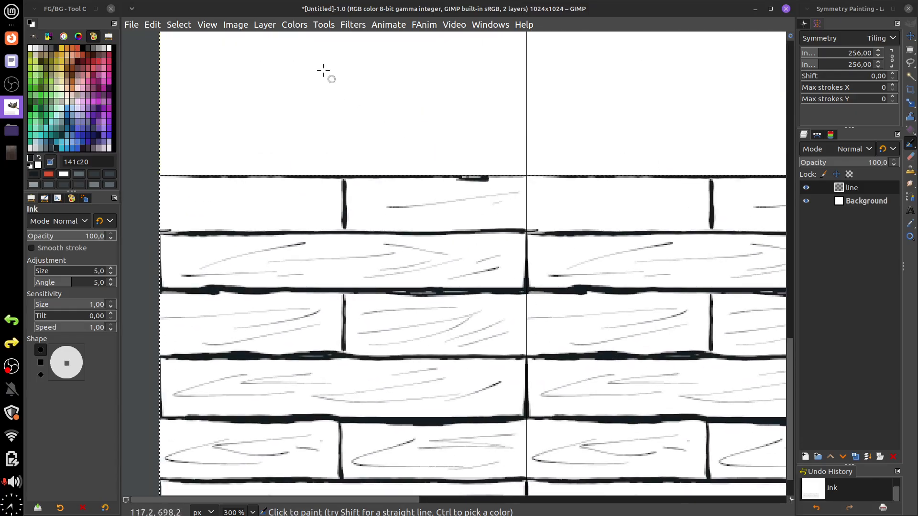
{"action": "left_click", "coordinate": [159, 28]}
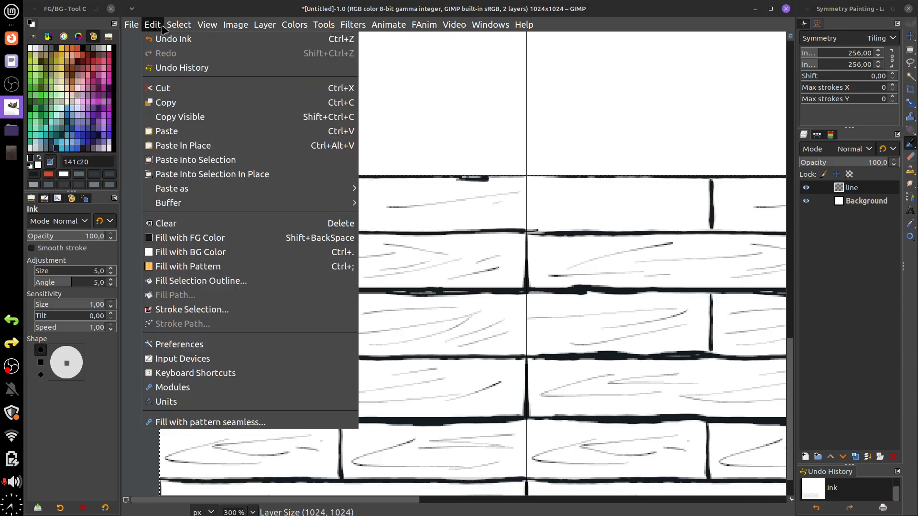
{"action": "left_click", "coordinate": [266, 324]}
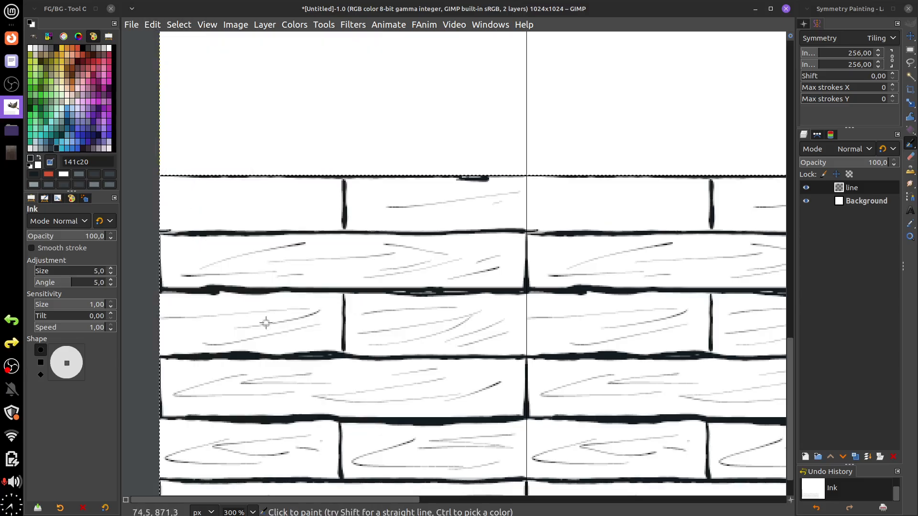
{"action": "left_click_drag", "start_coordinate": [456, 205], "coordinate": [615, 202]}
{"action": "left_click_drag", "start_coordinate": [630, 204], "coordinate": [490, 226]}
{"action": "left_click_drag", "start_coordinate": [558, 191], "coordinate": [471, 201]}
{"action": "left_click_drag", "start_coordinate": [455, 205], "coordinate": [604, 196]}
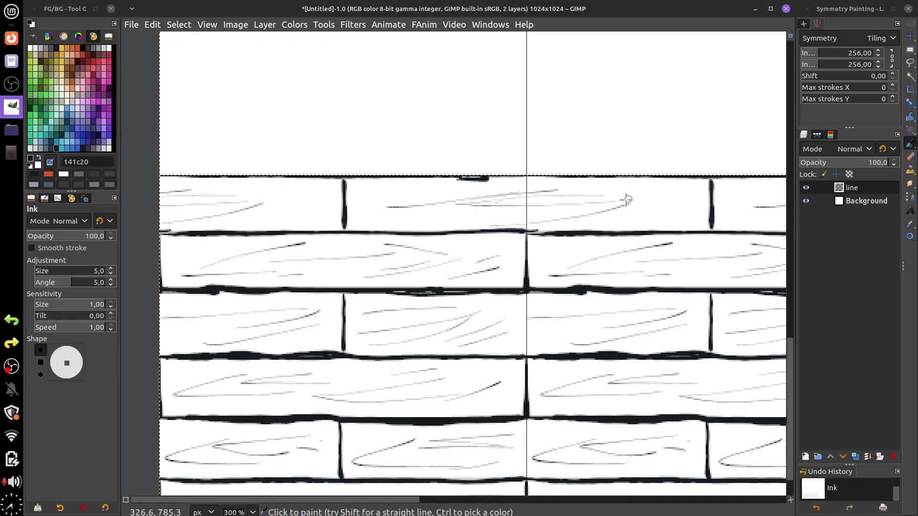
{"action": "left_click_drag", "start_coordinate": [542, 219], "coordinate": [455, 223]}
{"action": "mouse_move", "coordinate": [368, 203]}
{"action": "left_mouse_down"}
{"action": "mouse_move", "coordinate": [410, 192]}
{"action": "mouse_move", "coordinate": [352, 201]}
{"action": "left_mouse_up"}
{"action": "left_click_drag", "start_coordinate": [362, 220], "coordinate": [433, 219]}
{"action": "left_click_drag", "start_coordinate": [285, 204], "coordinate": [313, 204]}
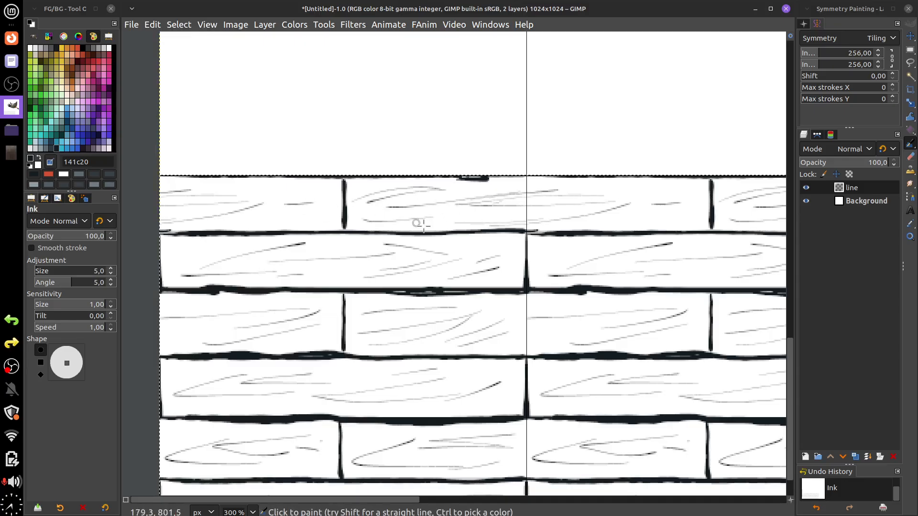
- Examine the plank pattern across the three cells and up close around the first cell's upper rows
{"action": "left_click_drag", "start_coordinate": [612, 313], "coordinate": [502, 237]}
{"action": "scroll", "coordinate": [613, 342], "scroll_direction": "down", "scroll_amount": 2}
{"action": "left_click_drag", "start_coordinate": [674, 420], "coordinate": [578, 398]}
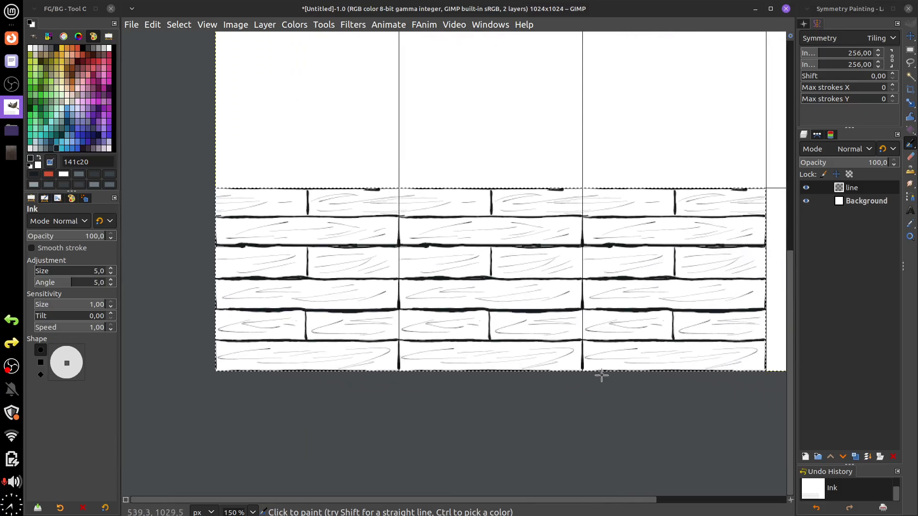
{"action": "left_click_drag", "start_coordinate": [418, 230], "coordinate": [490, 253]}
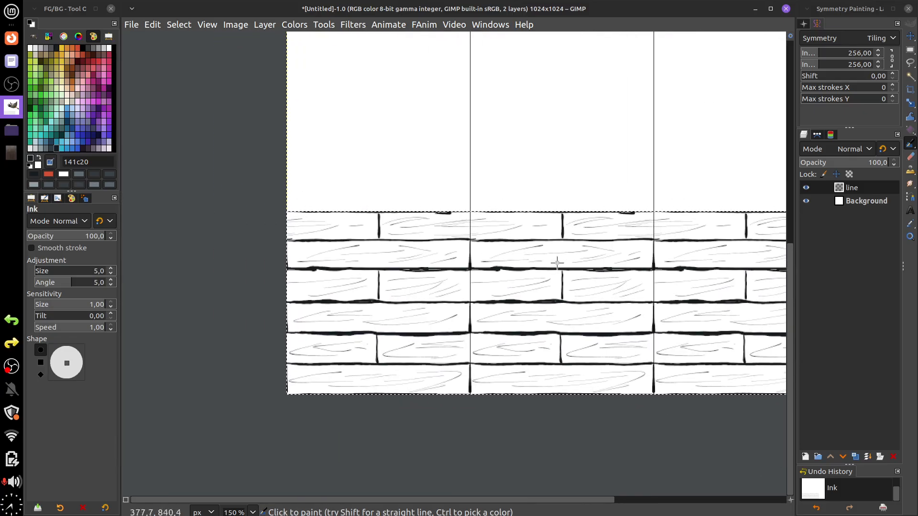
{"action": "scroll", "coordinate": [557, 263], "scroll_direction": "up", "scroll_amount": 3}
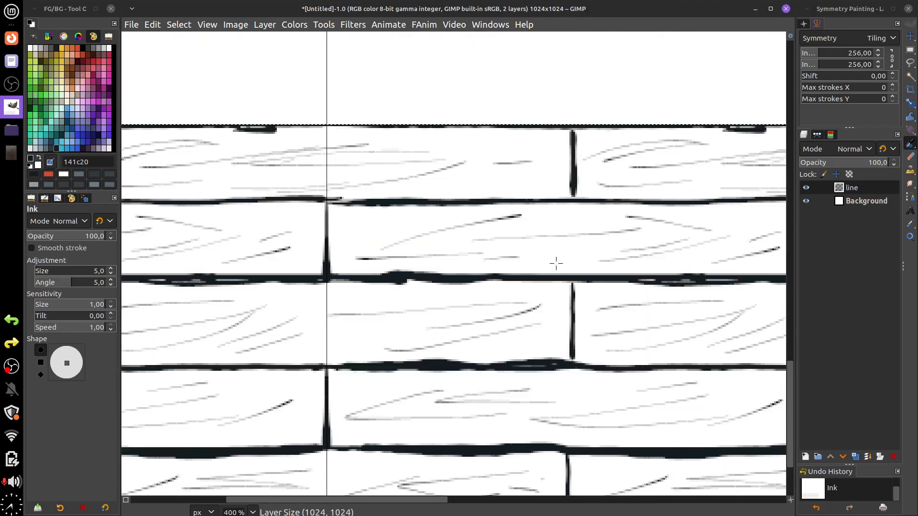
{"action": "left_click_drag", "start_coordinate": [451, 222], "coordinate": [664, 257]}
{"action": "left_click_drag", "start_coordinate": [327, 174], "coordinate": [465, 191]}
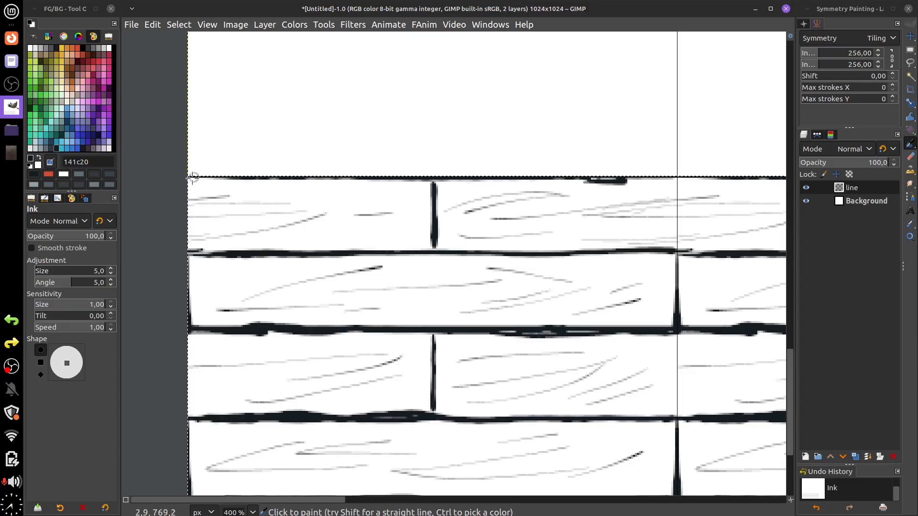
{"action": "left_click_drag", "start_coordinate": [188, 180], "coordinate": [636, 178]}
{"action": "key", "text": "ctrl+z"}
{"action": "key", "text": "ctrl+z"}
- Ink over the strip's upper edge line at x = 256 px and thicken the vertical plank joints in the second and third rows
{"action": "left_click_drag", "start_coordinate": [708, 181], "coordinate": [410, 194]}
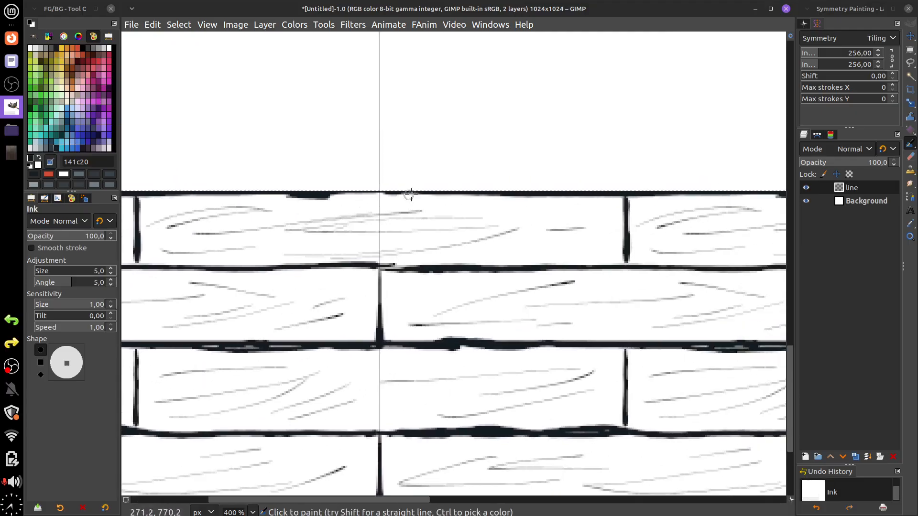
{"action": "left_click_drag", "start_coordinate": [347, 193], "coordinate": [408, 193]}
{"action": "left_click_drag", "start_coordinate": [473, 275], "coordinate": [533, 205]}
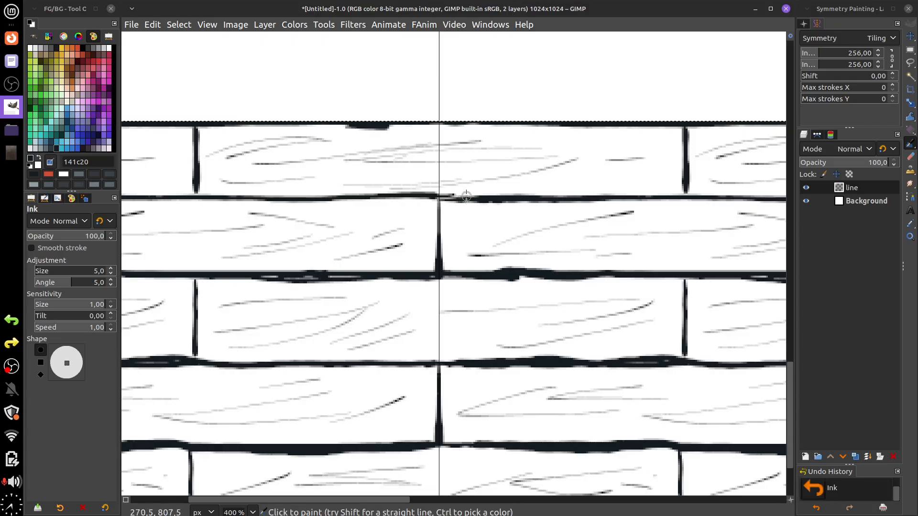
{"action": "mouse_move", "coordinate": [458, 195]}
{"action": "left_mouse_down"}
{"action": "mouse_move", "coordinate": [413, 194]}
{"action": "mouse_move", "coordinate": [466, 196]}
{"action": "mouse_move", "coordinate": [441, 264]}
{"action": "left_mouse_up"}
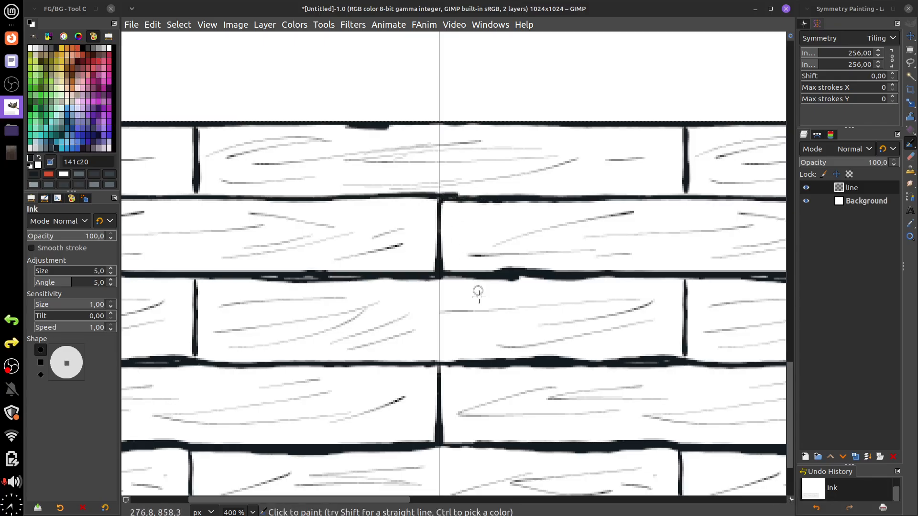
{"action": "left_click_drag", "start_coordinate": [480, 297], "coordinate": [491, 221]}
{"action": "left_click_drag", "start_coordinate": [217, 204], "coordinate": [204, 281]}
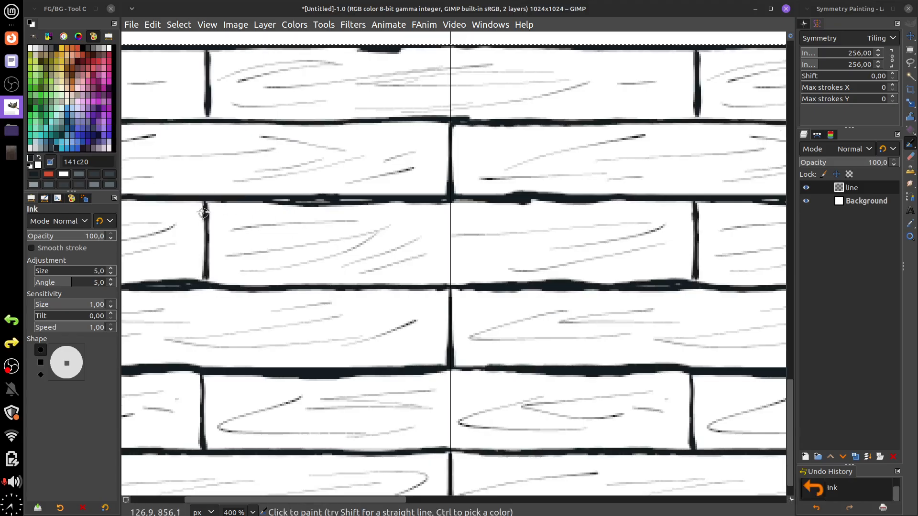
{"action": "left_click_drag", "start_coordinate": [208, 203], "coordinate": [204, 276]}
- Add a new layer, place it between the line layer and the Background, and name it color
{"action": "left_click_drag", "start_coordinate": [457, 329], "coordinate": [546, 197]}
{"action": "mouse_move", "coordinate": [291, 247]}
{"action": "left_mouse_down"}
{"action": "mouse_move", "coordinate": [288, 320]}
{"action": "mouse_move", "coordinate": [506, 236]}
{"action": "left_mouse_up"}
{"action": "left_click_drag", "start_coordinate": [672, 319], "coordinate": [521, 331]}
{"action": "scroll", "coordinate": [535, 313], "scroll_direction": "down", "scroll_amount": 3}
{"action": "scroll", "coordinate": [534, 314], "scroll_direction": "down", "scroll_amount": 1}
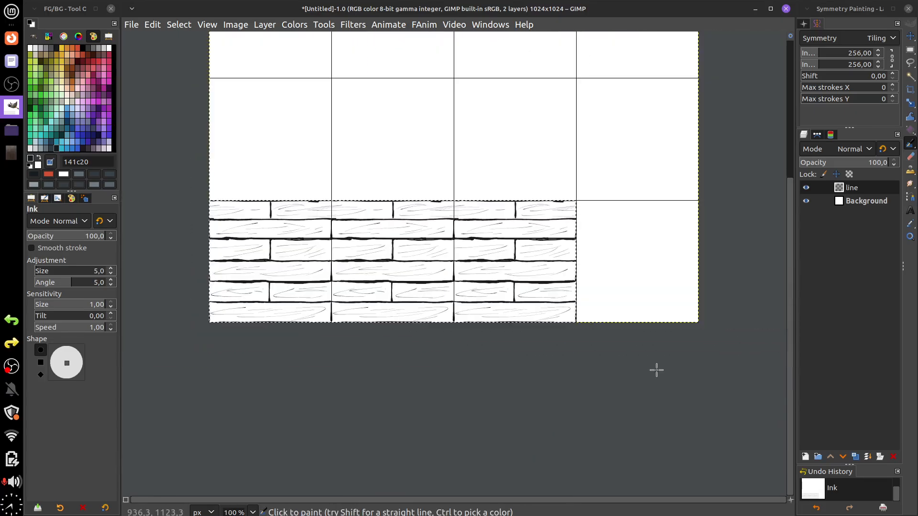
{"action": "left_click_drag", "start_coordinate": [655, 372], "coordinate": [680, 383]}
{"action": "key", "text": "shift+ctrl+n"}
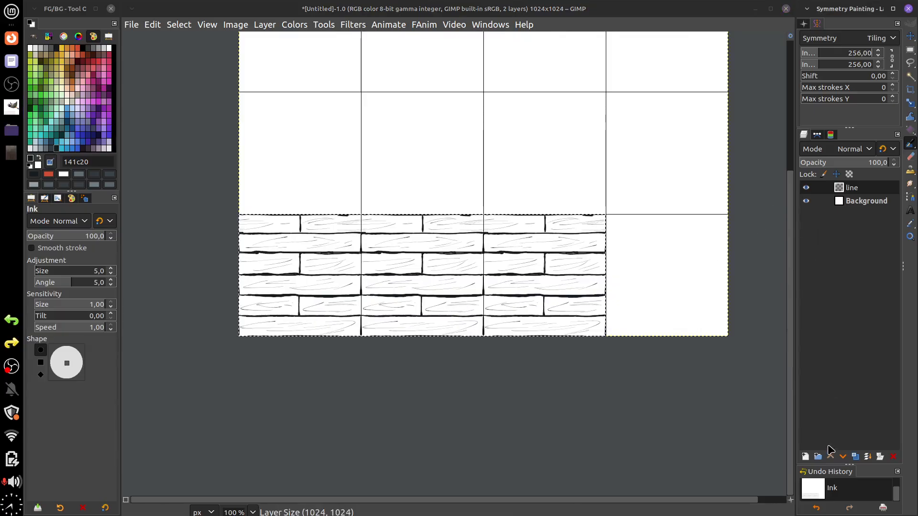
{"action": "left_click", "coordinate": [890, 502]}
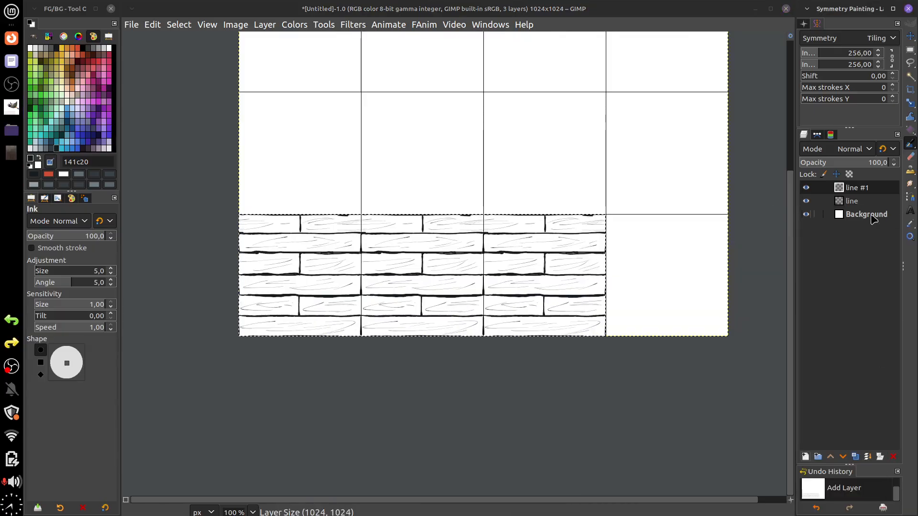
{"action": "left_click_drag", "start_coordinate": [856, 189], "coordinate": [865, 208]}
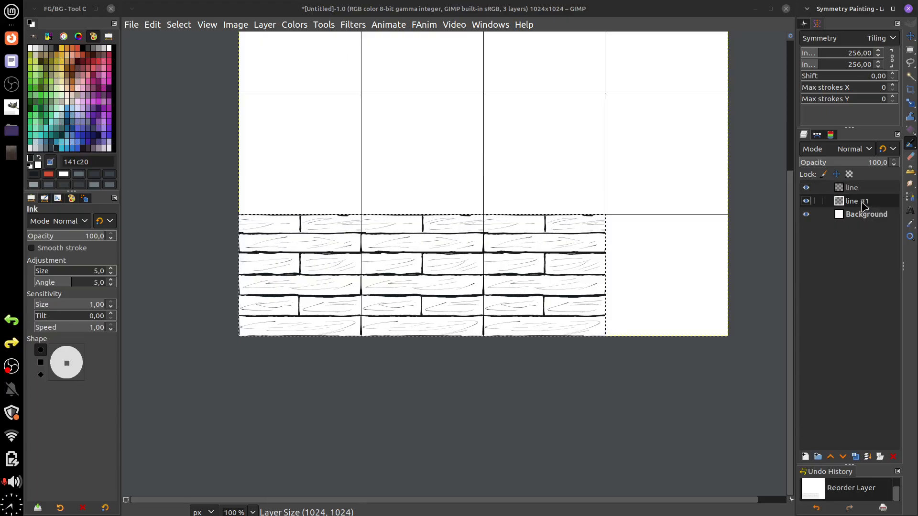
{"action": "double_click", "coordinate": [863, 202]}
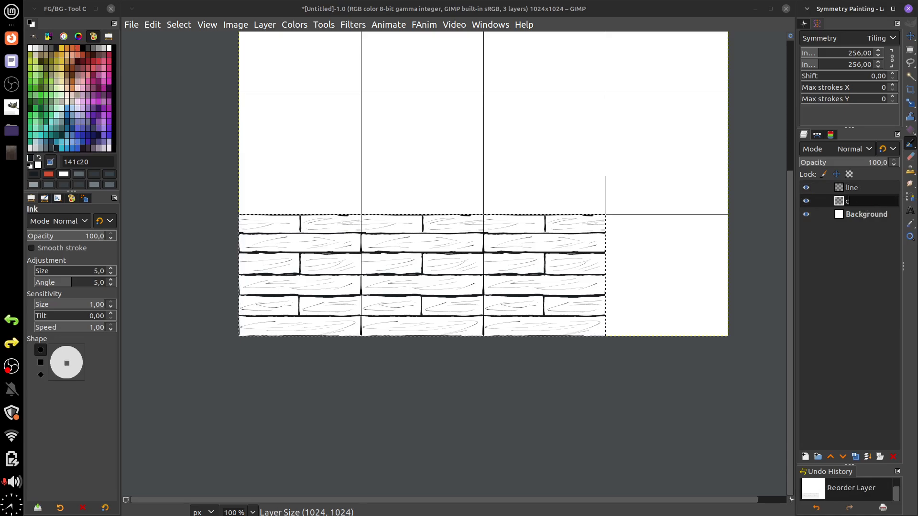
{"action": "key", "text": "Return"}
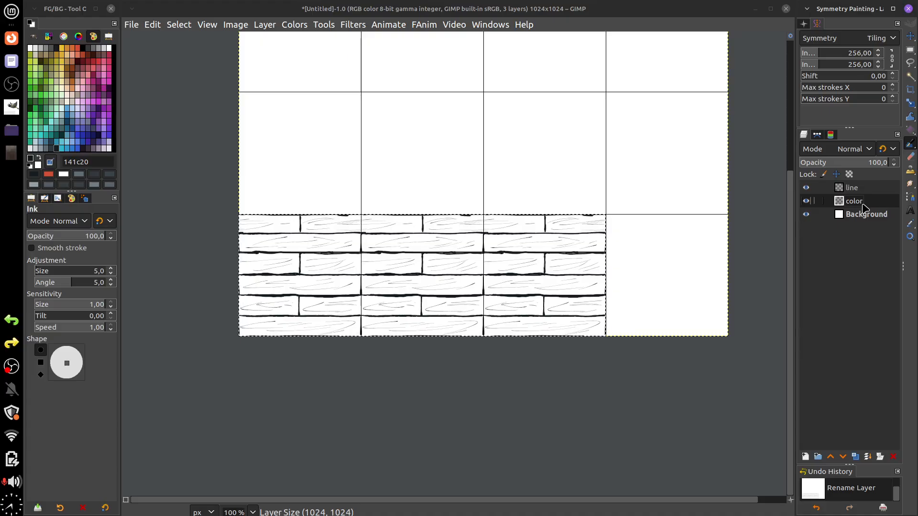
{"action": "left_click", "coordinate": [807, 189]}
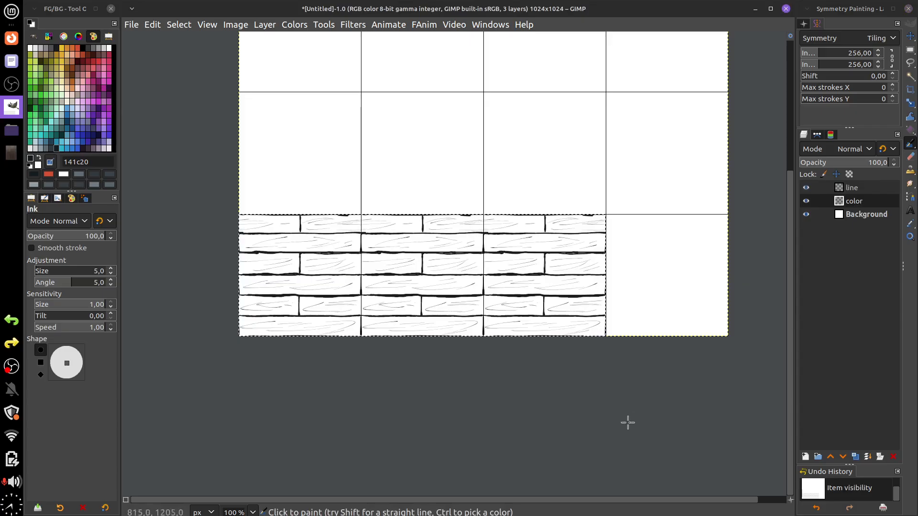
- Fill the selected plank strip on the color layer with the blue-grey foreground color 5e6d75
{"action": "left_click", "coordinate": [152, 24]}
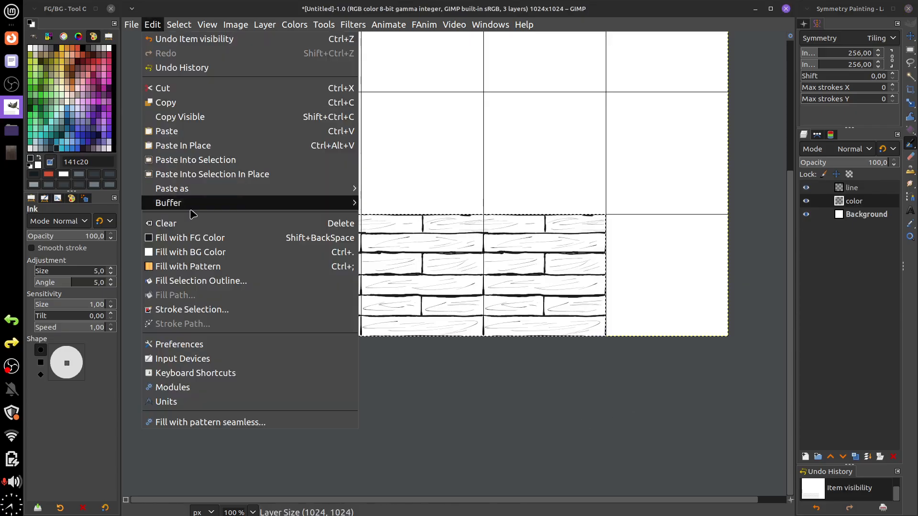
{"action": "key", "text": "Escape"}
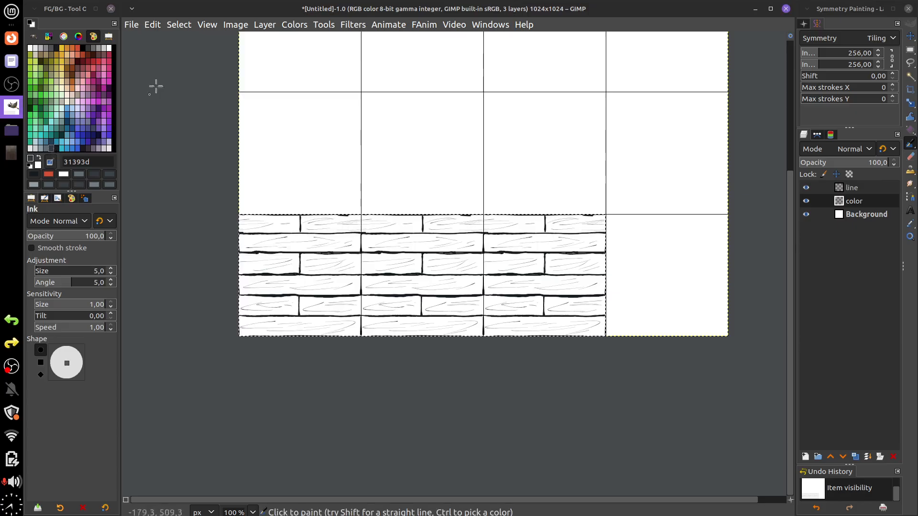
{"action": "left_click", "coordinate": [155, 27]}
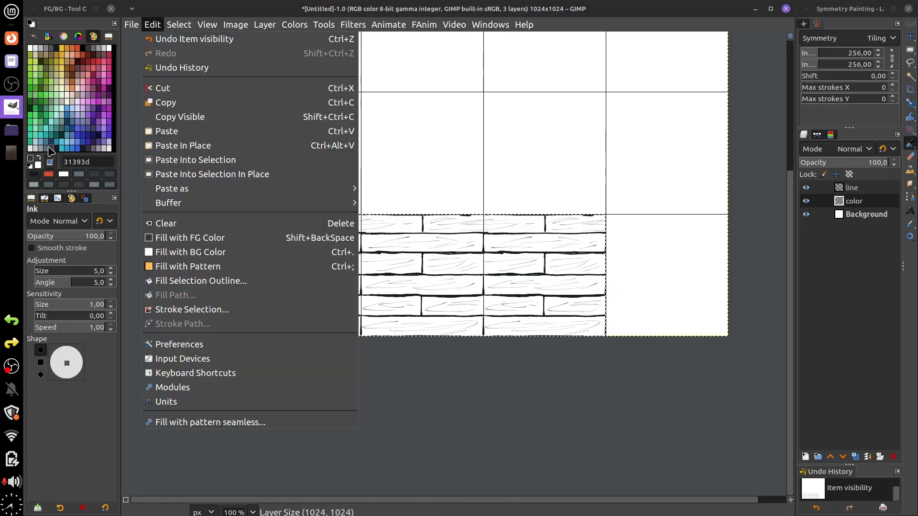
{"action": "left_click", "coordinate": [48, 154]}
{"action": "left_click", "coordinate": [154, 24]}
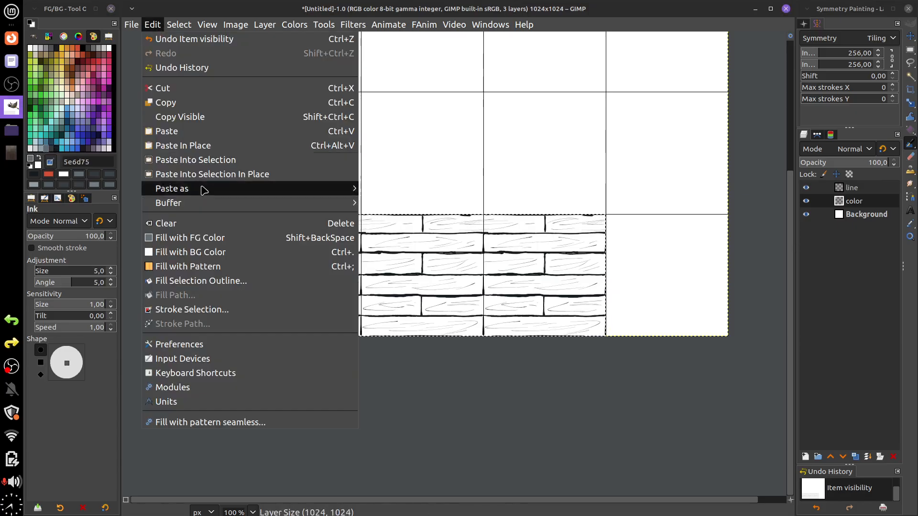
{"action": "left_click", "coordinate": [218, 238]}
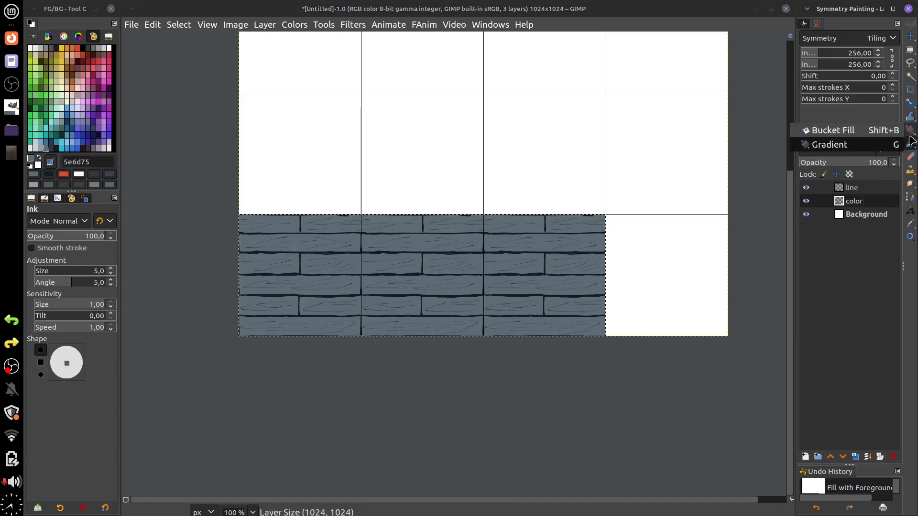
- Load the 000ScratchesOpacityUdan preset for the Paintbrush and brush a first stroke across the planks
{"action": "mouse_move", "coordinate": [911, 143]}
{"action": "left_click", "coordinate": [842, 142]}
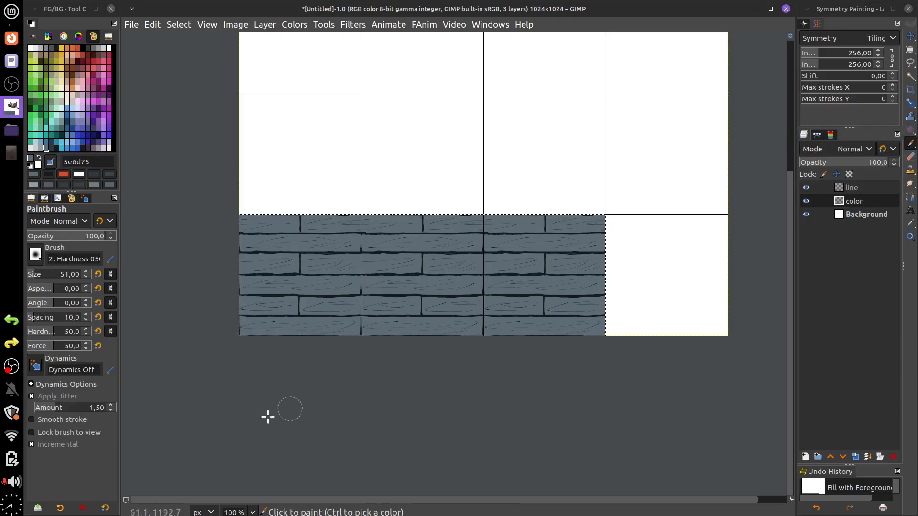
{"action": "left_click", "coordinate": [60, 506]}
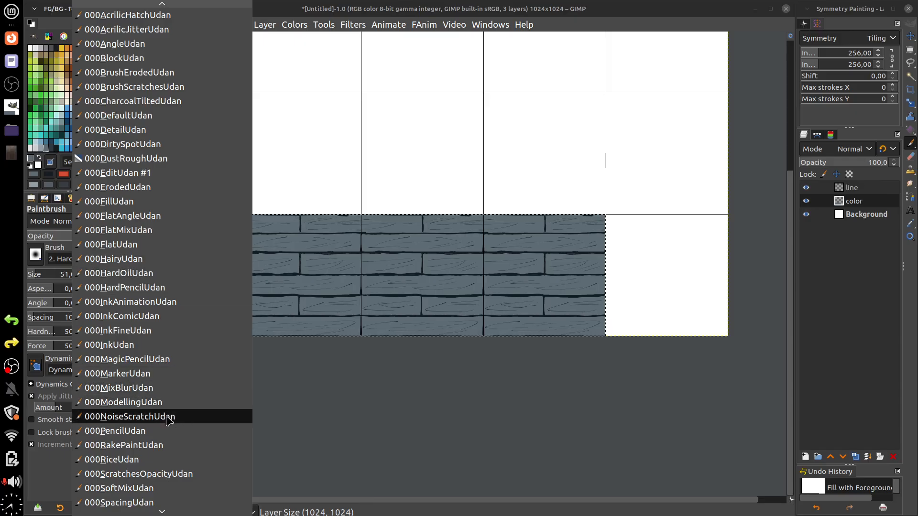
{"action": "left_click", "coordinate": [169, 476]}
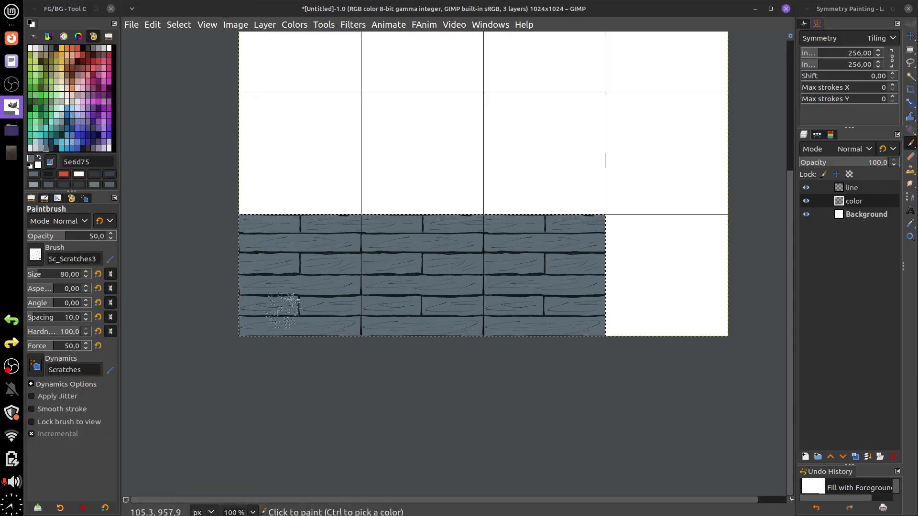
{"action": "left_click_drag", "start_coordinate": [317, 274], "coordinate": [447, 269]}
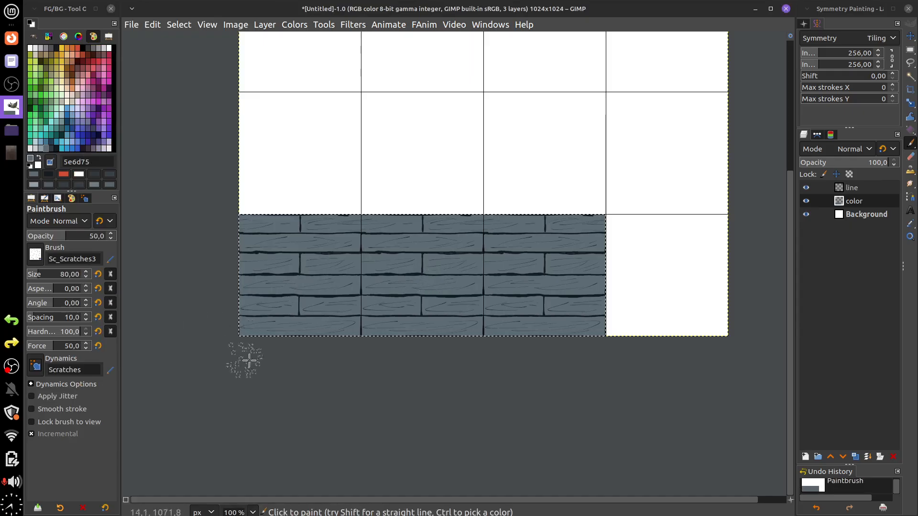
- Brush dark scratches over the whole plank strip with color 31393d and a brush spacing of 5
{"action": "left_click", "coordinate": [51, 148]}
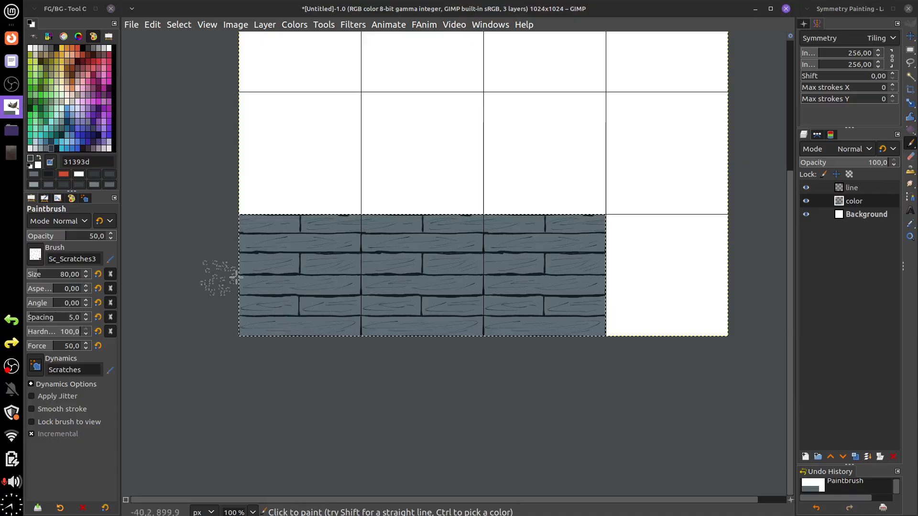
{"action": "mouse_move", "coordinate": [309, 286]}
{"action": "left_mouse_down"}
{"action": "mouse_move", "coordinate": [395, 298]}
{"action": "mouse_move", "coordinate": [372, 310]}
{"action": "mouse_move", "coordinate": [633, 307]}
{"action": "mouse_move", "coordinate": [412, 331]}
{"action": "mouse_move", "coordinate": [242, 328]}
{"action": "left_mouse_up"}
{"action": "mouse_move", "coordinate": [357, 320]}
{"action": "left_mouse_down"}
{"action": "mouse_move", "coordinate": [258, 261]}
{"action": "mouse_move", "coordinate": [498, 259]}
{"action": "left_mouse_up"}
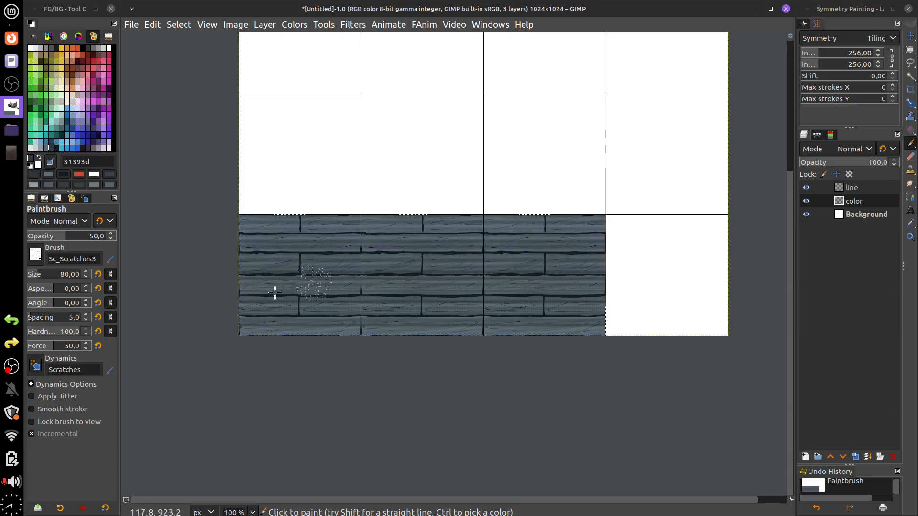
{"action": "mouse_move", "coordinate": [275, 293]}
{"action": "left_mouse_down"}
{"action": "mouse_move", "coordinate": [360, 277]}
{"action": "mouse_move", "coordinate": [507, 277]}
{"action": "mouse_move", "coordinate": [257, 320]}
{"action": "mouse_move", "coordinate": [394, 301]}
{"action": "mouse_move", "coordinate": [533, 314]}
{"action": "mouse_move", "coordinate": [260, 339]}
{"action": "mouse_move", "coordinate": [451, 225]}
{"action": "left_mouse_up"}
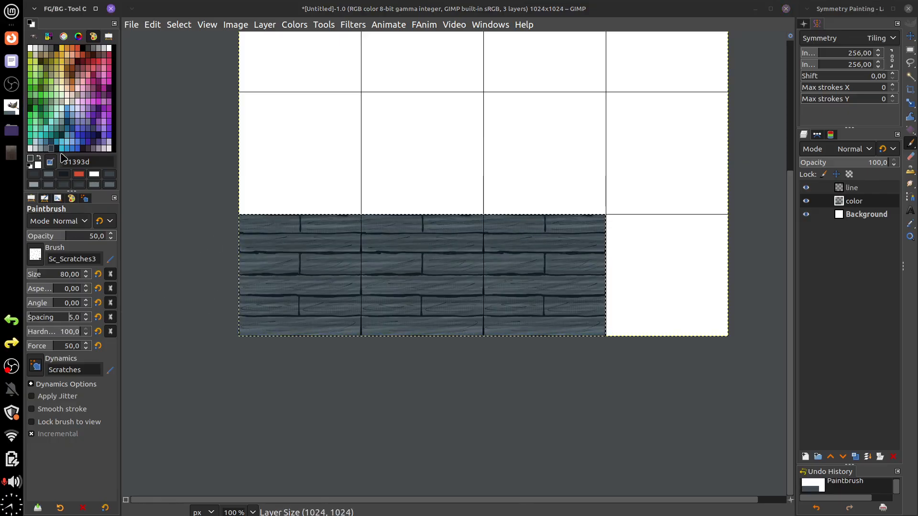
{"action": "left_click", "coordinate": [41, 149]}
{"action": "left_click_drag", "start_coordinate": [250, 257], "coordinate": [591, 244]}
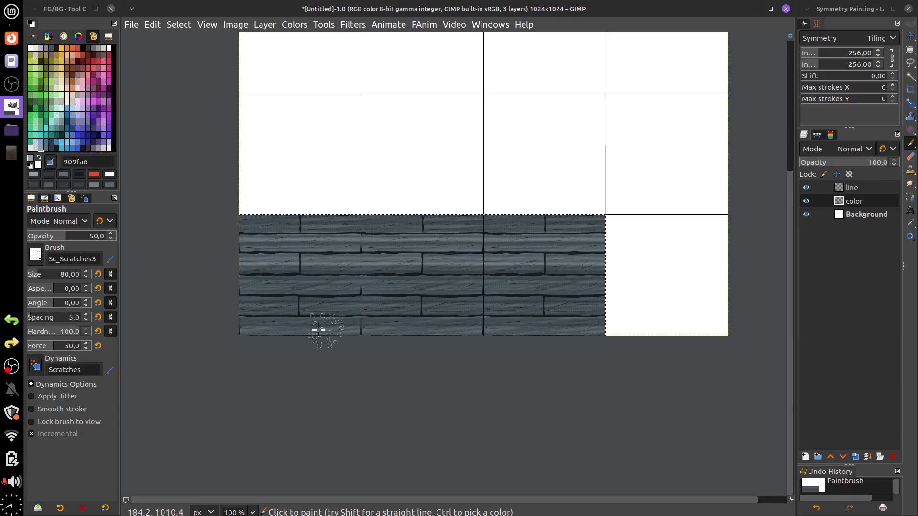
{"action": "key", "text": "ctrl+z"}
- Brush mid-tone scratches in color 5e6d75 over the plank strip and check the texture up close
{"action": "left_click", "coordinate": [46, 150]}
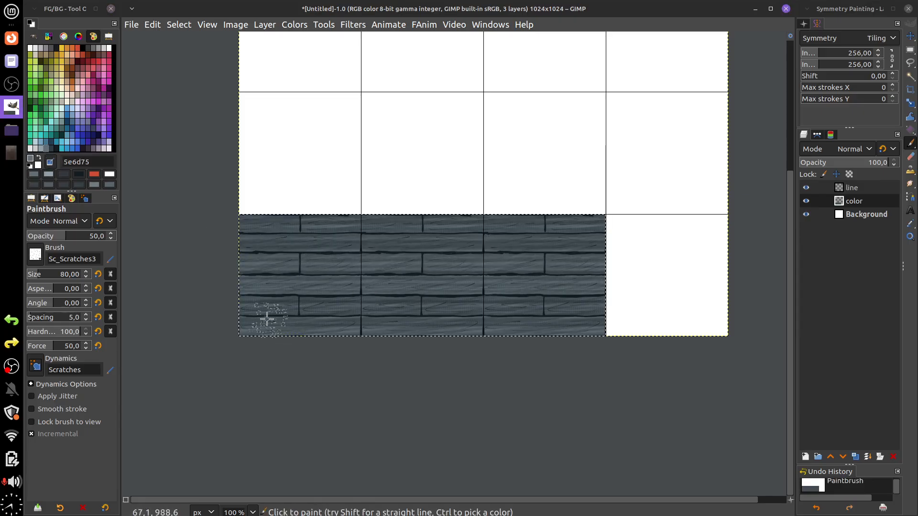
{"action": "mouse_move", "coordinate": [267, 319]}
{"action": "left_mouse_down"}
{"action": "mouse_move", "coordinate": [573, 316]}
{"action": "mouse_move", "coordinate": [424, 312]}
{"action": "mouse_move", "coordinate": [291, 254]}
{"action": "mouse_move", "coordinate": [409, 231]}
{"action": "mouse_move", "coordinate": [679, 266]}
{"action": "left_mouse_up"}
{"action": "left_click_drag", "start_coordinate": [617, 373], "coordinate": [606, 390]}
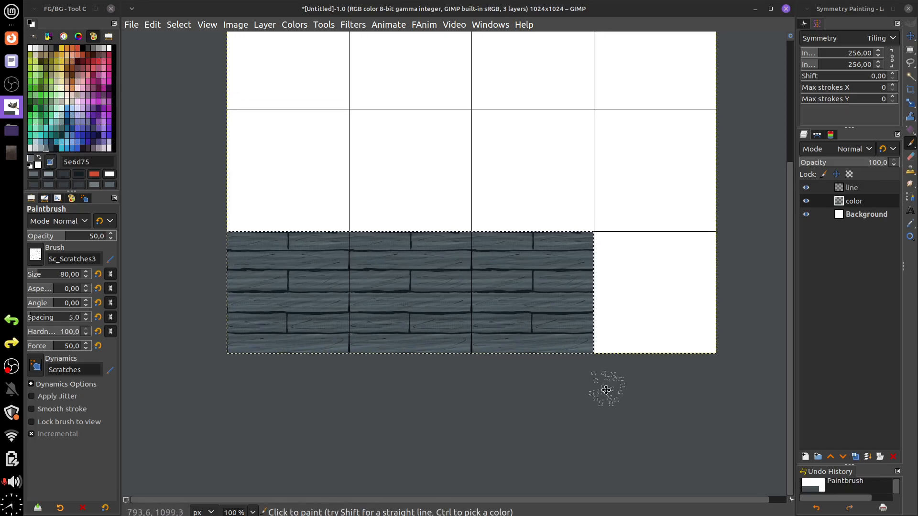
{"action": "scroll", "coordinate": [602, 359], "scroll_direction": "up", "scroll_amount": 3, "text": "ctrl"}
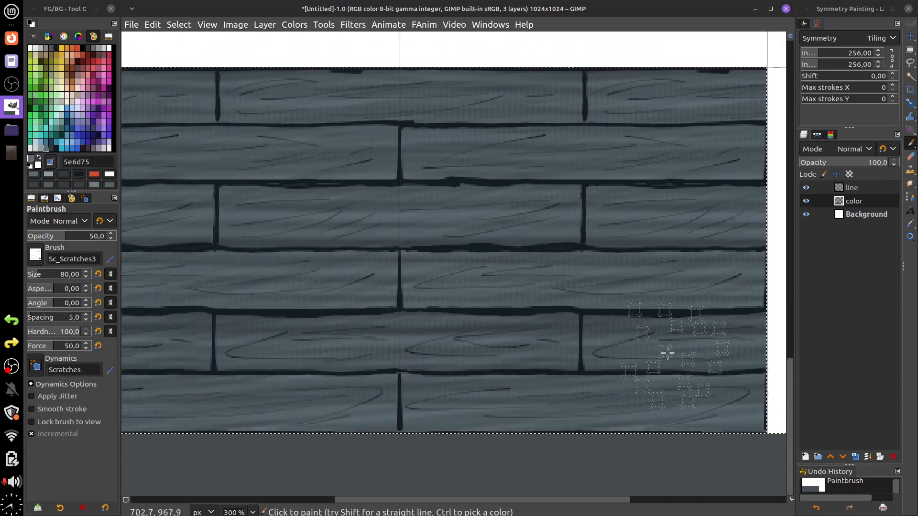
{"action": "mouse_move", "coordinate": [481, 310]}
{"action": "left_mouse_down"}
{"action": "mouse_move", "coordinate": [629, 339]}
{"action": "mouse_move", "coordinate": [701, 373]}
{"action": "left_mouse_up"}
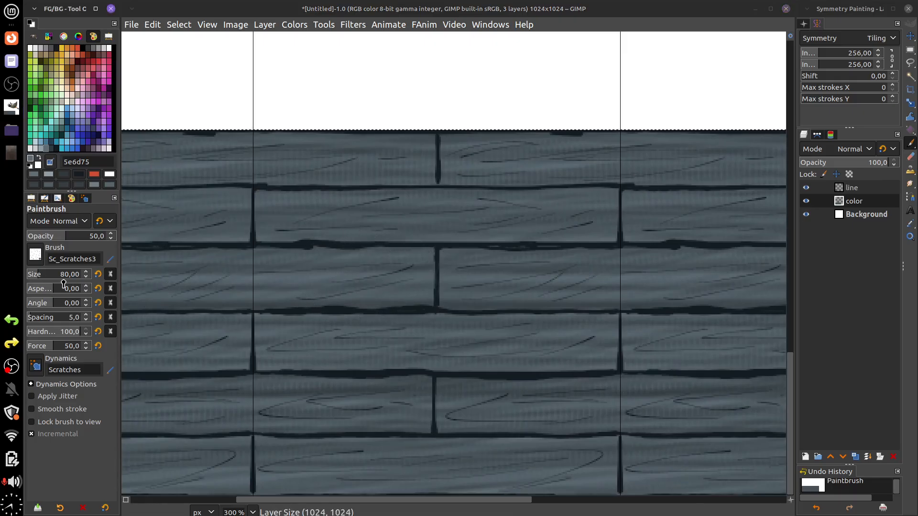
- Reduce the scratches brush size to 13 and choose the light grey color 909fa6
{"action": "scroll", "coordinate": [87, 279], "scroll_direction": "down", "scroll_amount": 8}
{"action": "scroll", "coordinate": [87, 282], "scroll_direction": "down", "scroll_amount": 1}
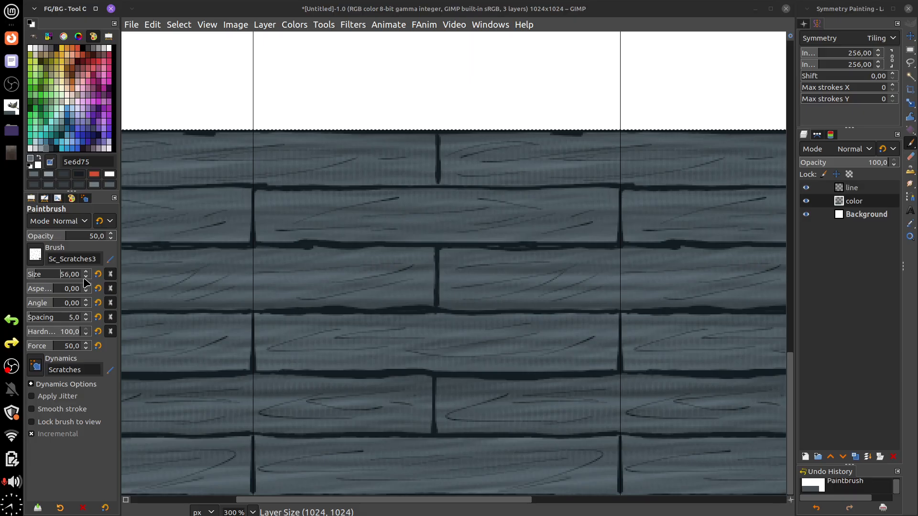
{"action": "scroll", "coordinate": [86, 283], "scroll_direction": "down", "scroll_amount": 20}
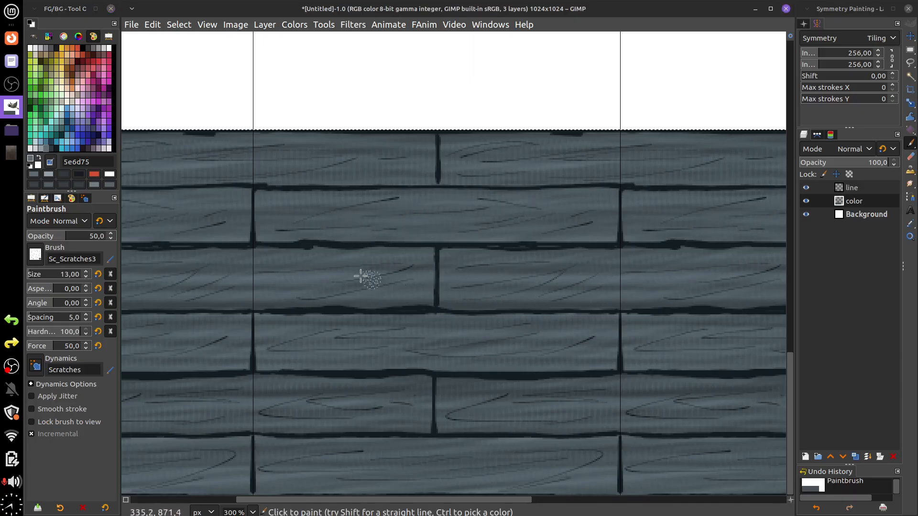
{"action": "left_click", "coordinate": [40, 149]}
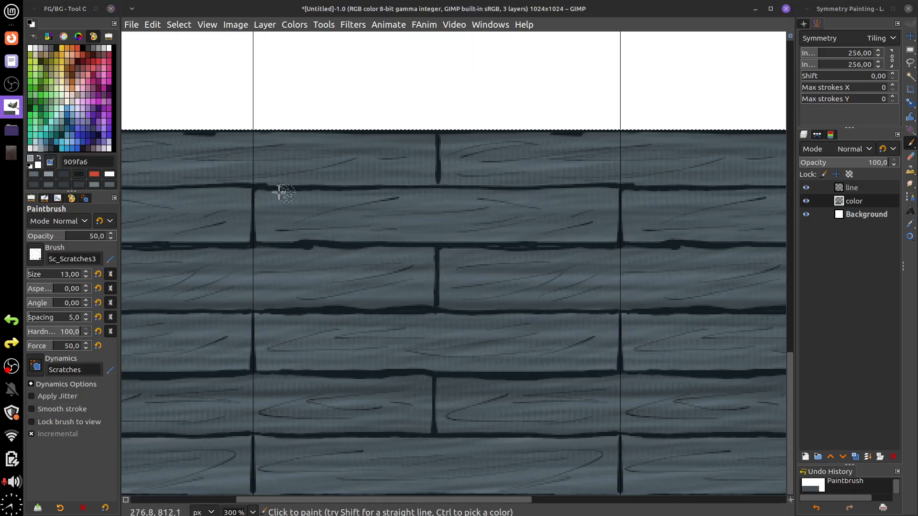
{"action": "left_click_drag", "start_coordinate": [314, 188], "coordinate": [615, 191]}
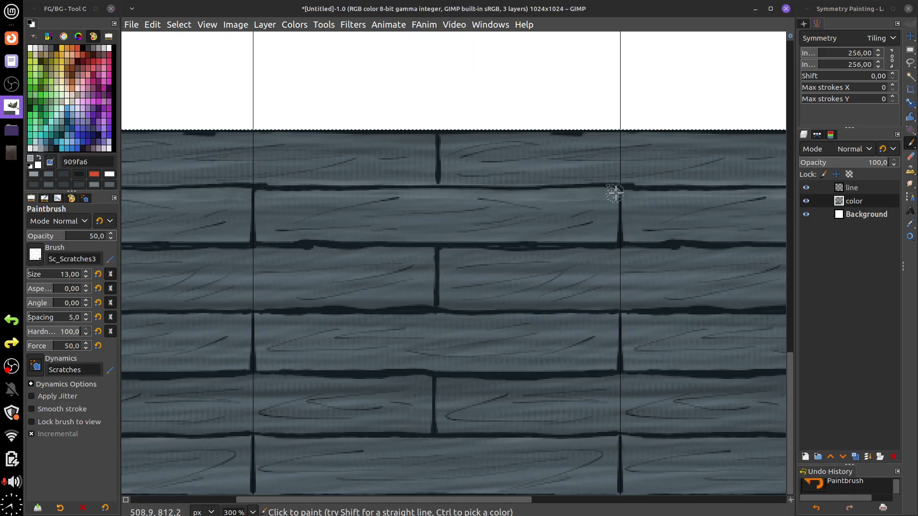
{"action": "left_click_drag", "start_coordinate": [633, 242], "coordinate": [579, 221]}
{"action": "left_click_drag", "start_coordinate": [564, 176], "coordinate": [562, 208]}
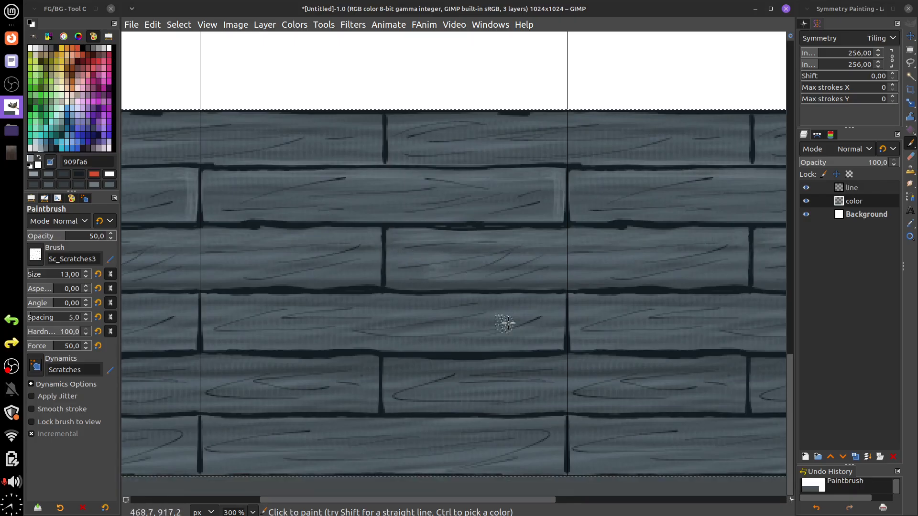
{"action": "key", "text": "ctrl"}
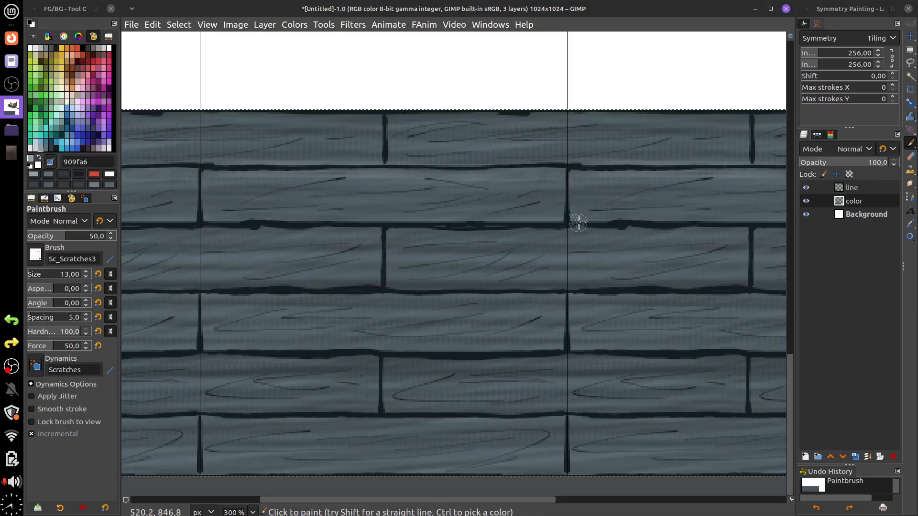
- Ink light highlights in color 909fa6 along the vertical joints between the planks on the color layer
{"action": "mouse_move", "coordinate": [910, 144]}
{"action": "left_click", "coordinate": [823, 187]}
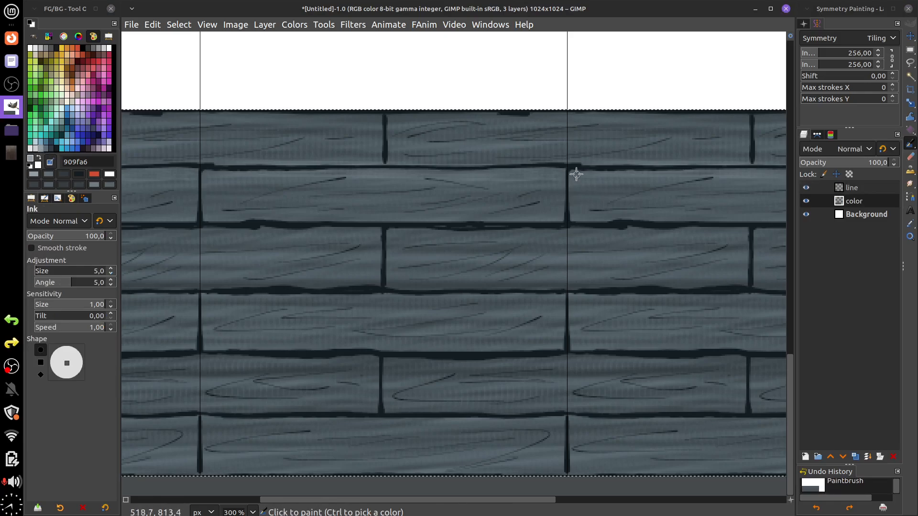
{"action": "mouse_move", "coordinate": [570, 181]}
{"action": "left_mouse_down"}
{"action": "mouse_move", "coordinate": [571, 221]}
{"action": "mouse_move", "coordinate": [570, 175]}
{"action": "left_mouse_up"}
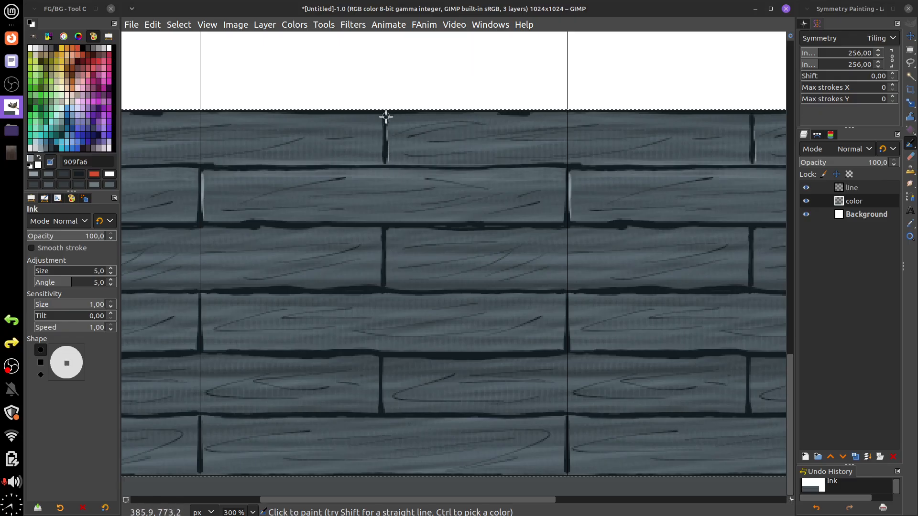
{"action": "scroll", "coordinate": [496, 193], "scroll_direction": "left", "scroll_amount": 5}
{"action": "scroll", "coordinate": [496, 193], "scroll_direction": "down", "scroll_amount": 2}
{"action": "left_click_drag", "start_coordinate": [568, 250], "coordinate": [567, 209]}
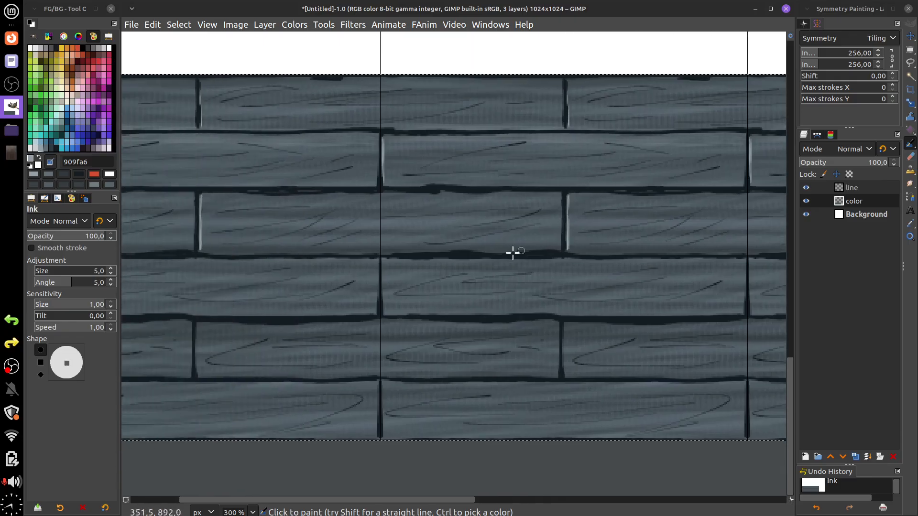
{"action": "scroll", "coordinate": [492, 249], "scroll_direction": "left", "scroll_amount": 5}
{"action": "scroll", "coordinate": [492, 248], "scroll_direction": "down", "scroll_amount": 2}
{"action": "scroll", "coordinate": [488, 289], "scroll_direction": "right", "scroll_amount": 1}
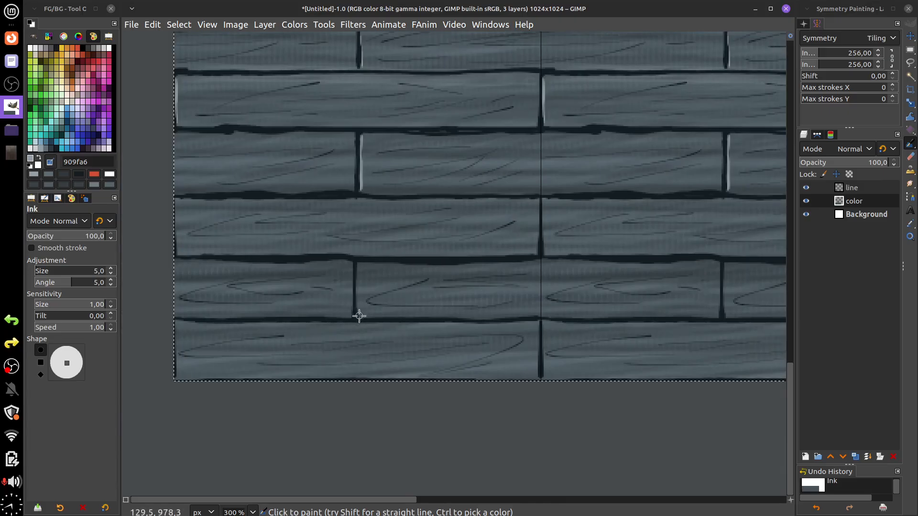
{"action": "left_click_drag", "start_coordinate": [545, 378], "coordinate": [543, 345]}
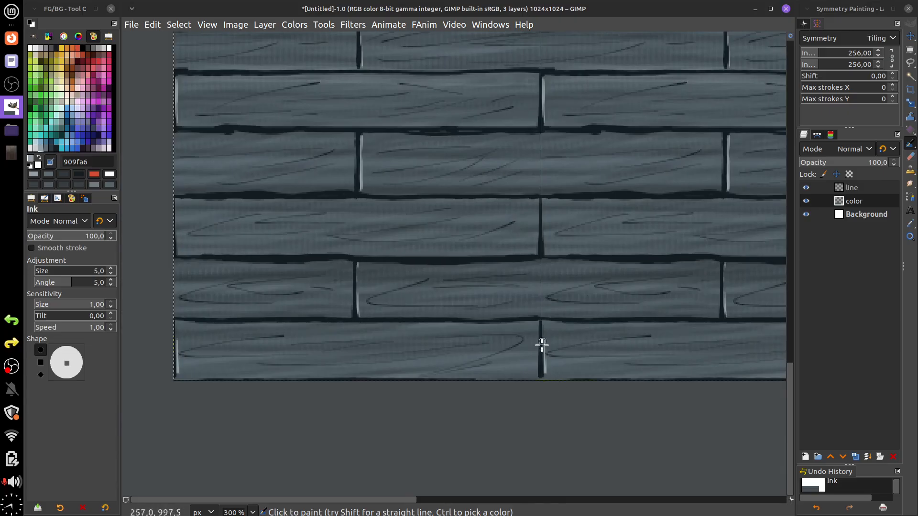
- Ink short light highlight strokes along the wood grain of the planks in the strip
{"action": "scroll", "coordinate": [556, 318], "scroll_direction": "right", "scroll_amount": 8}
{"action": "scroll", "coordinate": [556, 318], "scroll_direction": "up", "scroll_amount": 3}
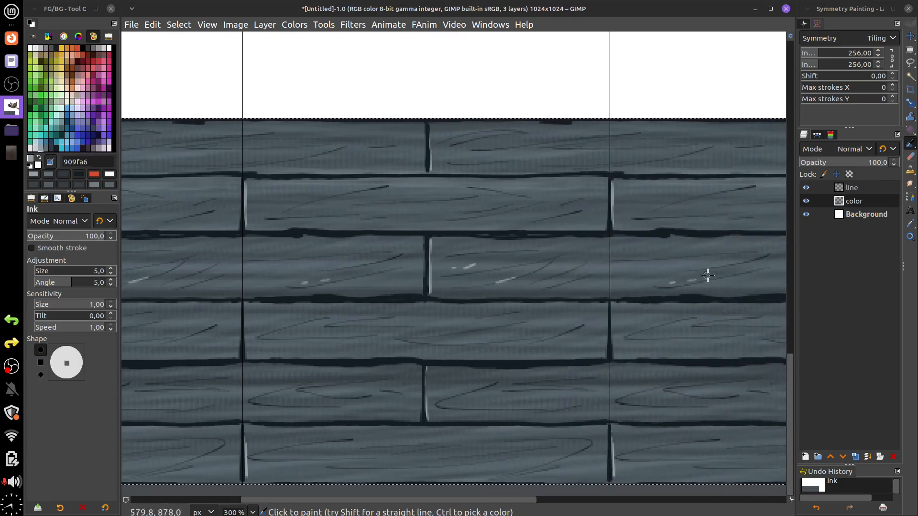
{"action": "scroll", "coordinate": [707, 276], "scroll_direction": "up", "scroll_amount": 1}
{"action": "scroll", "coordinate": [621, 335], "scroll_direction": "right", "scroll_amount": 4}
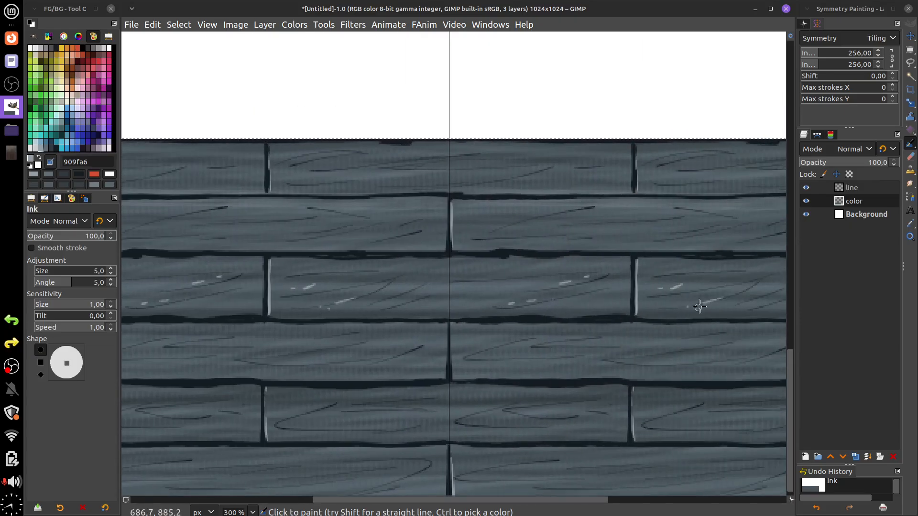
{"action": "left_click_drag", "start_coordinate": [437, 250], "coordinate": [622, 228]}
{"action": "left_click_drag", "start_coordinate": [325, 193], "coordinate": [428, 183]}
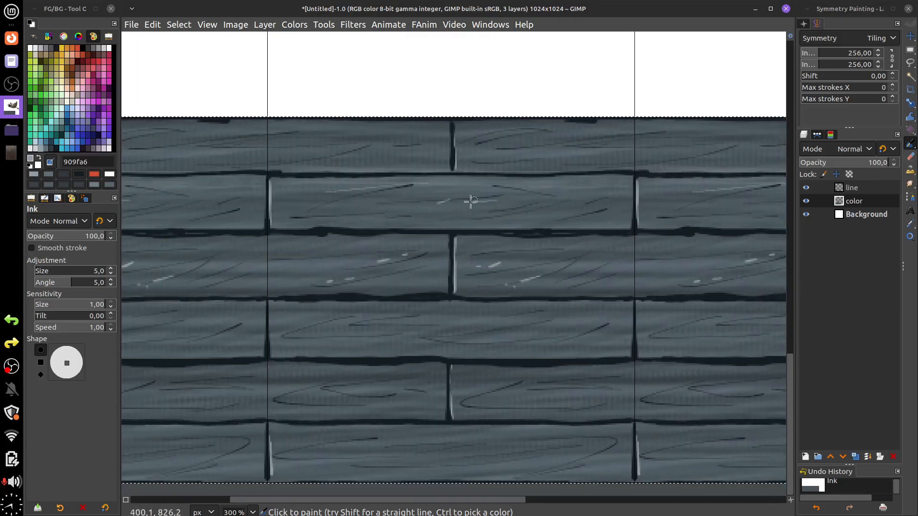
{"action": "left_click_drag", "start_coordinate": [341, 164], "coordinate": [409, 145]}
{"action": "left_click_drag", "start_coordinate": [435, 314], "coordinate": [639, 281]}
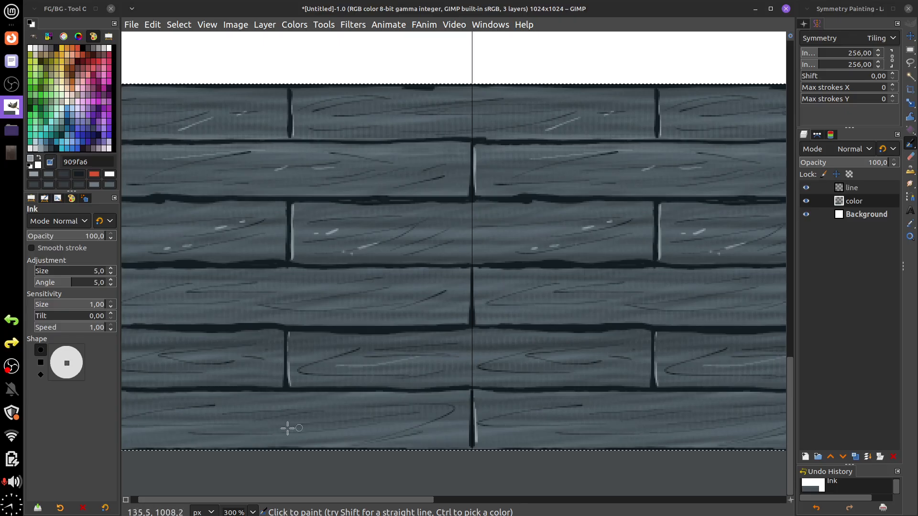
{"action": "left_click_drag", "start_coordinate": [250, 439], "coordinate": [267, 437]}
{"action": "left_click_drag", "start_coordinate": [348, 435], "coordinate": [369, 433]}
{"action": "scroll", "coordinate": [452, 418], "scroll_direction": "down", "scroll_amount": 3}
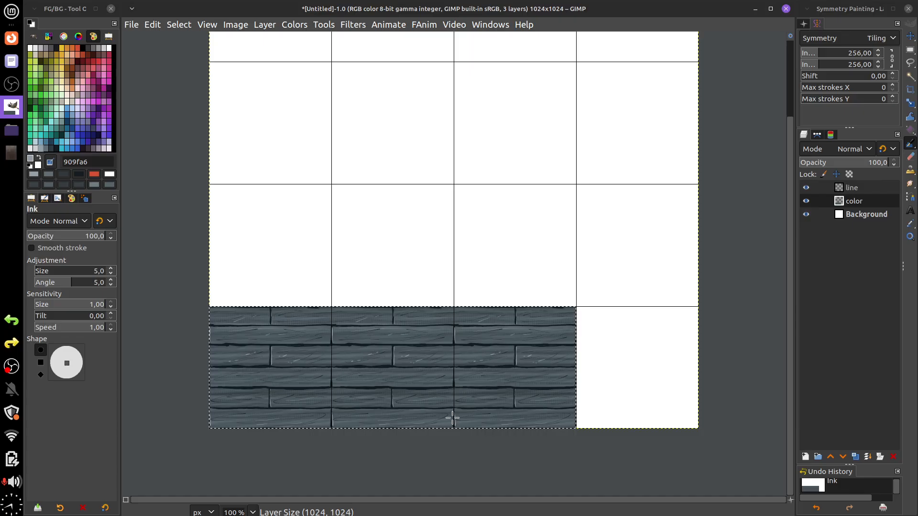
- Turn off symmetry painting and add a new layer named "detail" between the line and color layers
{"action": "left_click", "coordinate": [888, 42]}
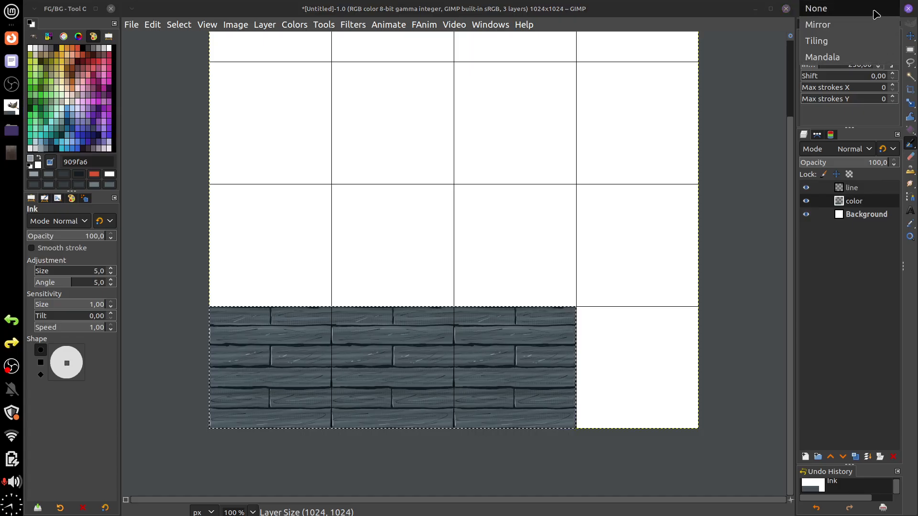
{"action": "left_click", "coordinate": [874, 12]}
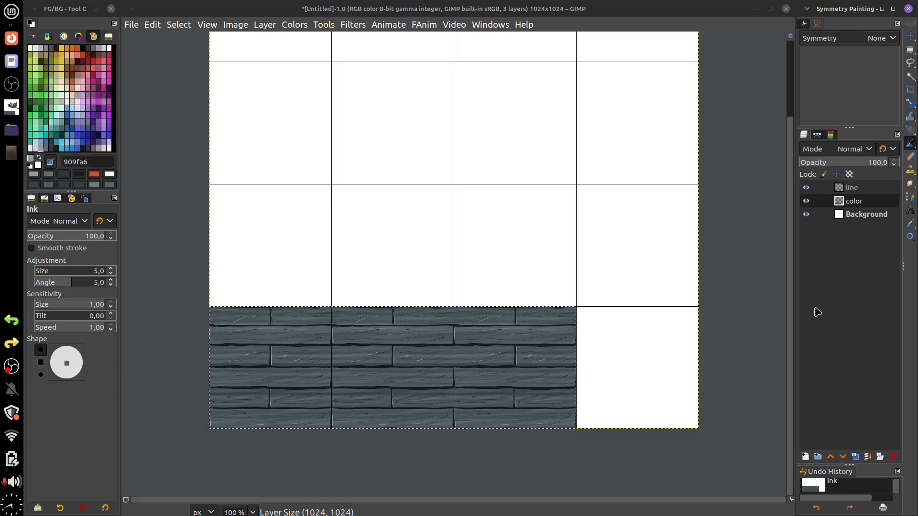
{"action": "left_click", "coordinate": [806, 457]}
{"action": "left_click", "coordinate": [886, 502]}
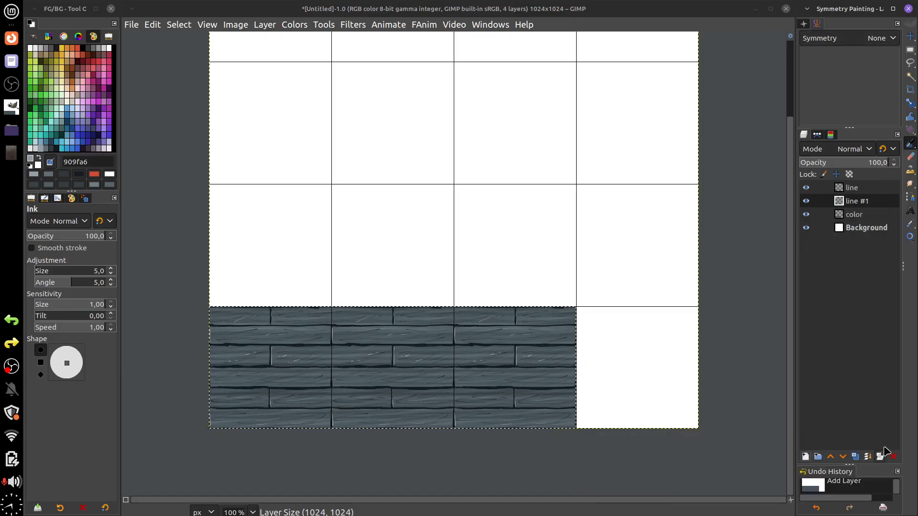
{"action": "double_click", "coordinate": [860, 202]}
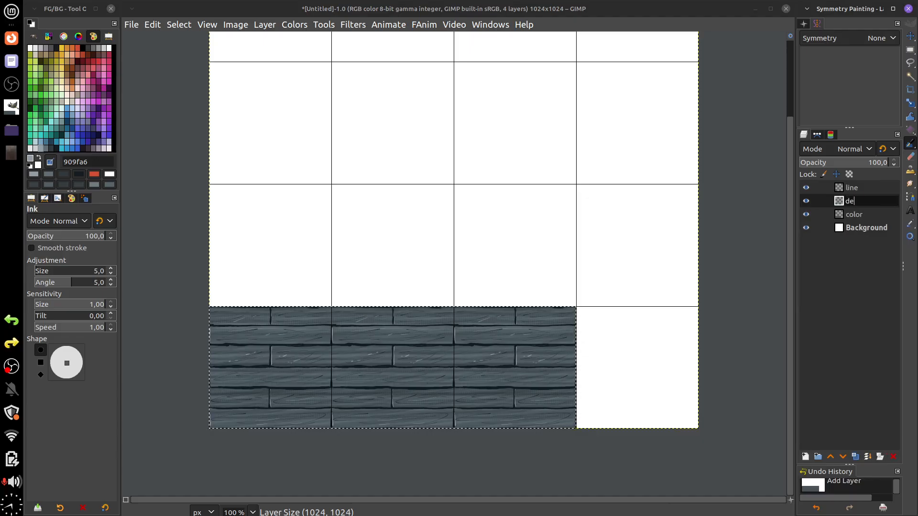
{"action": "type", "text": "detai"}
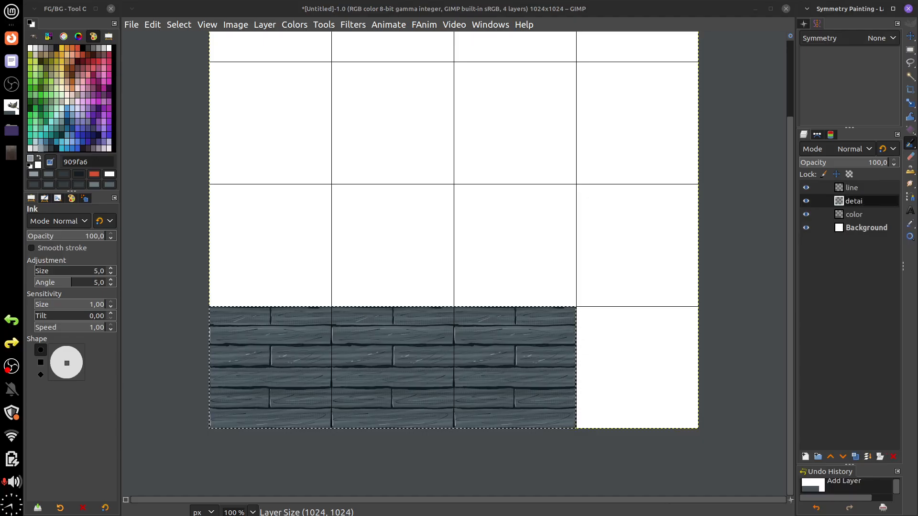
{"action": "type", "text": "l"}
{"action": "key", "text": "Return"}
- Switch to the Paintbrush with the dark color 31393d and set the scratches brush size to 35
{"action": "left_click_drag", "start_coordinate": [522, 340], "coordinate": [579, 246]}
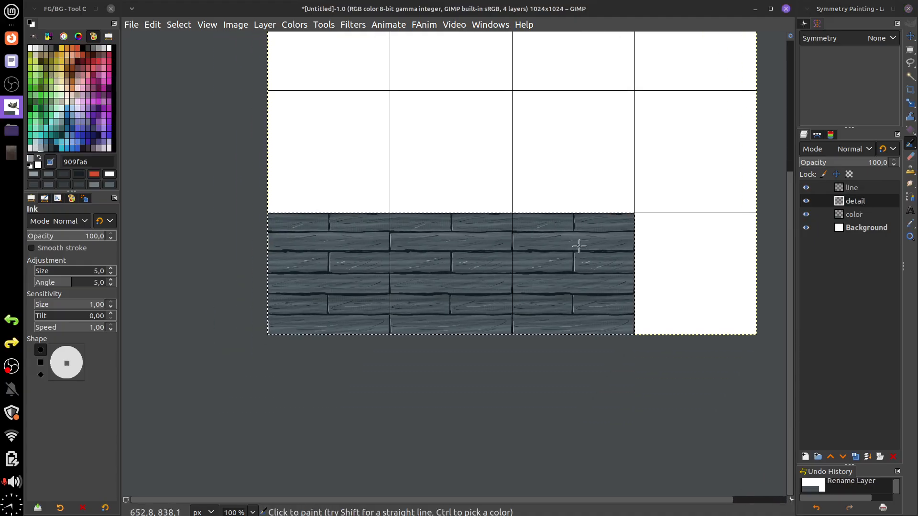
{"action": "scroll", "coordinate": [569, 266], "scroll_direction": "up", "scroll_amount": 2}
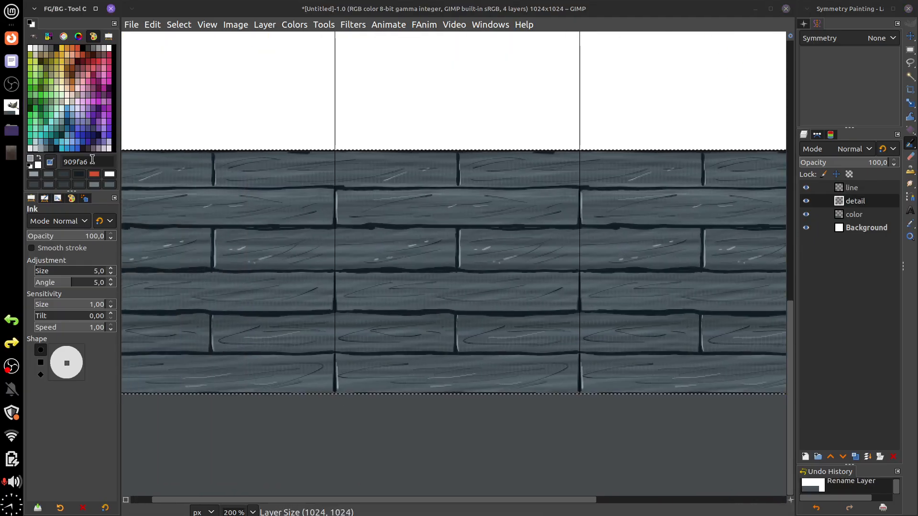
{"action": "left_click", "coordinate": [51, 148]}
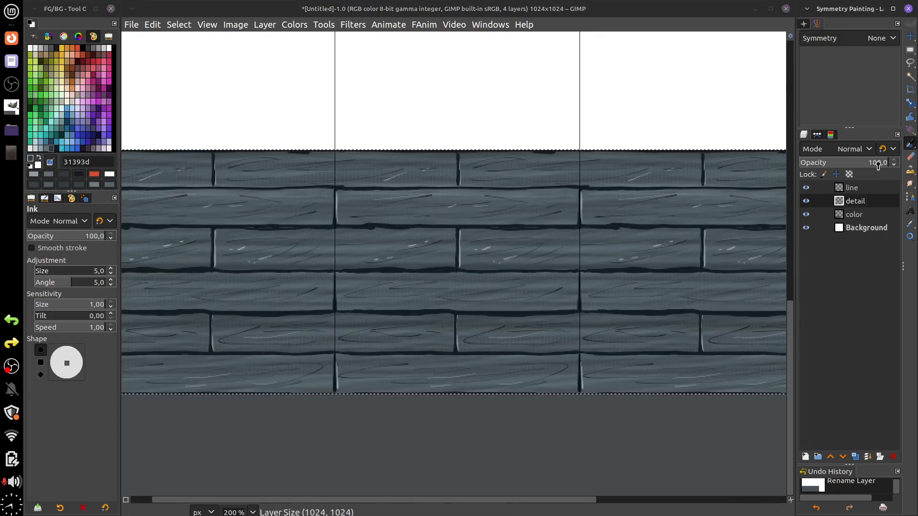
{"action": "mouse_move", "coordinate": [910, 142]}
{"action": "left_click", "coordinate": [841, 141]}
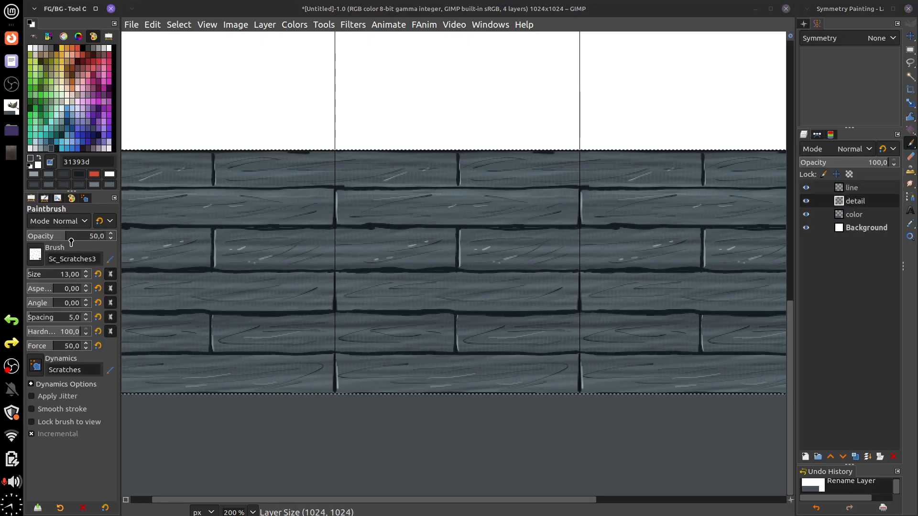
{"action": "left_click_drag", "start_coordinate": [39, 276], "coordinate": [37, 276]}
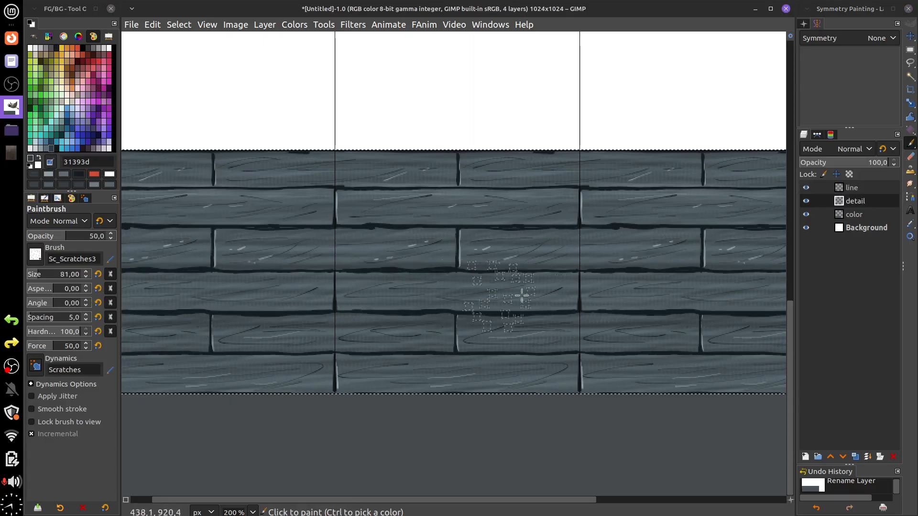
{"action": "left_click_drag", "start_coordinate": [521, 297], "coordinate": [498, 297]}
{"action": "key", "text": "ctrl+z"}
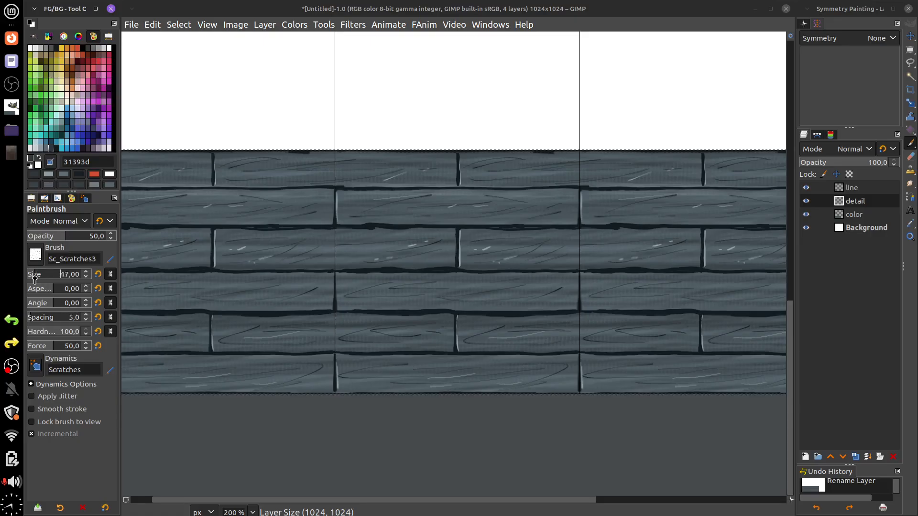
{"action": "left_click_drag", "start_coordinate": [34, 280], "coordinate": [32, 279]}
- Try shading the full-length fourth-row plank of the second tile with dark scratches, and undo the strokes
{"action": "mouse_move", "coordinate": [407, 292]}
{"action": "left_mouse_down"}
{"action": "mouse_move", "coordinate": [487, 290]}
{"action": "mouse_move", "coordinate": [454, 301]}
{"action": "mouse_move", "coordinate": [378, 299]}
{"action": "mouse_move", "coordinate": [371, 290]}
{"action": "mouse_move", "coordinate": [547, 291]}
{"action": "mouse_move", "coordinate": [373, 288]}
{"action": "mouse_move", "coordinate": [383, 287]}
{"action": "left_mouse_up"}
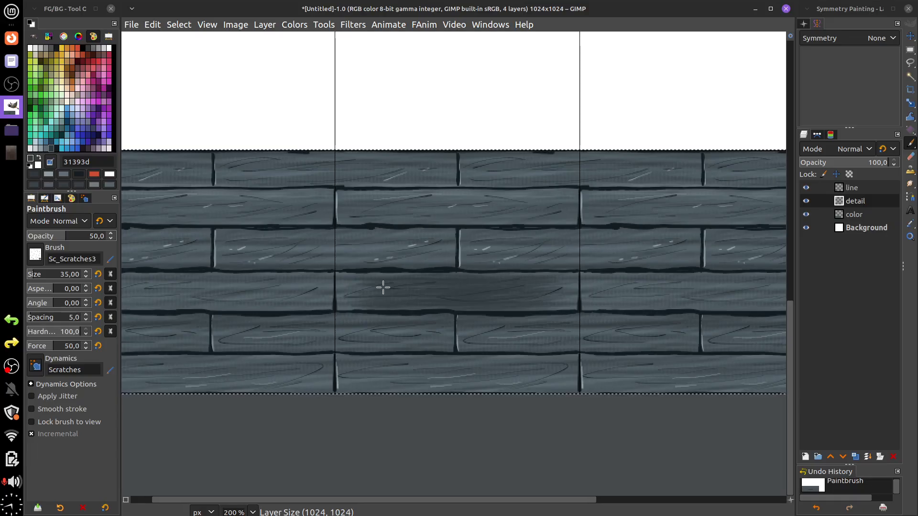
{"action": "key", "text": "ctrl+z"}
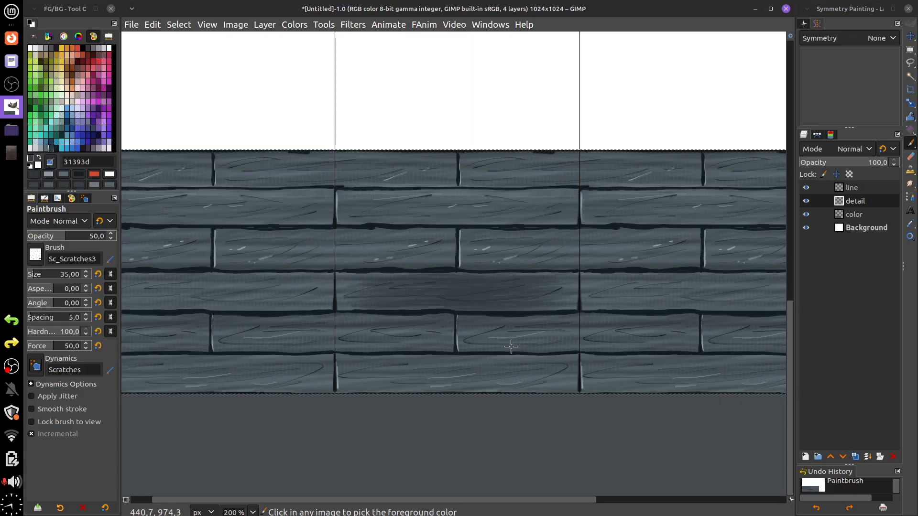
{"action": "key", "text": "ctrl+z"}
{"action": "key", "text": "ctrl+z"}
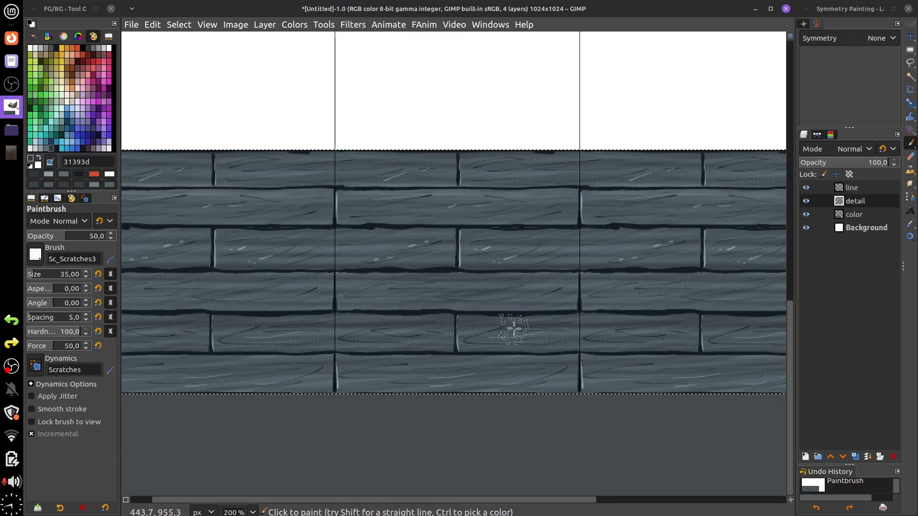
{"action": "key", "text": "ctrl+z"}
- Brush uneven dark shading onto individual planks of the second tile on the detail layer
{"action": "scroll", "coordinate": [518, 285], "scroll_direction": "up", "scroll_amount": 1}
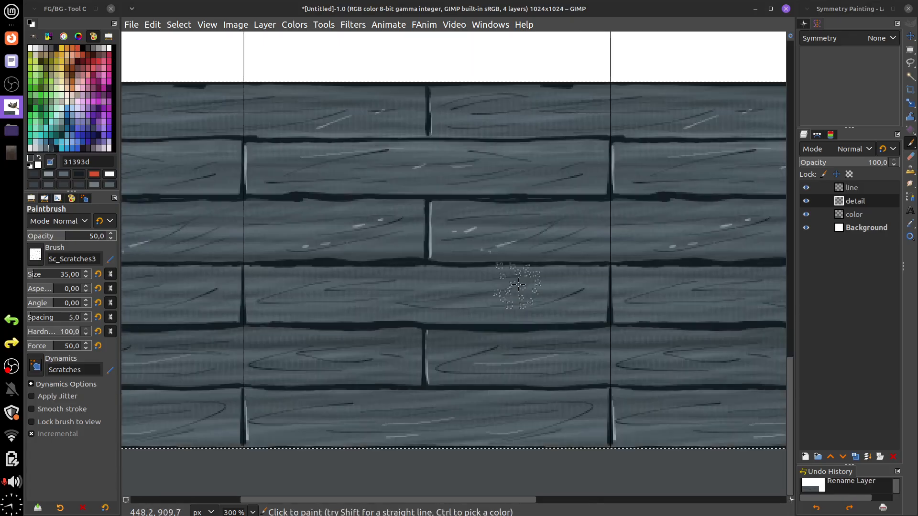
{"action": "scroll", "coordinate": [518, 285], "scroll_direction": "up", "scroll_amount": 1}
{"action": "mouse_move", "coordinate": [432, 213]}
{"action": "left_mouse_down"}
{"action": "mouse_move", "coordinate": [508, 201]}
{"action": "mouse_move", "coordinate": [505, 217]}
{"action": "left_mouse_up"}
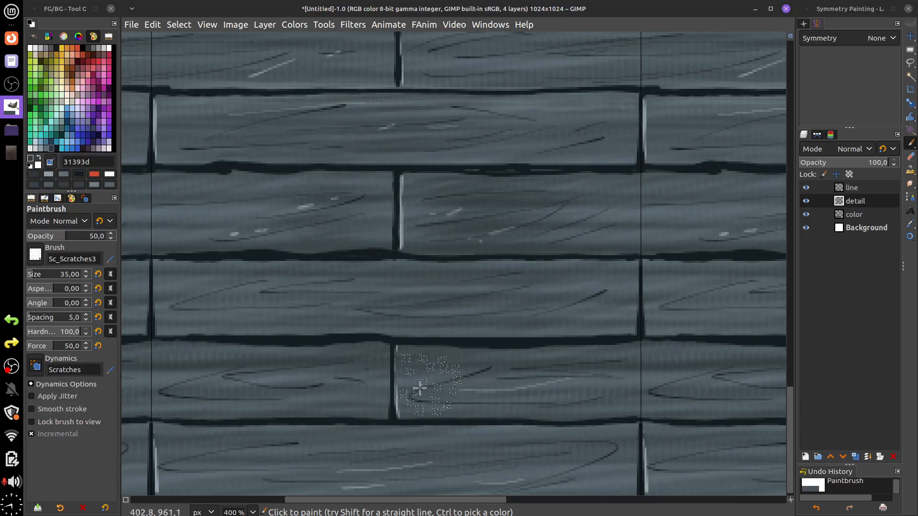
{"action": "left_click_drag", "start_coordinate": [470, 340], "coordinate": [534, 243]}
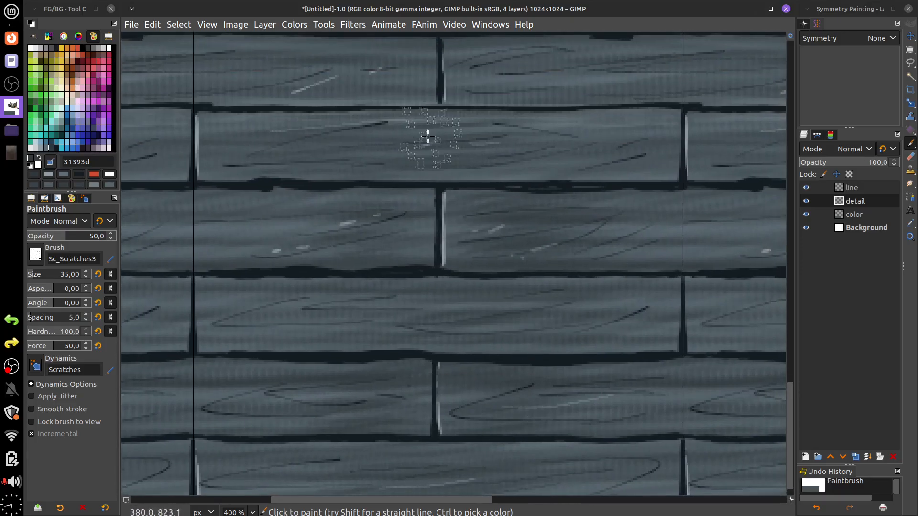
{"action": "scroll", "coordinate": [430, 144], "scroll_direction": "up", "scroll_amount": 1}
{"action": "scroll", "coordinate": [431, 144], "scroll_direction": "left", "scroll_amount": 1}
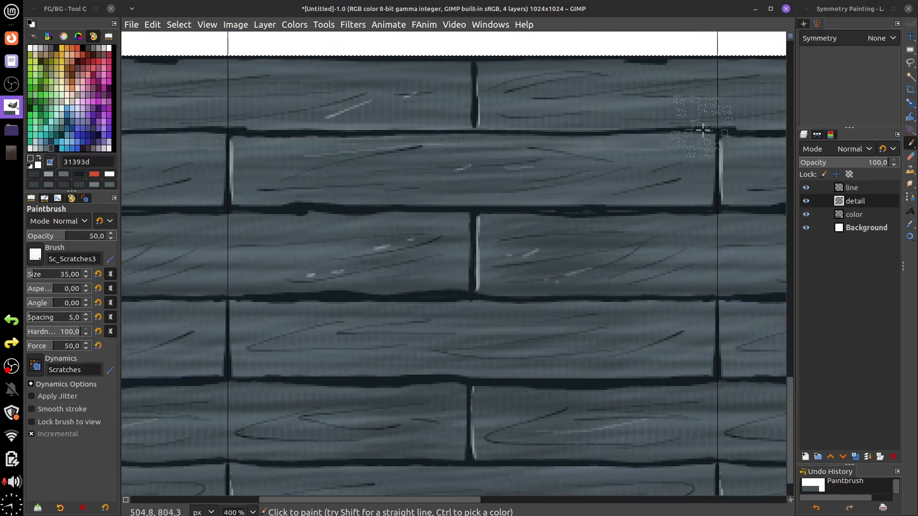
{"action": "scroll", "coordinate": [587, 185], "scroll_direction": "up", "scroll_amount": 3}
{"action": "scroll", "coordinate": [587, 185], "scroll_direction": "right", "scroll_amount": 1}
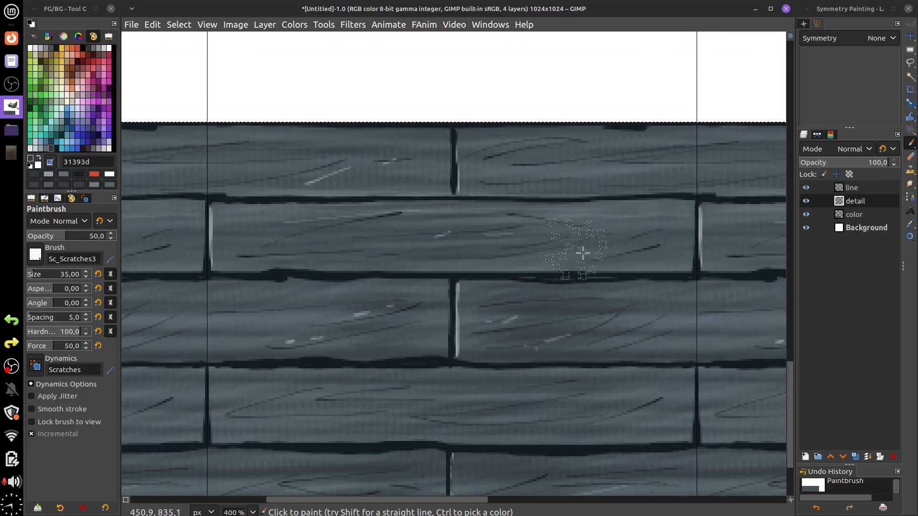
- Brush uneven dark shading onto individual planks of the third tile and check the whole strip
{"action": "scroll", "coordinate": [472, 250], "scroll_direction": "down", "scroll_amount": 3}
{"action": "scroll", "coordinate": [471, 263], "scroll_direction": "up", "scroll_amount": 2}
{"action": "scroll", "coordinate": [427, 296], "scroll_direction": "left", "scroll_amount": 1}
{"action": "scroll", "coordinate": [426, 296], "scroll_direction": "right", "scroll_amount": 2}
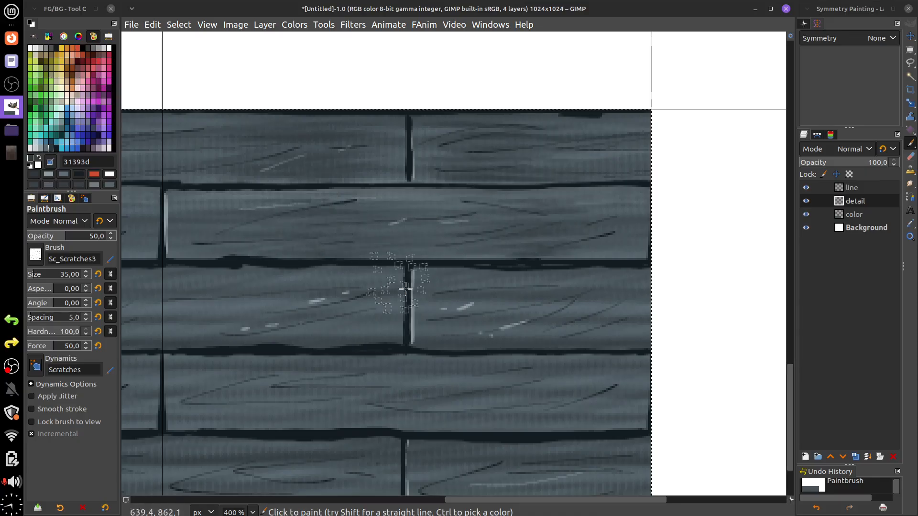
{"action": "left_click", "coordinate": [325, 306]}
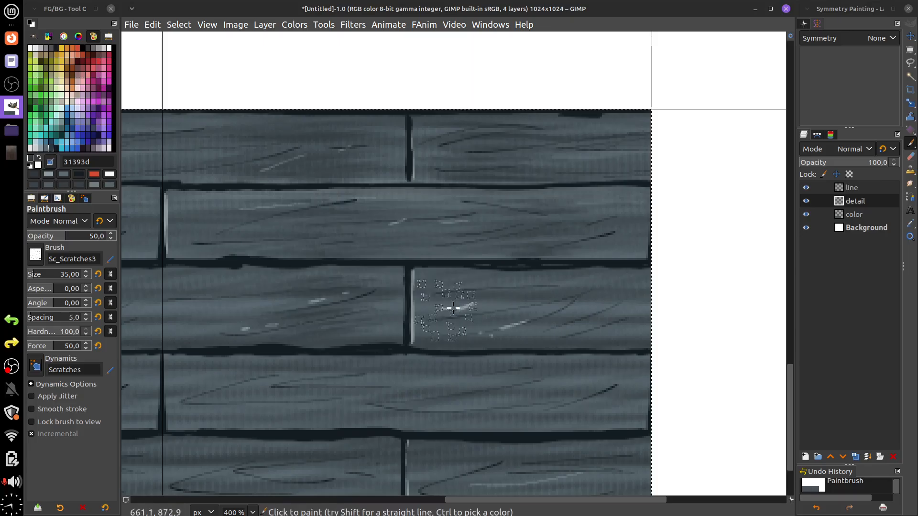
{"action": "left_click_drag", "start_coordinate": [462, 325], "coordinate": [514, 232]}
{"action": "left_click_drag", "start_coordinate": [352, 313], "coordinate": [551, 300]}
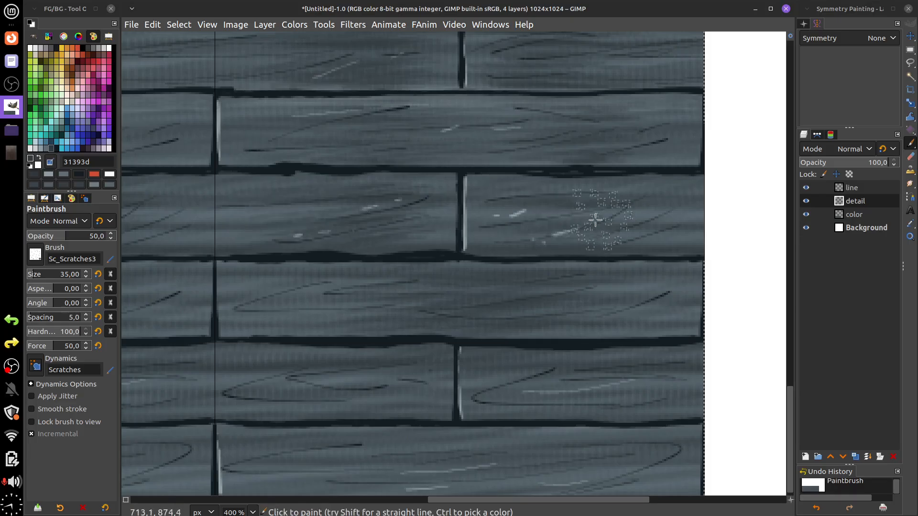
{"action": "left_click_drag", "start_coordinate": [491, 353], "coordinate": [533, 276]}
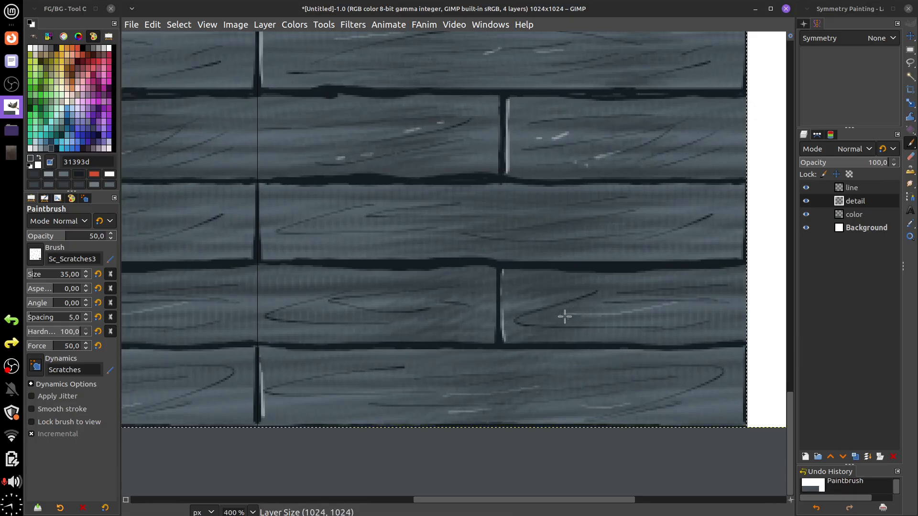
{"action": "scroll", "coordinate": [564, 315], "scroll_direction": "down", "scroll_amount": 1}
{"action": "scroll", "coordinate": [565, 317], "scroll_direction": "down", "scroll_amount": 3}
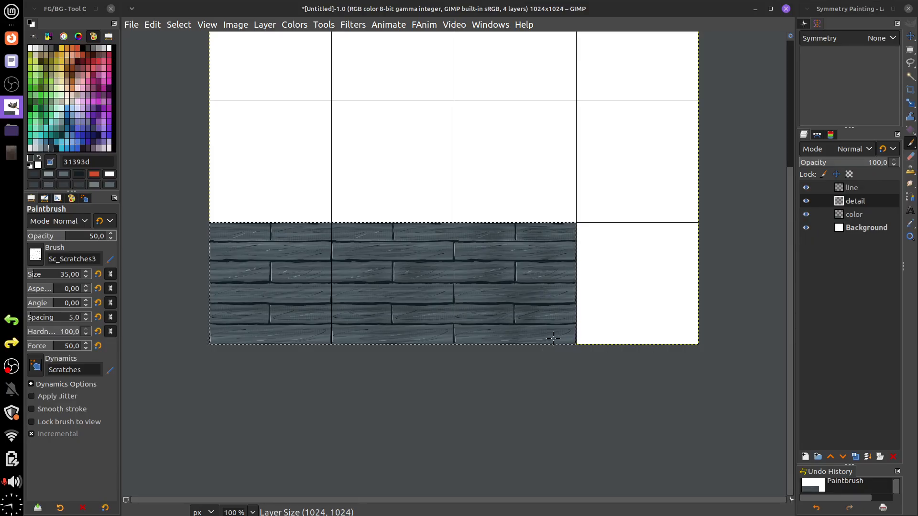
{"action": "left_click_drag", "start_coordinate": [547, 404], "coordinate": [580, 448]}
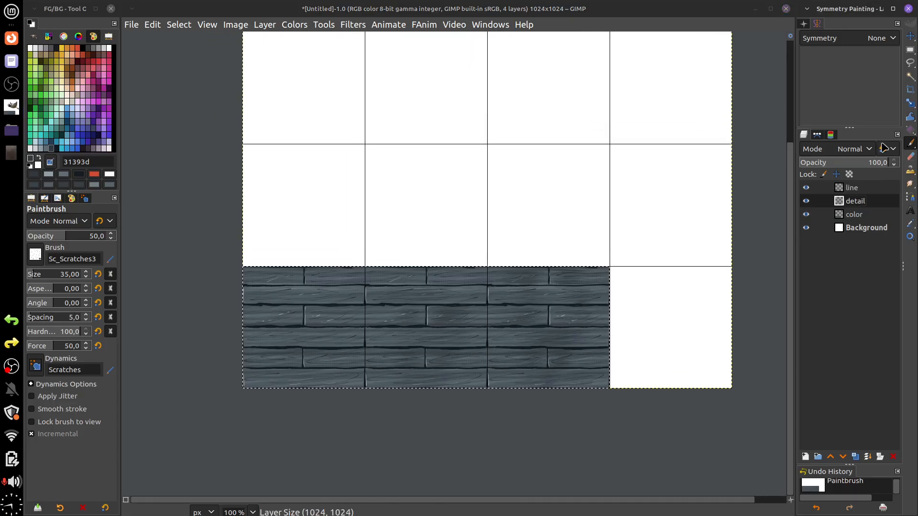
- Turn on grid snapping and make a rectangular selection of 768 × 512 px at position 0, 256, directly above the plank strip
{"action": "left_click", "coordinate": [913, 53]}
{"action": "left_click_drag", "start_coordinate": [402, 181], "coordinate": [408, 243]}
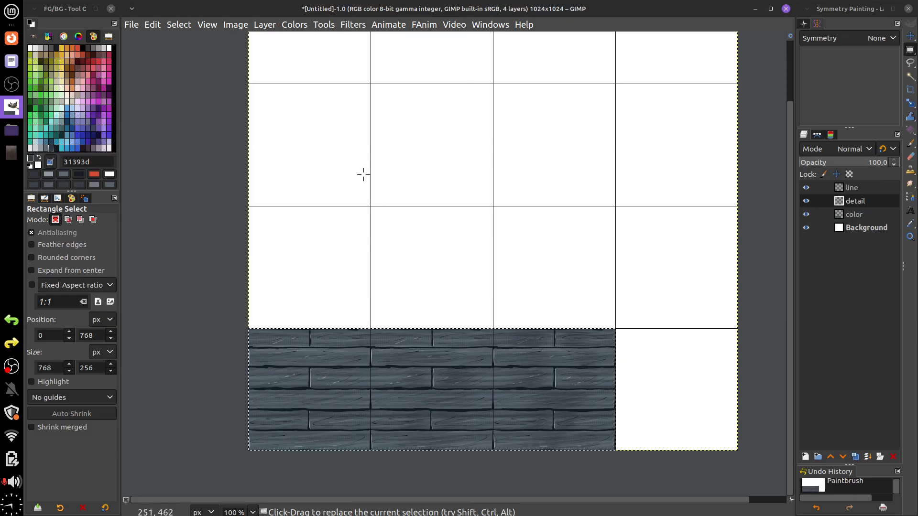
{"action": "left_click_drag", "start_coordinate": [306, 132], "coordinate": [576, 299]}
{"action": "left_click_drag", "start_coordinate": [504, 144], "coordinate": [440, 133]}
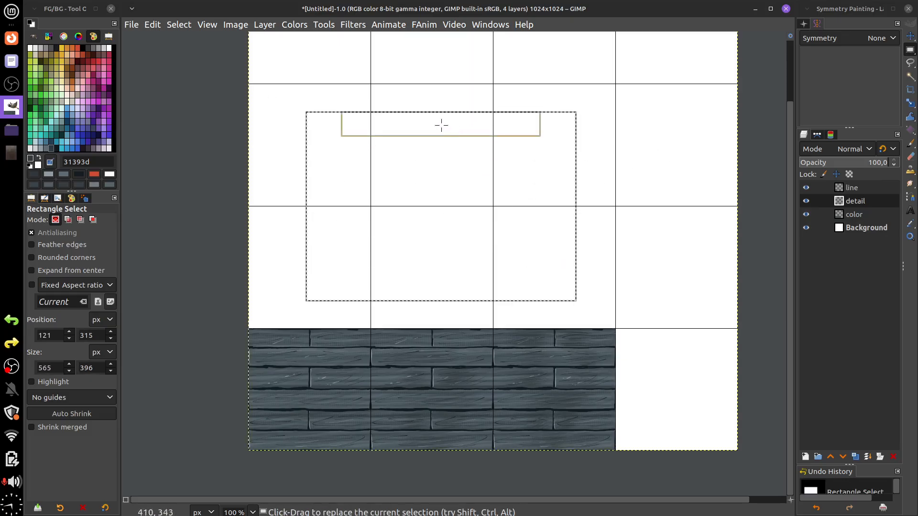
{"action": "left_click", "coordinate": [209, 25]}
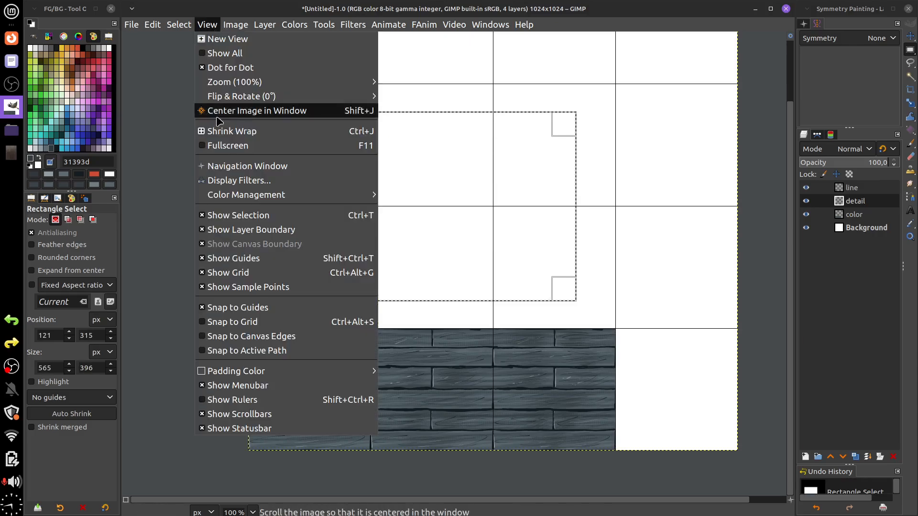
{"action": "left_click", "coordinate": [264, 327]}
{"action": "left_click_drag", "start_coordinate": [338, 244], "coordinate": [250, 230]}
{"action": "left_click_drag", "start_coordinate": [395, 129], "coordinate": [417, 102]}
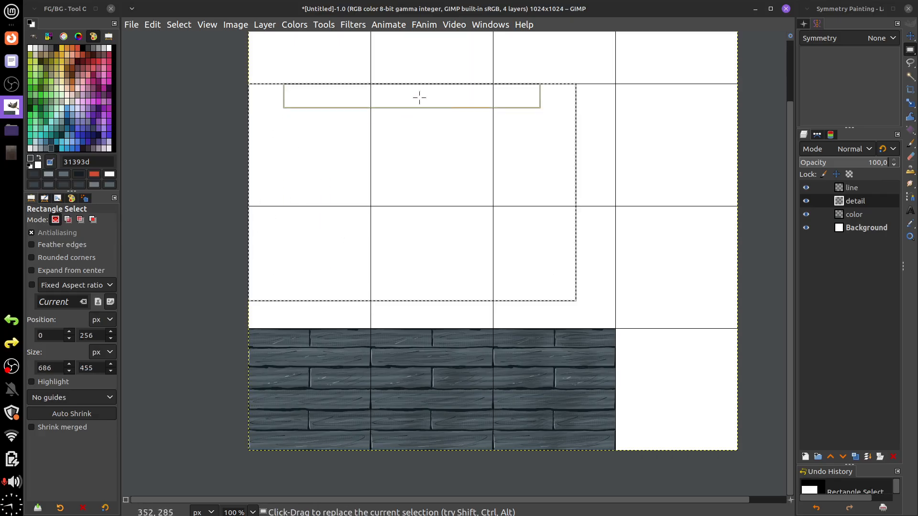
{"action": "left_click_drag", "start_coordinate": [561, 185], "coordinate": [599, 196]}
{"action": "left_click_drag", "start_coordinate": [486, 285], "coordinate": [483, 304]}
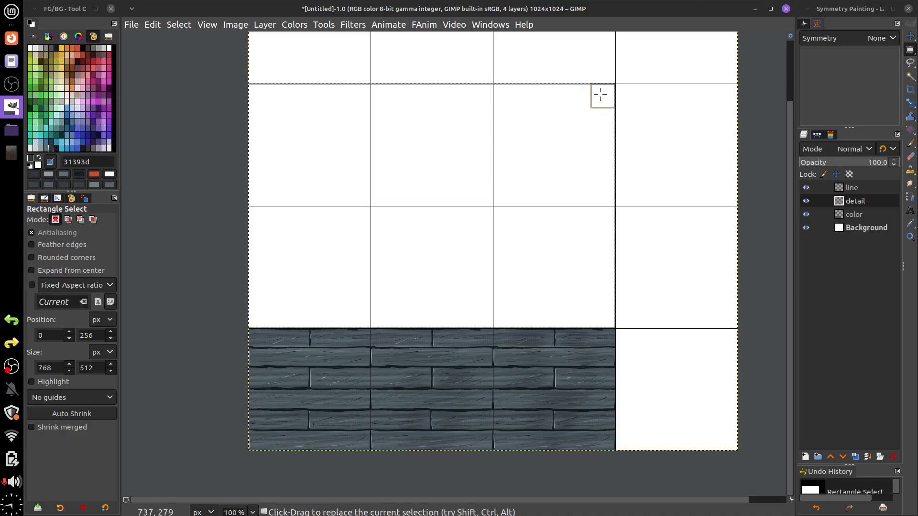
- Shrink the selection to a 256 px high row and view runner-test.png from the home folder as a layout reference
{"action": "left_click_drag", "start_coordinate": [600, 92], "coordinate": [586, 210]}
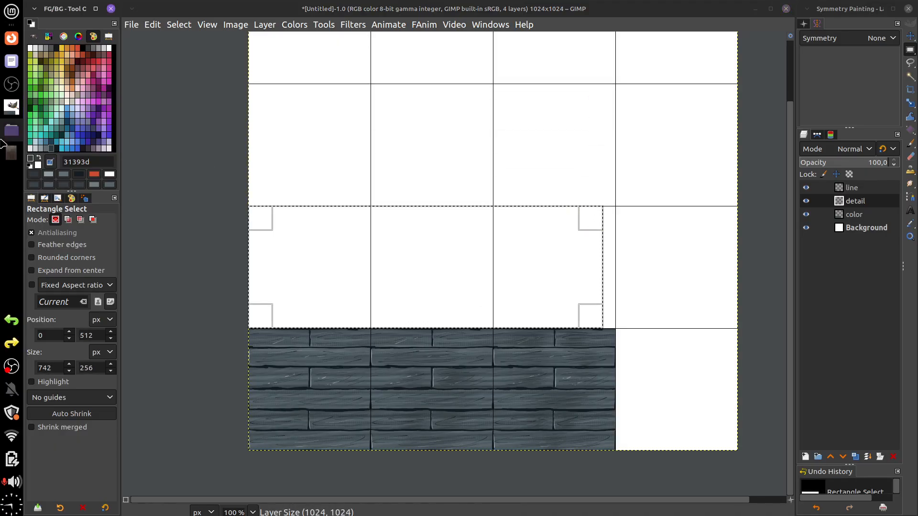
{"action": "left_click", "coordinate": [12, 130]}
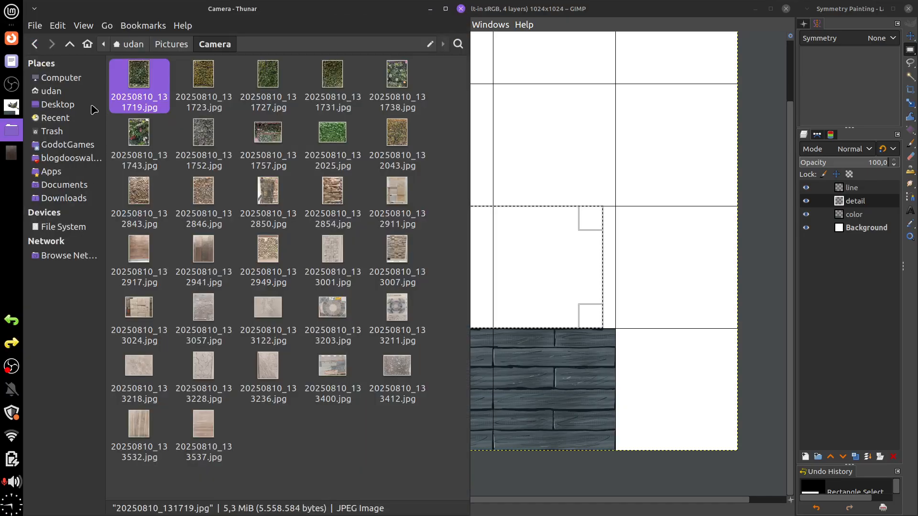
{"action": "left_click", "coordinate": [120, 48]}
{"action": "double_click", "coordinate": [280, 282]}
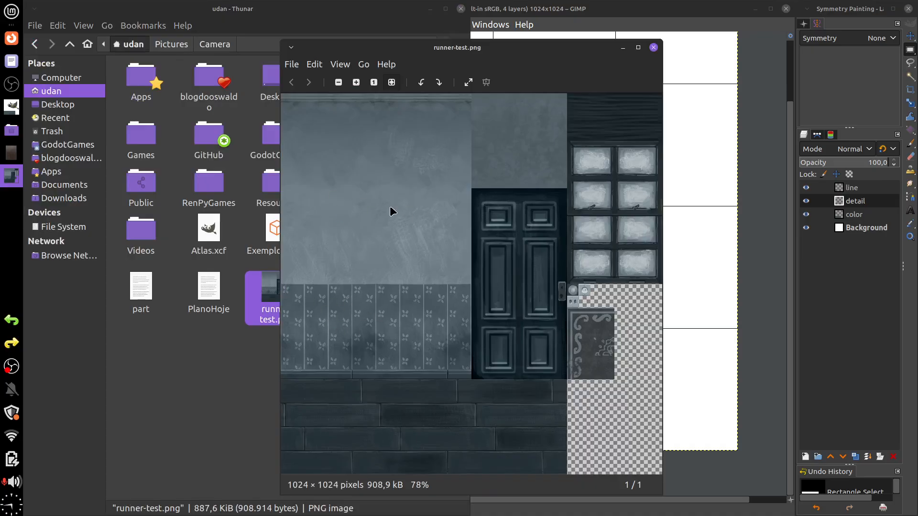
{"action": "left_click", "coordinate": [566, 29]}
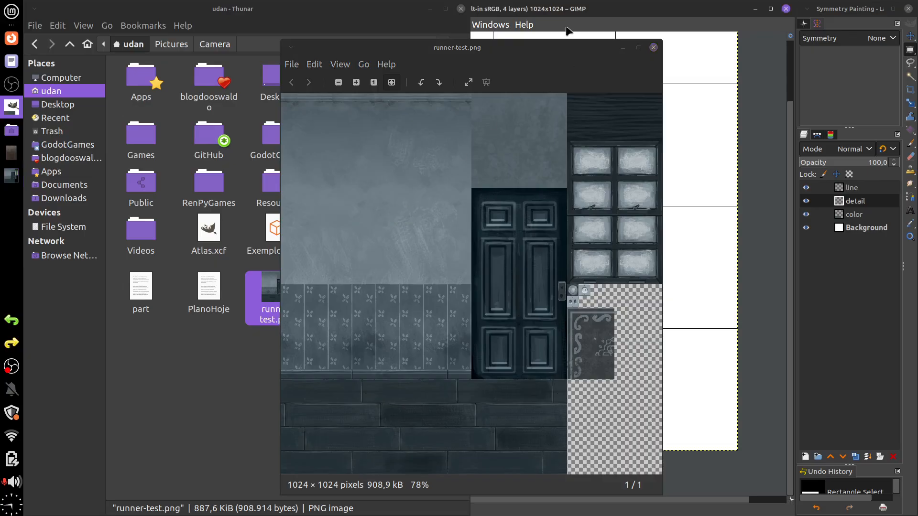
{"action": "left_click", "coordinate": [623, 47]}
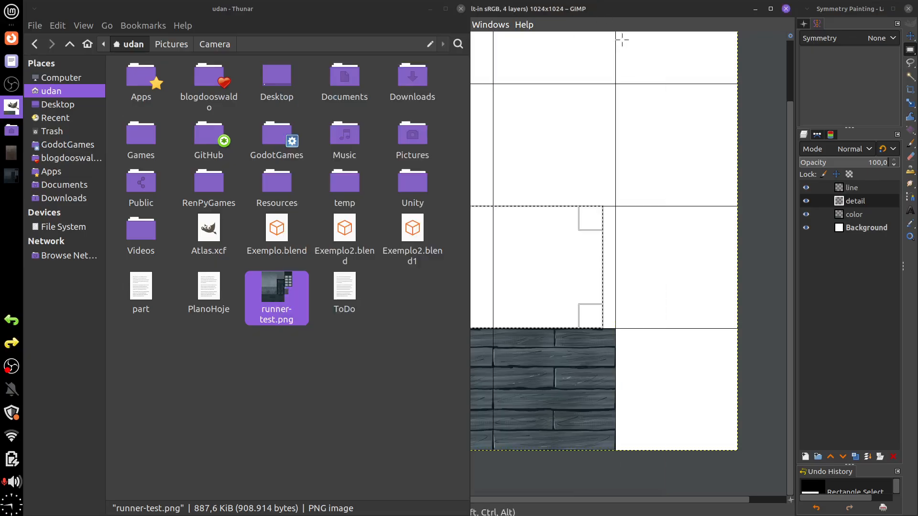
- Return to GIMP and extend the selection to 768 × 512 px at position 0, 256
{"action": "left_click", "coordinate": [623, 8]}
{"action": "left_click_drag", "start_coordinate": [591, 227], "coordinate": [599, 102]}
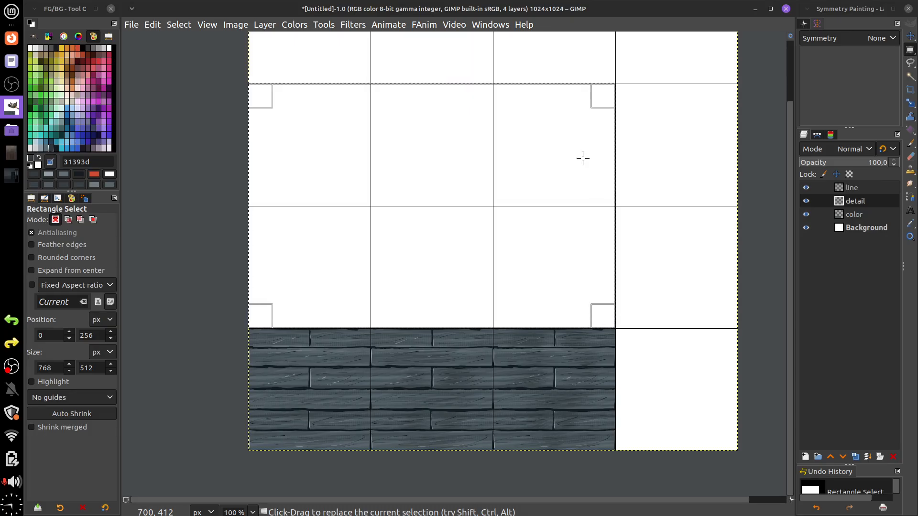
{"action": "left_click_drag", "start_coordinate": [606, 200], "coordinate": [592, 227]}
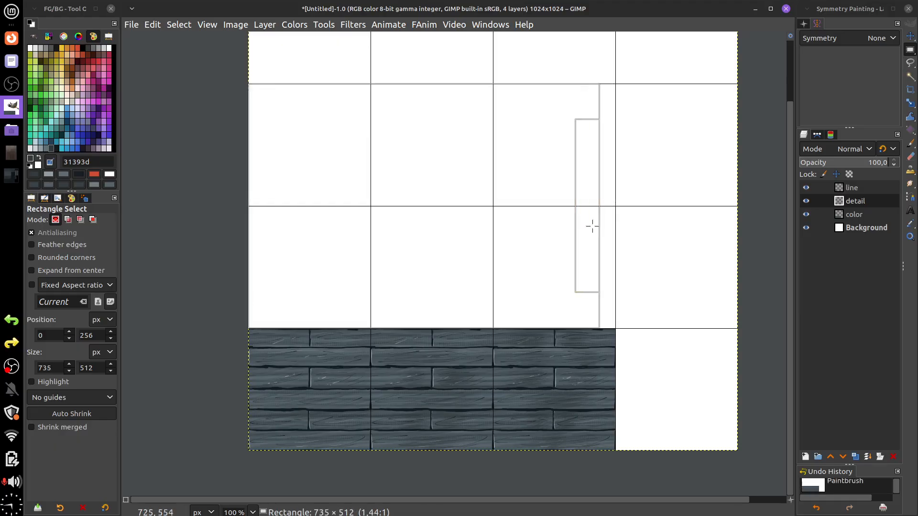
{"action": "mouse_move", "coordinate": [273, 247]}
{"action": "left_mouse_down"}
{"action": "mouse_move", "coordinate": [285, 247]}
{"action": "mouse_move", "coordinate": [258, 238]}
{"action": "left_mouse_up"}
{"action": "left_click", "coordinate": [340, 195]}
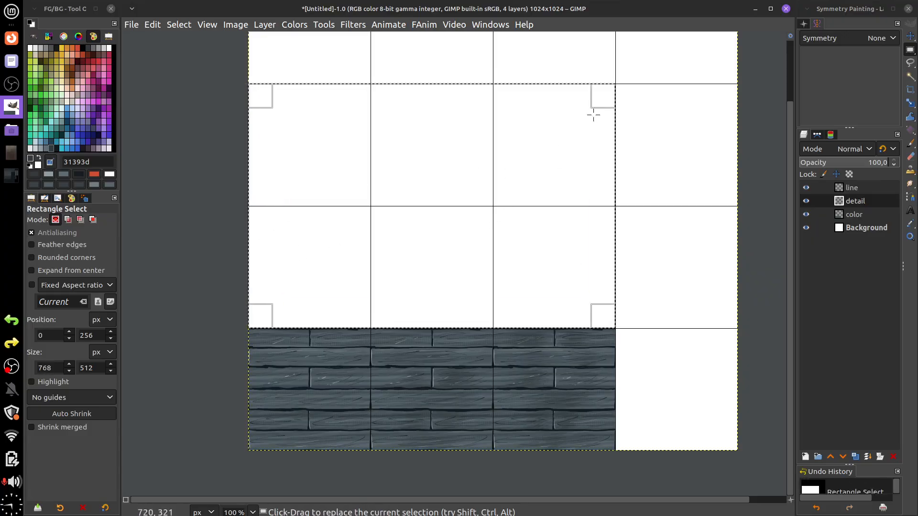
{"action": "key", "text": "ctrl+z"}
{"action": "left_click", "coordinate": [605, 190]}
- Set the symmetry painting to Tiling with 256 px intervals and turn off grid snapping
{"action": "left_click", "coordinate": [879, 39]}
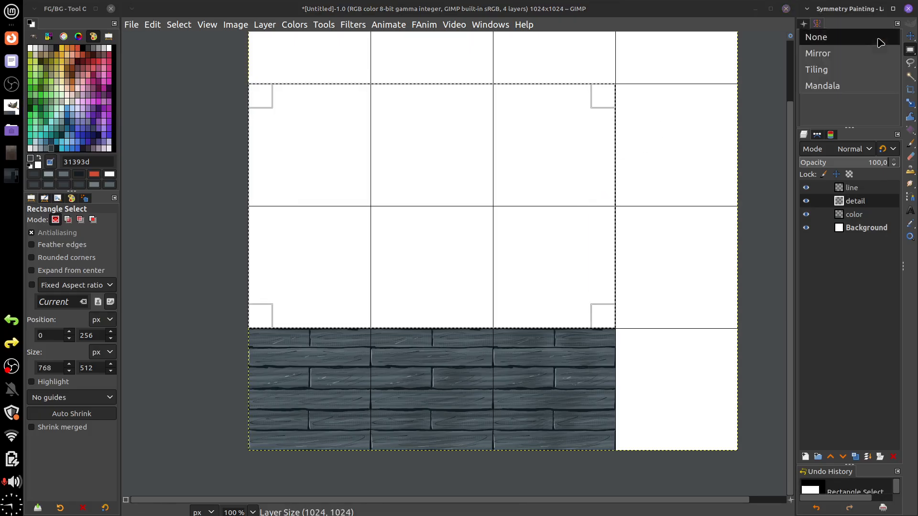
{"action": "left_click", "coordinate": [878, 38]}
{"action": "left_click", "coordinate": [876, 41]}
{"action": "left_click", "coordinate": [865, 70]}
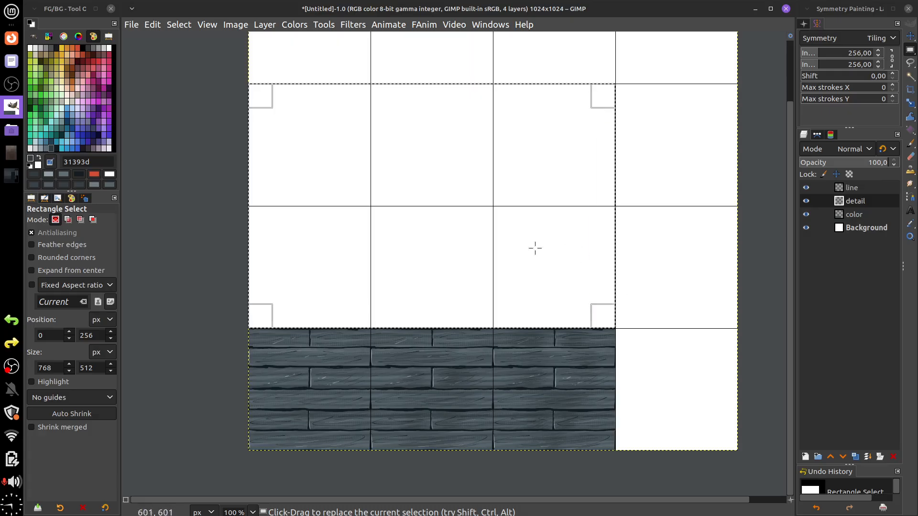
{"action": "left_click", "coordinate": [212, 26]}
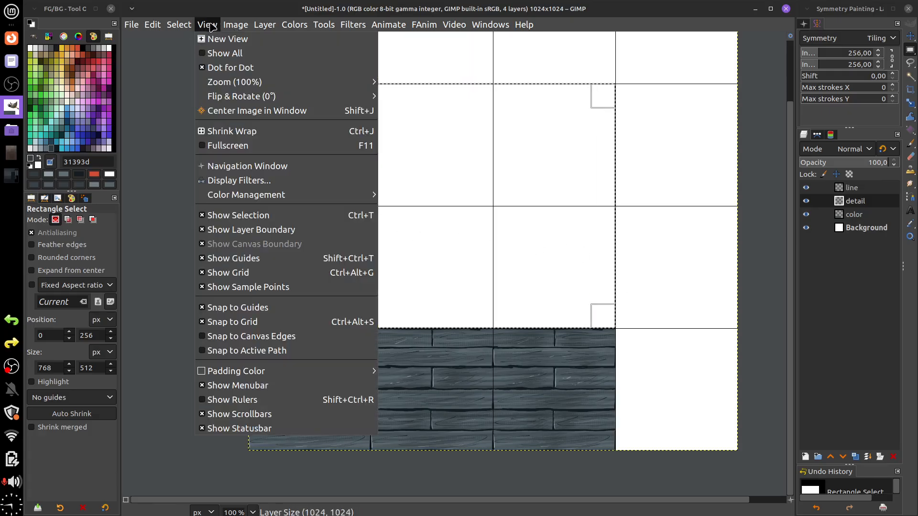
{"action": "left_click", "coordinate": [260, 323]}
- Activate the line layer and set up the Ink tool with the dark color 141c20, undoing the test stroke
{"action": "left_click", "coordinate": [863, 187]}
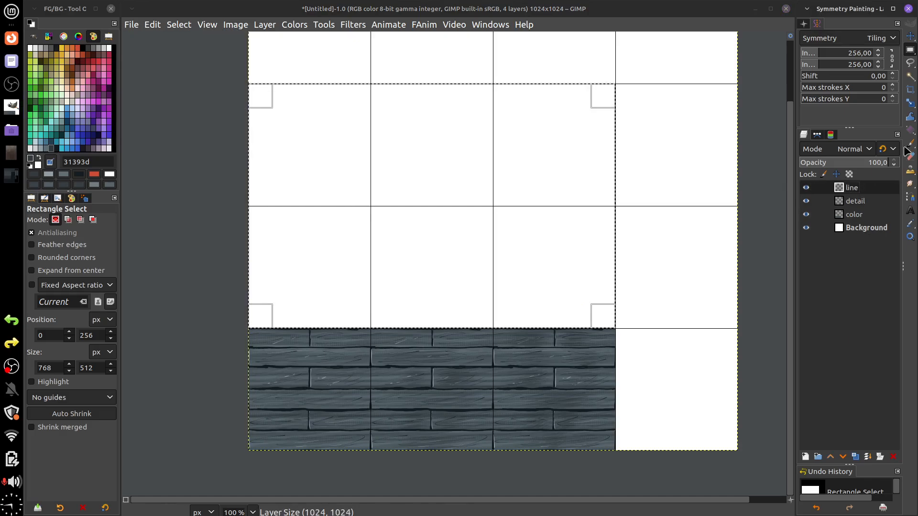
{"action": "mouse_move", "coordinate": [911, 143]}
{"action": "left_click", "coordinate": [830, 188]}
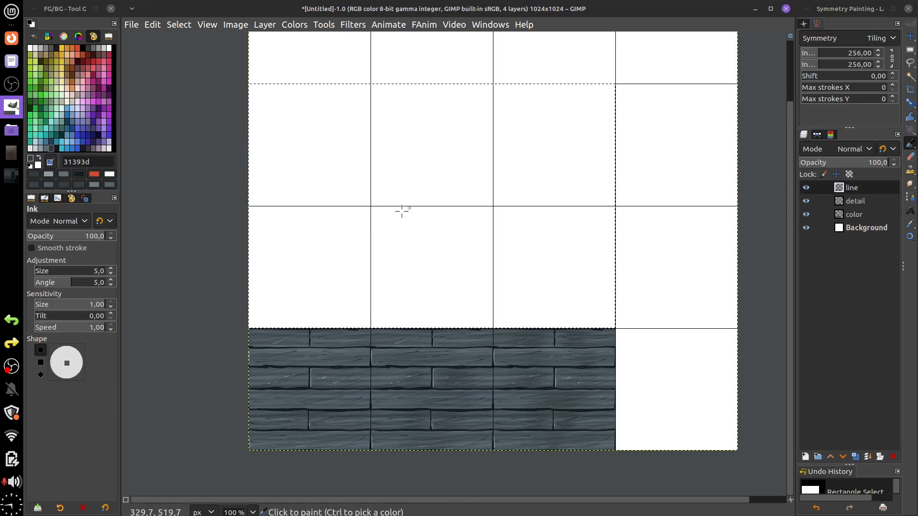
{"action": "left_click_drag", "start_coordinate": [357, 205], "coordinate": [488, 207]}
{"action": "key", "text": "ctrl+z"}
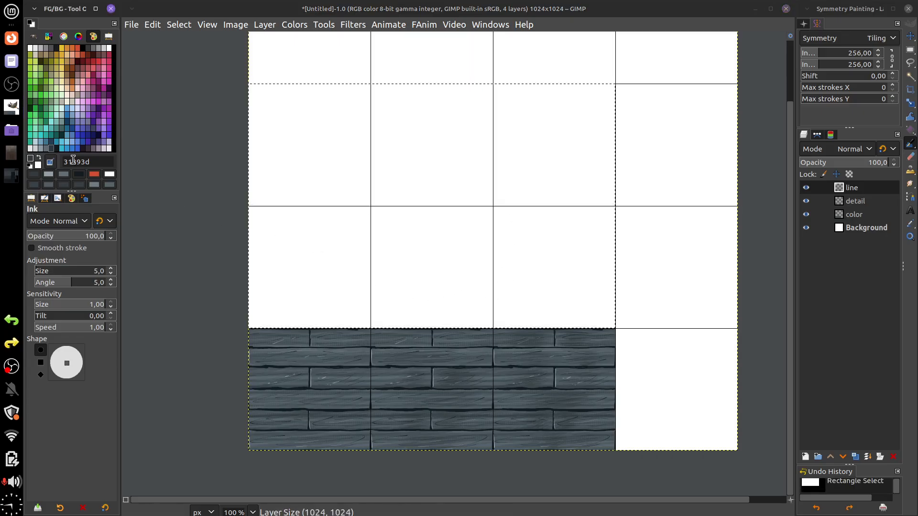
{"action": "left_click", "coordinate": [57, 148]}
- Draw thin straight outlines for two staggered block rows in the tile, with the lower row's vertical joint near its middle
{"action": "left_click_drag", "start_coordinate": [483, 251], "coordinate": [519, 300]}
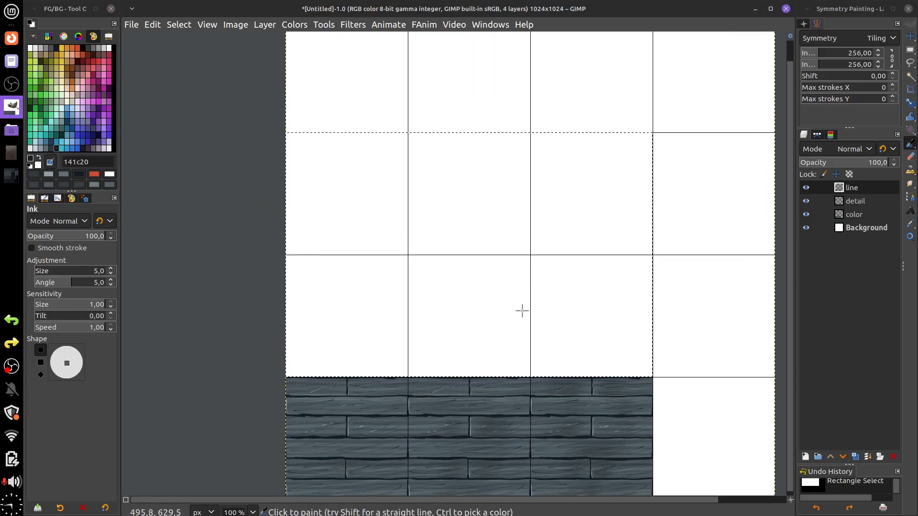
{"action": "scroll", "coordinate": [523, 311], "scroll_direction": "up", "scroll_amount": 2}
{"action": "left_click_drag", "start_coordinate": [395, 272], "coordinate": [645, 368]}
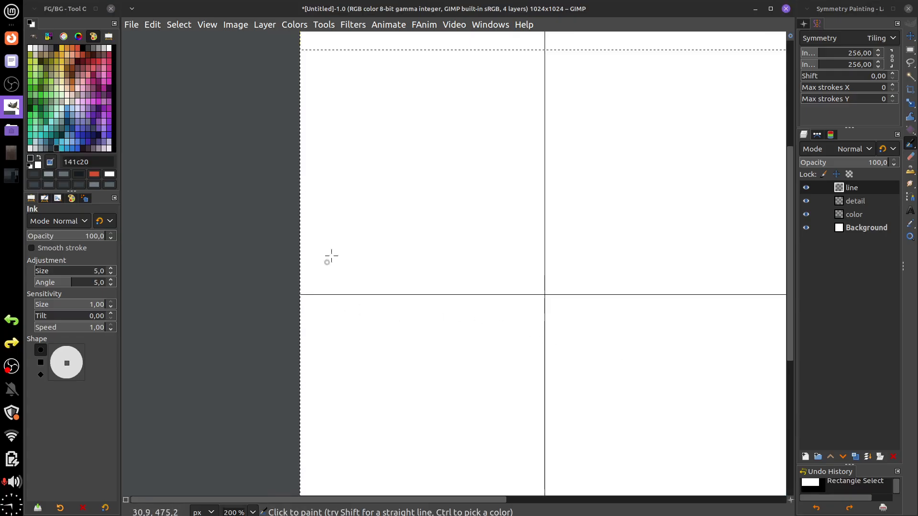
{"action": "left_click_drag", "start_coordinate": [370, 179], "coordinate": [343, 278]}
{"action": "left_click", "coordinate": [272, 147]}
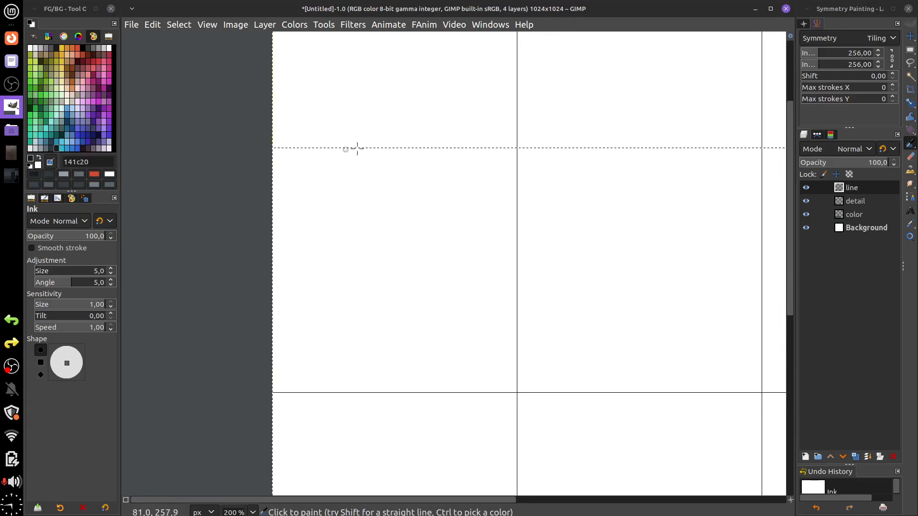
{"action": "left_click", "coordinate": [517, 148], "text": "shift"}
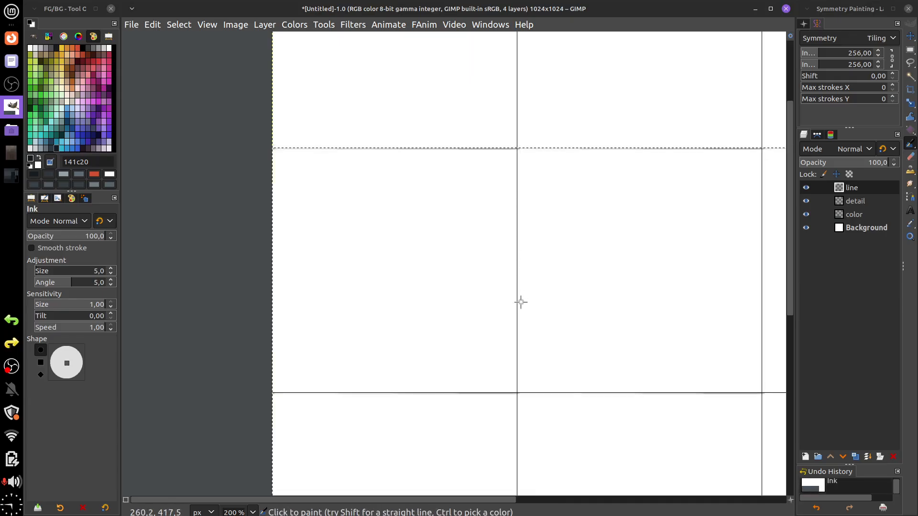
{"action": "left_click", "coordinate": [518, 277], "text": "shift"}
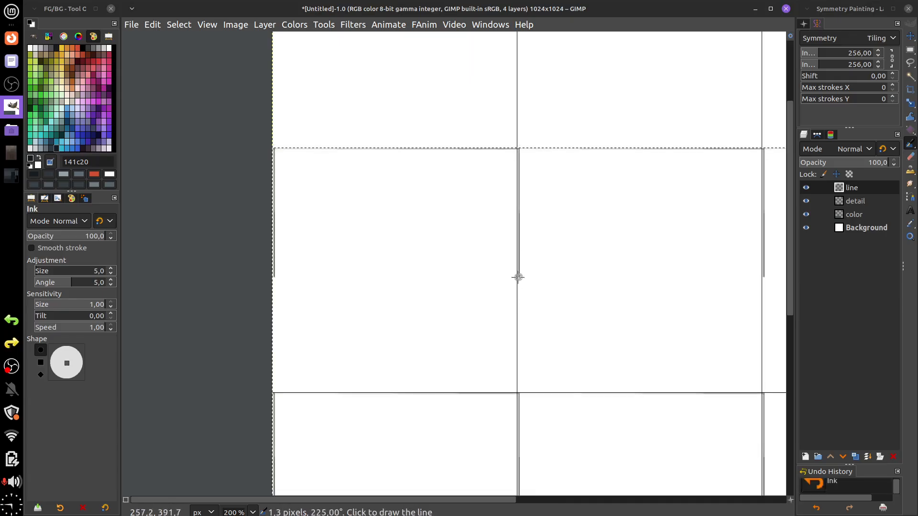
{"action": "left_click", "coordinate": [763, 276], "text": "shift"}
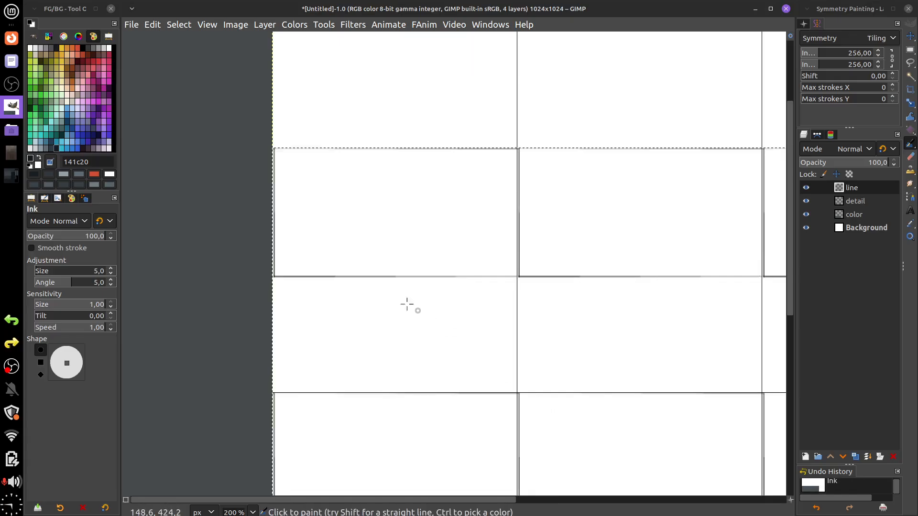
{"action": "left_click", "coordinate": [383, 278]}
{"action": "left_click", "coordinate": [384, 393], "text": "shift"}
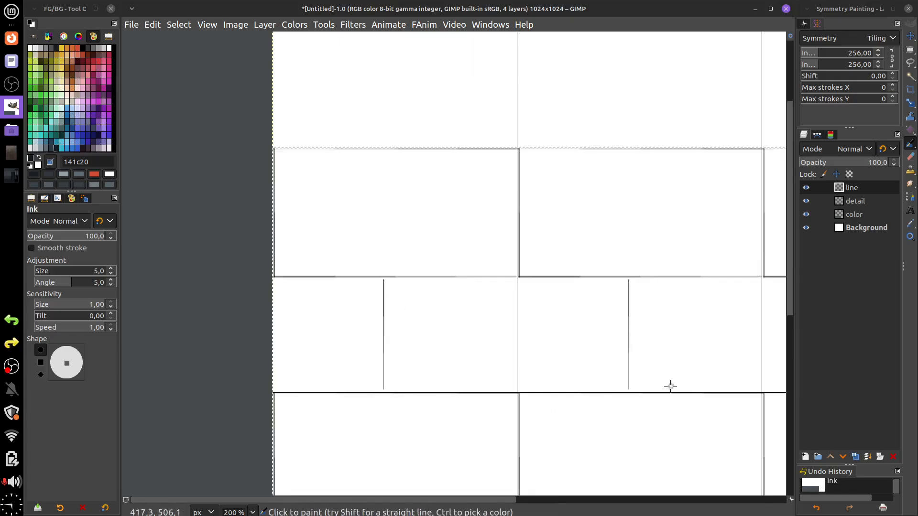
- Retrace the horizontal line between the two block rows and the upper row's vertical joint with heavier straight ink strokes
{"action": "scroll", "coordinate": [584, 318], "scroll_direction": "down", "scroll_amount": 5}
{"action": "scroll", "coordinate": [584, 319], "scroll_direction": "right", "scroll_amount": 2}
{"action": "mouse_move", "coordinate": [573, 383]}
{"action": "left_mouse_down"}
{"action": "mouse_move", "coordinate": [613, 324]}
{"action": "mouse_move", "coordinate": [591, 430]}
{"action": "left_mouse_up"}
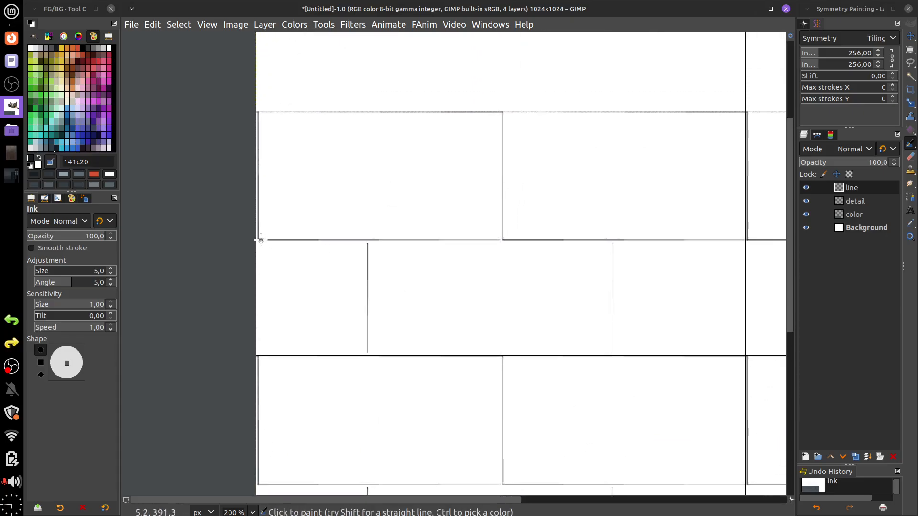
{"action": "left_click_drag", "start_coordinate": [260, 239], "coordinate": [273, 239]}
{"action": "left_click", "coordinate": [501, 240], "text": "shift"}
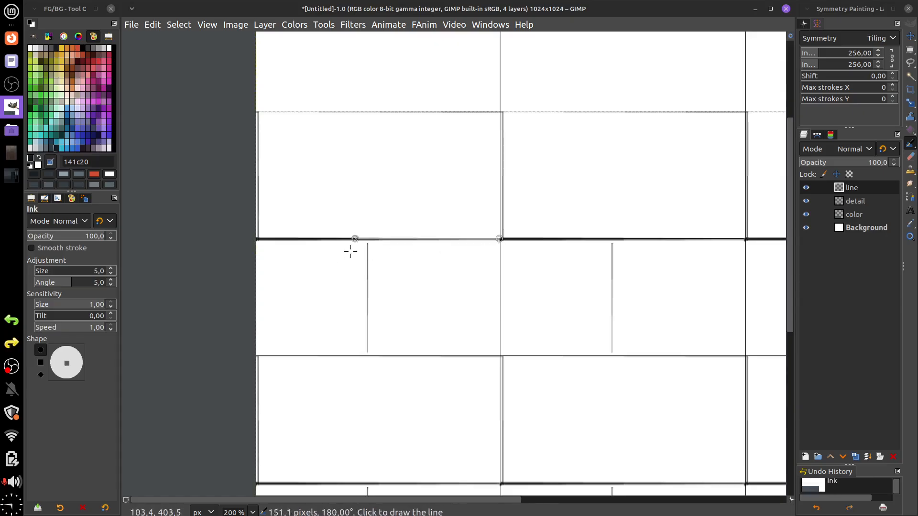
{"action": "left_click", "coordinate": [259, 239], "text": "shift"}
{"action": "left_click", "coordinate": [257, 114], "text": "shift"}
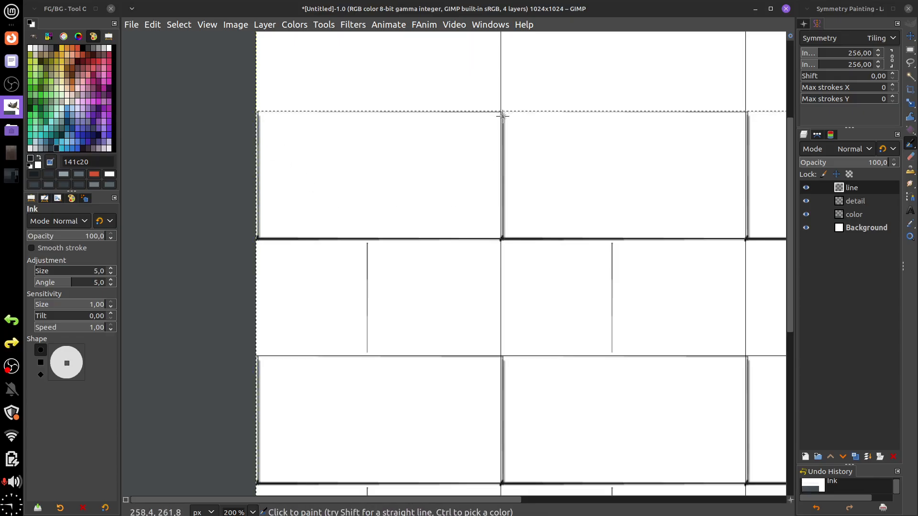
{"action": "left_click_drag", "start_coordinate": [502, 112], "coordinate": [502, 239]}
- Thicken the upper row's vertical joint at the tile boundary with a freehand ink stroke along its full height
{"action": "scroll", "coordinate": [543, 304], "scroll_direction": "up", "scroll_amount": 3}
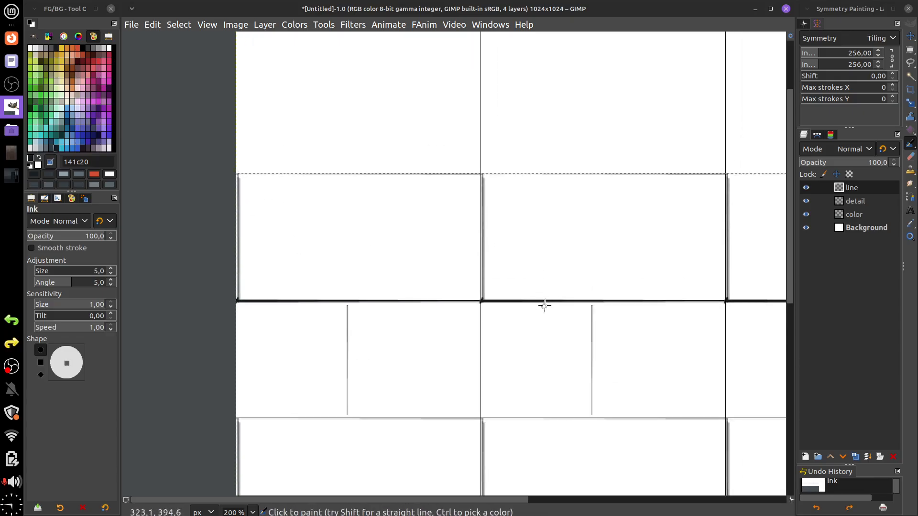
{"action": "scroll", "coordinate": [538, 302], "scroll_direction": "up", "scroll_amount": 1}
{"action": "left_click_drag", "start_coordinate": [444, 193], "coordinate": [534, 278]}
{"action": "scroll", "coordinate": [530, 289], "scroll_direction": "down", "scroll_amount": 1}
{"action": "left_click_drag", "start_coordinate": [530, 311], "coordinate": [517, 379]}
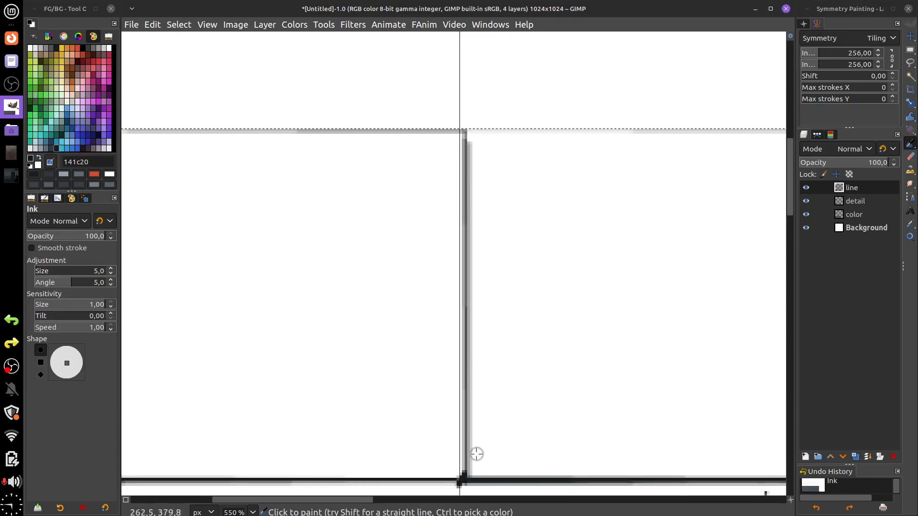
{"action": "left_click_drag", "start_coordinate": [466, 478], "coordinate": [464, 128]}
- Ink the upper block's top edge across the full tile width with uneven freehand strokes, undoing and redrawing the poor ones
{"action": "left_click_drag", "start_coordinate": [335, 301], "coordinate": [612, 329]}
{"action": "left_click_drag", "start_coordinate": [438, 267], "coordinate": [732, 324]}
{"action": "left_click_drag", "start_coordinate": [520, 298], "coordinate": [445, 307]}
{"action": "left_click_drag", "start_coordinate": [301, 228], "coordinate": [598, 230]}
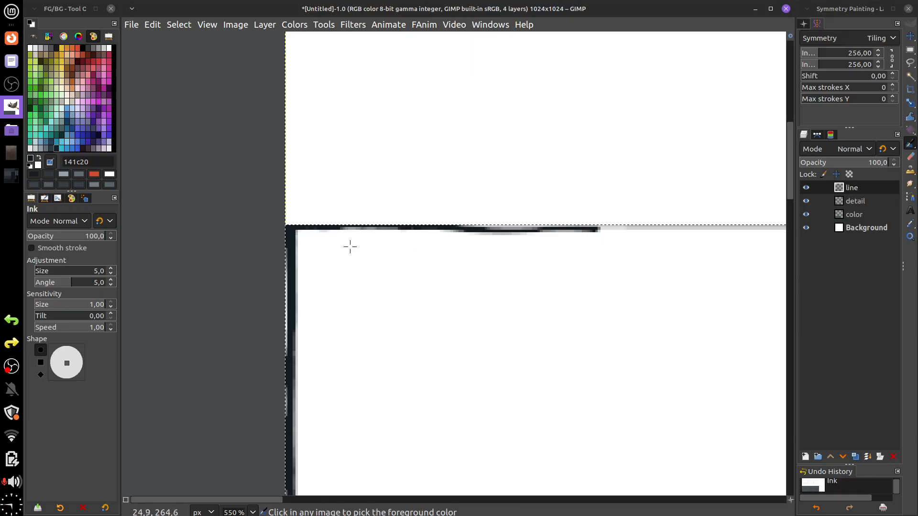
{"action": "key", "text": "ctrl+z"}
{"action": "left_click_drag", "start_coordinate": [298, 228], "coordinate": [664, 227]}
{"action": "left_click_drag", "start_coordinate": [641, 267], "coordinate": [441, 286]}
{"action": "left_click_drag", "start_coordinate": [262, 239], "coordinate": [460, 247]}
{"action": "key", "text": "ctrl+z"}
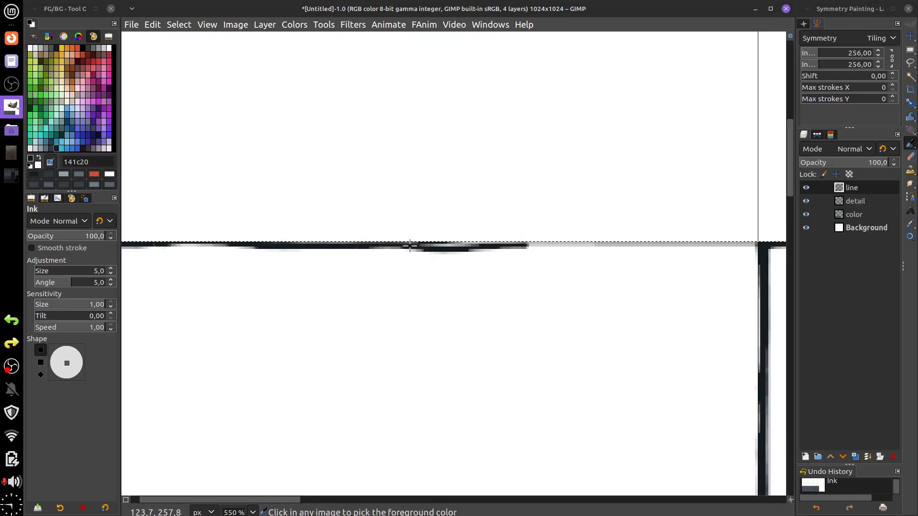
{"action": "left_click_drag", "start_coordinate": [402, 243], "coordinate": [759, 244]}
- Ink the vertical joint of the lower block row freehand, from the middle horizontal line down to the tile's lower edge
{"action": "mouse_move", "coordinate": [489, 356]}
{"action": "left_mouse_down"}
{"action": "mouse_move", "coordinate": [656, 127]}
{"action": "mouse_move", "coordinate": [570, 299]}
{"action": "left_mouse_up"}
{"action": "left_click_drag", "start_coordinate": [668, 330], "coordinate": [537, 203]}
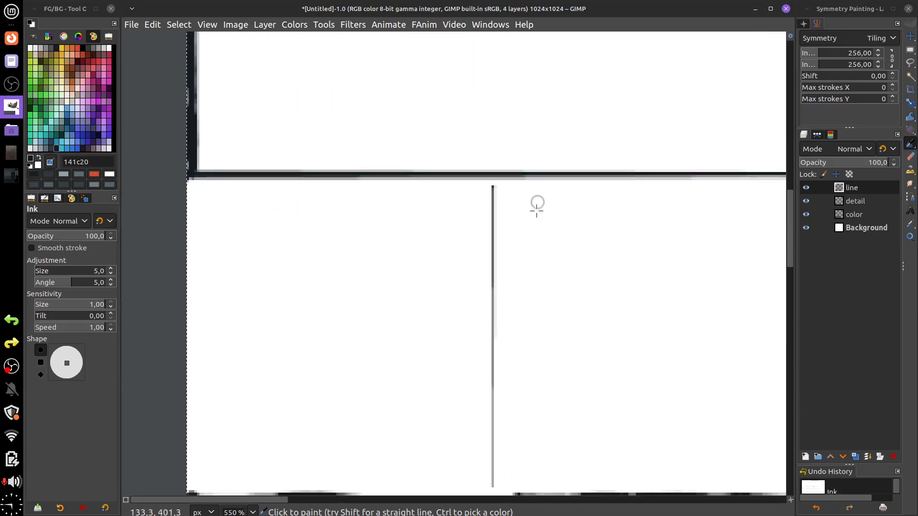
{"action": "left_click_drag", "start_coordinate": [539, 288], "coordinate": [523, 227]}
{"action": "left_click_drag", "start_coordinate": [482, 116], "coordinate": [475, 437]}
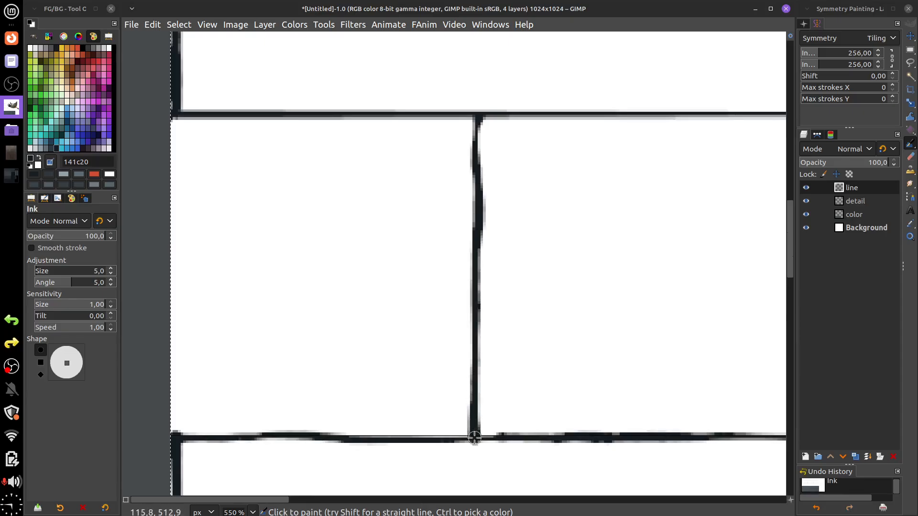
- Thicken the upper part of the lower block row's vertical joint with a freehand ink stroke up to the horizontal line
{"action": "left_click_drag", "start_coordinate": [475, 199], "coordinate": [477, 116]}
{"action": "left_click_drag", "start_coordinate": [625, 336], "coordinate": [564, 209]}
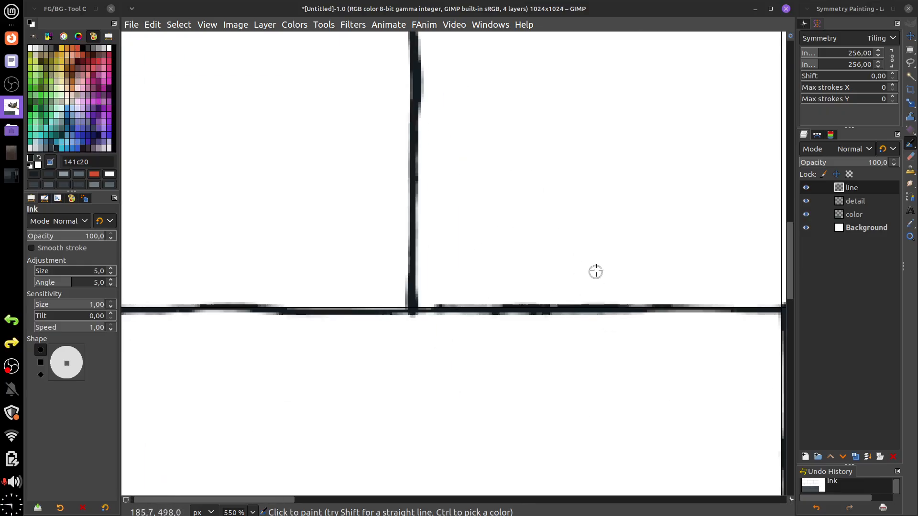
{"action": "scroll", "coordinate": [594, 271], "scroll_direction": "down", "scroll_amount": 2, "text": "ctrl"}
{"action": "scroll", "coordinate": [652, 344], "scroll_direction": "down", "scroll_amount": 2, "text": "ctrl"}
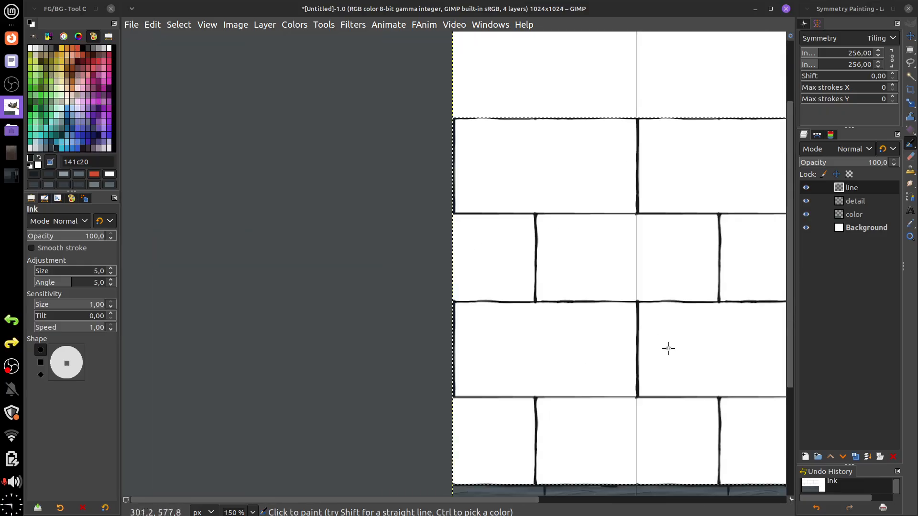
- Ink the horizontal line between the two block rows with heavier freehand strokes on both sides of the upper row's vertical joint
{"action": "left_click_drag", "start_coordinate": [697, 352], "coordinate": [553, 370]}
{"action": "left_click_drag", "start_coordinate": [520, 281], "coordinate": [544, 306]}
{"action": "scroll", "coordinate": [544, 305], "scroll_direction": "up", "scroll_amount": 1, "text": "ctrl"}
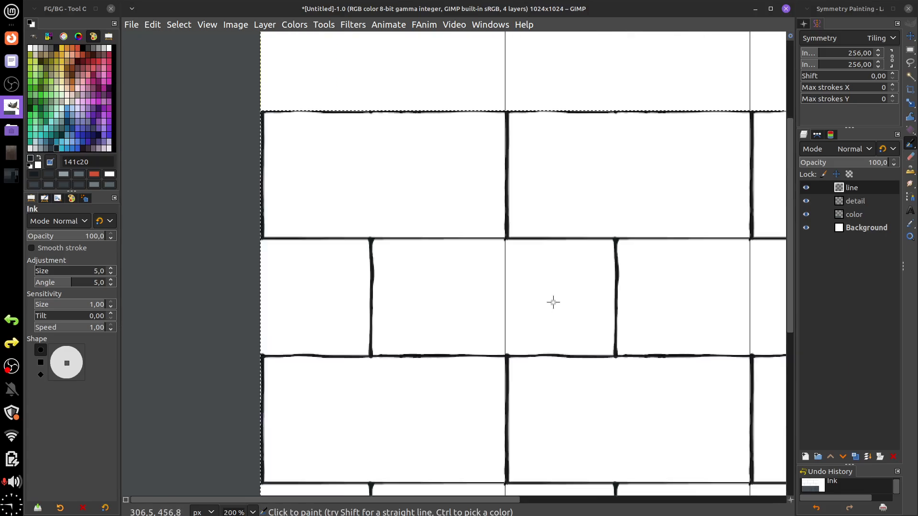
{"action": "scroll", "coordinate": [552, 301], "scroll_direction": "up", "scroll_amount": 2, "text": "ctrl"}
{"action": "scroll", "coordinate": [475, 254], "scroll_direction": "left", "scroll_amount": 2}
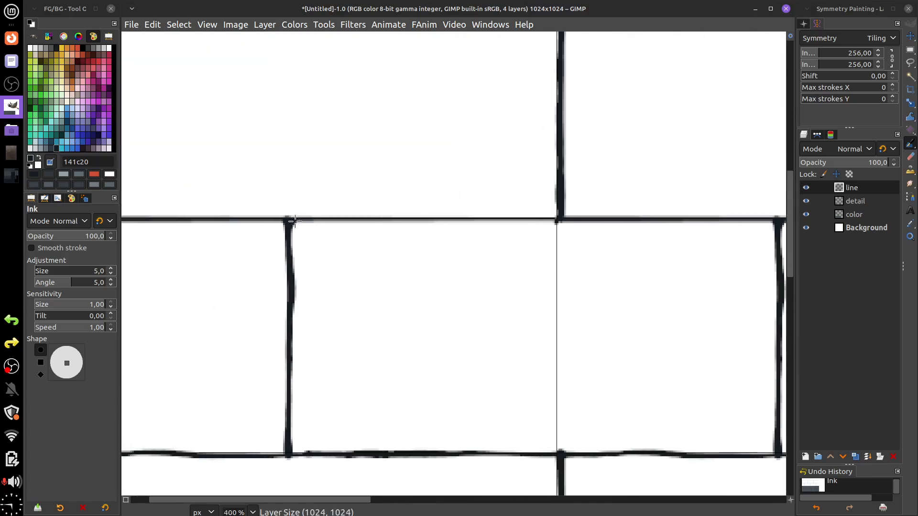
{"action": "left_click_drag", "start_coordinate": [293, 221], "coordinate": [570, 219]}
{"action": "scroll", "coordinate": [596, 300], "scroll_direction": "right", "scroll_amount": 4}
{"action": "scroll", "coordinate": [596, 299], "scroll_direction": "down", "scroll_amount": 1}
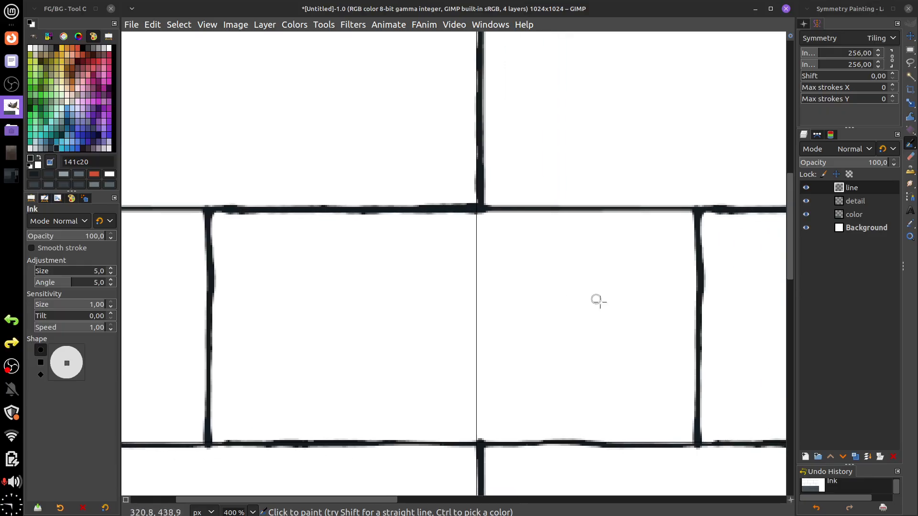
{"action": "left_click_drag", "start_coordinate": [454, 198], "coordinate": [680, 198]}
{"action": "scroll", "coordinate": [623, 268], "scroll_direction": "up", "scroll_amount": 2}
{"action": "scroll", "coordinate": [664, 293], "scroll_direction": "down", "scroll_amount": 5}
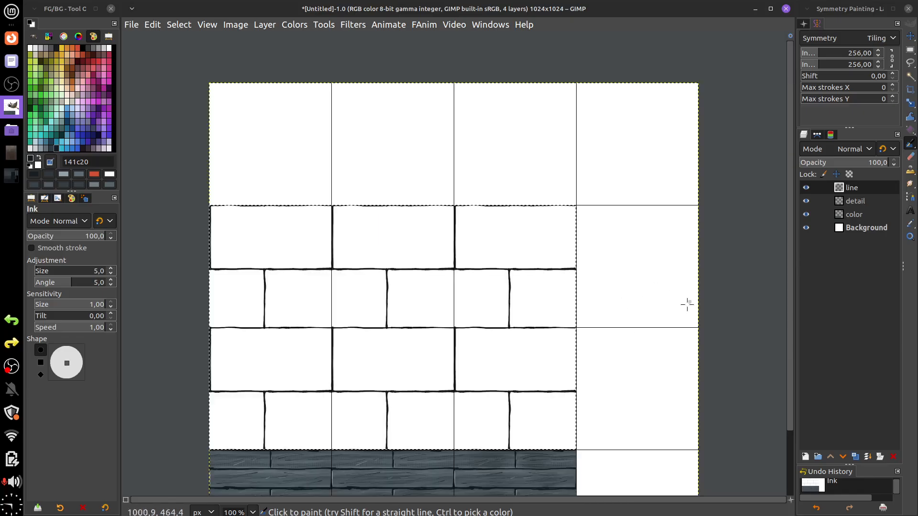
{"action": "left_click_drag", "start_coordinate": [508, 290], "coordinate": [559, 268]}
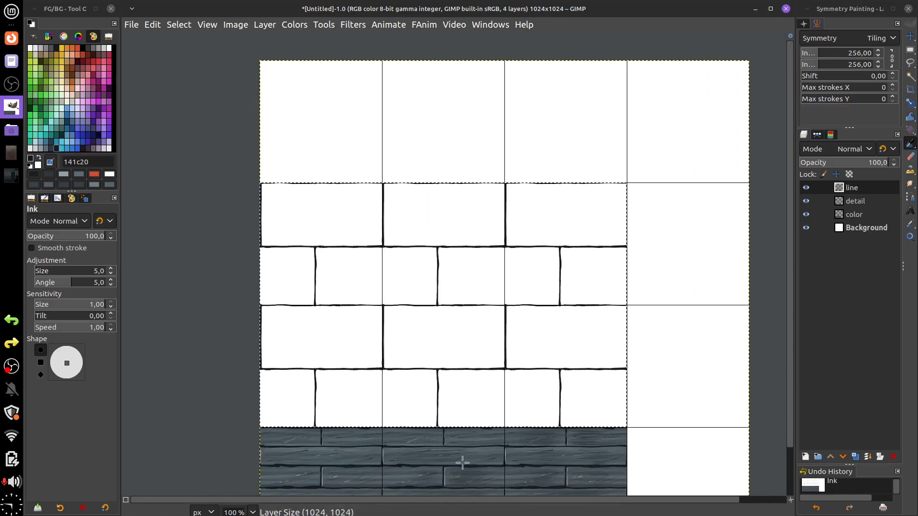
- Fill the selected block-wall area on the color layer with the dark slate foreground color 31393d
{"action": "left_click", "coordinate": [833, 228]}
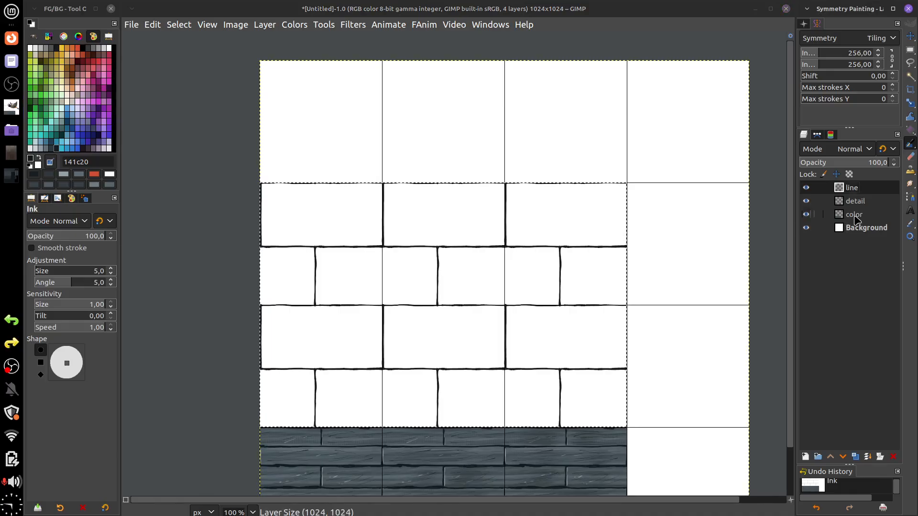
{"action": "left_click", "coordinate": [857, 217]}
{"action": "left_click", "coordinate": [58, 159]}
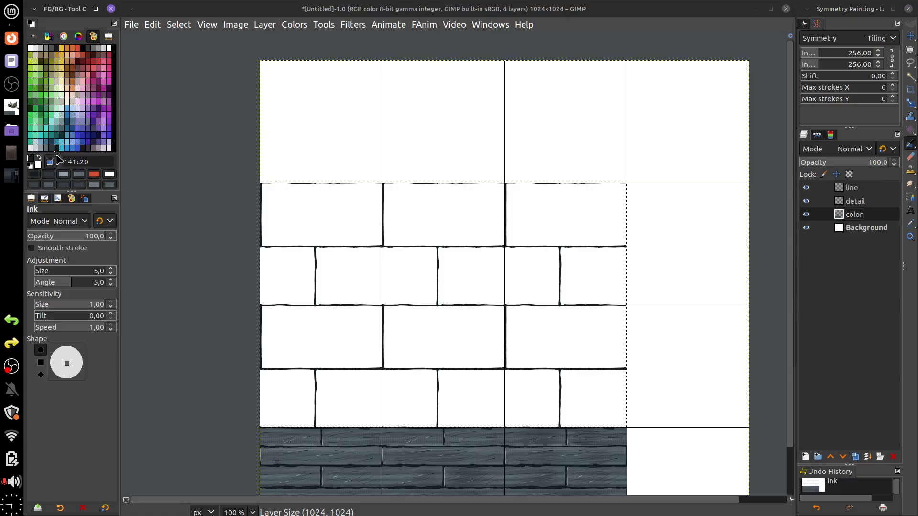
{"action": "left_click", "coordinate": [52, 149]}
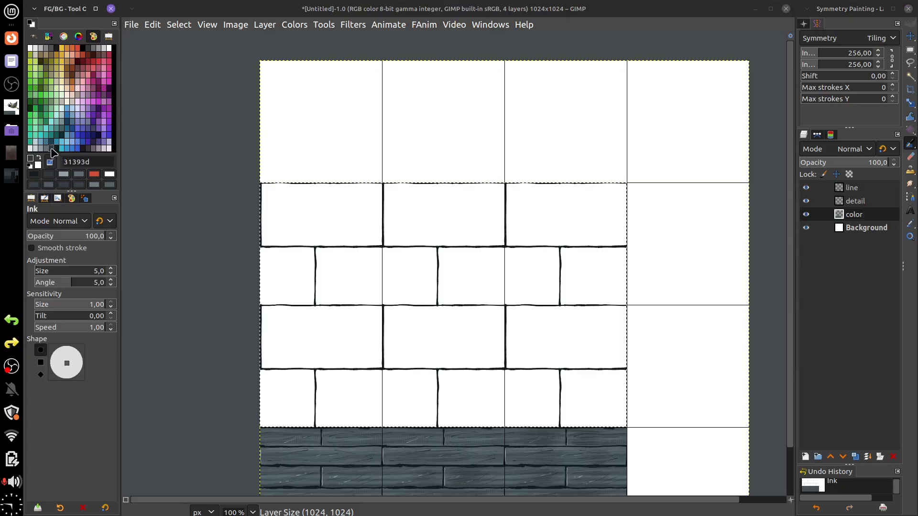
{"action": "left_click", "coordinate": [165, 70]}
{"action": "left_click", "coordinate": [153, 24]}
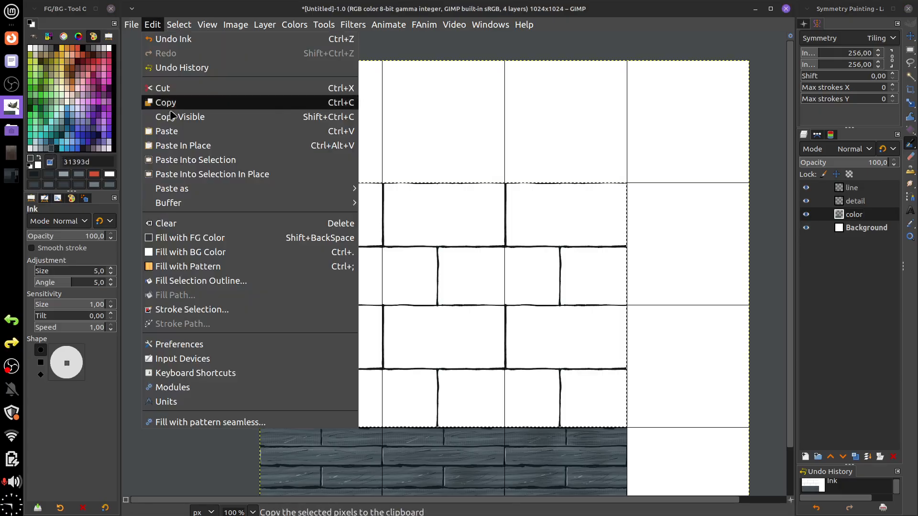
{"action": "left_click", "coordinate": [221, 239]}
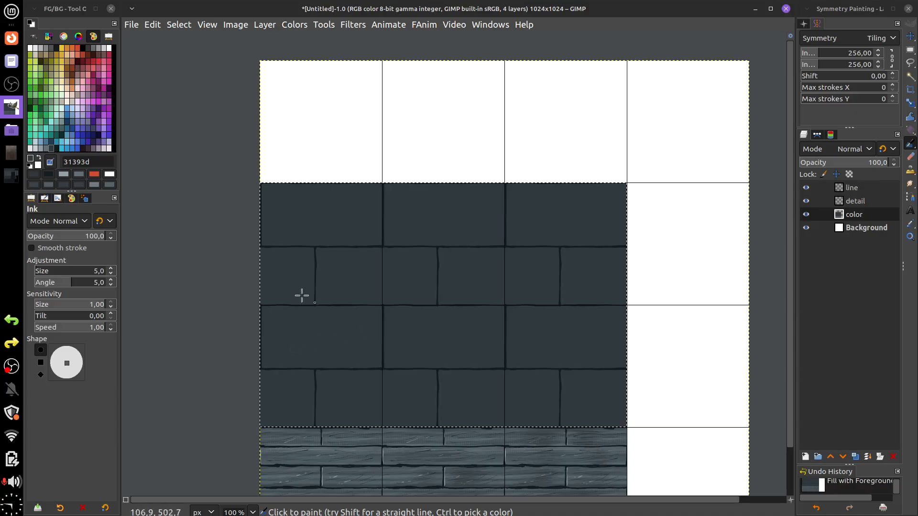
- Set the foreground color to 5e6d75 and switch to the Paintbrush with the 000DustRoughUdan preset
{"action": "left_click", "coordinate": [48, 149]}
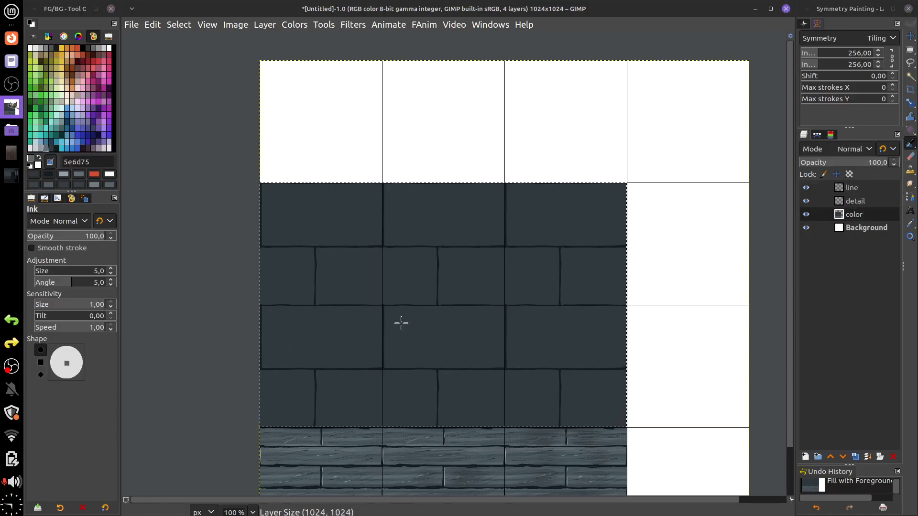
{"action": "left_click", "coordinate": [60, 508]}
{"action": "left_click", "coordinate": [162, 292]}
{"action": "mouse_move", "coordinate": [910, 143]}
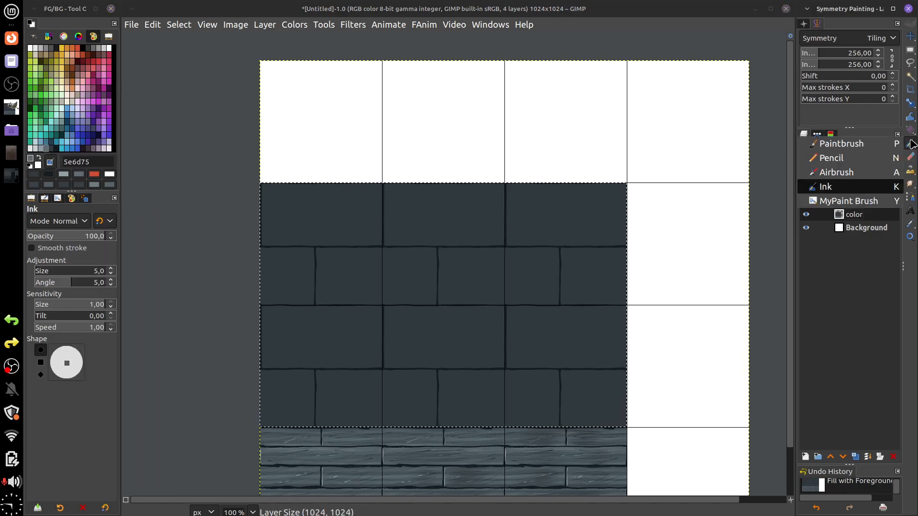
{"action": "left_click", "coordinate": [856, 144]}
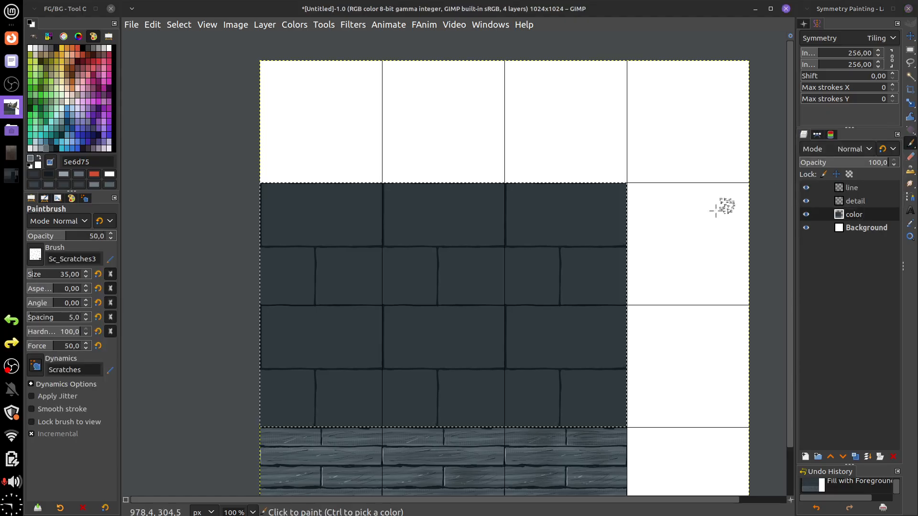
{"action": "left_click", "coordinate": [60, 507]}
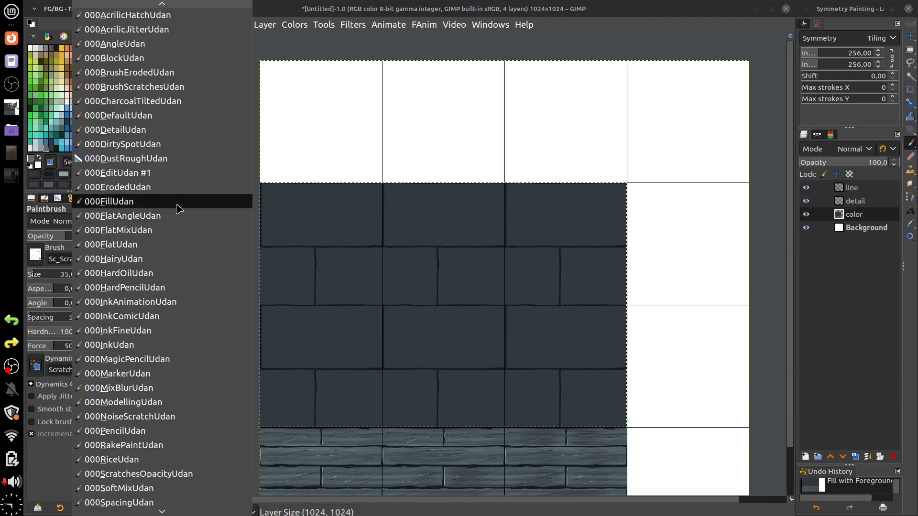
{"action": "left_click", "coordinate": [167, 159]}
- Paint mottled, rough stone tones across the wall blocks on the color layer with the 250-pixel S_Splats 2 brush
{"action": "left_click", "coordinate": [323, 244]}
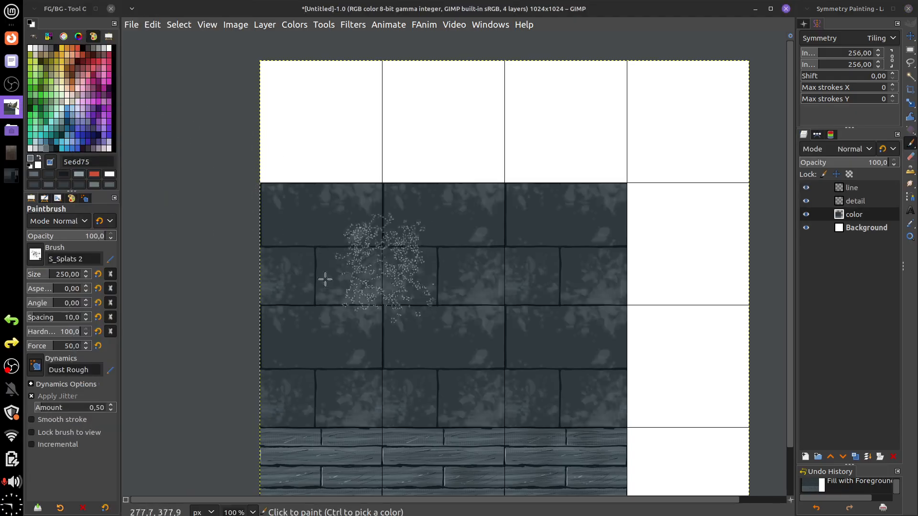
{"action": "left_click_drag", "start_coordinate": [532, 393], "coordinate": [547, 430]}
{"action": "key", "text": "ctrl+z"}
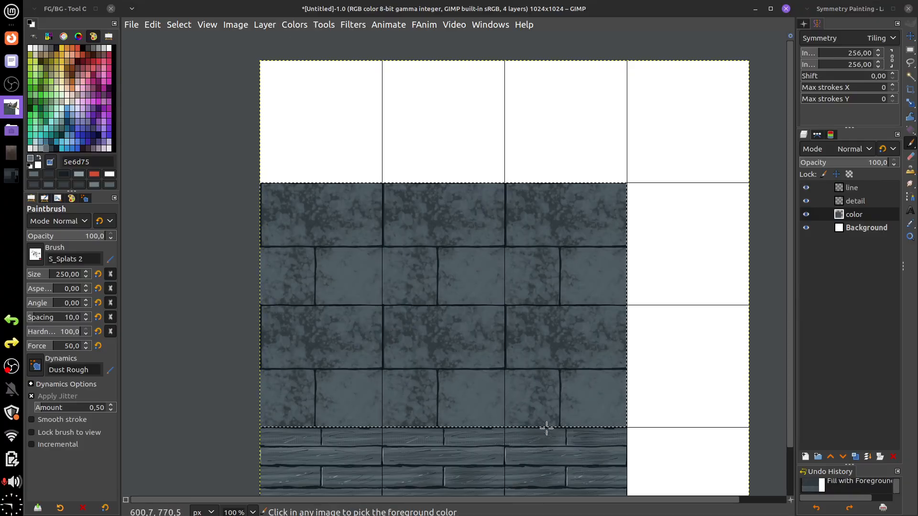
{"action": "mouse_move", "coordinate": [457, 349]}
{"action": "left_mouse_down"}
{"action": "mouse_move", "coordinate": [481, 328]}
{"action": "mouse_move", "coordinate": [493, 384]}
{"action": "left_mouse_up"}
{"action": "left_click_drag", "start_coordinate": [417, 355], "coordinate": [468, 294]}
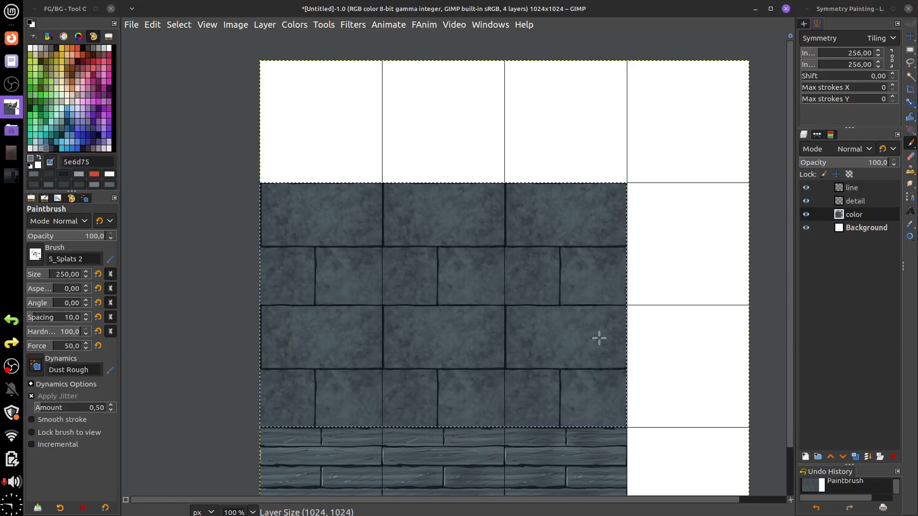
{"action": "scroll", "coordinate": [562, 305], "scroll_direction": "up", "scroll_amount": 2}
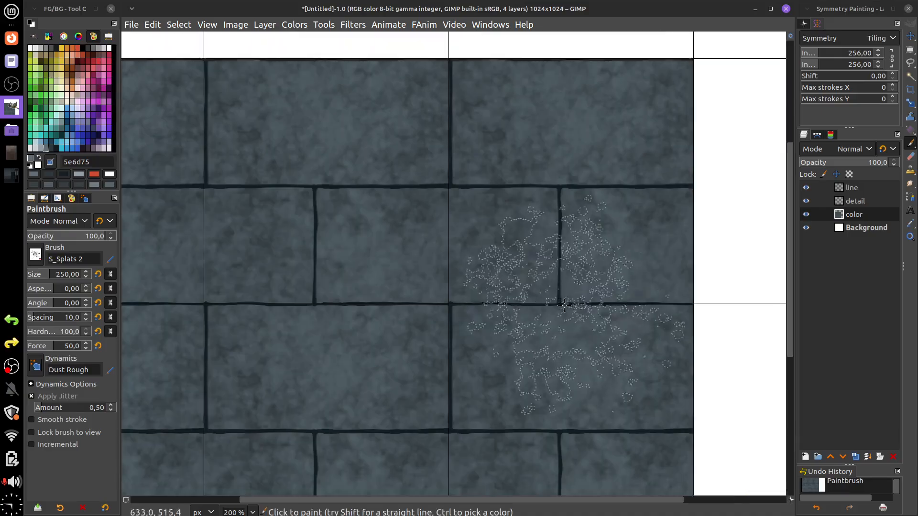
{"action": "left_click_drag", "start_coordinate": [510, 313], "coordinate": [516, 316]}
{"action": "scroll", "coordinate": [538, 328], "scroll_direction": "up", "scroll_amount": 3}
{"action": "scroll", "coordinate": [630, 304], "scroll_direction": "left", "scroll_amount": 4}
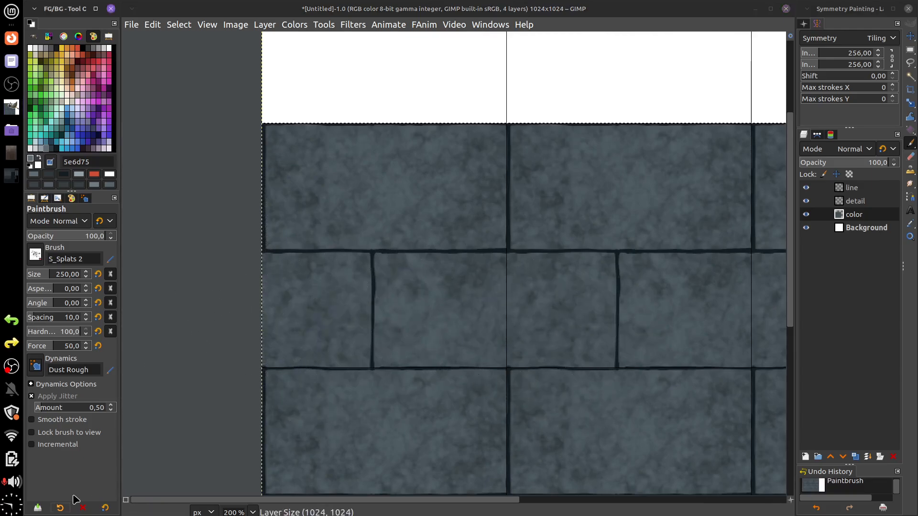
- Open the list of saved Paintbrush presets
{"action": "left_click", "coordinate": [61, 506]}
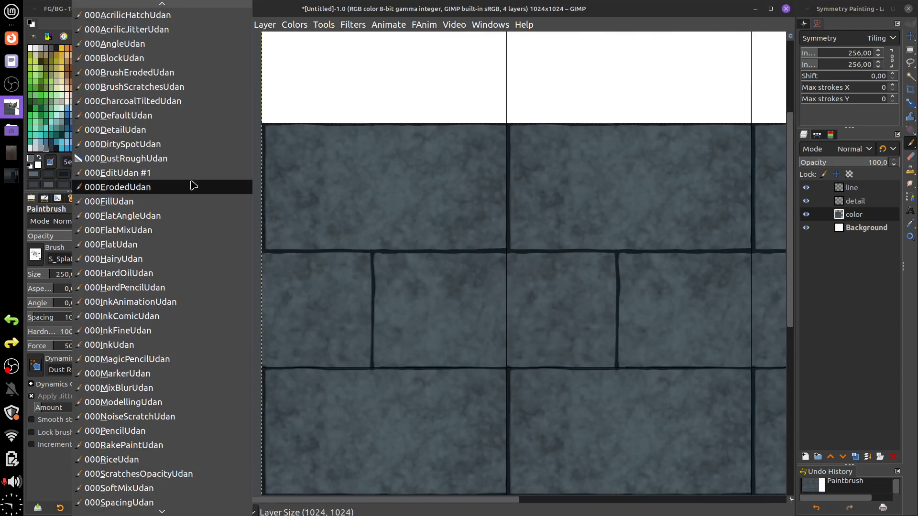
- Load the 000DefaultUdan paintbrush preset, choose light grey 909fa6 as the foreground colour, and undo a test stroke on the first brick
{"action": "left_click", "coordinate": [177, 116]}
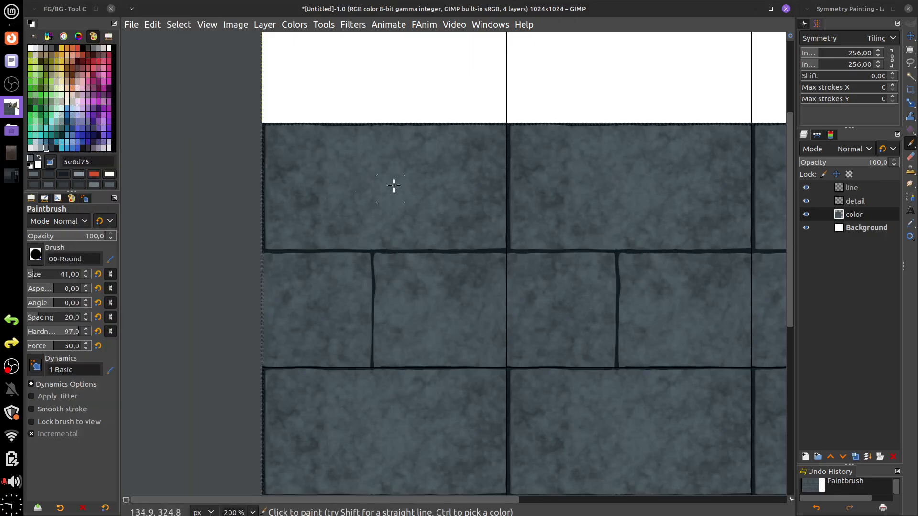
{"action": "left_click", "coordinate": [43, 148]}
{"action": "left_click_drag", "start_coordinate": [278, 131], "coordinate": [416, 128]}
{"action": "key", "text": "ctrl+z"}
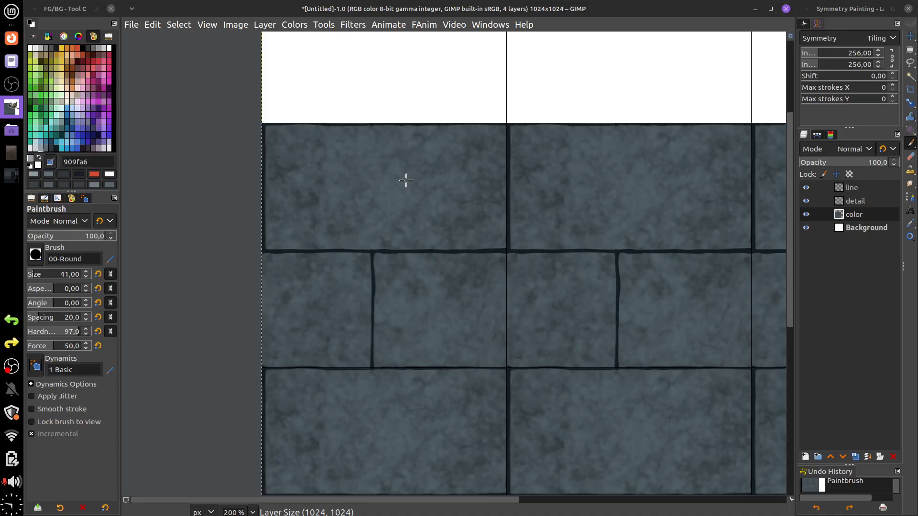
- Reduce the brush size to 11 and paint a light highlight along the top edge of the large bricks on the color layer
{"action": "key", "text": "bracketleft"}
{"action": "key", "text": "bracketleft"}
{"action": "key", "text": "bracketleft"}
{"action": "key", "text": "bracketleft"}
{"action": "key", "text": "bracketleft"}
{"action": "key", "text": "bracketleft"}
{"action": "key", "text": "bracketleft"}
{"action": "key", "text": "bracketleft"}
{"action": "key", "text": "bracketleft"}
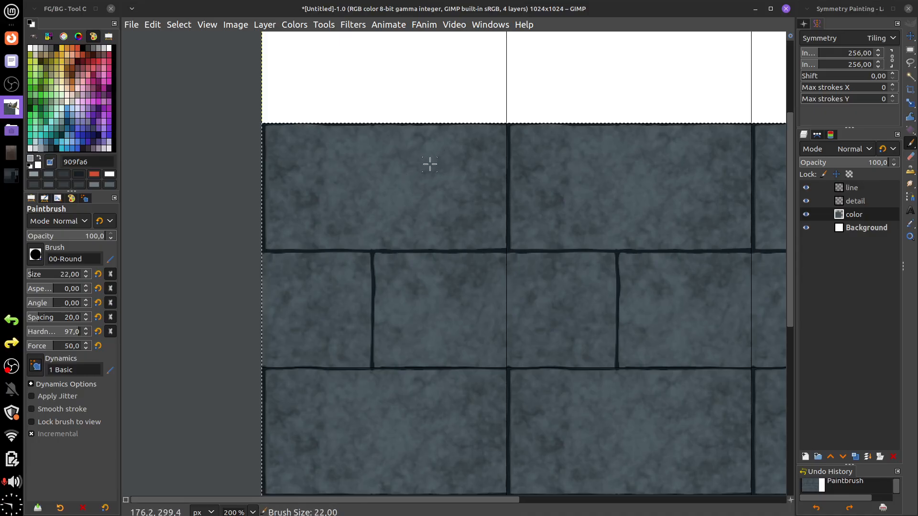
{"action": "mouse_move", "coordinate": [268, 127]}
{"action": "left_mouse_down"}
{"action": "mouse_move", "coordinate": [508, 128]}
{"action": "mouse_move", "coordinate": [375, 130]}
{"action": "left_mouse_up"}
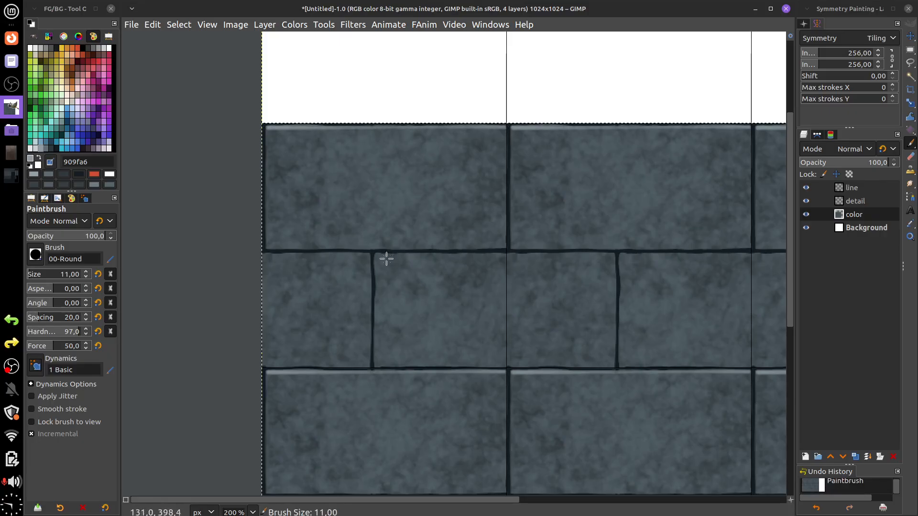
- Paint light highlights with small chips along the top edges of the half-offset bricks in the second row
{"action": "left_click", "coordinate": [612, 256]}
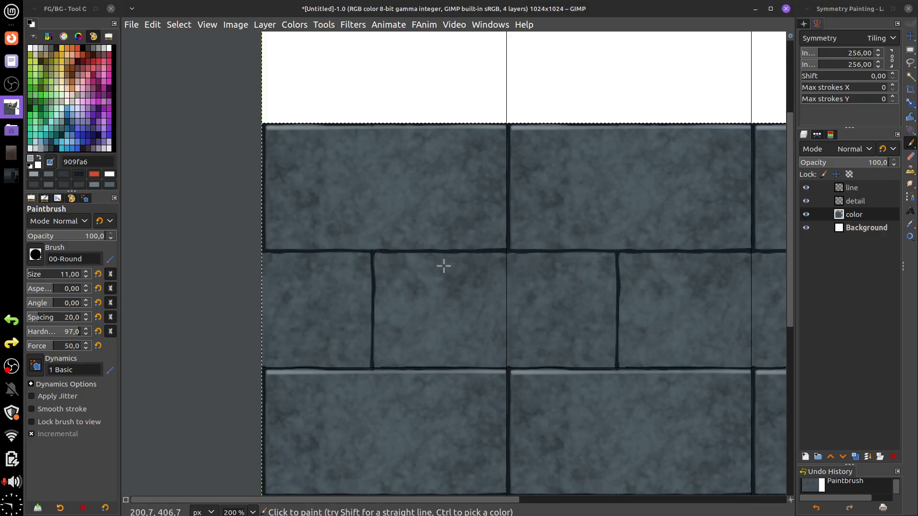
{"action": "left_click", "coordinate": [380, 256]}
{"action": "left_click_drag", "start_coordinate": [613, 256], "coordinate": [599, 253]}
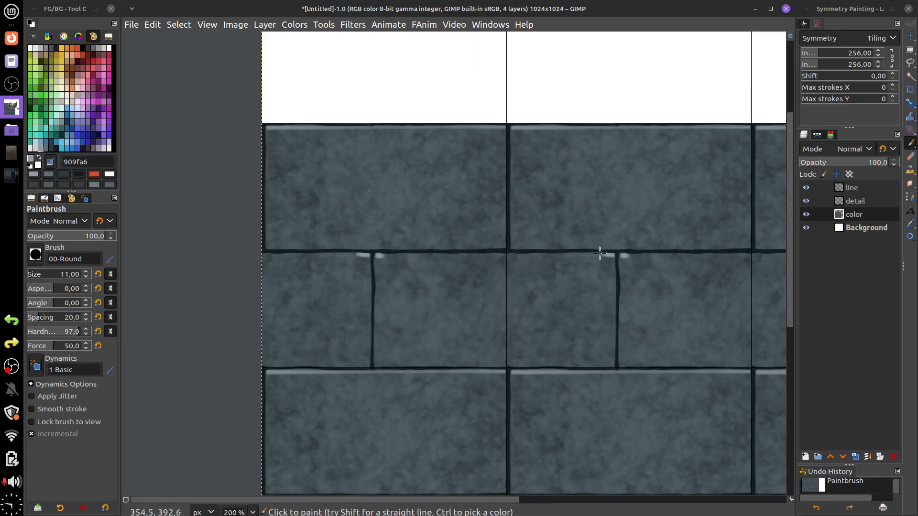
{"action": "left_click_drag", "start_coordinate": [383, 257], "coordinate": [594, 256]}
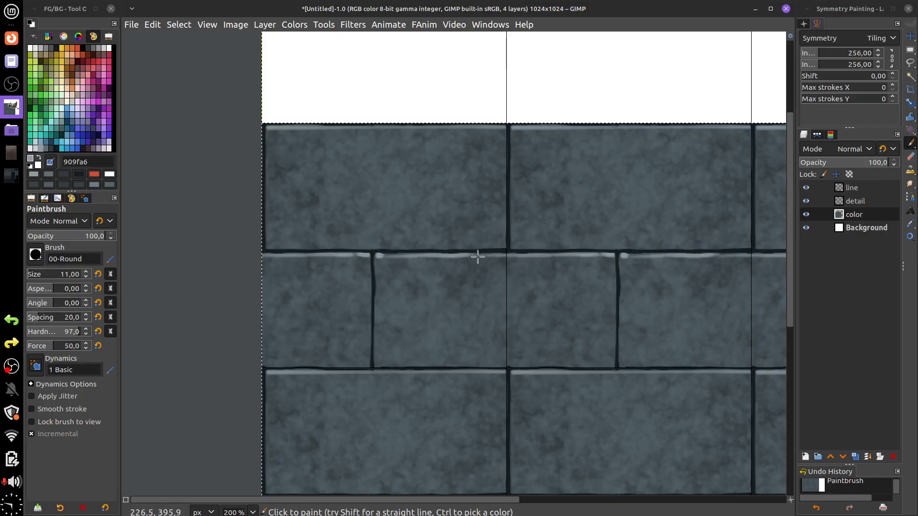
{"action": "left_click", "coordinate": [528, 260]}
- Paint light highlights down the left edges of the large bricks and of the offset bricks below them
{"action": "left_click_drag", "start_coordinate": [513, 130], "coordinate": [516, 143]}
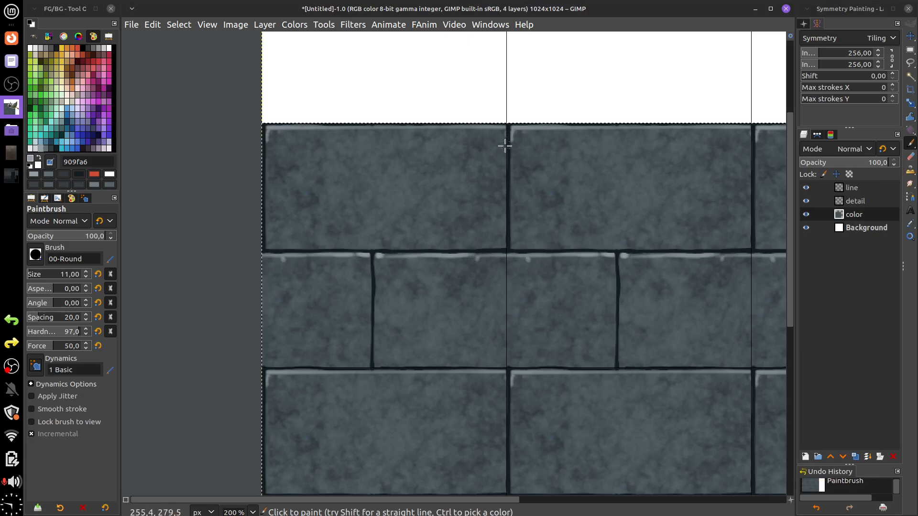
{"action": "scroll", "coordinate": [511, 327], "scroll_direction": "right", "scroll_amount": 5}
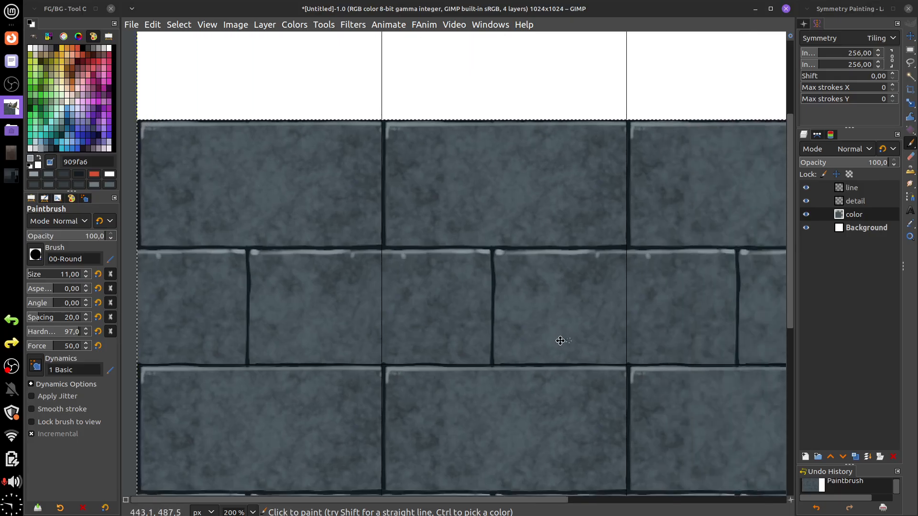
{"action": "scroll", "coordinate": [550, 311], "scroll_direction": "up", "scroll_amount": 1}
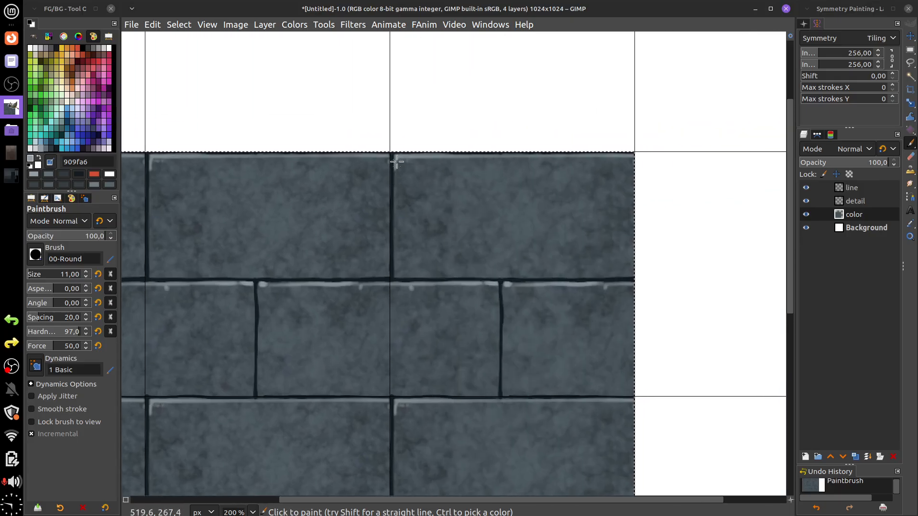
{"action": "left_click_drag", "start_coordinate": [396, 162], "coordinate": [396, 260]}
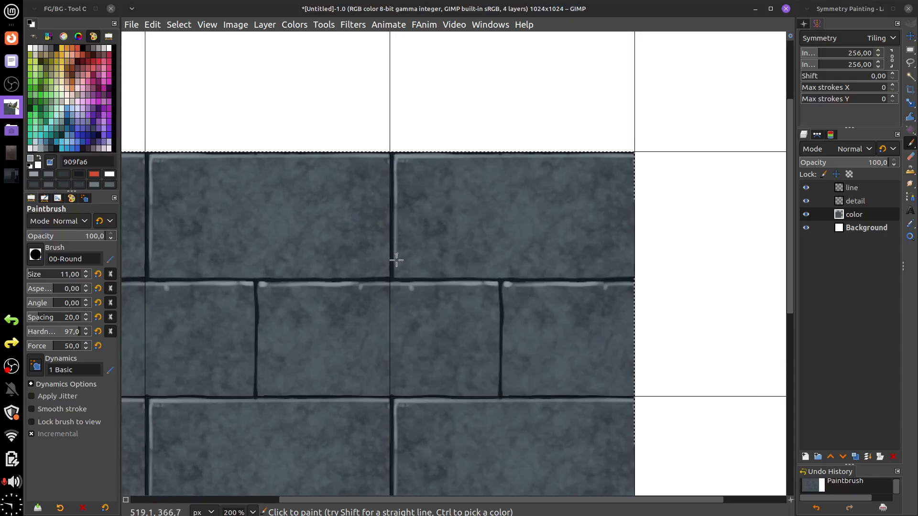
{"action": "left_click_drag", "start_coordinate": [504, 296], "coordinate": [501, 397]}
- Switch the foreground colour to dark 141c20 and paint shading along the bottom and right edges of the offset bricks
{"action": "scroll", "coordinate": [550, 336], "scroll_direction": "down", "scroll_amount": 3}
{"action": "scroll", "coordinate": [549, 336], "scroll_direction": "left", "scroll_amount": 3}
{"action": "scroll", "coordinate": [628, 274], "scroll_direction": "left", "scroll_amount": 3}
{"action": "scroll", "coordinate": [637, 313], "scroll_direction": "down", "scroll_amount": 1}
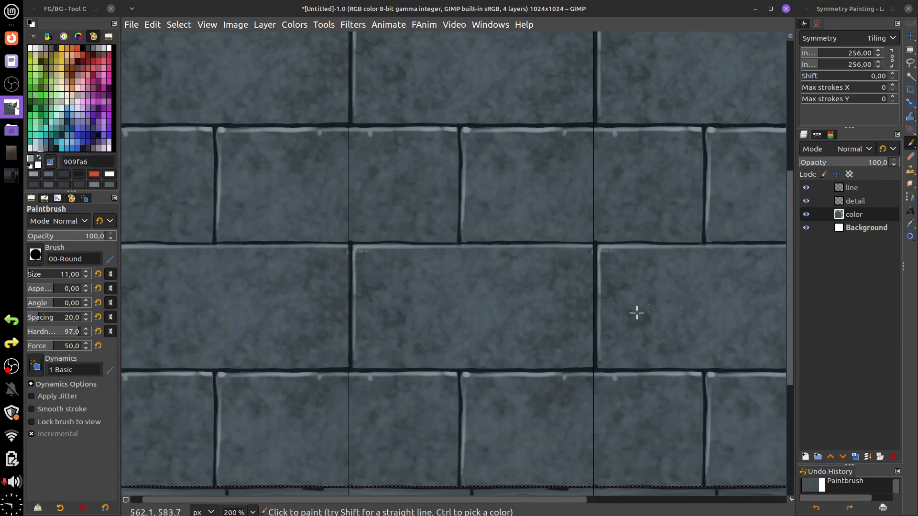
{"action": "left_click", "coordinate": [53, 149]}
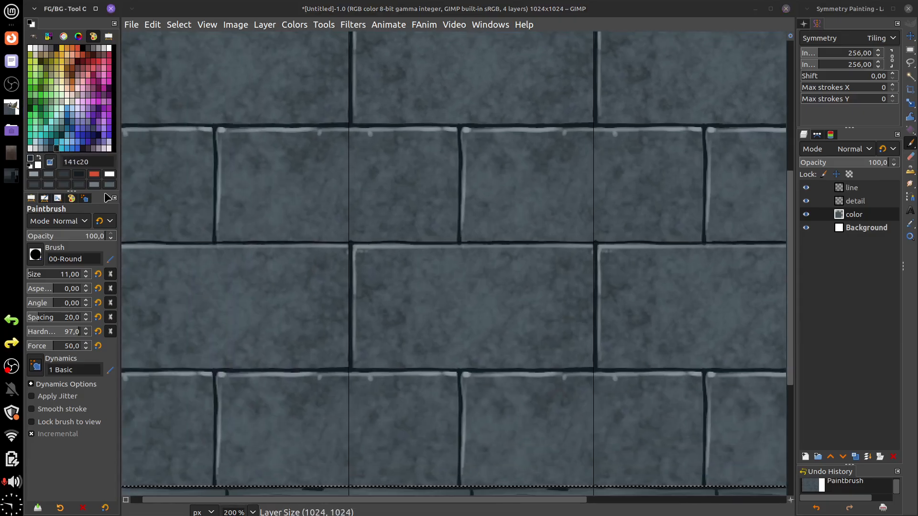
{"action": "scroll", "coordinate": [312, 238], "scroll_direction": "left", "scroll_amount": 4}
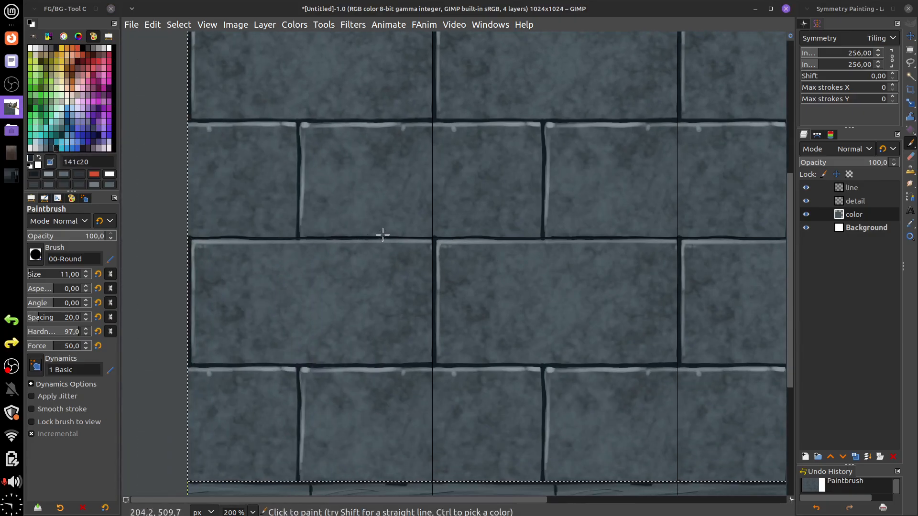
{"action": "mouse_move", "coordinate": [382, 234]}
{"action": "left_mouse_down"}
{"action": "mouse_move", "coordinate": [421, 234]}
{"action": "mouse_move", "coordinate": [358, 236]}
{"action": "mouse_move", "coordinate": [518, 239]}
{"action": "left_mouse_up"}
{"action": "scroll", "coordinate": [547, 256], "scroll_direction": "right", "scroll_amount": 1}
{"action": "scroll", "coordinate": [547, 257], "scroll_direction": "down", "scroll_amount": 1}
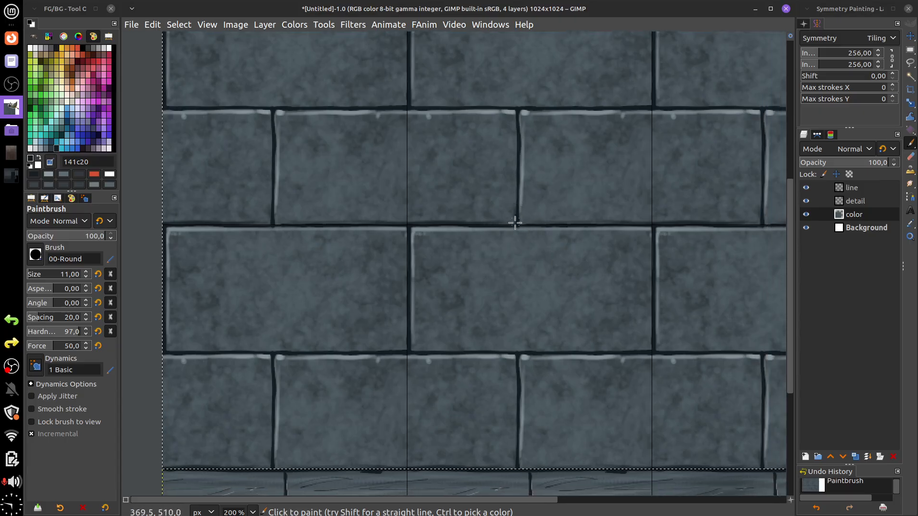
{"action": "mouse_move", "coordinate": [515, 222]}
{"action": "left_mouse_down"}
{"action": "mouse_move", "coordinate": [515, 132]}
{"action": "mouse_move", "coordinate": [510, 211]}
{"action": "left_mouse_up"}
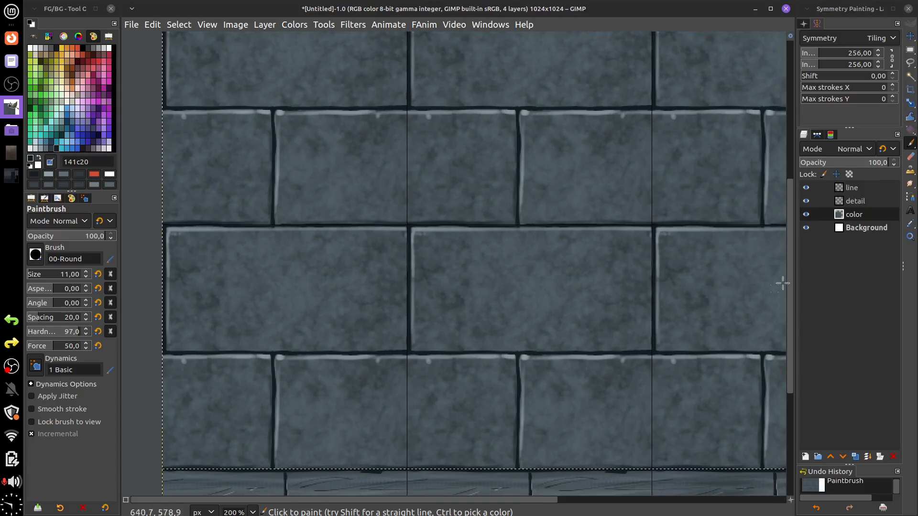
- Select the line layer and lock its alpha channel
{"action": "left_click", "coordinate": [860, 201]}
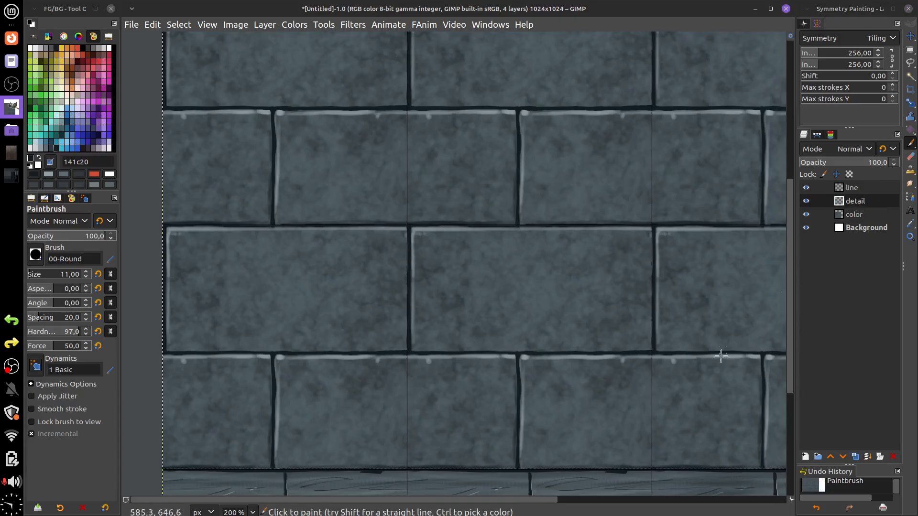
{"action": "left_click", "coordinate": [849, 191]}
{"action": "key", "text": "1"}
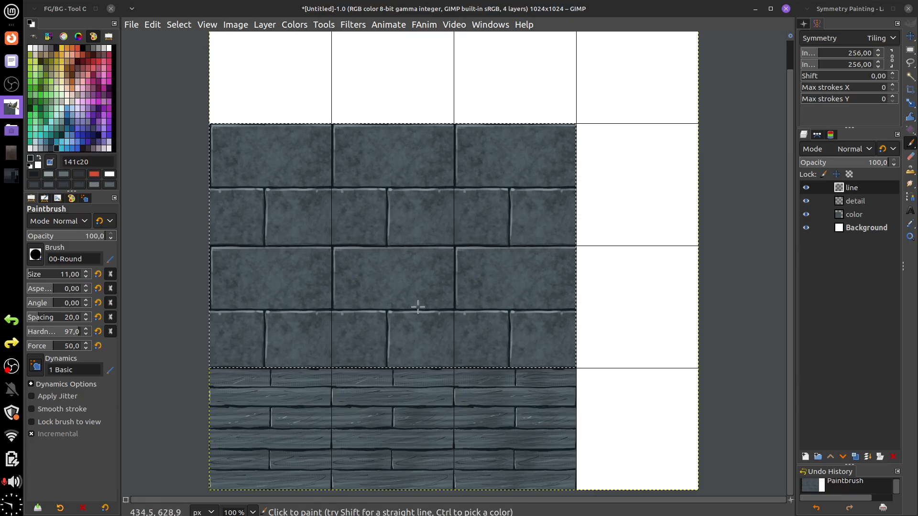
{"action": "scroll", "coordinate": [533, 333], "scroll_direction": "up", "scroll_amount": 1}
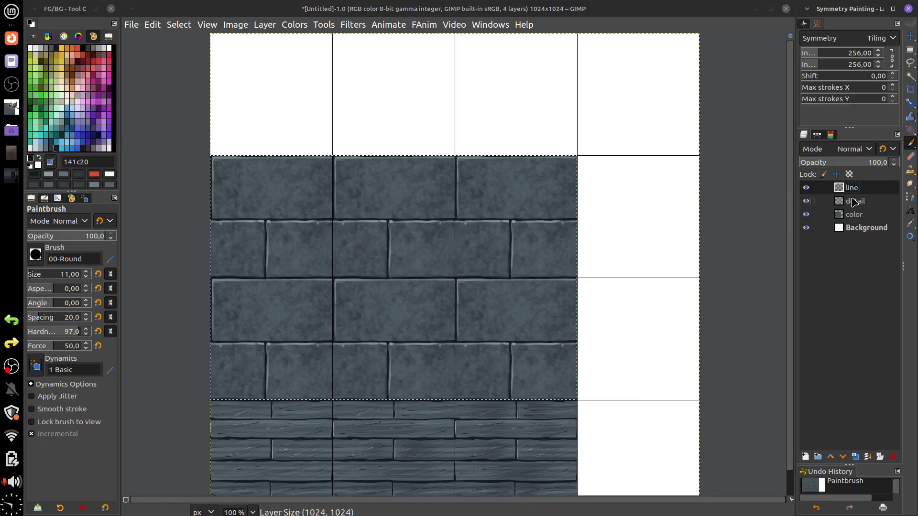
{"action": "left_click", "coordinate": [849, 174]}
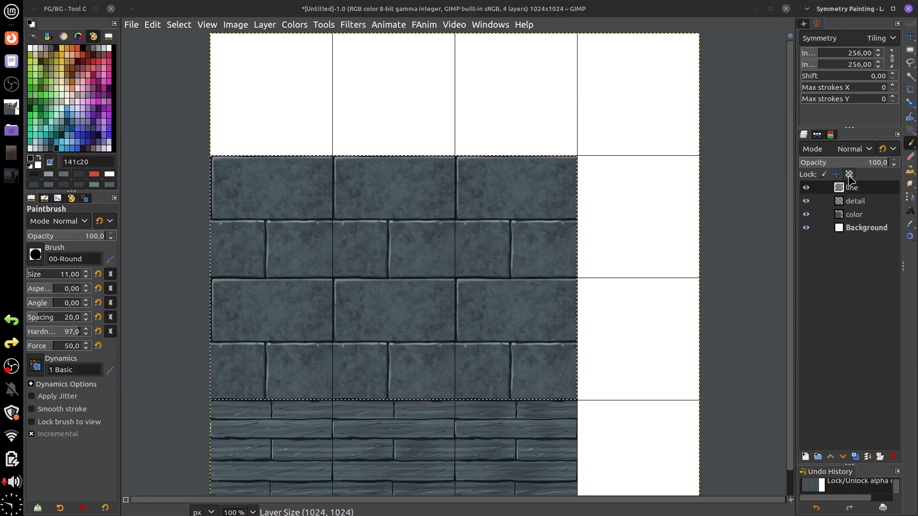
- Show the line, detail, color and Background layers in isolation to examine what each contains, ending with only the line layer visible
{"action": "left_click", "coordinate": [806, 187], "text": "shift"}
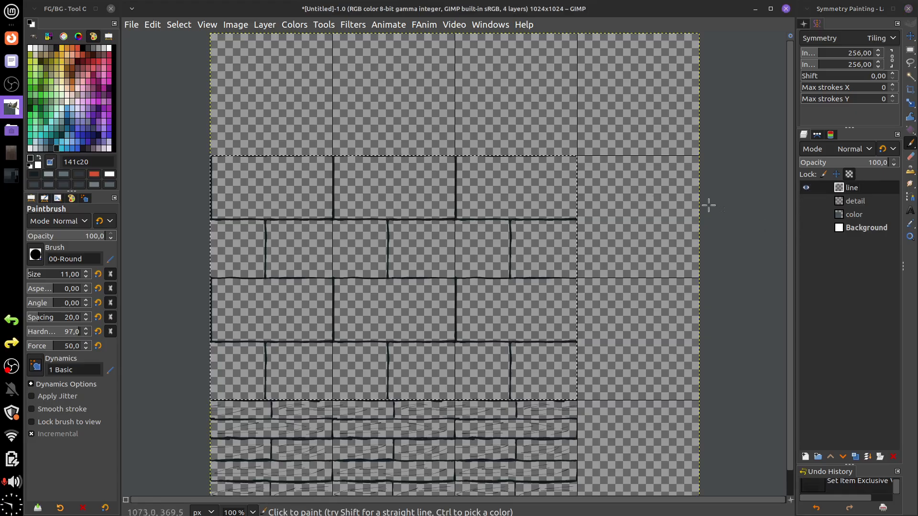
{"action": "left_click_drag", "start_coordinate": [630, 387], "coordinate": [629, 354]}
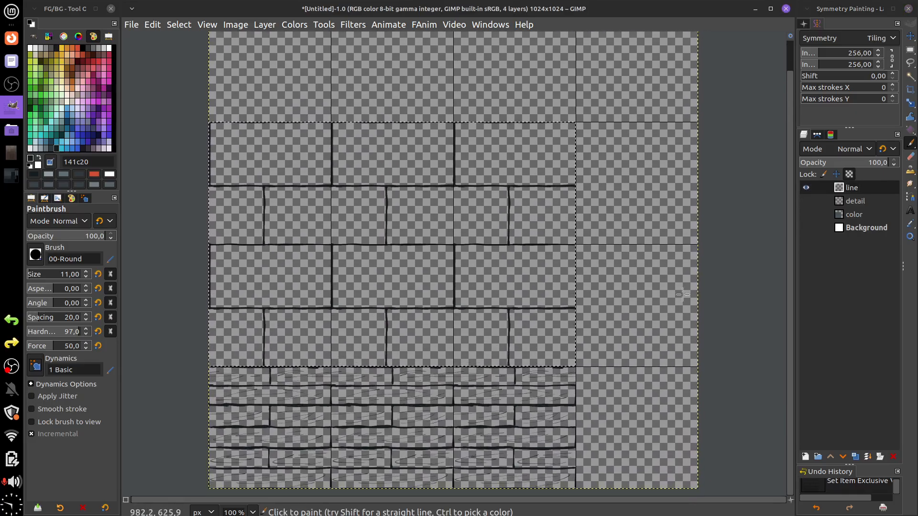
{"action": "left_click", "coordinate": [806, 187], "text": "shift"}
{"action": "left_click", "coordinate": [806, 187], "text": "shift"}
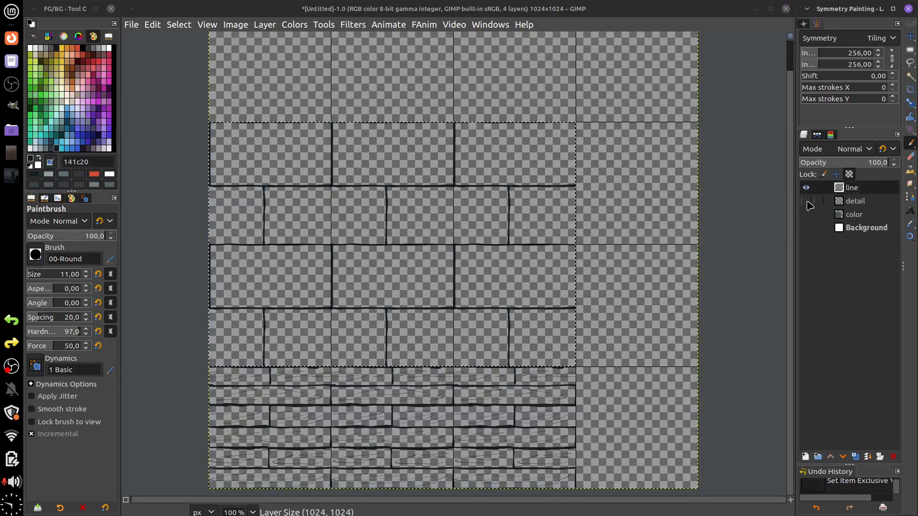
{"action": "left_click", "coordinate": [806, 201], "text": "shift"}
{"action": "left_click", "coordinate": [806, 214], "text": "shift"}
{"action": "left_click", "coordinate": [806, 228], "text": "shift"}
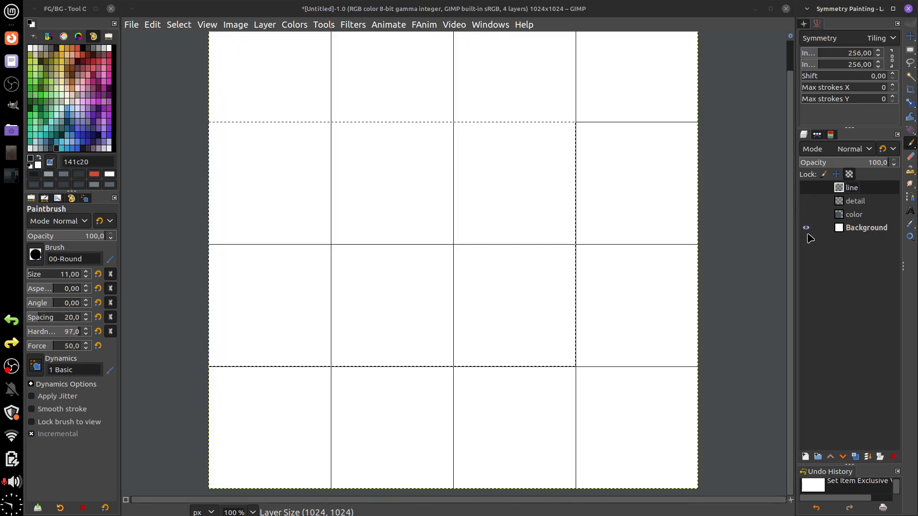
{"action": "left_click", "coordinate": [806, 214], "text": "shift"}
{"action": "left_click", "coordinate": [807, 214], "text": "shift"}
{"action": "left_click", "coordinate": [807, 187], "text": "shift"}
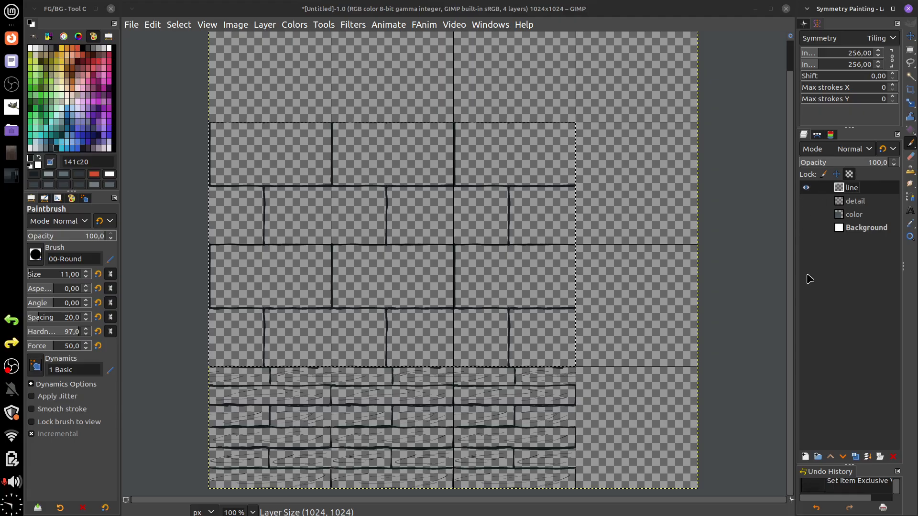
{"action": "left_click", "coordinate": [807, 201], "text": "shift"}
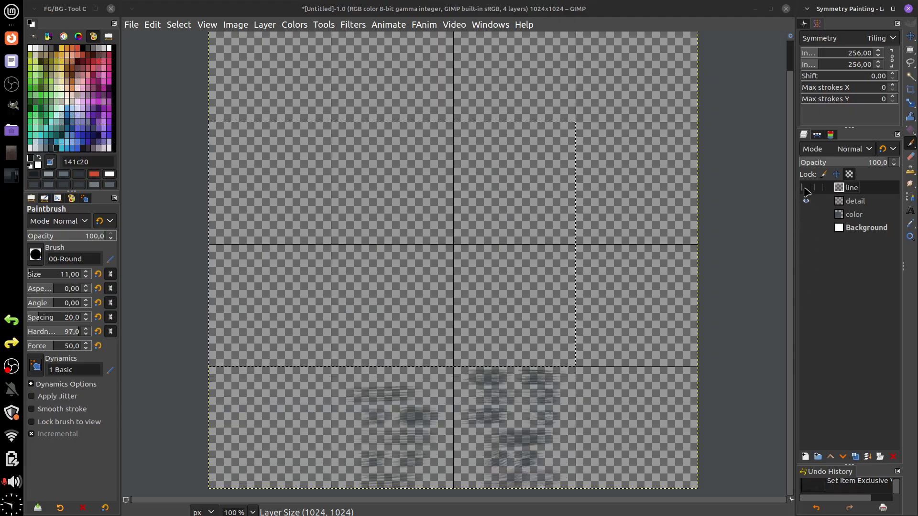
{"action": "left_click", "coordinate": [806, 188], "text": "shift"}
{"action": "left_click", "coordinate": [807, 201], "text": "shift"}
{"action": "left_click", "coordinate": [808, 215], "text": "shift"}
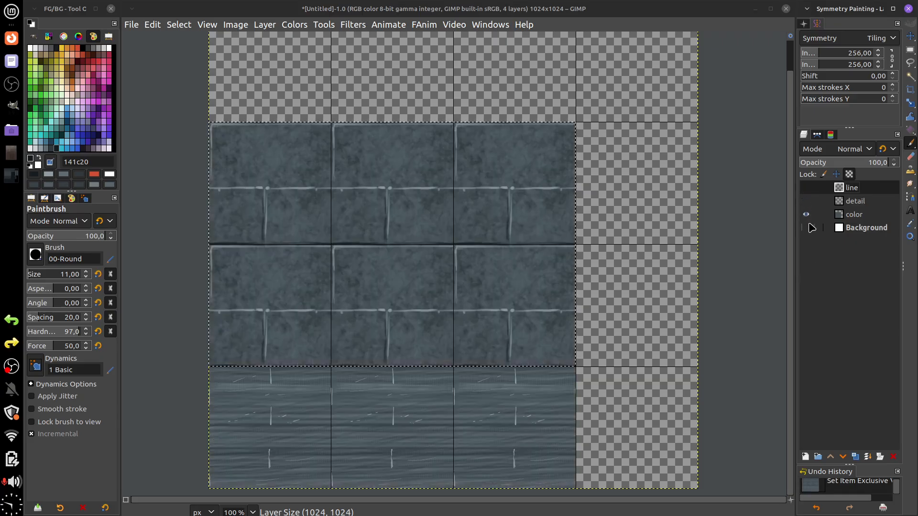
{"action": "left_click", "coordinate": [807, 216], "text": "shift"}
{"action": "left_click", "coordinate": [807, 216], "text": "shift"}
{"action": "left_click", "coordinate": [807, 216], "text": "shift"}
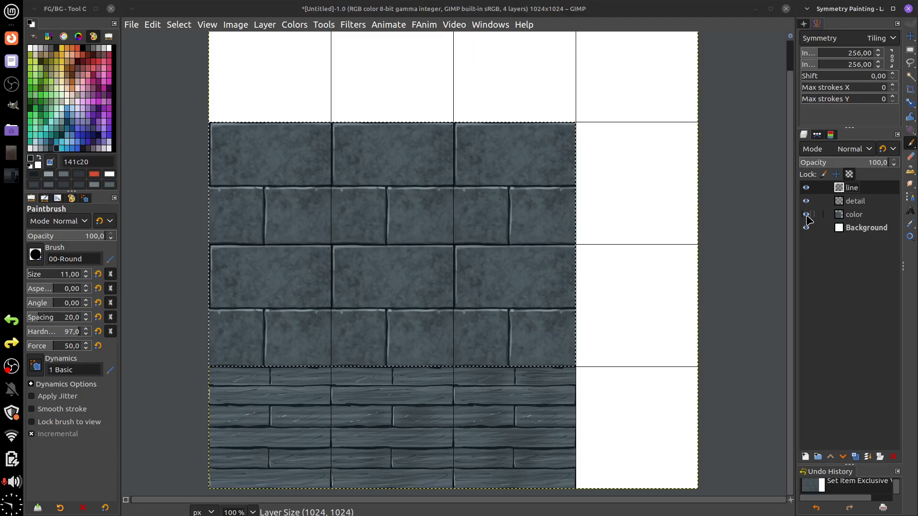
{"action": "left_click", "coordinate": [807, 216], "text": "shift"}
{"action": "left_click", "coordinate": [807, 216], "text": "shift"}
{"action": "left_click", "coordinate": [807, 216], "text": "shift"}
{"action": "left_click", "coordinate": [807, 216], "text": "shift"}
{"action": "left_click", "coordinate": [807, 189], "text": "shift"}
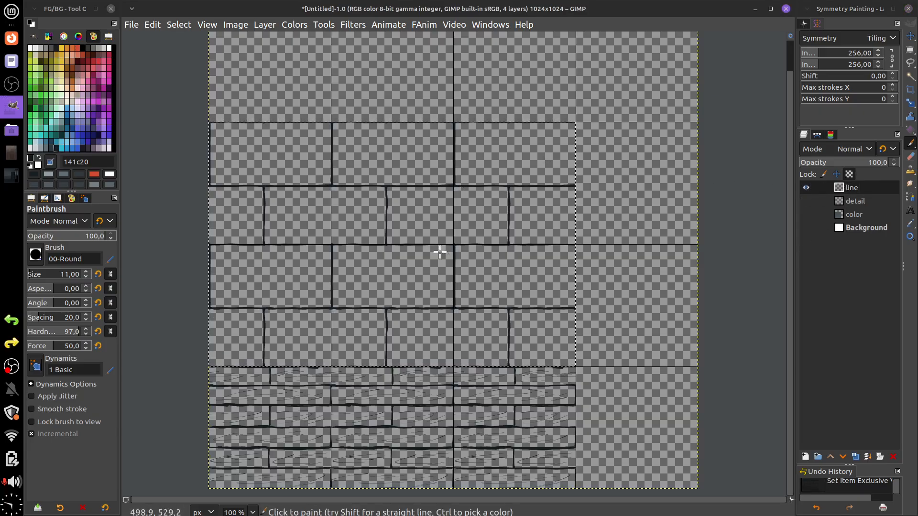
- Fill the selected brick outlines on the line layer with the white background colour, and show the detail, color and Background layers
{"action": "left_click", "coordinate": [158, 28]}
{"action": "left_click", "coordinate": [163, 252]}
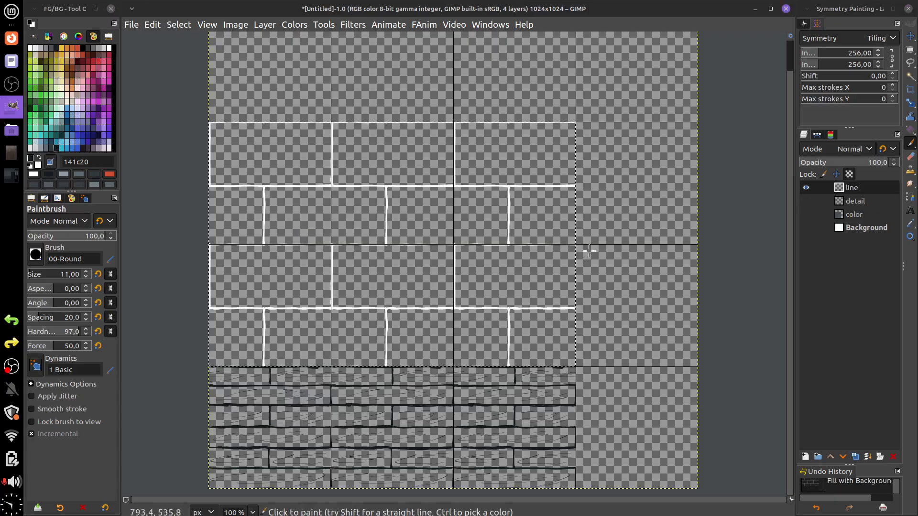
{"action": "left_click", "coordinate": [806, 201]}
{"action": "left_click", "coordinate": [807, 214]}
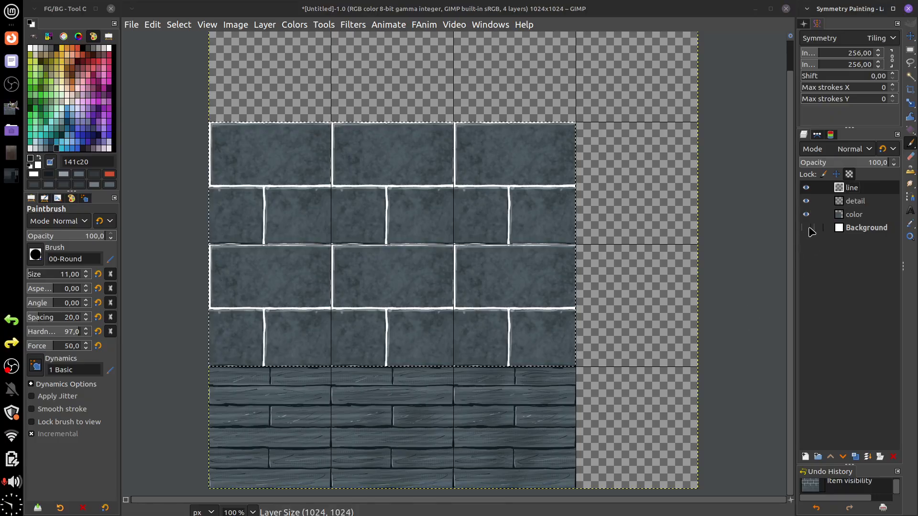
{"action": "left_click", "coordinate": [806, 228]}
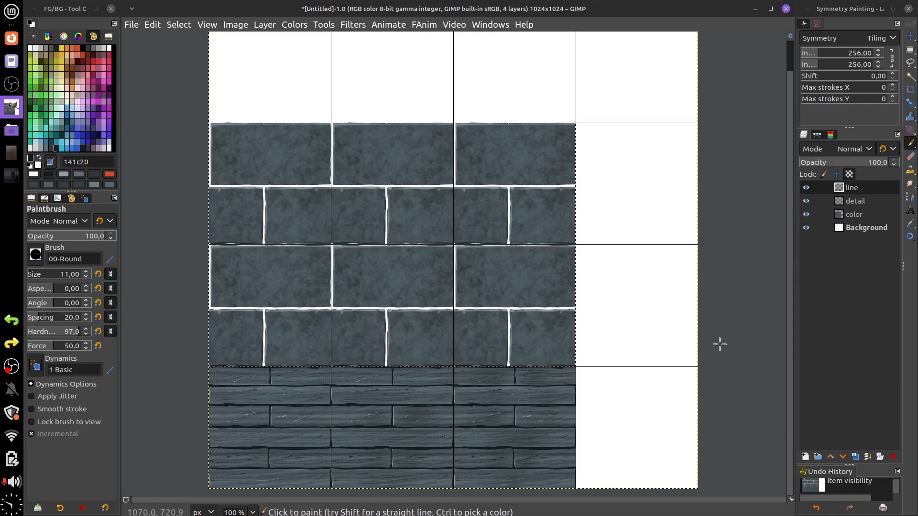
- Fill the selected brick outlines on the line layer with light grey 909fa6 as the foreground colour
{"action": "left_click", "coordinate": [43, 151]}
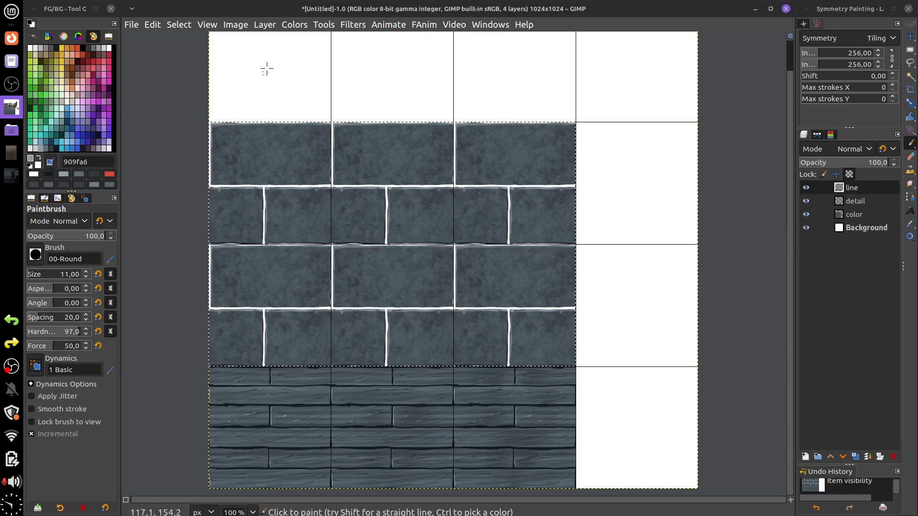
{"action": "left_click", "coordinate": [152, 24]}
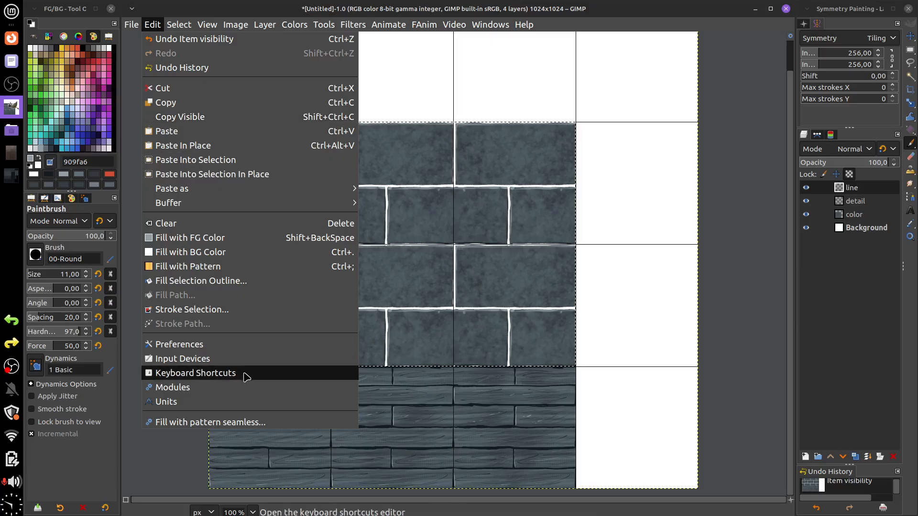
{"action": "left_click", "coordinate": [162, 238]}
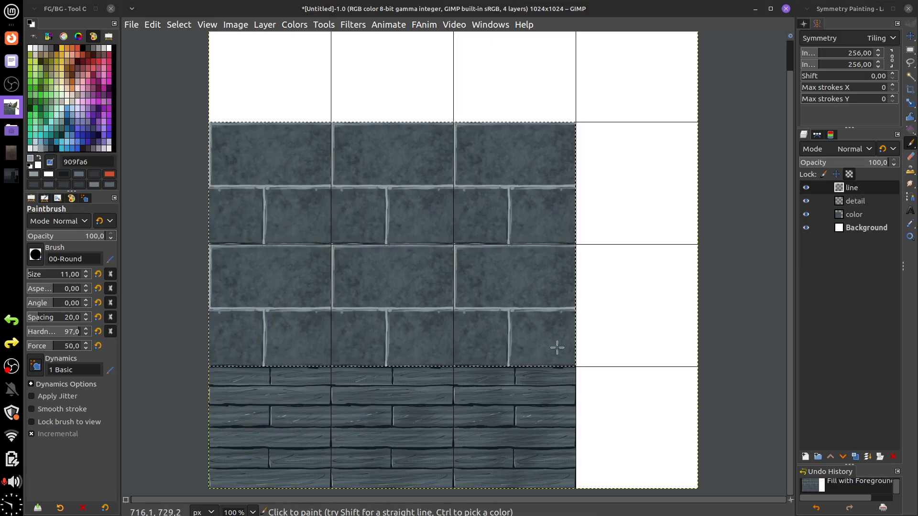
- Fill the selected brick outlines on the line layer with pale grey c8cfd2 as the foreground colour
{"action": "left_click", "coordinate": [35, 149]}
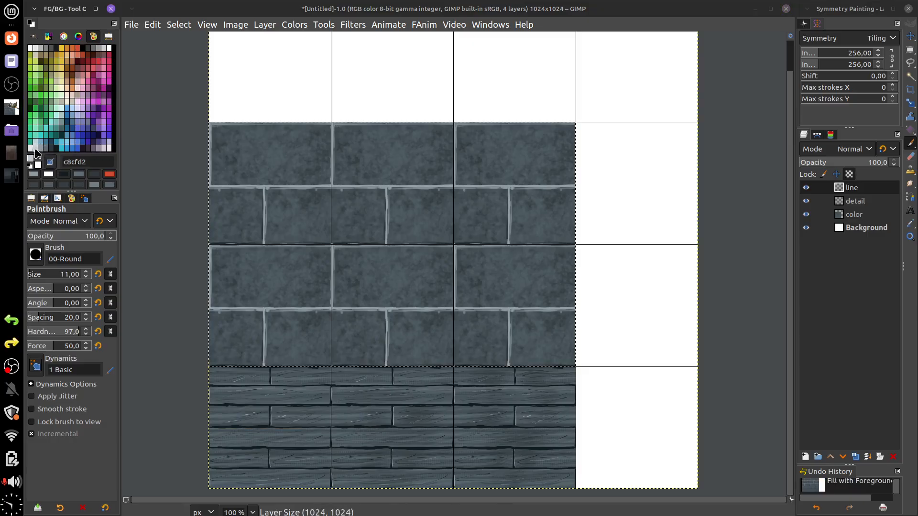
{"action": "left_click", "coordinate": [153, 24]}
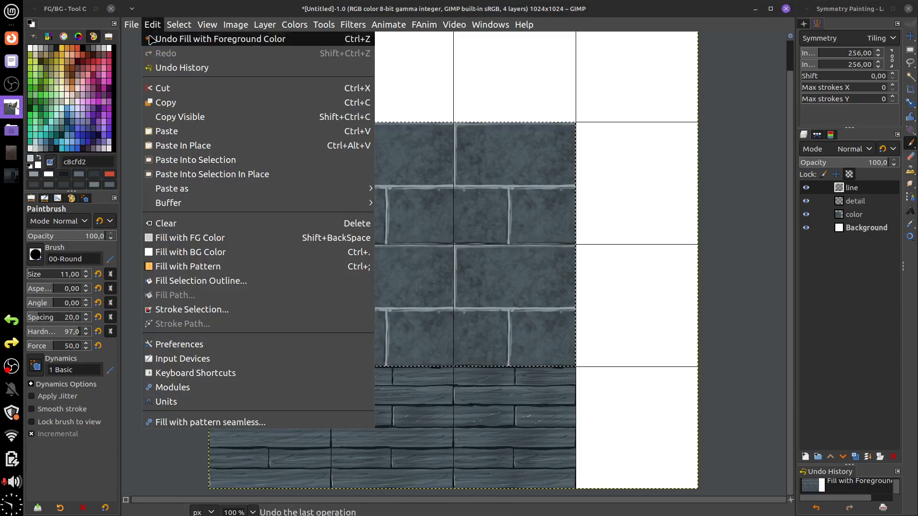
{"action": "left_click", "coordinate": [200, 242]}
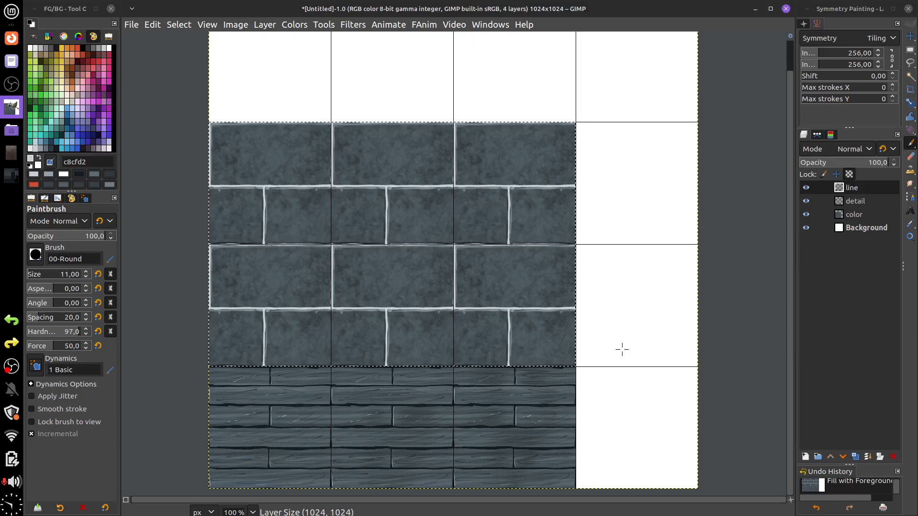
- Fill the selected brick outlines on the line layer with near-black 141c20, and clear the selection
{"action": "left_click", "coordinate": [56, 148]}
{"action": "left_click", "coordinate": [132, 24]}
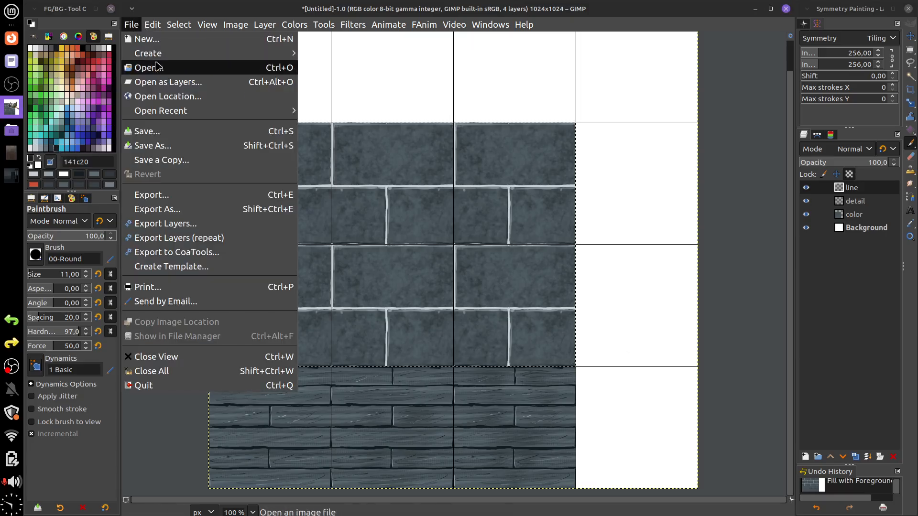
{"action": "left_click", "coordinate": [193, 293]}
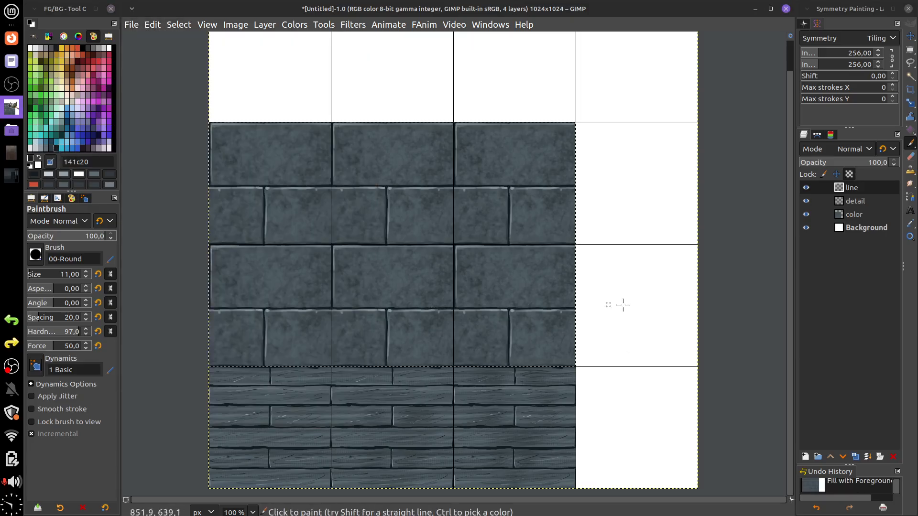
{"action": "key", "text": "ctrl+shift+a"}
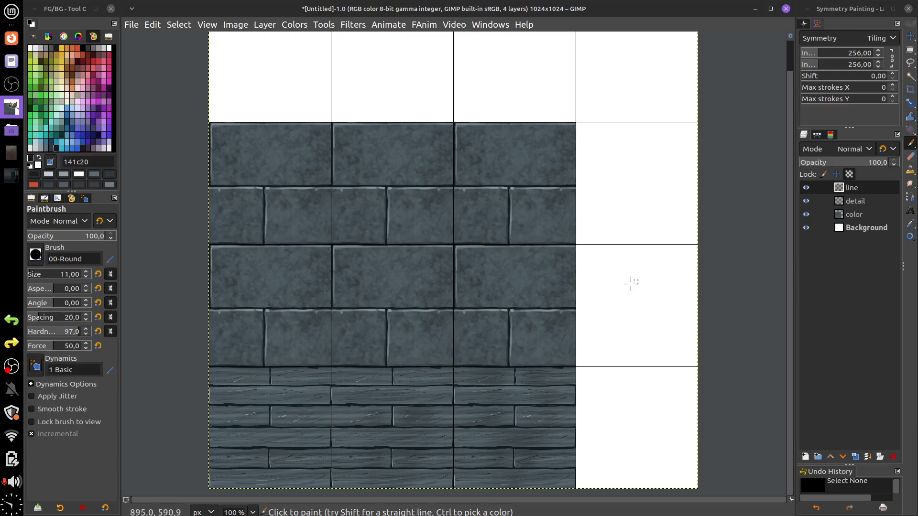
- Make a rectangular selection of about 718 × 58 px across the boundary between the bricks and the wood planks
{"action": "left_click_drag", "start_coordinate": [621, 371], "coordinate": [648, 290]}
{"action": "scroll", "coordinate": [629, 313], "scroll_direction": "up", "scroll_amount": 2}
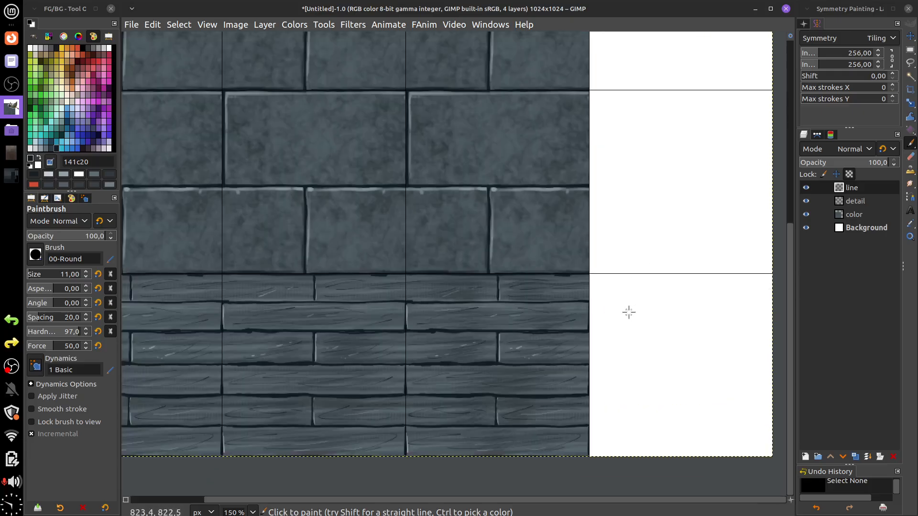
{"action": "left_click_drag", "start_coordinate": [325, 359], "coordinate": [520, 367]}
{"action": "mouse_move", "coordinate": [393, 382]}
{"action": "left_mouse_down"}
{"action": "mouse_move", "coordinate": [603, 379]}
{"action": "mouse_move", "coordinate": [630, 398]}
{"action": "left_mouse_up"}
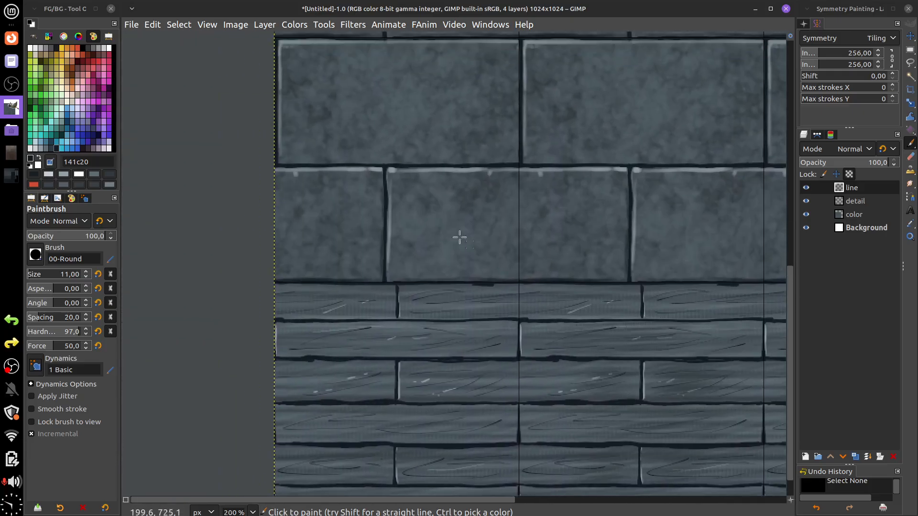
{"action": "left_click", "coordinate": [911, 51]}
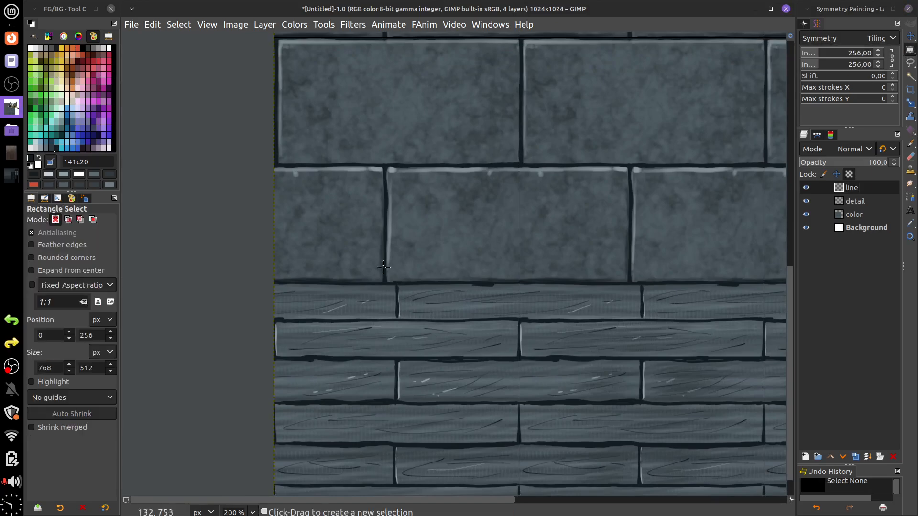
{"action": "left_click_drag", "start_coordinate": [278, 252], "coordinate": [432, 377]}
{"action": "left_click_drag", "start_coordinate": [424, 326], "coordinate": [696, 330]}
{"action": "left_click_drag", "start_coordinate": [588, 370], "coordinate": [722, 337]}
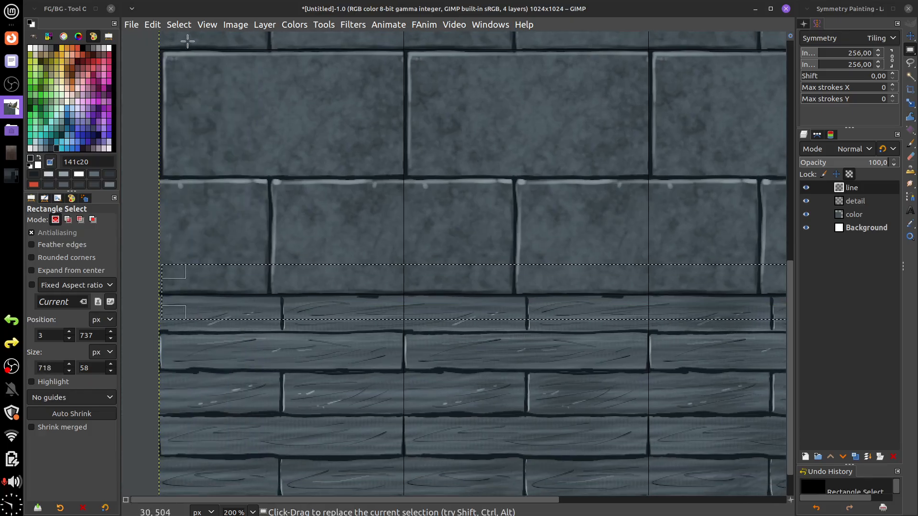
- Turn on snapping to the grid and resize the selection to a 768 × 20 px strip at position 0, 748 along the lower edge of the bricks
{"action": "left_click", "coordinate": [207, 25]}
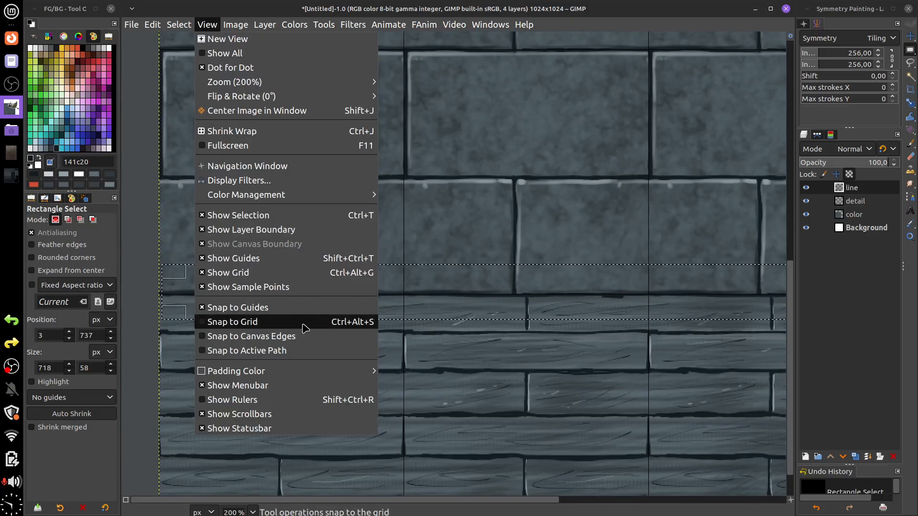
{"action": "left_click", "coordinate": [363, 324]}
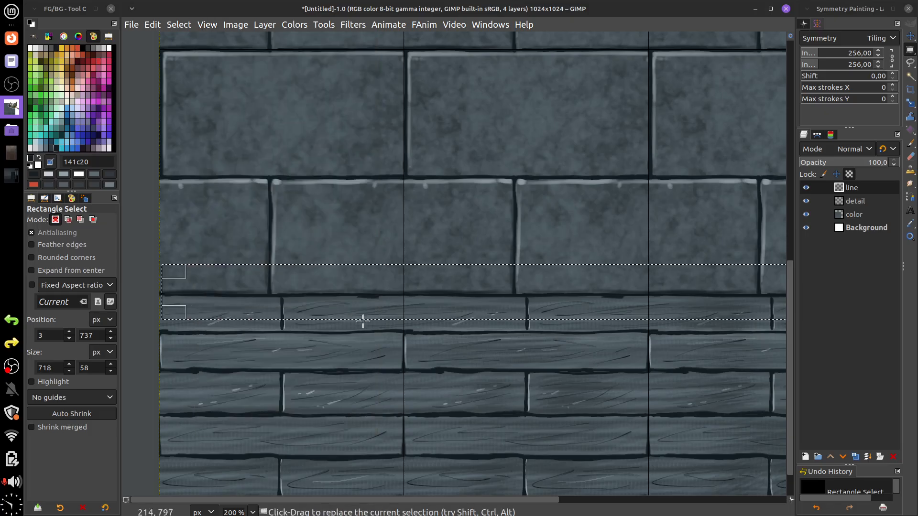
{"action": "left_click_drag", "start_coordinate": [178, 299], "coordinate": [173, 287]}
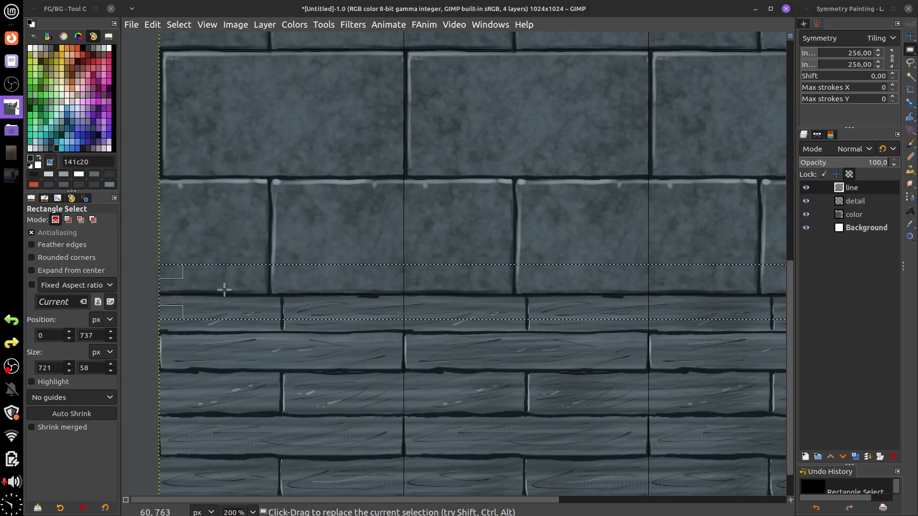
{"action": "left_click_drag", "start_coordinate": [396, 307], "coordinate": [398, 288]}
{"action": "left_click_drag", "start_coordinate": [645, 344], "coordinate": [311, 368]}
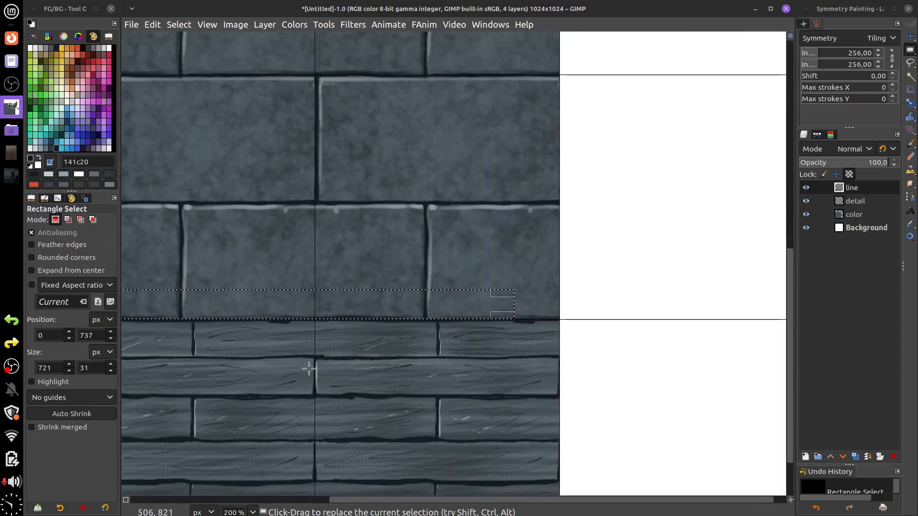
{"action": "left_click_drag", "start_coordinate": [505, 304], "coordinate": [560, 299]}
{"action": "mouse_move", "coordinate": [390, 366]}
{"action": "left_mouse_down"}
{"action": "mouse_move", "coordinate": [569, 330]}
{"action": "mouse_move", "coordinate": [575, 359]}
{"action": "mouse_move", "coordinate": [709, 334]}
{"action": "mouse_move", "coordinate": [577, 365]}
{"action": "mouse_move", "coordinate": [589, 372]}
{"action": "left_mouse_up"}
{"action": "left_click_drag", "start_coordinate": [607, 266], "coordinate": [607, 273]}
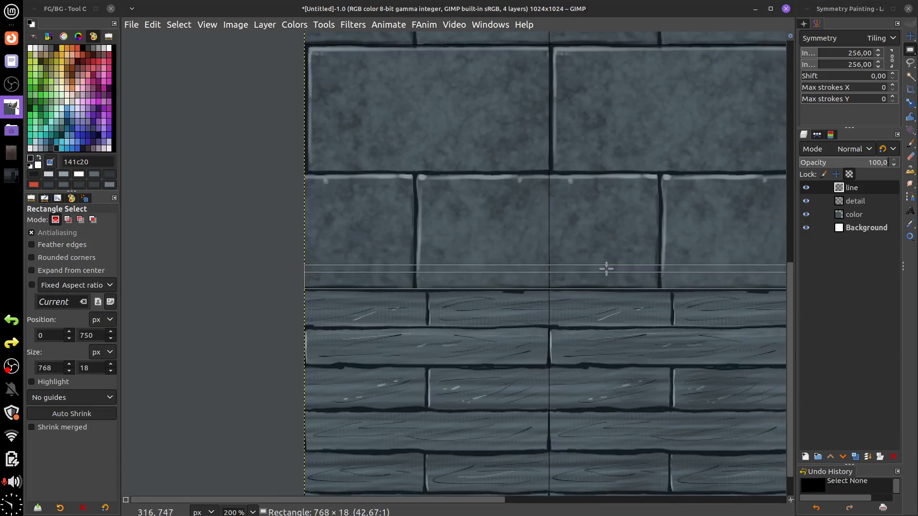
{"action": "key", "text": "Return"}
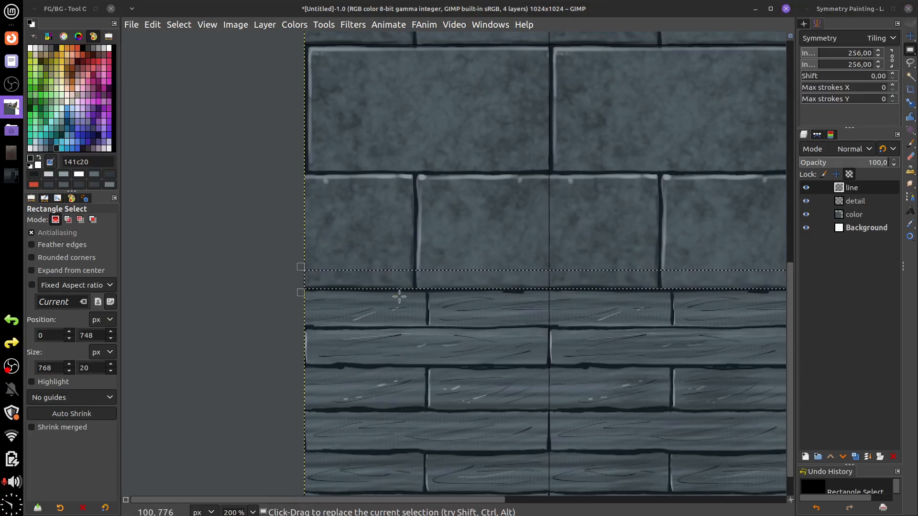
- Unlock the line layer's alpha channel and clear the selected strip on it
{"action": "key", "text": "Delete"}
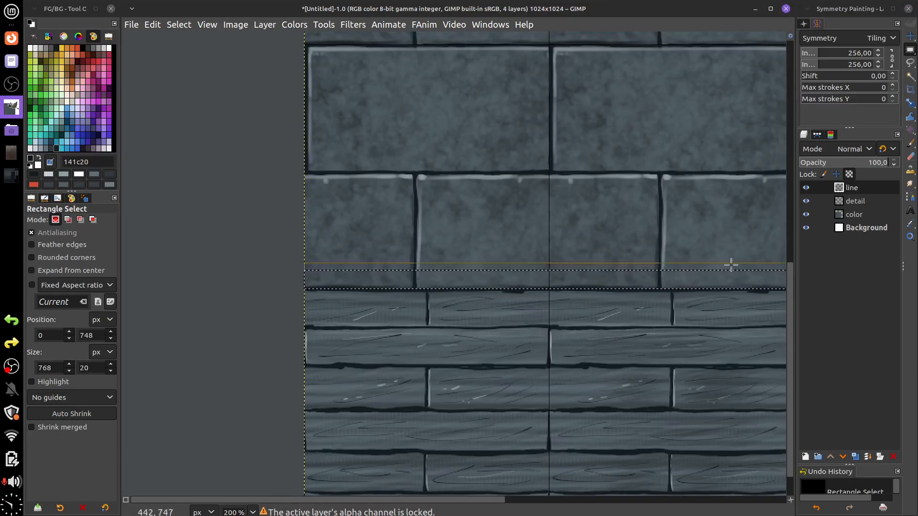
{"action": "left_click", "coordinate": [849, 175]}
{"action": "key", "text": "Delete"}
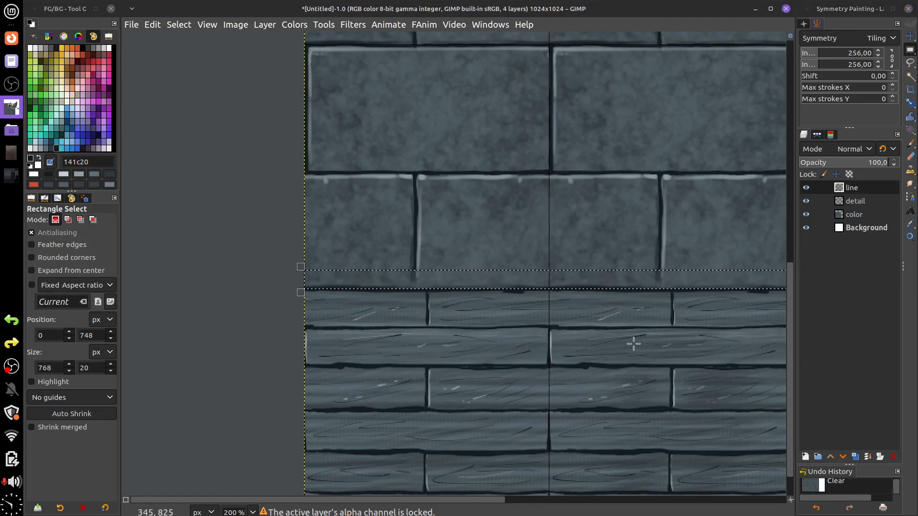
- Fill the selected strip on the color layer with grey 5e6d75 as the foreground colour
{"action": "left_click", "coordinate": [856, 201]}
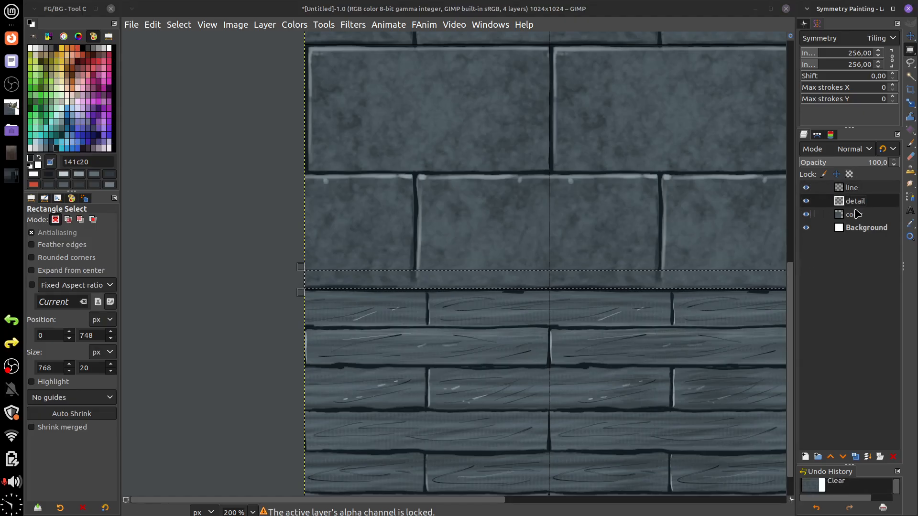
{"action": "left_click", "coordinate": [856, 215]}
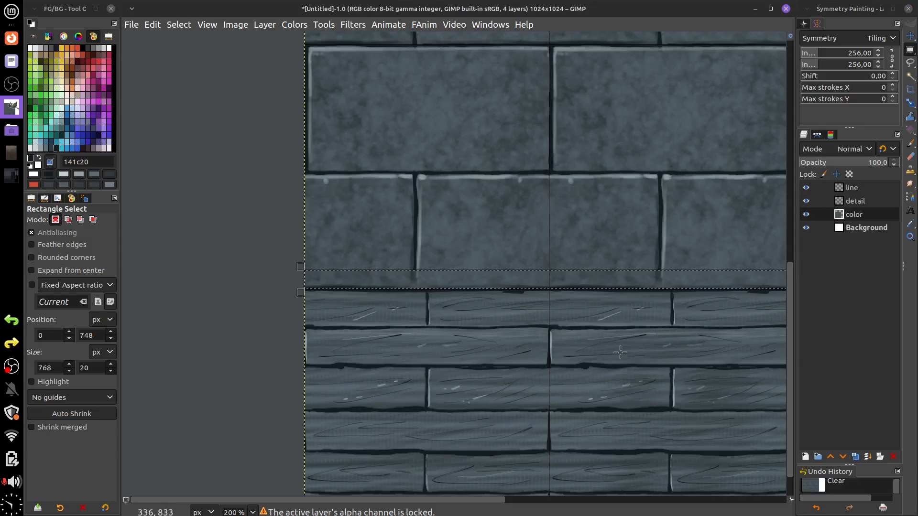
{"action": "left_click", "coordinate": [45, 148]}
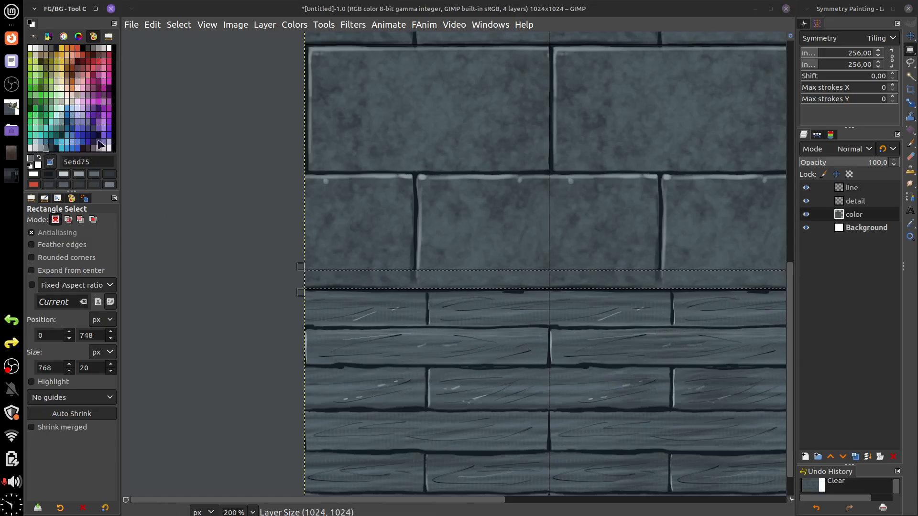
{"action": "left_click", "coordinate": [153, 25]}
{"action": "left_click", "coordinate": [194, 241]}
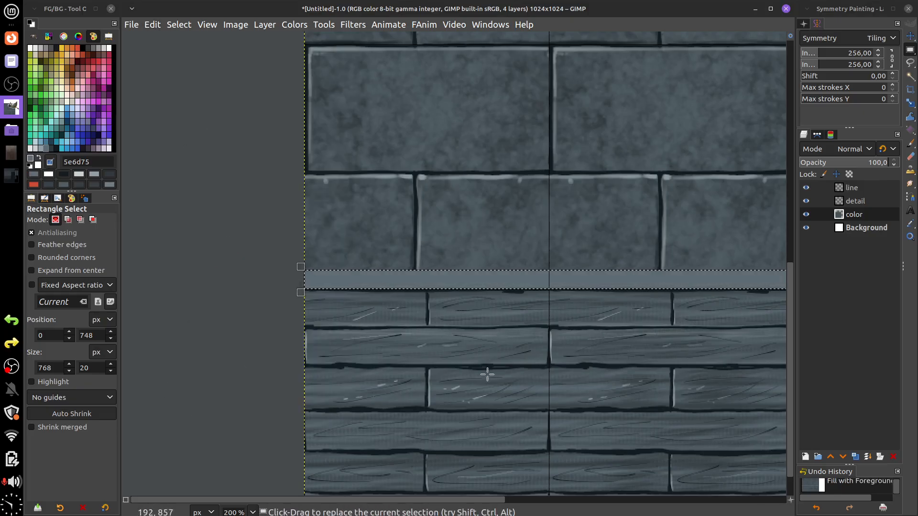
- On the line layer, extend the selection upward to 34 px high and ink a straight 141c20 line along the upper edge of the grey strip
{"action": "left_click", "coordinate": [855, 188]}
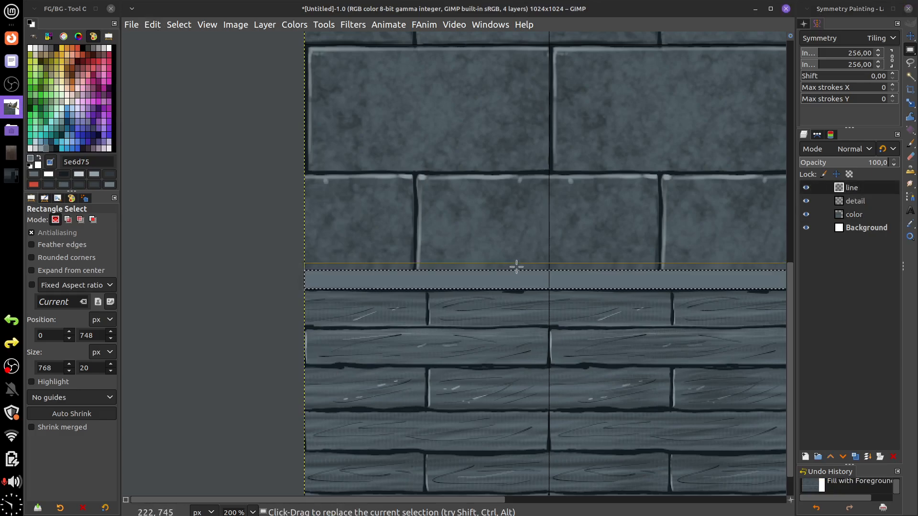
{"action": "left_click_drag", "start_coordinate": [516, 267], "coordinate": [519, 255]}
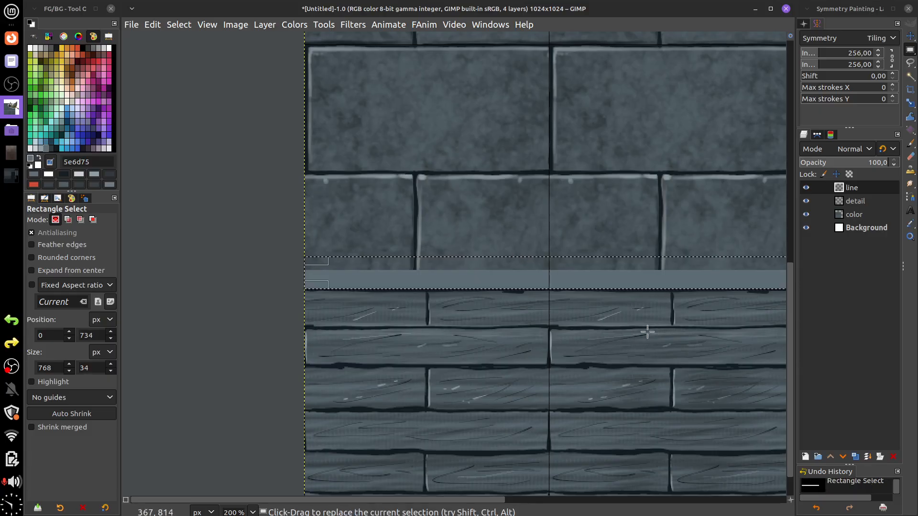
{"action": "scroll", "coordinate": [647, 332], "scroll_direction": "up", "scroll_amount": 3}
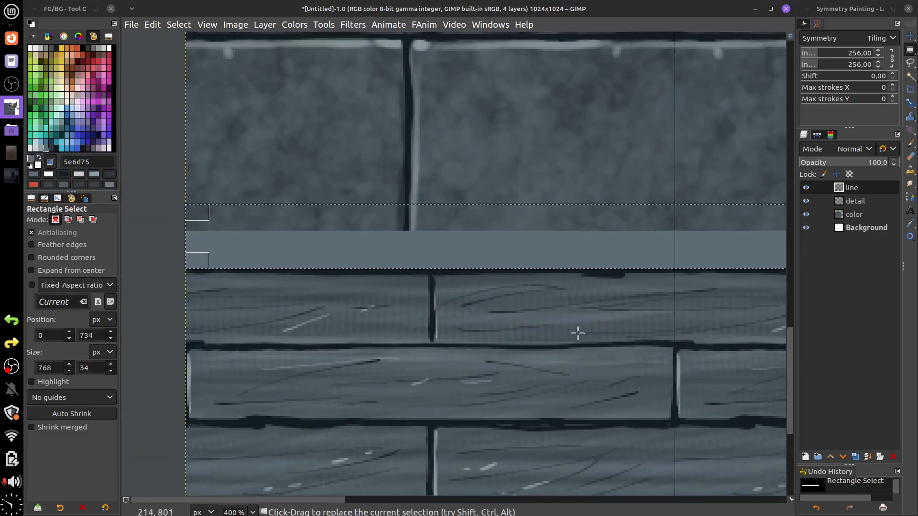
{"action": "scroll", "coordinate": [577, 334], "scroll_direction": "left", "scroll_amount": 2}
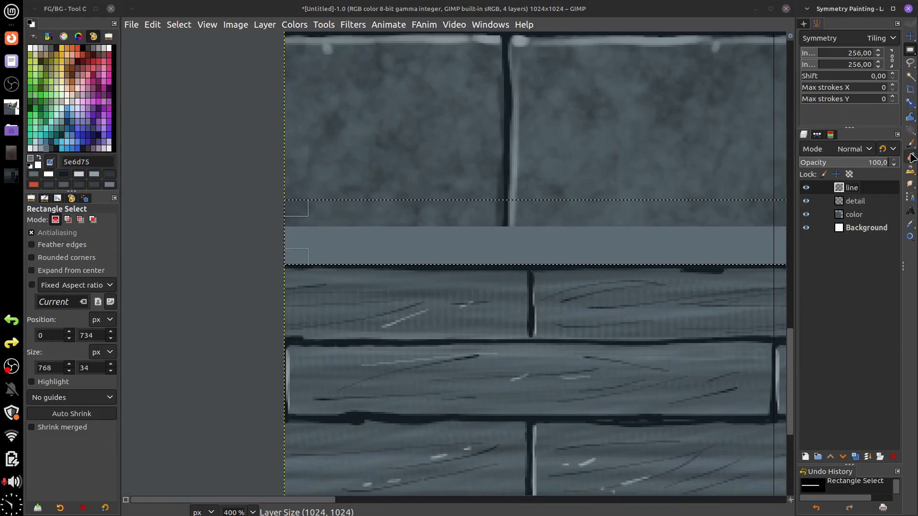
{"action": "mouse_move", "coordinate": [911, 146]}
{"action": "left_click", "coordinate": [845, 188]}
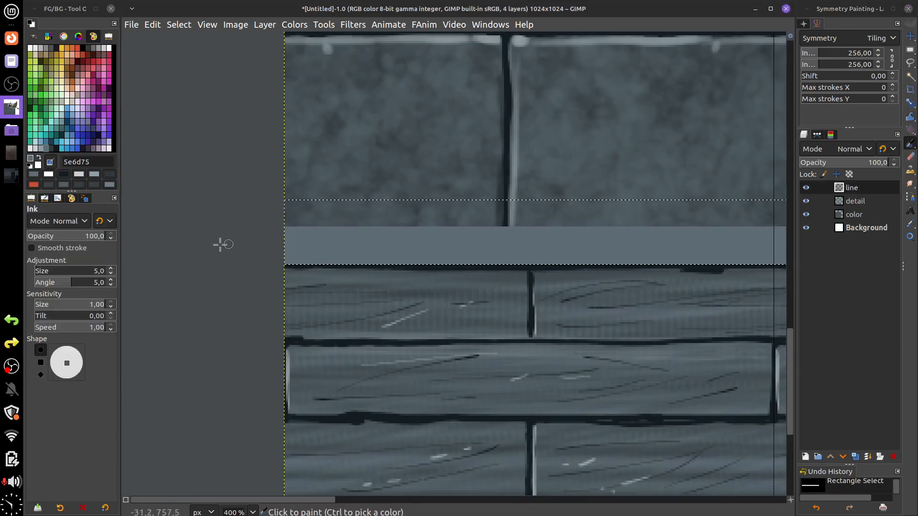
{"action": "left_click", "coordinate": [56, 148]}
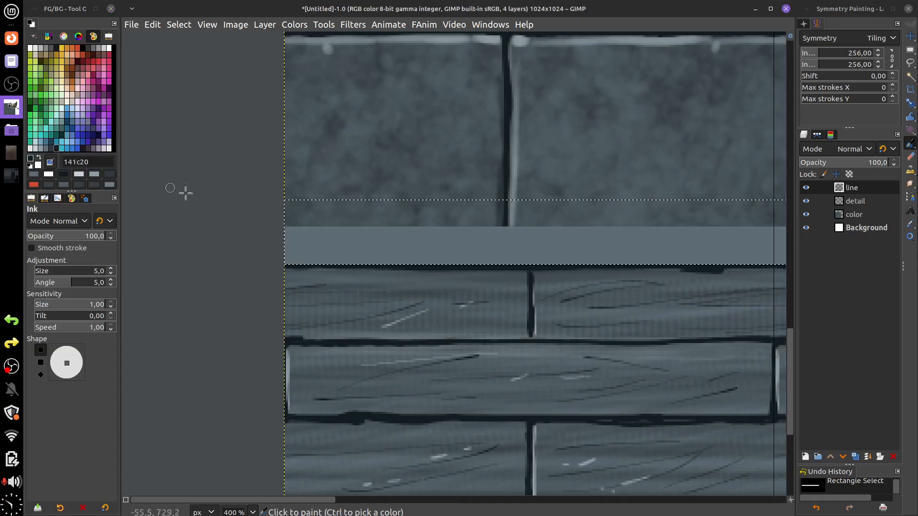
{"action": "left_click", "coordinate": [286, 225]}
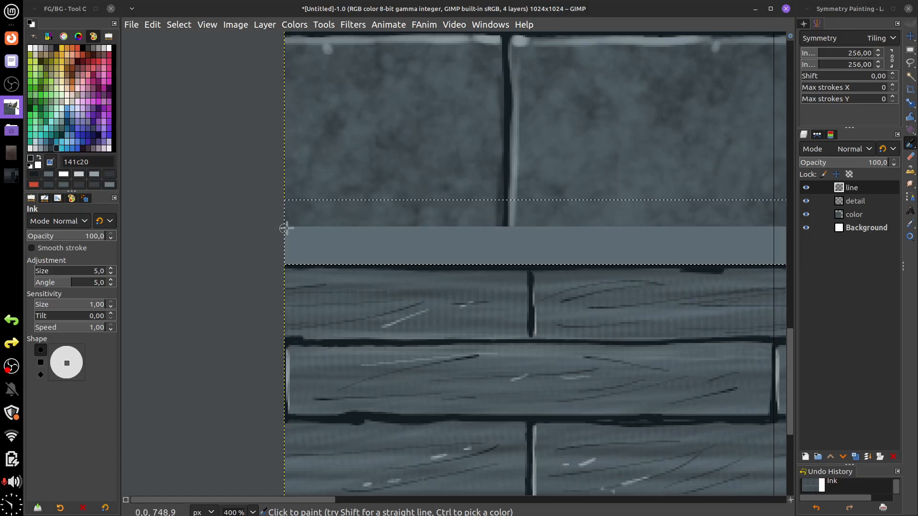
{"action": "left_click_drag", "start_coordinate": [659, 266], "coordinate": [367, 285]}
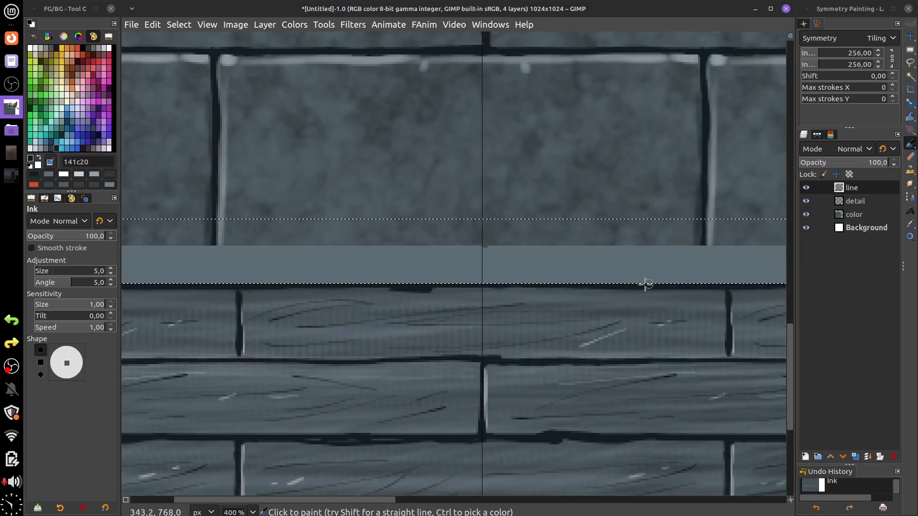
{"action": "left_click", "coordinate": [486, 247], "text": "shift"}
{"action": "left_click_drag", "start_coordinate": [483, 255], "coordinate": [667, 242]}
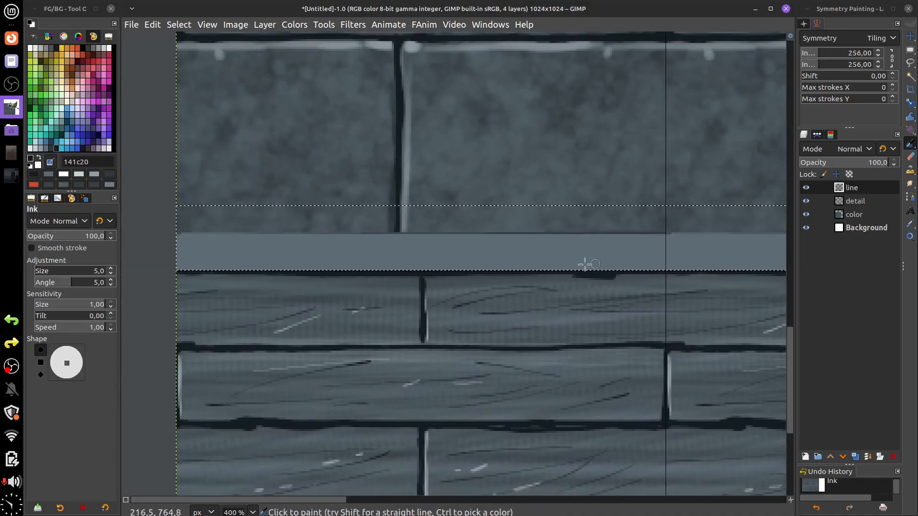
- Turn off snapping to the grid and thicken the dark ink line along the grey strip's upper edge, undoing a stray stroke
{"action": "left_click", "coordinate": [209, 25]}
{"action": "left_click", "coordinate": [300, 334]}
{"action": "scroll", "coordinate": [611, 254], "scroll_direction": "right", "scroll_amount": 3}
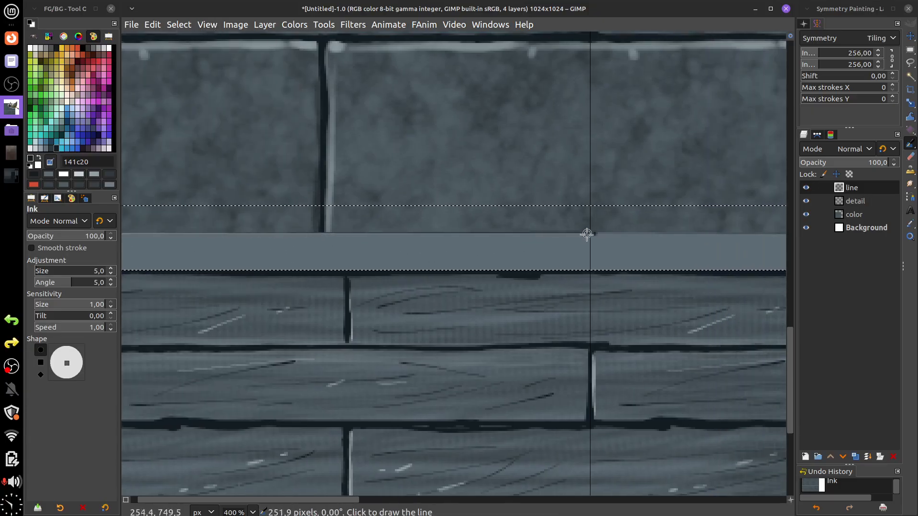
{"action": "mouse_move", "coordinate": [403, 288]}
{"action": "left_mouse_down"}
{"action": "mouse_move", "coordinate": [496, 285]}
{"action": "mouse_move", "coordinate": [385, 287]}
{"action": "left_mouse_up"}
{"action": "mouse_move", "coordinate": [458, 236]}
{"action": "left_mouse_down"}
{"action": "mouse_move", "coordinate": [523, 242]}
{"action": "mouse_move", "coordinate": [491, 244]}
{"action": "mouse_move", "coordinate": [480, 240]}
{"action": "mouse_move", "coordinate": [576, 234]}
{"action": "left_mouse_up"}
{"action": "key", "text": "ctrl+z"}
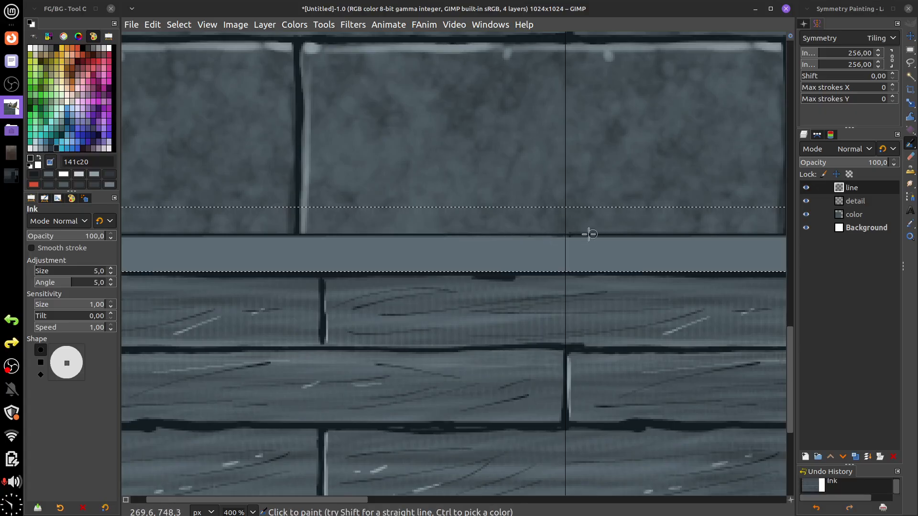
{"action": "left_click_drag", "start_coordinate": [462, 244], "coordinate": [604, 246]}
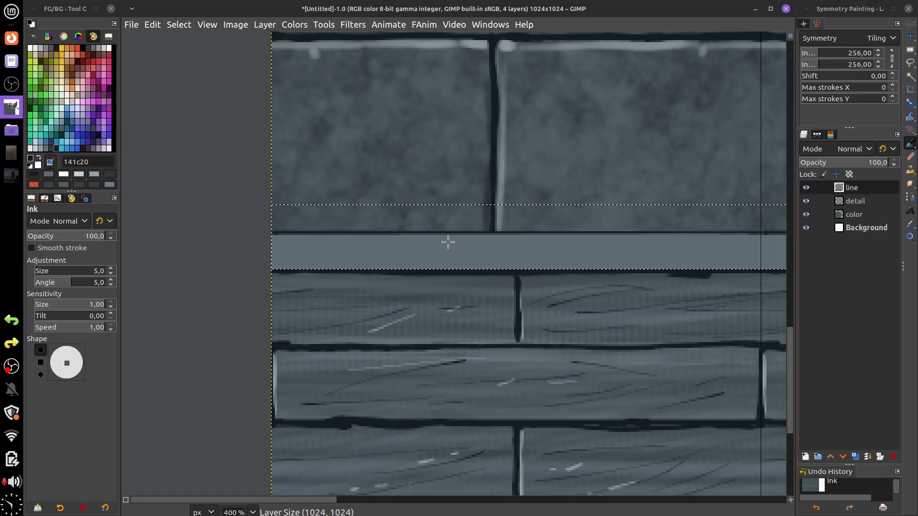
{"action": "left_click_drag", "start_coordinate": [382, 247], "coordinate": [362, 251]}
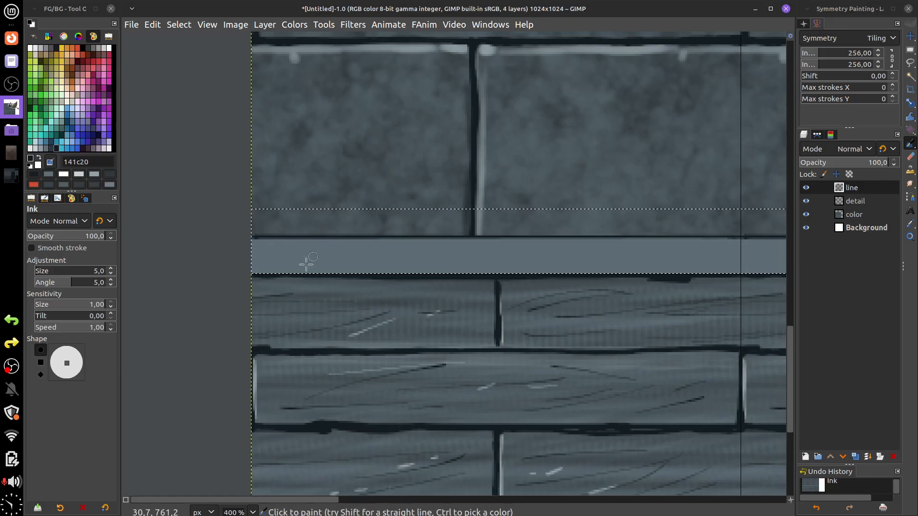
- Ink a straight 141c20 line lengthwise through the middle of the grey strip, undoing an uneven touch-up stroke near the tile boundary
{"action": "scroll", "coordinate": [474, 278], "scroll_direction": "right", "scroll_amount": 5}
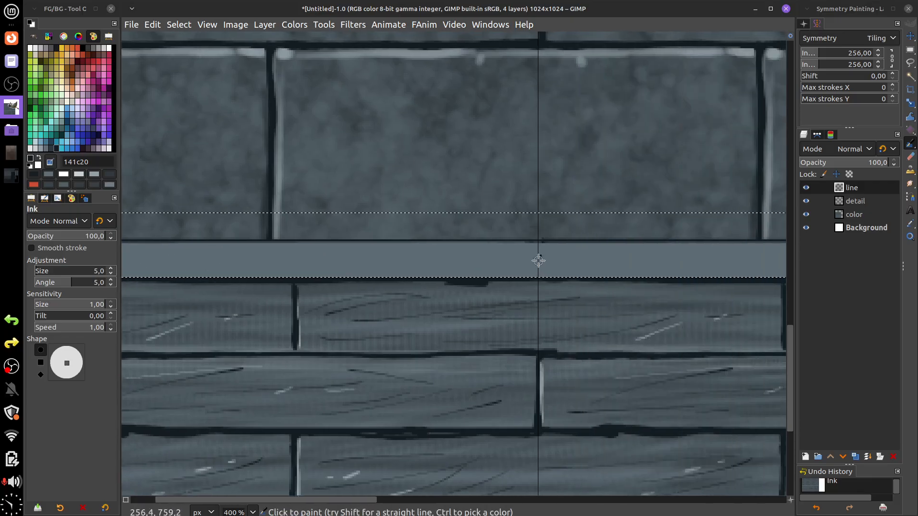
{"action": "left_click", "coordinate": [539, 260], "text": "shift"}
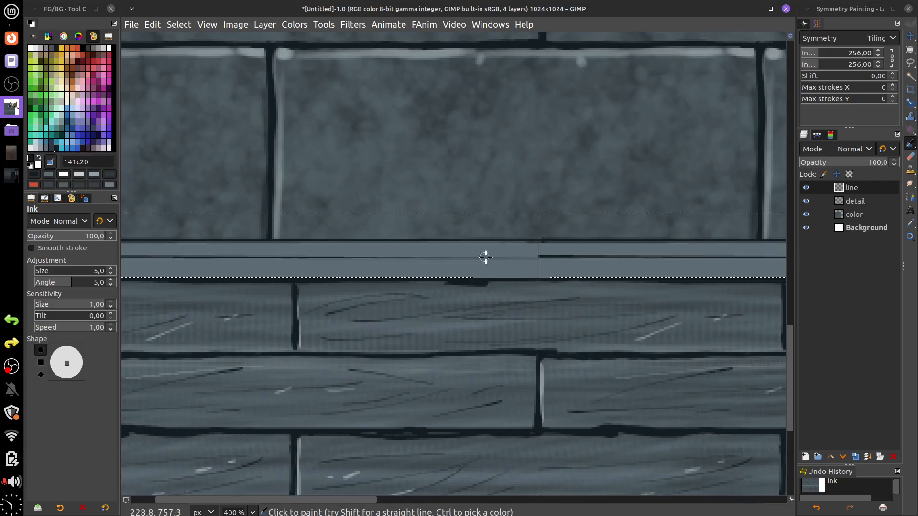
{"action": "mouse_move", "coordinate": [486, 257]}
{"action": "left_mouse_down"}
{"action": "mouse_move", "coordinate": [563, 255]}
{"action": "mouse_move", "coordinate": [458, 260]}
{"action": "left_mouse_up"}
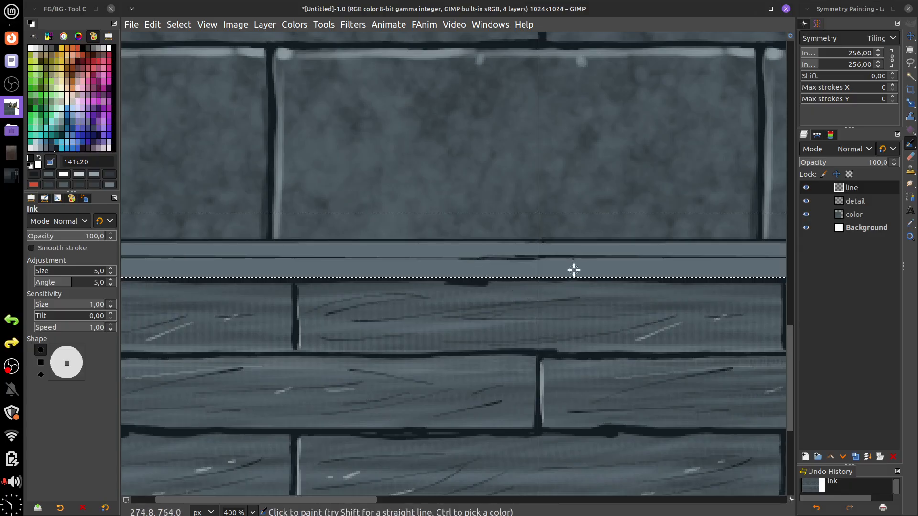
{"action": "key", "text": "ctrl+z"}
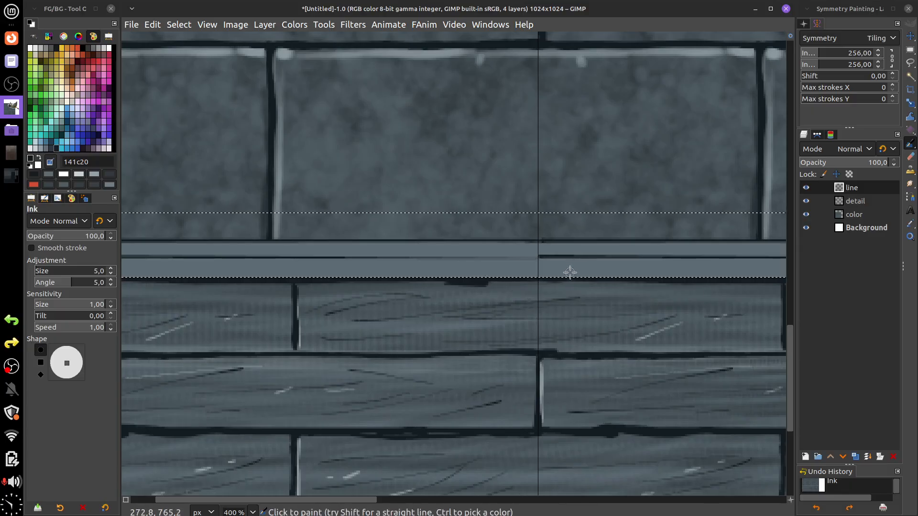
- Ink two overlapping strokes over the faint part of the strip's middle line, running up to the 256 px tile boundary
{"action": "scroll", "coordinate": [601, 272], "scroll_direction": "up", "scroll_amount": 3}
{"action": "scroll", "coordinate": [586, 265], "scroll_direction": "left", "scroll_amount": 3}
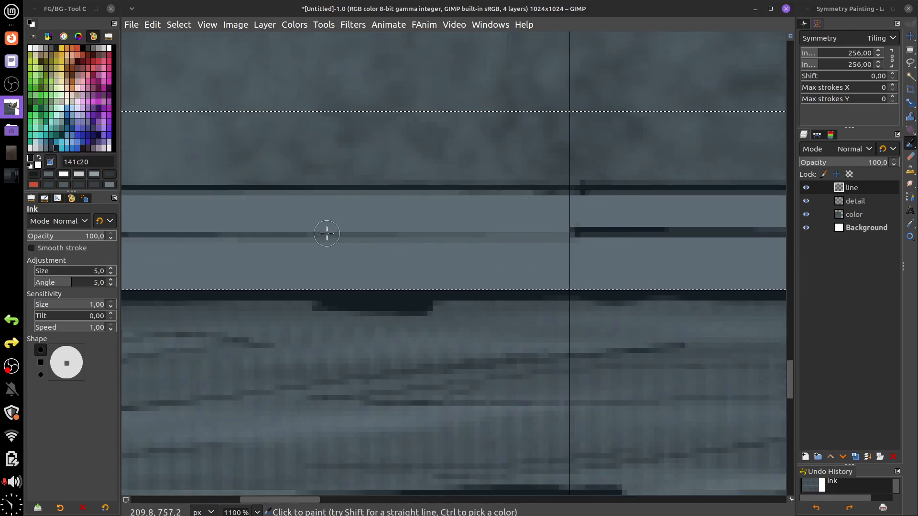
{"action": "left_click_drag", "start_coordinate": [353, 235], "coordinate": [593, 230]}
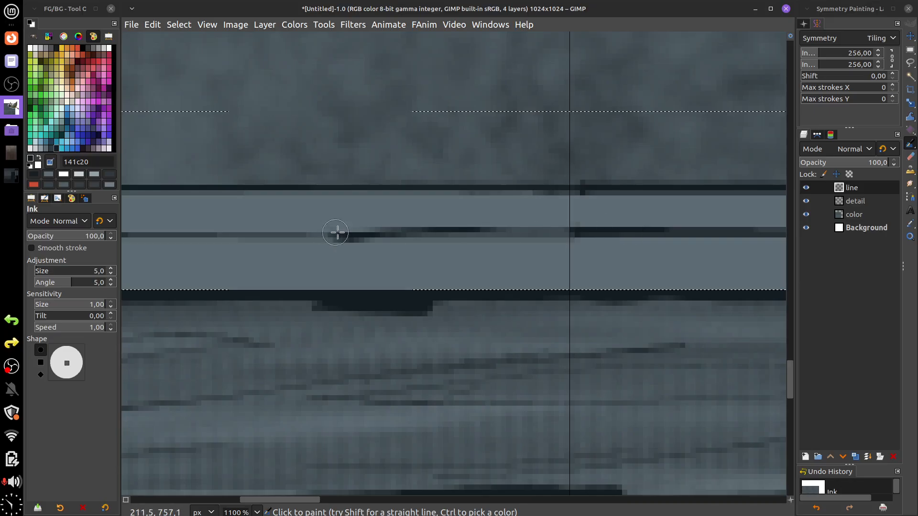
{"action": "left_click_drag", "start_coordinate": [338, 231], "coordinate": [586, 231]}
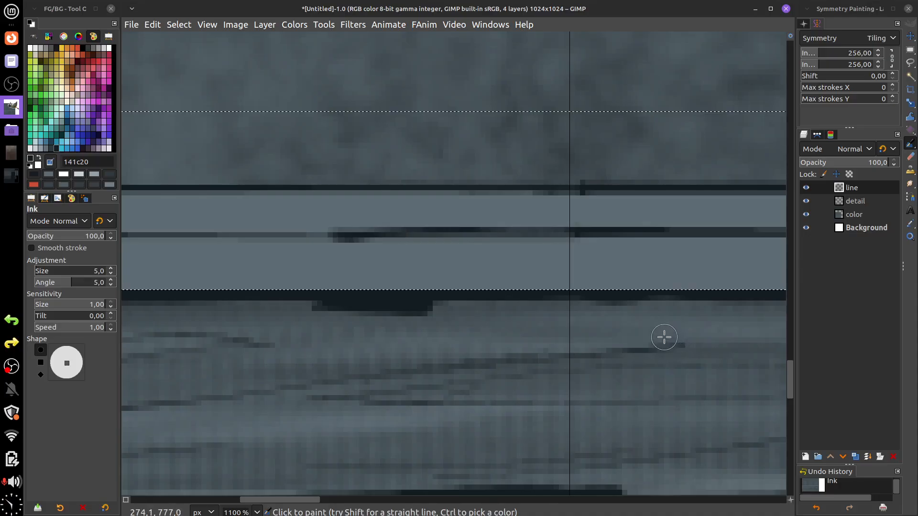
- Apply the Wacom Horizontal tablet mapping, rotate the canvas to about 312°, and darken uneven sections of the strip's middle line in the first tile
{"action": "left_click", "coordinate": [11, 10]}
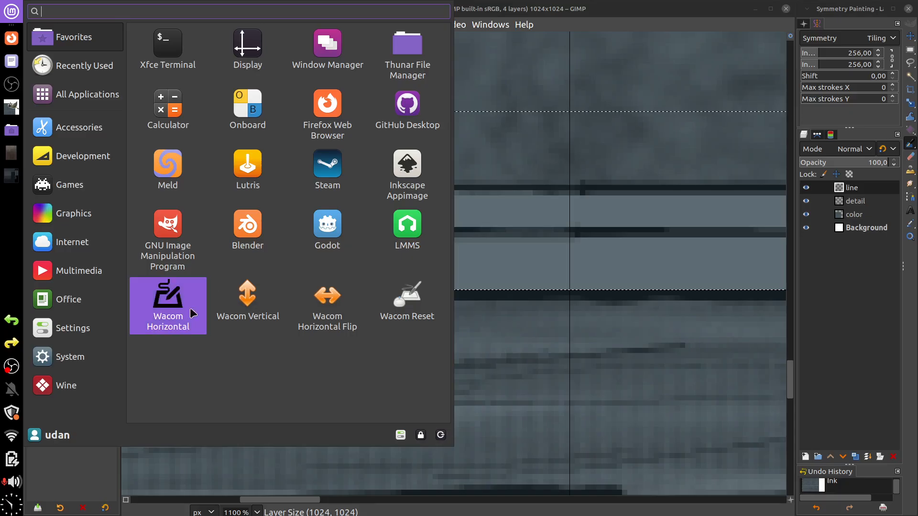
{"action": "left_click", "coordinate": [167, 300]}
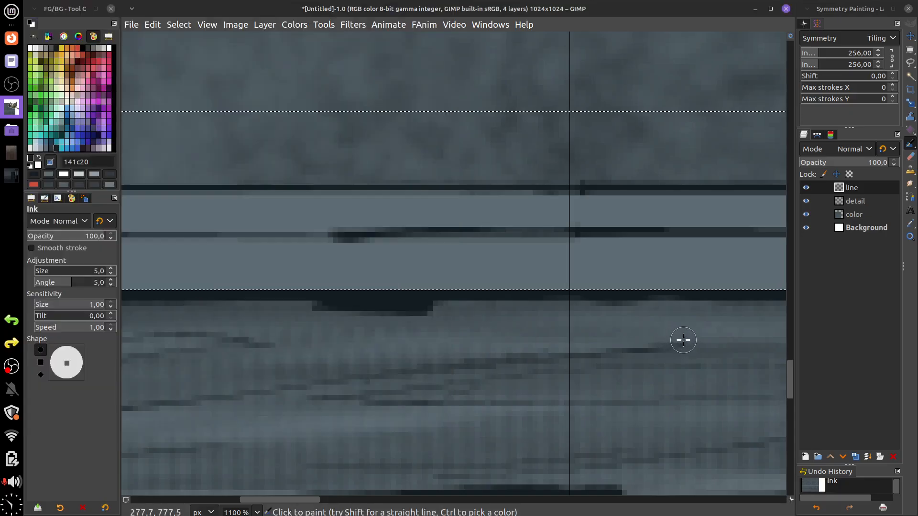
{"action": "mouse_move", "coordinate": [684, 340]}
{"action": "left_mouse_down"}
{"action": "mouse_move", "coordinate": [676, 327]}
{"action": "mouse_move", "coordinate": [666, 334]}
{"action": "mouse_move", "coordinate": [639, 416]}
{"action": "mouse_move", "coordinate": [693, 246]}
{"action": "mouse_move", "coordinate": [652, 133]}
{"action": "mouse_move", "coordinate": [660, 139]}
{"action": "left_mouse_up"}
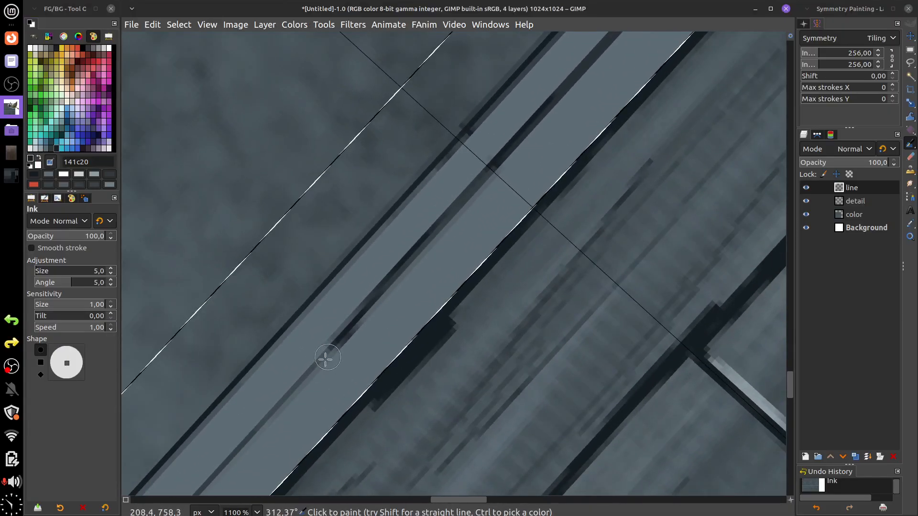
{"action": "left_click_drag", "start_coordinate": [400, 369], "coordinate": [584, 147]}
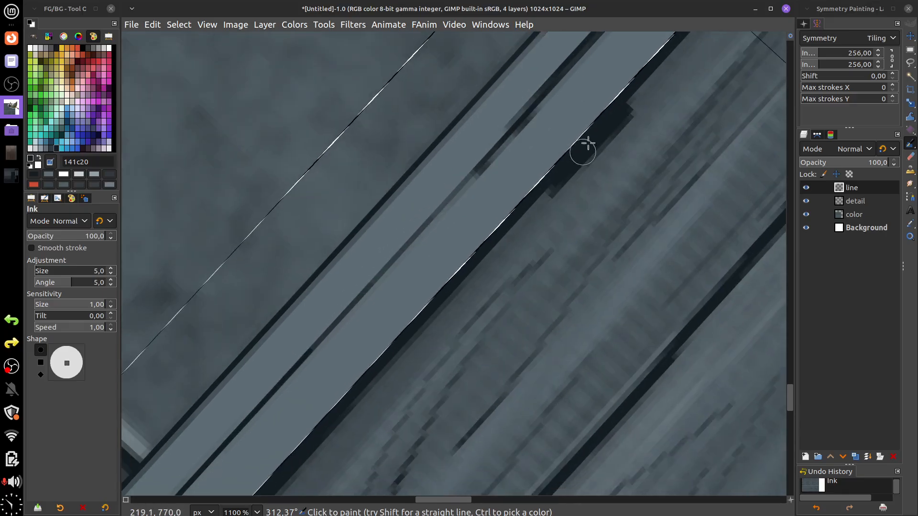
{"action": "left_click_drag", "start_coordinate": [389, 331], "coordinate": [531, 205]}
{"action": "left_click_drag", "start_coordinate": [442, 278], "coordinate": [565, 148]}
{"action": "mouse_move", "coordinate": [460, 301]}
{"action": "left_mouse_down"}
{"action": "mouse_move", "coordinate": [504, 257]}
{"action": "mouse_move", "coordinate": [400, 301]}
{"action": "mouse_move", "coordinate": [346, 369]}
{"action": "left_mouse_up"}
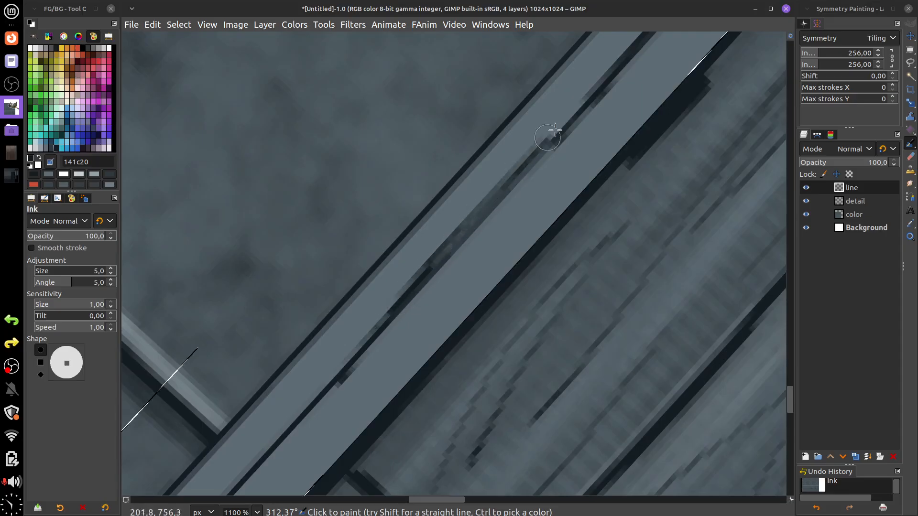
{"action": "mouse_move", "coordinate": [420, 288]}
{"action": "left_mouse_down"}
{"action": "mouse_move", "coordinate": [578, 116]}
{"action": "mouse_move", "coordinate": [567, 168]}
{"action": "mouse_move", "coordinate": [452, 339]}
{"action": "left_mouse_up"}
{"action": "left_click_drag", "start_coordinate": [367, 457], "coordinate": [360, 465]}
- Continue inking along the strip's middle line through the second tile toward the 512 px boundary
{"action": "left_click_drag", "start_coordinate": [606, 137], "coordinate": [420, 375]}
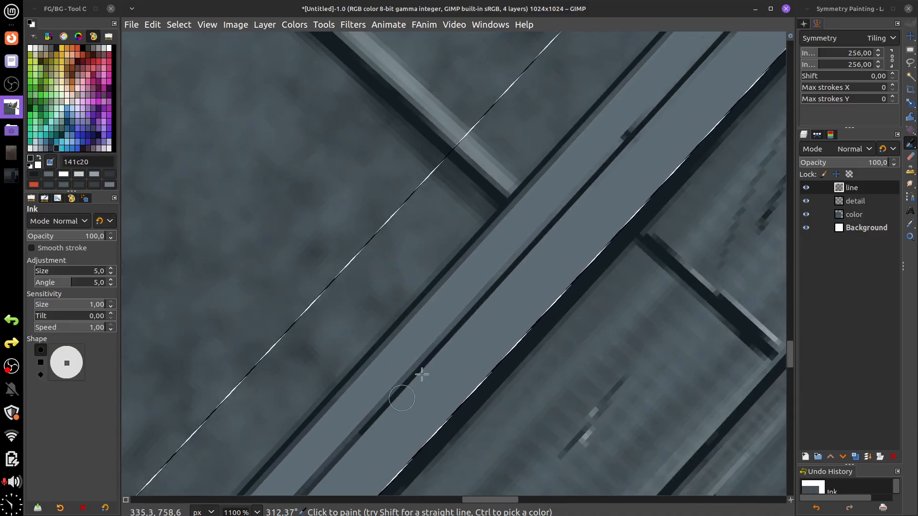
{"action": "left_click_drag", "start_coordinate": [664, 168], "coordinate": [537, 200]}
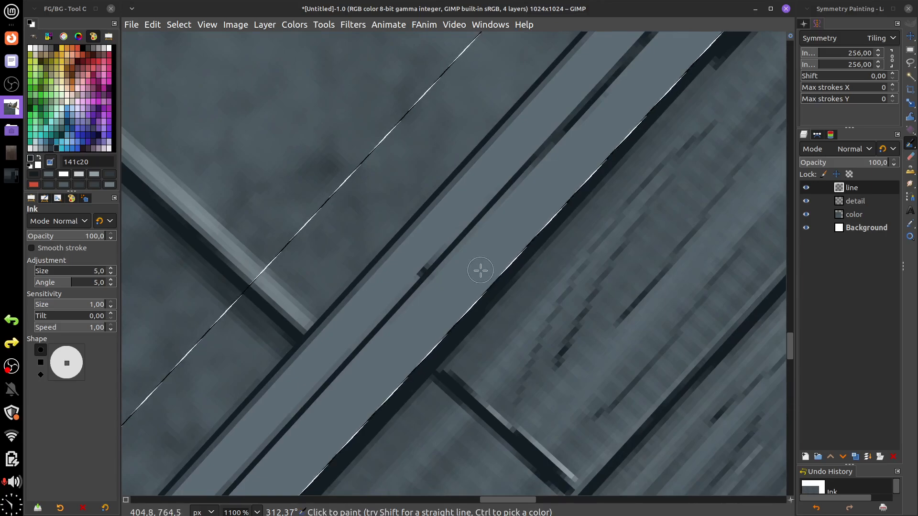
{"action": "mouse_move", "coordinate": [479, 268]}
{"action": "left_mouse_down"}
{"action": "mouse_move", "coordinate": [454, 271]}
{"action": "mouse_move", "coordinate": [576, 258]}
{"action": "left_mouse_up"}
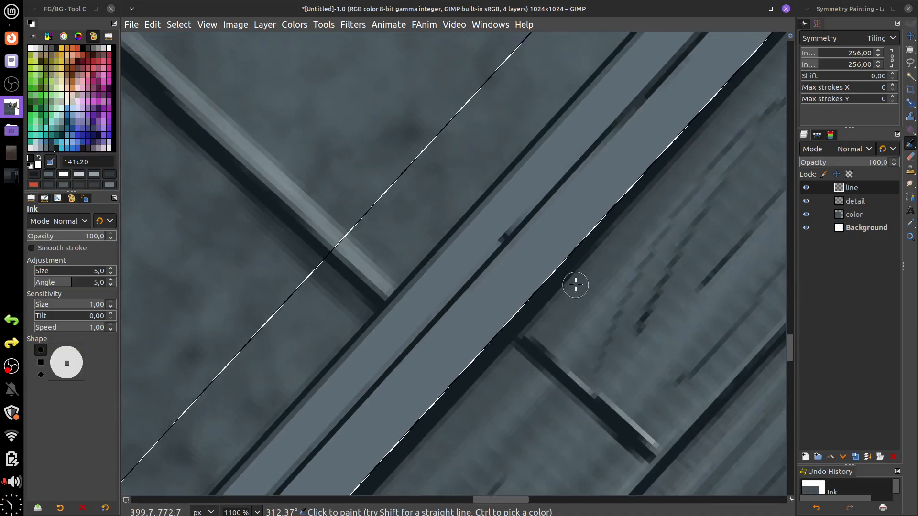
{"action": "left_click_drag", "start_coordinate": [602, 173], "coordinate": [620, 157]}
{"action": "left_click_drag", "start_coordinate": [650, 121], "coordinate": [418, 391]}
{"action": "left_click_drag", "start_coordinate": [615, 184], "coordinate": [424, 390]}
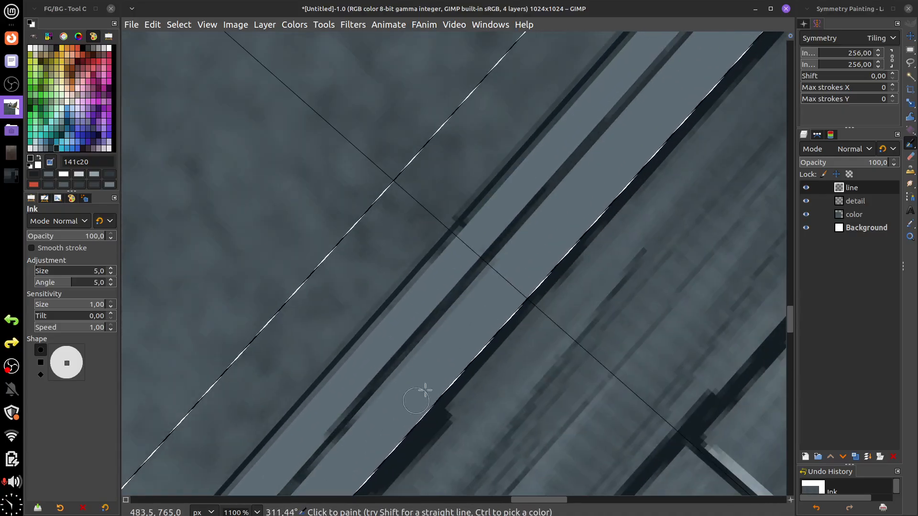
- Reset the canvas rotation and examine the outlined strip across the repeated tiles
{"action": "left_click_drag", "start_coordinate": [603, 167], "coordinate": [666, 338]}
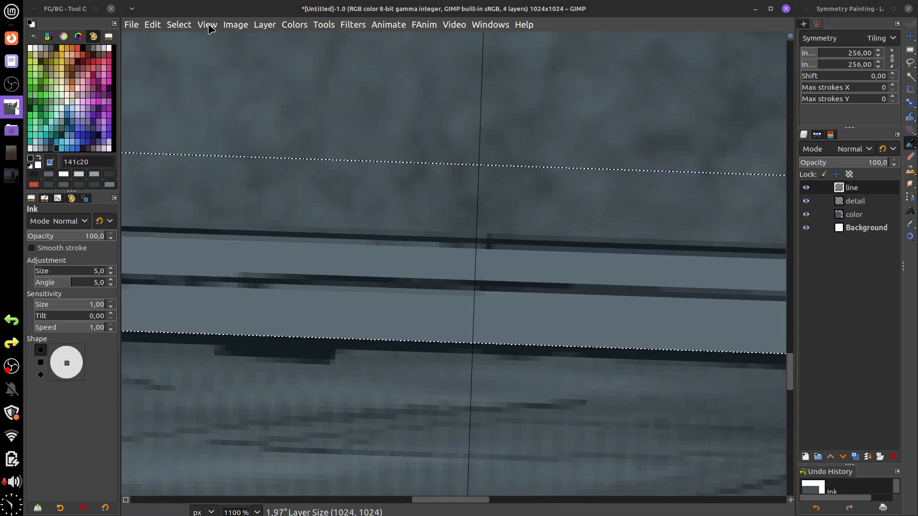
{"action": "left_click", "coordinate": [208, 28]}
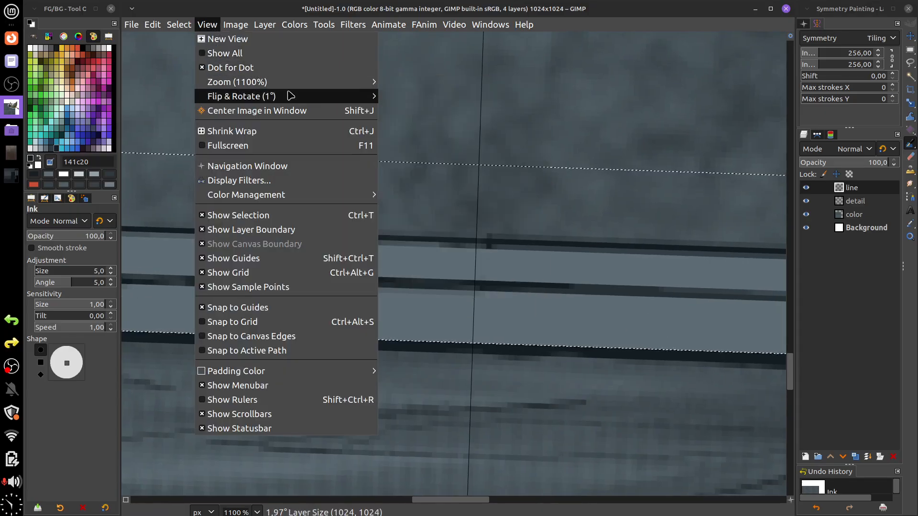
{"action": "mouse_move", "coordinate": [364, 102]}
{"action": "left_click", "coordinate": [480, 98]}
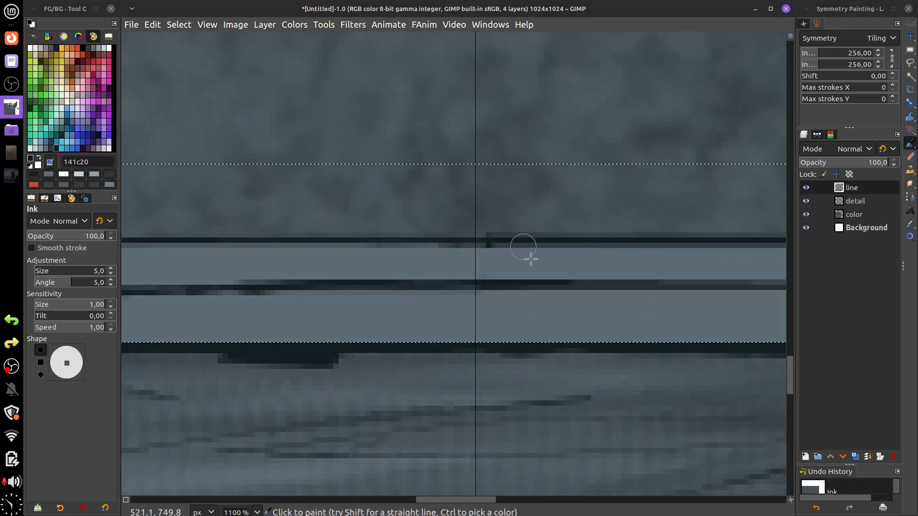
{"action": "key", "text": "2"}
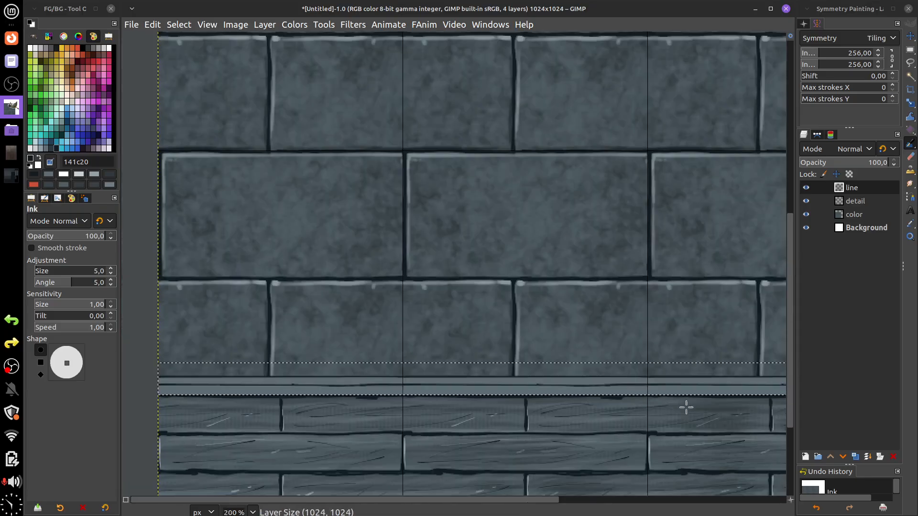
{"action": "scroll", "coordinate": [621, 373], "scroll_direction": "down", "scroll_amount": 5}
{"action": "scroll", "coordinate": [596, 315], "scroll_direction": "right", "scroll_amount": 2}
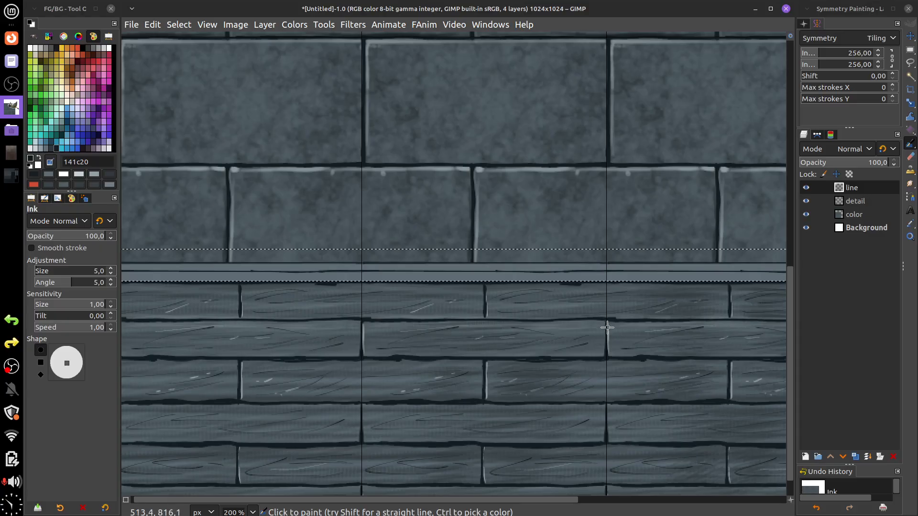
{"action": "scroll", "coordinate": [607, 327], "scroll_direction": "up", "scroll_amount": 4}
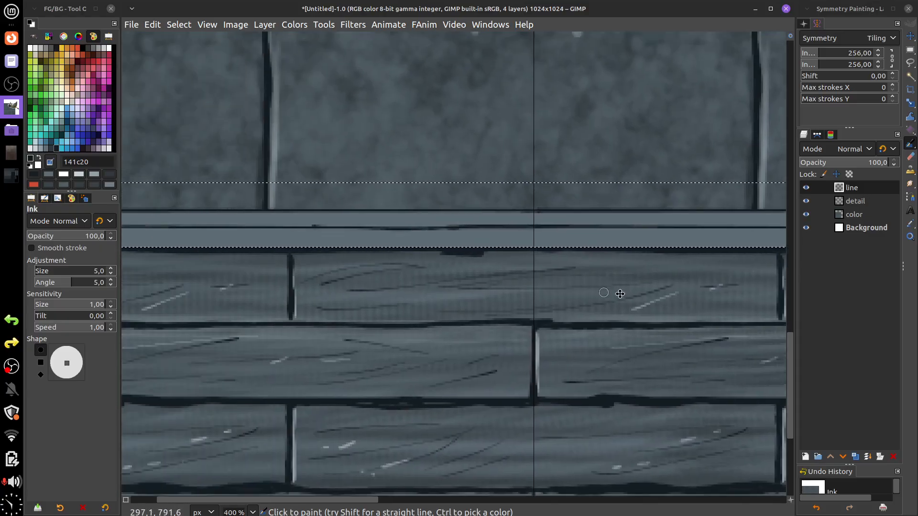
{"action": "scroll", "coordinate": [621, 294], "scroll_direction": "left", "scroll_amount": 2}
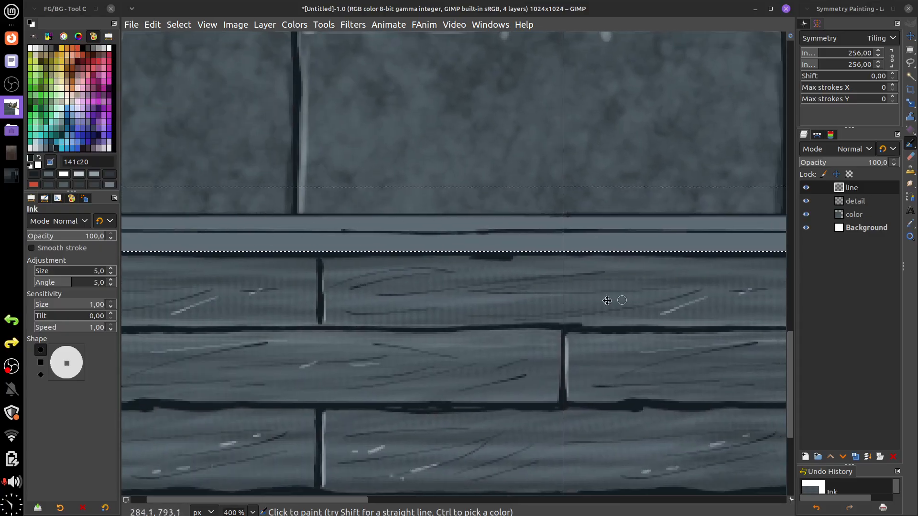
{"action": "scroll", "coordinate": [606, 301], "scroll_direction": "right", "scroll_amount": 15}
{"action": "scroll", "coordinate": [606, 301], "scroll_direction": "up", "scroll_amount": 1}
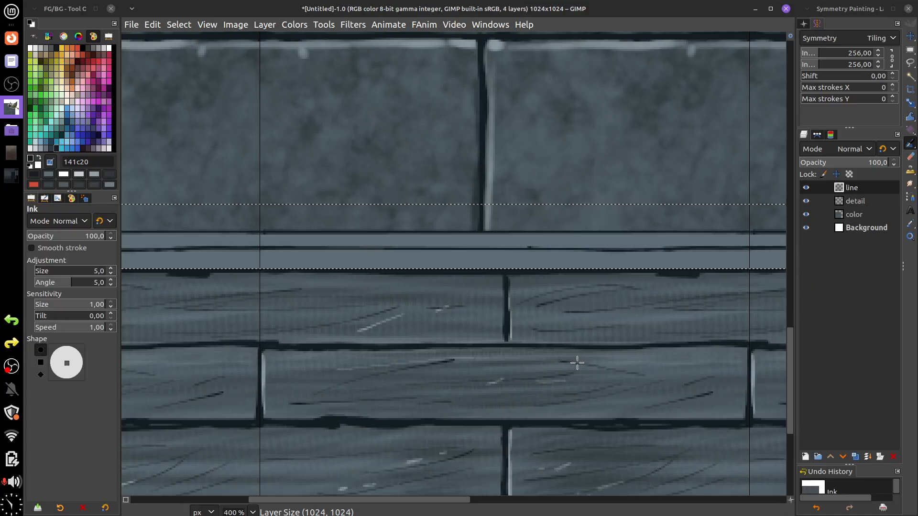
- Make the color layer active and set up the Paintbrush with dark grey 31393d as the foreground colour
{"action": "left_click", "coordinate": [855, 219]}
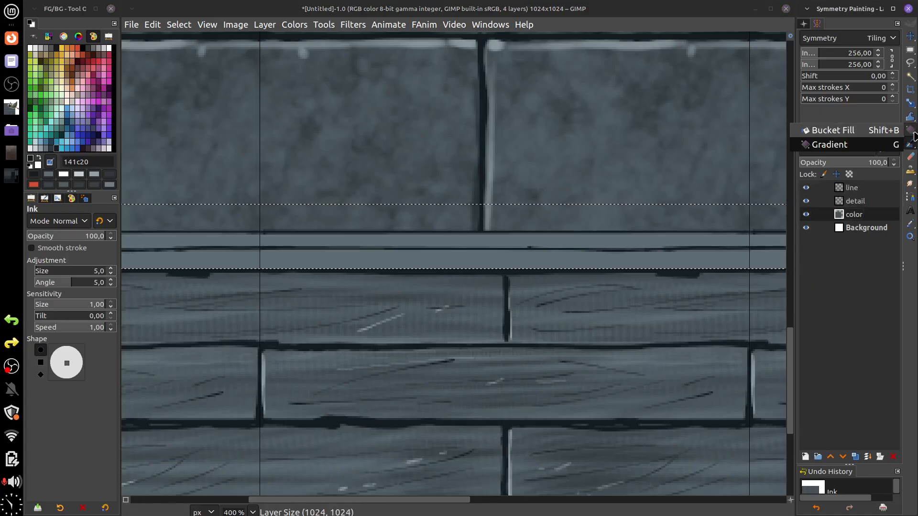
{"action": "mouse_move", "coordinate": [911, 145]}
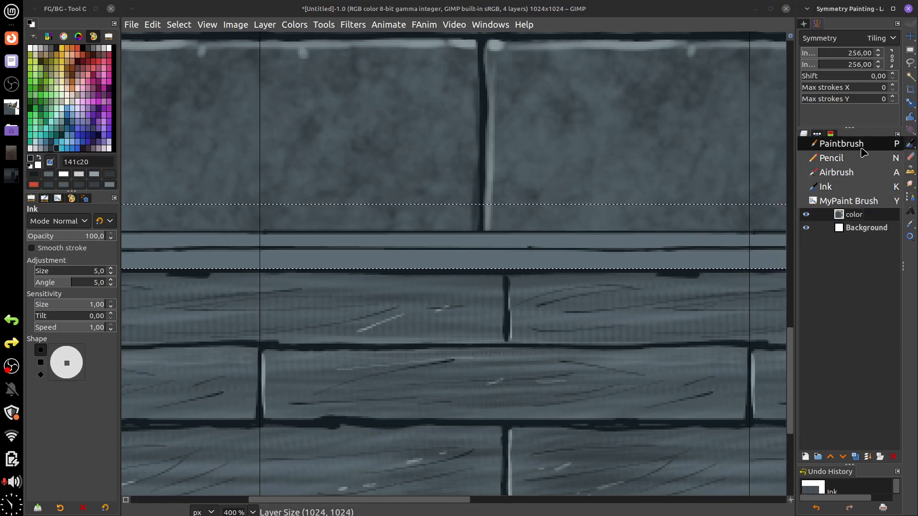
{"action": "left_click", "coordinate": [842, 144]}
{"action": "left_click", "coordinate": [51, 148]}
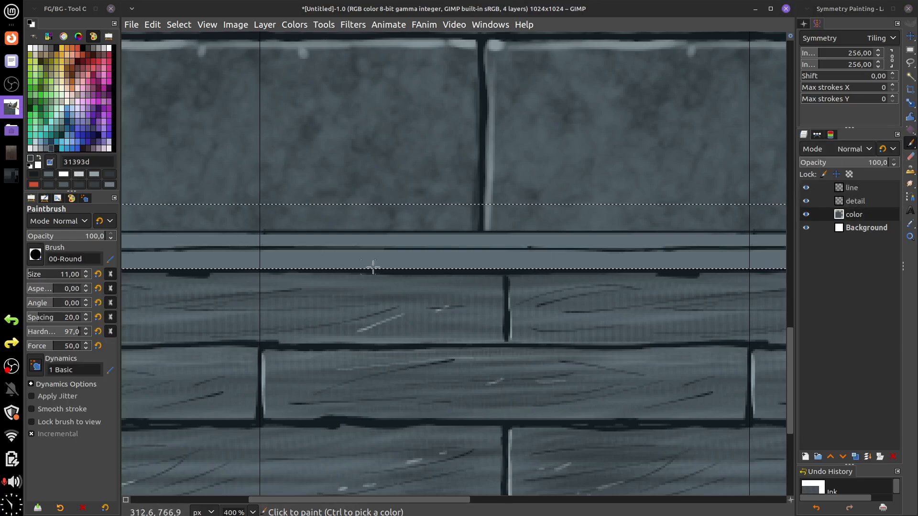
{"action": "left_click_drag", "start_coordinate": [382, 262], "coordinate": [638, 268]}
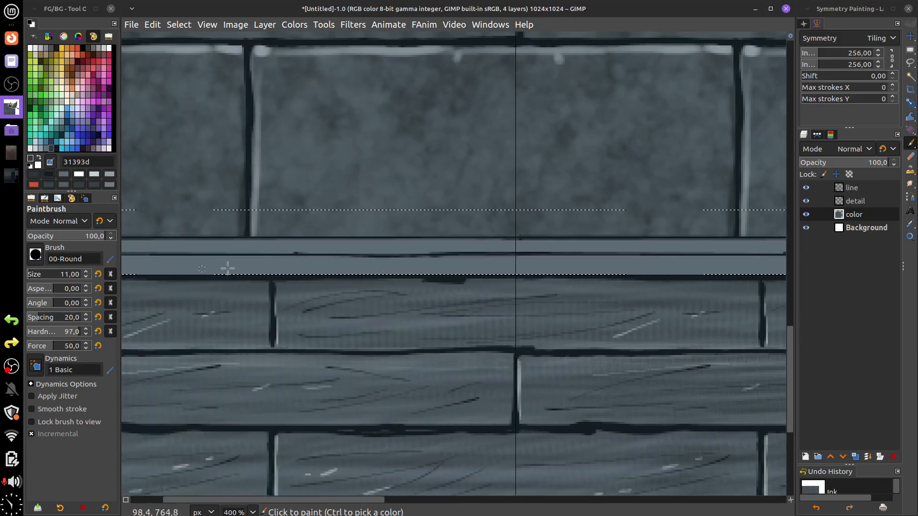
{"action": "left_click_drag", "start_coordinate": [228, 268], "coordinate": [397, 267]}
{"action": "left_click_drag", "start_coordinate": [277, 271], "coordinate": [596, 267]}
{"action": "left_click_drag", "start_coordinate": [442, 274], "coordinate": [667, 273]}
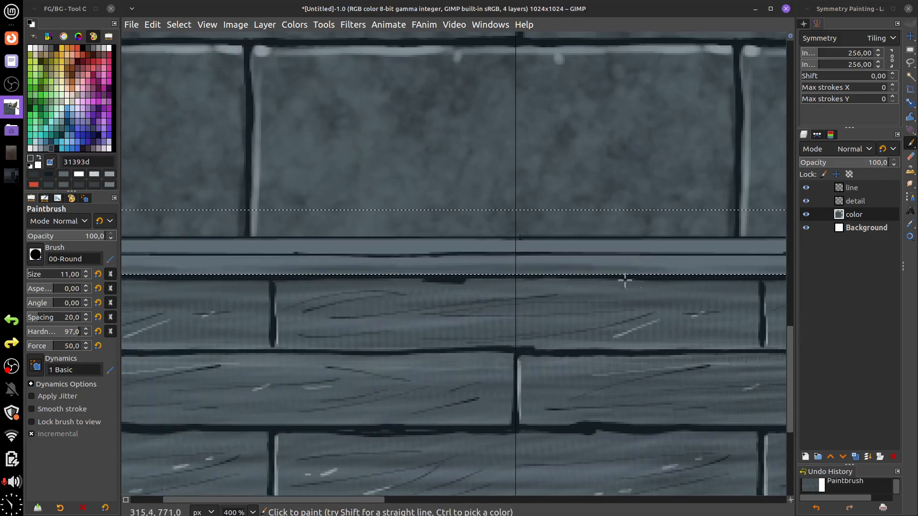
{"action": "mouse_move", "coordinate": [584, 281]}
{"action": "left_mouse_down"}
{"action": "mouse_move", "coordinate": [391, 295]}
{"action": "mouse_move", "coordinate": [396, 282]}
{"action": "mouse_move", "coordinate": [668, 282]}
{"action": "left_mouse_up"}
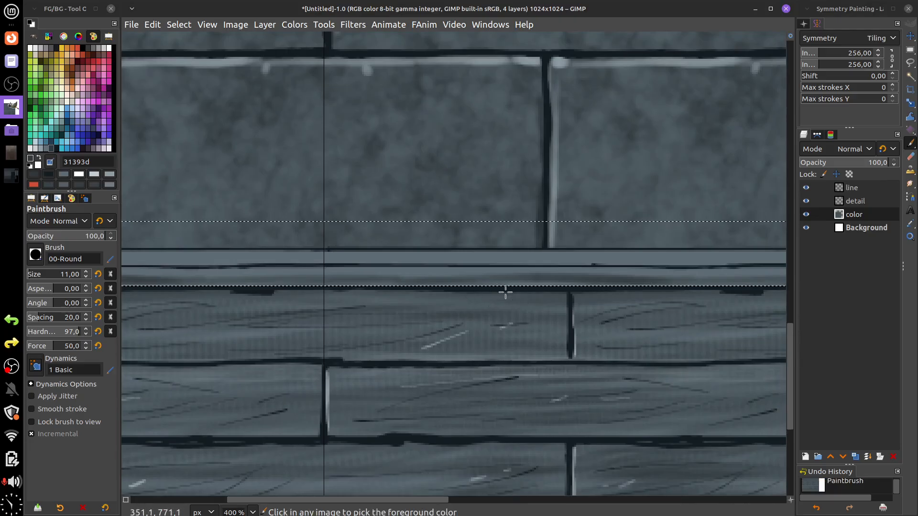
{"action": "key", "text": "ctrl+z"}
{"action": "key", "text": "ctrl+z"}
{"action": "key", "text": "ctrl+z"}
{"action": "key", "text": "ctrl+z"}
- Shade the grey strip's lower edge with the brush at size 13, and add dark strokes along its middle line with a smaller brush
{"action": "mouse_move", "coordinate": [547, 327]}
{"action": "left_mouse_down"}
{"action": "mouse_move", "coordinate": [393, 322]}
{"action": "mouse_move", "coordinate": [424, 310]}
{"action": "left_mouse_up"}
{"action": "key", "text": "bracketright"}
{"action": "key", "text": "bracketright"}
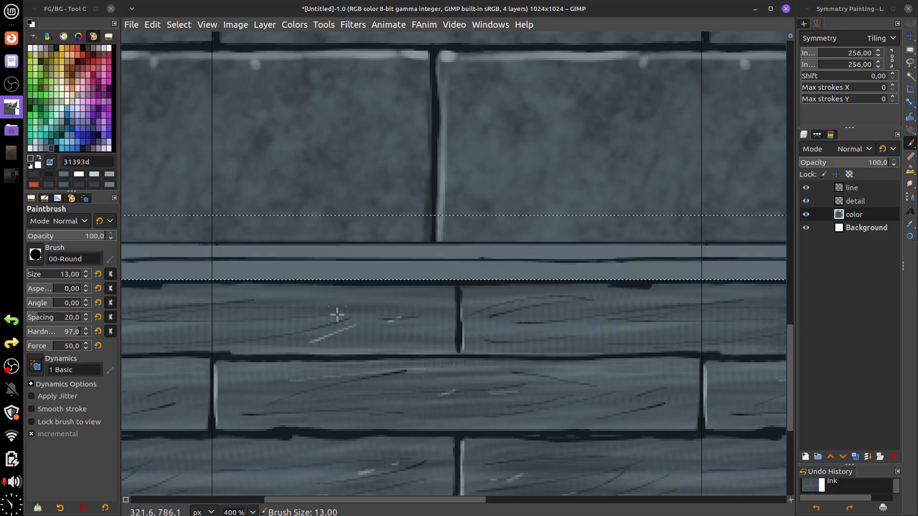
{"action": "mouse_move", "coordinate": [200, 288]}
{"action": "left_mouse_down"}
{"action": "mouse_move", "coordinate": [553, 277]}
{"action": "mouse_move", "coordinate": [480, 276]}
{"action": "mouse_move", "coordinate": [713, 284]}
{"action": "left_mouse_up"}
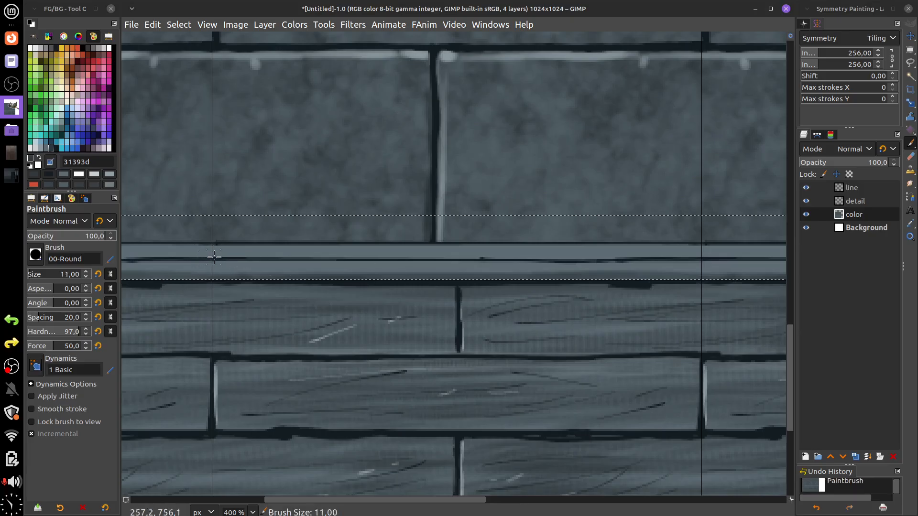
{"action": "left_click_drag", "start_coordinate": [214, 257], "coordinate": [702, 257]}
{"action": "mouse_move", "coordinate": [406, 259]}
{"action": "left_mouse_down"}
{"action": "mouse_move", "coordinate": [721, 254]}
{"action": "mouse_move", "coordinate": [720, 262]}
{"action": "left_mouse_up"}
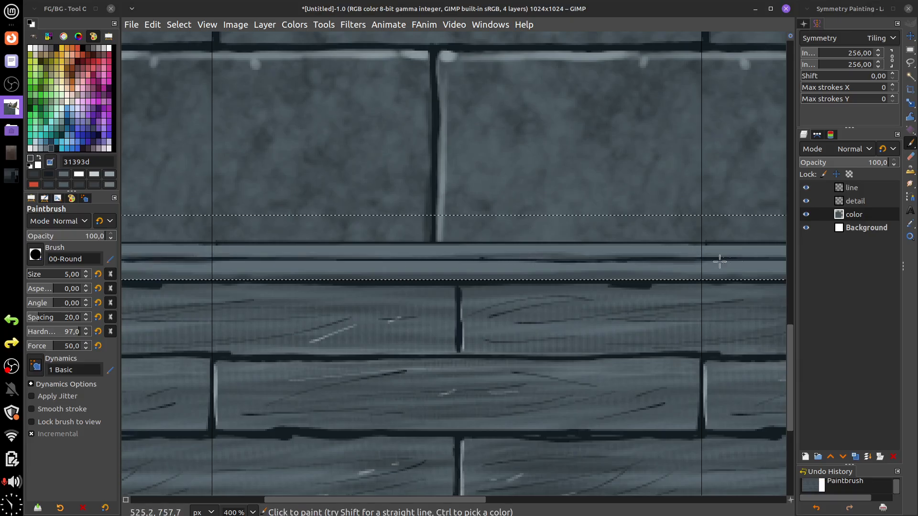
- Paint light c8cfd2 highlights at size 5 along the upper edge of both bands of the strip
{"action": "left_click", "coordinate": [35, 149]}
{"action": "left_click_drag", "start_coordinate": [225, 246], "coordinate": [683, 246]}
{"action": "mouse_move", "coordinate": [213, 264]}
{"action": "left_mouse_down"}
{"action": "mouse_move", "coordinate": [655, 257]}
{"action": "mouse_move", "coordinate": [567, 262]}
{"action": "mouse_move", "coordinate": [711, 267]}
{"action": "mouse_move", "coordinate": [682, 268]}
{"action": "left_mouse_up"}
- Clear the strip selection and check the whole tiled texture
{"action": "left_click_drag", "start_coordinate": [707, 342], "coordinate": [668, 328]}
{"action": "scroll", "coordinate": [668, 330], "scroll_direction": "down", "scroll_amount": 1}
{"action": "scroll", "coordinate": [667, 343], "scroll_direction": "down", "scroll_amount": 3}
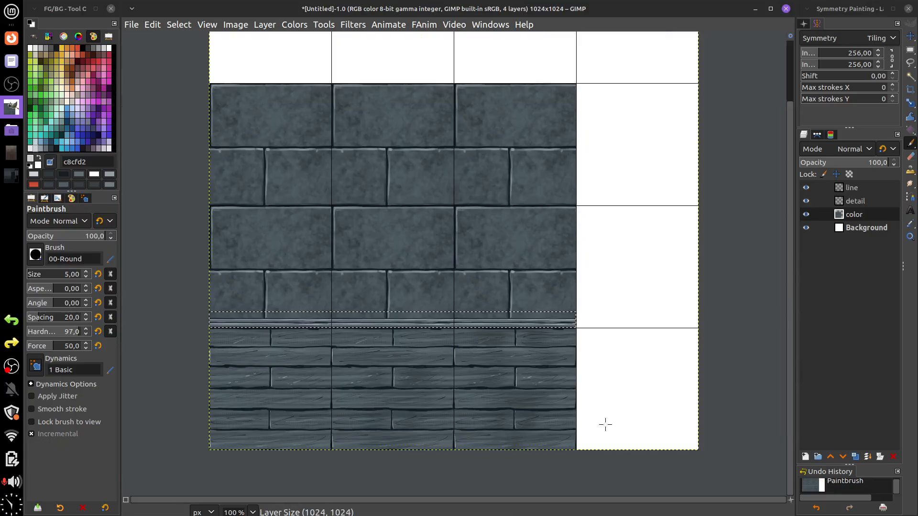
{"action": "key", "text": "ctrl+shift+a"}
{"action": "left_click_drag", "start_coordinate": [541, 234], "coordinate": [615, 282]}
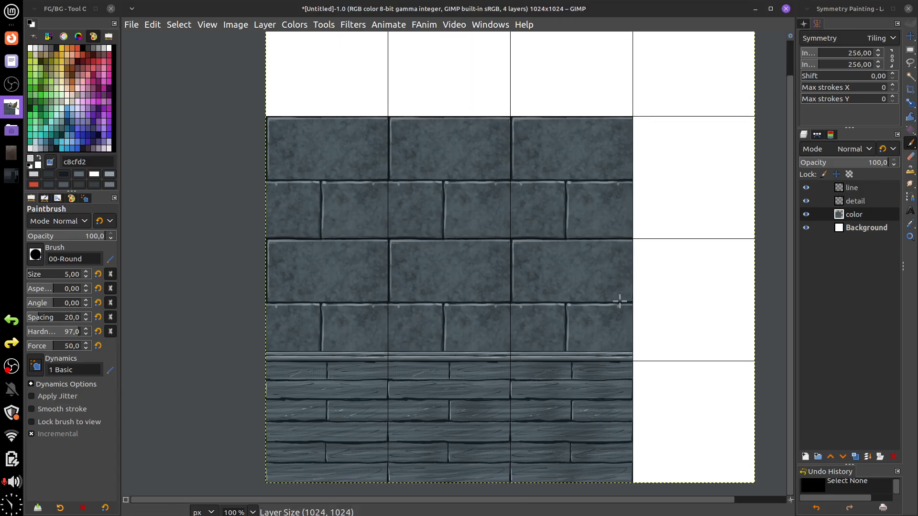
- Turn off the Tiling symmetry by setting it to None, and make the line layer active
{"action": "left_click", "coordinate": [879, 38]}
{"action": "left_click", "coordinate": [879, 37]}
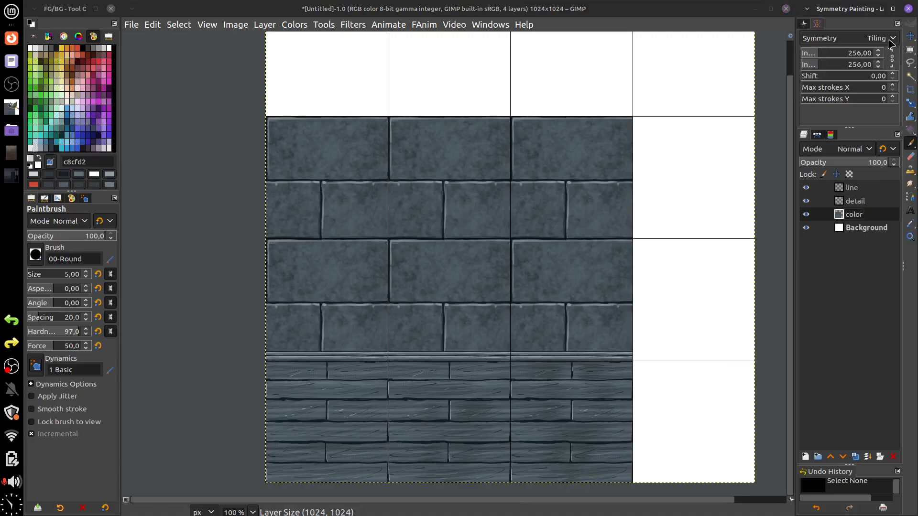
{"action": "left_click", "coordinate": [879, 36]}
{"action": "left_click", "coordinate": [870, 12]}
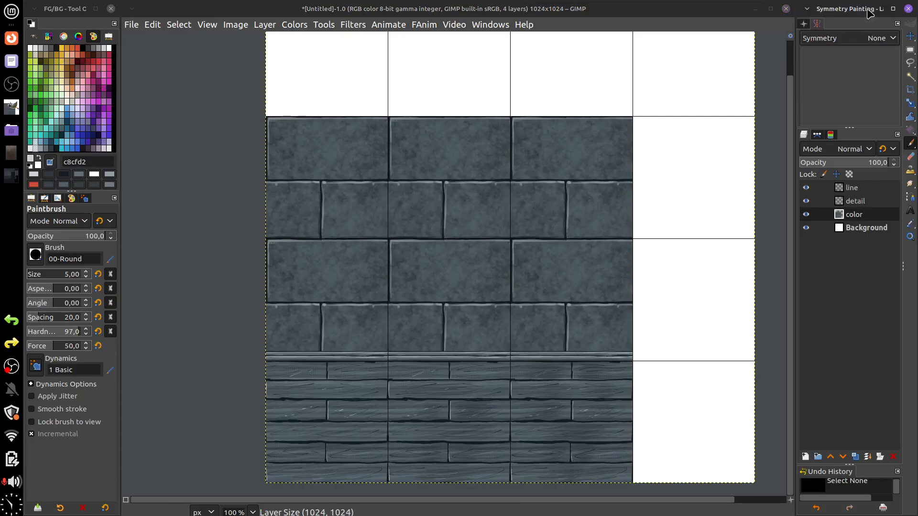
{"action": "left_click_drag", "start_coordinate": [546, 290], "coordinate": [568, 241]}
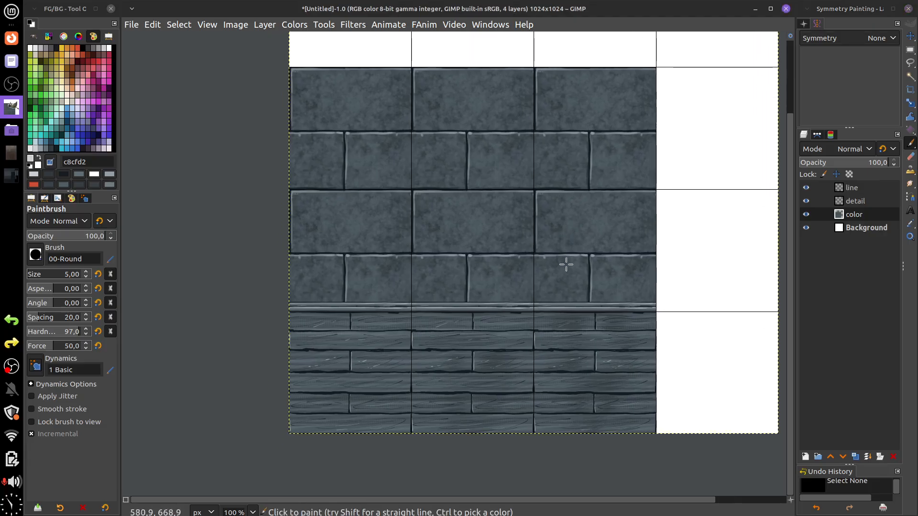
{"action": "scroll", "coordinate": [558, 277], "scroll_direction": "up", "scroll_amount": 4}
{"action": "left_click_drag", "start_coordinate": [364, 356], "coordinate": [625, 219]}
{"action": "scroll", "coordinate": [563, 275], "scroll_direction": "up", "scroll_amount": 1}
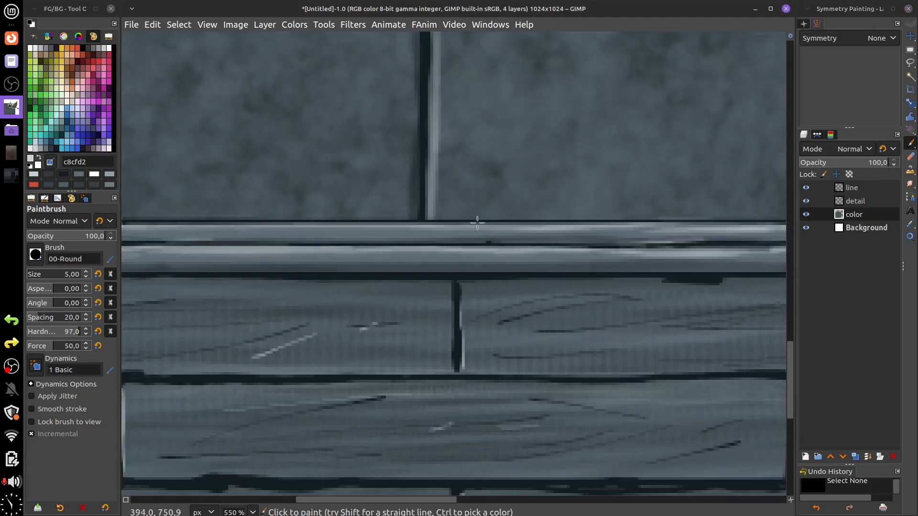
{"action": "key", "text": "Home"}
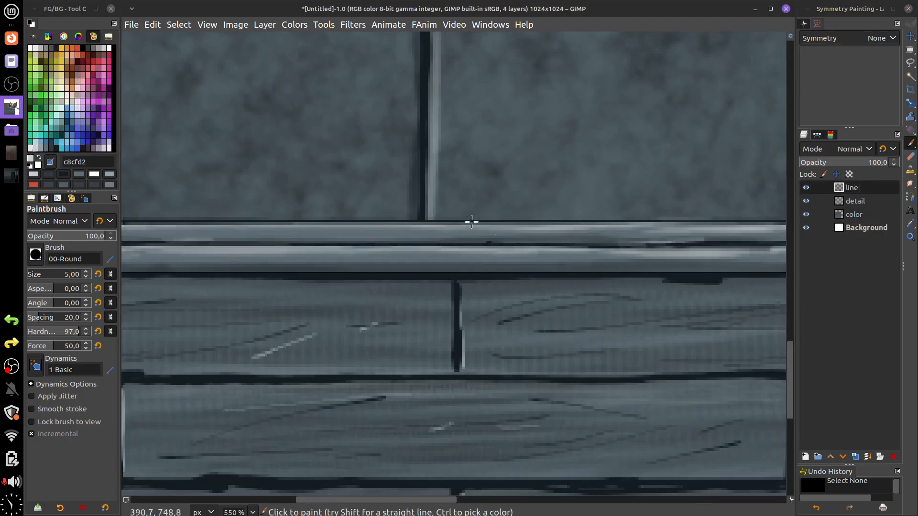
{"action": "scroll", "coordinate": [458, 229], "scroll_direction": "down", "scroll_amount": 4}
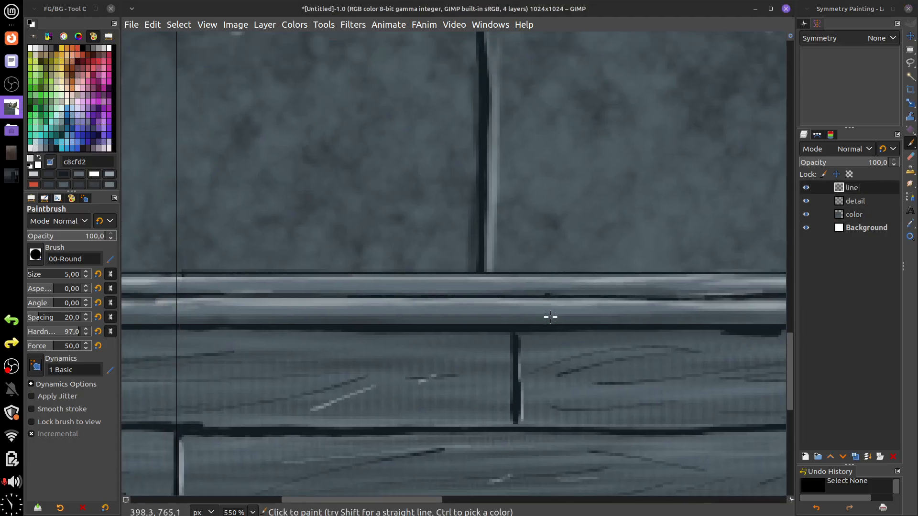
{"action": "scroll", "coordinate": [547, 323], "scroll_direction": "down", "scroll_amount": 2}
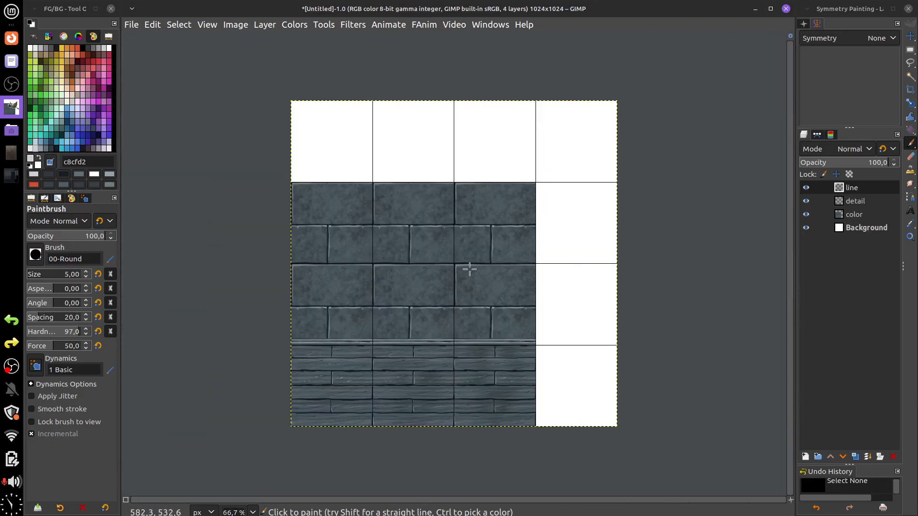
- Select the stone brick area across all three tile columns with a rectangle about 785 × 488 px reaching down to the trim strip
{"action": "key", "text": "r"}
{"action": "mouse_move", "coordinate": [305, 185]}
{"action": "left_mouse_down"}
{"action": "mouse_move", "coordinate": [382, 251]}
{"action": "mouse_move", "coordinate": [538, 340]}
{"action": "left_mouse_up"}
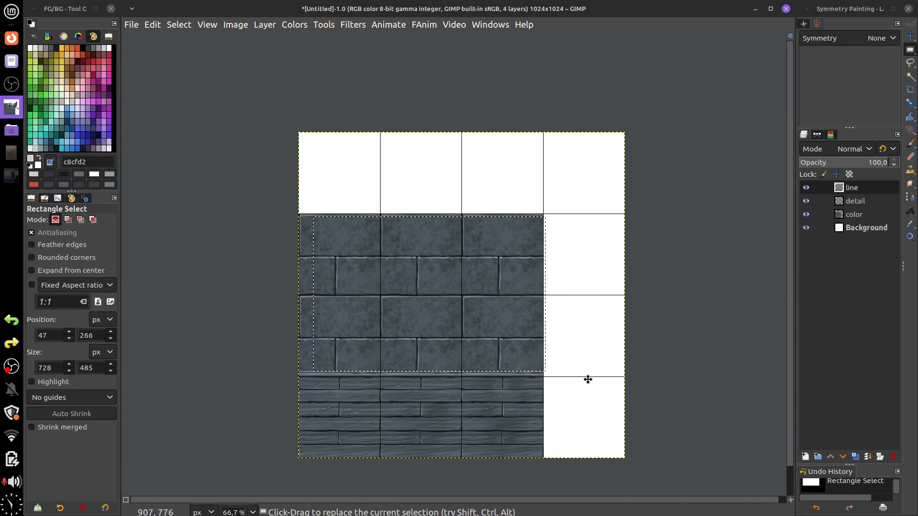
{"action": "left_click_drag", "start_coordinate": [588, 380], "coordinate": [625, 370]}
{"action": "left_click", "coordinate": [534, 312]}
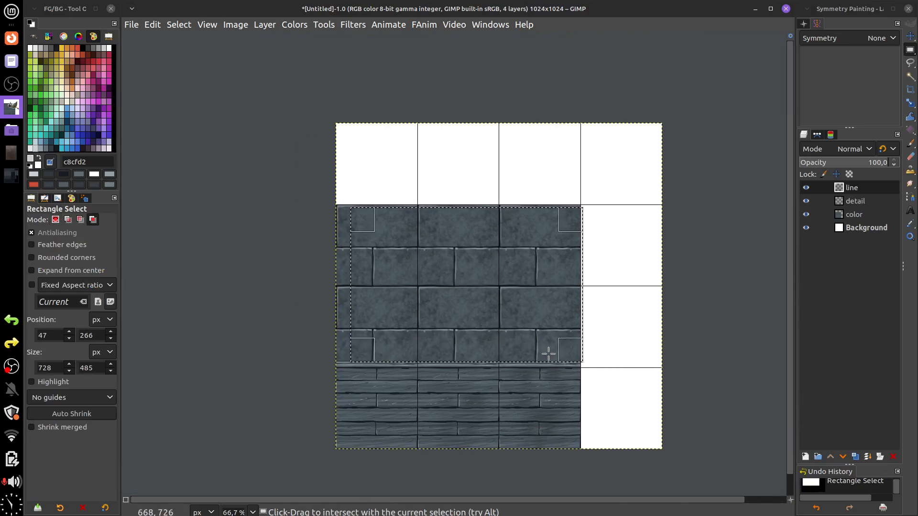
{"action": "left_click_drag", "start_coordinate": [572, 225], "coordinate": [574, 224]}
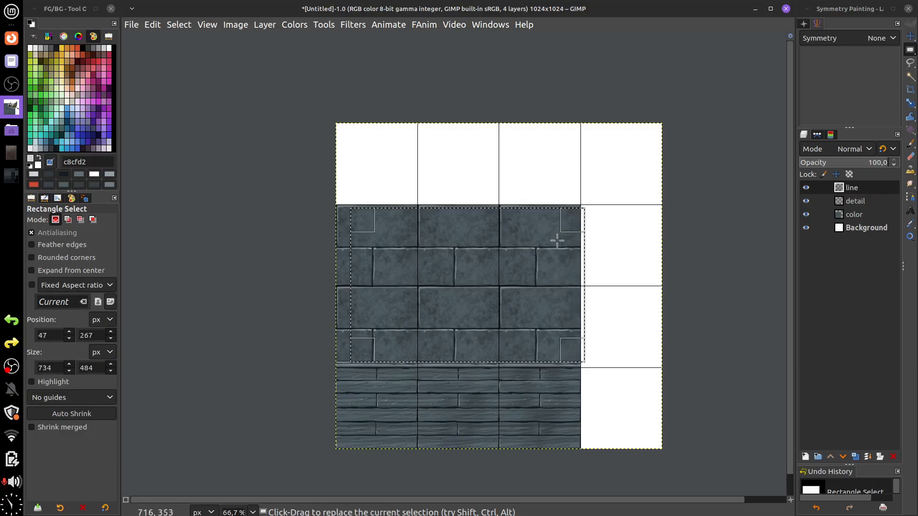
{"action": "left_click_drag", "start_coordinate": [357, 274], "coordinate": [340, 280]}
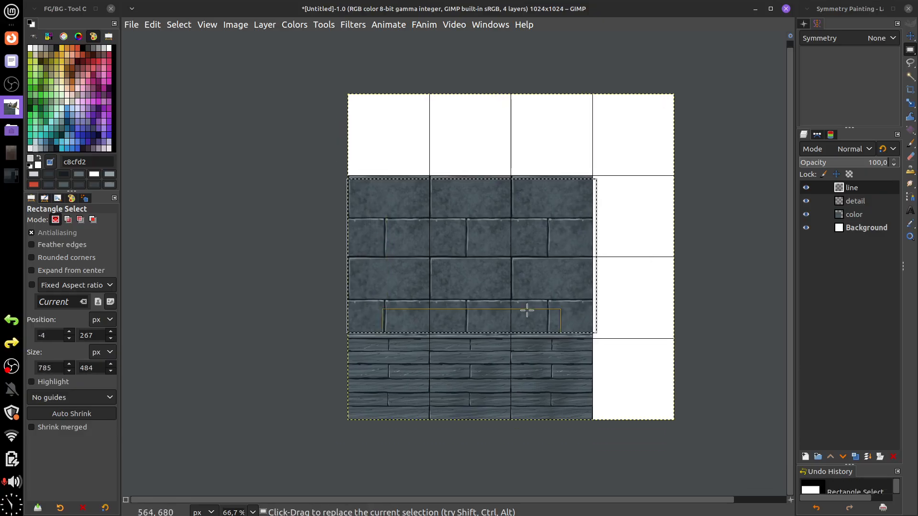
{"action": "scroll", "coordinate": [526, 316], "scroll_direction": "up", "scroll_amount": 3, "text": "ctrl"}
{"action": "mouse_move", "coordinate": [482, 340]}
{"action": "left_mouse_down"}
{"action": "mouse_move", "coordinate": [483, 352]}
{"action": "mouse_move", "coordinate": [486, 343]}
{"action": "left_mouse_up"}
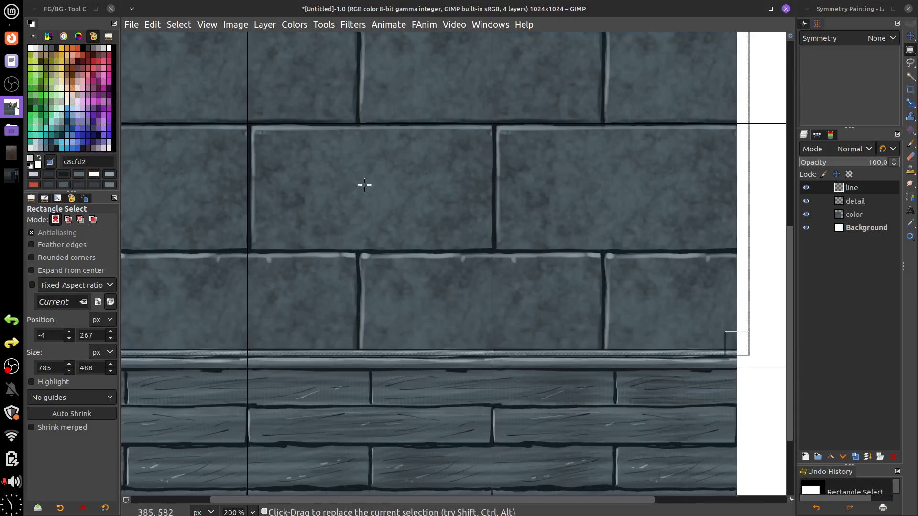
- Try to set the image grid's foreground color to red ff0000
{"action": "left_click", "coordinate": [153, 25]}
{"action": "mouse_move", "coordinate": [204, 27]}
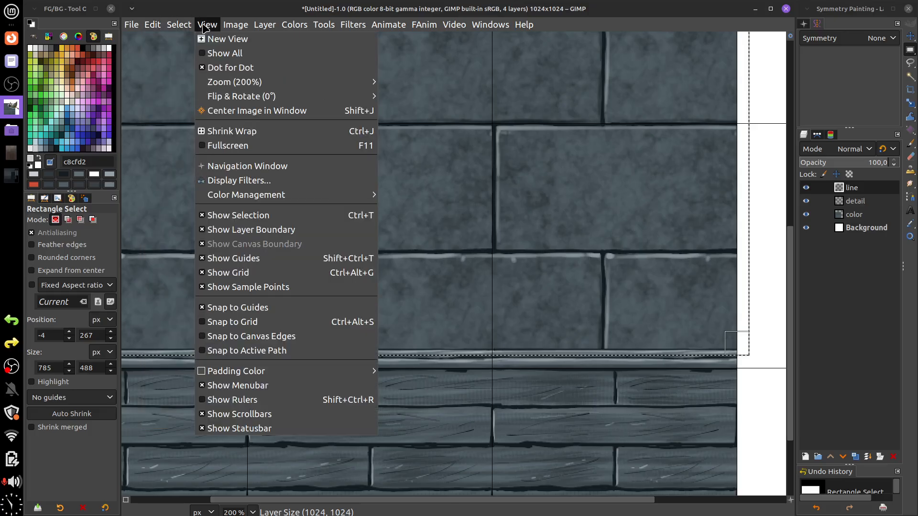
{"action": "mouse_move", "coordinate": [235, 25]}
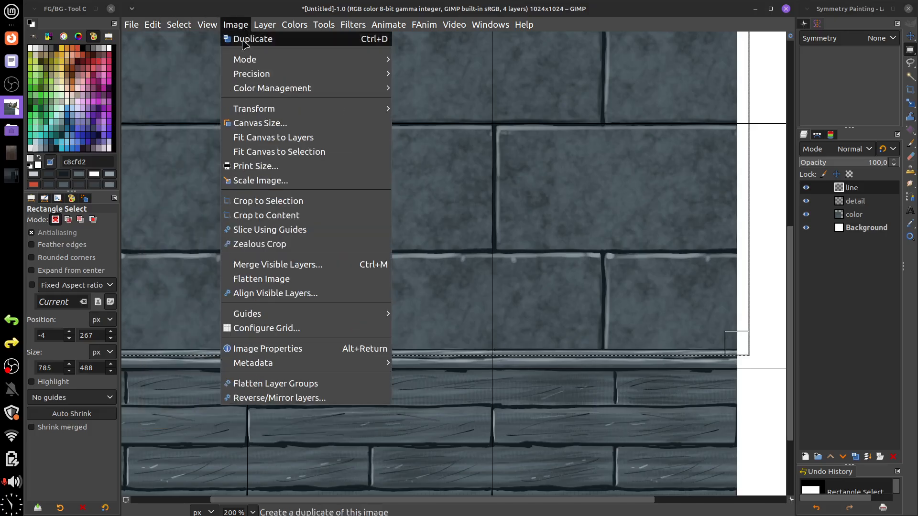
{"action": "left_click", "coordinate": [301, 329]}
{"action": "left_click", "coordinate": [464, 215]}
{"action": "left_click_drag", "start_coordinate": [415, 182], "coordinate": [472, 117]}
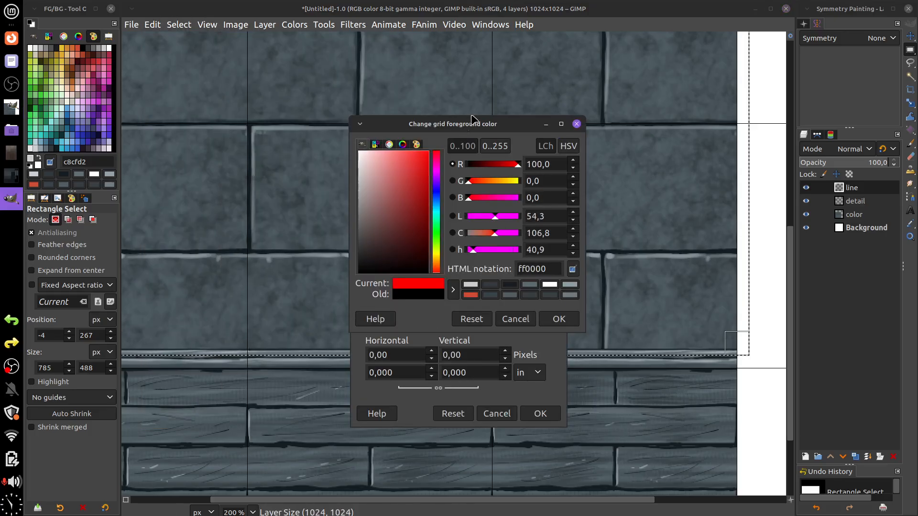
{"action": "left_click", "coordinate": [556, 319]}
{"action": "left_click", "coordinate": [538, 414]}
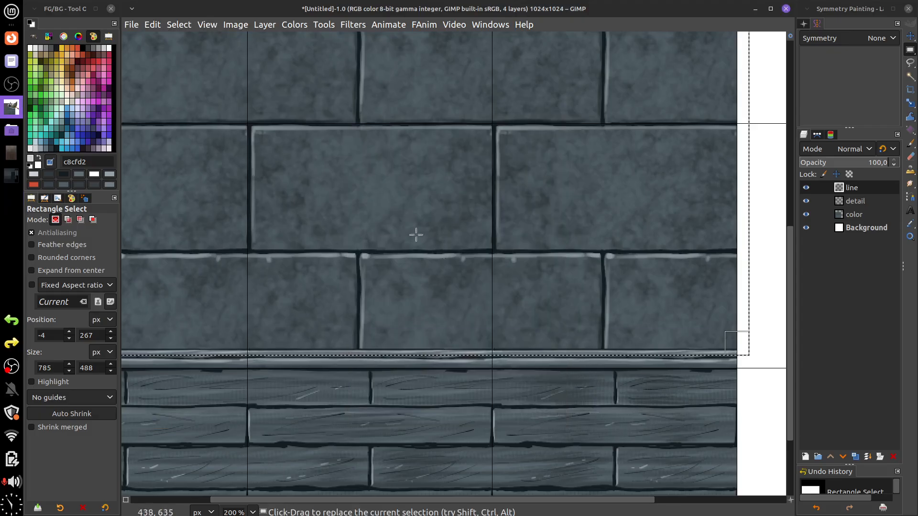
- Configure the image grid with a red foreground color
{"action": "left_click", "coordinate": [153, 24]}
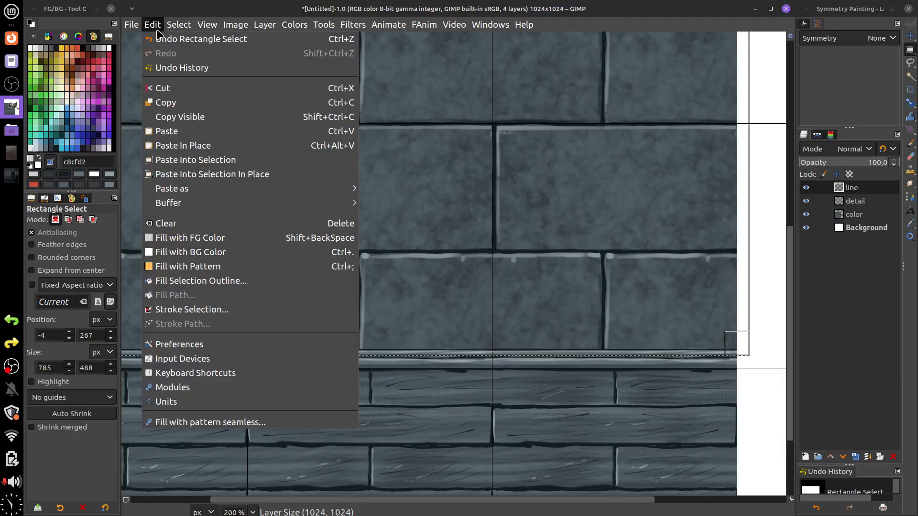
{"action": "mouse_move", "coordinate": [229, 29]}
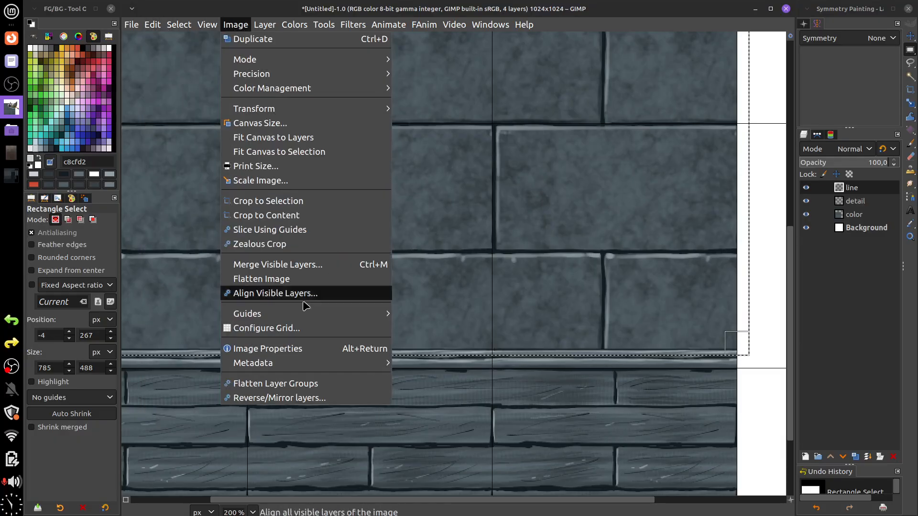
{"action": "left_click", "coordinate": [307, 328]}
{"action": "left_click", "coordinate": [461, 218]}
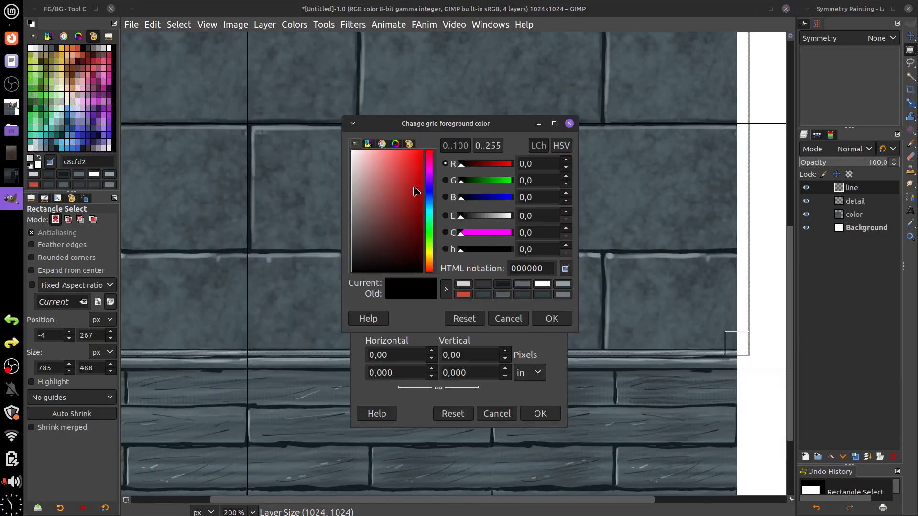
{"action": "left_click_drag", "start_coordinate": [415, 185], "coordinate": [428, 148]}
{"action": "left_click", "coordinate": [550, 320]}
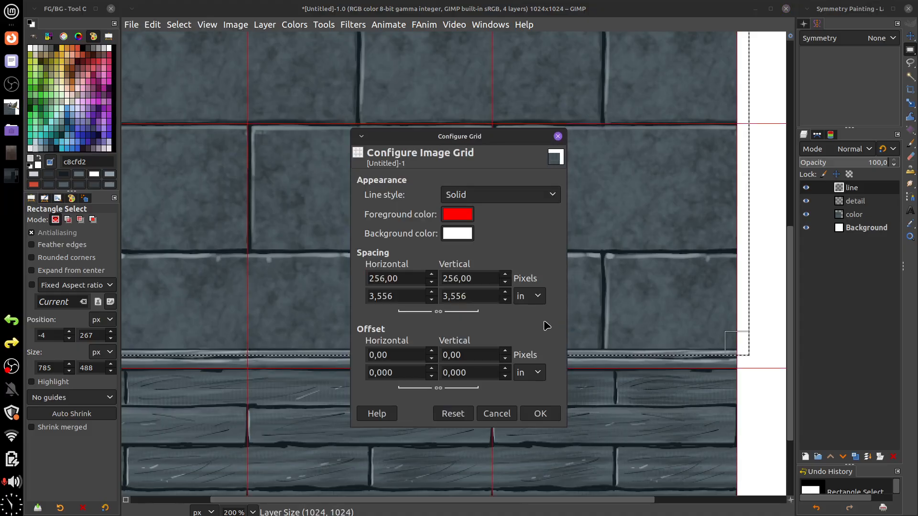
{"action": "left_click", "coordinate": [540, 414]}
- Turn on snapping to the grid and align the selection's lower and right edges with the grid lines
{"action": "mouse_move", "coordinate": [422, 341]}
{"action": "left_mouse_down"}
{"action": "mouse_move", "coordinate": [425, 354]}
{"action": "mouse_move", "coordinate": [426, 342]}
{"action": "left_mouse_up"}
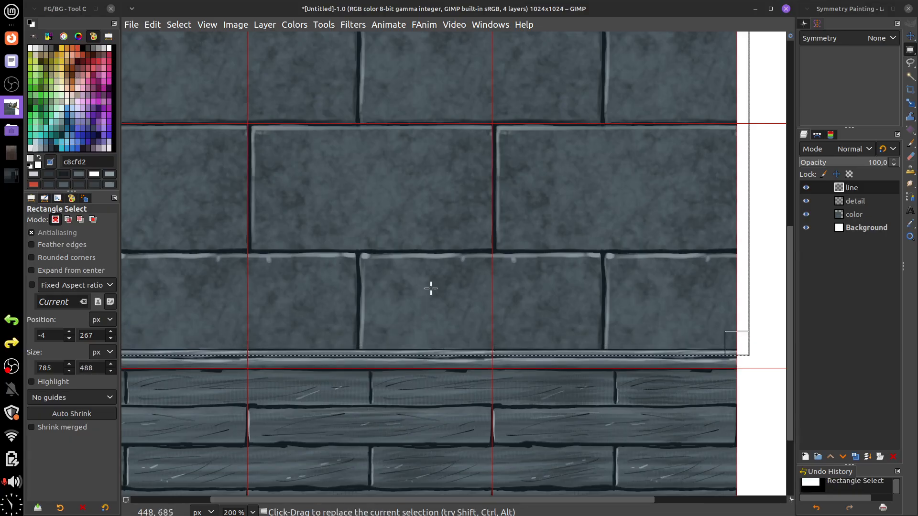
{"action": "left_click", "coordinate": [207, 24]}
{"action": "left_click", "coordinate": [268, 320]}
{"action": "left_click_drag", "start_coordinate": [338, 336], "coordinate": [349, 361]}
{"action": "left_click_drag", "start_coordinate": [640, 295], "coordinate": [468, 341]}
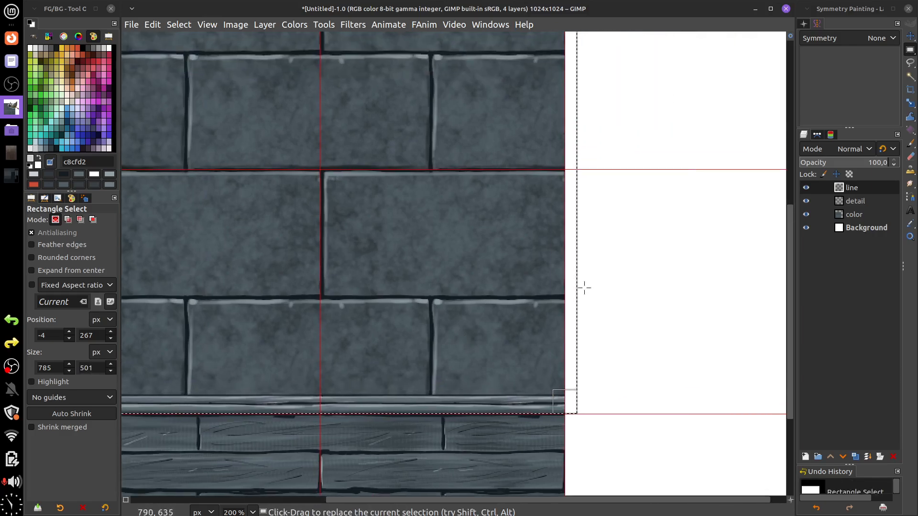
{"action": "left_click_drag", "start_coordinate": [573, 299], "coordinate": [558, 310]}
- Snap the selection's left and upper edges to the grid, so it starts at 0, 256 and measures 768 × 512 px
{"action": "left_click_drag", "start_coordinate": [397, 317], "coordinate": [755, 272]}
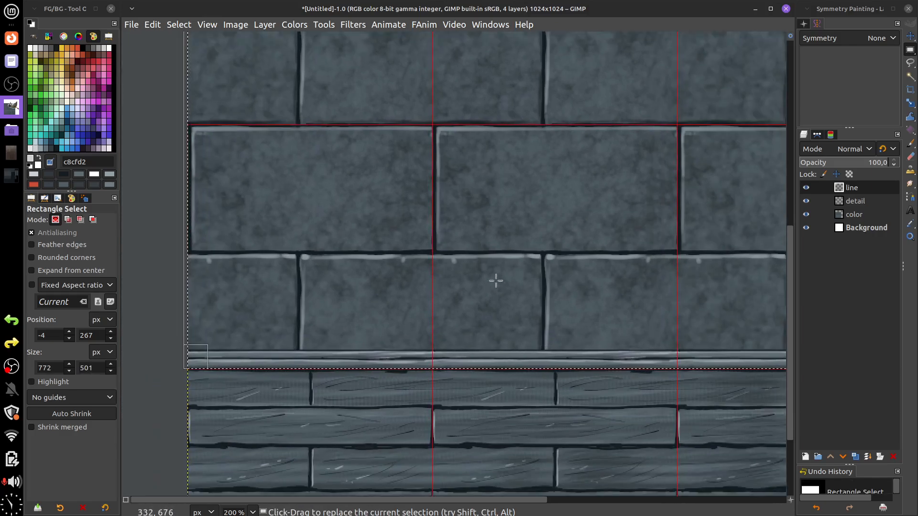
{"action": "scroll", "coordinate": [495, 281], "scroll_direction": "left", "scroll_amount": 3}
{"action": "left_click_drag", "start_coordinate": [318, 267], "coordinate": [322, 266]}
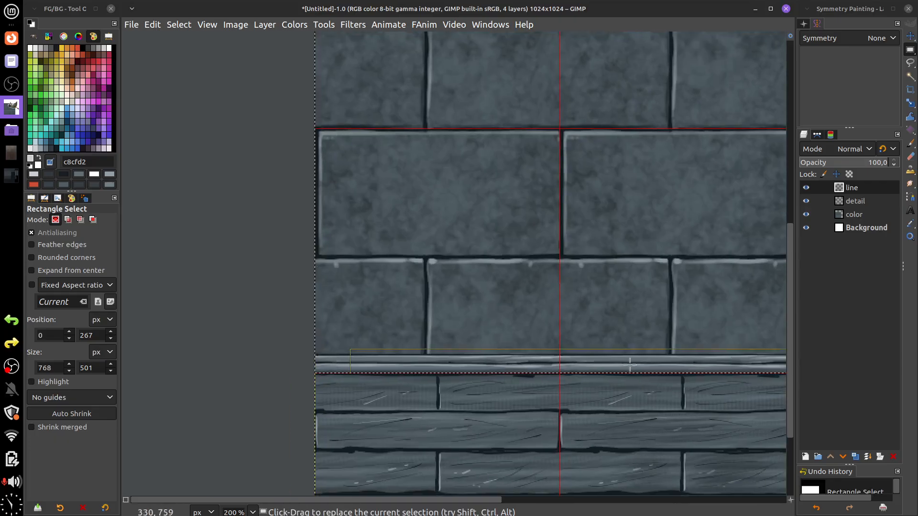
{"action": "left_click_drag", "start_coordinate": [663, 228], "coordinate": [537, 509]}
{"action": "left_click_drag", "start_coordinate": [552, 190], "coordinate": [551, 180]}
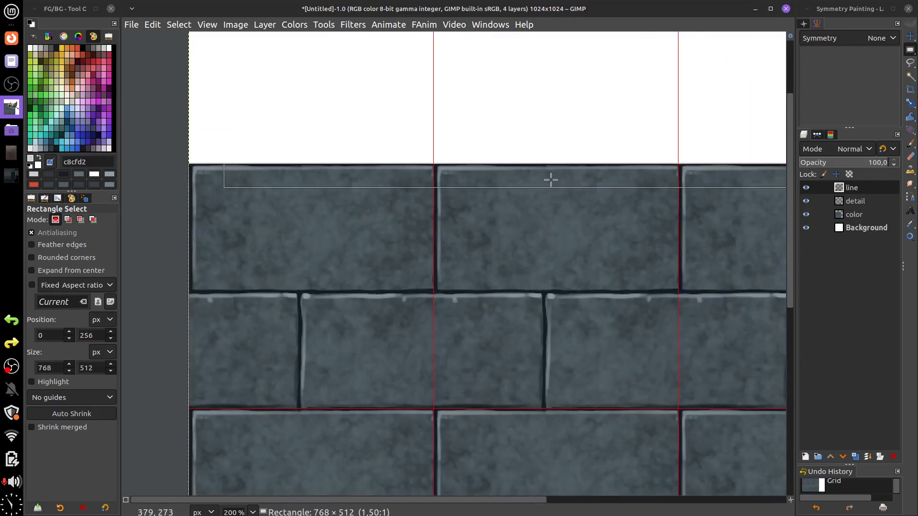
{"action": "left_click", "coordinate": [540, 213]}
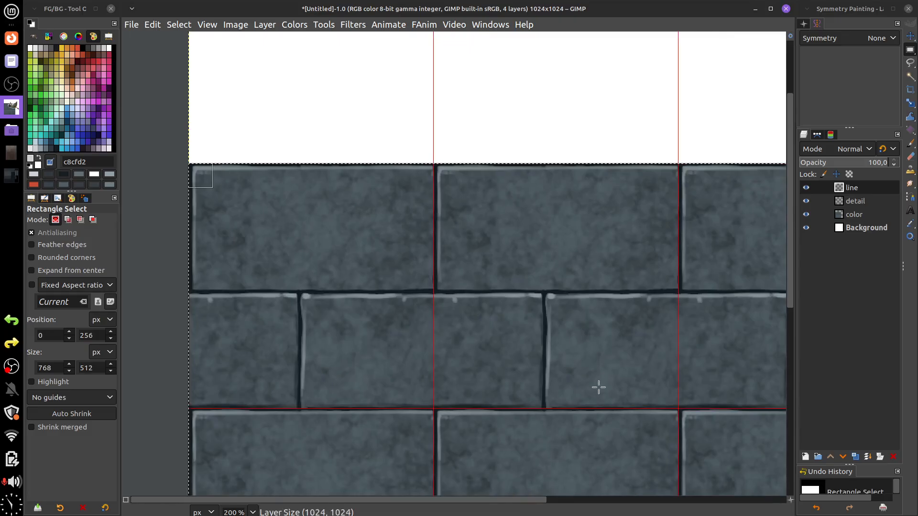
- With the Ink tool in dark 141c20, draw vertical joints across the trim strip in the second and third tile columns and add small specks
{"action": "scroll", "coordinate": [599, 387], "scroll_direction": "down", "scroll_amount": 10}
{"action": "scroll", "coordinate": [574, 293], "scroll_direction": "right", "scroll_amount": 3}
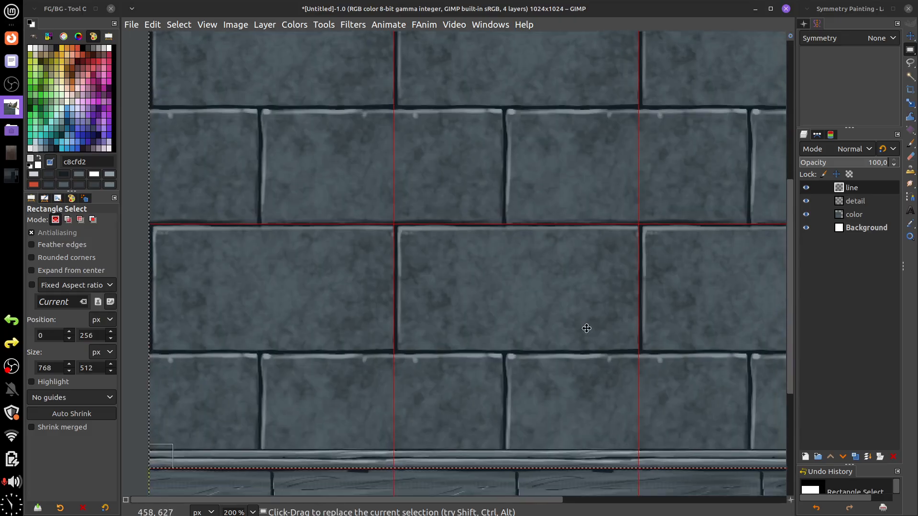
{"action": "left_click", "coordinate": [911, 142]}
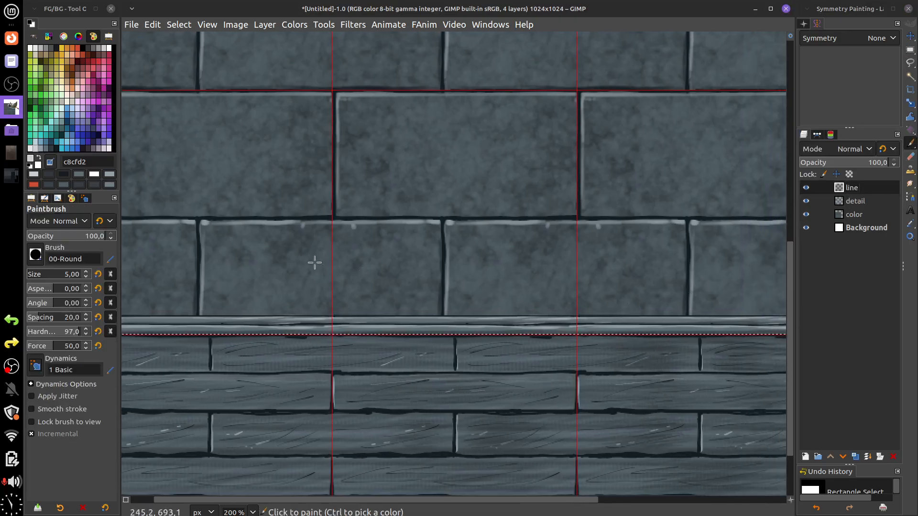
{"action": "mouse_move", "coordinate": [911, 142]}
{"action": "left_click", "coordinate": [824, 185]}
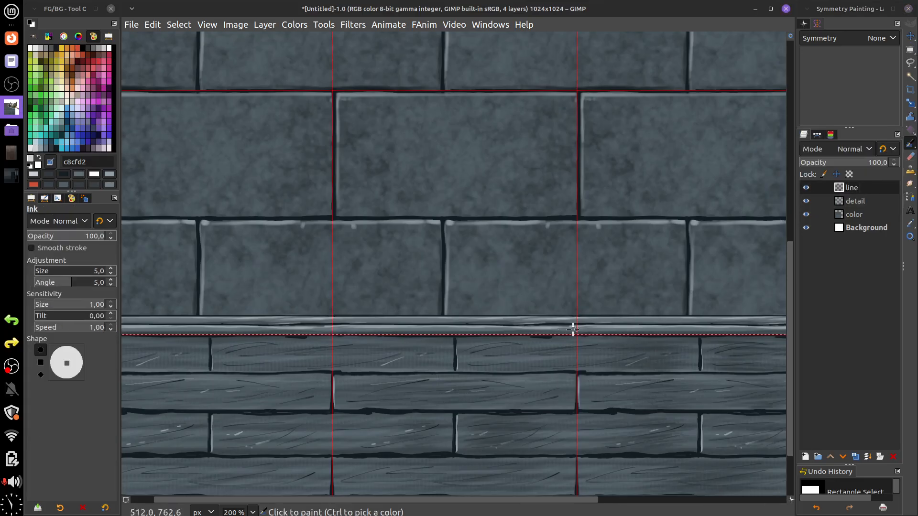
{"action": "scroll", "coordinate": [485, 272], "scroll_direction": "up", "scroll_amount": 2, "text": "ctrl"}
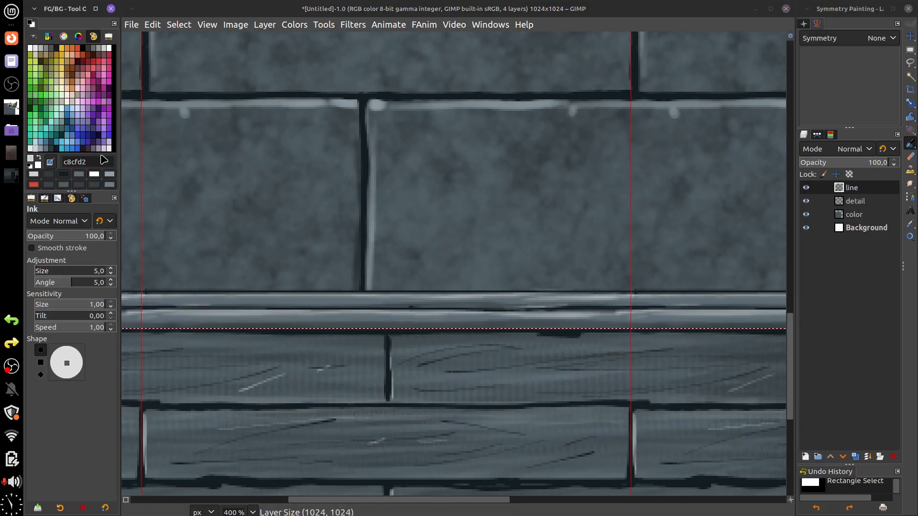
{"action": "left_click", "coordinate": [56, 148]}
{"action": "left_click_drag", "start_coordinate": [410, 306], "coordinate": [411, 293]}
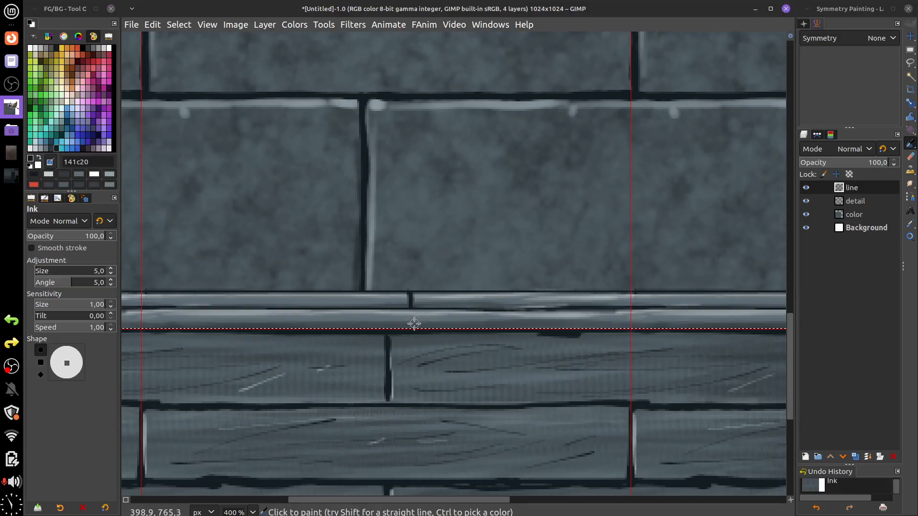
{"action": "scroll", "coordinate": [495, 367], "scroll_direction": "right", "scroll_amount": 8}
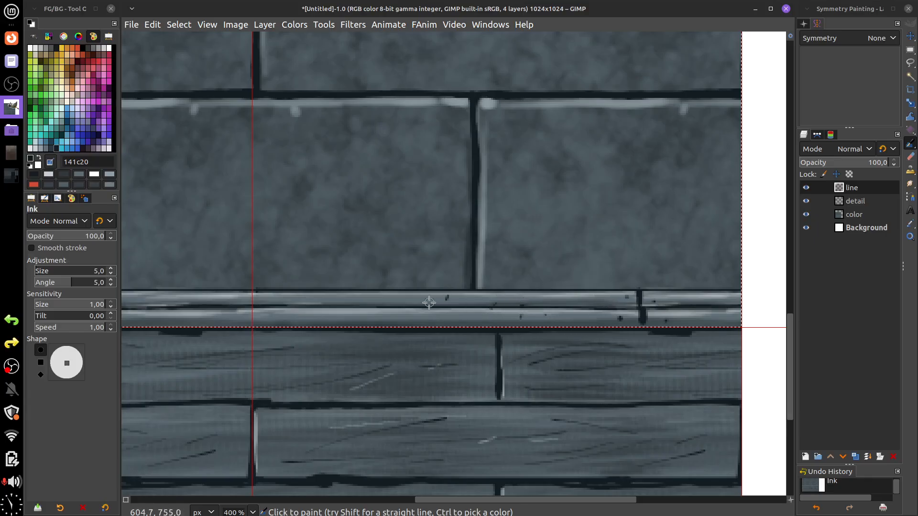
{"action": "scroll", "coordinate": [655, 381], "scroll_direction": "down", "scroll_amount": 4}
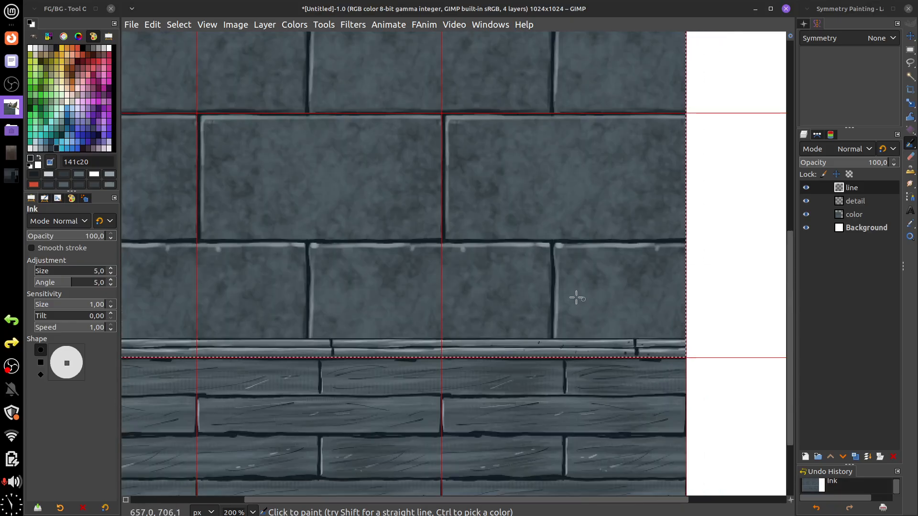
{"action": "scroll", "coordinate": [577, 298], "scroll_direction": "left", "scroll_amount": 10}
{"action": "scroll", "coordinate": [577, 298], "scroll_direction": "up", "scroll_amount": 1}
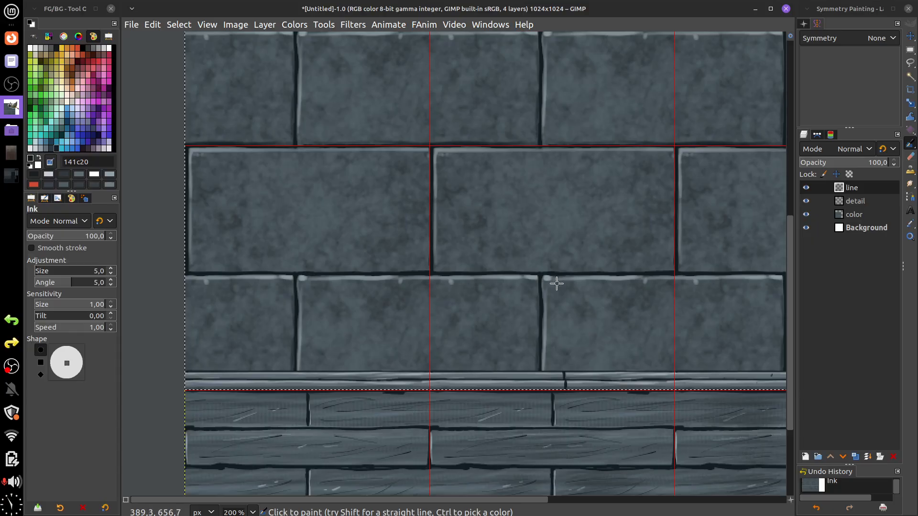
{"action": "scroll", "coordinate": [557, 283], "scroll_direction": "up", "scroll_amount": 2}
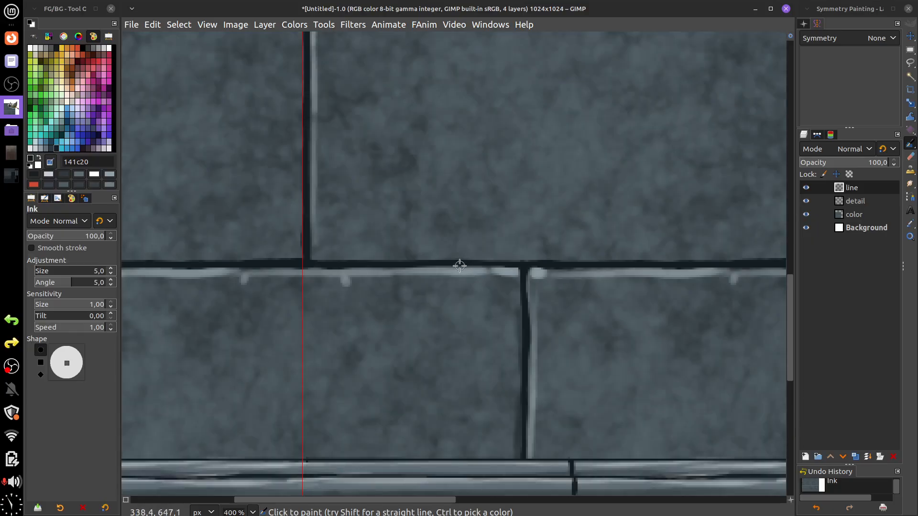
- On the line layer, ink a thin diagonal crack beside the vertical joint and a small edge chip in the second column's lowest stone row
{"action": "left_click_drag", "start_coordinate": [468, 273], "coordinate": [524, 327]}
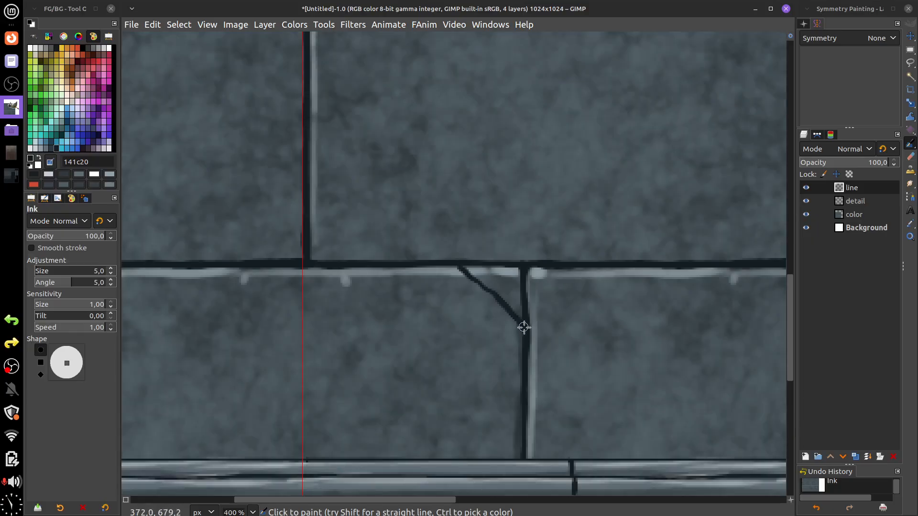
{"action": "key", "text": "ctrl+z"}
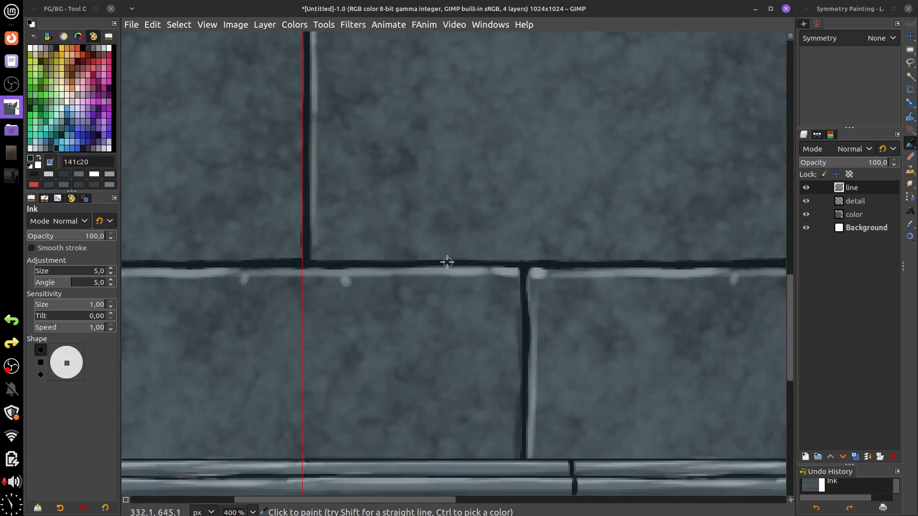
{"action": "left_click_drag", "start_coordinate": [449, 266], "coordinate": [522, 339]}
{"action": "scroll", "coordinate": [583, 306], "scroll_direction": "right", "scroll_amount": 5}
{"action": "scroll", "coordinate": [584, 306], "scroll_direction": "up", "scroll_amount": 2}
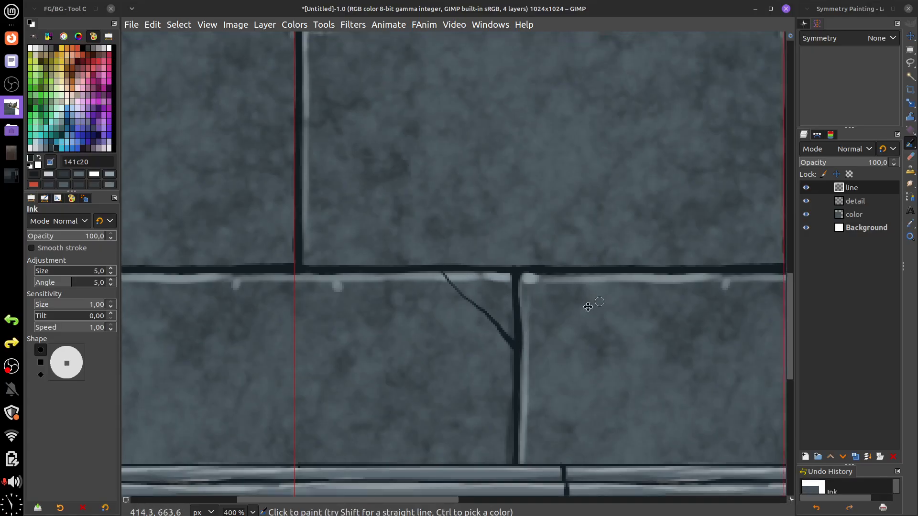
{"action": "left_click", "coordinate": [602, 317]}
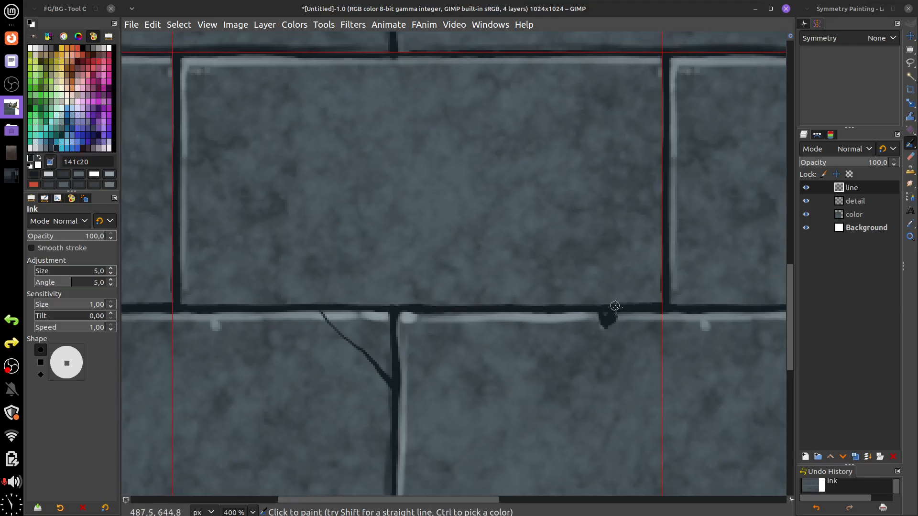
- Ink a diagonal crack across the upper-left corner of the large third-row stone in the third tile column
{"action": "scroll", "coordinate": [593, 311], "scroll_direction": "up", "scroll_amount": 3}
{"action": "scroll", "coordinate": [569, 287], "scroll_direction": "left", "scroll_amount": 3}
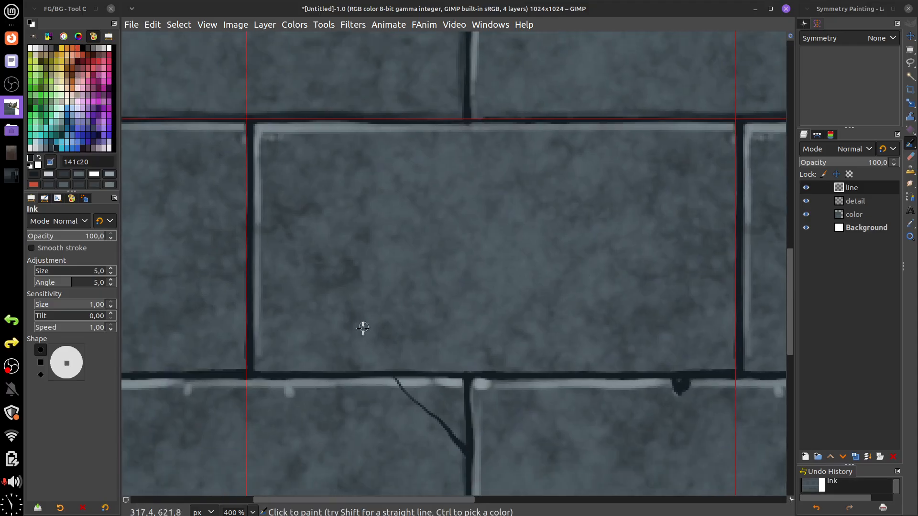
{"action": "scroll", "coordinate": [515, 277], "scroll_direction": "right", "scroll_amount": 15}
{"action": "scroll", "coordinate": [515, 276], "scroll_direction": "up", "scroll_amount": 1}
{"action": "scroll", "coordinate": [360, 311], "scroll_direction": "down", "scroll_amount": 2}
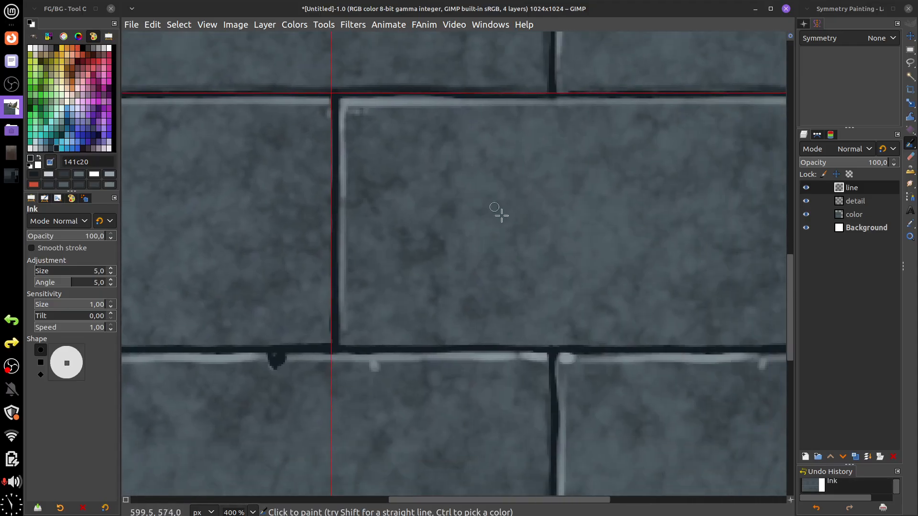
{"action": "scroll", "coordinate": [502, 216], "scroll_direction": "down", "scroll_amount": 2}
{"action": "scroll", "coordinate": [483, 258], "scroll_direction": "right", "scroll_amount": 1}
{"action": "scroll", "coordinate": [468, 302], "scroll_direction": "up", "scroll_amount": 1}
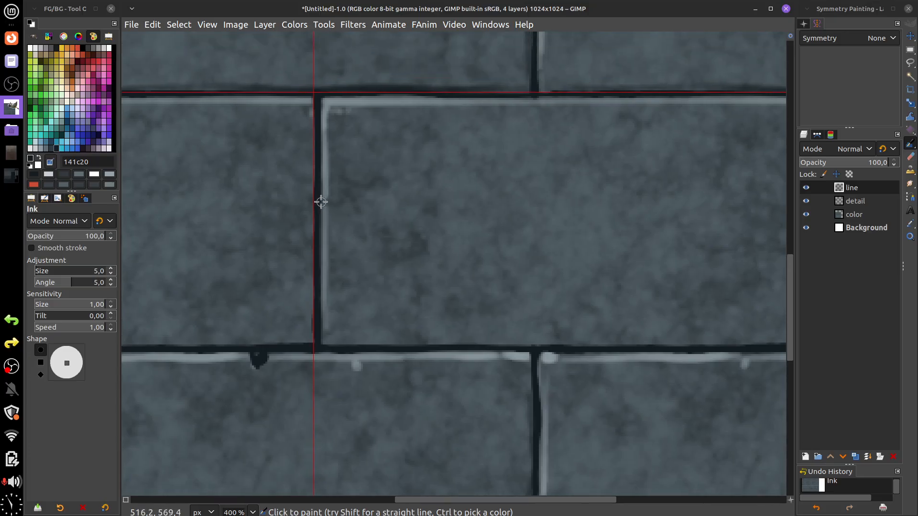
{"action": "left_click_drag", "start_coordinate": [321, 202], "coordinate": [412, 98]}
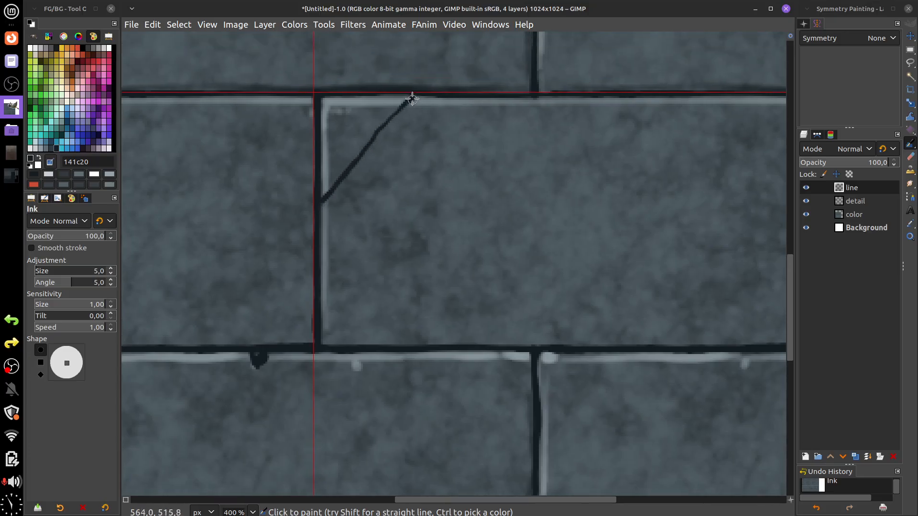
{"action": "left_click_drag", "start_coordinate": [599, 277], "coordinate": [562, 242]}
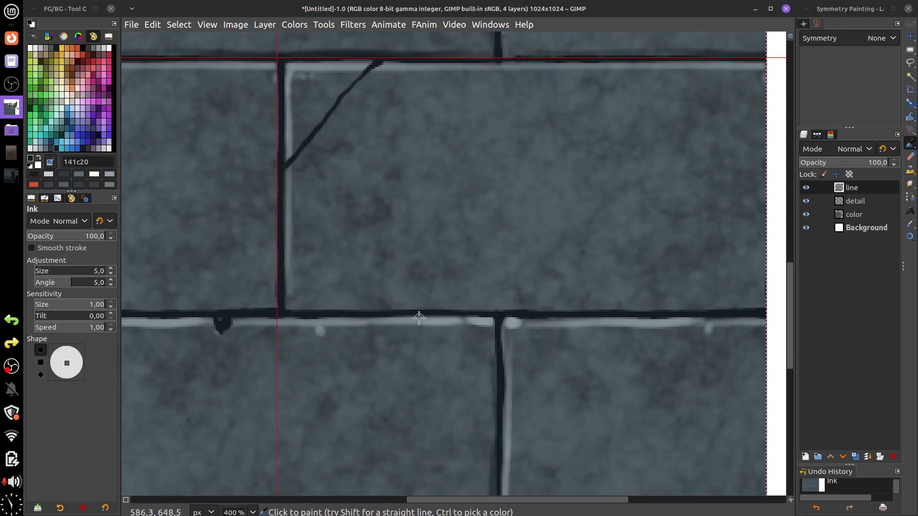
- Ink a forked crack and a speck in the third column's lowest stone row, and add dark chips along its upper joint
{"action": "left_click_drag", "start_coordinate": [419, 318], "coordinate": [437, 426]}
{"action": "left_click_drag", "start_coordinate": [431, 386], "coordinate": [401, 433]}
{"action": "left_click", "coordinate": [433, 362]}
{"action": "left_click", "coordinate": [617, 321]}
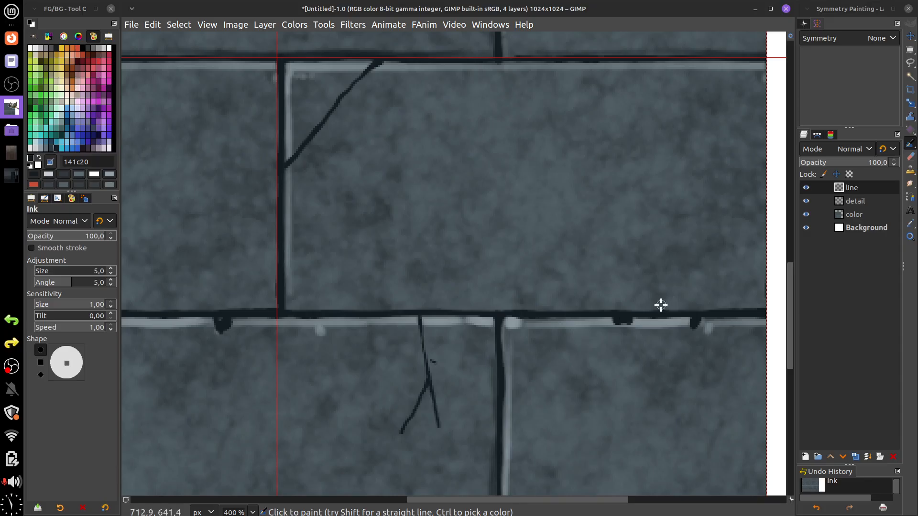
- Ink short scratches on the large third-column stone and a ragged chipped stretch along its upper edge
{"action": "left_click_drag", "start_coordinate": [669, 156], "coordinate": [661, 176]}
{"action": "left_click_drag", "start_coordinate": [708, 151], "coordinate": [707, 159]}
{"action": "left_click_drag", "start_coordinate": [512, 163], "coordinate": [491, 168]}
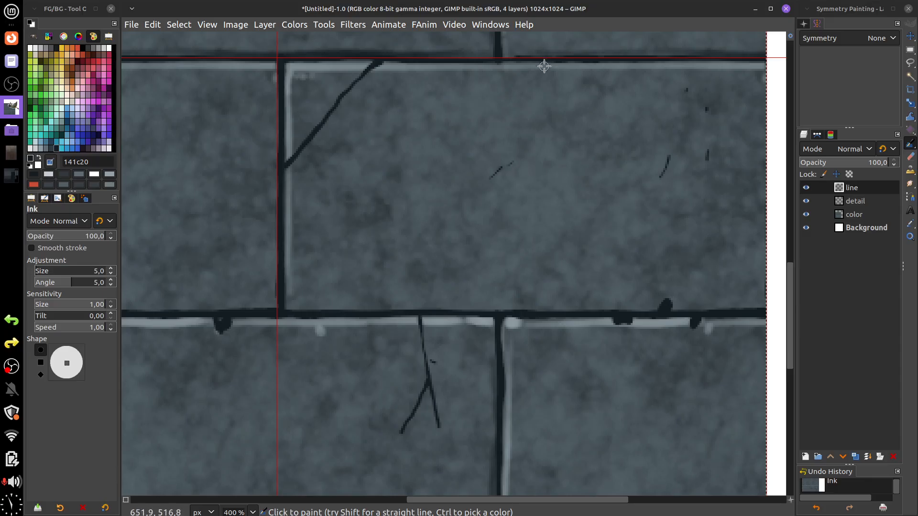
{"action": "mouse_move", "coordinate": [561, 65]}
{"action": "left_mouse_down"}
{"action": "mouse_move", "coordinate": [584, 63]}
{"action": "mouse_move", "coordinate": [565, 64]}
{"action": "mouse_move", "coordinate": [609, 70]}
{"action": "left_mouse_up"}
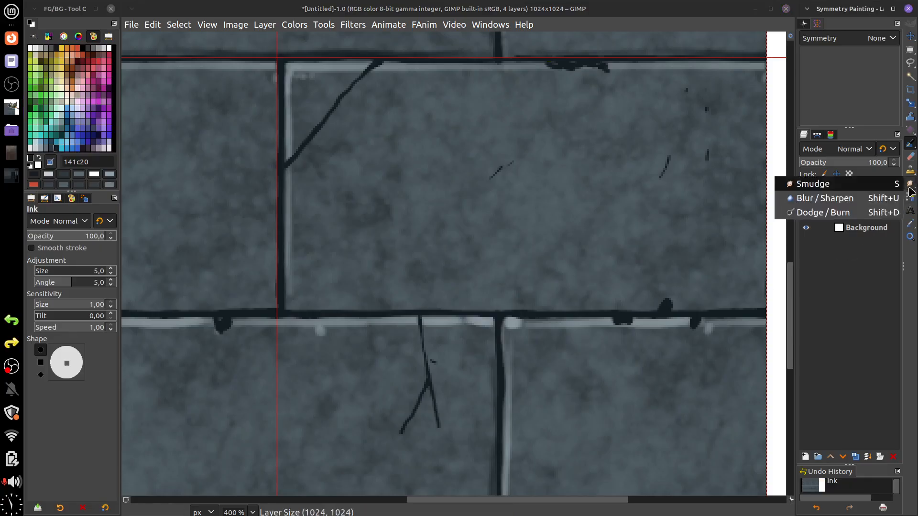
- Switch to the detail layer, set color 909fa6 and Ink size 8, and try a highlight stroke under the ragged chip
{"action": "left_click", "coordinate": [856, 203]}
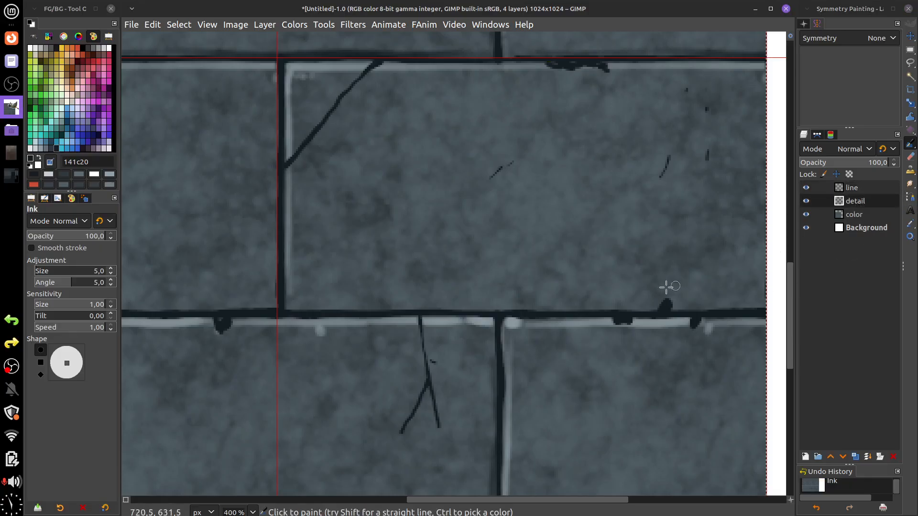
{"action": "left_click", "coordinate": [41, 148]}
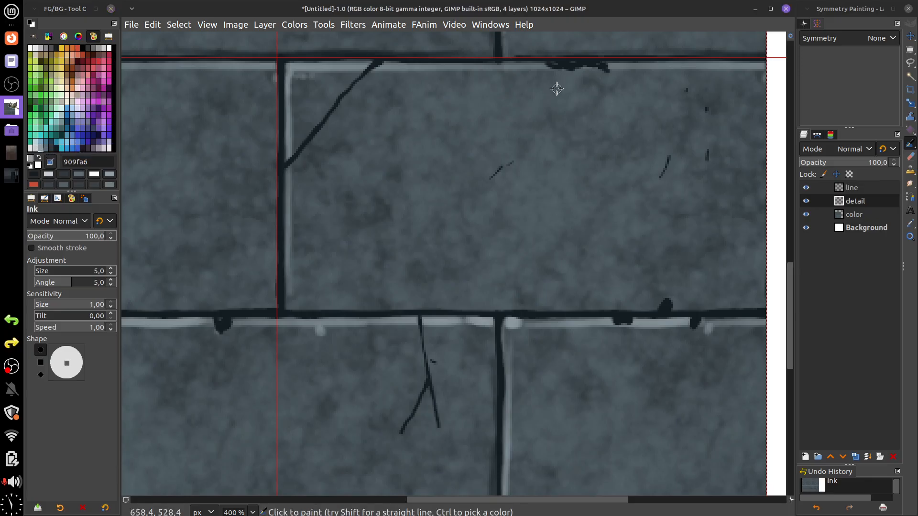
{"action": "key", "text": "bracketright"}
{"action": "key", "text": "bracketright"}
{"action": "key", "text": "bracketright"}
{"action": "left_click_drag", "start_coordinate": [541, 65], "coordinate": [562, 76]}
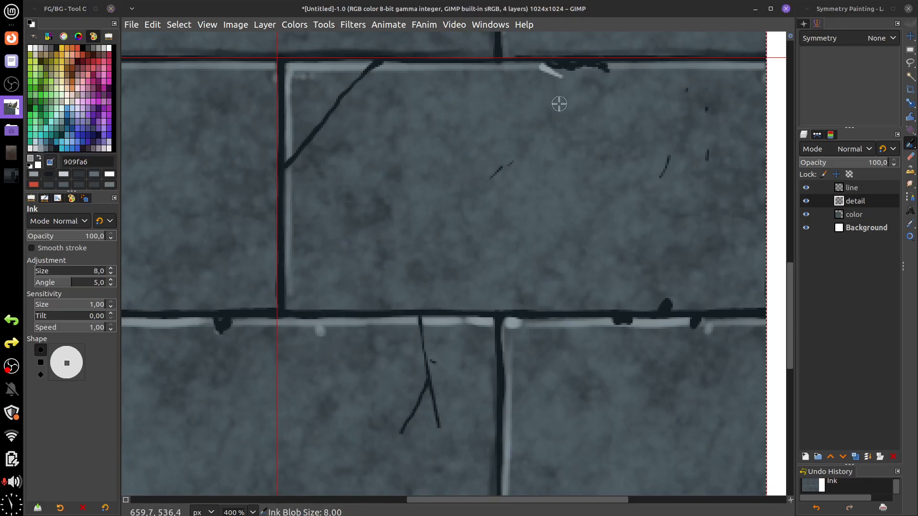
{"action": "key", "text": "ctrl+z"}
- With the Paintbrush at size 5 in 909fa6, highlight the ragged chip's lower rim and the diagonal corner crack of the large third-column stone
{"action": "left_click", "coordinate": [866, 143]}
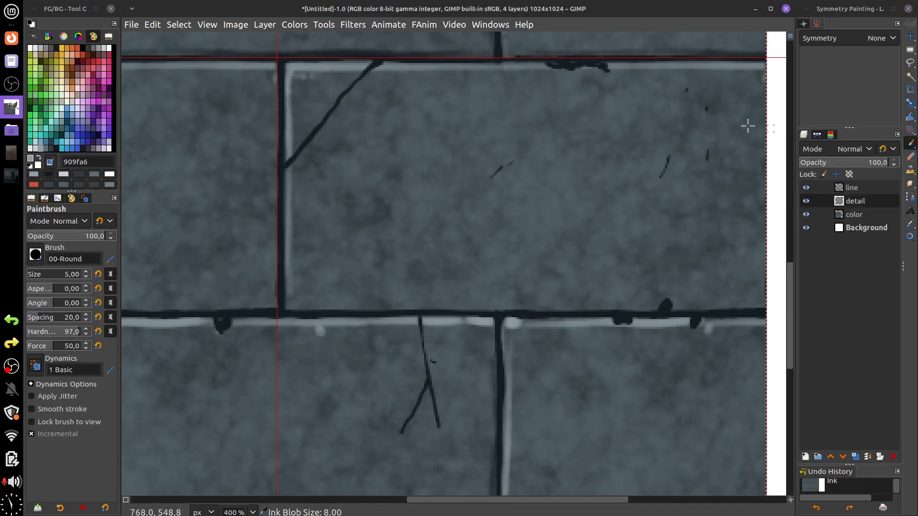
{"action": "left_click_drag", "start_coordinate": [538, 68], "coordinate": [586, 71]}
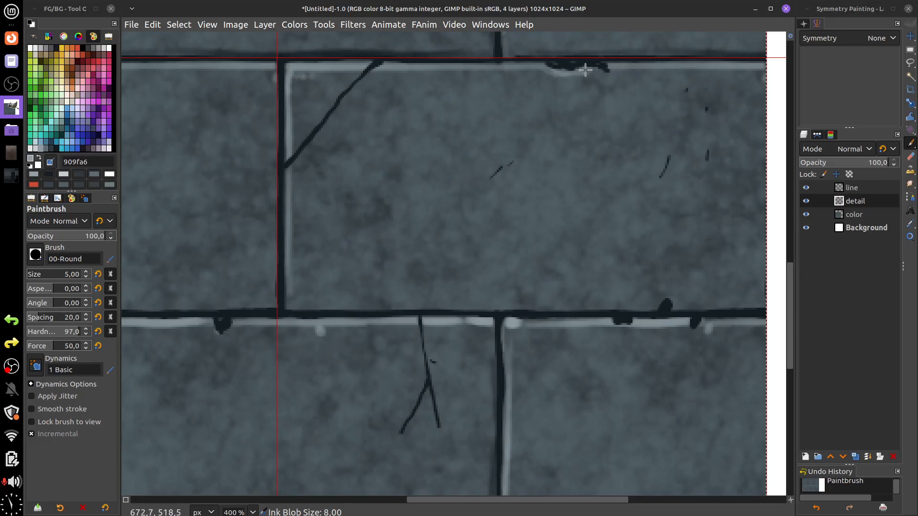
{"action": "left_click_drag", "start_coordinate": [292, 168], "coordinate": [383, 64]}
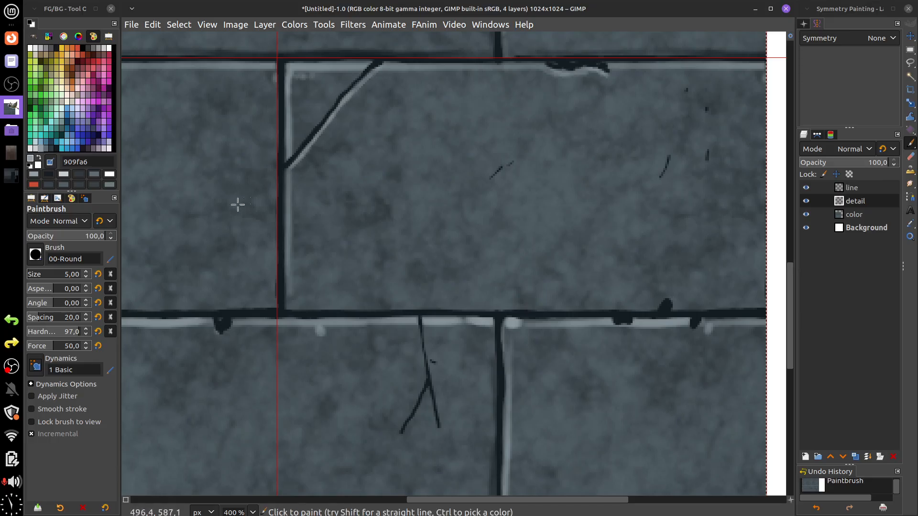
- Paint 909fa6 highlights around the dark chips on the third column's joint above the lowest stone row
{"action": "left_click", "coordinate": [52, 148]}
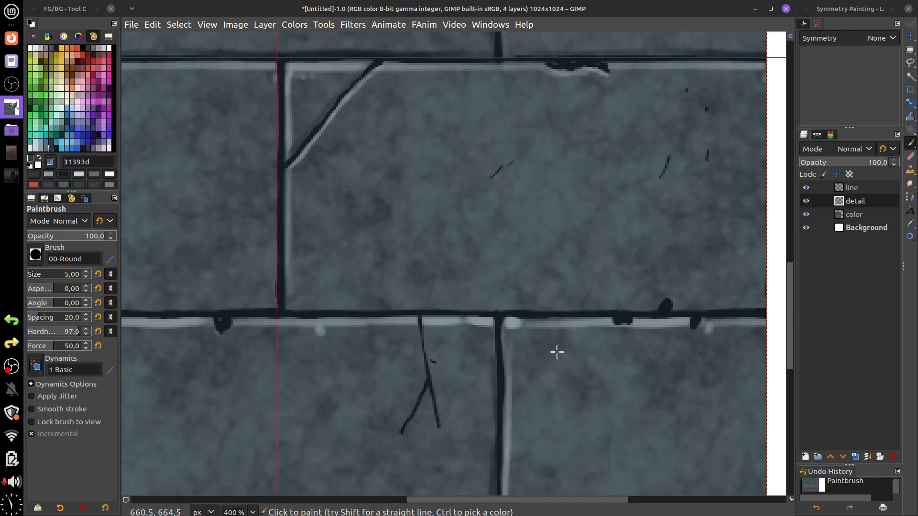
{"action": "scroll", "coordinate": [557, 352], "scroll_direction": "down", "scroll_amount": 3}
{"action": "scroll", "coordinate": [557, 352], "scroll_direction": "left", "scroll_amount": 2}
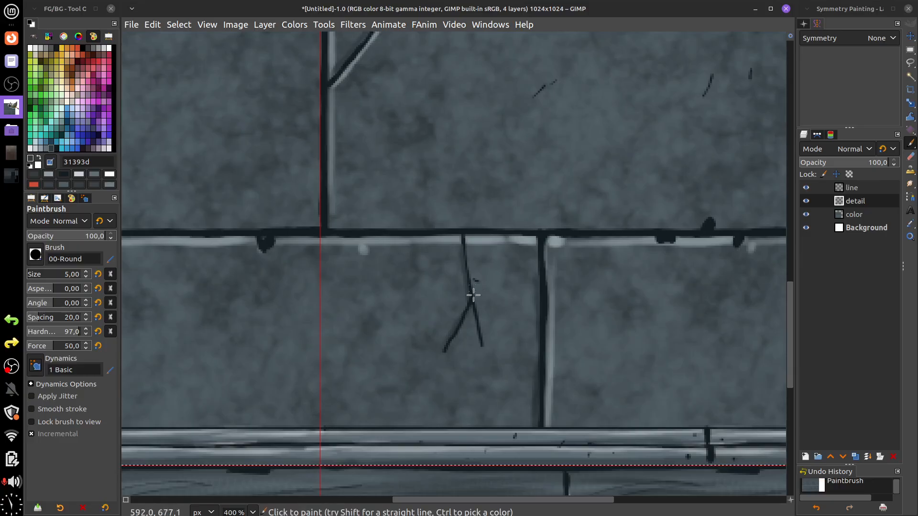
{"action": "scroll", "coordinate": [619, 310], "scroll_direction": "right", "scroll_amount": 3}
{"action": "scroll", "coordinate": [619, 310], "scroll_direction": "up", "scroll_amount": 1}
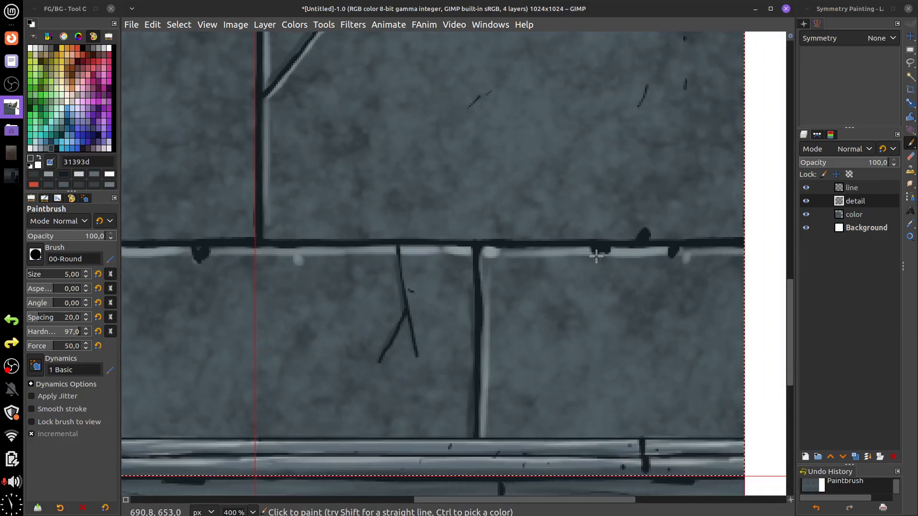
{"action": "left_click", "coordinate": [42, 149]}
{"action": "left_click", "coordinate": [601, 258]}
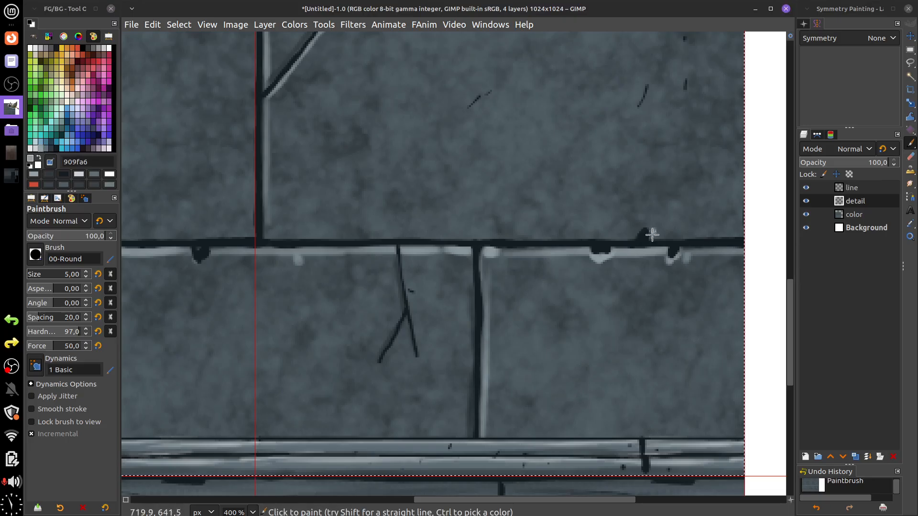
- Paint a 909fa6 highlight beside the forked crack in the third column's lowest stone row
{"action": "scroll", "coordinate": [413, 263], "scroll_direction": "down", "scroll_amount": 1}
{"action": "scroll", "coordinate": [413, 263], "scroll_direction": "left", "scroll_amount": 1}
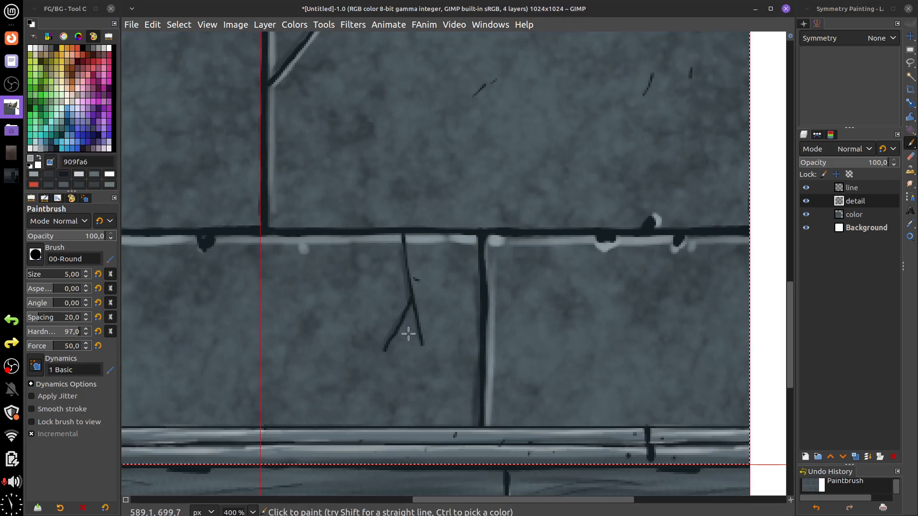
{"action": "left_click_drag", "start_coordinate": [419, 341], "coordinate": [417, 298]}
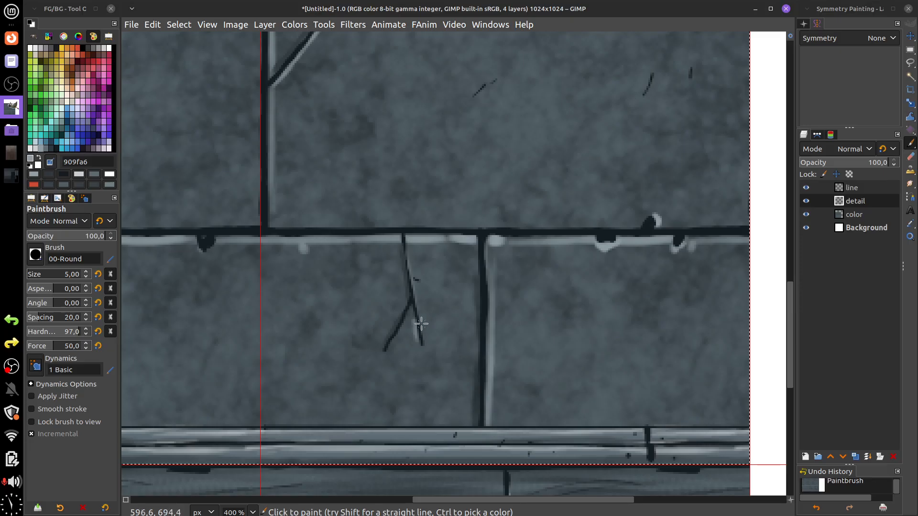
- Highlight the edge chip and the diagonal crack in the second column's lowest stone row with 909fa6
{"action": "mouse_move", "coordinate": [403, 361]}
{"action": "left_mouse_down"}
{"action": "mouse_move", "coordinate": [523, 336]}
{"action": "mouse_move", "coordinate": [578, 341]}
{"action": "left_mouse_up"}
{"action": "left_click_drag", "start_coordinate": [374, 230], "coordinate": [389, 221]}
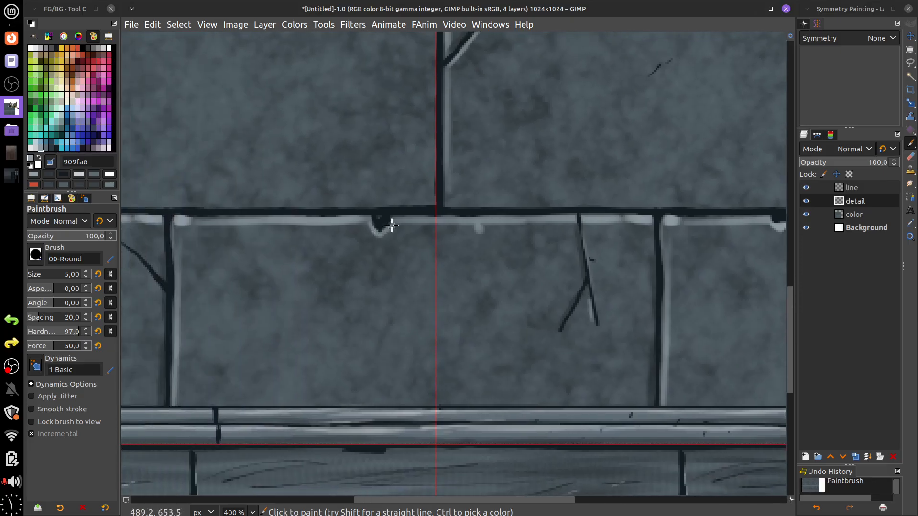
{"action": "scroll", "coordinate": [484, 289], "scroll_direction": "left", "scroll_amount": 5}
{"action": "left_click_drag", "start_coordinate": [238, 216], "coordinate": [309, 292]}
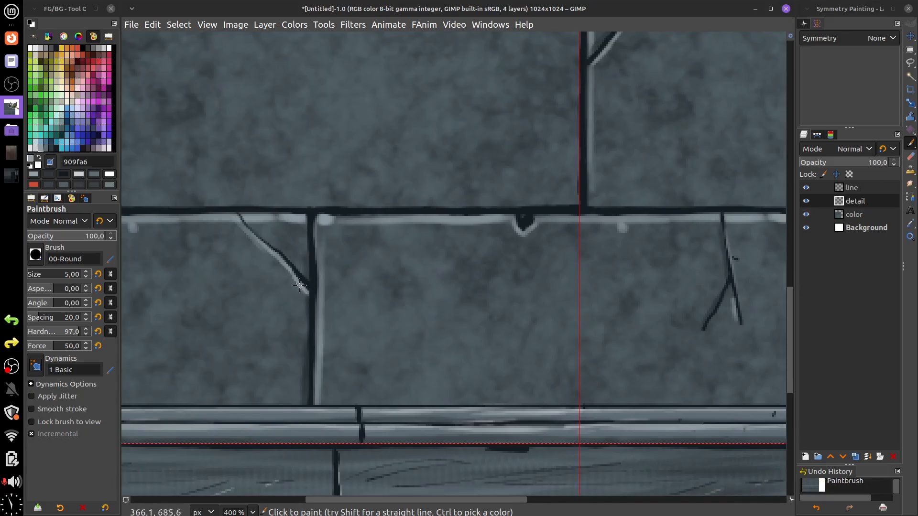
- On the line layer, ink a forked crack in 141c20 from the vertical joint to the upper joint of the second column's second-row stone
{"action": "left_click", "coordinate": [51, 148]}
{"action": "left_click", "coordinate": [57, 149]}
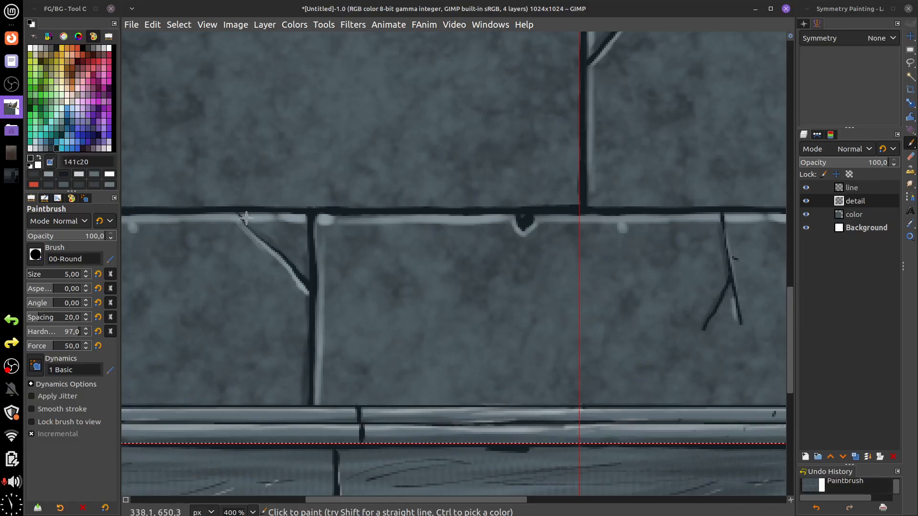
{"action": "scroll", "coordinate": [541, 312], "scroll_direction": "down", "scroll_amount": 3}
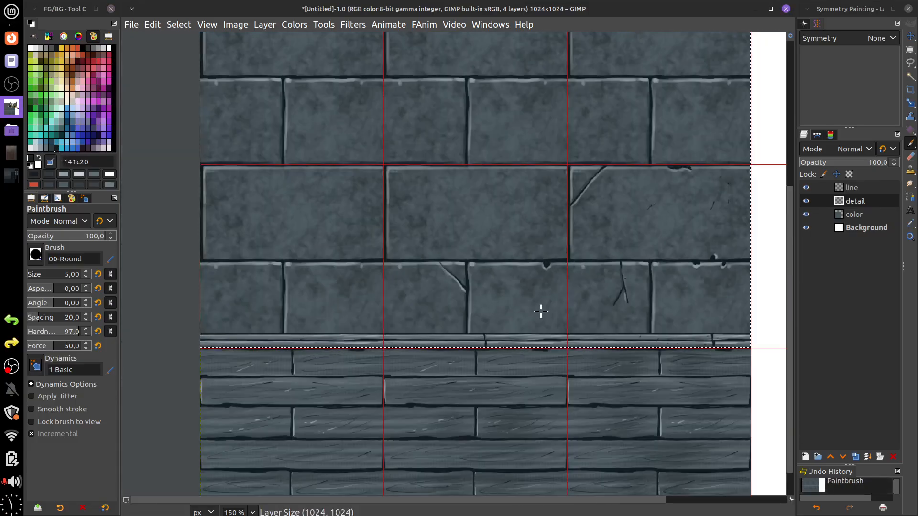
{"action": "scroll", "coordinate": [541, 312], "scroll_direction": "down", "scroll_amount": 1}
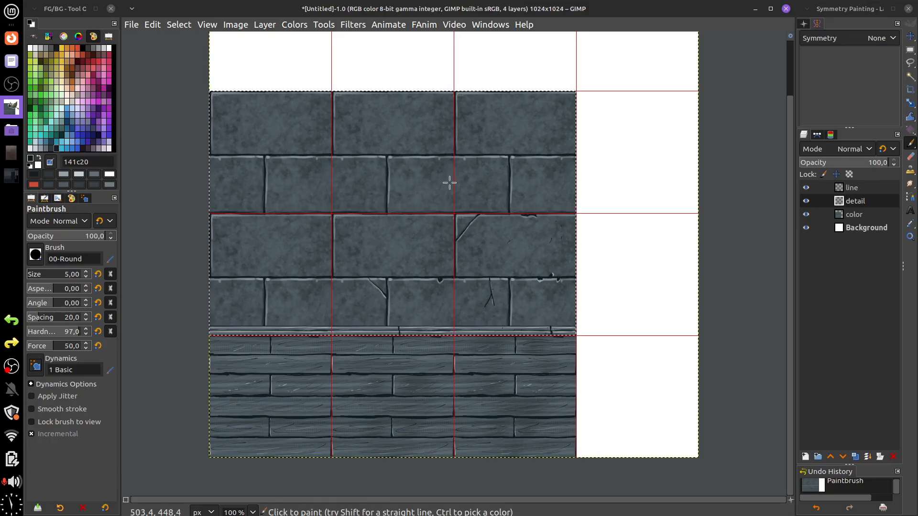
{"action": "scroll", "coordinate": [450, 182], "scroll_direction": "up", "scroll_amount": 4}
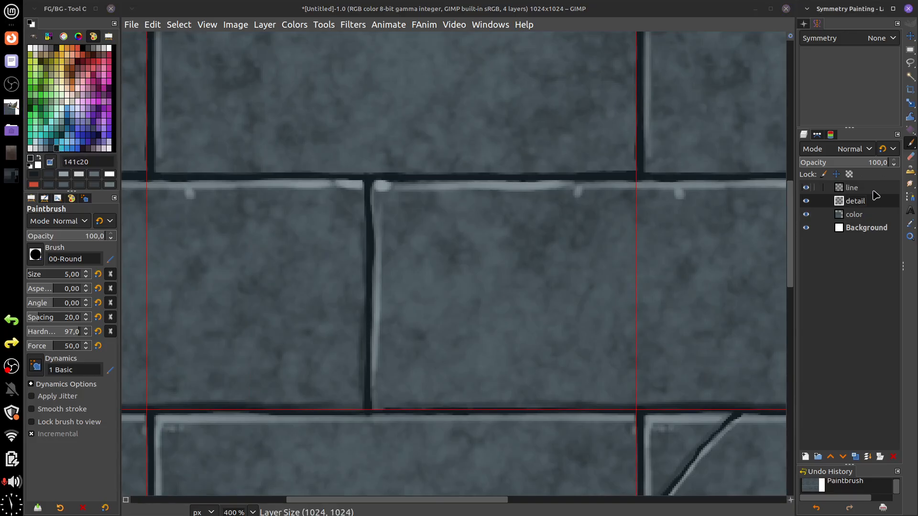
{"action": "mouse_move", "coordinate": [910, 143]}
{"action": "left_click", "coordinate": [820, 186]}
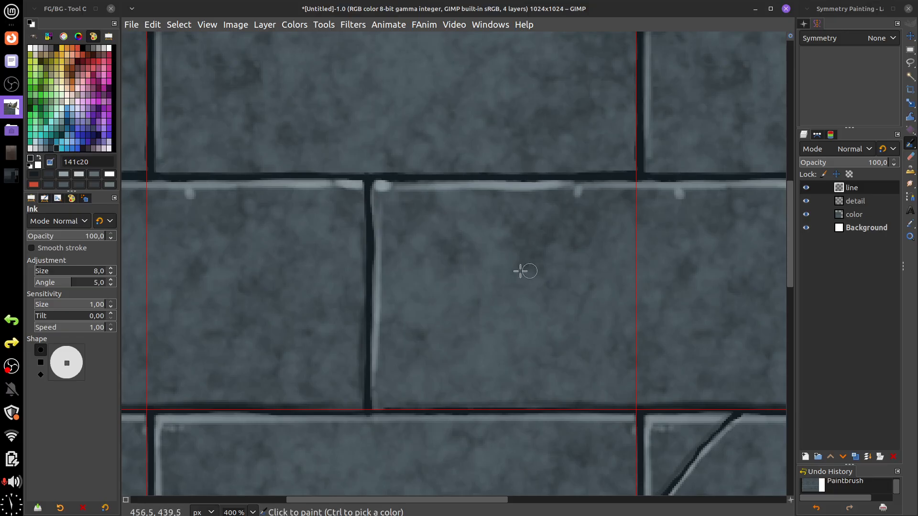
{"action": "mouse_move", "coordinate": [374, 262]}
{"action": "left_mouse_down"}
{"action": "mouse_move", "coordinate": [461, 238]}
{"action": "mouse_move", "coordinate": [453, 240]}
{"action": "mouse_move", "coordinate": [497, 176]}
{"action": "left_mouse_up"}
{"action": "left_click_drag", "start_coordinate": [454, 241], "coordinate": [478, 270]}
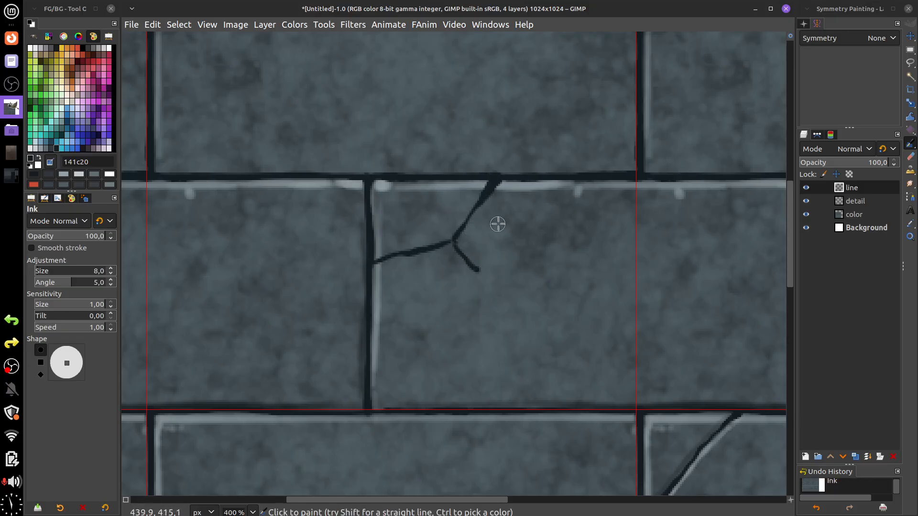
- Ink dark chips along the lower and upper edges of the second column's top-row stone in 141c20
{"action": "scroll", "coordinate": [463, 274], "scroll_direction": "up", "scroll_amount": 4}
{"action": "left_click_drag", "start_coordinate": [337, 280], "coordinate": [363, 283]}
{"action": "scroll", "coordinate": [443, 277], "scroll_direction": "up", "scroll_amount": 2}
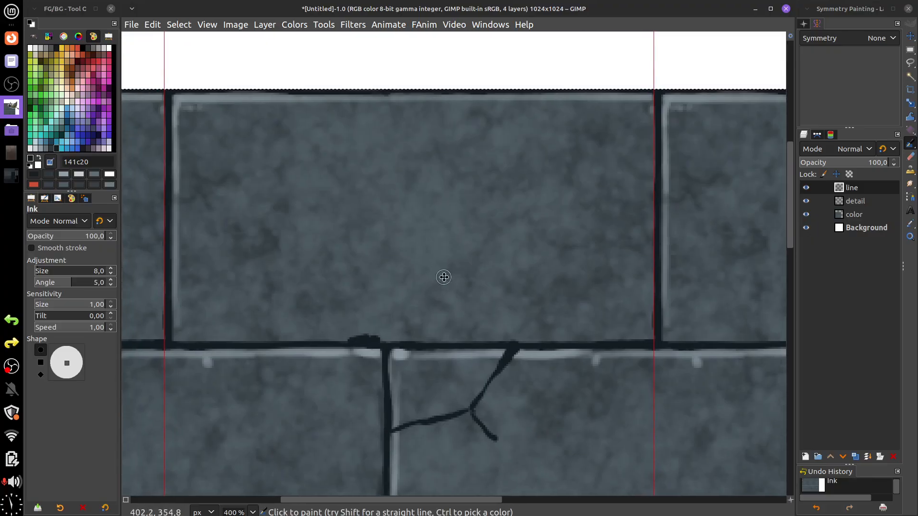
{"action": "left_click_drag", "start_coordinate": [371, 98], "coordinate": [408, 98]}
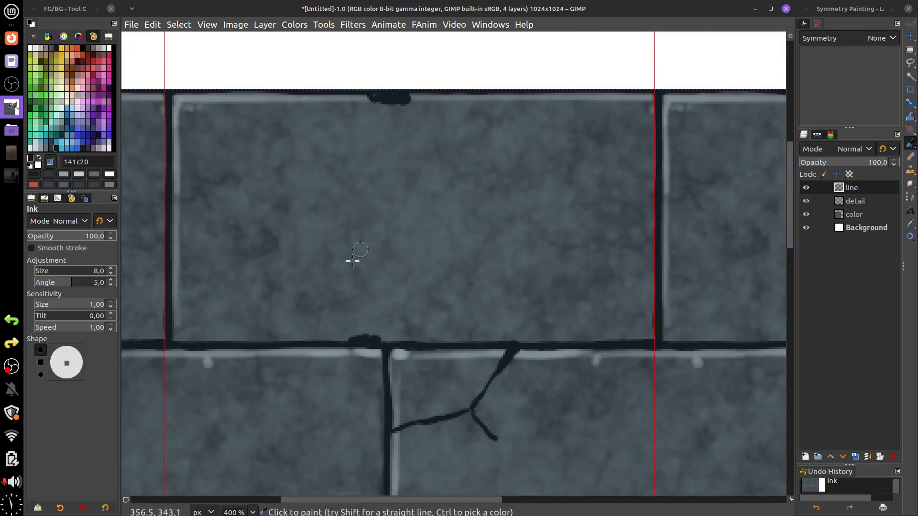
{"action": "left_click_drag", "start_coordinate": [289, 338], "coordinate": [281, 338]}
{"action": "scroll", "coordinate": [560, 381], "scroll_direction": "down", "scroll_amount": 5}
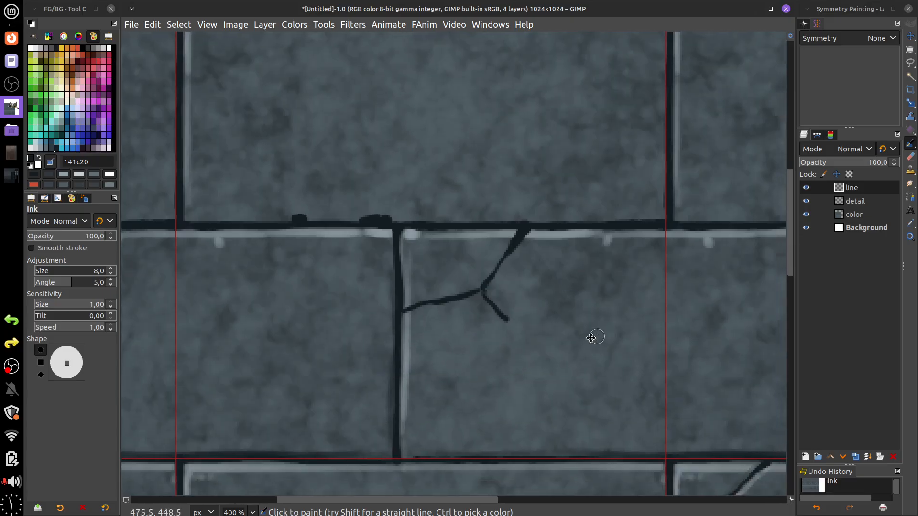
- Ink a diagonal corner crack and a forked crack in 141c20 on either side of the third column's vertical joint in the second stone row
{"action": "scroll", "coordinate": [591, 338], "scroll_direction": "right", "scroll_amount": 10}
{"action": "left_click_drag", "start_coordinate": [524, 246], "coordinate": [607, 311]}
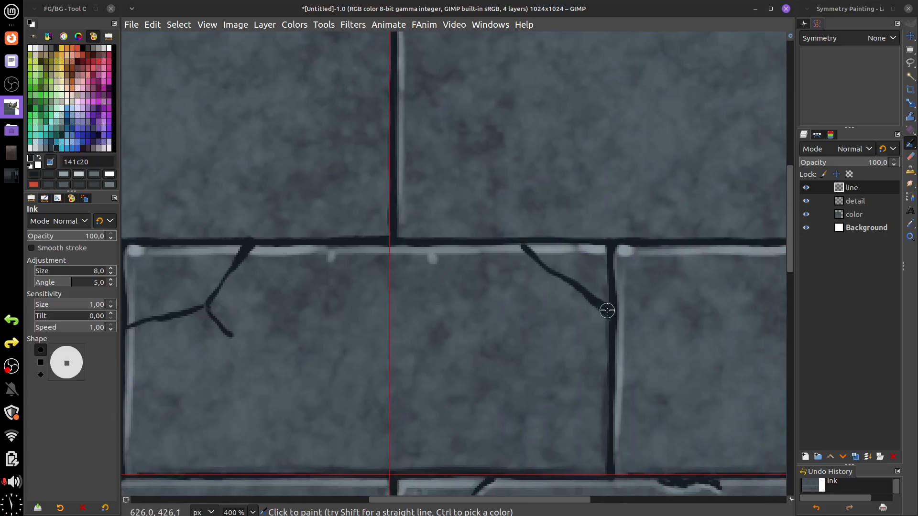
{"action": "scroll", "coordinate": [562, 293], "scroll_direction": "right", "scroll_amount": 4}
{"action": "mouse_move", "coordinate": [614, 250]}
{"action": "left_mouse_down"}
{"action": "mouse_move", "coordinate": [616, 313]}
{"action": "mouse_move", "coordinate": [597, 346]}
{"action": "mouse_move", "coordinate": [509, 408]}
{"action": "left_mouse_up"}
{"action": "left_click_drag", "start_coordinate": [620, 319], "coordinate": [679, 339]}
- Ink two chips along the upper edge and a forked crack rising from the lower edge of the third column's top-row stone
{"action": "scroll", "coordinate": [475, 282], "scroll_direction": "up", "scroll_amount": 5}
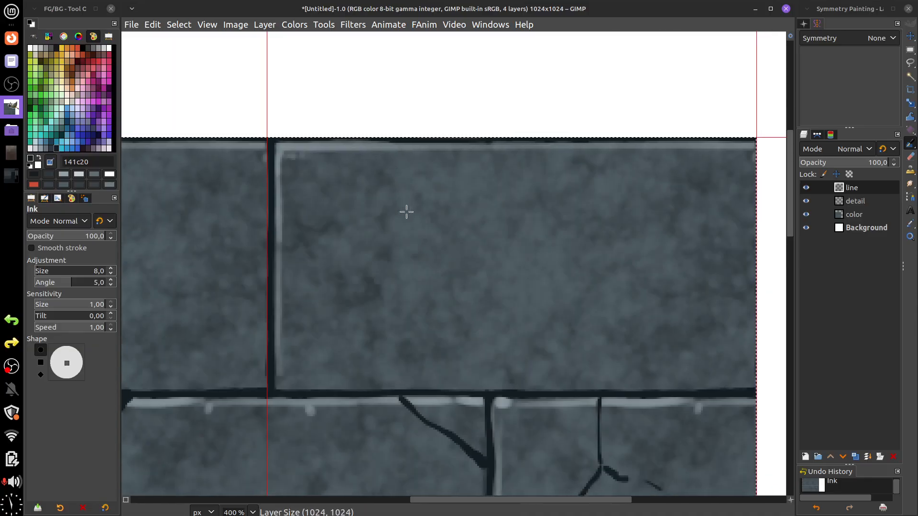
{"action": "left_click_drag", "start_coordinate": [434, 142], "coordinate": [454, 148]}
{"action": "left_click", "coordinate": [600, 143]}
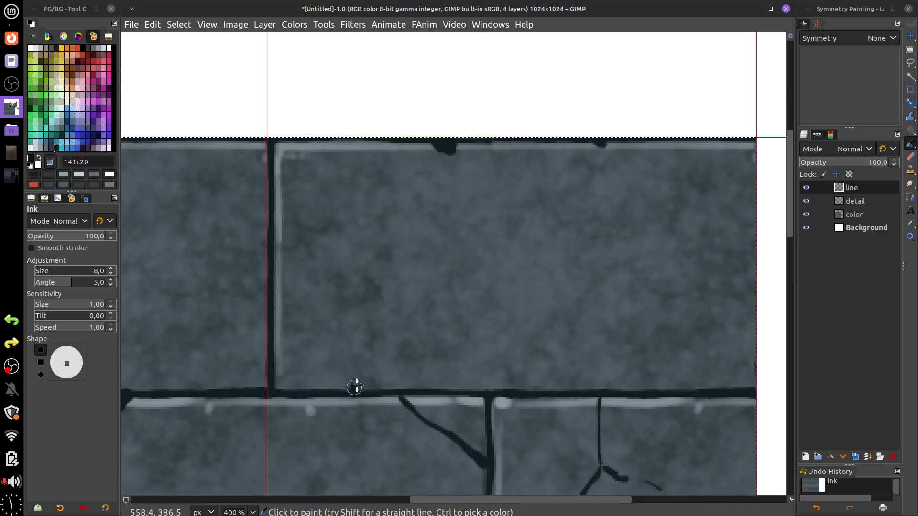
{"action": "left_click_drag", "start_coordinate": [354, 387], "coordinate": [396, 295]}
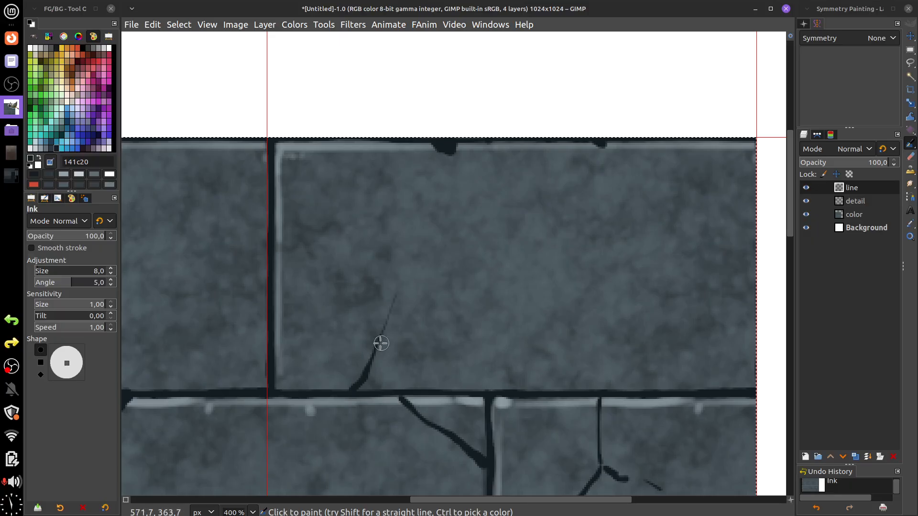
{"action": "mouse_move", "coordinate": [381, 342]}
{"action": "left_mouse_down"}
{"action": "mouse_move", "coordinate": [428, 307]}
{"action": "mouse_move", "coordinate": [398, 282]}
{"action": "left_mouse_up"}
{"action": "left_click_drag", "start_coordinate": [379, 338], "coordinate": [390, 307]}
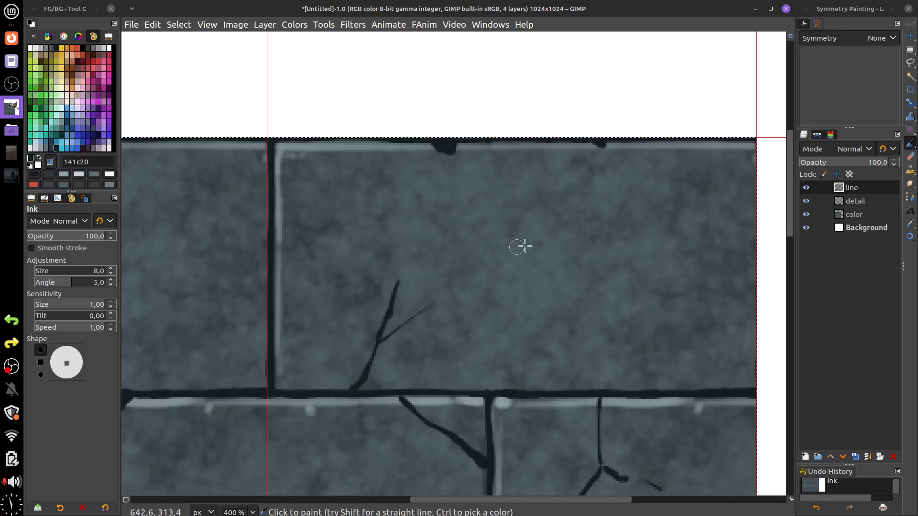
- Scatter small 141c20 ink specks over the third column's top-row stone and the second-row stones below it
{"action": "left_click", "coordinate": [558, 251]}
{"action": "left_click", "coordinate": [572, 269]}
{"action": "left_click", "coordinate": [637, 206]}
{"action": "left_click", "coordinate": [663, 206]}
{"action": "left_click", "coordinate": [673, 288]}
{"action": "left_click", "coordinate": [675, 307]}
{"action": "left_click", "coordinate": [686, 343]}
{"action": "left_click", "coordinate": [708, 339]}
{"action": "scroll", "coordinate": [566, 398], "scroll_direction": "down", "scroll_amount": 3}
{"action": "scroll", "coordinate": [566, 398], "scroll_direction": "left", "scroll_amount": 1}
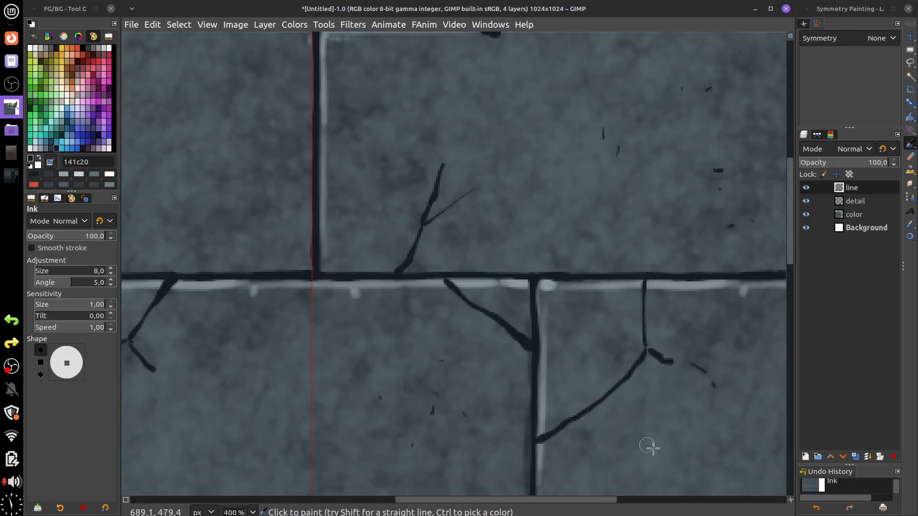
{"action": "scroll", "coordinate": [650, 446], "scroll_direction": "down", "scroll_amount": 2}
{"action": "scroll", "coordinate": [649, 446], "scroll_direction": "right", "scroll_amount": 1}
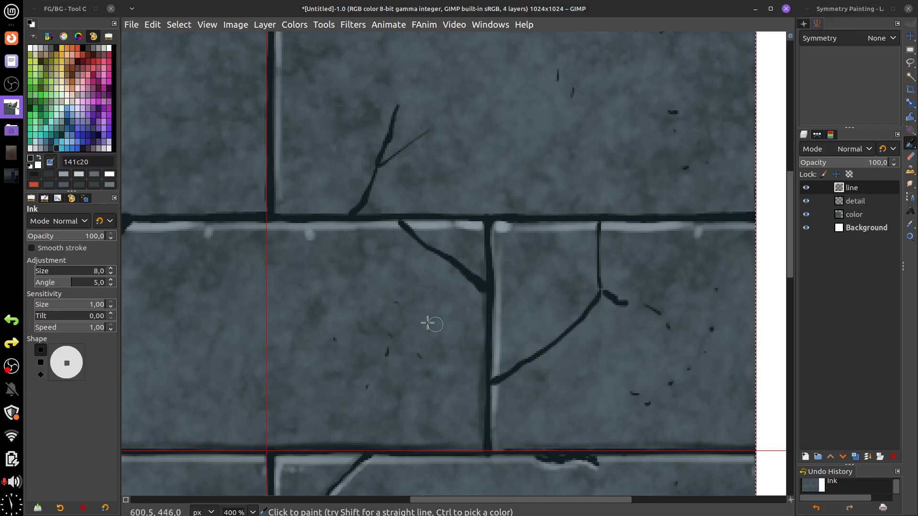
- Switch to the Paintbrush with 5e6d75 as the foreground color
{"action": "left_click", "coordinate": [46, 149]}
{"action": "mouse_move", "coordinate": [910, 143]}
{"action": "left_click", "coordinate": [875, 143]}
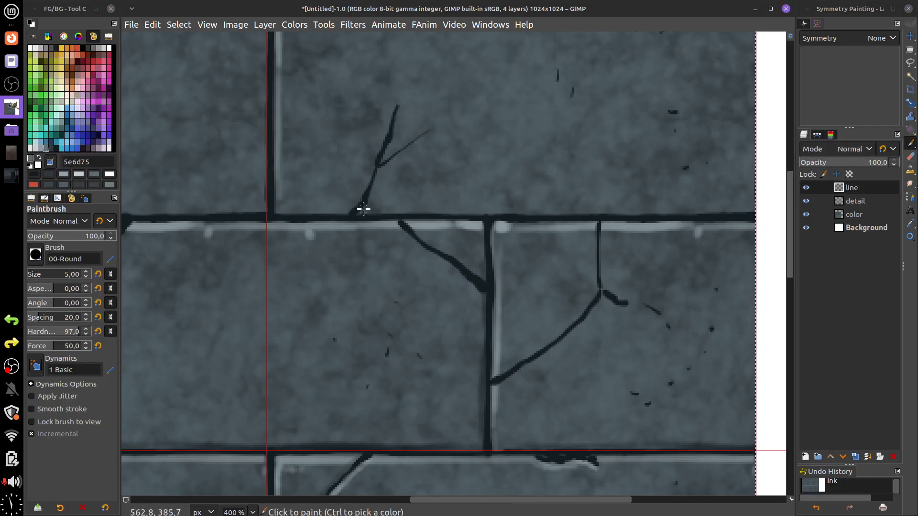
{"action": "mouse_move", "coordinate": [363, 209]}
{"action": "left_mouse_down"}
{"action": "mouse_move", "coordinate": [400, 146]}
{"action": "mouse_move", "coordinate": [397, 122]}
{"action": "left_mouse_up"}
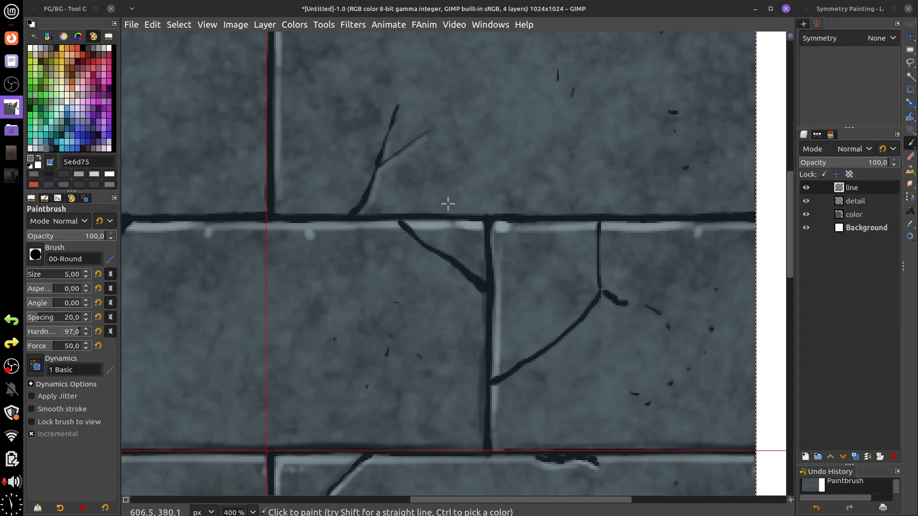
{"action": "key", "text": "ctrl+z"}
{"action": "key", "text": "ctrl+z"}
{"action": "key", "text": "ctrl+z"}
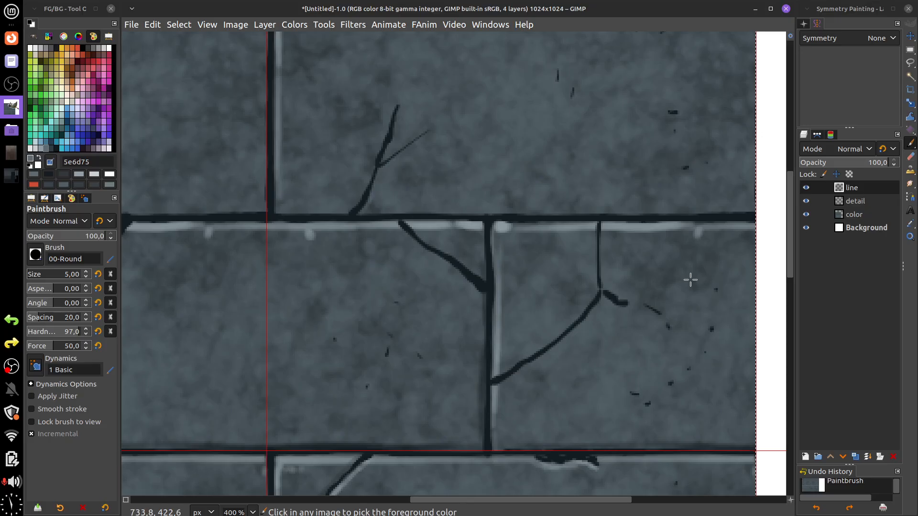
- On the detail layer, paint 5e6d75 highlights beside the cracks in the third column's top-row and second-row stones
{"action": "left_click", "coordinate": [858, 205]}
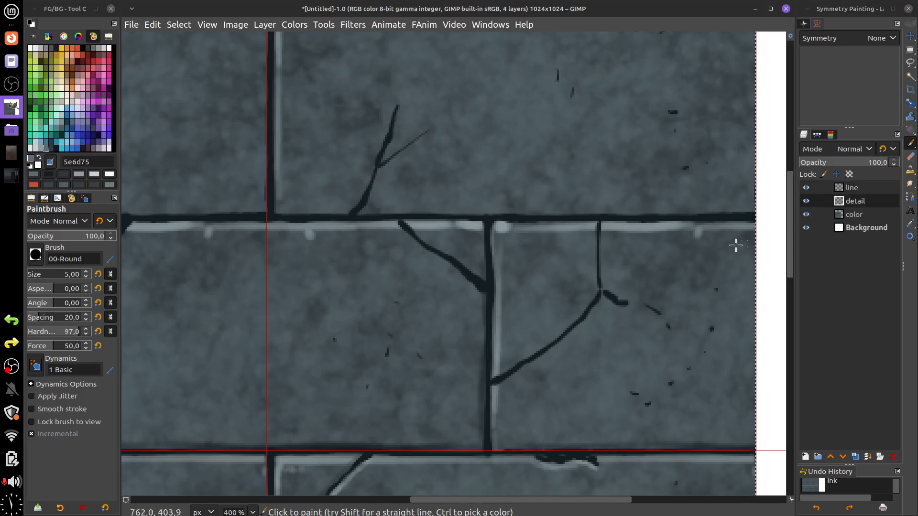
{"action": "mouse_move", "coordinate": [364, 209]}
{"action": "left_mouse_down"}
{"action": "mouse_move", "coordinate": [378, 175]}
{"action": "mouse_move", "coordinate": [424, 136]}
{"action": "left_mouse_up"}
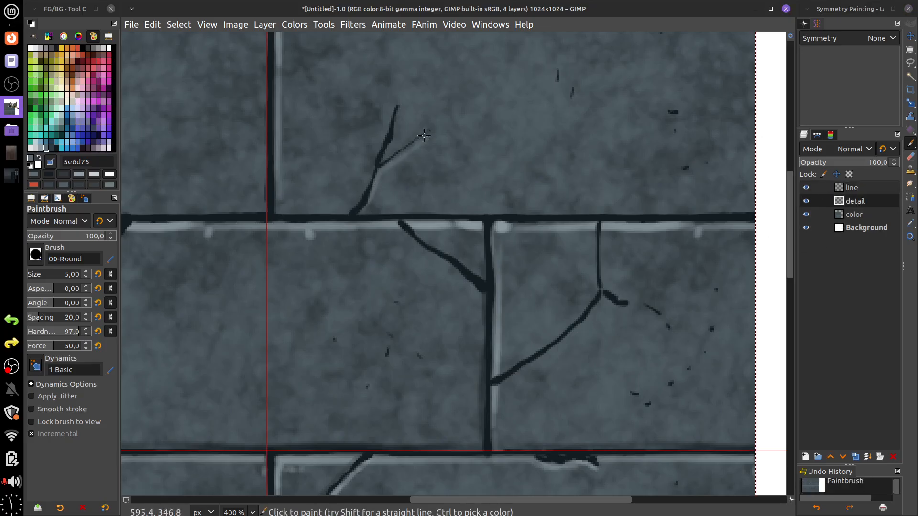
{"action": "left_click_drag", "start_coordinate": [414, 238], "coordinate": [491, 300]}
{"action": "mouse_move", "coordinate": [507, 389]}
{"action": "left_mouse_down"}
{"action": "mouse_move", "coordinate": [585, 321]}
{"action": "mouse_move", "coordinate": [613, 256]}
{"action": "mouse_move", "coordinate": [611, 304]}
{"action": "mouse_move", "coordinate": [604, 224]}
{"action": "left_mouse_up"}
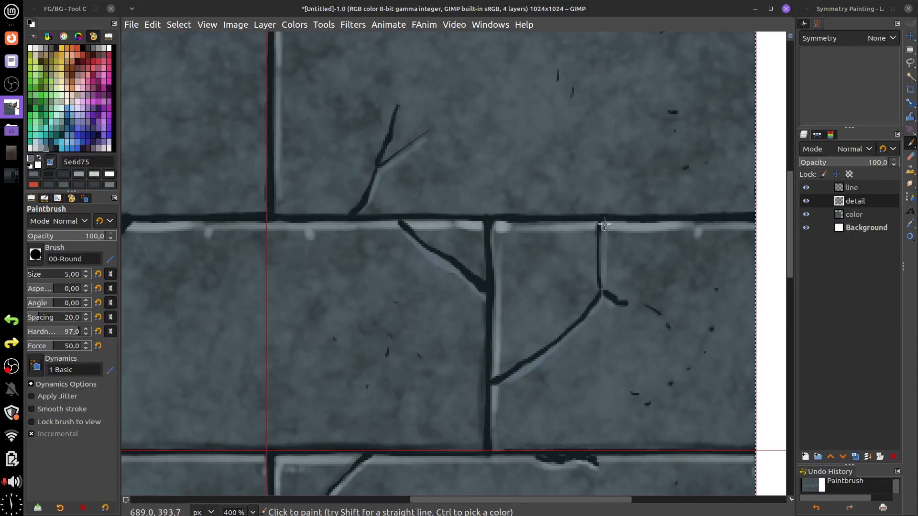
- Highlight the upper-edge chips of the third column's top-row stone and the forked crack in the second column's second-row stone with 5e6d75
{"action": "scroll", "coordinate": [607, 224], "scroll_direction": "up", "scroll_amount": 5}
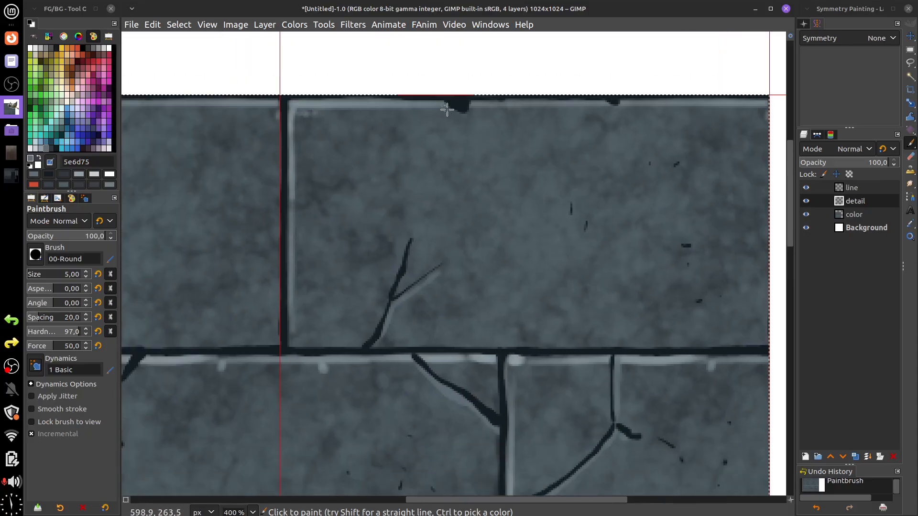
{"action": "left_click_drag", "start_coordinate": [447, 110], "coordinate": [470, 110]}
{"action": "scroll", "coordinate": [623, 118], "scroll_direction": "down", "scroll_amount": 6}
{"action": "scroll", "coordinate": [623, 118], "scroll_direction": "left", "scroll_amount": 8}
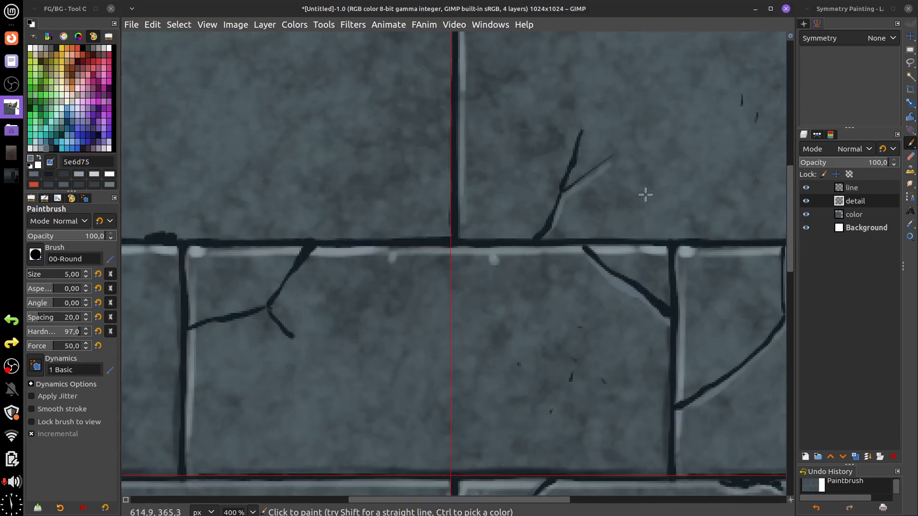
{"action": "mouse_move", "coordinate": [298, 277]}
{"action": "left_mouse_down"}
{"action": "mouse_move", "coordinate": [324, 264]}
{"action": "mouse_move", "coordinate": [374, 206]}
{"action": "left_mouse_up"}
{"action": "scroll", "coordinate": [592, 323], "scroll_direction": "down", "scroll_amount": 3}
{"action": "scroll", "coordinate": [592, 322], "scroll_direction": "right", "scroll_amount": 1}
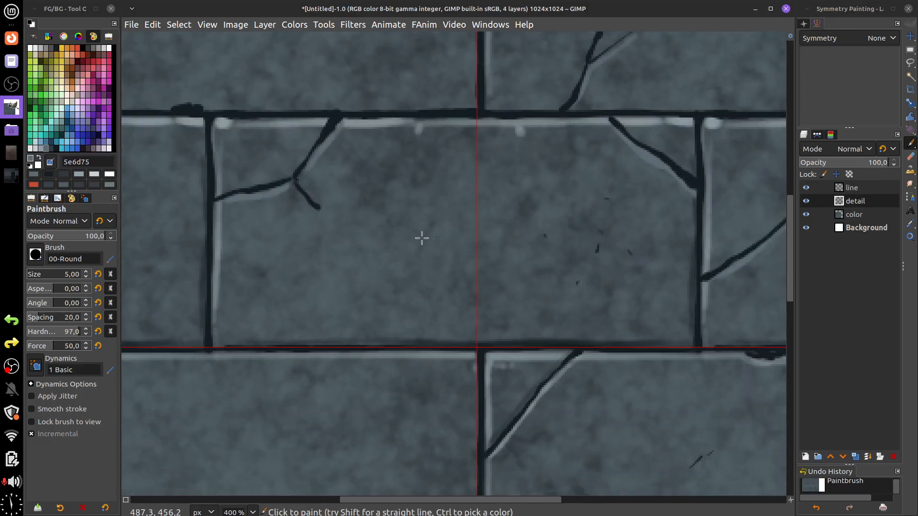
- Paint soft 141c20 shading around the second column's lower-edge chips in the top row and along its forked crack in the second row
{"action": "scroll", "coordinate": [599, 352], "scroll_direction": "up", "scroll_amount": 5}
{"action": "scroll", "coordinate": [600, 352], "scroll_direction": "left", "scroll_amount": 10}
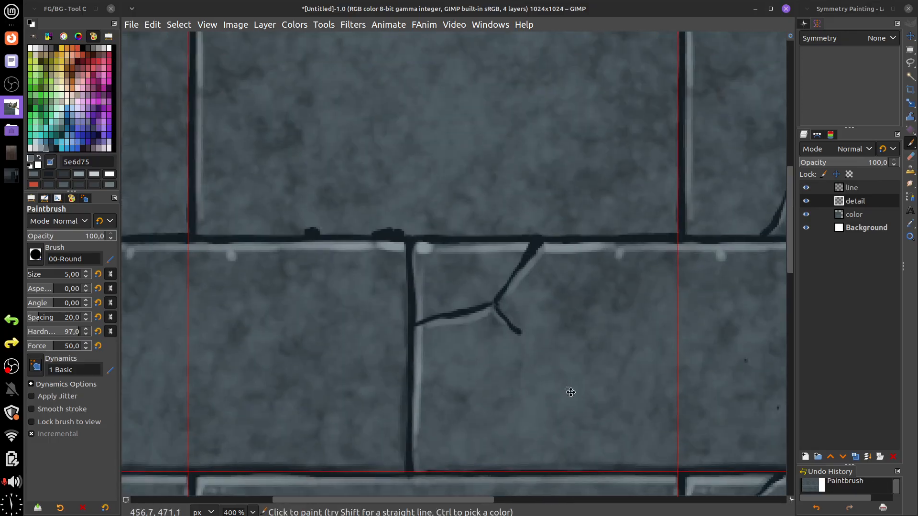
{"action": "left_click", "coordinate": [56, 148]}
{"action": "left_click_drag", "start_coordinate": [389, 237], "coordinate": [518, 235]}
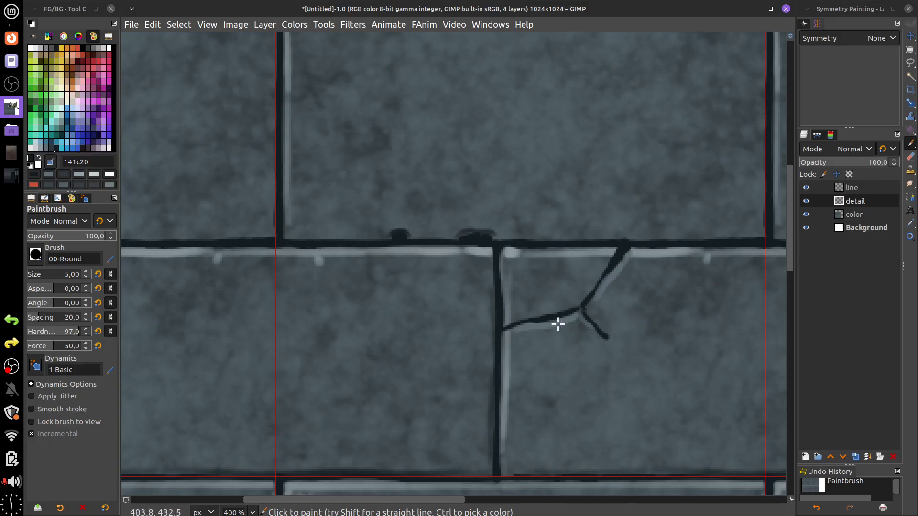
{"action": "mouse_move", "coordinate": [558, 324]}
{"action": "left_mouse_down"}
{"action": "mouse_move", "coordinate": [535, 316]}
{"action": "mouse_move", "coordinate": [572, 307]}
{"action": "left_mouse_up"}
{"action": "left_click_drag", "start_coordinate": [681, 384], "coordinate": [443, 314]}
{"action": "left_click_drag", "start_coordinate": [648, 307], "coordinate": [536, 300]}
- Shade the cracks in the third column's upper three stone rows and the specks in its top-row stone with 141c20
{"action": "left_click_drag", "start_coordinate": [590, 199], "coordinate": [628, 233]}
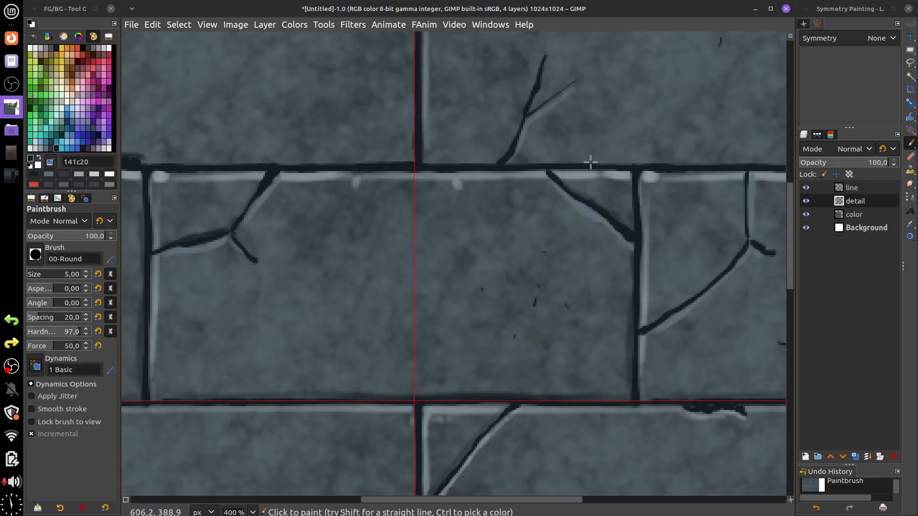
{"action": "left_click_drag", "start_coordinate": [526, 100], "coordinate": [547, 52]}
{"action": "left_click_drag", "start_coordinate": [591, 338], "coordinate": [602, 265]}
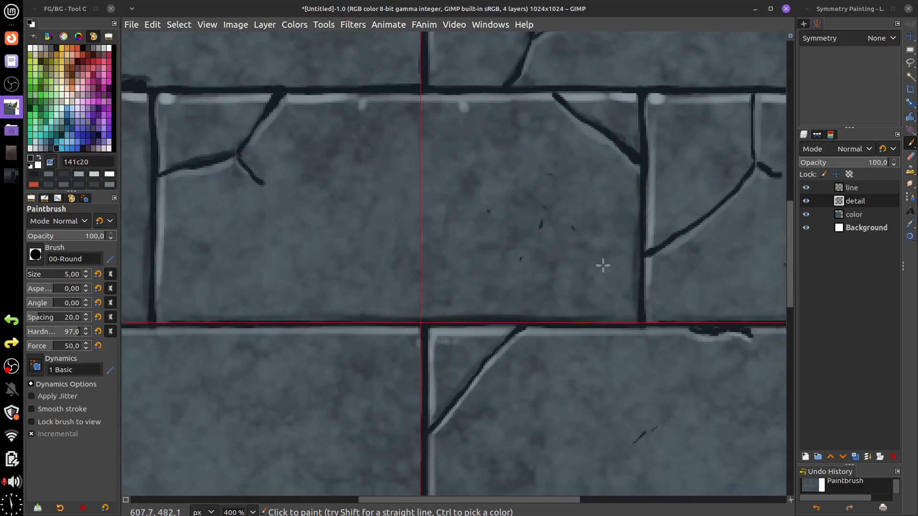
{"action": "mouse_move", "coordinate": [689, 274]}
{"action": "left_mouse_down"}
{"action": "mouse_move", "coordinate": [557, 328]}
{"action": "mouse_move", "coordinate": [462, 430]}
{"action": "left_mouse_up"}
{"action": "left_click_drag", "start_coordinate": [434, 403], "coordinate": [523, 329]}
{"action": "left_click_drag", "start_coordinate": [602, 245], "coordinate": [578, 367]}
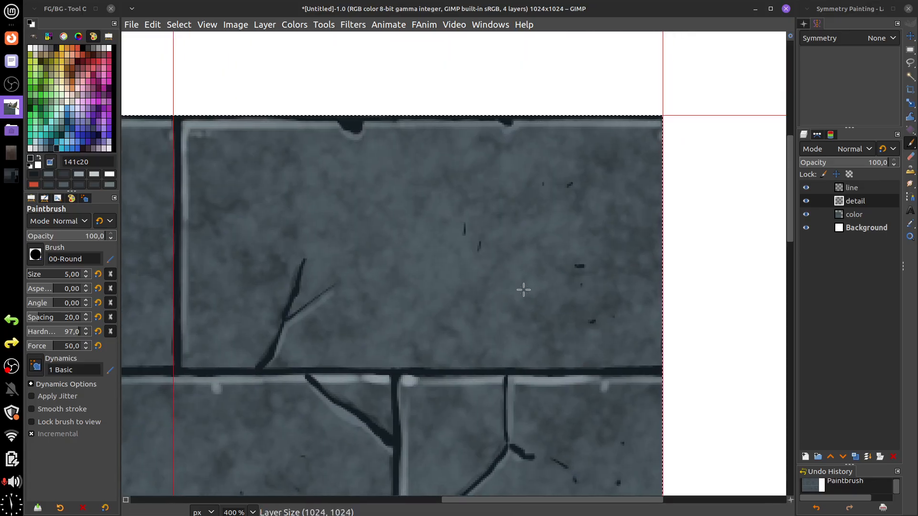
{"action": "left_click_drag", "start_coordinate": [462, 233], "coordinate": [468, 217]}
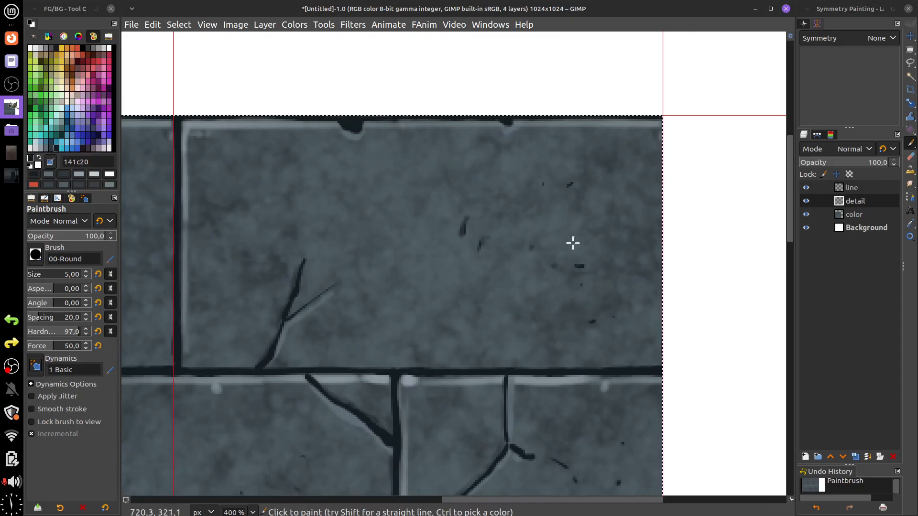
- Clear the current selection and rectangle-select the blank 512 × 256 px area starting at position 0, 0 above the stone rows
{"action": "scroll", "coordinate": [574, 244], "scroll_direction": "down", "scroll_amount": 5}
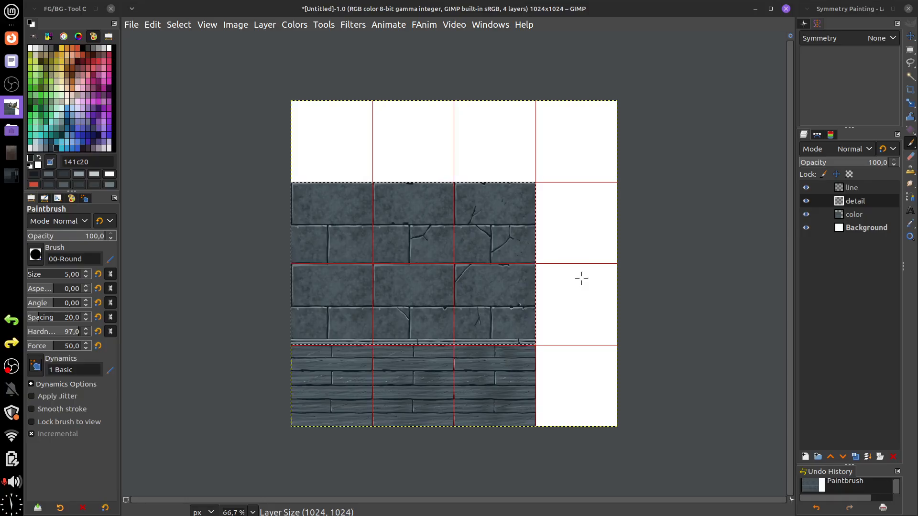
{"action": "key", "text": "ctrl+shift+a"}
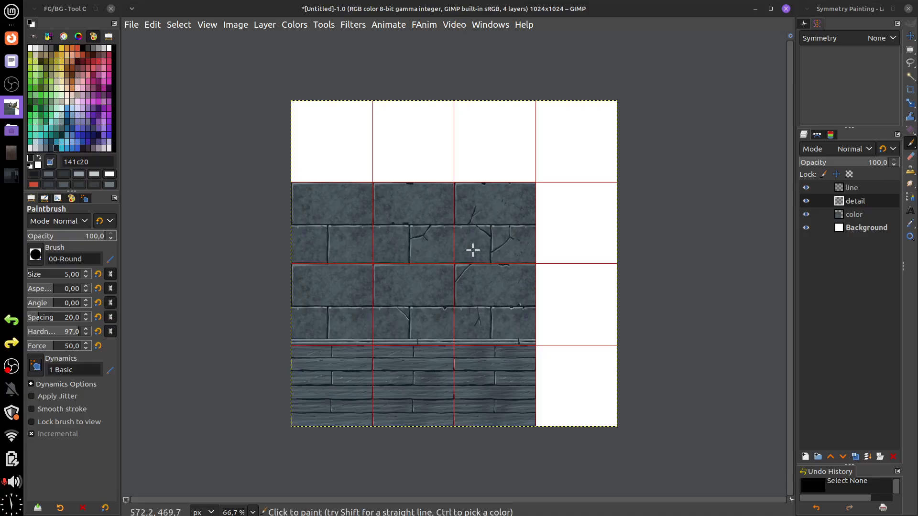
{"action": "key", "text": "r"}
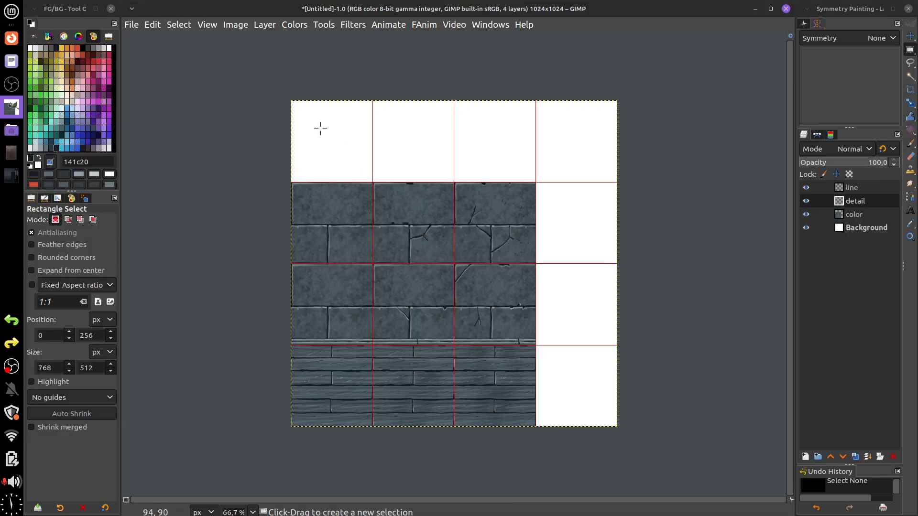
{"action": "left_click", "coordinate": [207, 25]}
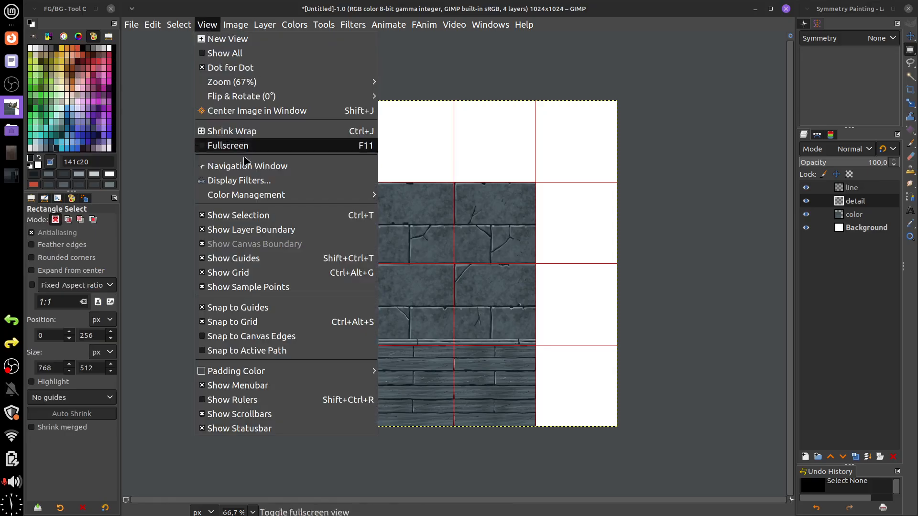
{"action": "left_click", "coordinate": [306, 272]}
{"action": "left_click_drag", "start_coordinate": [315, 101], "coordinate": [455, 183]}
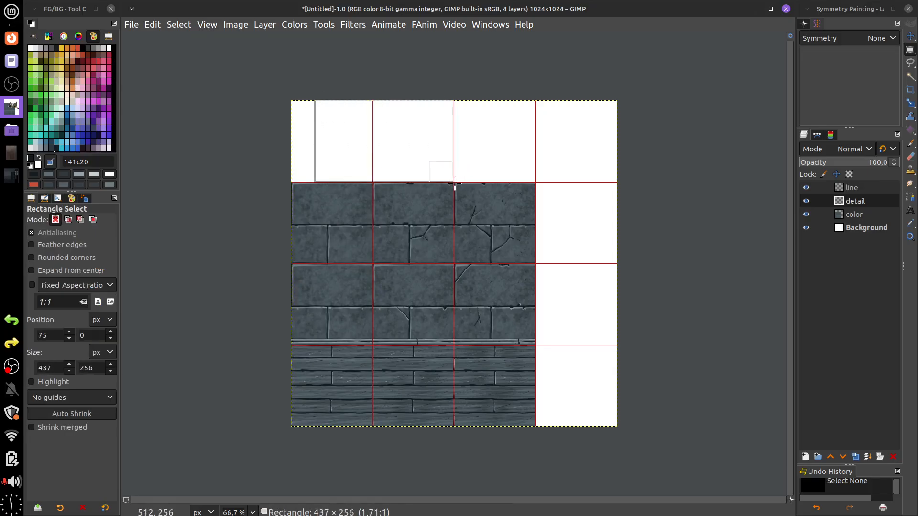
{"action": "left_click_drag", "start_coordinate": [322, 141], "coordinate": [303, 150]}
{"action": "mouse_move", "coordinate": [378, 174]}
{"action": "left_mouse_down"}
{"action": "mouse_move", "coordinate": [379, 164]}
{"action": "mouse_move", "coordinate": [378, 182]}
{"action": "left_mouse_up"}
{"action": "left_click_drag", "start_coordinate": [587, 283], "coordinate": [599, 346]}
{"action": "scroll", "coordinate": [603, 303], "scroll_direction": "up", "scroll_amount": 2}
{"action": "left_click_drag", "start_coordinate": [588, 254], "coordinate": [663, 369]}
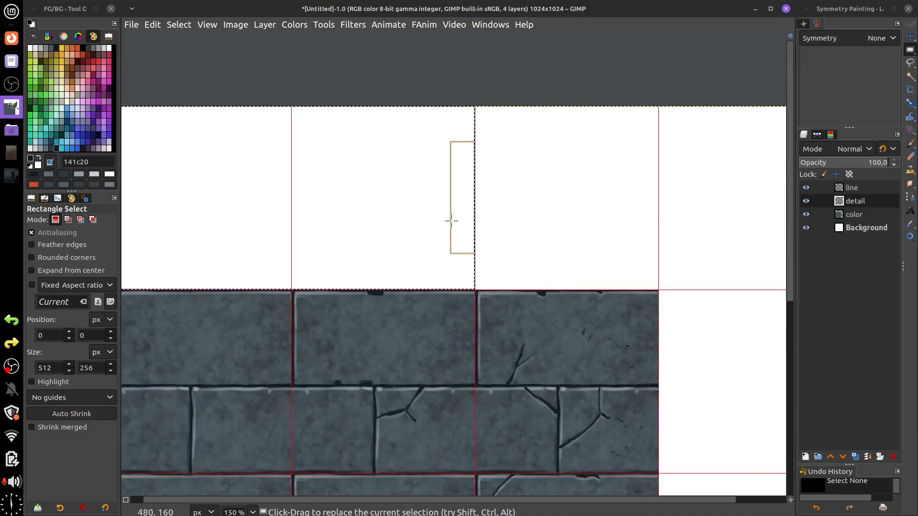
{"action": "left_click_drag", "start_coordinate": [572, 234], "coordinate": [616, 204]}
{"action": "scroll", "coordinate": [617, 204], "scroll_direction": "down", "scroll_amount": 2}
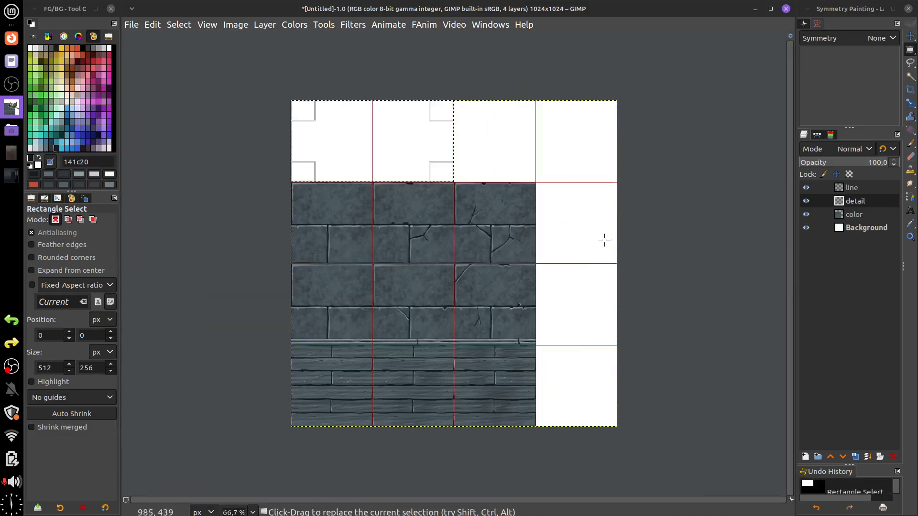
{"action": "left_click_drag", "start_coordinate": [586, 273], "coordinate": [610, 308]}
{"action": "left_click_drag", "start_coordinate": [566, 253], "coordinate": [582, 264]}
{"action": "scroll", "coordinate": [550, 249], "scroll_direction": "up", "scroll_amount": 1}
{"action": "scroll", "coordinate": [550, 249], "scroll_direction": "up", "scroll_amount": 1}
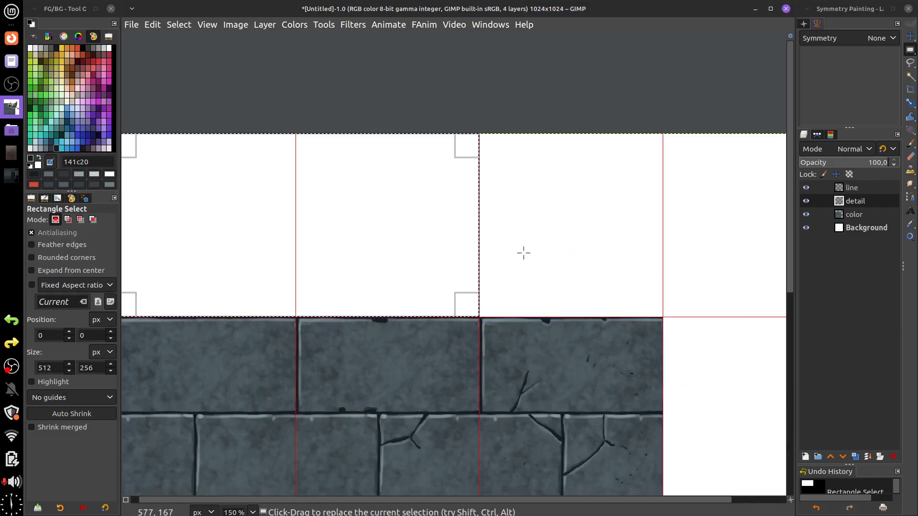
- Fill the selected blank area on the detail layer with foreground color 5e6d75
{"action": "left_click_drag", "start_coordinate": [366, 260], "coordinate": [494, 228]}
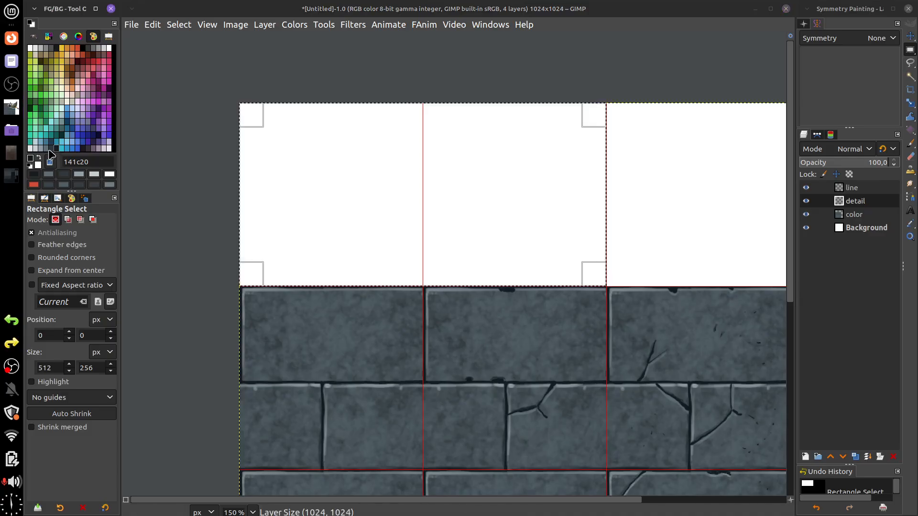
{"action": "left_click", "coordinate": [46, 148]}
{"action": "left_click", "coordinate": [154, 24]}
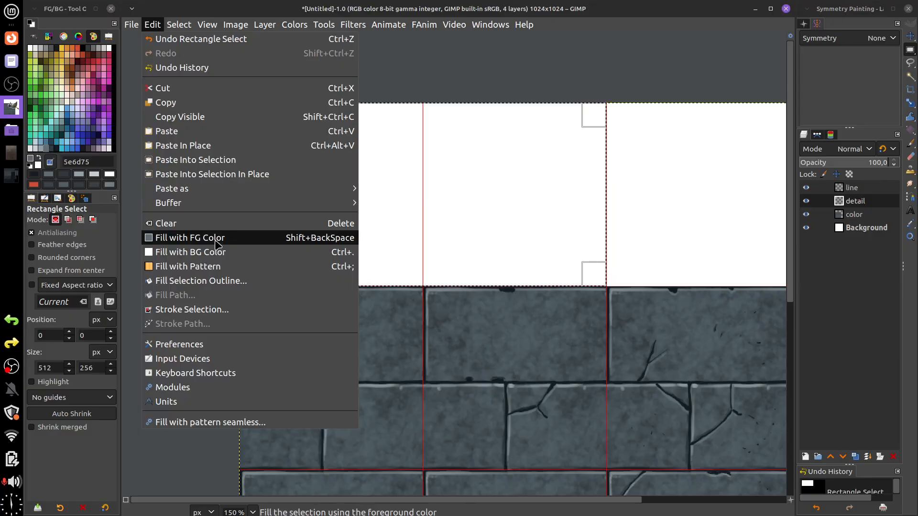
{"action": "left_click", "coordinate": [191, 351]}
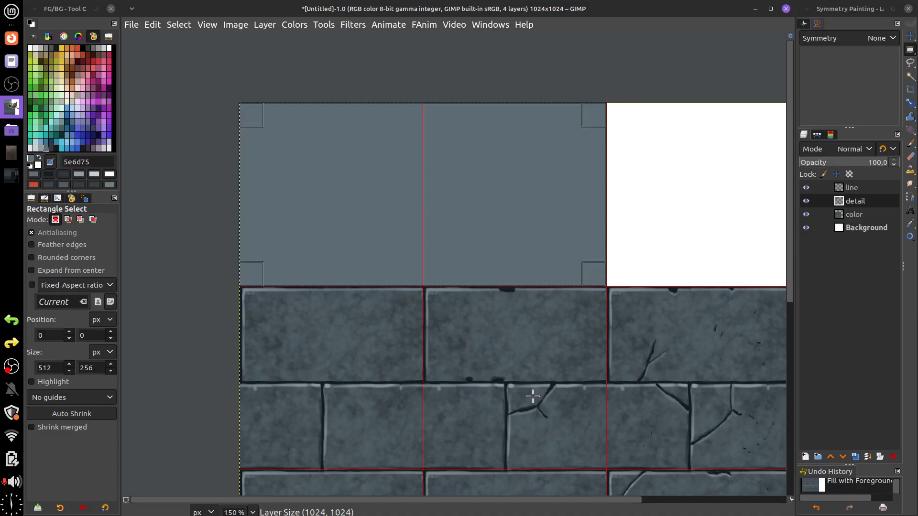
- Browse the reference photos of wood, pebbles, mosaic and stone surfaces in the image viewer and return to the GIMP canvas
{"action": "left_click", "coordinate": [11, 154]}
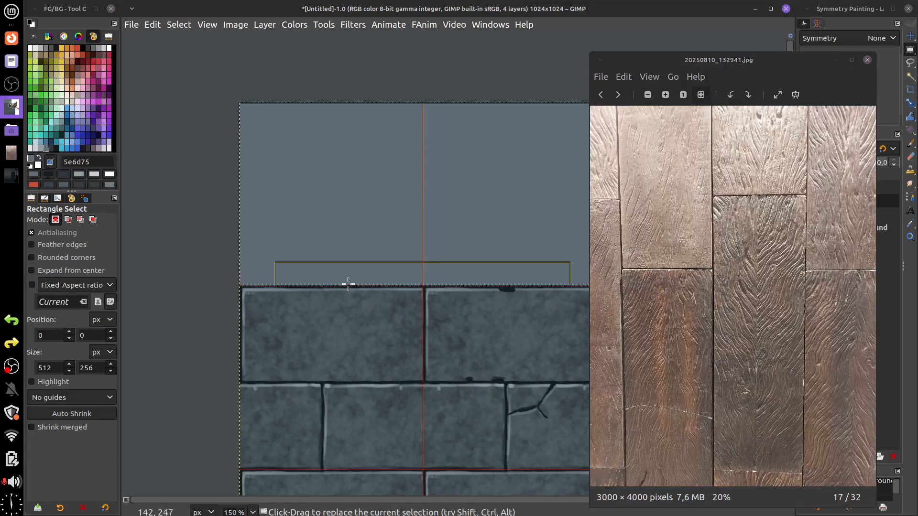
{"action": "left_click", "coordinate": [839, 296]}
{"action": "key", "text": "Right"}
{"action": "key", "text": "Right"}
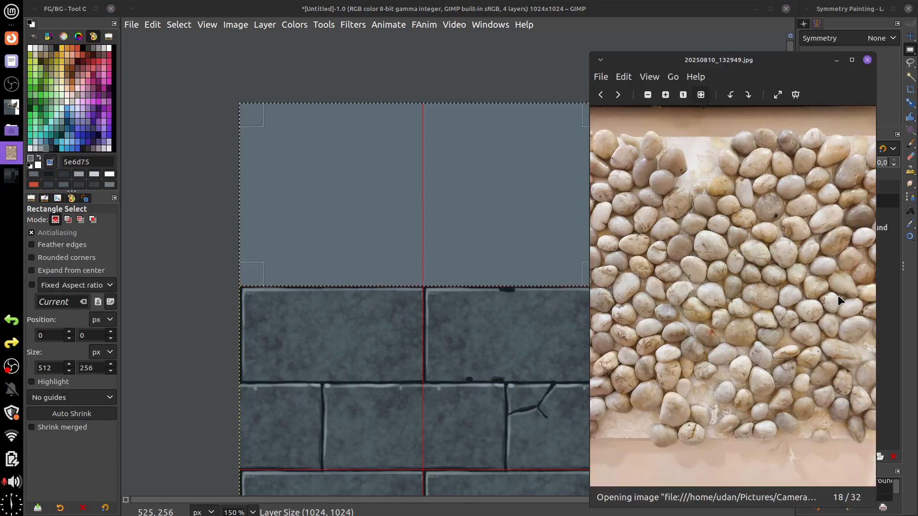
{"action": "key", "text": "Right"}
{"action": "key", "text": "Right"}
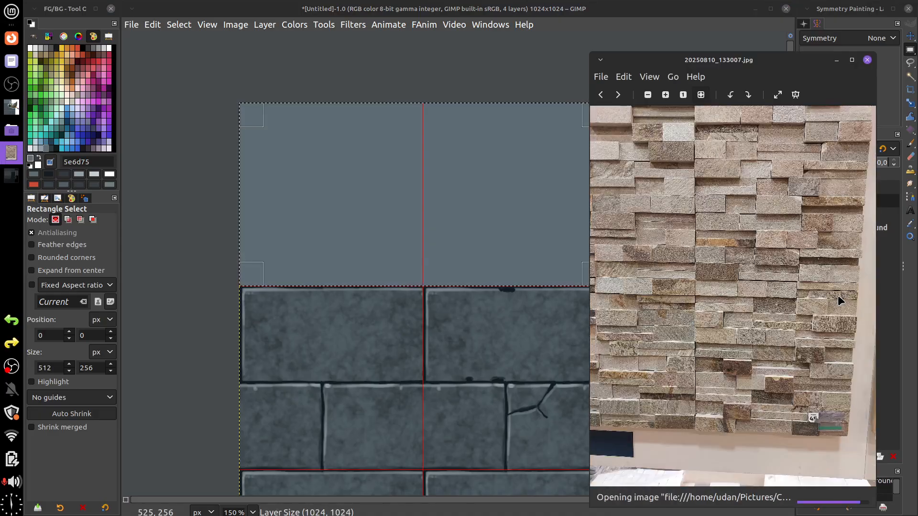
{"action": "key", "text": "Left"}
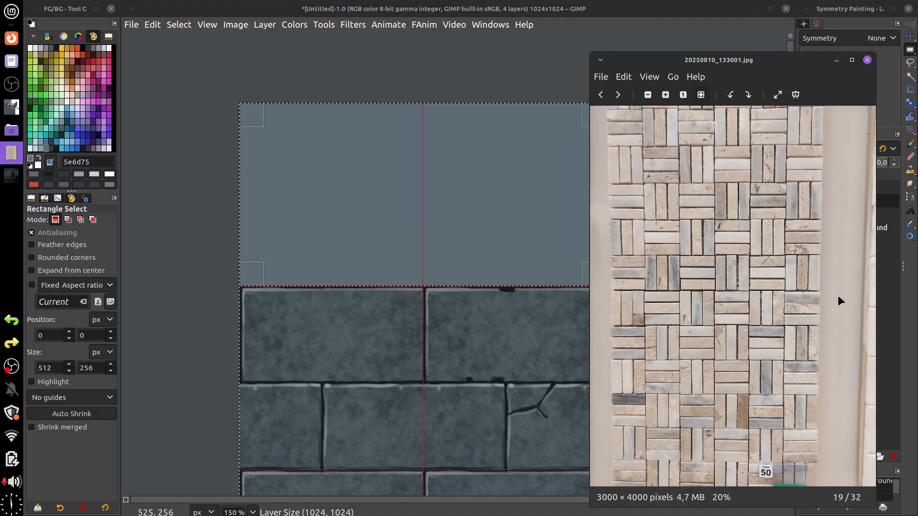
{"action": "key", "text": "Right"}
{"action": "key", "text": "Right"}
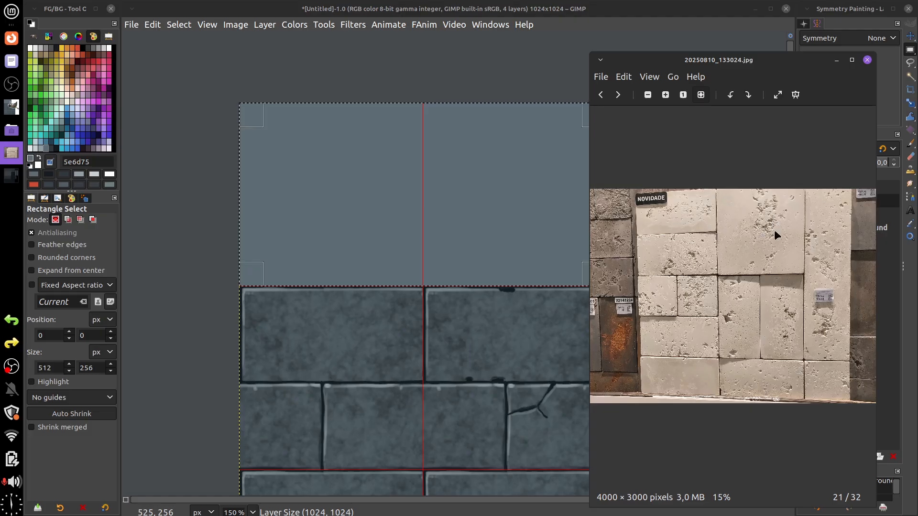
{"action": "key", "text": "Right"}
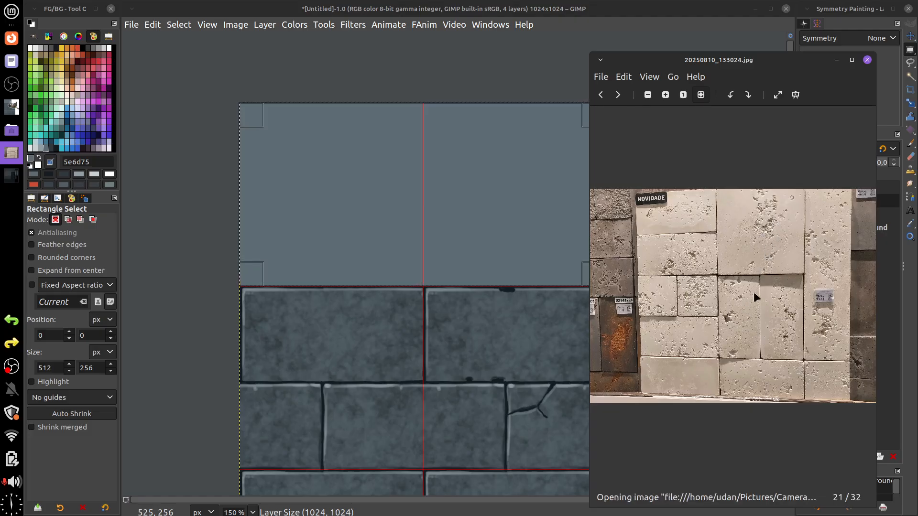
{"action": "key", "text": "Right"}
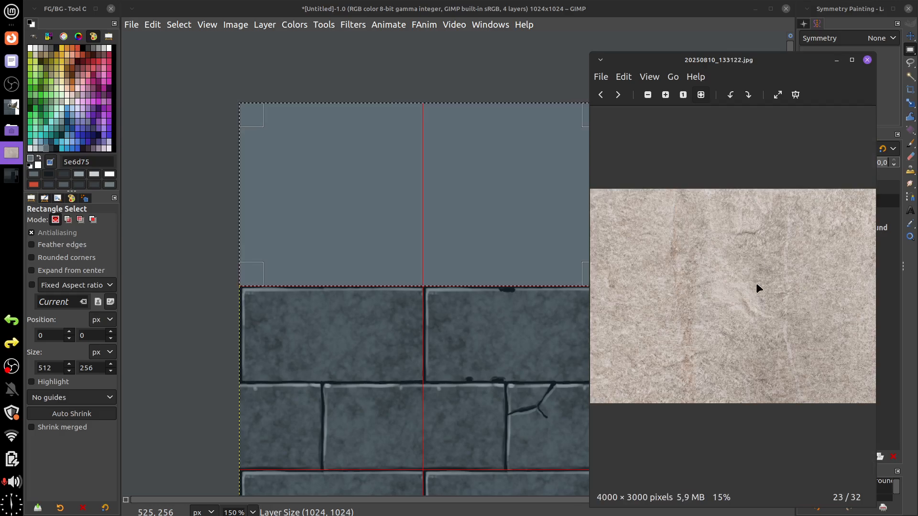
{"action": "left_click", "coordinate": [538, 9]}
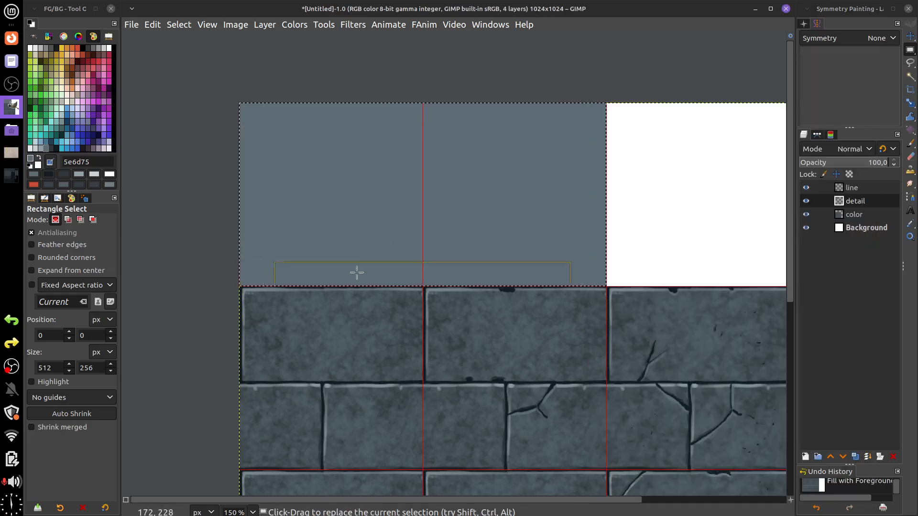
- Load the 000NoiseScratchUdan preset for the Paintbrush and set the foreground color to 31393d
{"action": "mouse_move", "coordinate": [912, 145]}
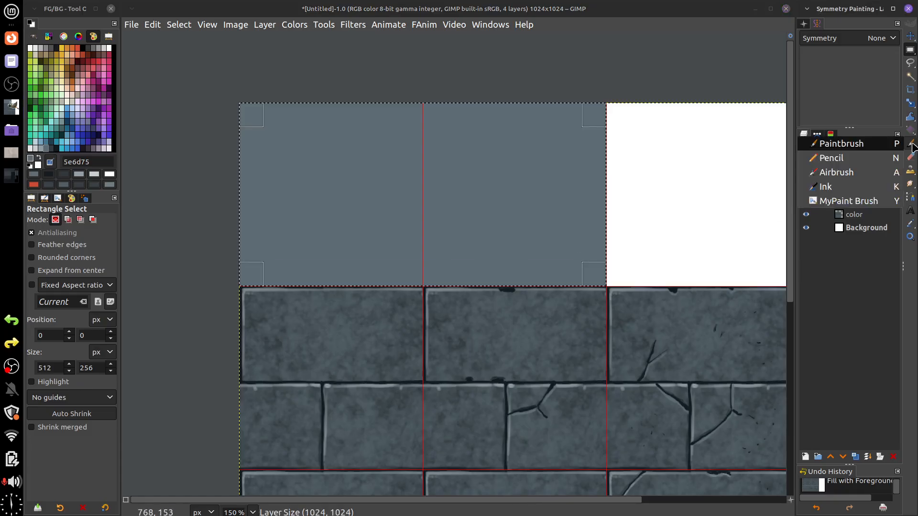
{"action": "left_click", "coordinate": [881, 146]}
{"action": "left_click", "coordinate": [59, 508]}
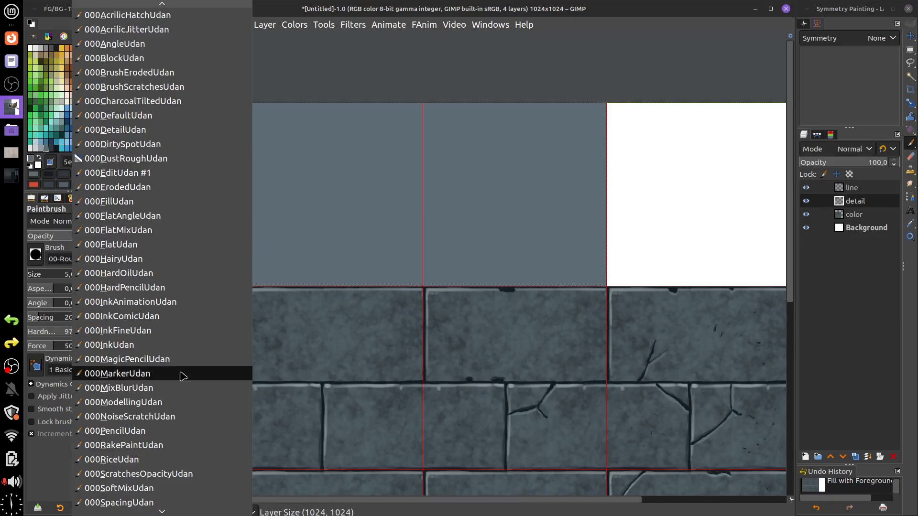
{"action": "left_click", "coordinate": [178, 418]}
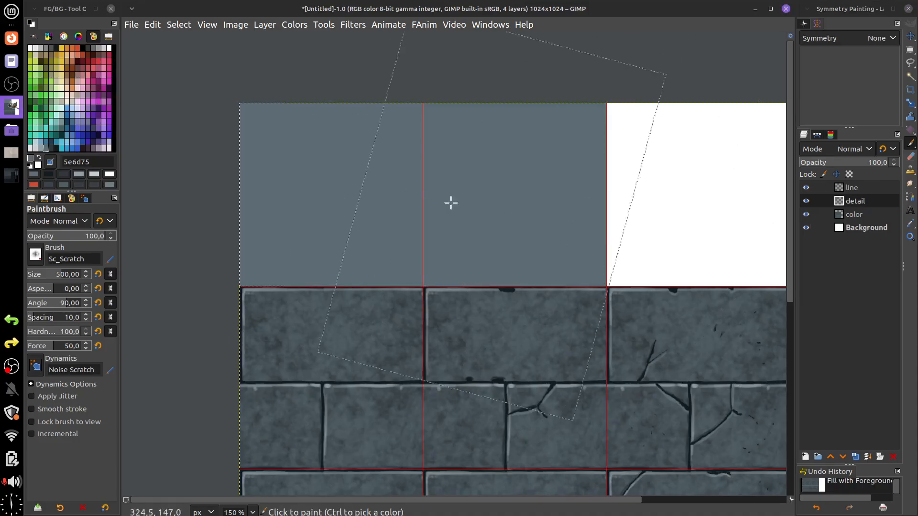
{"action": "left_click", "coordinate": [54, 149]}
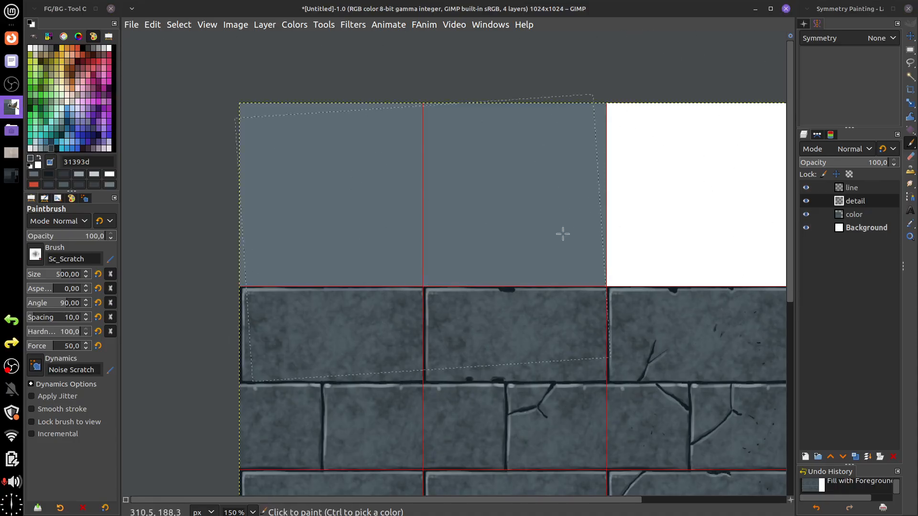
- Try 31393d noise scratch strokes at brush size 134 on the color layer and on the detail layer
{"action": "left_click", "coordinate": [853, 215]}
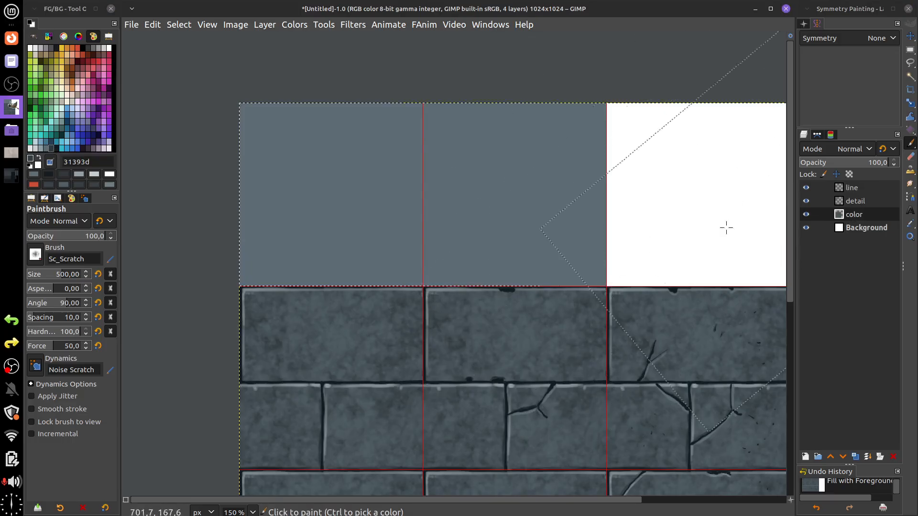
{"action": "left_click_drag", "start_coordinate": [60, 275], "coordinate": [43, 275]}
{"action": "left_click_drag", "start_coordinate": [271, 197], "coordinate": [389, 178]}
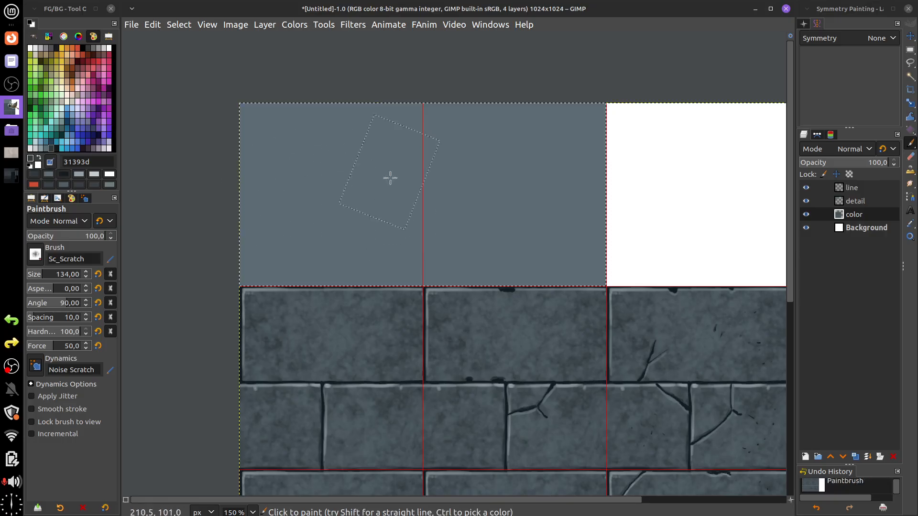
{"action": "mouse_move", "coordinate": [385, 234]}
{"action": "left_mouse_down"}
{"action": "mouse_move", "coordinate": [382, 242]}
{"action": "mouse_move", "coordinate": [438, 199]}
{"action": "left_mouse_up"}
{"action": "key", "text": "ctrl"}
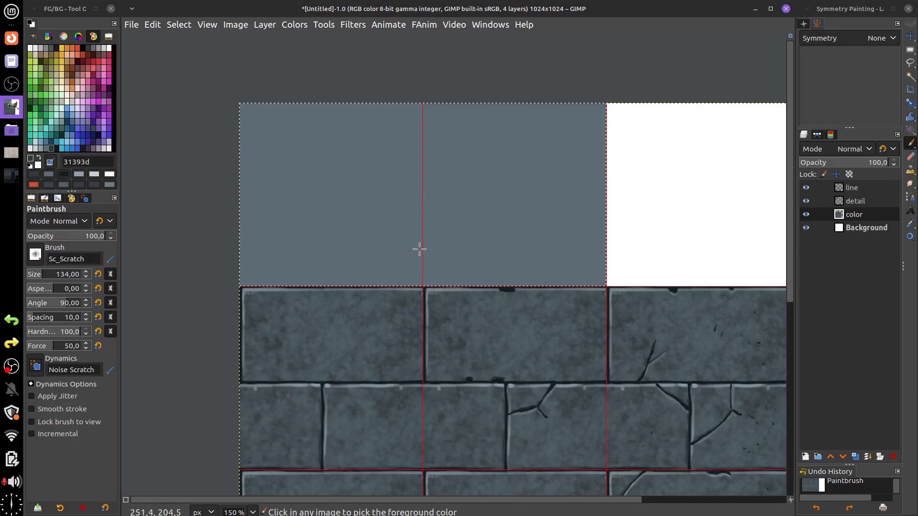
{"action": "key", "text": "ctrl+comma"}
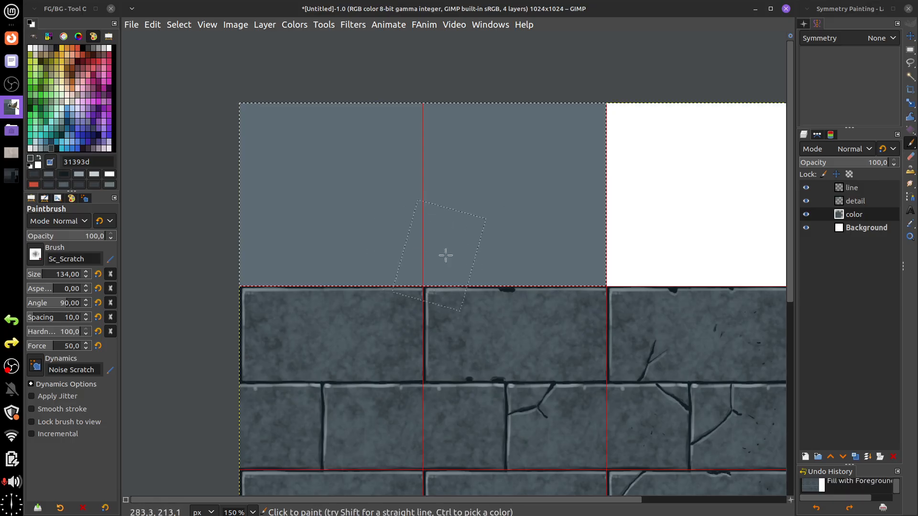
{"action": "left_click", "coordinate": [817, 201]}
{"action": "left_click", "coordinate": [453, 187]}
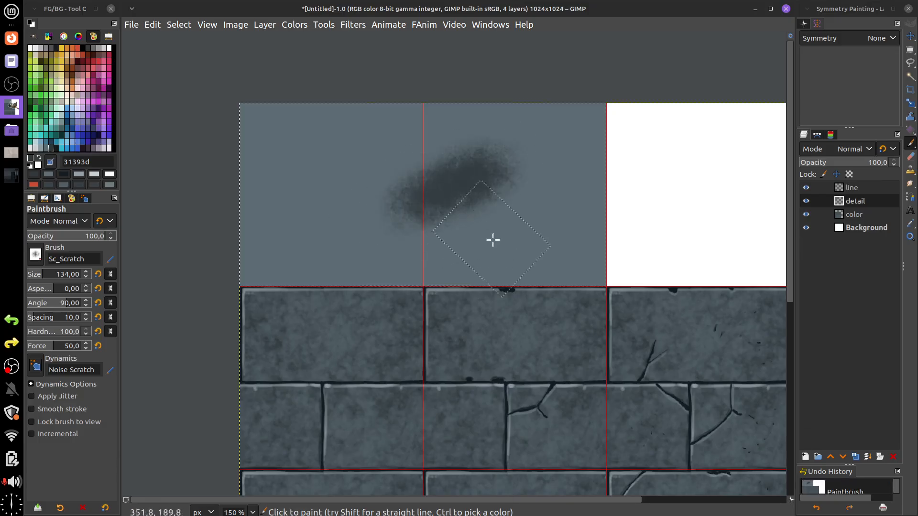
{"action": "key", "text": "ctrl+z"}
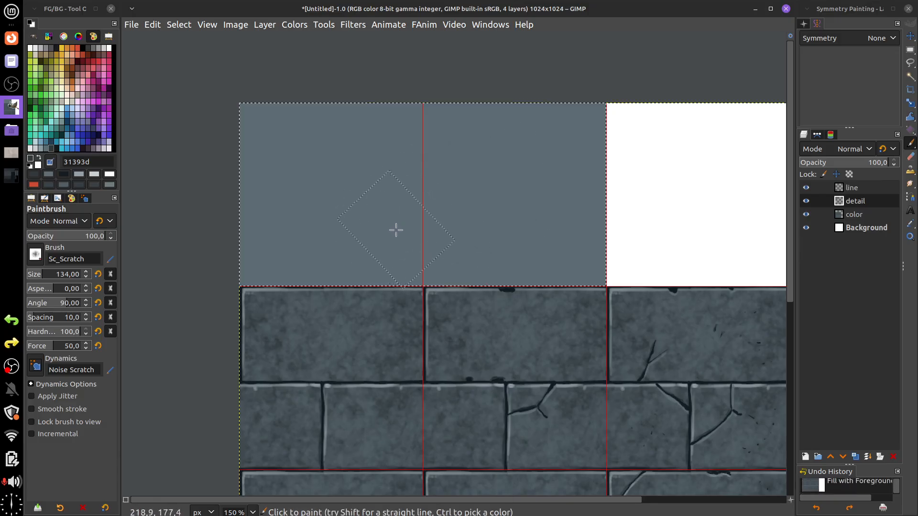
- Enlarge the scratch brush to 469, enable Tiling symmetry and paint 31393d scratches over the selected area on the detail layer
{"action": "left_click", "coordinate": [57, 276]}
{"action": "left_click_drag", "start_coordinate": [57, 277], "coordinate": [61, 276]}
{"action": "left_click", "coordinate": [401, 170]}
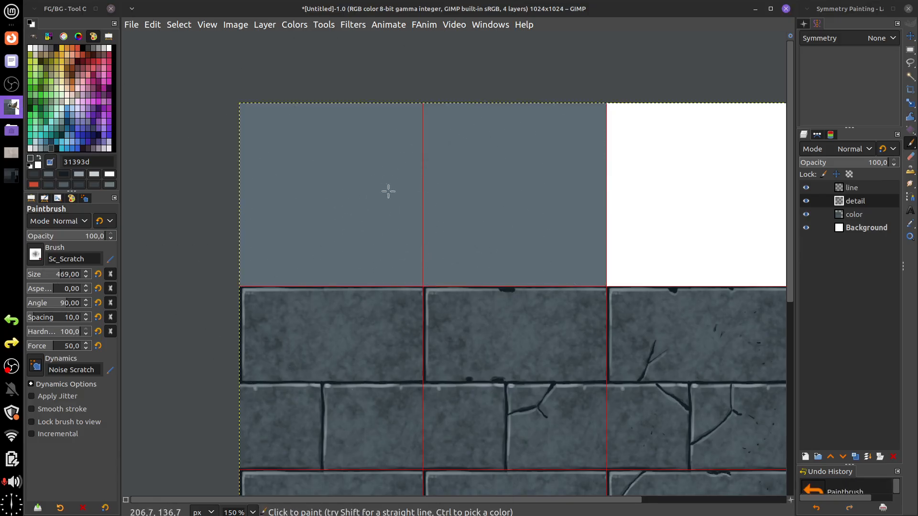
{"action": "key", "text": "ctrl+z"}
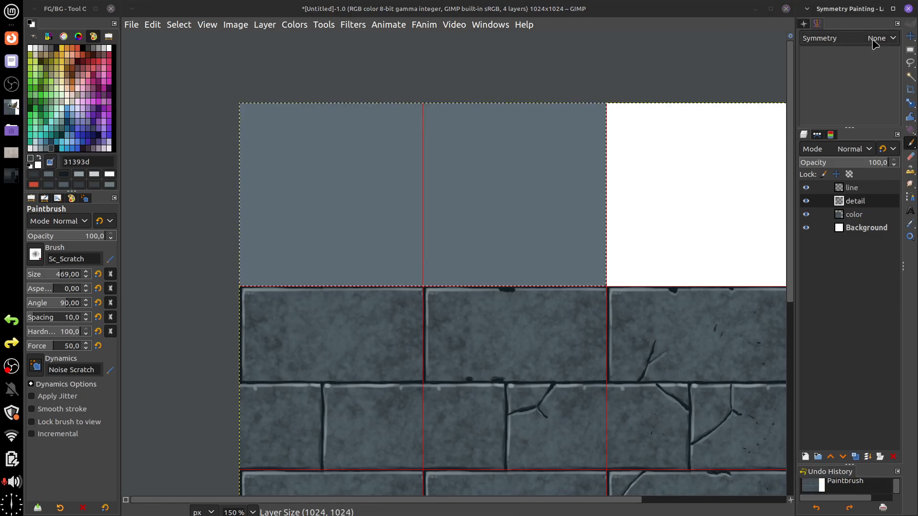
{"action": "left_click", "coordinate": [878, 40]}
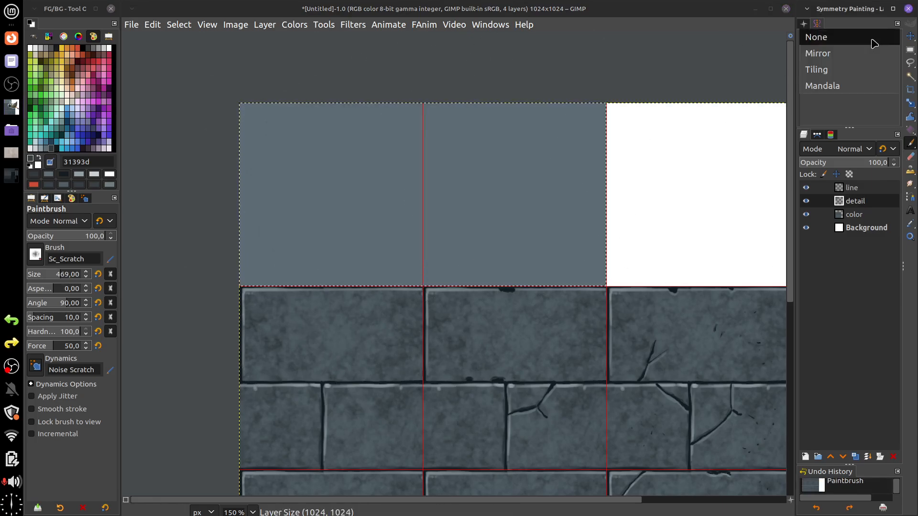
{"action": "left_click", "coordinate": [861, 73]}
{"action": "left_click", "coordinate": [445, 199]}
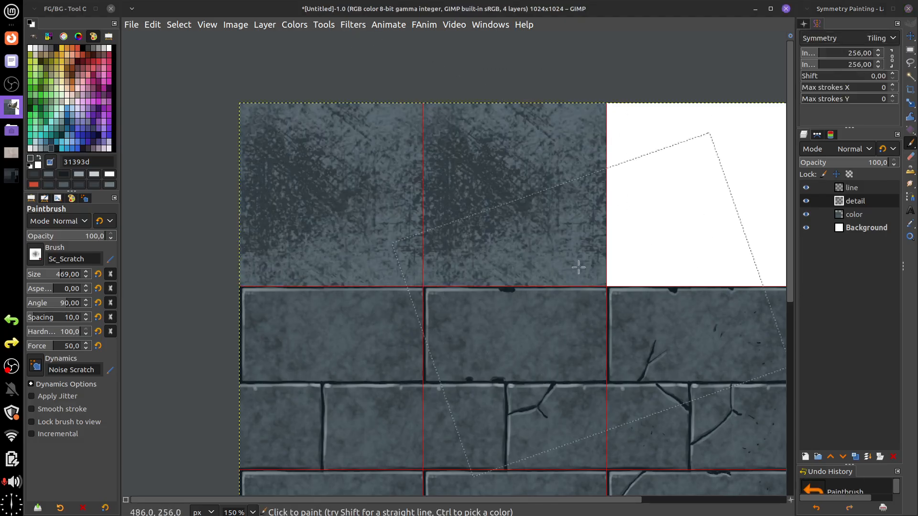
- Overlay 5e6d75 and 909fa6 noise scratches on the selected 512 × 256 px area and clear the selection
{"action": "left_click", "coordinate": [46, 148]}
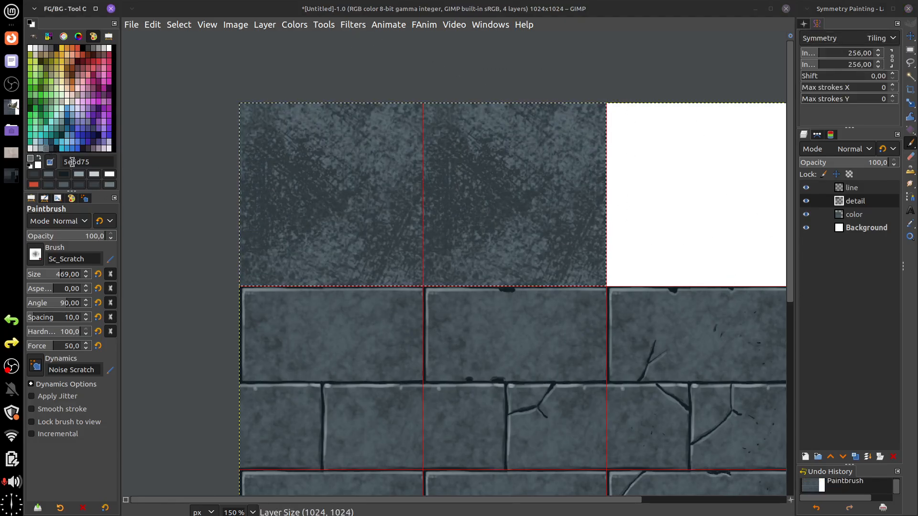
{"action": "left_click", "coordinate": [372, 220]}
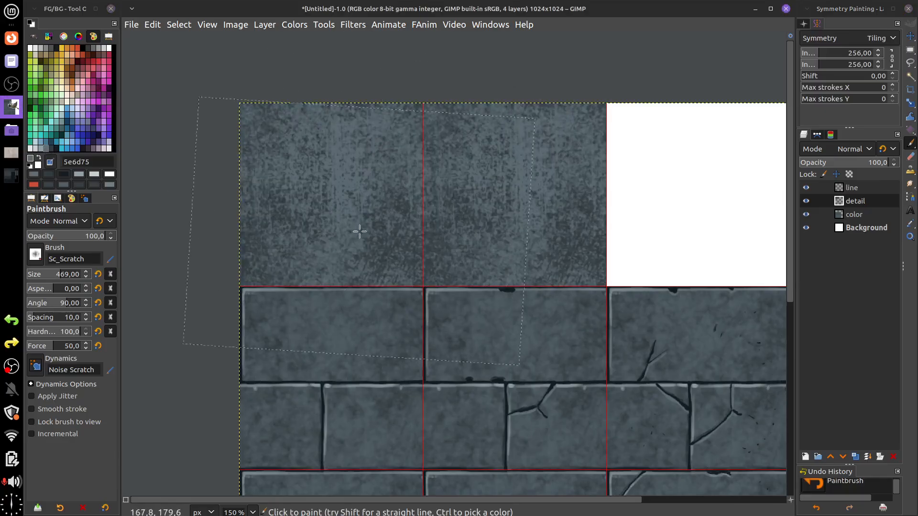
{"action": "left_click", "coordinate": [41, 148]}
{"action": "left_click", "coordinate": [395, 169]}
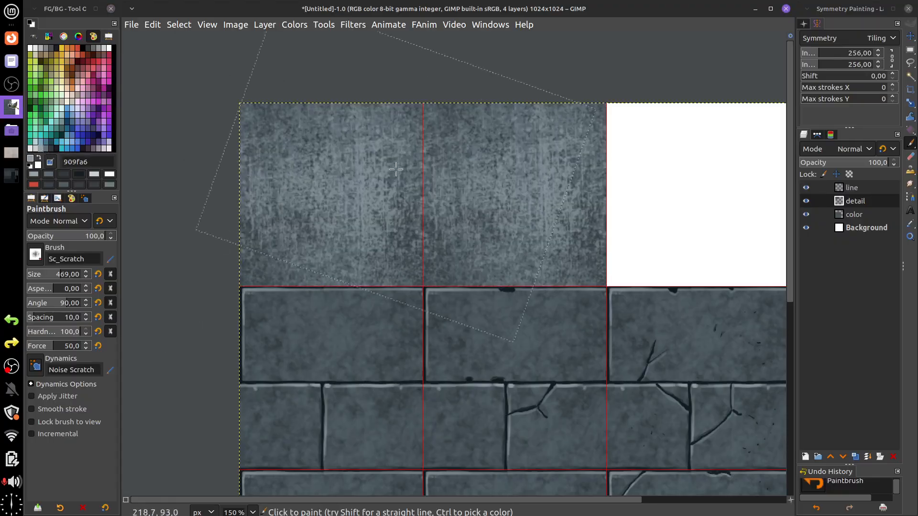
{"action": "left_click", "coordinate": [396, 169]}
{"action": "key", "text": "ctrl+z"}
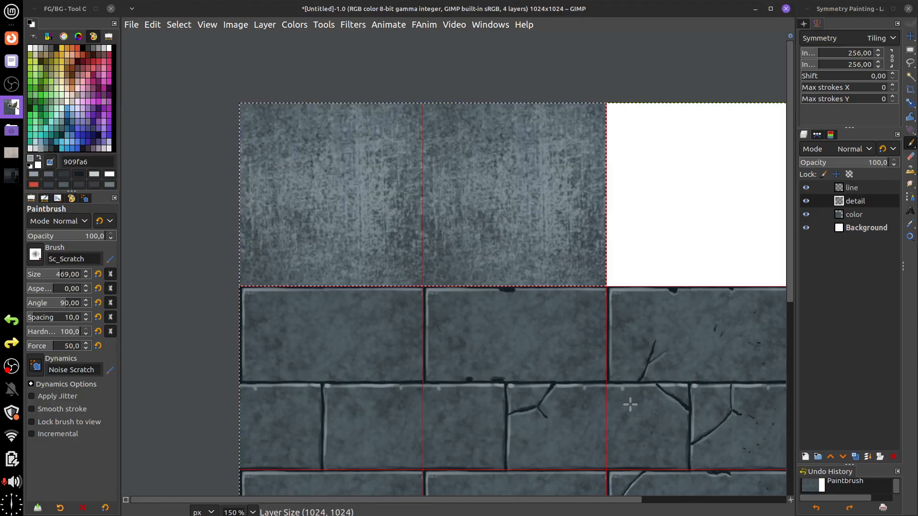
{"action": "key", "text": "ctrl+shift+a"}
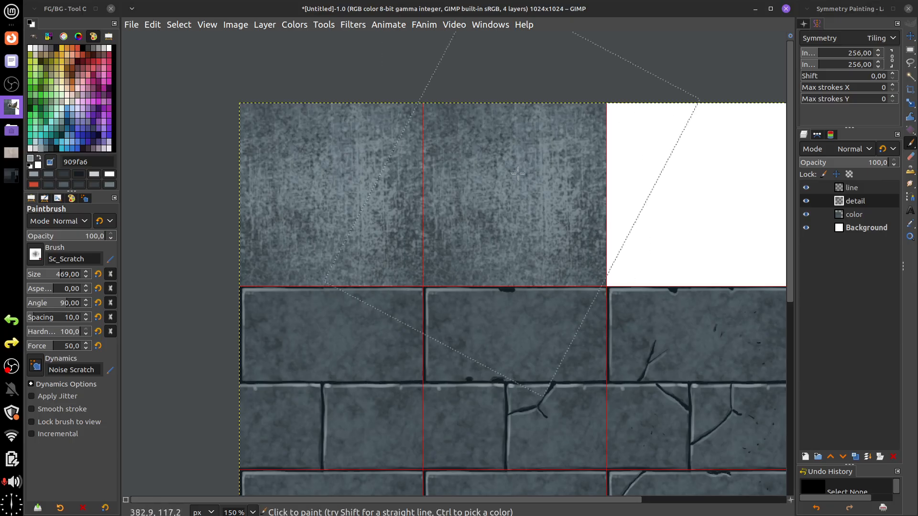
- Try short 909fa6 Ink strokes at size 8 on the scratched area with tiling symmetry active
{"action": "mouse_move", "coordinate": [911, 143]}
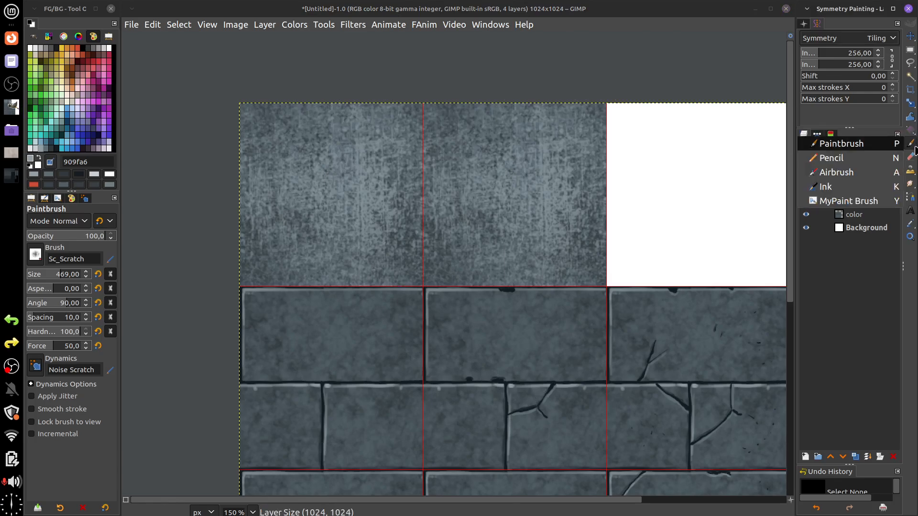
{"action": "left_click", "coordinate": [847, 189]}
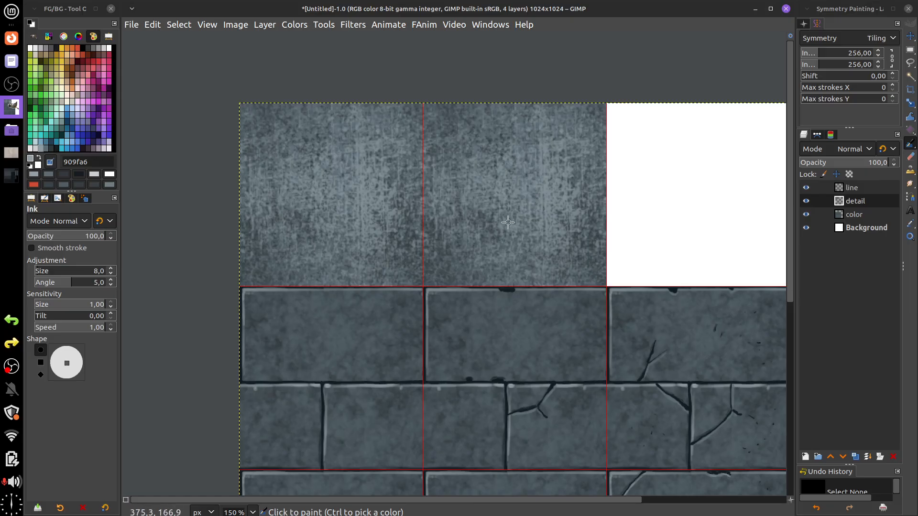
{"action": "mouse_move", "coordinate": [507, 166]}
{"action": "left_mouse_down"}
{"action": "mouse_move", "coordinate": [486, 212]}
{"action": "mouse_move", "coordinate": [516, 206]}
{"action": "left_mouse_up"}
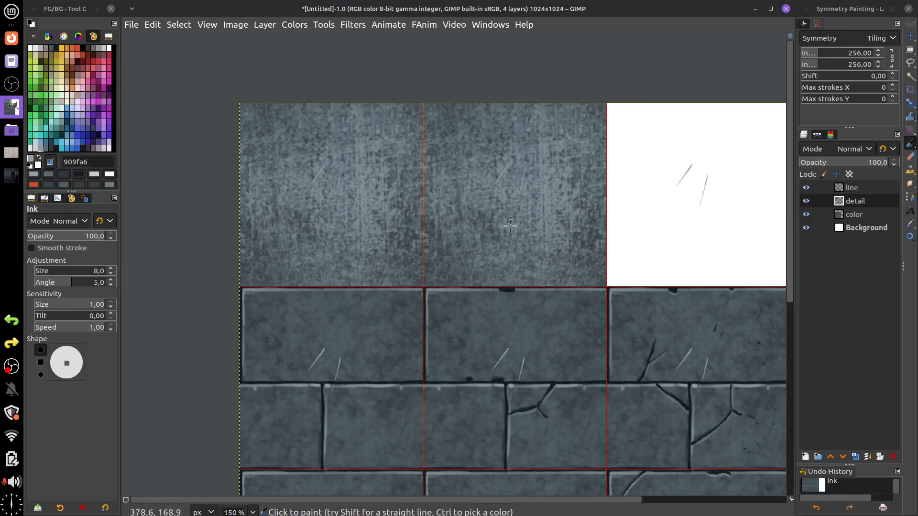
{"action": "key", "text": "ctrl+z"}
{"action": "key", "text": "ctrl+z"}
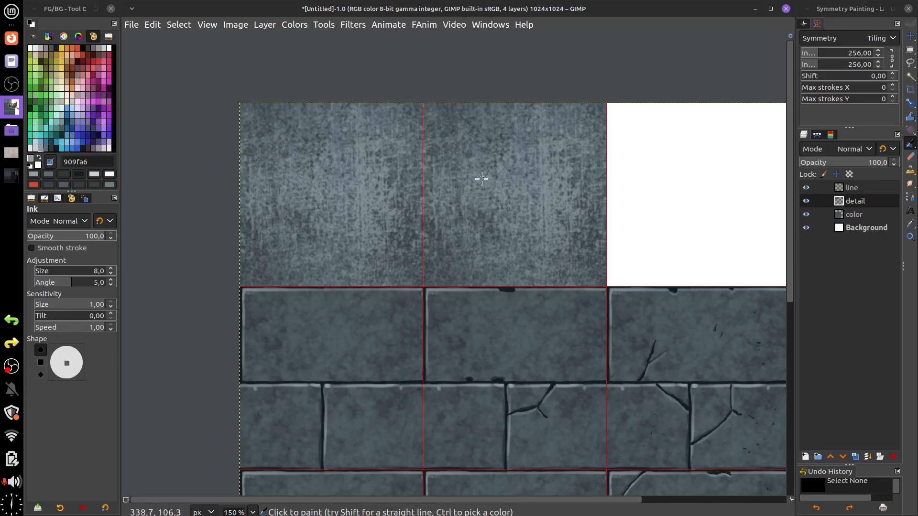
- Turn symmetry painting off and switch to the Ink tool with nothing selected
{"action": "key", "text": "r"}
{"action": "left_click", "coordinate": [858, 40]}
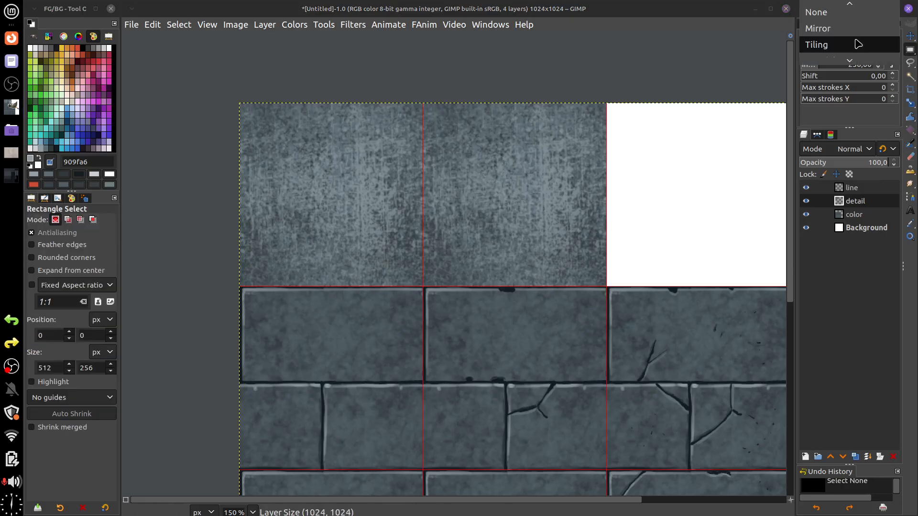
{"action": "left_click", "coordinate": [846, 12]}
{"action": "left_click_drag", "start_coordinate": [478, 140], "coordinate": [508, 171]}
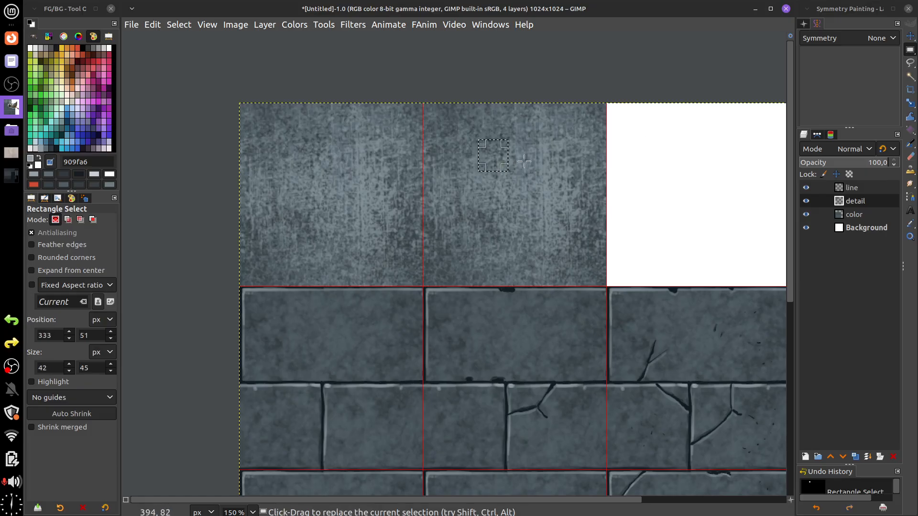
{"action": "left_click", "coordinate": [526, 163]}
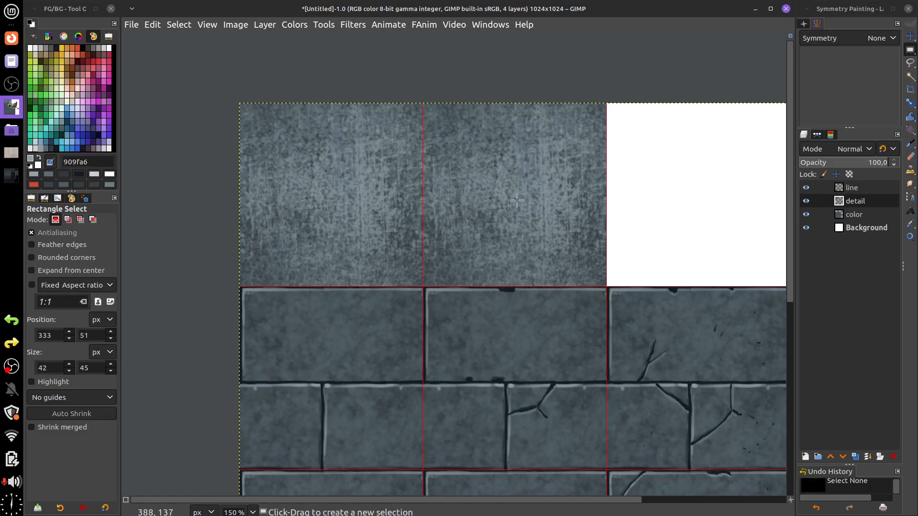
{"action": "key", "text": "k"}
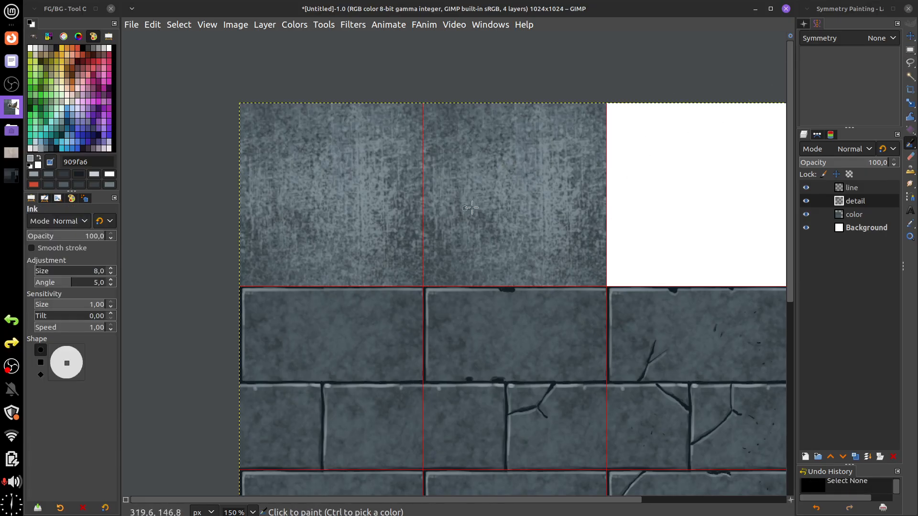
- Draw scattered 909fa6 Ink scratches at size 8 over the second scratched stone tile on the line layer
{"action": "key", "text": "Page_Up"}
{"action": "mouse_move", "coordinate": [509, 136]}
{"action": "left_mouse_down"}
{"action": "mouse_move", "coordinate": [477, 198]}
{"action": "mouse_move", "coordinate": [524, 175]}
{"action": "left_mouse_up"}
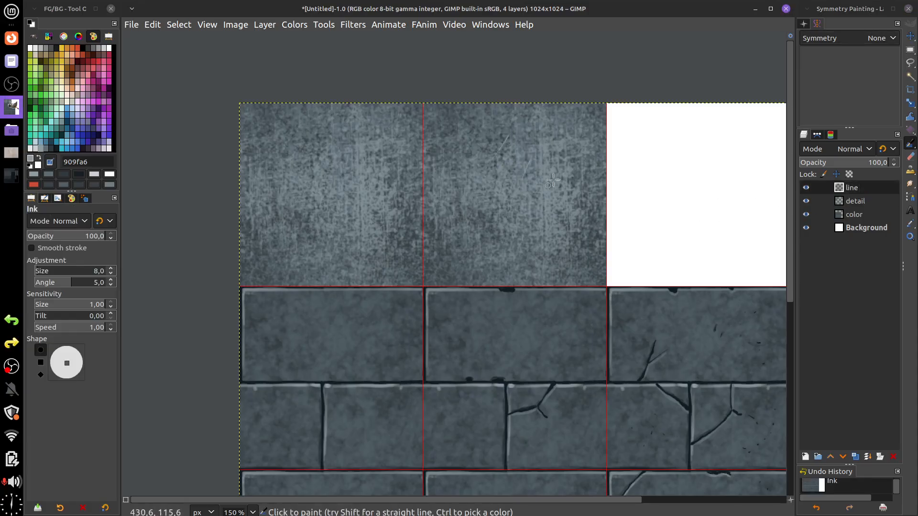
{"action": "left_click_drag", "start_coordinate": [562, 136], "coordinate": [551, 145]}
{"action": "left_click_drag", "start_coordinate": [548, 233], "coordinate": [520, 254]}
{"action": "left_click_drag", "start_coordinate": [470, 162], "coordinate": [458, 195]}
{"action": "left_click_drag", "start_coordinate": [455, 130], "coordinate": [454, 157]}
{"action": "left_click_drag", "start_coordinate": [483, 128], "coordinate": [487, 160]}
{"action": "left_click_drag", "start_coordinate": [555, 152], "coordinate": [532, 202]}
{"action": "left_click_drag", "start_coordinate": [455, 233], "coordinate": [474, 270]}
{"action": "mouse_move", "coordinate": [443, 246]}
{"action": "left_mouse_down"}
{"action": "mouse_move", "coordinate": [463, 270]}
{"action": "mouse_move", "coordinate": [489, 263]}
{"action": "left_mouse_up"}
{"action": "left_click_drag", "start_coordinate": [484, 219], "coordinate": [520, 250]}
{"action": "left_click_drag", "start_coordinate": [522, 219], "coordinate": [543, 238]}
- Add dark 31393d Ink scratches and small marks to the same stone tile
{"action": "left_click", "coordinate": [46, 147]}
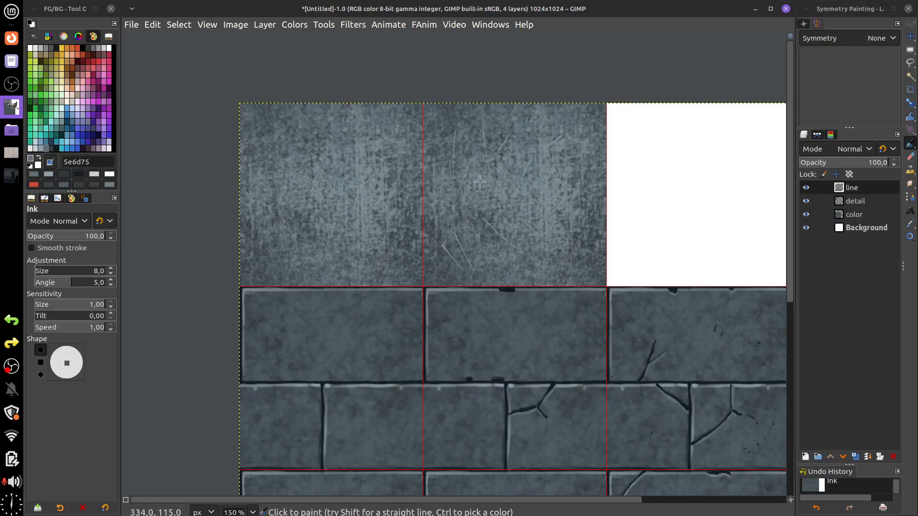
{"action": "left_click", "coordinate": [52, 147]}
{"action": "left_click_drag", "start_coordinate": [550, 209], "coordinate": [563, 156]}
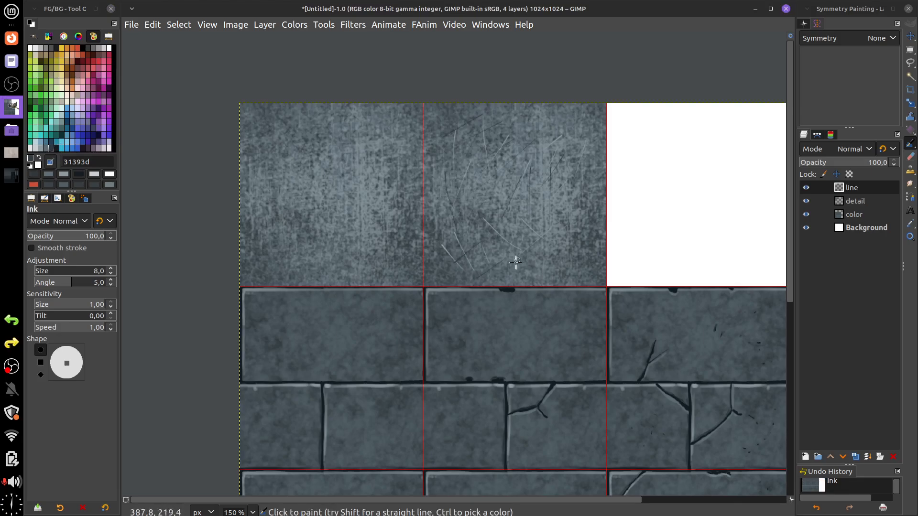
{"action": "left_click_drag", "start_coordinate": [526, 265], "coordinate": [534, 263]}
{"action": "left_click_drag", "start_coordinate": [547, 265], "coordinate": [556, 261]}
{"action": "left_click_drag", "start_coordinate": [552, 205], "coordinate": [568, 199]}
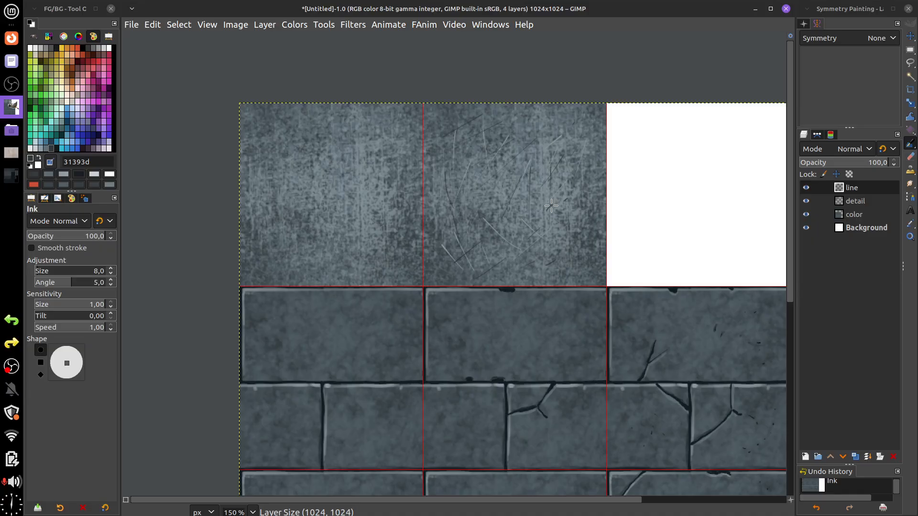
- Select the empty 256 × 512 px area at position 768, 512 beside the lower bricks and planks
{"action": "left_click_drag", "start_coordinate": [666, 250], "coordinate": [480, 244]}
{"action": "left_click_drag", "start_coordinate": [691, 311], "coordinate": [576, 136]}
{"action": "left_click_drag", "start_coordinate": [587, 330], "coordinate": [582, 295]}
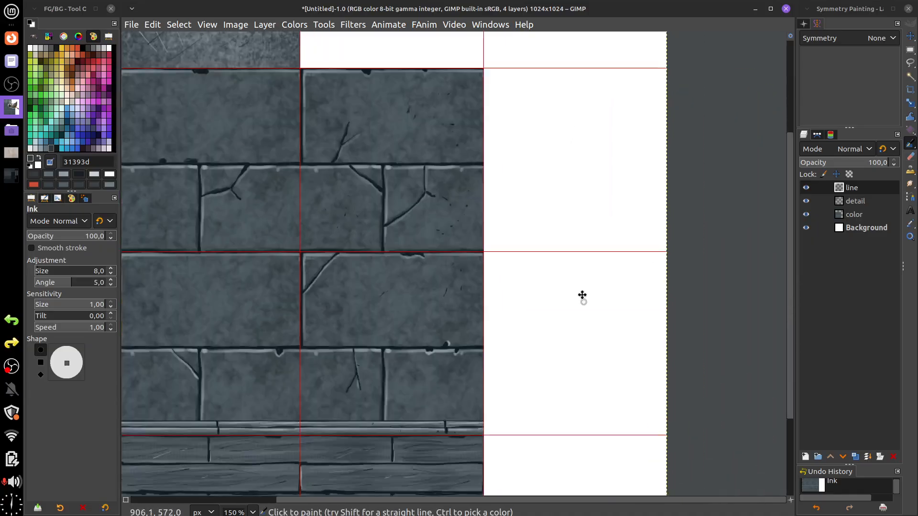
{"action": "scroll", "coordinate": [583, 311], "scroll_direction": "down", "scroll_amount": 5}
{"action": "scroll", "coordinate": [580, 293], "scroll_direction": "down", "scroll_amount": 1}
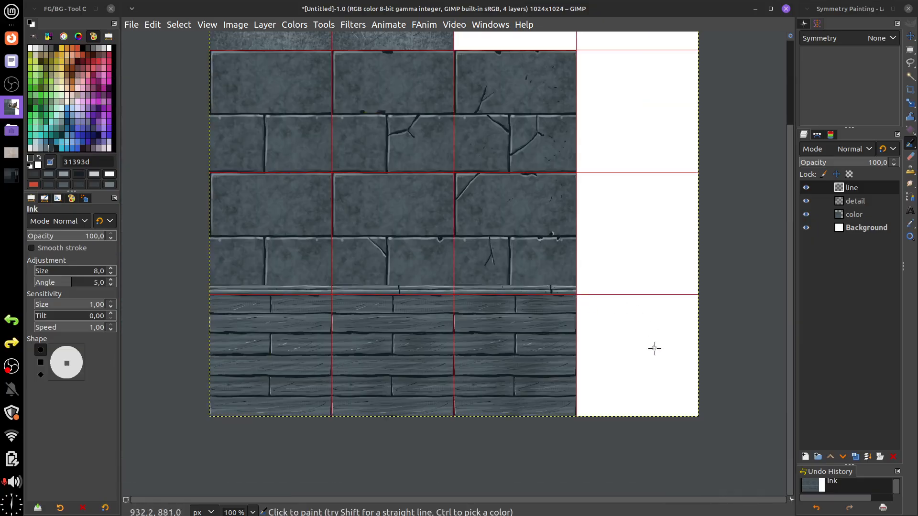
{"action": "left_click_drag", "start_coordinate": [655, 349], "coordinate": [615, 375]}
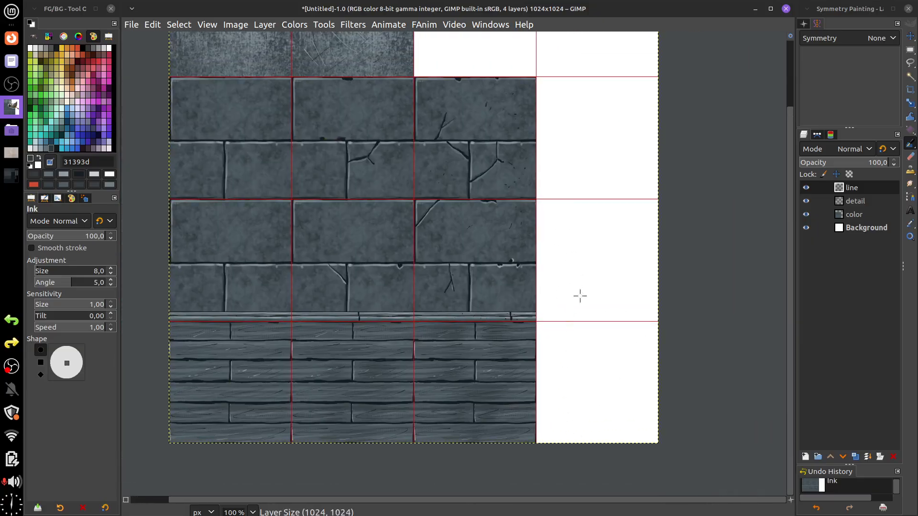
{"action": "key", "text": "r"}
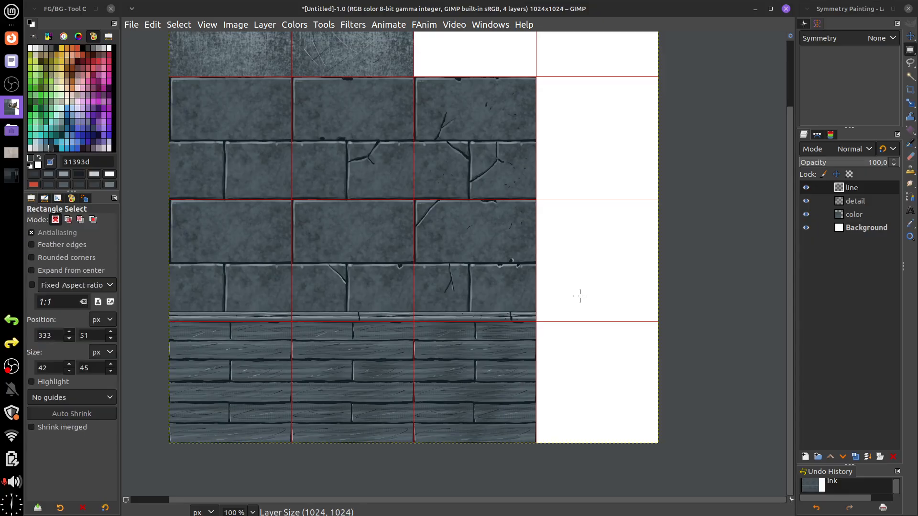
{"action": "mouse_move", "coordinate": [543, 203]}
{"action": "left_mouse_down"}
{"action": "mouse_move", "coordinate": [666, 426]}
{"action": "mouse_move", "coordinate": [659, 442]}
{"action": "left_mouse_up"}
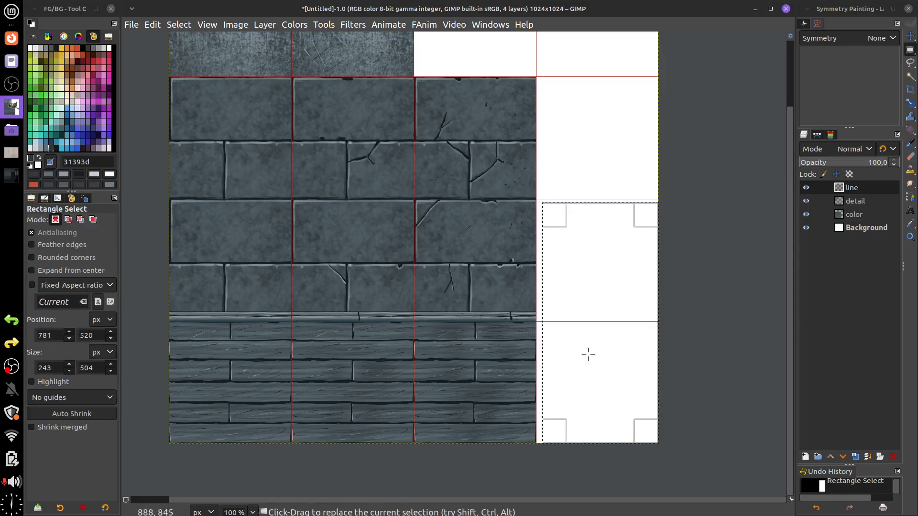
{"action": "left_click_drag", "start_coordinate": [553, 347], "coordinate": [547, 346]}
{"action": "mouse_move", "coordinate": [591, 215]}
{"action": "left_mouse_down"}
{"action": "mouse_move", "coordinate": [590, 229]}
{"action": "mouse_move", "coordinate": [589, 215]}
{"action": "left_mouse_up"}
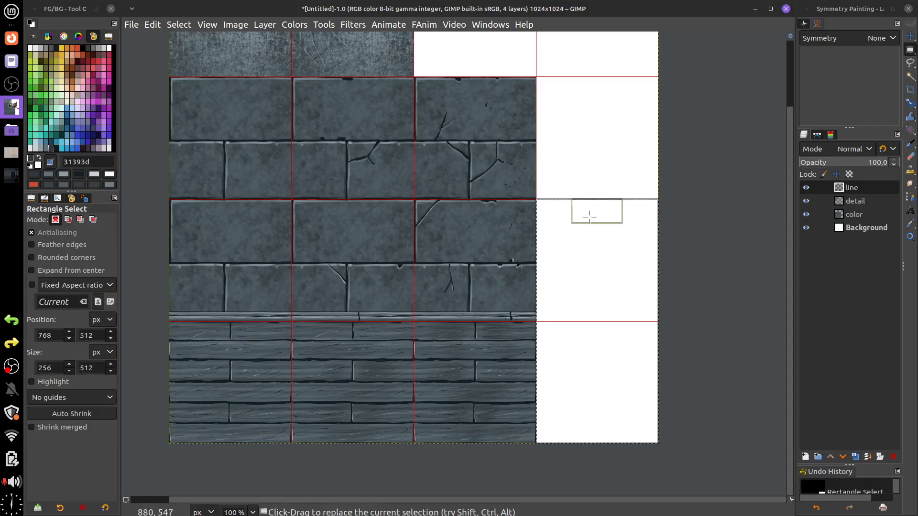
{"action": "mouse_move", "coordinate": [587, 433]}
{"action": "left_mouse_down"}
{"action": "mouse_move", "coordinate": [587, 399]}
{"action": "mouse_move", "coordinate": [587, 431]}
{"action": "left_mouse_up"}
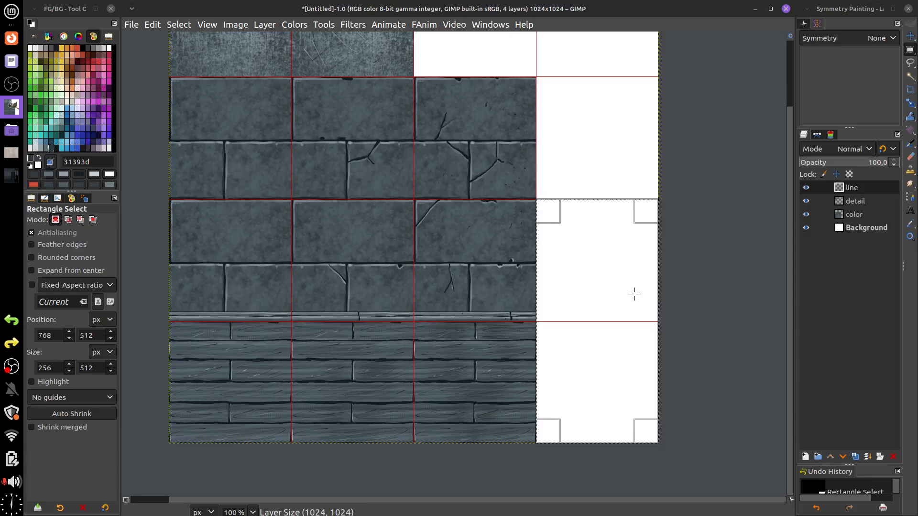
- Try straight 31393d Ink lines on the line layer just inside the selected area's left and upper edges
{"action": "scroll", "coordinate": [684, 317], "scroll_direction": "up", "scroll_amount": 1}
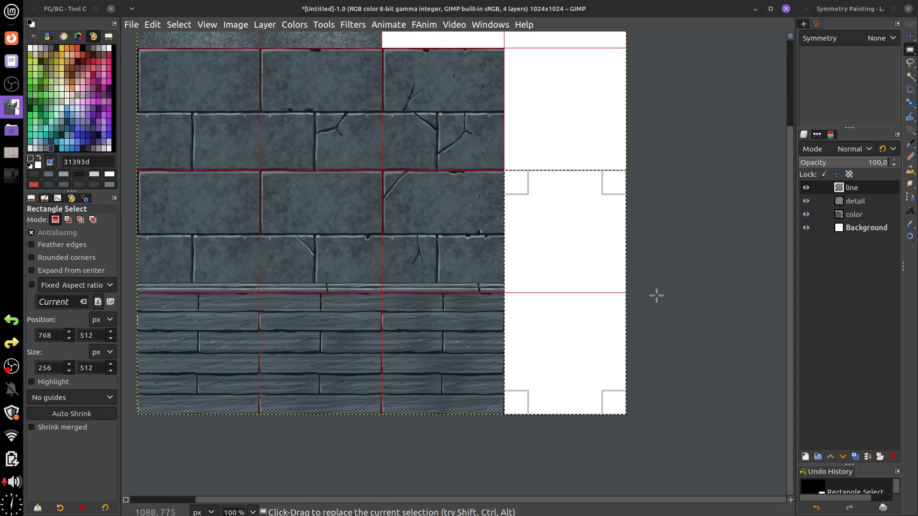
{"action": "left_click_drag", "start_coordinate": [633, 334], "coordinate": [665, 297]}
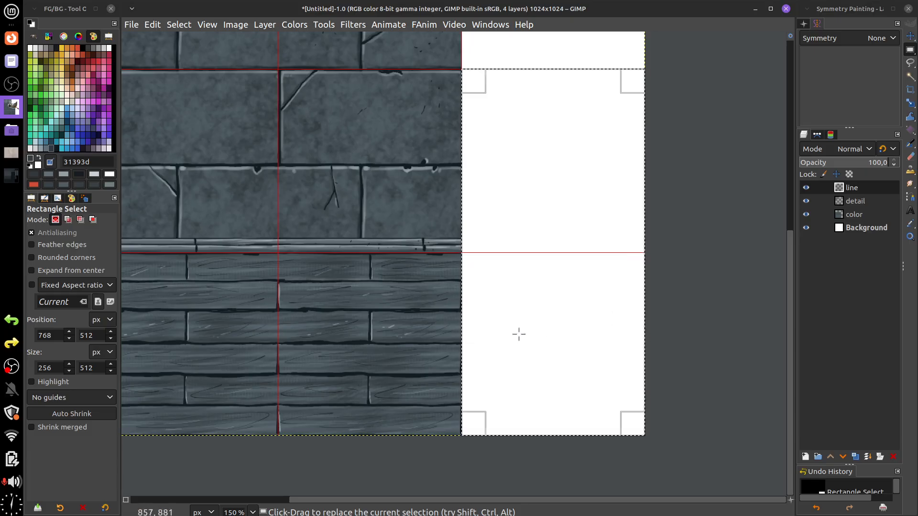
{"action": "mouse_move", "coordinate": [910, 143]}
{"action": "left_click", "coordinate": [819, 185]}
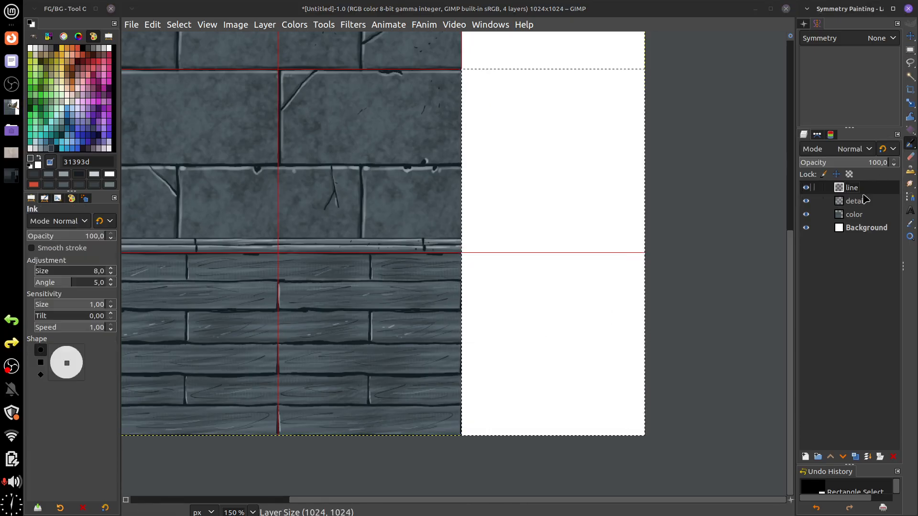
{"action": "left_click", "coordinate": [472, 435]}
{"action": "left_click", "coordinate": [473, 77], "text": "shift"}
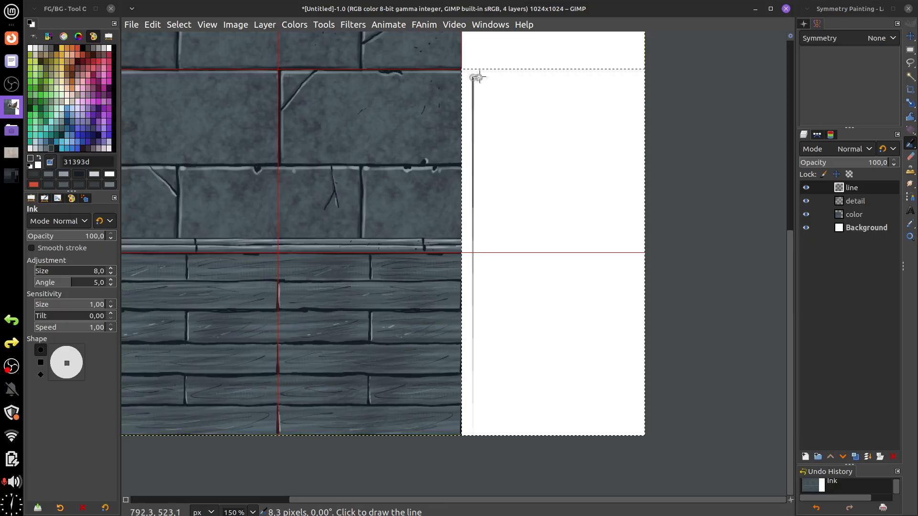
{"action": "left_click", "coordinate": [633, 78], "text": "ctrl+shift"}
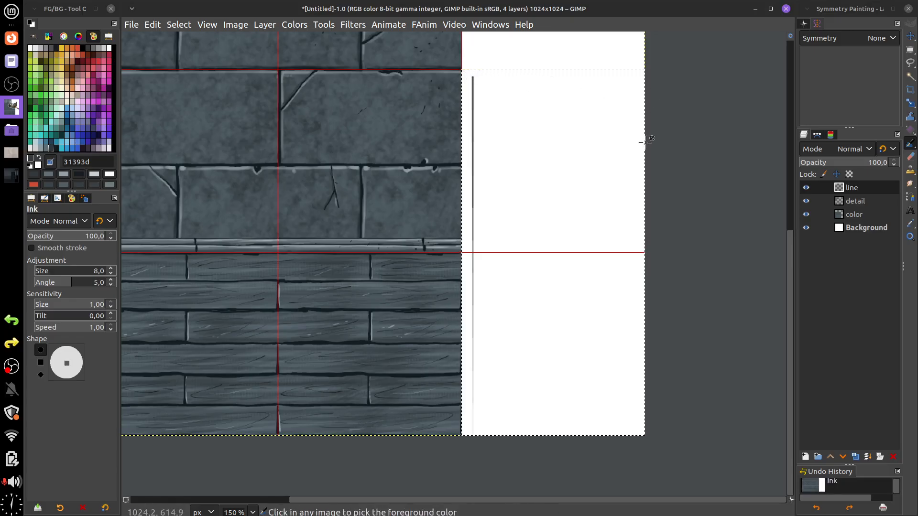
- Enable Mirror symmetry painting with Vertical Symmetry
{"action": "left_click", "coordinate": [880, 37]}
{"action": "left_click", "coordinate": [863, 53]}
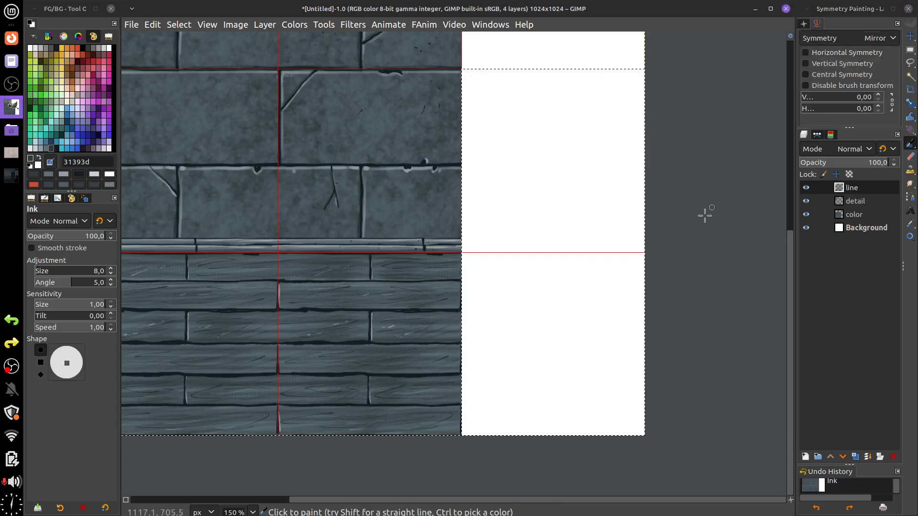
{"action": "left_click", "coordinate": [841, 64]}
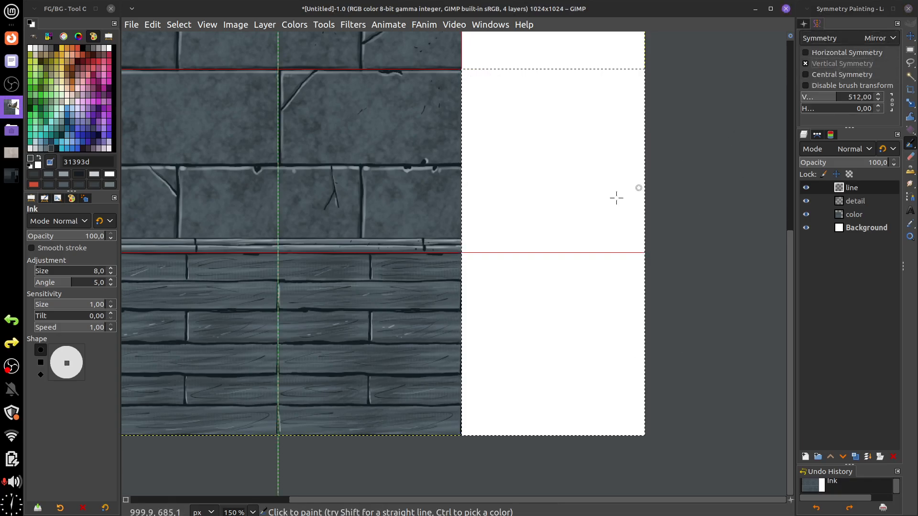
- Move the vertical mirror axis into the selected blank area by hand and set its position to 768
{"action": "left_click", "coordinate": [911, 39]}
{"action": "left_click_drag", "start_coordinate": [278, 176], "coordinate": [563, 199]}
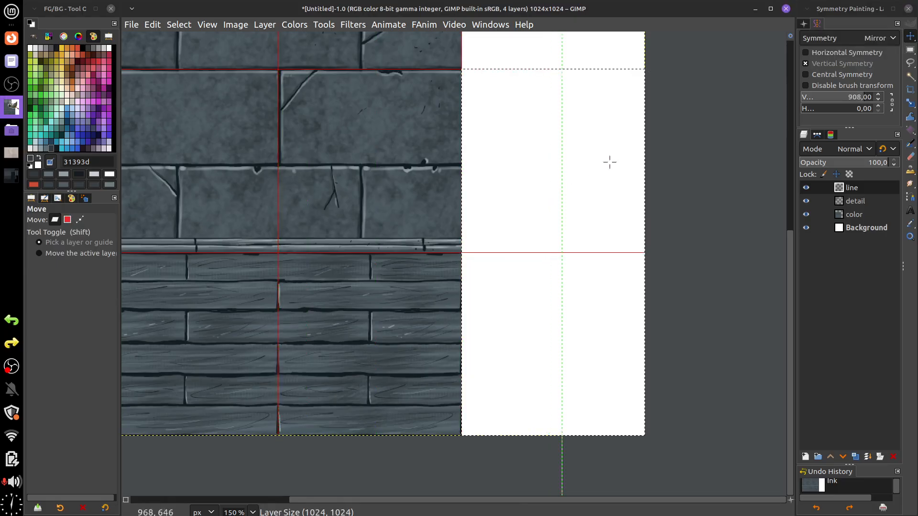
{"action": "left_click", "coordinate": [855, 101]}
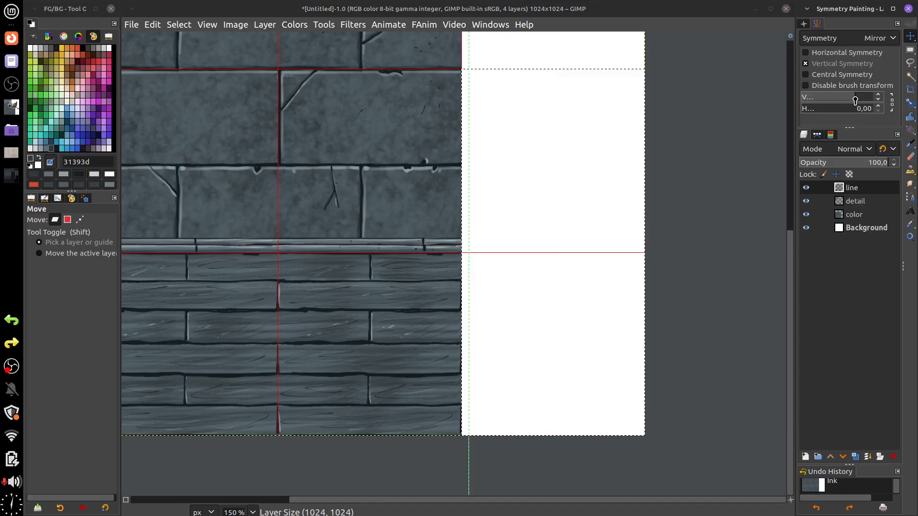
{"action": "type", "text": "768"}
{"action": "key", "text": "Return"}
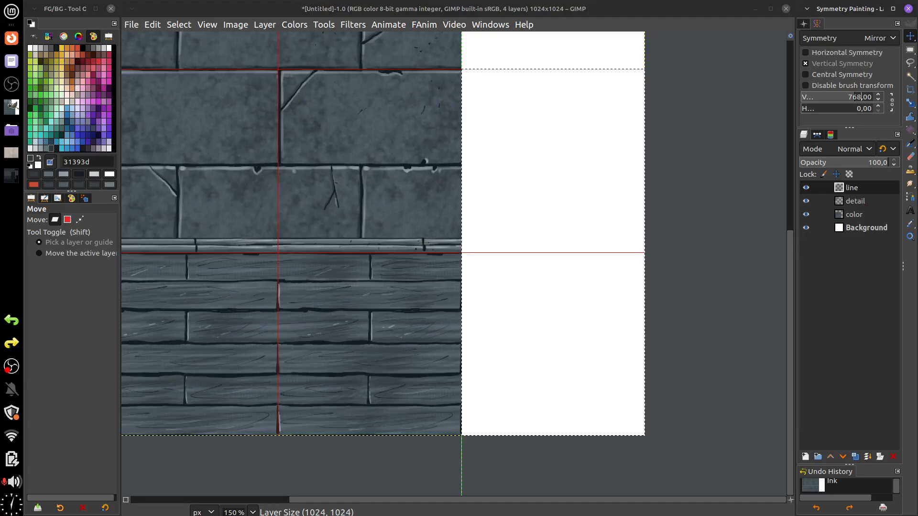
- Open the Calculator application
{"action": "left_click", "coordinate": [2, 11]}
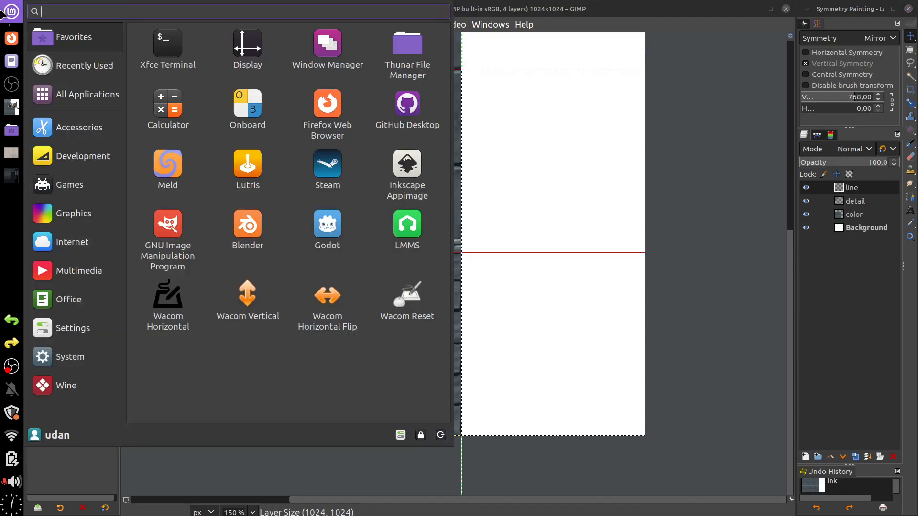
{"action": "type", "text": "ca"}
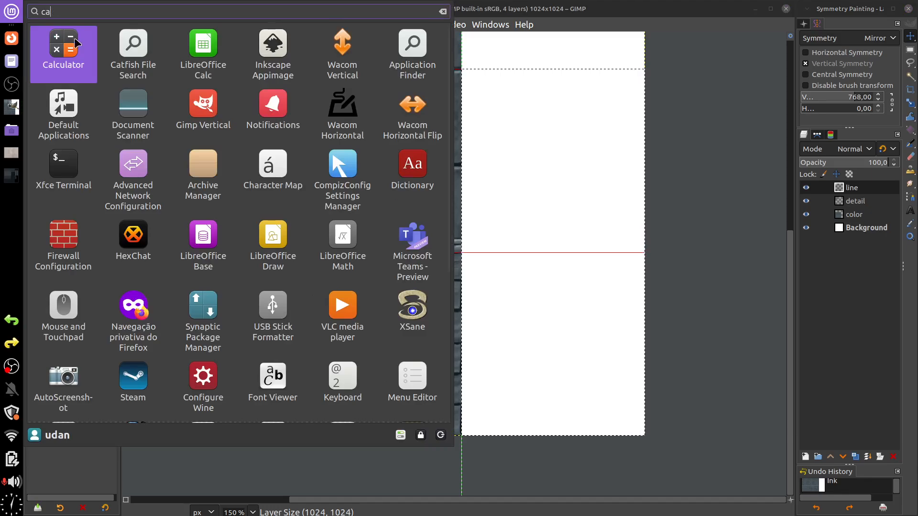
{"action": "left_click", "coordinate": [75, 42]}
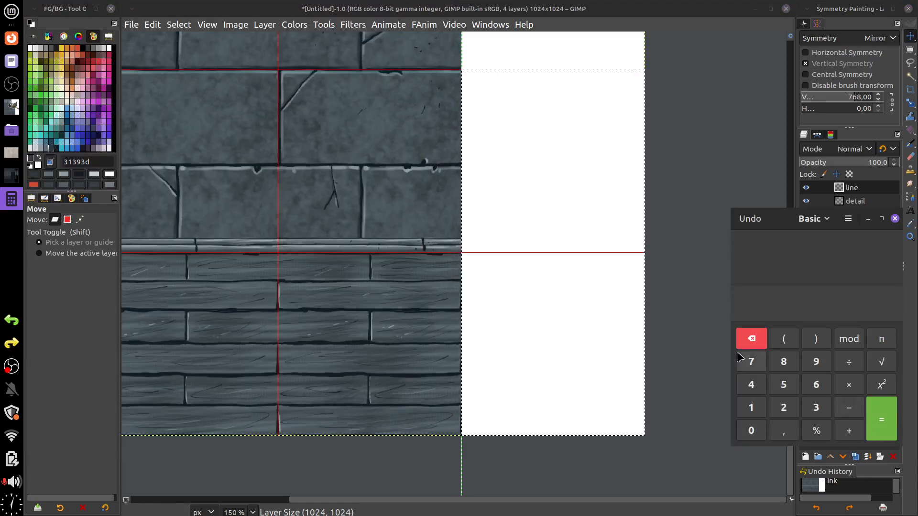
- Calculate 768 × 128
{"action": "left_click", "coordinate": [741, 359]}
{"action": "left_click", "coordinate": [815, 383]}
{"action": "left_click", "coordinate": [789, 366]}
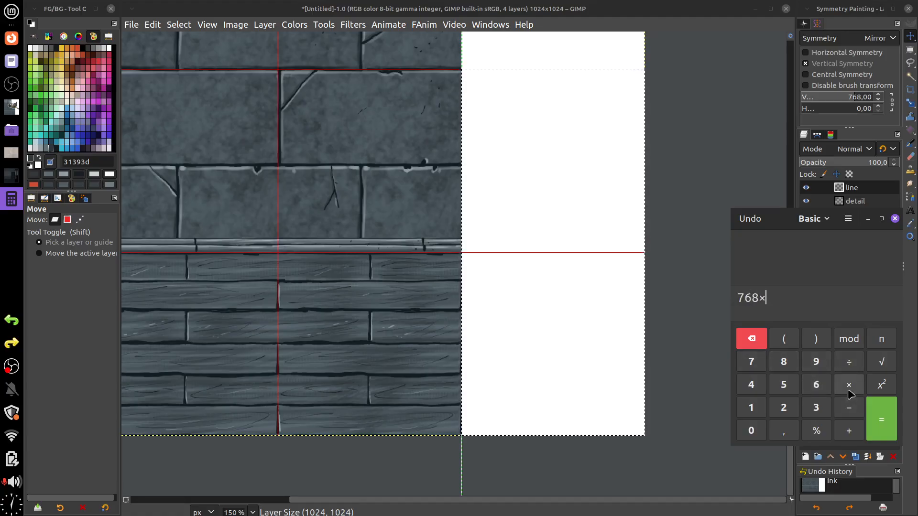
{"action": "left_click", "coordinate": [752, 407]}
{"action": "left_click", "coordinate": [784, 407]}
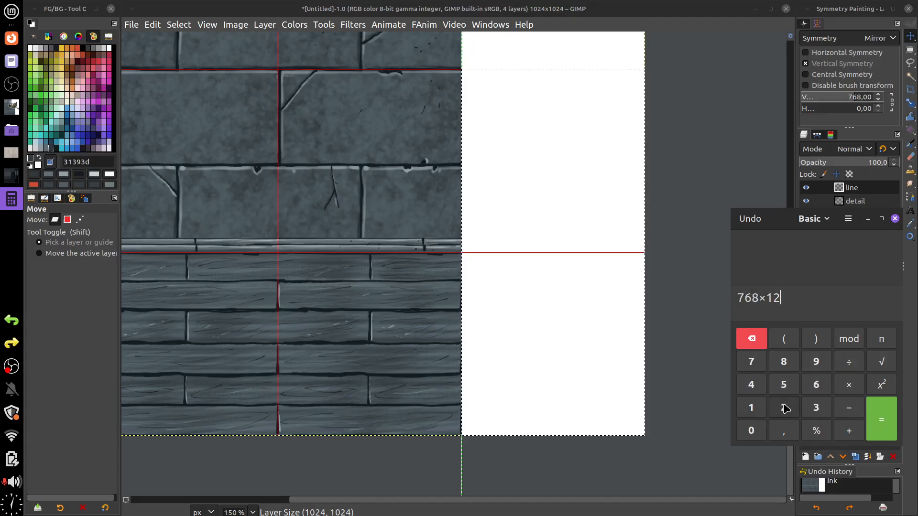
{"action": "left_click", "coordinate": [786, 370]}
{"action": "left_click", "coordinate": [885, 421]}
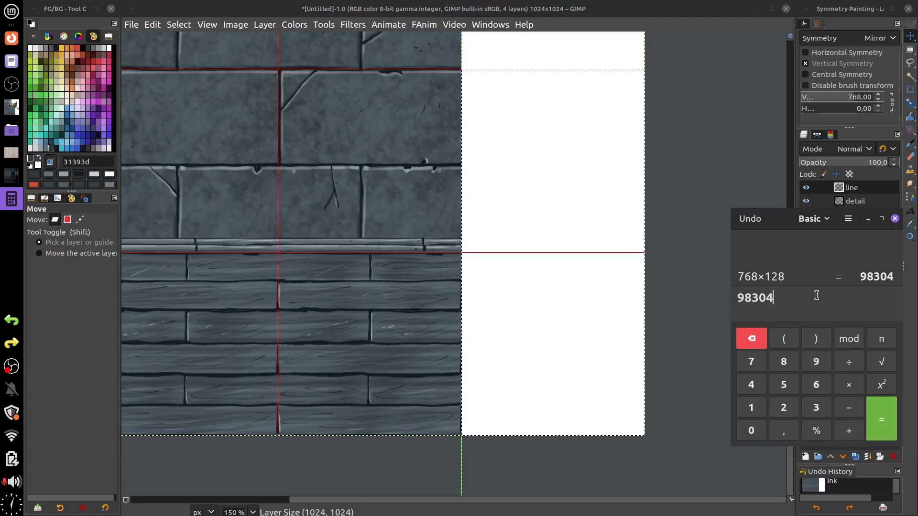
- Clear the previous result and calculate 768 + 128 for the blank area's centre position
{"action": "key", "text": "BackSpace"}
{"action": "key", "text": "BackSpace"}
{"action": "key", "text": "BackSpace"}
{"action": "key", "text": "BackSpace"}
{"action": "left_click", "coordinate": [894, 427]}
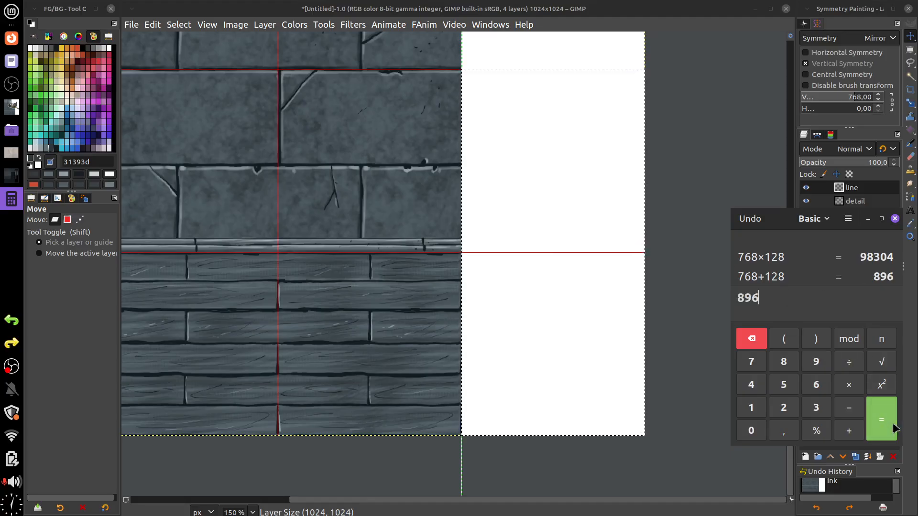
- Close the Calculator and set the vertical mirror axis position to 896 in GIMP
{"action": "left_click", "coordinate": [896, 218]}
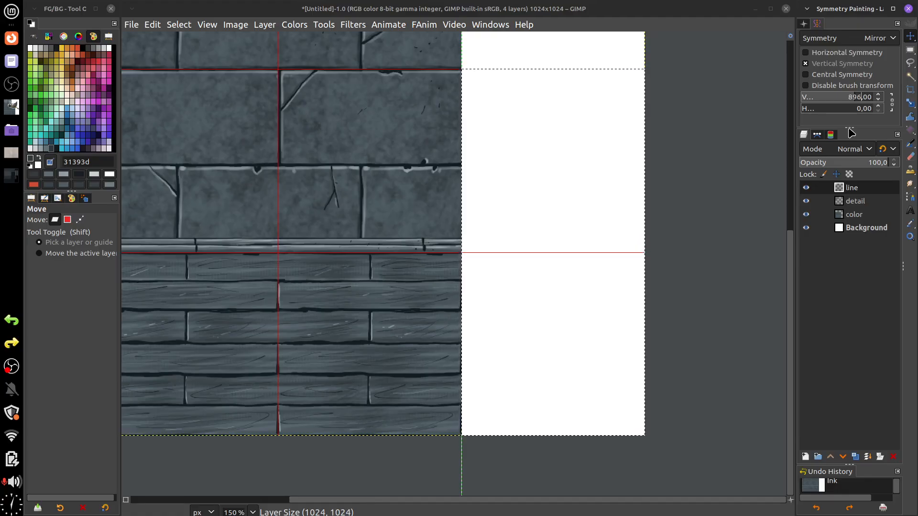
{"action": "key", "text": "Return"}
{"action": "left_click", "coordinate": [558, 81]}
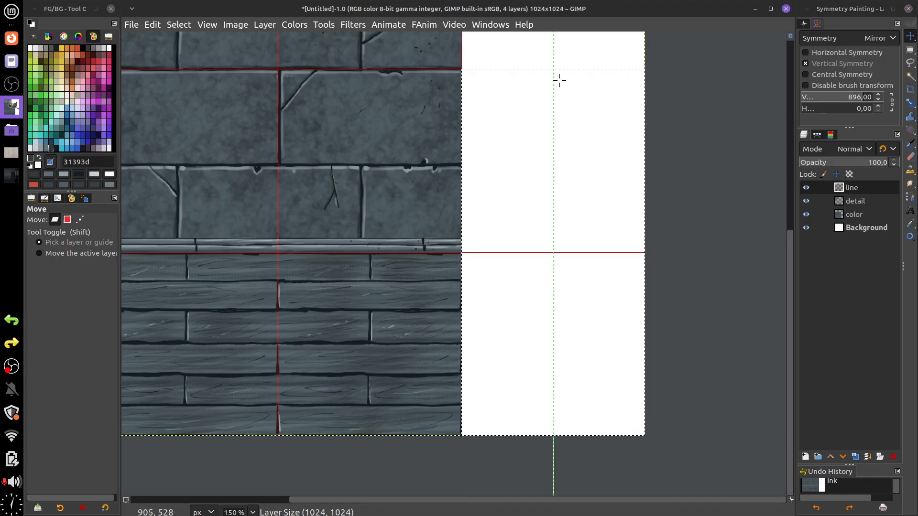
- Draw a mirrored frame of straight 31393d Ink lines inside the selection, with an upper edge, corner diagonals and long vertical sides
{"action": "left_click", "coordinate": [910, 142]}
{"action": "left_click", "coordinate": [553, 83]}
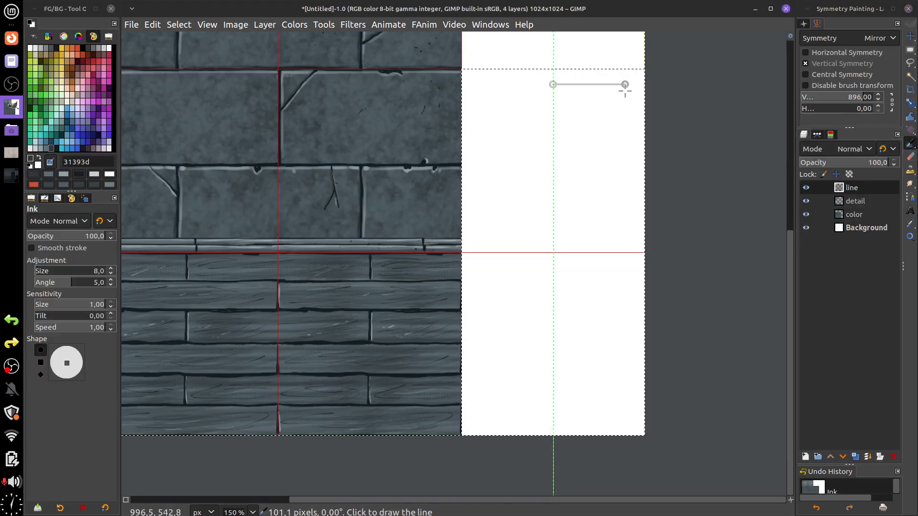
{"action": "left_click", "coordinate": [630, 84], "text": "shift"}
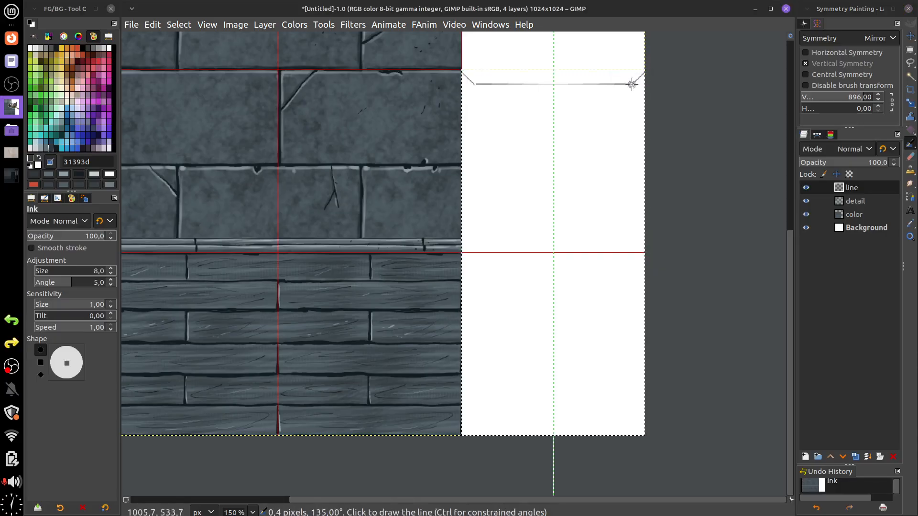
{"action": "left_click", "coordinate": [631, 428], "text": "shift"}
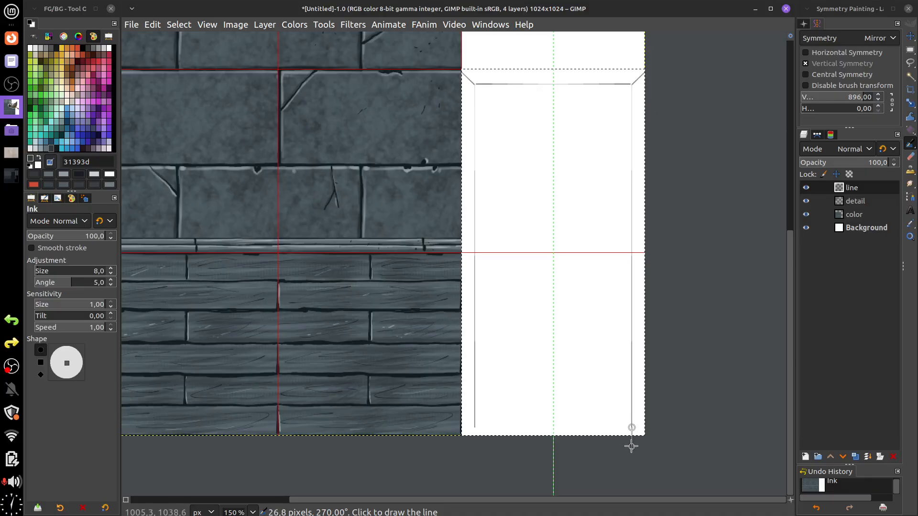
{"action": "left_click", "coordinate": [631, 88], "text": "shift"}
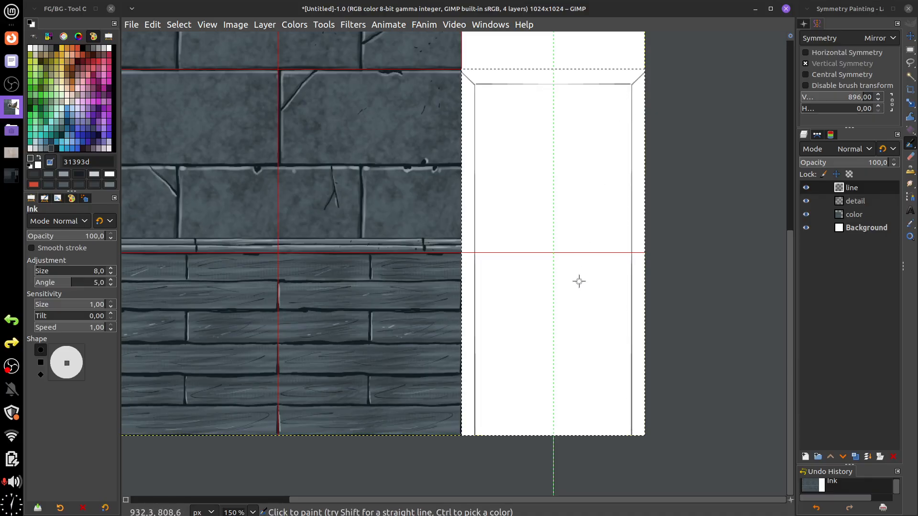
{"action": "left_click", "coordinate": [631, 86], "text": "ctrl+shift"}
{"action": "left_click", "coordinate": [475, 87]}
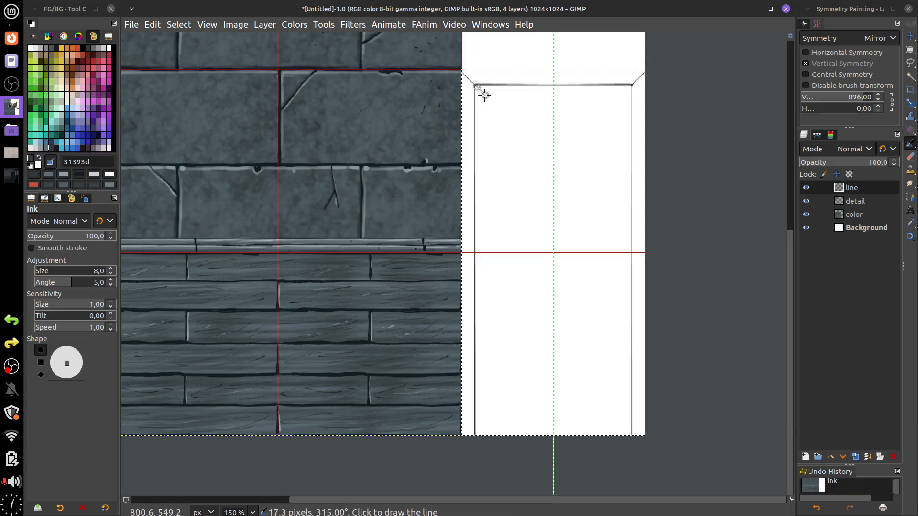
- Draw the mirrored inner door frame with straight Ink lines: short corner diagonals, long vertical sides and an upper edge
{"action": "left_click", "coordinate": [485, 94], "text": "shift"}
{"action": "left_click", "coordinate": [486, 437], "text": "shift"}
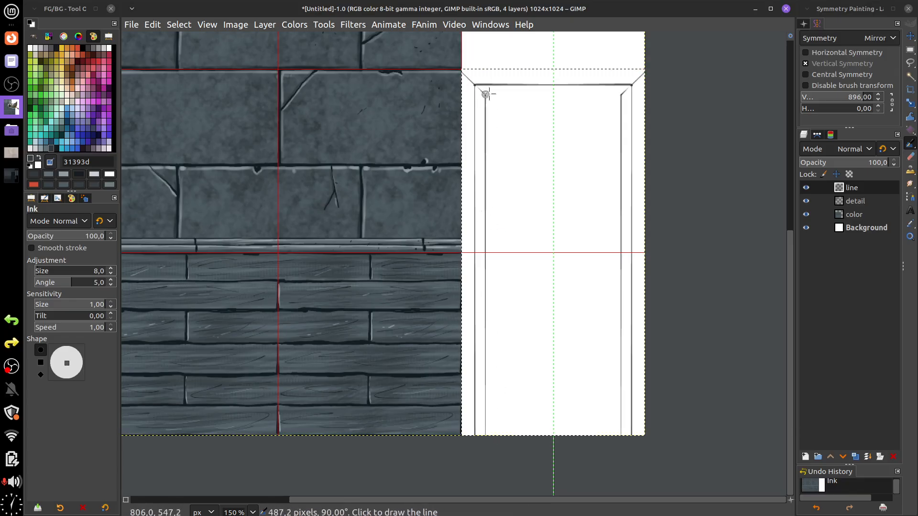
{"action": "left_click", "coordinate": [621, 94], "text": "shift"}
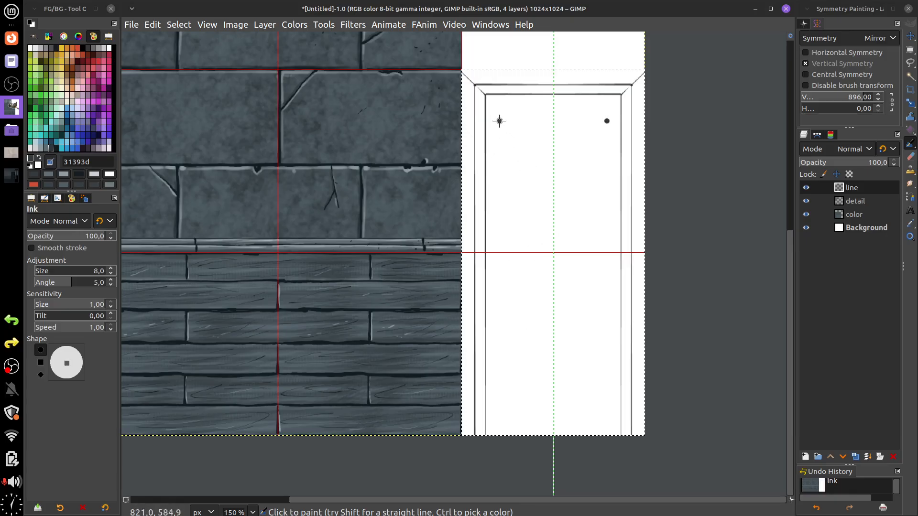
- Outline the door's upper rectangular panel inside the inner frame with straight mirrored Ink lines
{"action": "left_click", "coordinate": [499, 235], "text": "shift"}
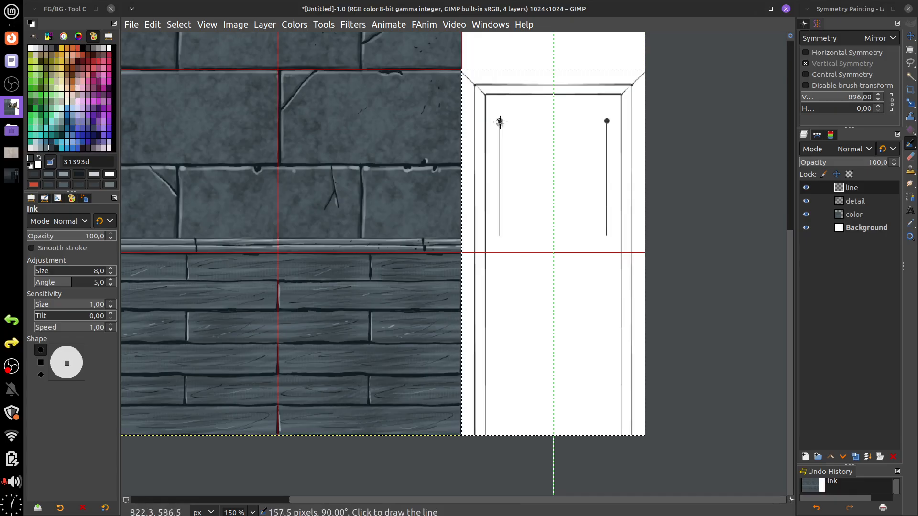
{"action": "left_click", "coordinate": [606, 121], "text": "shift"}
{"action": "left_click", "coordinate": [605, 235], "text": "shift"}
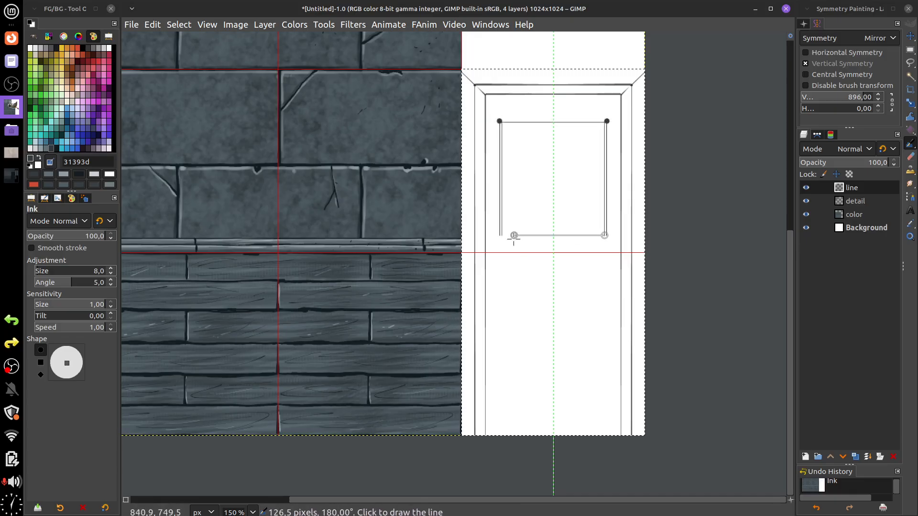
{"action": "left_click", "coordinate": [501, 235], "text": "shift"}
- Outline a second rectangular panel in the door's lower half with straight mirrored Ink lines
{"action": "left_click", "coordinate": [501, 286]}
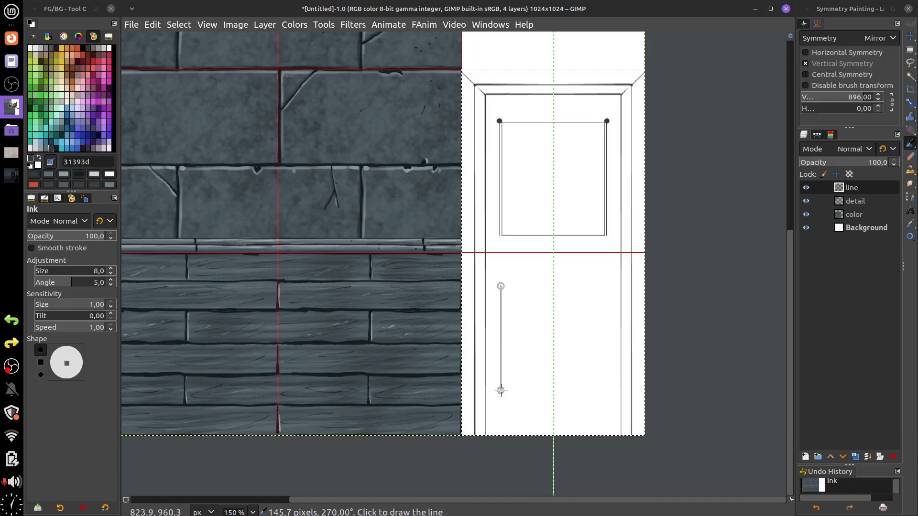
{"action": "left_click", "coordinate": [501, 383], "text": "shift"}
{"action": "left_click", "coordinate": [605, 384], "text": "shift"}
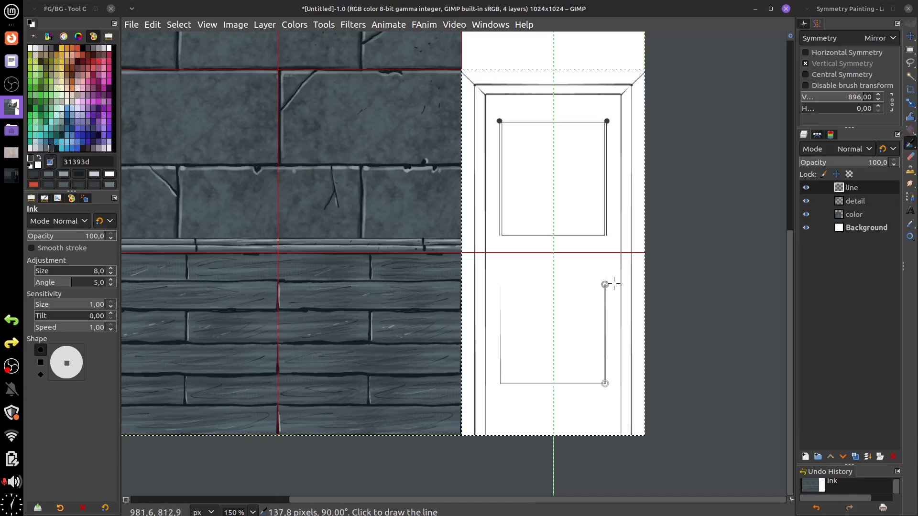
{"action": "left_click", "coordinate": [606, 270], "text": "shift"}
{"action": "left_click", "coordinate": [501, 271], "text": "shift"}
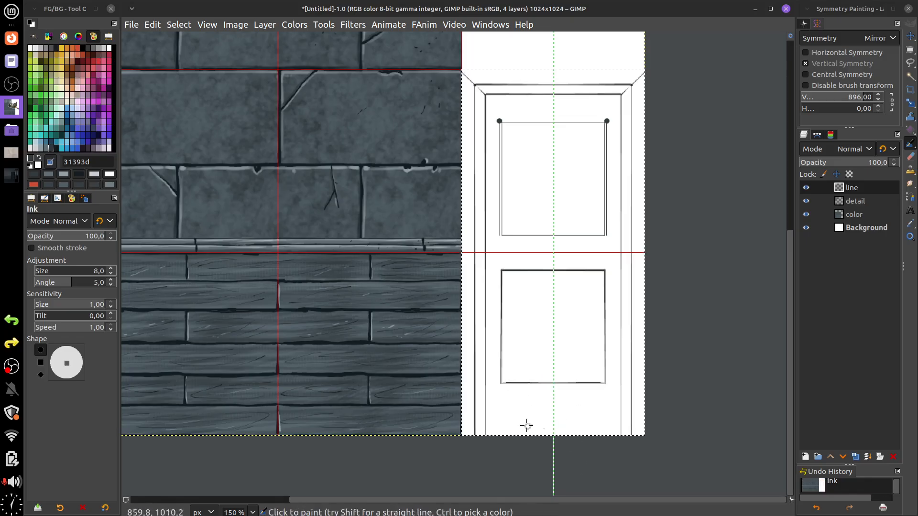
- Draw straight Ink lines along the bottom edge of the door across the full selection width
{"action": "left_click", "coordinate": [486, 436]}
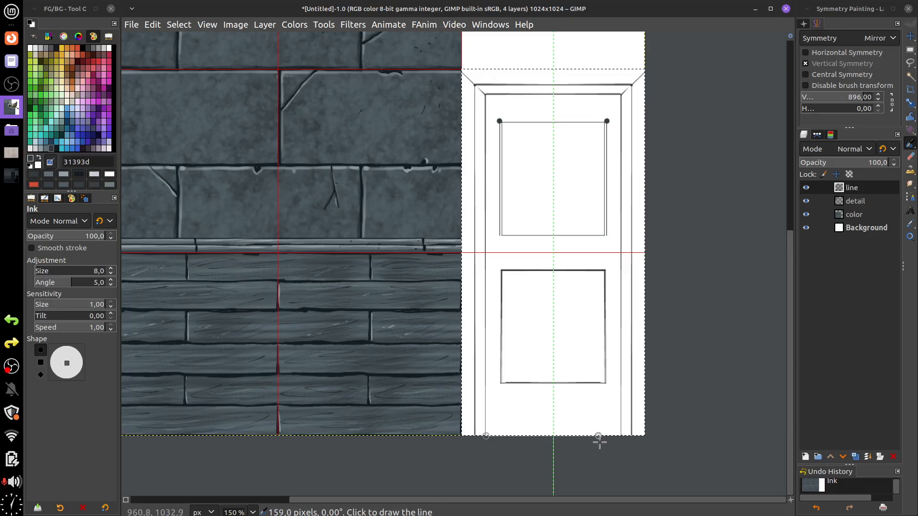
{"action": "left_click", "coordinate": [633, 436], "text": "shift"}
{"action": "left_click", "coordinate": [461, 437], "text": "shift"}
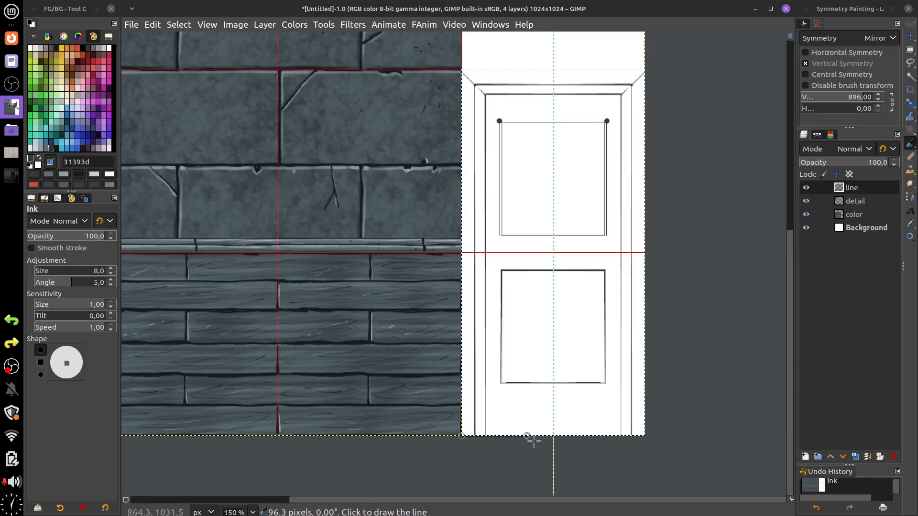
{"action": "left_click", "coordinate": [644, 436], "text": "shift"}
- Undo the trial corner stroke, turn off Snap to Grid, and draw thin vertical wood grain strokes on the door frame and upper panel
{"action": "left_click_drag", "start_coordinate": [639, 430], "coordinate": [645, 413]}
{"action": "key", "text": "ctrl+z"}
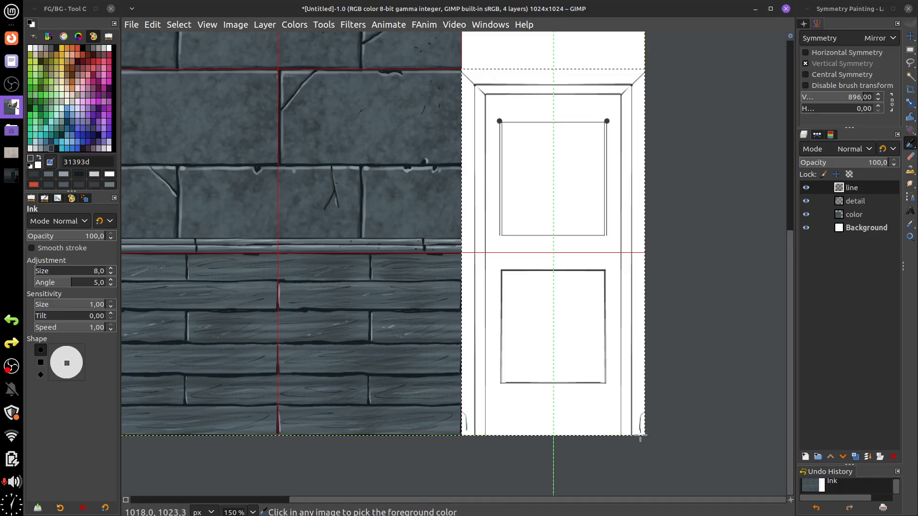
{"action": "left_click", "coordinate": [207, 24]}
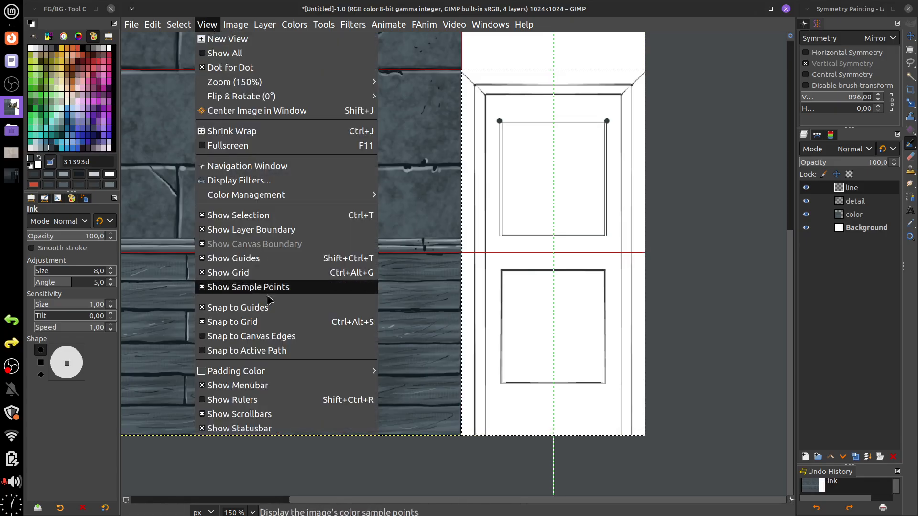
{"action": "left_click", "coordinate": [301, 326]}
{"action": "left_click_drag", "start_coordinate": [637, 434], "coordinate": [642, 322]}
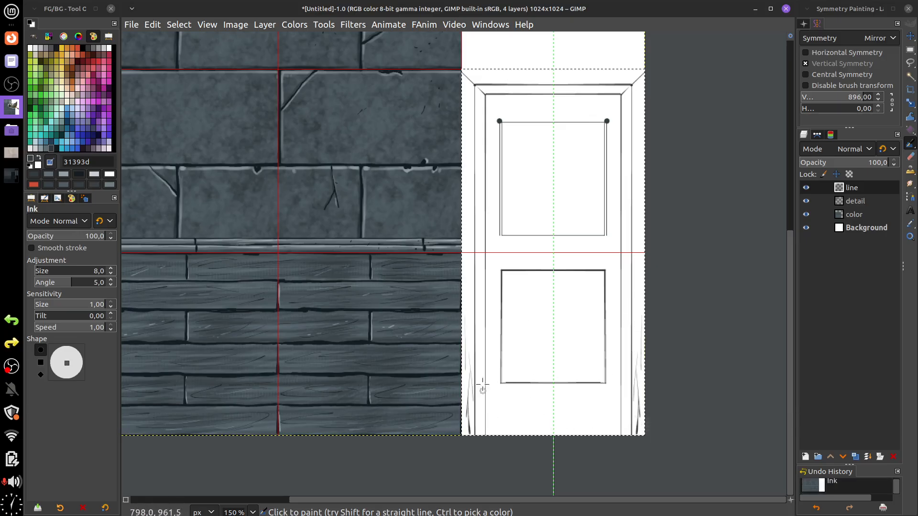
{"action": "left_click_drag", "start_coordinate": [494, 184], "coordinate": [488, 325]}
{"action": "left_click_drag", "start_coordinate": [523, 152], "coordinate": [522, 225]}
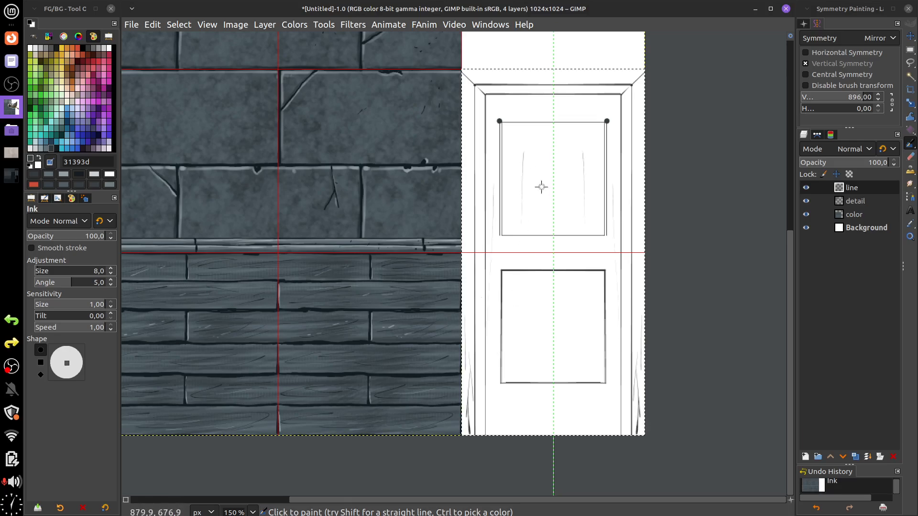
- Draw crossing diagonals through the centre of the upper panel and a straight line joining their upper ends
{"action": "left_click", "coordinate": [505, 232]}
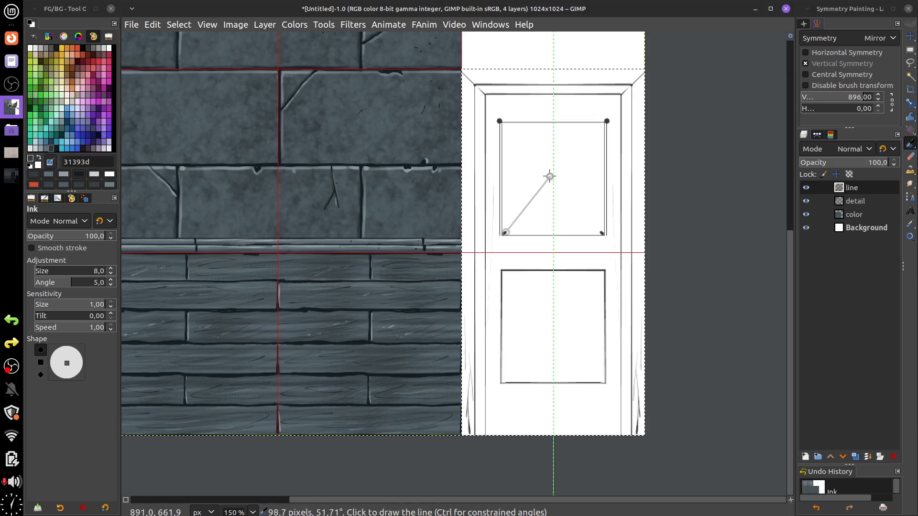
{"action": "left_click", "coordinate": [554, 184], "text": "ctrl+shift"}
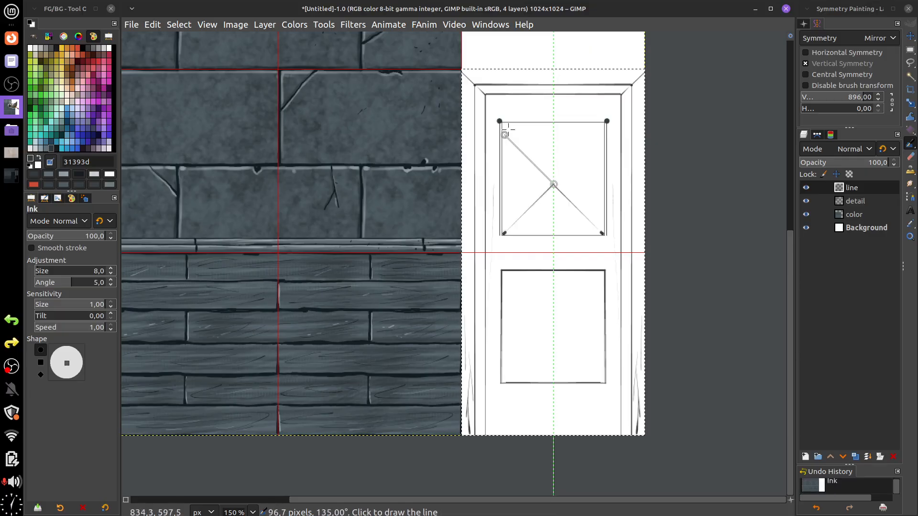
{"action": "left_click", "coordinate": [504, 135], "text": "ctrl+shift"}
{"action": "left_click", "coordinate": [602, 135], "text": "ctrl+shift"}
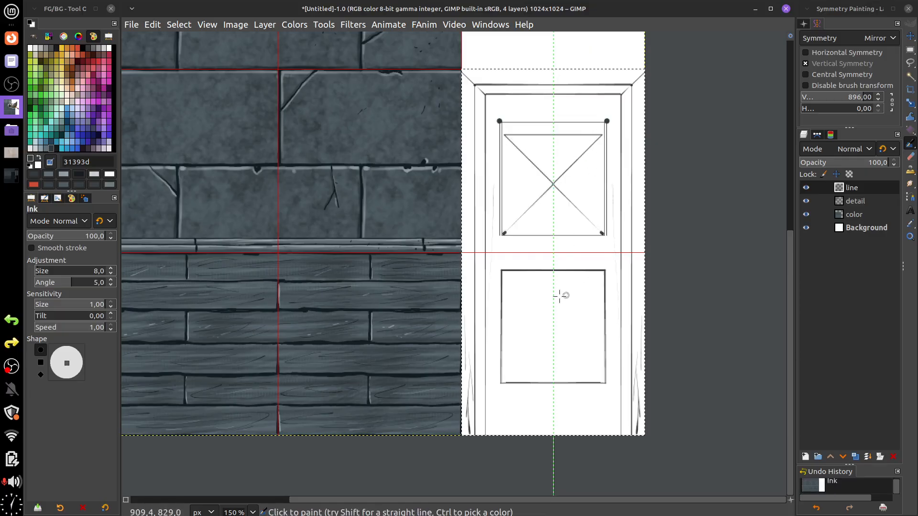
- Draw crossing diagonals through the lower panel on the mirror axis and a straight line joining their lower ends
{"action": "left_click", "coordinate": [507, 276]}
{"action": "left_click", "coordinate": [553, 322], "text": "ctrl+shift"}
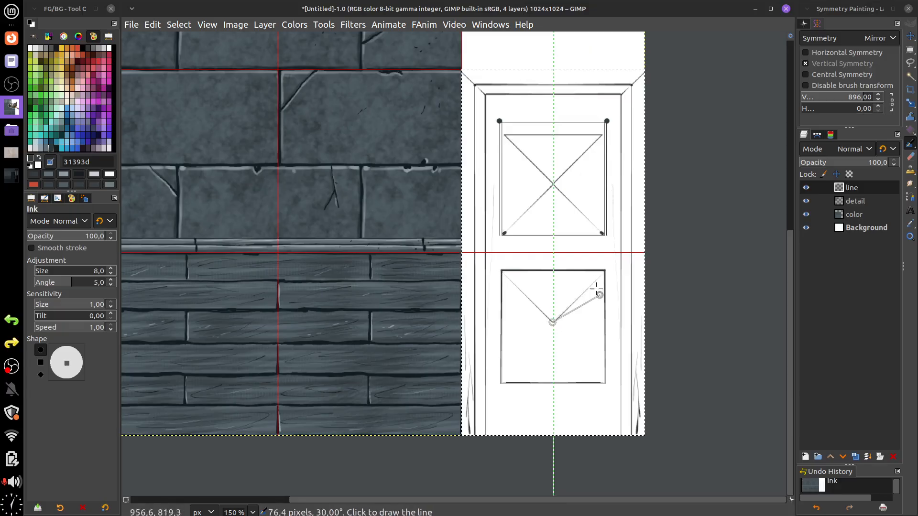
{"action": "left_click", "coordinate": [599, 276], "text": "ctrl+shift"}
{"action": "left_click", "coordinate": [553, 321]}
{"action": "left_click", "coordinate": [503, 372], "text": "ctrl+shift"}
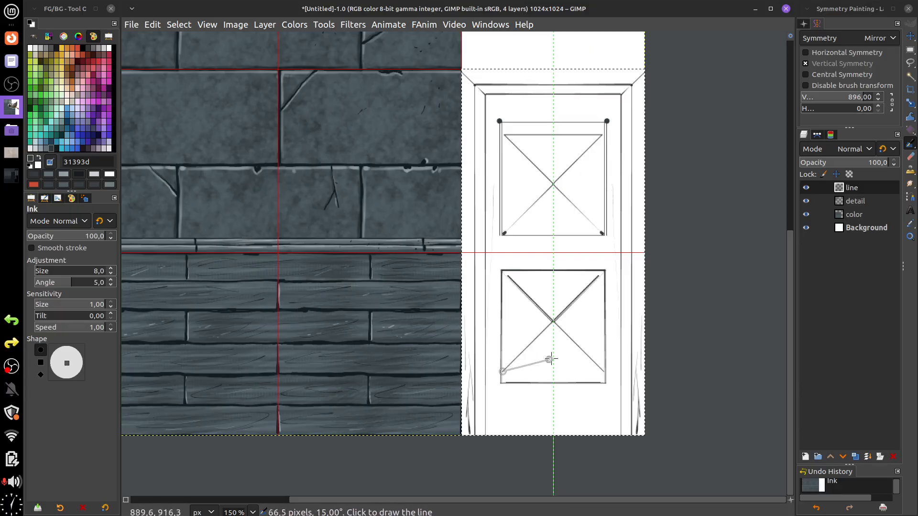
{"action": "left_click", "coordinate": [601, 372], "text": "ctrl+shift"}
- Set the Eraser size to 21 and erase the lower panel's old bottom line and the upper panel's old top line with its corner dots
{"action": "key", "text": "shift+e"}
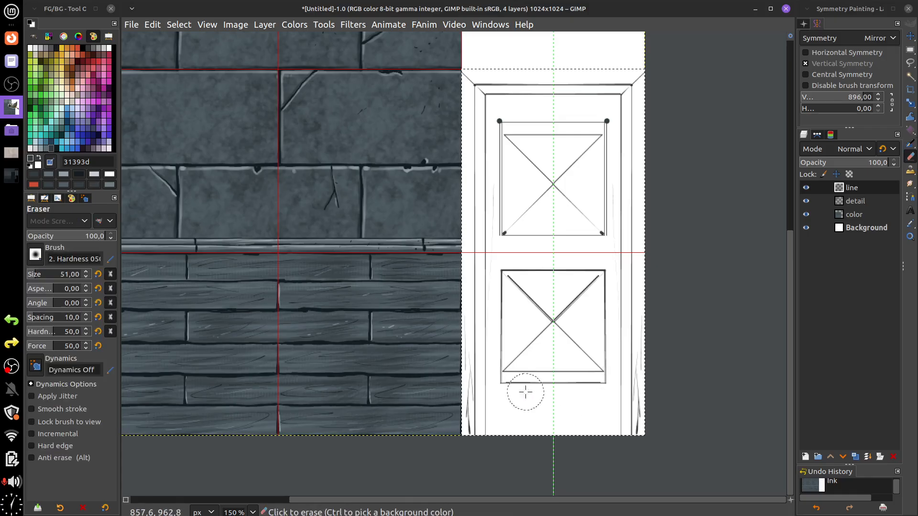
{"action": "key", "text": "bracketleft"}
{"action": "key", "text": "bracketleft"}
{"action": "key", "text": "bracketleft"}
{"action": "key", "text": "bracketleft"}
{"action": "key", "text": "bracketleft"}
{"action": "key", "text": "bracketleft"}
{"action": "key", "text": "bracketleft"}
{"action": "key", "text": "bracketleft"}
{"action": "key", "text": "bracketleft"}
{"action": "key", "text": "bracketleft"}
{"action": "key", "text": "bracketleft"}
{"action": "key", "text": "bracketleft"}
{"action": "key", "text": "bracketleft"}
{"action": "key", "text": "bracketleft"}
{"action": "key", "text": "bracketleft"}
{"action": "key", "text": "bracketleft"}
{"action": "key", "text": "bracketleft"}
{"action": "key", "text": "bracketleft"}
{"action": "key", "text": "bracketleft"}
{"action": "key", "text": "bracketleft"}
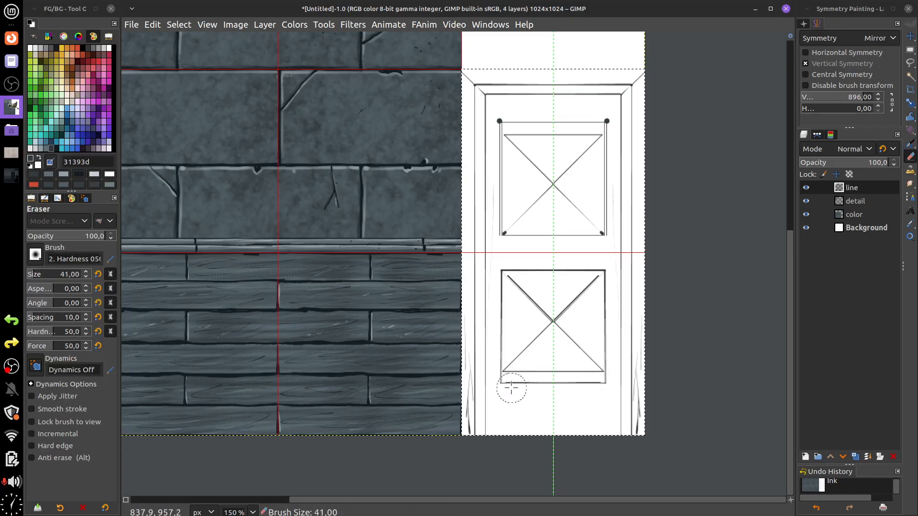
{"action": "key", "text": "bracketleft"}
{"action": "key", "text": "bracketleft"}
{"action": "key", "text": "bracketleft"}
{"action": "key", "text": "bracketleft"}
{"action": "key", "text": "bracketleft"}
{"action": "key", "text": "bracketleft"}
{"action": "key", "text": "bracketleft"}
{"action": "key", "text": "bracketleft"}
{"action": "key", "text": "bracketleft"}
{"action": "key", "text": "bracketleft"}
{"action": "left_click_drag", "start_coordinate": [502, 383], "coordinate": [553, 386]}
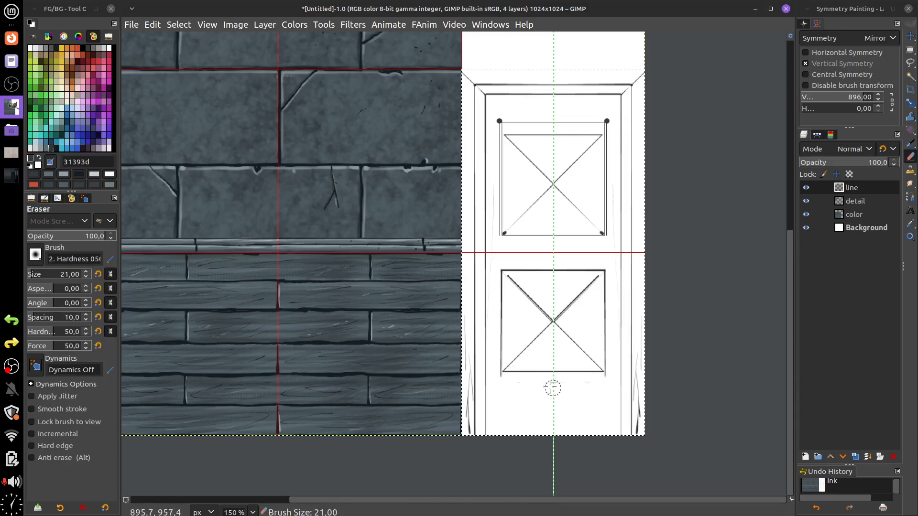
{"action": "mouse_move", "coordinate": [500, 121]}
{"action": "left_mouse_down"}
{"action": "mouse_move", "coordinate": [611, 120]}
{"action": "mouse_move", "coordinate": [498, 117]}
{"action": "left_mouse_up"}
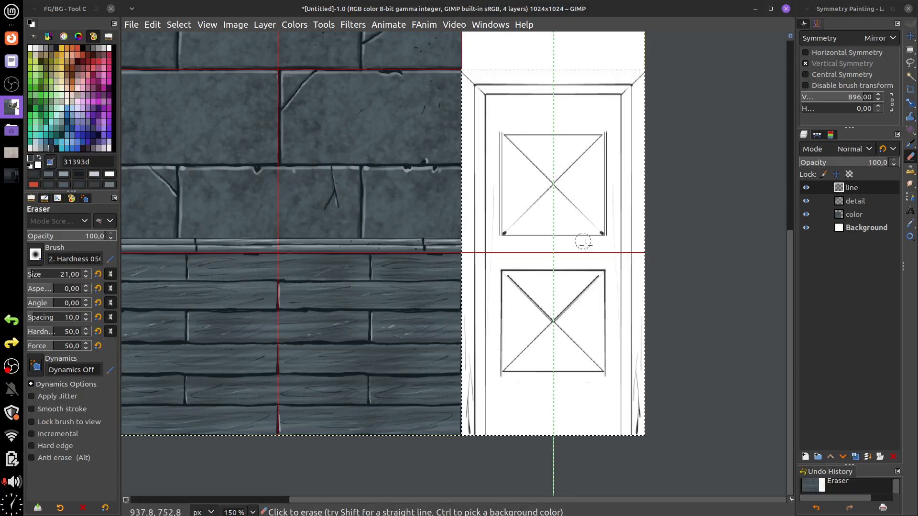
- Switch to the Ink tool at size 8 for drawing on the line layer
{"action": "left_click", "coordinate": [911, 144]}
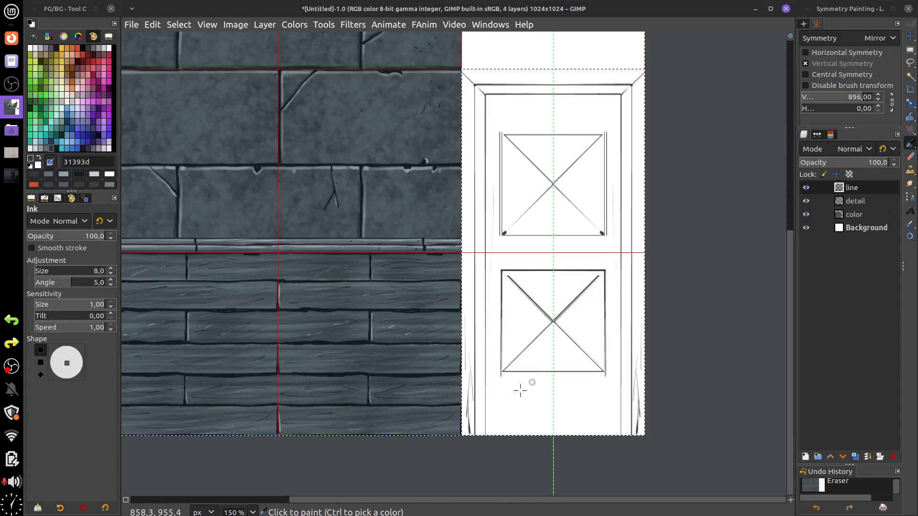
{"action": "left_click", "coordinate": [486, 435]}
{"action": "left_click", "coordinate": [485, 94], "text": "shift"}
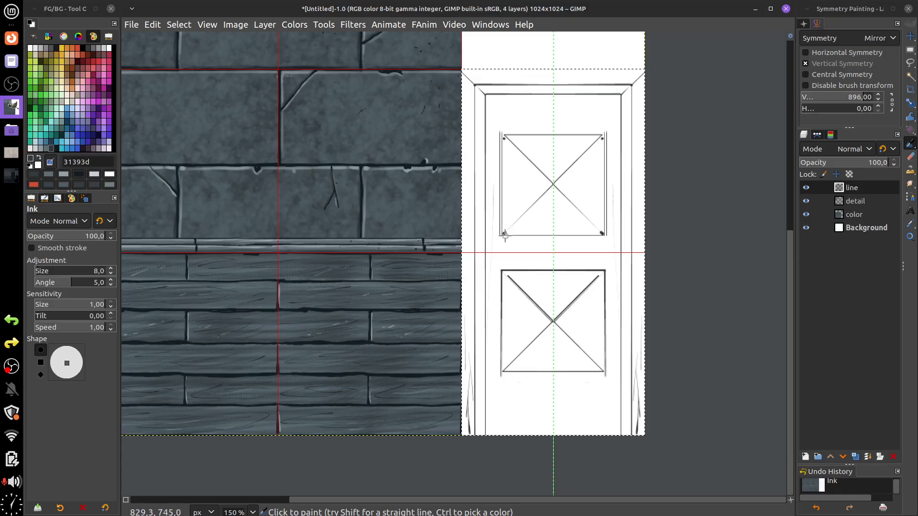
{"action": "left_click", "coordinate": [503, 233], "text": "shift"}
{"action": "key", "text": "ctrl+z"}
{"action": "key", "text": "ctrl+z"}
- Ink thicker lines over the top edge and the upper halves of the diagonals in the door's upper panel
{"action": "scroll", "coordinate": [557, 217], "scroll_direction": "up", "scroll_amount": 4, "text": "ctrl"}
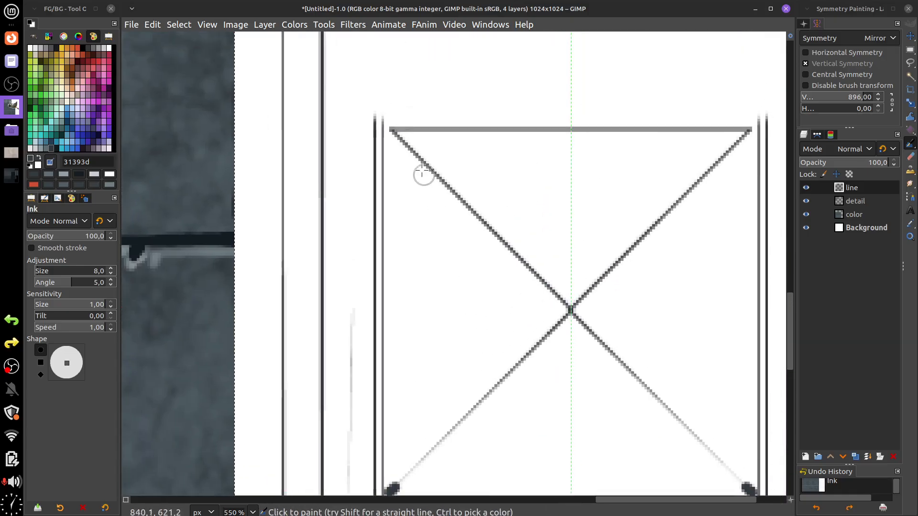
{"action": "left_click_drag", "start_coordinate": [392, 132], "coordinate": [570, 303]}
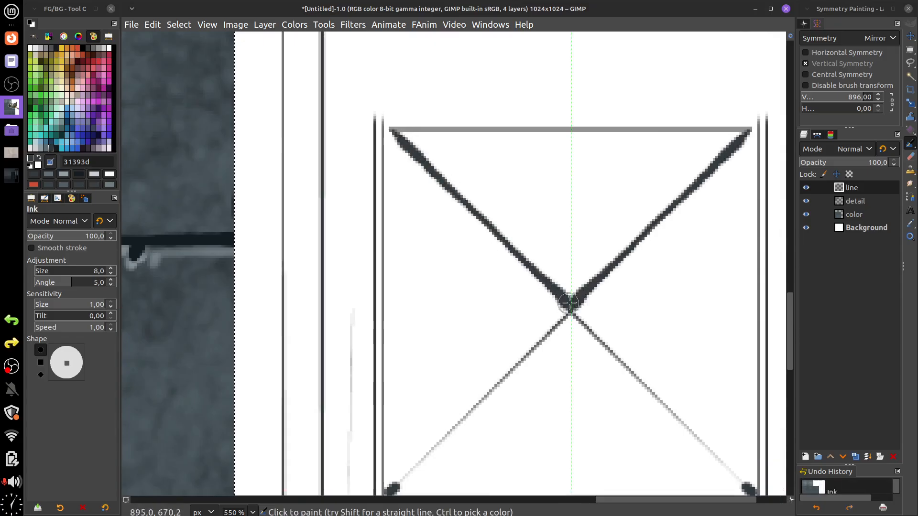
{"action": "scroll", "coordinate": [611, 283], "scroll_direction": "up", "scroll_amount": 1}
{"action": "scroll", "coordinate": [610, 282], "scroll_direction": "right", "scroll_amount": 1}
{"action": "left_click_drag", "start_coordinate": [365, 157], "coordinate": [556, 163]}
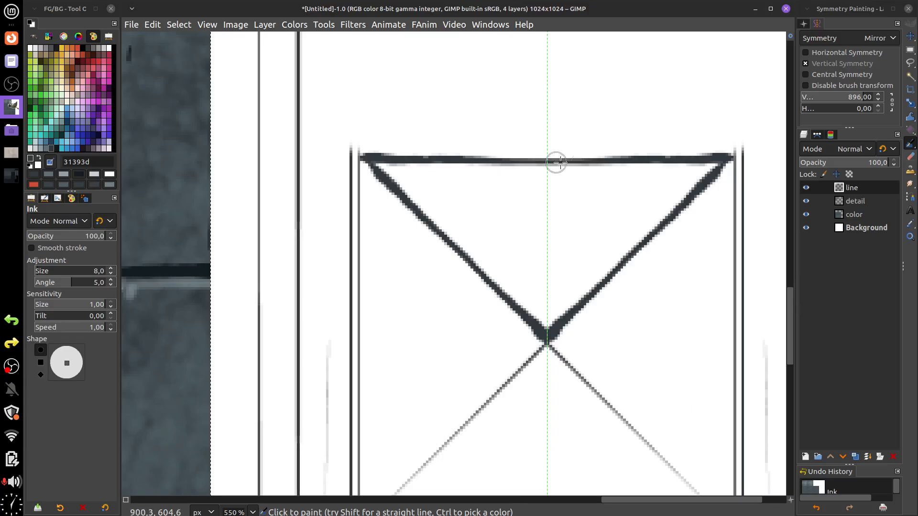
- Ink heavier mirrored side edges and a thick bottom edge on the door's upper panel
{"action": "scroll", "coordinate": [426, 274], "scroll_direction": "down", "scroll_amount": 3}
{"action": "scroll", "coordinate": [426, 275], "scroll_direction": "left", "scroll_amount": 1}
{"action": "scroll", "coordinate": [428, 119], "scroll_direction": "up", "scroll_amount": 1}
{"action": "left_click_drag", "start_coordinate": [402, 72], "coordinate": [402, 445]}
{"action": "scroll", "coordinate": [463, 420], "scroll_direction": "down", "scroll_amount": 3}
{"action": "scroll", "coordinate": [463, 420], "scroll_direction": "right", "scroll_amount": 1}
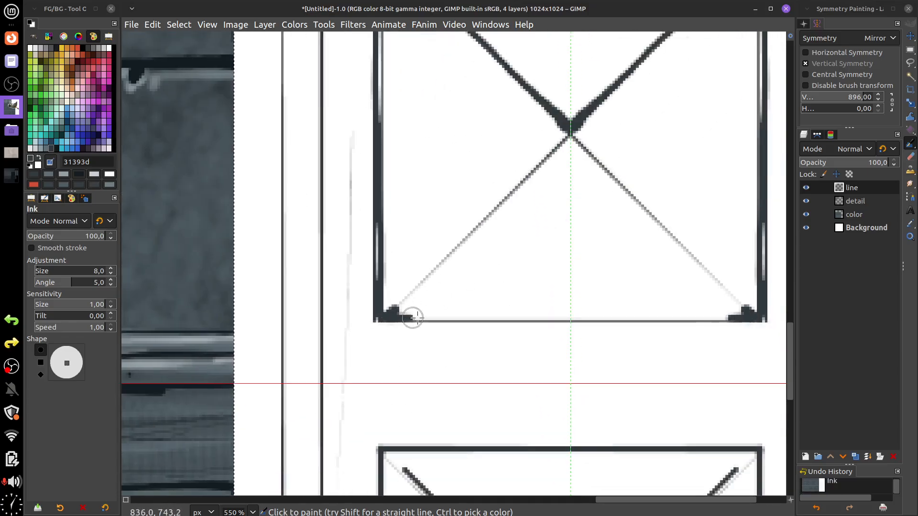
{"action": "left_click_drag", "start_coordinate": [415, 317], "coordinate": [742, 322]}
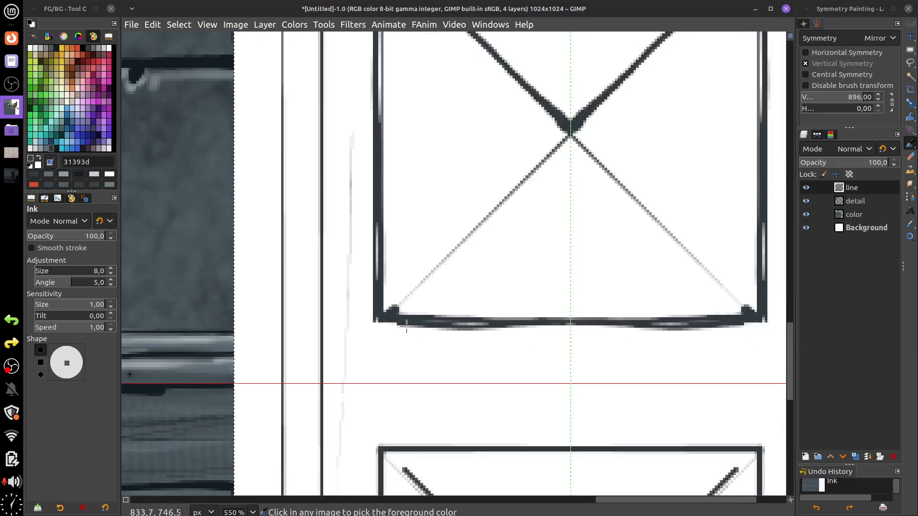
{"action": "left_click_drag", "start_coordinate": [406, 327], "coordinate": [748, 319]}
- Thicken the top edge and the vertical side edges of the door's lower panel with ink strokes
{"action": "scroll", "coordinate": [675, 272], "scroll_direction": "down", "scroll_amount": 3}
{"action": "scroll", "coordinate": [399, 283], "scroll_direction": "left", "scroll_amount": 1}
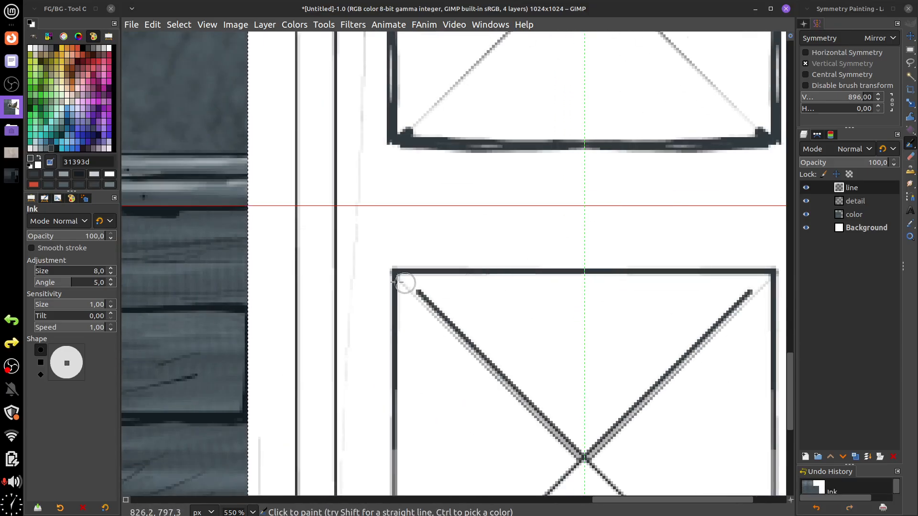
{"action": "left_click_drag", "start_coordinate": [398, 274], "coordinate": [722, 275]}
{"action": "key", "text": "ctrl+z"}
{"action": "left_click_drag", "start_coordinate": [398, 273], "coordinate": [627, 268]}
{"action": "scroll", "coordinate": [574, 220], "scroll_direction": "down", "scroll_amount": 3}
{"action": "scroll", "coordinate": [525, 172], "scroll_direction": "left", "scroll_amount": 1}
{"action": "left_click_drag", "start_coordinate": [425, 145], "coordinate": [428, 384]}
- Ink over the bottom edge and the lower halves of the diagonals in the door's lower panel
{"action": "mouse_move", "coordinate": [432, 374]}
{"action": "left_mouse_down"}
{"action": "mouse_move", "coordinate": [442, 182]}
{"action": "mouse_move", "coordinate": [440, 159]}
{"action": "left_mouse_up"}
{"action": "mouse_move", "coordinate": [434, 165]}
{"action": "left_mouse_down"}
{"action": "mouse_move", "coordinate": [434, 310]}
{"action": "mouse_move", "coordinate": [403, 326]}
{"action": "mouse_move", "coordinate": [679, 324]}
{"action": "left_mouse_up"}
{"action": "mouse_move", "coordinate": [394, 330]}
{"action": "left_mouse_down"}
{"action": "mouse_move", "coordinate": [511, 316]}
{"action": "mouse_move", "coordinate": [379, 318]}
{"action": "mouse_move", "coordinate": [494, 201]}
{"action": "left_mouse_up"}
{"action": "left_click_drag", "start_coordinate": [569, 134], "coordinate": [406, 306]}
{"action": "scroll", "coordinate": [526, 304], "scroll_direction": "up", "scroll_amount": 5}
{"action": "left_click_drag", "start_coordinate": [390, 214], "coordinate": [432, 279]}
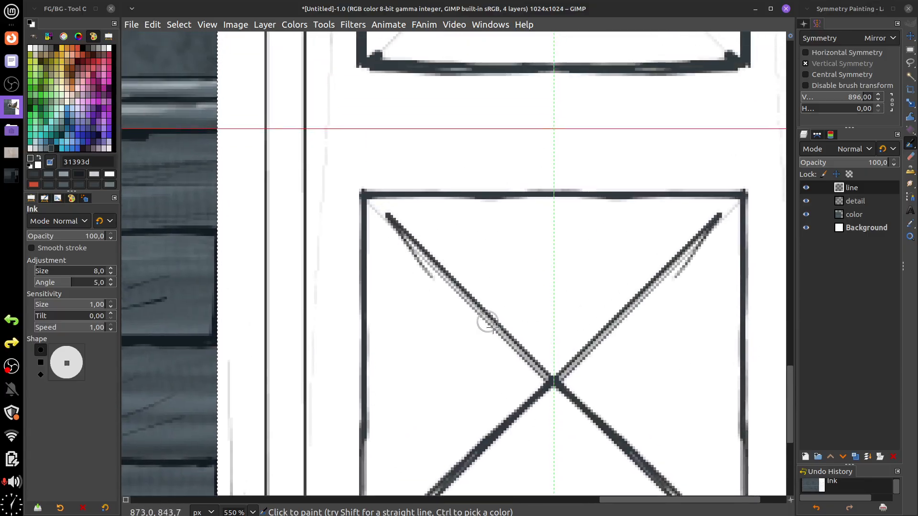
{"action": "key", "text": "ctrl+z"}
{"action": "left_click_drag", "start_coordinate": [420, 202], "coordinate": [465, 302]}
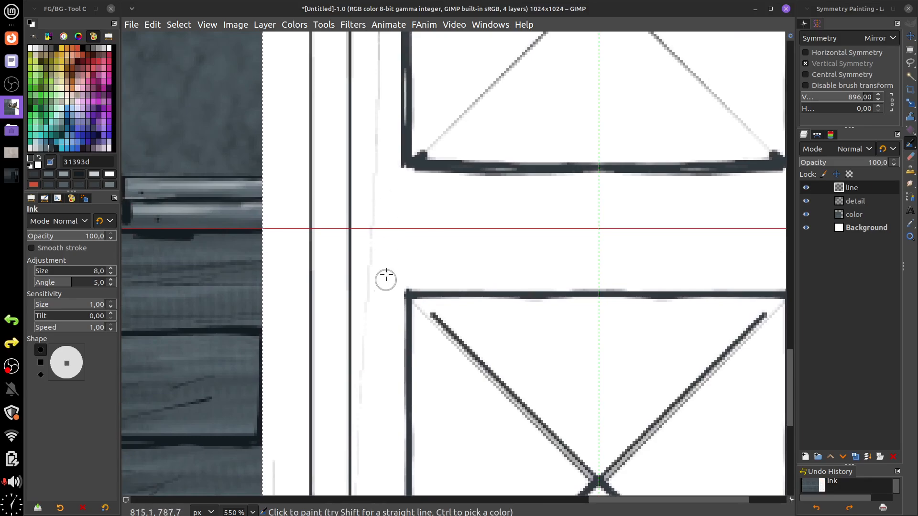
- Ink over the mitred corner lines of the door frame with mirrored strokes
{"action": "scroll", "coordinate": [386, 280], "scroll_direction": "up", "scroll_amount": 10}
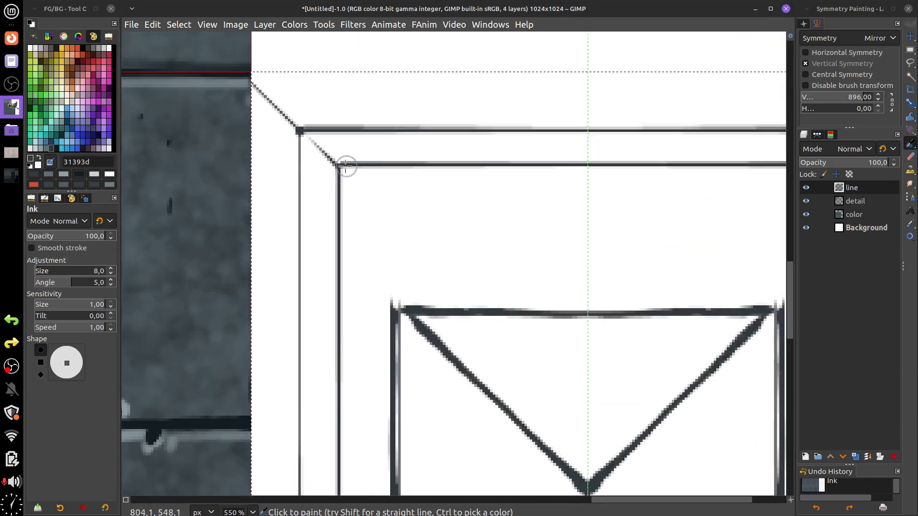
{"action": "mouse_move", "coordinate": [345, 166]}
{"action": "left_mouse_down"}
{"action": "mouse_move", "coordinate": [307, 140]}
{"action": "mouse_move", "coordinate": [335, 152]}
{"action": "mouse_move", "coordinate": [298, 128]}
{"action": "mouse_move", "coordinate": [253, 75]}
{"action": "left_mouse_up"}
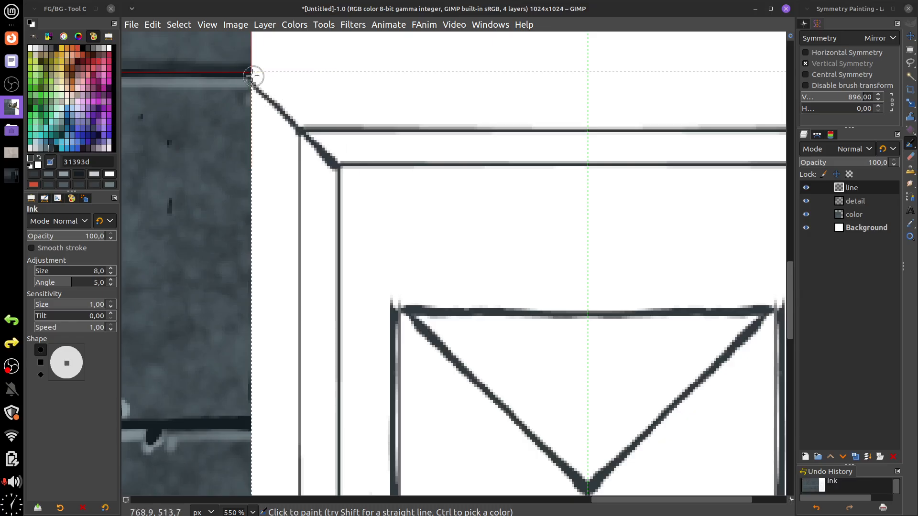
{"action": "scroll", "coordinate": [463, 249], "scroll_direction": "right", "scroll_amount": 6}
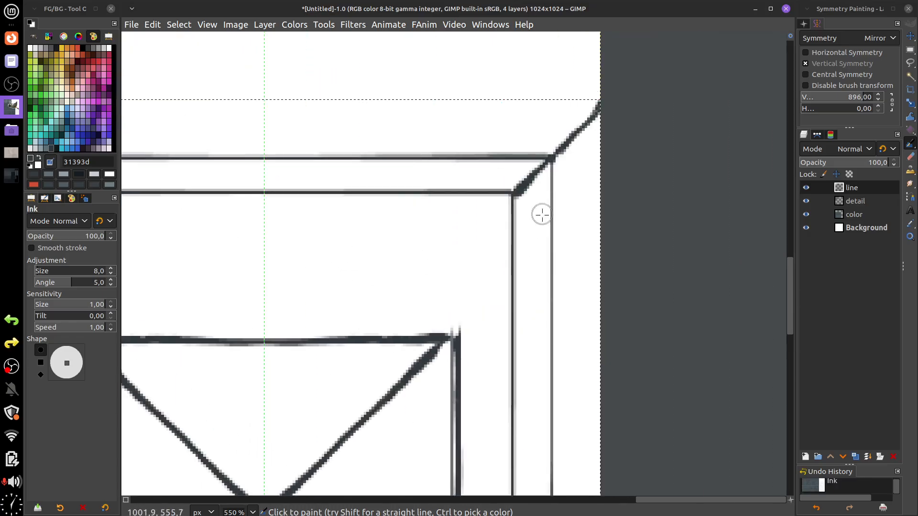
- Set the Ink size to 16 and draw thin mirrored wood-grain lines along the boards of the door frame's top
{"action": "scroll", "coordinate": [542, 215], "scroll_direction": "left", "scroll_amount": 5}
{"action": "left_click_drag", "start_coordinate": [191, 132], "coordinate": [447, 134]}
{"action": "key", "text": "bracketright"}
{"action": "key", "text": "ctrl+z"}
{"action": "left_click_drag", "start_coordinate": [218, 104], "coordinate": [459, 91]}
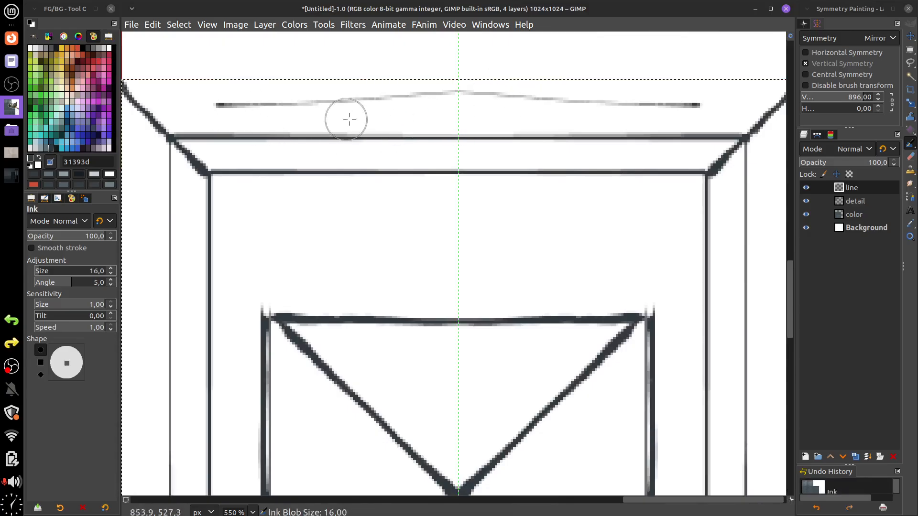
{"action": "left_click_drag", "start_coordinate": [350, 119], "coordinate": [569, 120]}
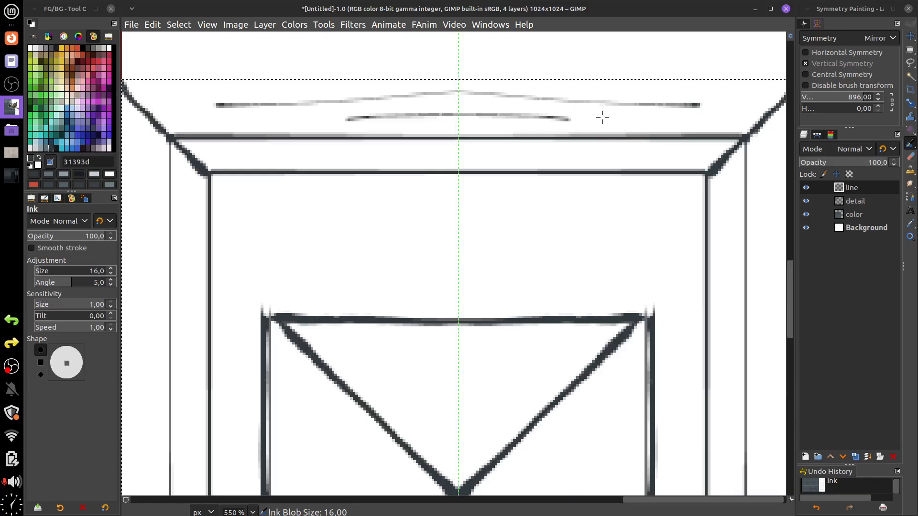
{"action": "scroll", "coordinate": [645, 270], "scroll_direction": "right", "scroll_amount": 3}
{"action": "left_click_drag", "start_coordinate": [303, 151], "coordinate": [588, 150]}
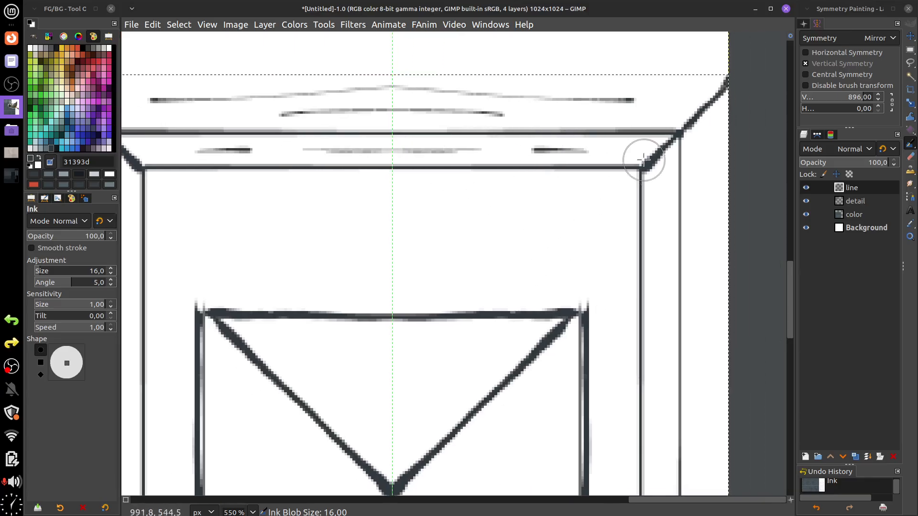
- Draw mirrored vertical wood-grain lines on the door frame's side boards beside the upper panel
{"action": "scroll", "coordinate": [644, 159], "scroll_direction": "right", "scroll_amount": 7}
{"action": "left_click_drag", "start_coordinate": [486, 191], "coordinate": [486, 389]}
{"action": "left_click_drag", "start_coordinate": [526, 201], "coordinate": [529, 404]}
{"action": "scroll", "coordinate": [540, 153], "scroll_direction": "down", "scroll_amount": 9}
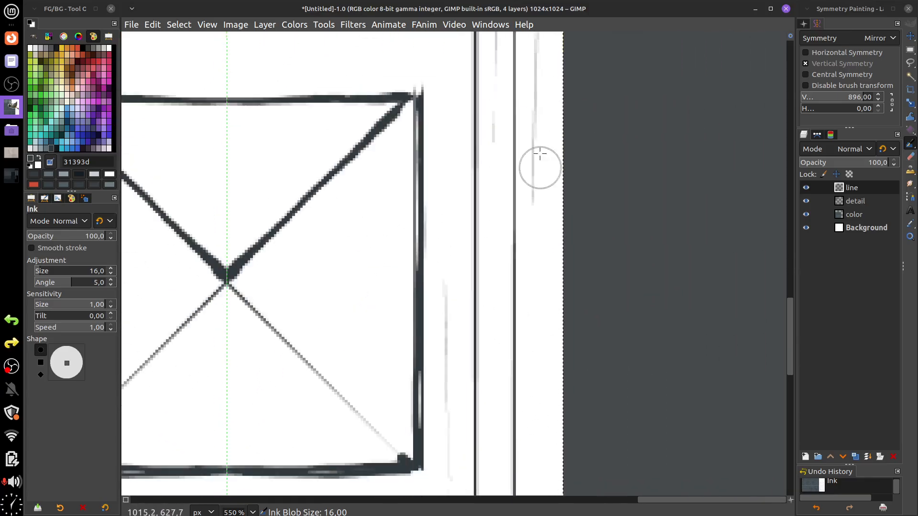
{"action": "left_click_drag", "start_coordinate": [540, 148], "coordinate": [536, 412]}
{"action": "left_click_drag", "start_coordinate": [500, 199], "coordinate": [506, 393]}
{"action": "mouse_move", "coordinate": [546, 220]}
{"action": "left_mouse_down"}
{"action": "mouse_move", "coordinate": [546, 412]}
{"action": "mouse_move", "coordinate": [568, 160]}
{"action": "left_mouse_up"}
{"action": "left_click_drag", "start_coordinate": [563, 179], "coordinate": [567, 478]}
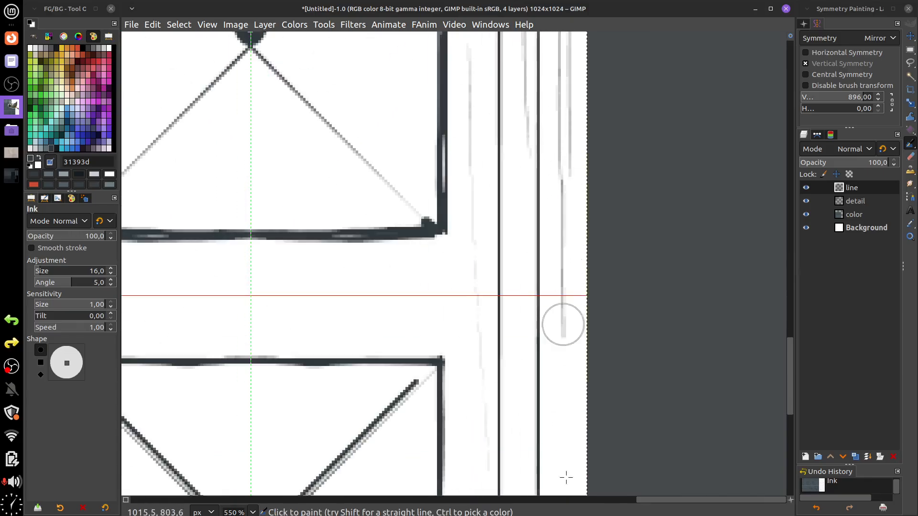
- Continue the mirrored wood-grain strokes down the frame's side boards towards the lower panel
{"action": "left_click_drag", "start_coordinate": [515, 210], "coordinate": [520, 484]}
{"action": "left_click_drag", "start_coordinate": [562, 407], "coordinate": [574, 224]}
{"action": "left_click_drag", "start_coordinate": [580, 187], "coordinate": [574, 400]}
{"action": "left_click_drag", "start_coordinate": [566, 267], "coordinate": [566, 346]}
{"action": "left_click_drag", "start_coordinate": [482, 378], "coordinate": [556, 287]}
{"action": "left_click_drag", "start_coordinate": [425, 367], "coordinate": [522, 297]}
{"action": "left_click_drag", "start_coordinate": [387, 330], "coordinate": [487, 288]}
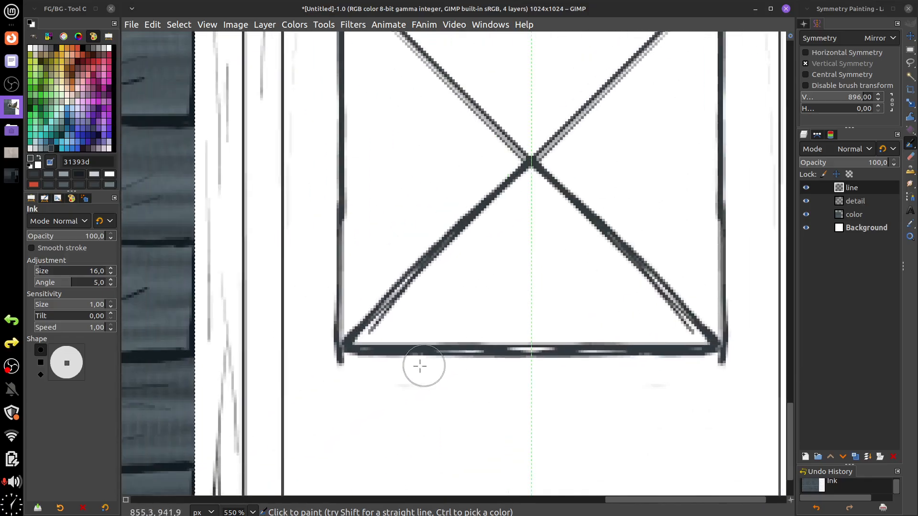
- Draw mirrored upright wood-grain strokes rising from the door's bottom edge
{"action": "left_click_drag", "start_coordinate": [409, 430], "coordinate": [418, 259]}
{"action": "left_click_drag", "start_coordinate": [360, 406], "coordinate": [354, 310]}
{"action": "mouse_move", "coordinate": [393, 407]}
{"action": "left_mouse_down"}
{"action": "mouse_move", "coordinate": [391, 377]}
{"action": "mouse_move", "coordinate": [421, 382]}
{"action": "left_mouse_up"}
{"action": "left_click_drag", "start_coordinate": [461, 409], "coordinate": [477, 286]}
{"action": "left_click_drag", "start_coordinate": [519, 372], "coordinate": [519, 409]}
{"action": "left_click", "coordinate": [604, 406]}
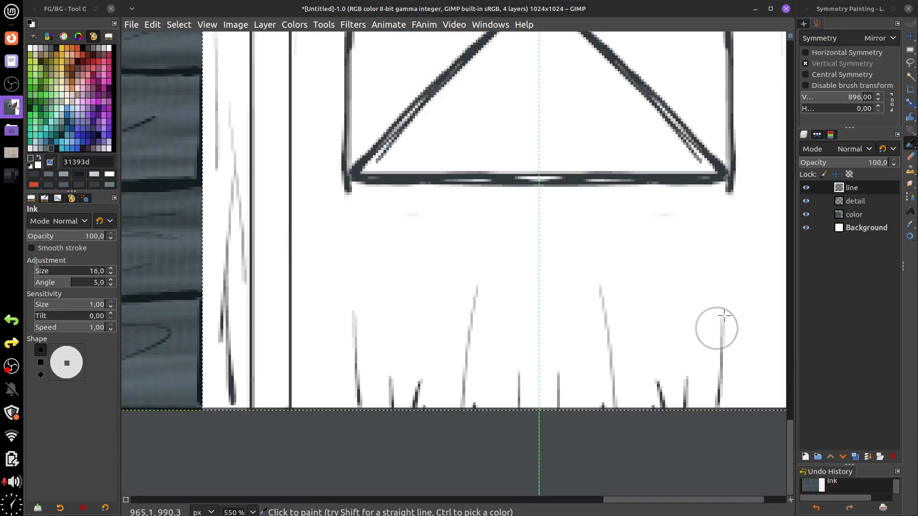
- Turn off symmetry painting and add irregular upright grain strokes along the left half of the door's bottom edge
{"action": "left_click", "coordinate": [842, 39]}
{"action": "left_click", "coordinate": [818, 21]}
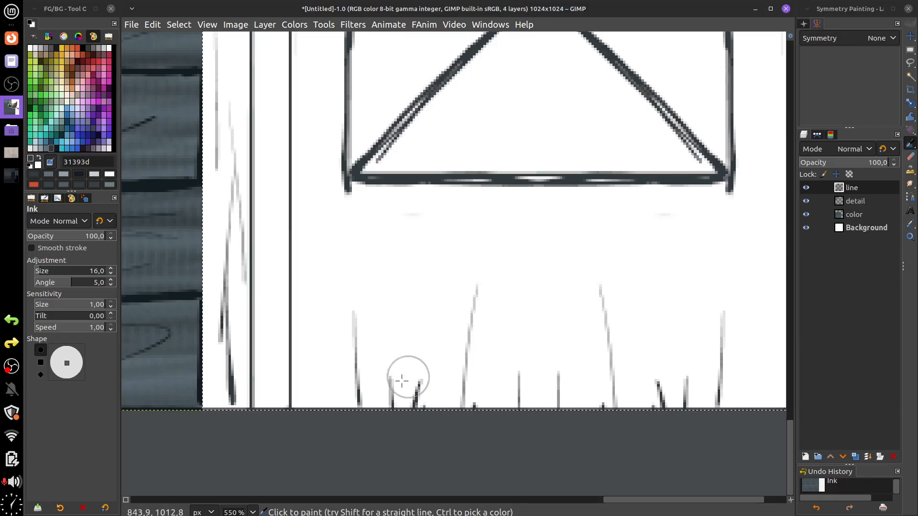
{"action": "left_click_drag", "start_coordinate": [330, 409], "coordinate": [330, 358]}
{"action": "left_click_drag", "start_coordinate": [373, 409], "coordinate": [373, 377]}
{"action": "left_click_drag", "start_coordinate": [404, 408], "coordinate": [404, 382]}
{"action": "left_click_drag", "start_coordinate": [498, 409], "coordinate": [499, 295]}
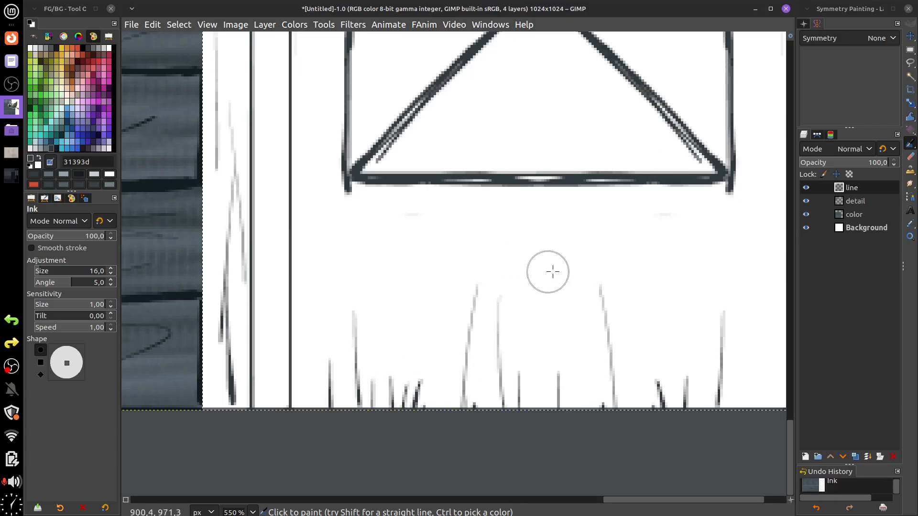
- Add asymmetrical vertical grain strokes below the lower panel and along both of its sides
{"action": "left_click_drag", "start_coordinate": [606, 254], "coordinate": [606, 285]}
{"action": "mouse_move", "coordinate": [661, 237]}
{"action": "left_mouse_down"}
{"action": "mouse_move", "coordinate": [662, 269]}
{"action": "mouse_move", "coordinate": [685, 233]}
{"action": "mouse_move", "coordinate": [648, 367]}
{"action": "left_mouse_up"}
{"action": "left_click_drag", "start_coordinate": [700, 436], "coordinate": [704, 179]}
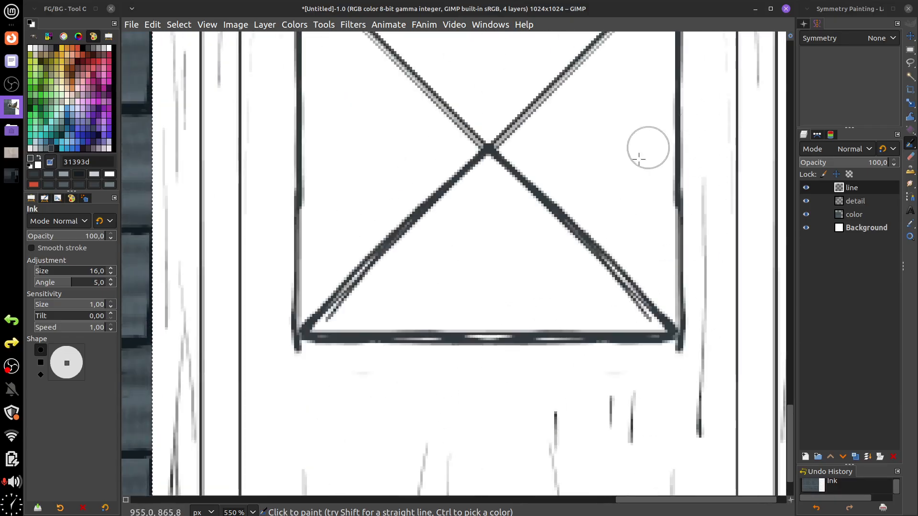
{"action": "left_click_drag", "start_coordinate": [272, 433], "coordinate": [266, 95]}
{"action": "scroll", "coordinate": [527, 274], "scroll_direction": "down", "scroll_amount": 6}
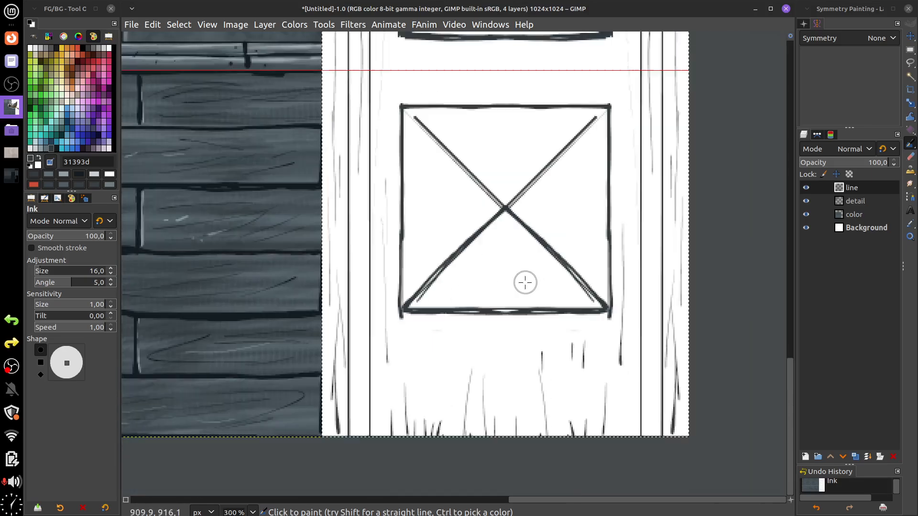
{"action": "left_click", "coordinate": [861, 215]}
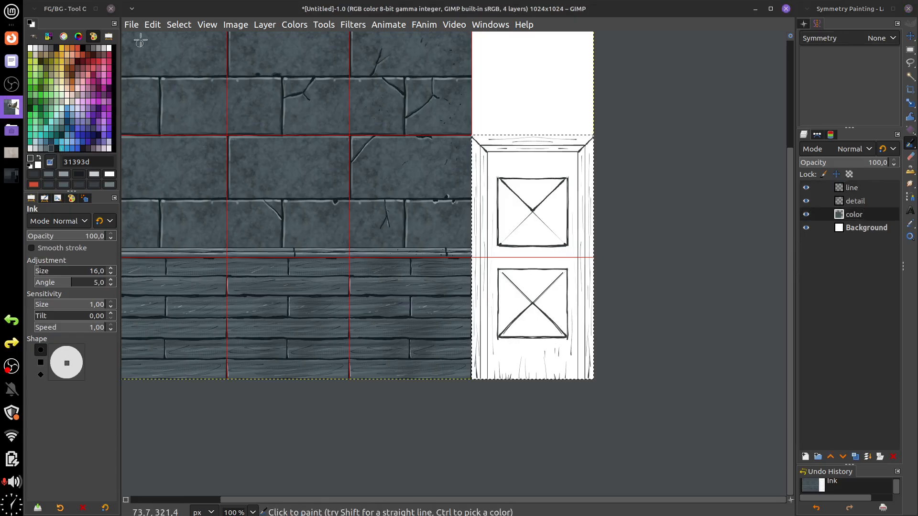
{"action": "left_click", "coordinate": [153, 25]}
{"action": "left_click", "coordinate": [237, 237]}
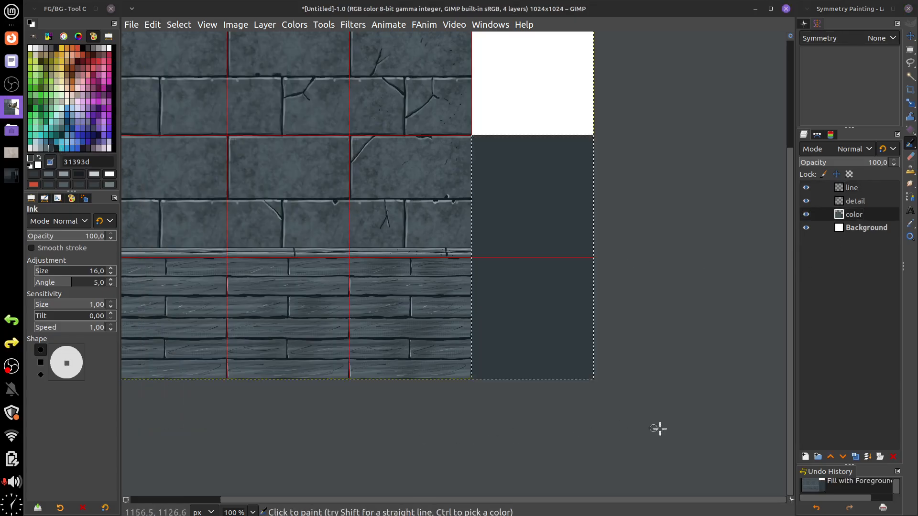
{"action": "key", "text": "ctrl"}
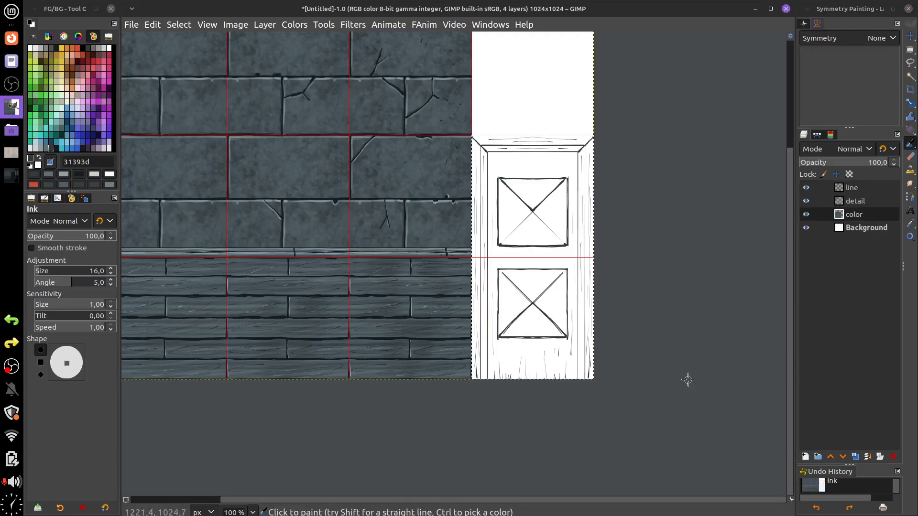
- Toggle the visibility of the line, detail and color layers to check their contents, leaving only the detail layer hidden
{"action": "left_click", "coordinate": [805, 199]}
{"action": "left_click", "coordinate": [806, 192]}
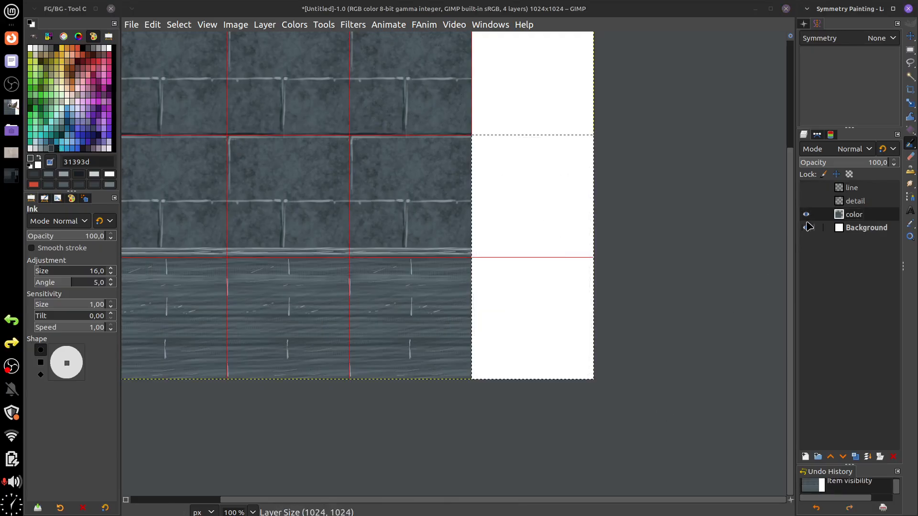
{"action": "left_click", "coordinate": [806, 214]}
{"action": "left_click", "coordinate": [806, 214]}
{"action": "left_click", "coordinate": [806, 201]}
{"action": "left_click", "coordinate": [806, 189]}
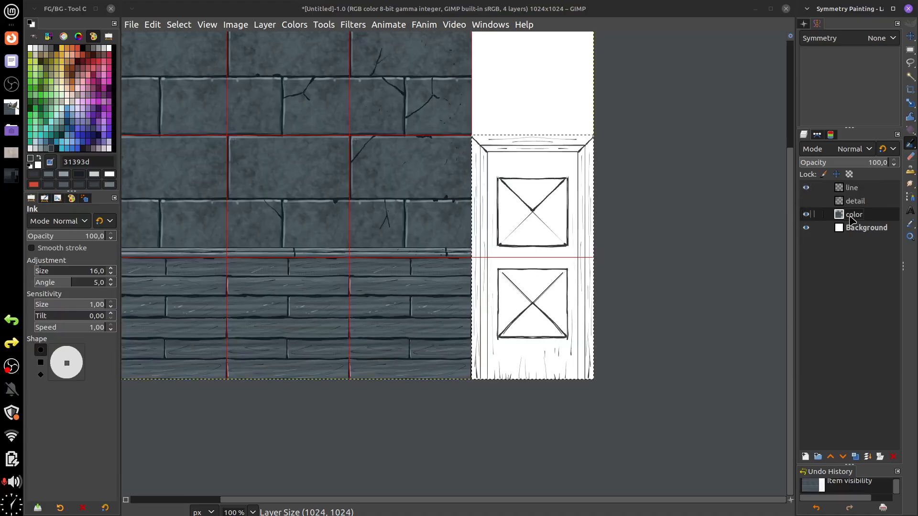
- Lock the line layer's alpha channel and fill the door's line art with the foreground color 141c20
{"action": "left_click", "coordinate": [858, 191]}
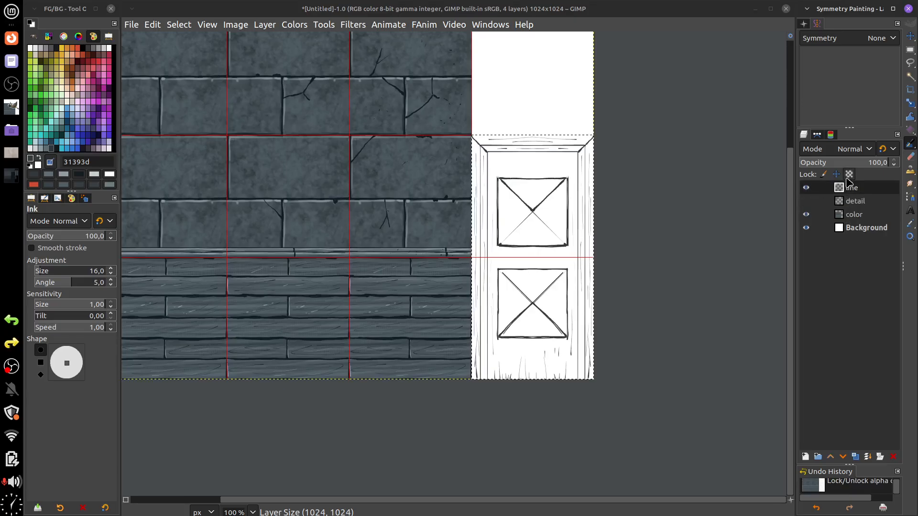
{"action": "left_click", "coordinate": [57, 149]}
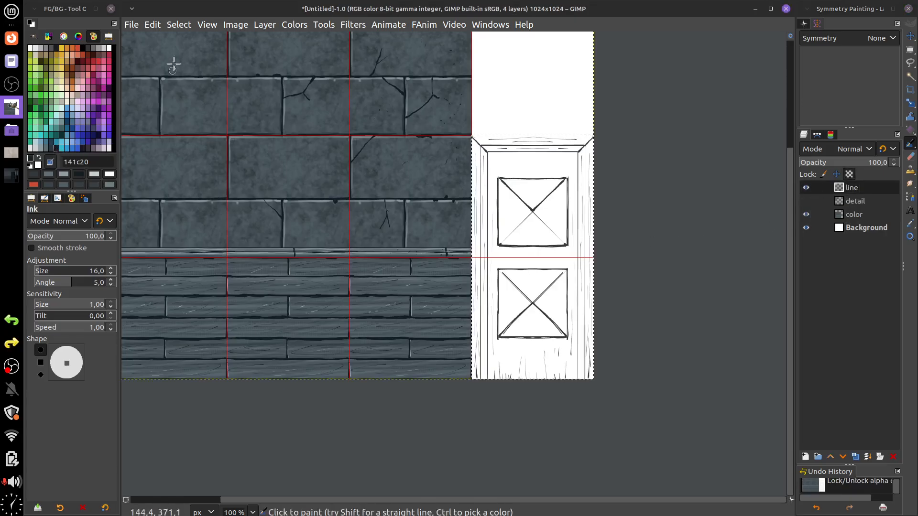
{"action": "left_click", "coordinate": [154, 25]}
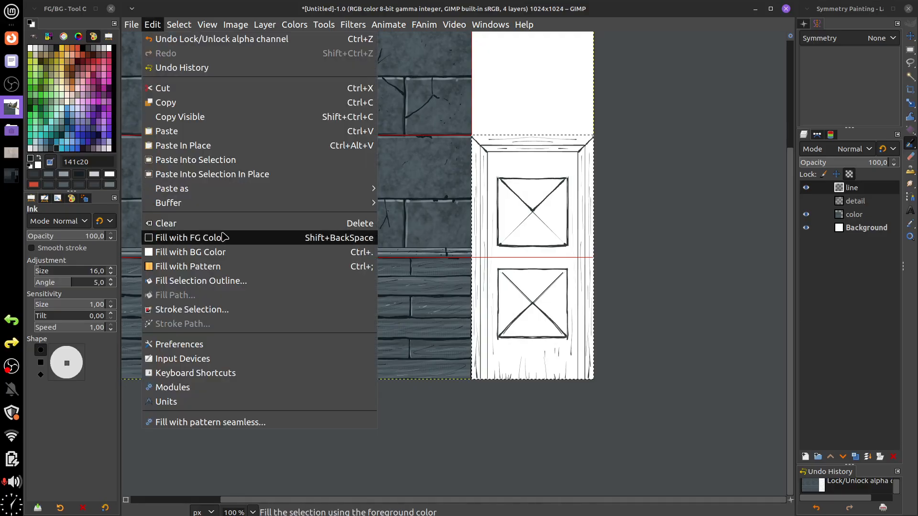
{"action": "left_click", "coordinate": [205, 234]}
- Fill the door selection on the color layer with the foreground color 31393d
{"action": "left_click", "coordinate": [856, 215]}
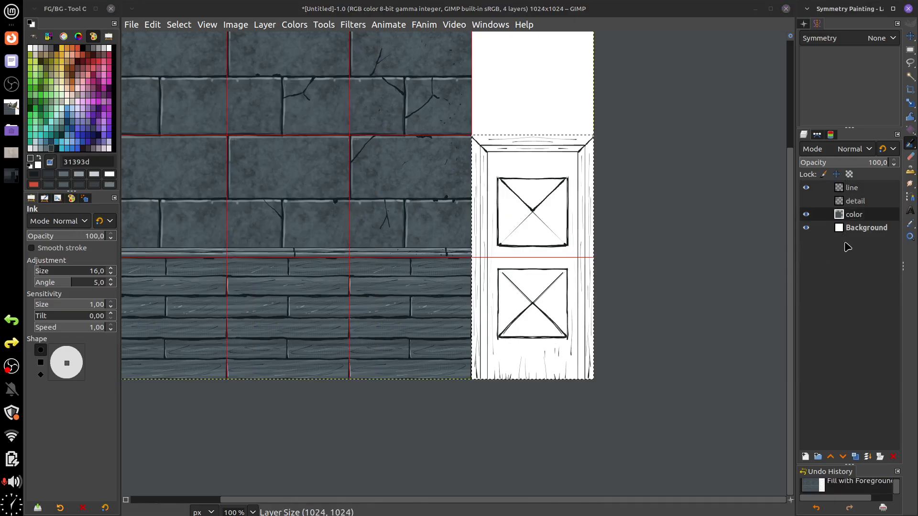
{"action": "left_click", "coordinate": [153, 24]}
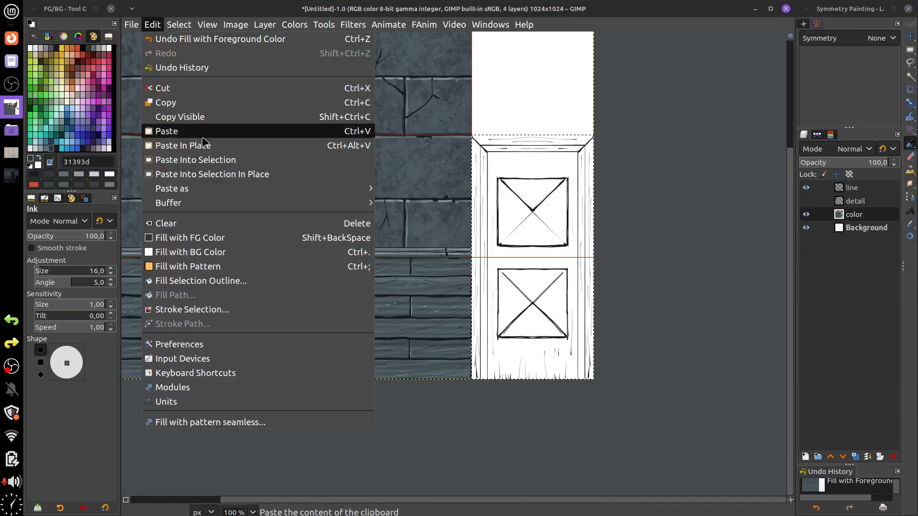
{"action": "left_click", "coordinate": [229, 237]}
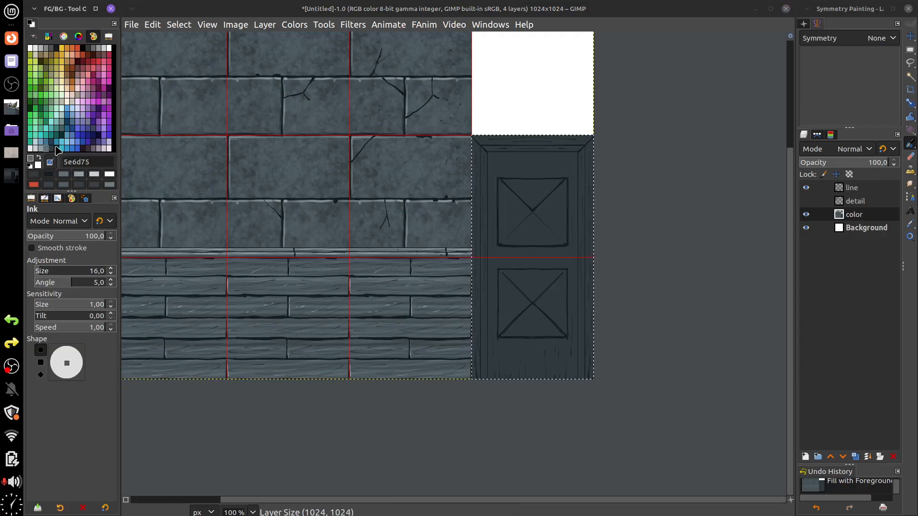
- Switch to the Paintbrush and load the 000ScratchesOpacityUdan preset
{"action": "mouse_move", "coordinate": [911, 143]}
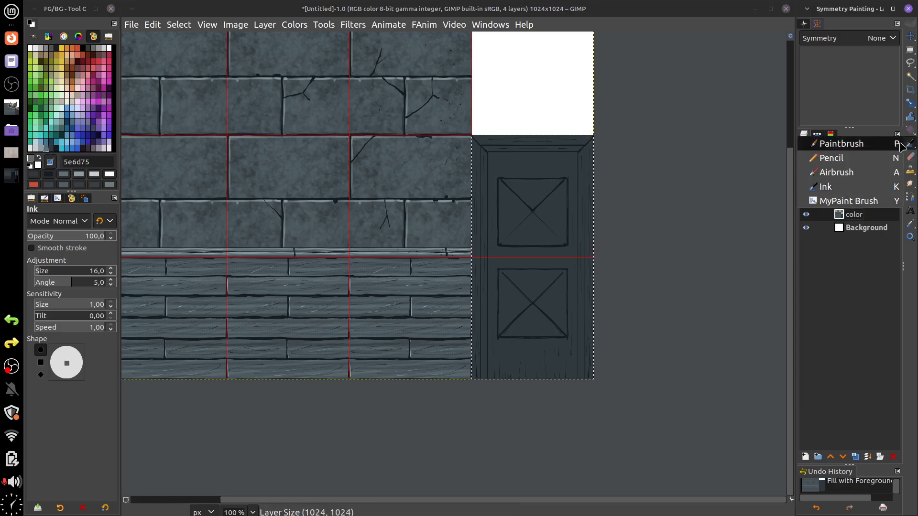
{"action": "left_click", "coordinate": [859, 148]}
{"action": "left_click", "coordinate": [71, 370]}
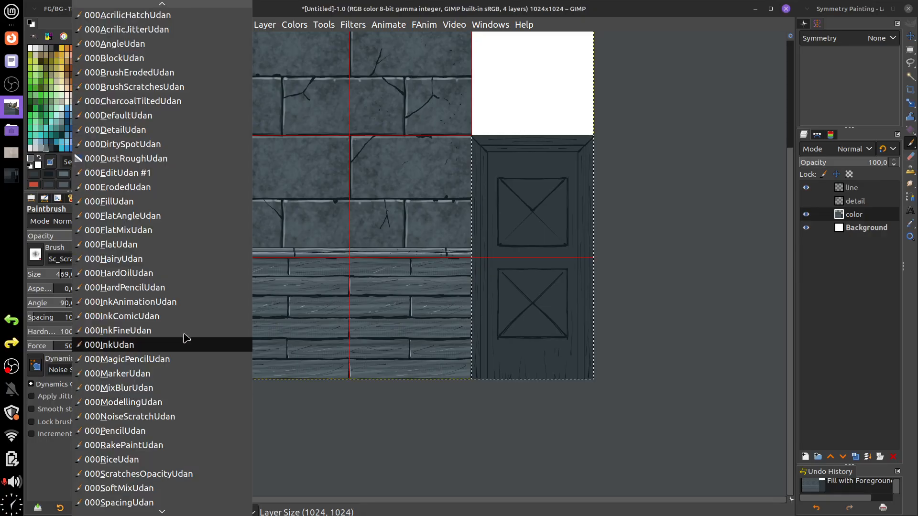
{"action": "left_click", "coordinate": [186, 472]}
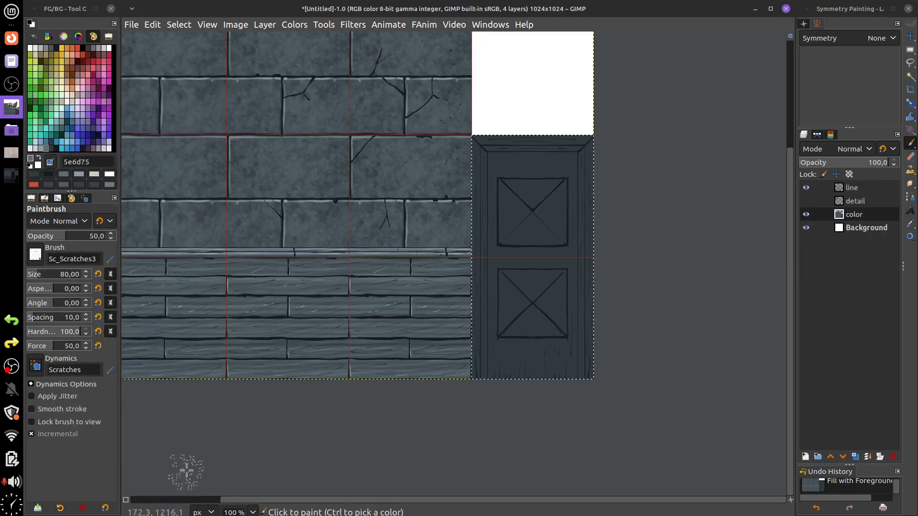
- Try vertical scratch strokes down the height of the door on the color layer, undoing each one
{"action": "left_click_drag", "start_coordinate": [519, 157], "coordinate": [519, 378]}
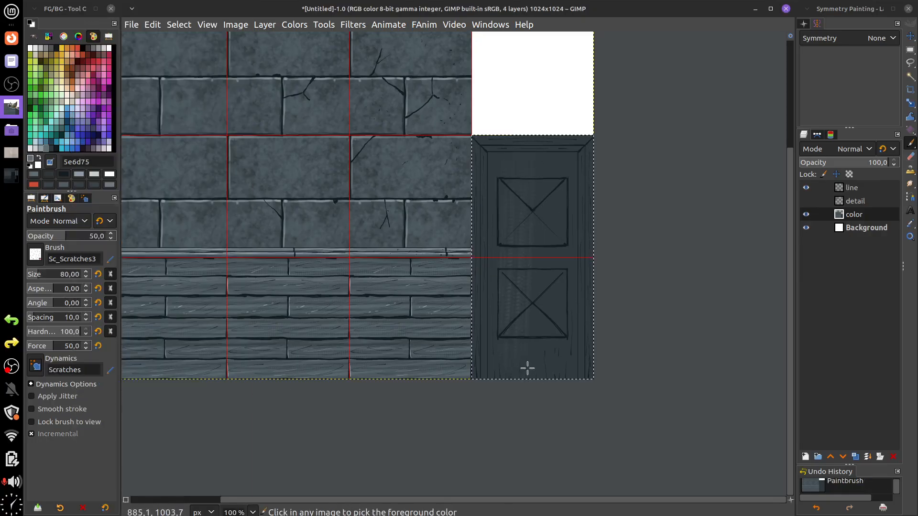
{"action": "key", "text": "ctrl+z"}
{"action": "key", "text": "ctrl+z"}
{"action": "mouse_move", "coordinate": [480, 165]}
{"action": "left_mouse_down"}
{"action": "mouse_move", "coordinate": [478, 407]}
{"action": "mouse_move", "coordinate": [497, 426]}
{"action": "left_mouse_up"}
{"action": "key", "text": "ctrl+z"}
{"action": "left_click_drag", "start_coordinate": [529, 177], "coordinate": [529, 442]}
{"action": "key", "text": "ctrl+z"}
{"action": "left_click_drag", "start_coordinate": [541, 176], "coordinate": [541, 464]}
{"action": "key", "text": "ctrl+z"}
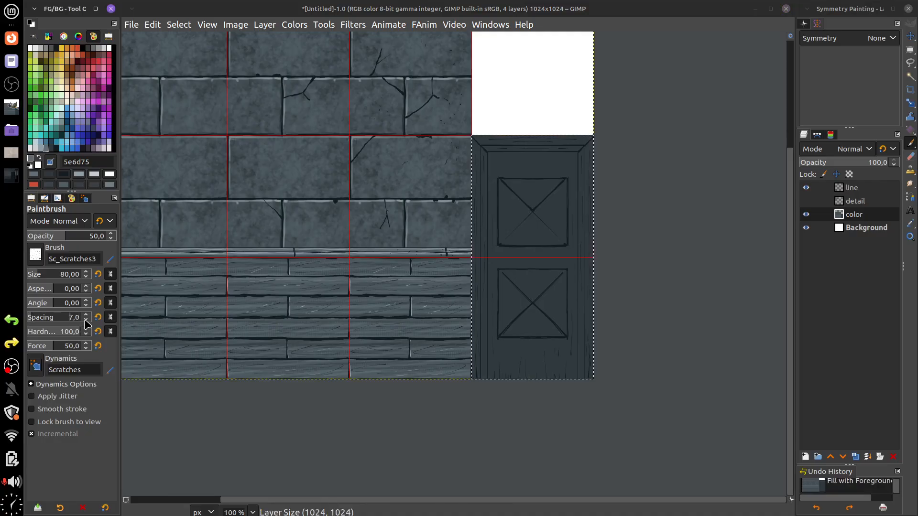
{"action": "key", "text": "ctrl+z"}
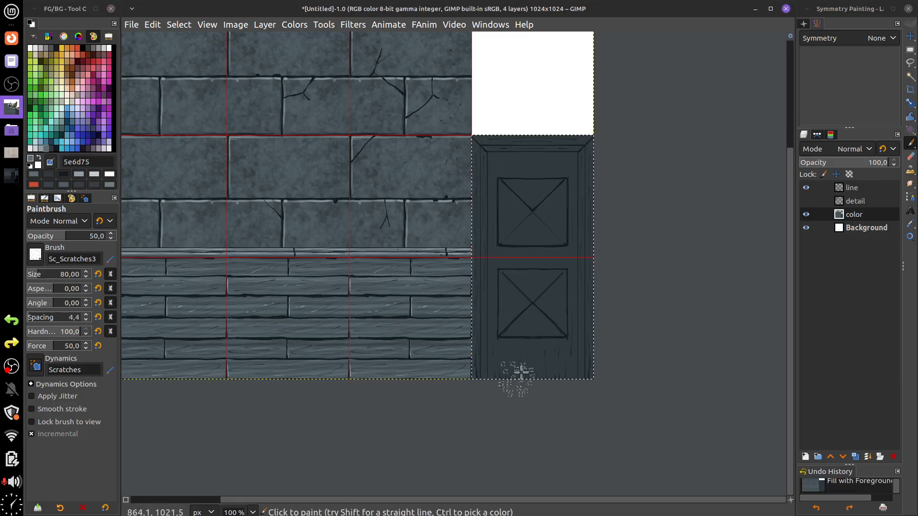
- With brush spacing 4.4 and color 5e6d75, paint vertical wood grain down the door's left frame and left edge
{"action": "scroll", "coordinate": [544, 316], "scroll_direction": "up", "scroll_amount": 3}
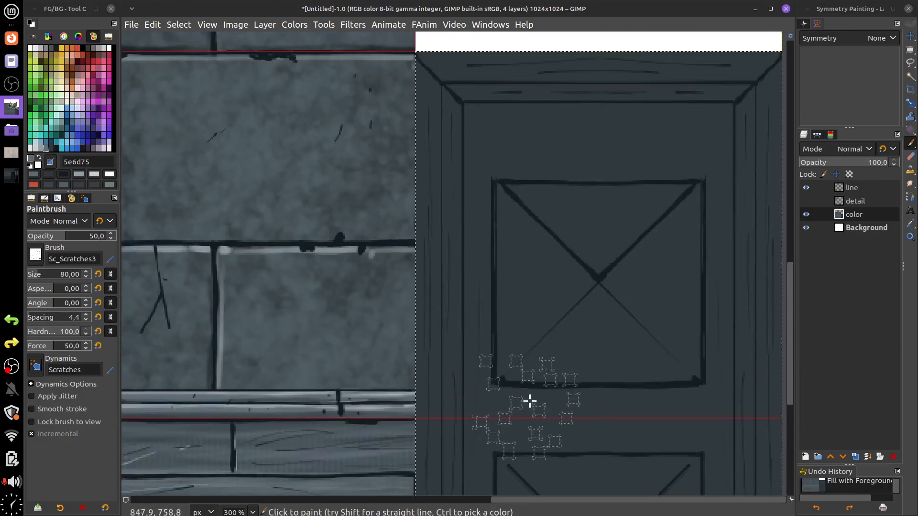
{"action": "left_click_drag", "start_coordinate": [464, 232], "coordinate": [463, 479]}
{"action": "left_click_drag", "start_coordinate": [489, 338], "coordinate": [488, 86]}
{"action": "left_click_drag", "start_coordinate": [460, 211], "coordinate": [455, 480]}
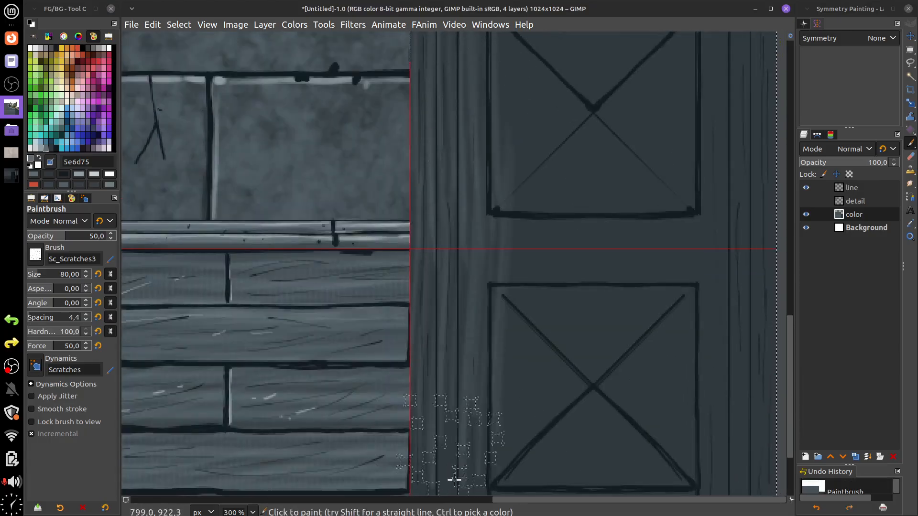
{"action": "left_click_drag", "start_coordinate": [491, 270], "coordinate": [478, 490]}
{"action": "left_click_drag", "start_coordinate": [489, 132], "coordinate": [497, 474]}
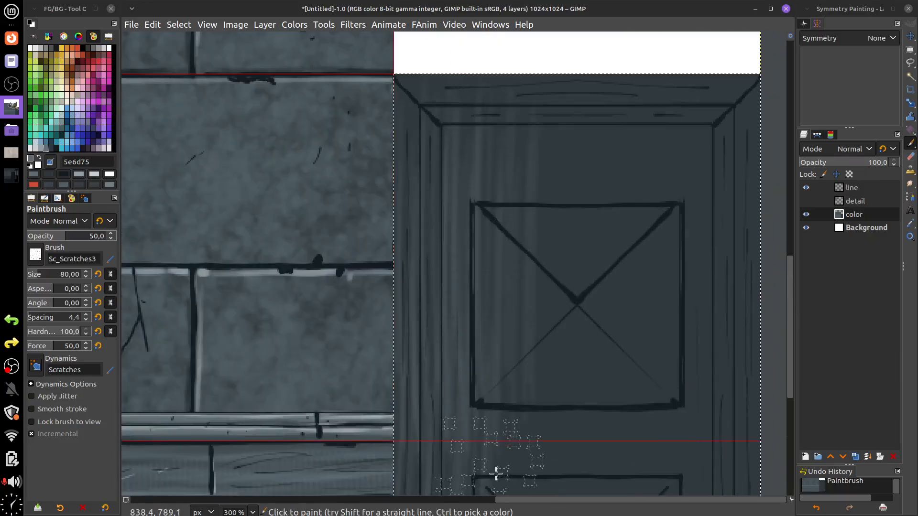
- Paint overlapping vertical grain strokes across the upper panel and the wood around it
{"action": "left_click_drag", "start_coordinate": [563, 304], "coordinate": [524, 358]}
{"action": "left_click_drag", "start_coordinate": [508, 179], "coordinate": [518, 415]}
{"action": "left_click_drag", "start_coordinate": [552, 211], "coordinate": [563, 409]}
{"action": "left_click_drag", "start_coordinate": [568, 395], "coordinate": [532, 250]}
{"action": "left_click_drag", "start_coordinate": [549, 148], "coordinate": [558, 457]}
{"action": "left_click_drag", "start_coordinate": [543, 300], "coordinate": [547, 143]}
{"action": "left_click_drag", "start_coordinate": [458, 181], "coordinate": [471, 424]}
{"action": "left_click_drag", "start_coordinate": [497, 363], "coordinate": [471, 245]}
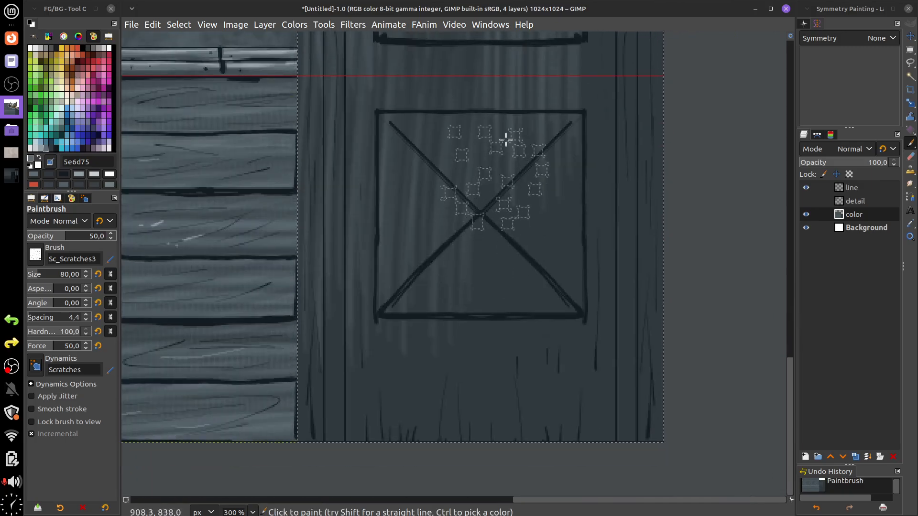
- Extend the vertical grain strokes over the lower panel, the door's base and its right frame
{"action": "left_click_drag", "start_coordinate": [510, 140], "coordinate": [540, 399]}
{"action": "left_click_drag", "start_coordinate": [548, 295], "coordinate": [531, 373]}
{"action": "mouse_move", "coordinate": [439, 445]}
{"action": "left_mouse_down"}
{"action": "mouse_move", "coordinate": [420, 268]}
{"action": "mouse_move", "coordinate": [395, 416]}
{"action": "left_mouse_up"}
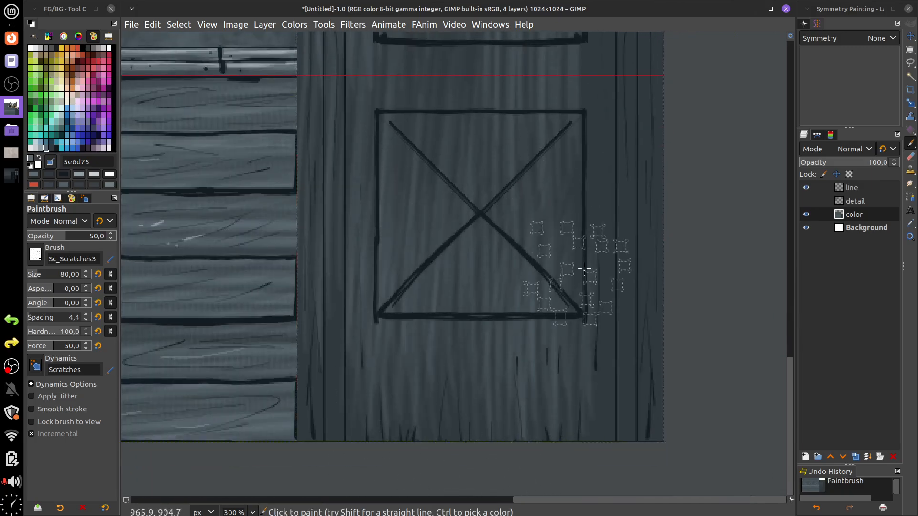
{"action": "left_click_drag", "start_coordinate": [584, 269], "coordinate": [553, 389]}
{"action": "left_click_drag", "start_coordinate": [605, 471], "coordinate": [598, 113]}
{"action": "left_click_drag", "start_coordinate": [598, 403], "coordinate": [578, 173]}
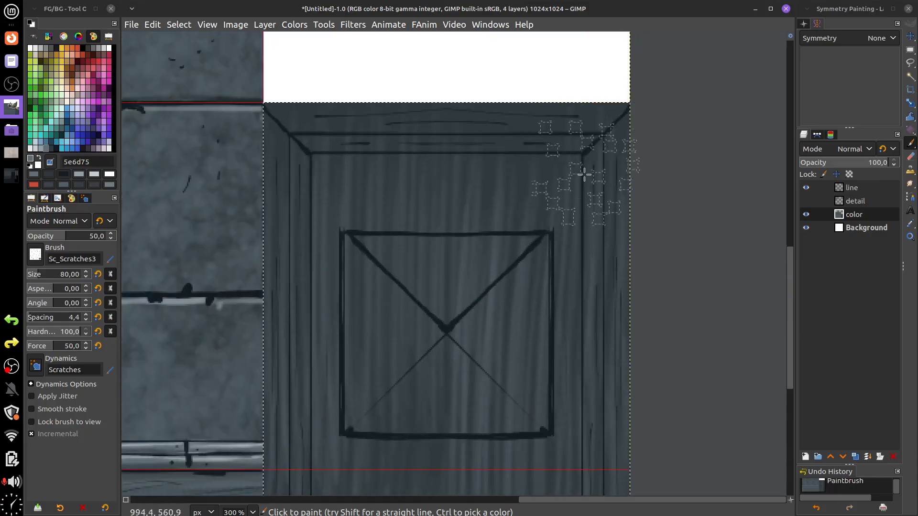
- Reduce the brush size to 38 and paint horizontal grain along the door's top frame boards
{"action": "key", "text": "bracketleft"}
{"action": "key", "text": "bracketleft"}
{"action": "key", "text": "bracketleft"}
{"action": "key", "text": "bracketleft"}
{"action": "key", "text": "bracketleft"}
{"action": "key", "text": "bracketleft"}
{"action": "key", "text": "bracketleft"}
{"action": "key", "text": "bracketleft"}
{"action": "key", "text": "bracketleft"}
{"action": "key", "text": "bracketleft"}
{"action": "key", "text": "bracketleft"}
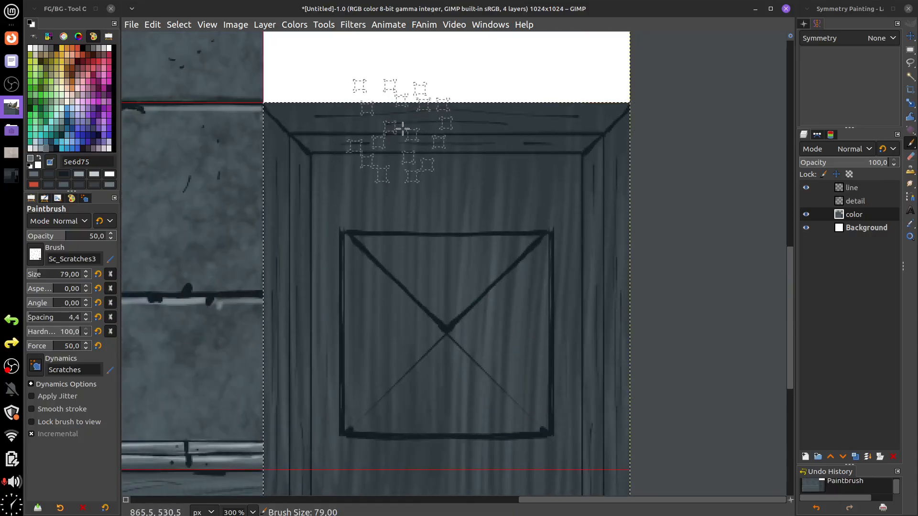
{"action": "key", "text": "bracketleft"}
{"action": "key", "text": "bracketleft"}
{"action": "key", "text": "bracketleft"}
{"action": "key", "text": "bracketleft"}
{"action": "key", "text": "bracketleft"}
{"action": "key", "text": "bracketleft"}
{"action": "key", "text": "bracketleft"}
{"action": "key", "text": "bracketleft"}
{"action": "key", "text": "bracketleft"}
{"action": "key", "text": "bracketleft"}
{"action": "key", "text": "bracketleft"}
{"action": "key", "text": "bracketleft"}
{"action": "key", "text": "bracketleft"}
{"action": "key", "text": "bracketleft"}
{"action": "key", "text": "bracketleft"}
{"action": "key", "text": "bracketleft"}
{"action": "key", "text": "bracketleft"}
{"action": "key", "text": "bracketleft"}
{"action": "key", "text": "bracketleft"}
{"action": "key", "text": "bracketleft"}
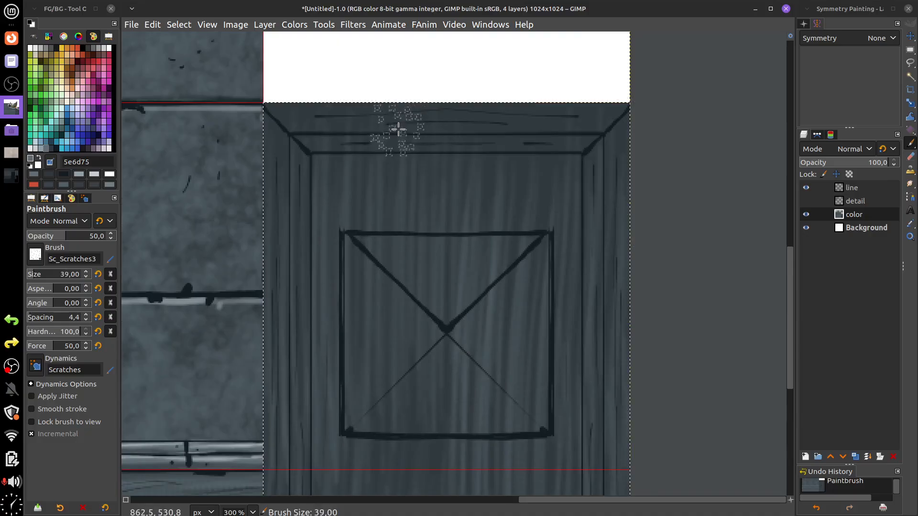
{"action": "mouse_move", "coordinate": [400, 131]}
{"action": "left_mouse_down"}
{"action": "mouse_move", "coordinate": [314, 134]}
{"action": "mouse_move", "coordinate": [511, 121]}
{"action": "left_mouse_up"}
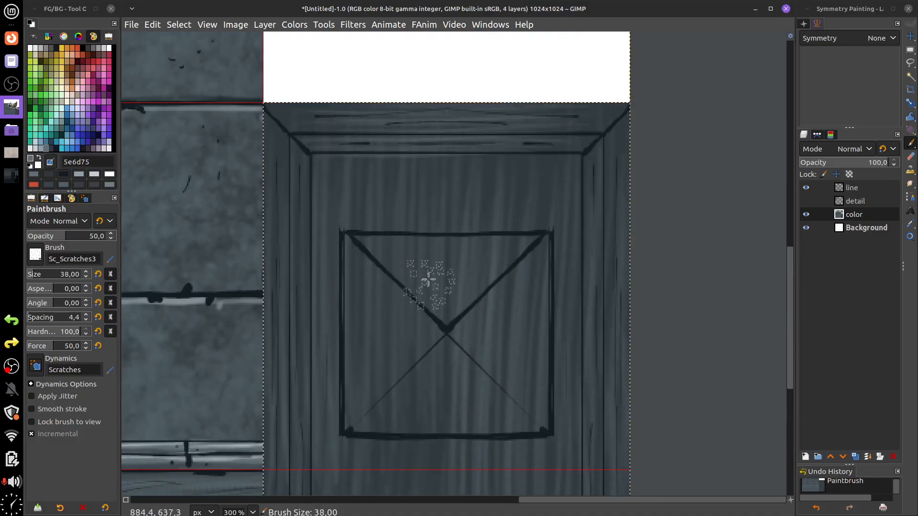
- Paint diagonal scratch texture inside the triangular facets of the upper panel
{"action": "mouse_move", "coordinate": [431, 280]}
{"action": "left_mouse_down"}
{"action": "mouse_move", "coordinate": [409, 255]}
{"action": "mouse_move", "coordinate": [446, 300]}
{"action": "left_mouse_up"}
{"action": "mouse_move", "coordinate": [380, 287]}
{"action": "left_mouse_down"}
{"action": "mouse_move", "coordinate": [371, 394]}
{"action": "mouse_move", "coordinate": [488, 320]}
{"action": "mouse_move", "coordinate": [502, 365]}
{"action": "mouse_move", "coordinate": [564, 215]}
{"action": "left_mouse_up"}
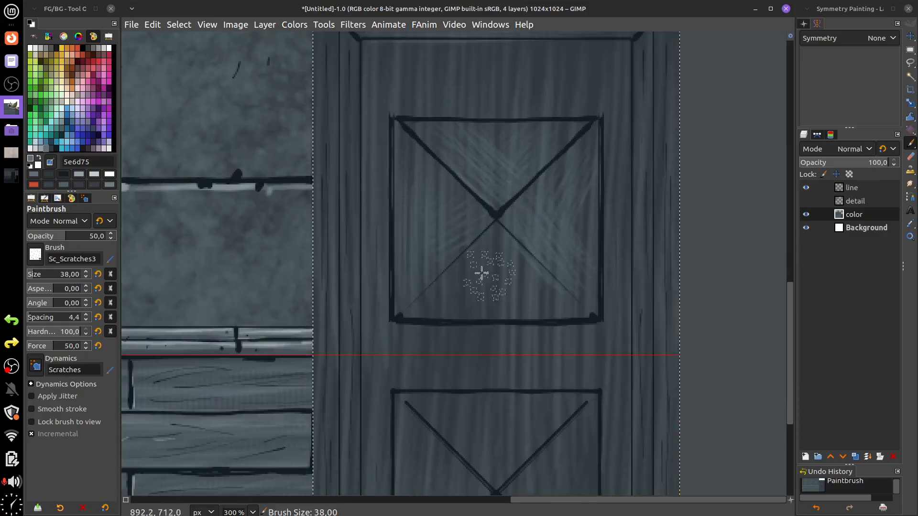
{"action": "left_click_drag", "start_coordinate": [482, 273], "coordinate": [508, 280]}
- Paint diagonal scratch texture in the lower panel's facets and add strokes to the wood beneath it
{"action": "left_click_drag", "start_coordinate": [527, 367], "coordinate": [516, 235]}
{"action": "mouse_move", "coordinate": [447, 284]}
{"action": "left_mouse_down"}
{"action": "mouse_move", "coordinate": [494, 320]}
{"action": "mouse_move", "coordinate": [512, 274]}
{"action": "left_mouse_up"}
{"action": "mouse_move", "coordinate": [415, 351]}
{"action": "left_mouse_down"}
{"action": "mouse_move", "coordinate": [411, 383]}
{"action": "mouse_move", "coordinate": [414, 327]}
{"action": "mouse_move", "coordinate": [455, 421]}
{"action": "mouse_move", "coordinate": [526, 432]}
{"action": "mouse_move", "coordinate": [549, 321]}
{"action": "mouse_move", "coordinate": [578, 413]}
{"action": "left_mouse_up"}
{"action": "scroll", "coordinate": [578, 412], "scroll_direction": "down", "scroll_amount": 5}
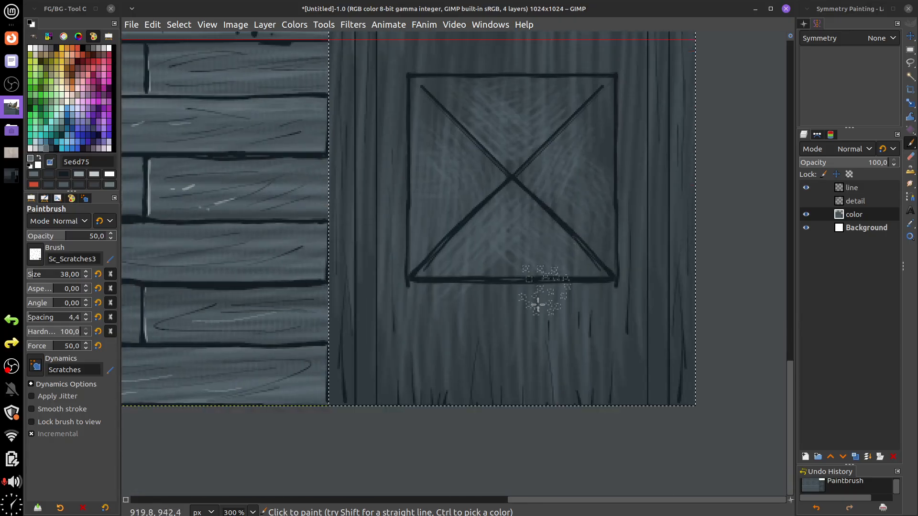
{"action": "mouse_move", "coordinate": [537, 303]}
{"action": "left_mouse_down"}
{"action": "mouse_move", "coordinate": [400, 409]}
{"action": "mouse_move", "coordinate": [372, 326]}
{"action": "left_mouse_up"}
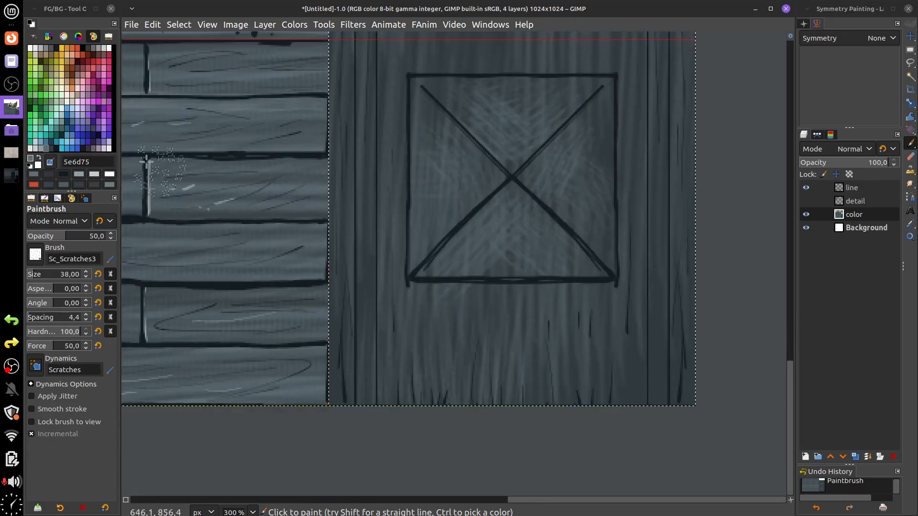
- Pick the dark color 141c20 and darken parts of both panels' facets with scratch strokes
{"action": "left_click", "coordinate": [62, 149]}
{"action": "mouse_move", "coordinate": [474, 255]}
{"action": "left_mouse_down"}
{"action": "mouse_move", "coordinate": [517, 244]}
{"action": "mouse_move", "coordinate": [586, 252]}
{"action": "mouse_move", "coordinate": [627, 429]}
{"action": "mouse_move", "coordinate": [552, 293]}
{"action": "mouse_move", "coordinate": [455, 406]}
{"action": "mouse_move", "coordinate": [383, 350]}
{"action": "mouse_move", "coordinate": [491, 229]}
{"action": "mouse_move", "coordinate": [470, 254]}
{"action": "mouse_move", "coordinate": [531, 213]}
{"action": "mouse_move", "coordinate": [472, 254]}
{"action": "mouse_move", "coordinate": [573, 225]}
{"action": "left_mouse_up"}
{"action": "scroll", "coordinate": [560, 287], "scroll_direction": "up", "scroll_amount": 5}
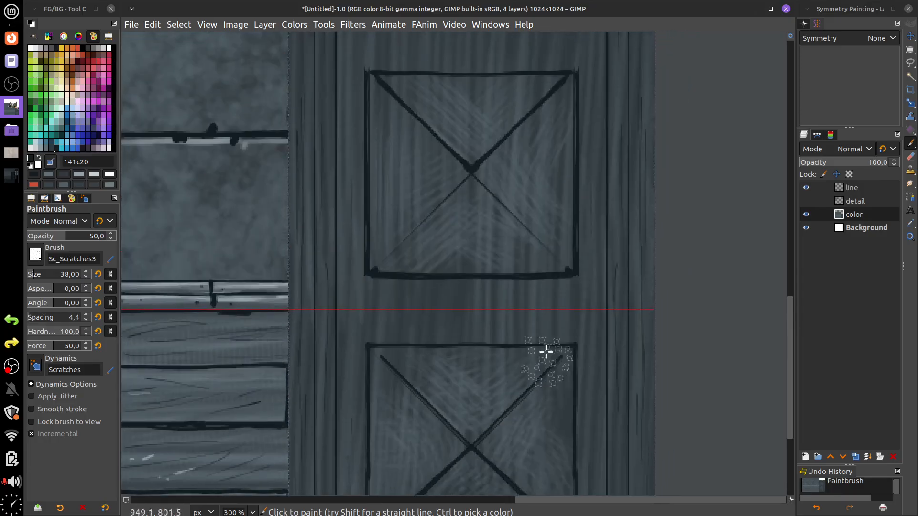
{"action": "scroll", "coordinate": [507, 334], "scroll_direction": "up", "scroll_amount": 2}
- Add a new layer named Shade directly above the color layer
{"action": "left_click", "coordinate": [855, 294]}
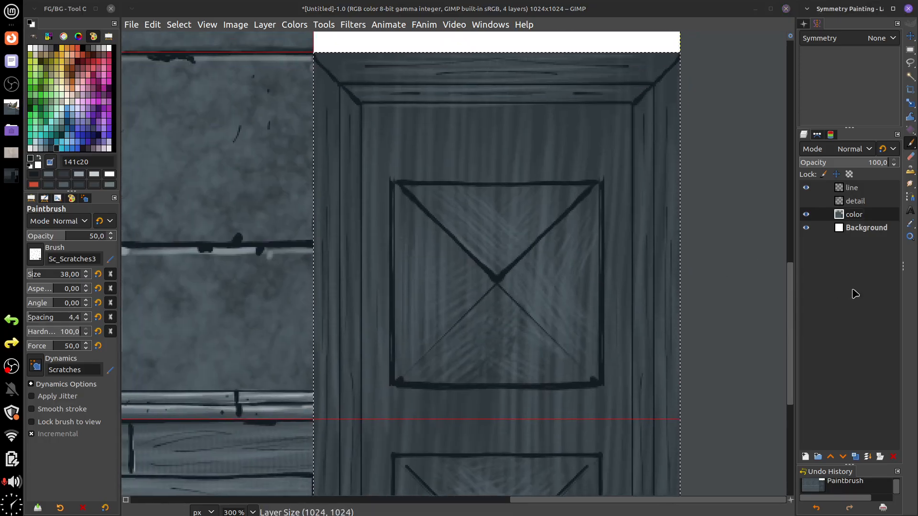
{"action": "left_click", "coordinate": [855, 202]}
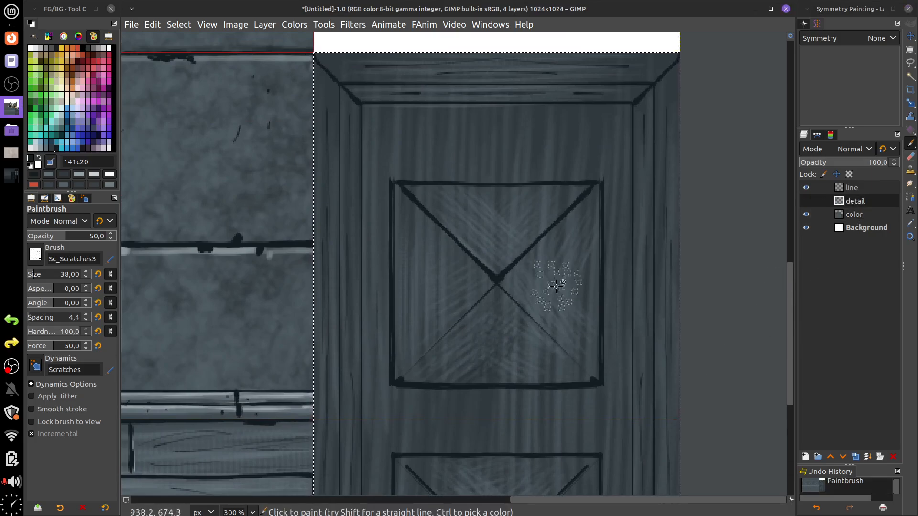
{"action": "left_click", "coordinate": [855, 215]}
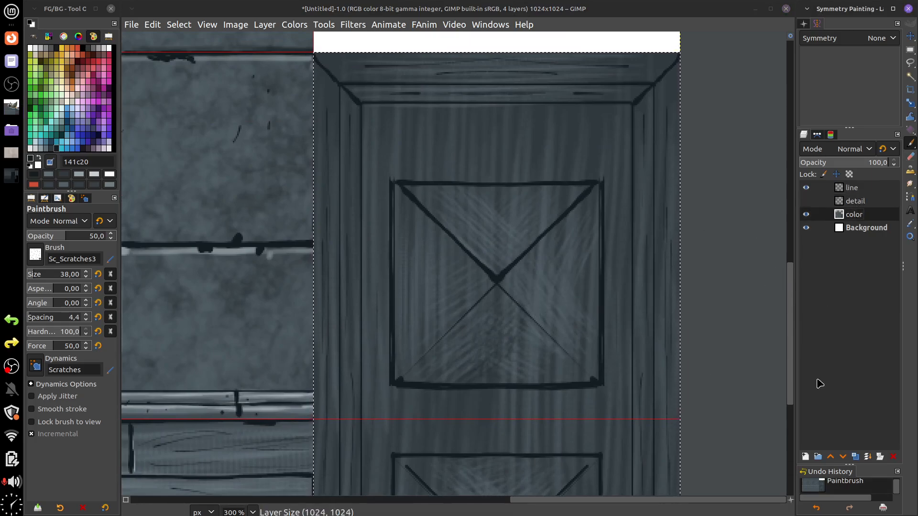
{"action": "left_click", "coordinate": [805, 457]}
{"action": "left_click", "coordinate": [894, 501]}
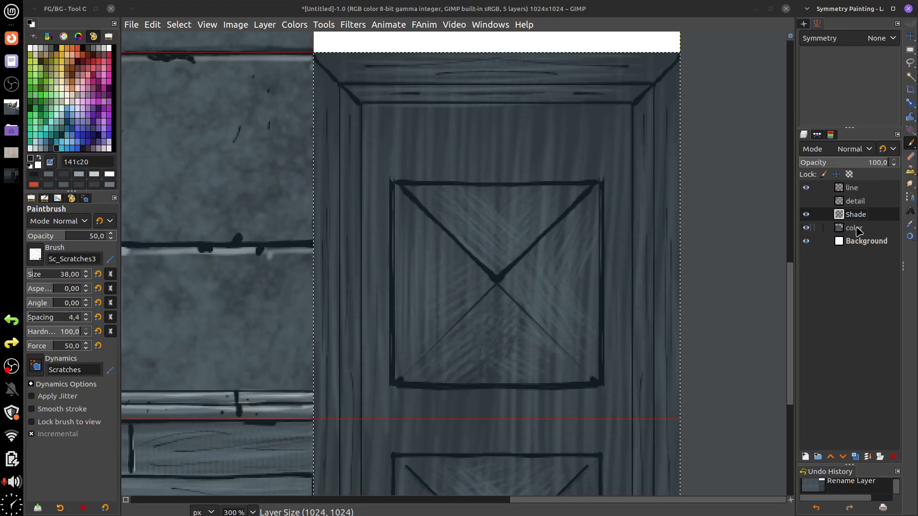
- Load the 000DefaultUdan brush preset and paint a dark 141c20 shadow along the inner board of the top frame
{"action": "left_click", "coordinate": [62, 506]}
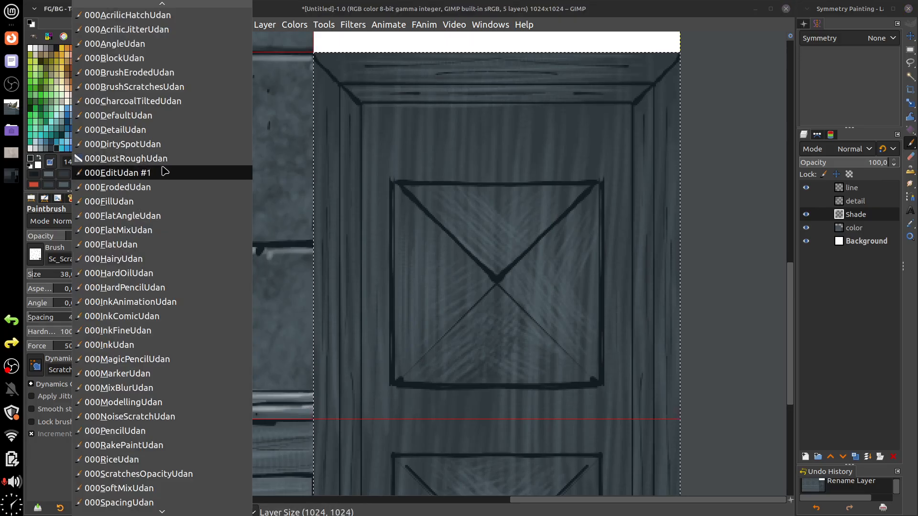
{"action": "left_click", "coordinate": [160, 115]}
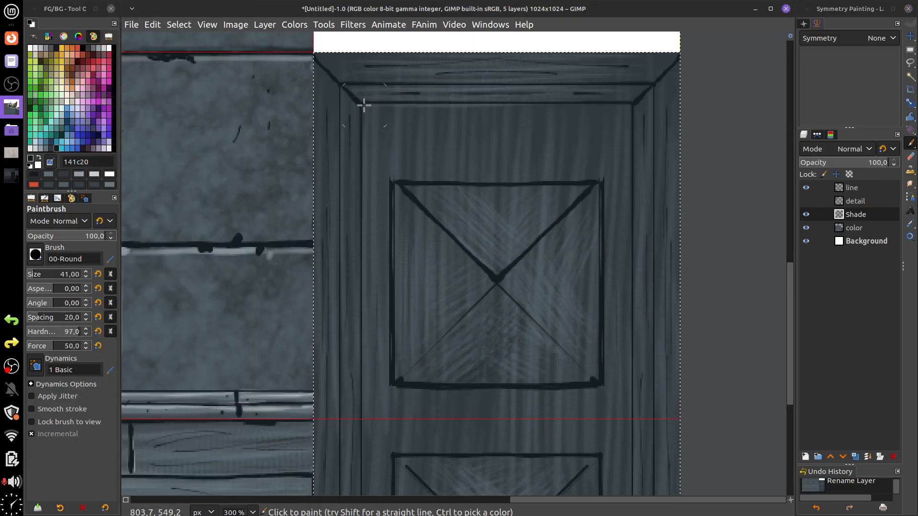
{"action": "key", "text": "bracketleft"}
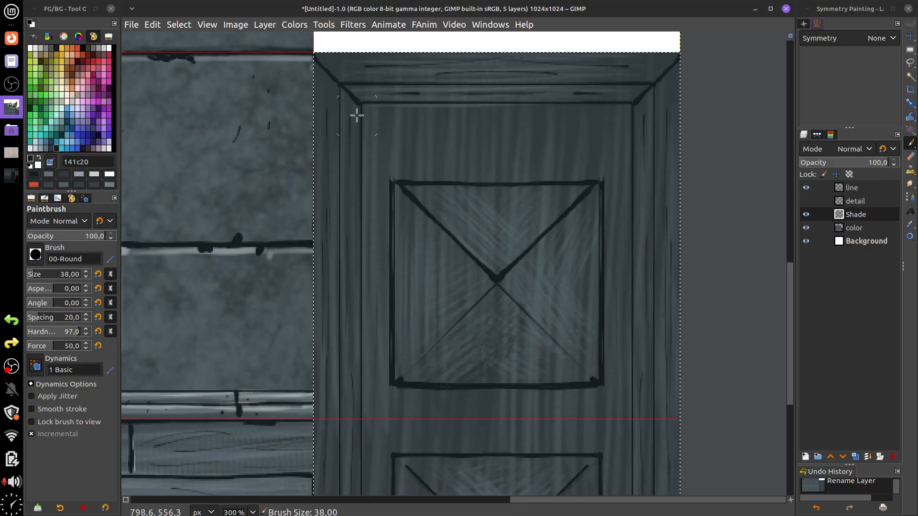
{"action": "mouse_move", "coordinate": [359, 95]}
{"action": "left_mouse_down"}
{"action": "mouse_move", "coordinate": [584, 96]}
{"action": "mouse_move", "coordinate": [556, 89]}
{"action": "left_mouse_up"}
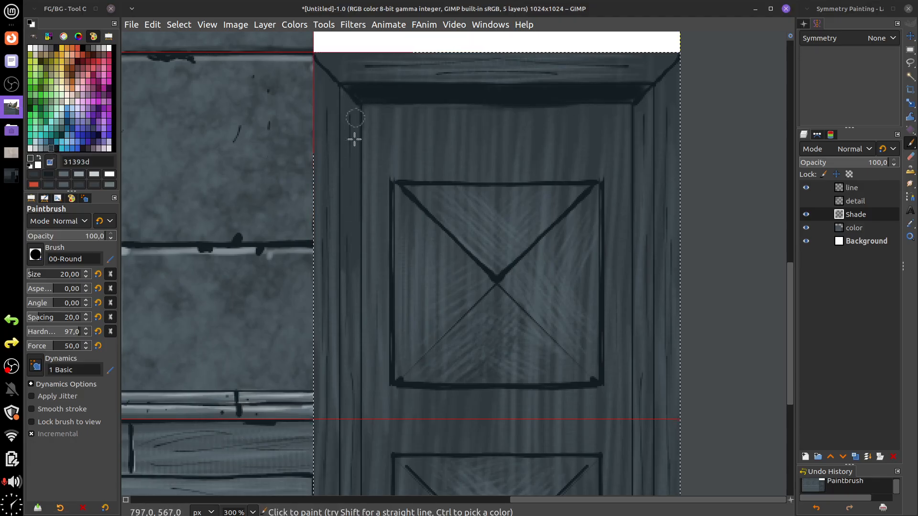
- Shade the inner strip of the door's left frame with color 31393d at brush size 20
{"action": "left_click_drag", "start_coordinate": [354, 139], "coordinate": [353, 160]}
{"action": "mouse_move", "coordinate": [353, 331]}
{"action": "left_mouse_down"}
{"action": "mouse_move", "coordinate": [348, 375]}
{"action": "mouse_move", "coordinate": [356, 218]}
{"action": "left_mouse_up"}
{"action": "left_click_drag", "start_coordinate": [354, 220], "coordinate": [355, 419]}
{"action": "scroll", "coordinate": [356, 412], "scroll_direction": "down", "scroll_amount": 3}
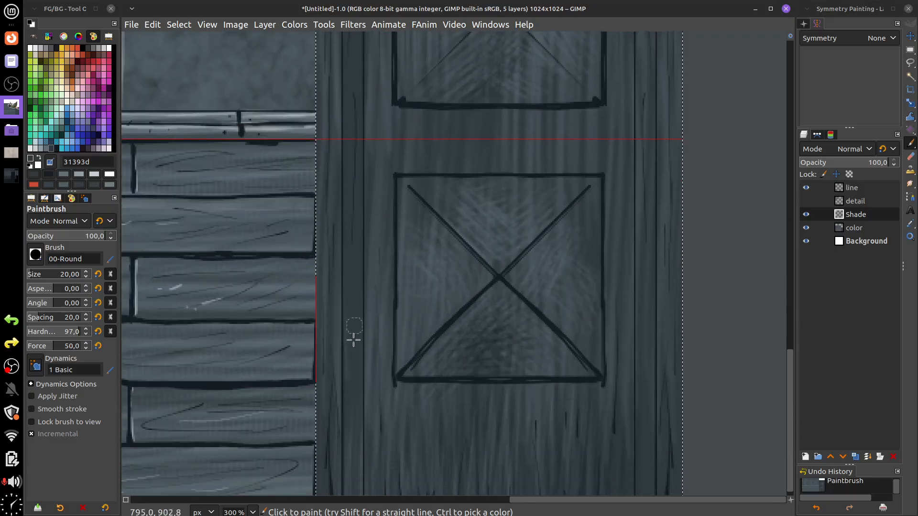
- Shade the lower panel's side facets with 31393d and cover its bottom facet with 141c20
{"action": "mouse_move", "coordinate": [445, 365]}
{"action": "left_mouse_down"}
{"action": "mouse_move", "coordinate": [439, 353]}
{"action": "mouse_move", "coordinate": [529, 324]}
{"action": "mouse_move", "coordinate": [543, 352]}
{"action": "left_mouse_up"}
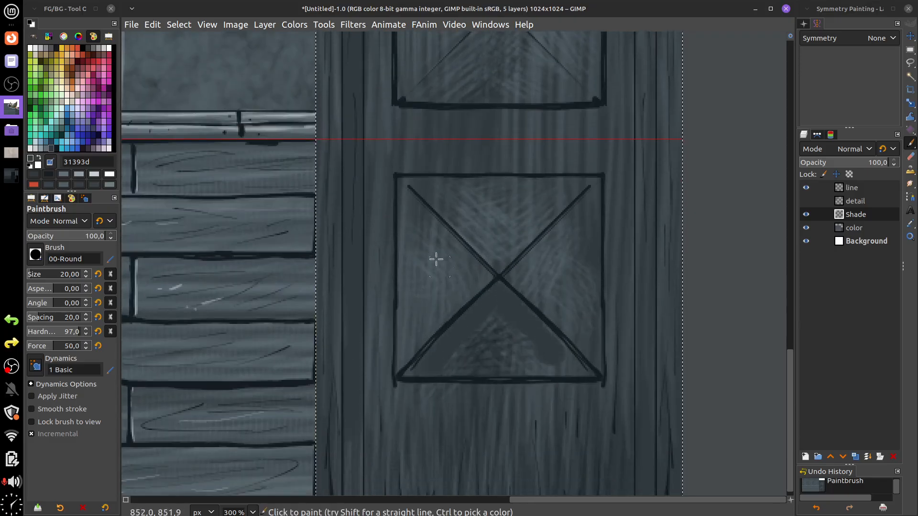
{"action": "left_click_drag", "start_coordinate": [475, 271], "coordinate": [419, 221]}
{"action": "mouse_move", "coordinate": [503, 291]}
{"action": "left_mouse_down"}
{"action": "mouse_move", "coordinate": [535, 256]}
{"action": "mouse_move", "coordinate": [455, 273]}
{"action": "mouse_move", "coordinate": [426, 242]}
{"action": "mouse_move", "coordinate": [419, 246]}
{"action": "left_mouse_up"}
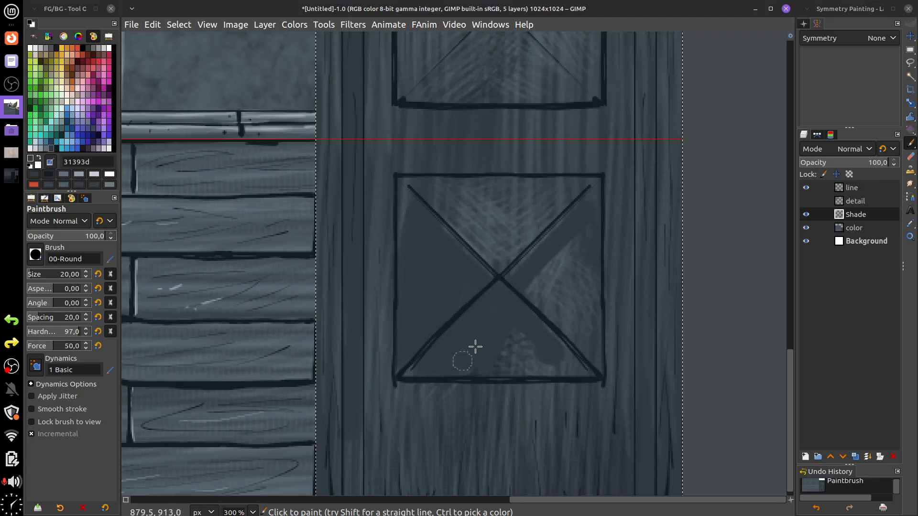
{"action": "mouse_move", "coordinate": [475, 347]}
{"action": "left_mouse_down"}
{"action": "mouse_move", "coordinate": [593, 207]}
{"action": "mouse_move", "coordinate": [504, 329]}
{"action": "left_mouse_up"}
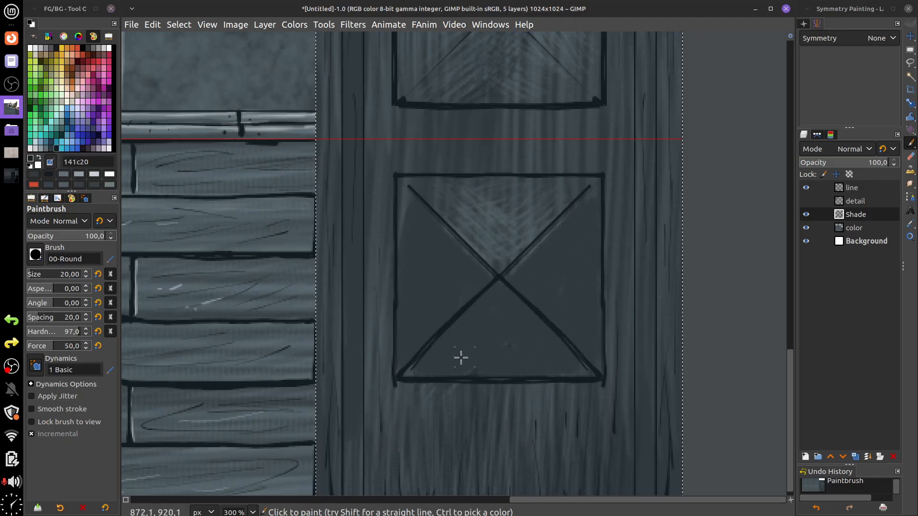
{"action": "mouse_move", "coordinate": [436, 364]}
{"action": "left_mouse_down"}
{"action": "mouse_move", "coordinate": [519, 308]}
{"action": "mouse_move", "coordinate": [578, 359]}
{"action": "mouse_move", "coordinate": [482, 322]}
{"action": "mouse_move", "coordinate": [424, 363]}
{"action": "mouse_move", "coordinate": [556, 378]}
{"action": "left_mouse_up"}
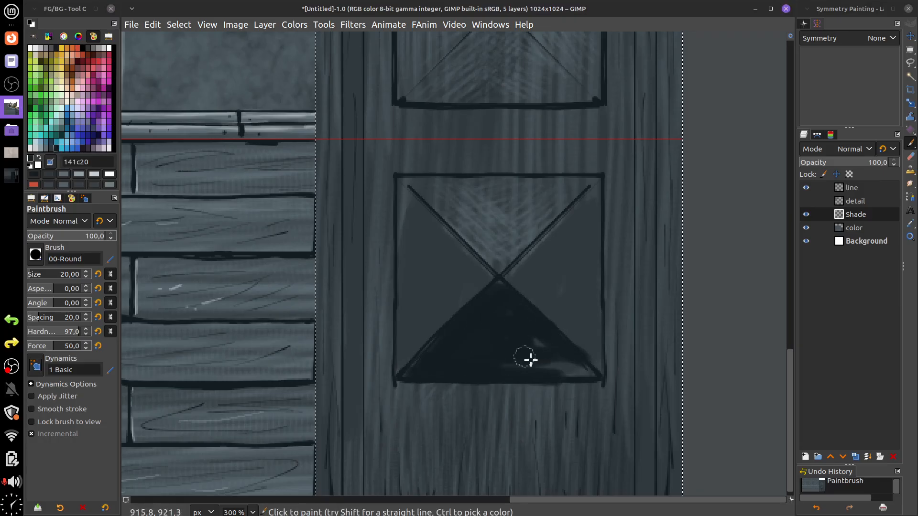
{"action": "mouse_move", "coordinate": [416, 379]}
{"action": "left_mouse_down"}
{"action": "mouse_move", "coordinate": [558, 386]}
{"action": "mouse_move", "coordinate": [524, 386]}
{"action": "left_mouse_up"}
- Try a short dark stroke on the left frame near the door's base and undo it
{"action": "scroll", "coordinate": [515, 385], "scroll_direction": "down", "scroll_amount": 5}
{"action": "mouse_move", "coordinate": [397, 282]}
{"action": "left_mouse_down"}
{"action": "mouse_move", "coordinate": [379, 385]}
{"action": "mouse_move", "coordinate": [396, 369]}
{"action": "mouse_move", "coordinate": [398, 271]}
{"action": "mouse_move", "coordinate": [385, 356]}
{"action": "mouse_move", "coordinate": [395, 290]}
{"action": "left_mouse_up"}
{"action": "key", "text": "ctrl+z"}
{"action": "key", "text": "ctrl+z"}
{"action": "key", "text": "ctrl+z"}
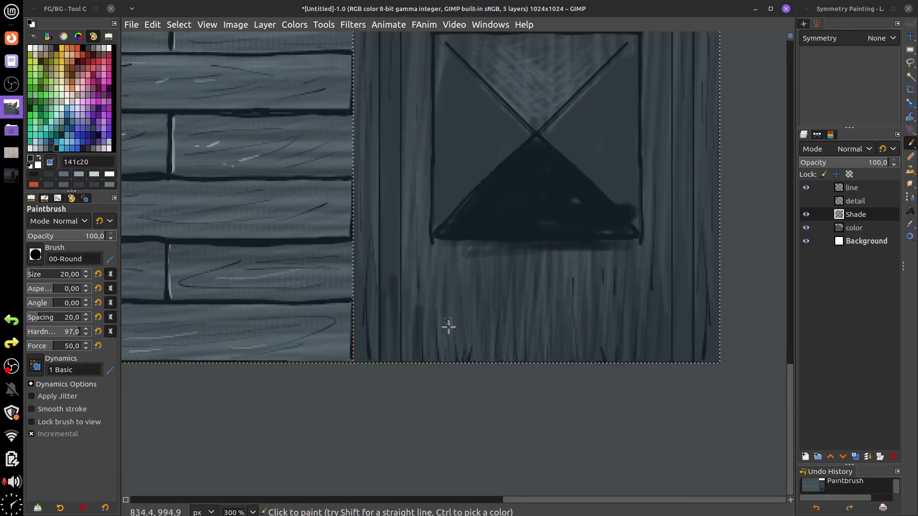
- Fill the upper panel's bottom triangular facet with the dark color 141c20
{"action": "scroll", "coordinate": [560, 323], "scroll_direction": "up", "scroll_amount": 5}
{"action": "scroll", "coordinate": [620, 392], "scroll_direction": "right", "scroll_amount": 1}
{"action": "scroll", "coordinate": [497, 257], "scroll_direction": "up", "scroll_amount": 3}
{"action": "scroll", "coordinate": [498, 257], "scroll_direction": "right", "scroll_amount": 1}
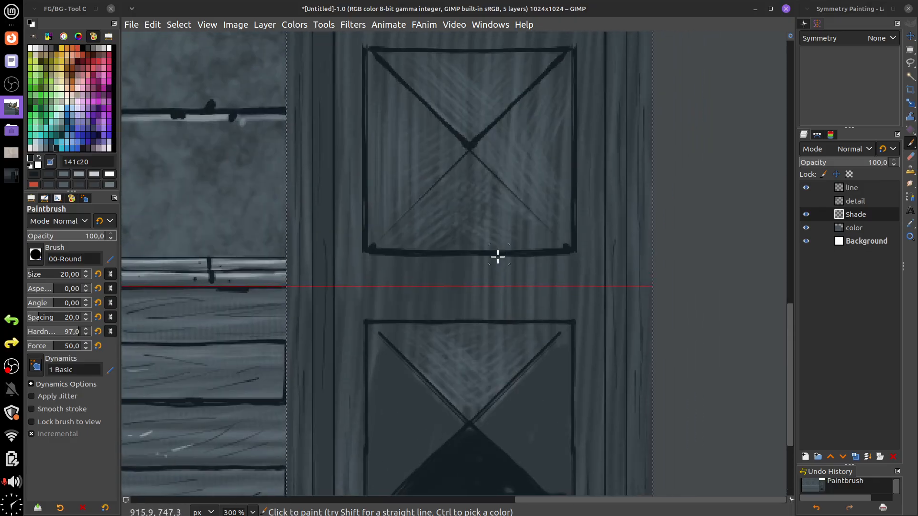
{"action": "left_click_drag", "start_coordinate": [410, 234], "coordinate": [465, 171]}
{"action": "mouse_move", "coordinate": [471, 162]}
{"action": "left_mouse_down"}
{"action": "mouse_move", "coordinate": [487, 180]}
{"action": "mouse_move", "coordinate": [556, 236]}
{"action": "mouse_move", "coordinate": [500, 186]}
{"action": "mouse_move", "coordinate": [419, 217]}
{"action": "mouse_move", "coordinate": [389, 242]}
{"action": "mouse_move", "coordinate": [417, 238]}
{"action": "mouse_move", "coordinate": [427, 251]}
{"action": "mouse_move", "coordinate": [518, 230]}
{"action": "mouse_move", "coordinate": [524, 240]}
{"action": "mouse_move", "coordinate": [517, 217]}
{"action": "mouse_move", "coordinate": [470, 182]}
{"action": "mouse_move", "coordinate": [464, 165]}
{"action": "mouse_move", "coordinate": [487, 194]}
{"action": "left_mouse_up"}
{"action": "left_click", "coordinate": [52, 149]}
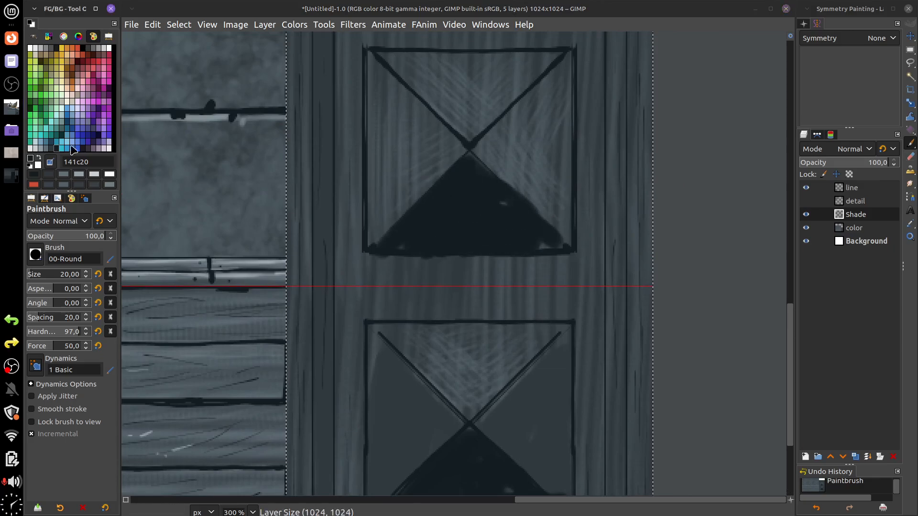
- Cover both side facets of the door's upper panel with color 31393d at brush size 20
{"action": "mouse_move", "coordinate": [385, 114]}
{"action": "left_mouse_down"}
{"action": "mouse_move", "coordinate": [380, 151]}
{"action": "mouse_move", "coordinate": [408, 184]}
{"action": "mouse_move", "coordinate": [446, 164]}
{"action": "mouse_move", "coordinate": [397, 121]}
{"action": "mouse_move", "coordinate": [400, 149]}
{"action": "mouse_move", "coordinate": [382, 78]}
{"action": "mouse_move", "coordinate": [413, 114]}
{"action": "mouse_move", "coordinate": [410, 138]}
{"action": "mouse_move", "coordinate": [444, 140]}
{"action": "mouse_move", "coordinate": [385, 206]}
{"action": "left_mouse_up"}
{"action": "mouse_move", "coordinate": [493, 149]}
{"action": "left_mouse_down"}
{"action": "mouse_move", "coordinate": [550, 90]}
{"action": "mouse_move", "coordinate": [526, 187]}
{"action": "mouse_move", "coordinate": [547, 211]}
{"action": "mouse_move", "coordinate": [544, 191]}
{"action": "mouse_move", "coordinate": [567, 228]}
{"action": "left_mouse_up"}
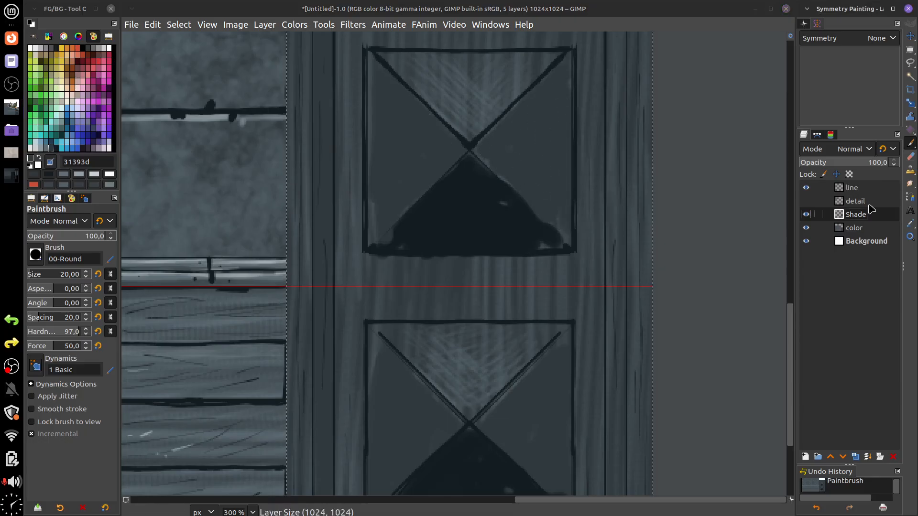
- Set the Shade layer's blend mode to Multiply and its opacity to 42.5
{"action": "left_click", "coordinate": [869, 152]}
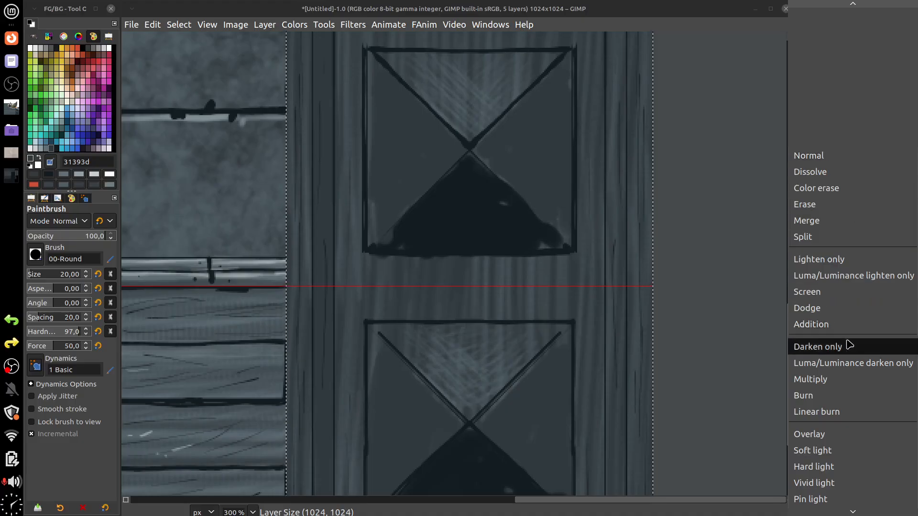
{"action": "left_click", "coordinate": [842, 386]}
{"action": "left_click_drag", "start_coordinate": [861, 159], "coordinate": [837, 174]}
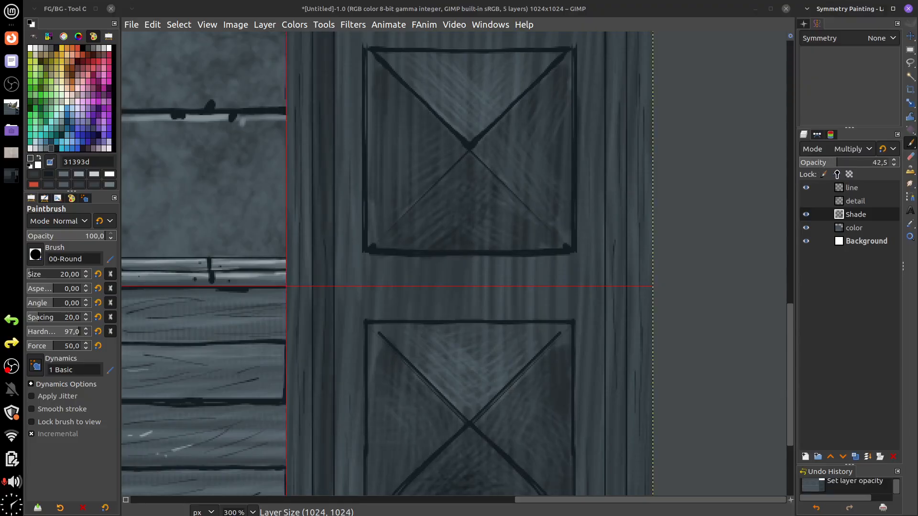
{"action": "left_click_drag", "start_coordinate": [684, 285], "coordinate": [721, 263]}
{"action": "scroll", "coordinate": [713, 266], "scroll_direction": "down", "scroll_amount": 1}
{"action": "scroll", "coordinate": [712, 266], "scroll_direction": "down", "scroll_amount": 2}
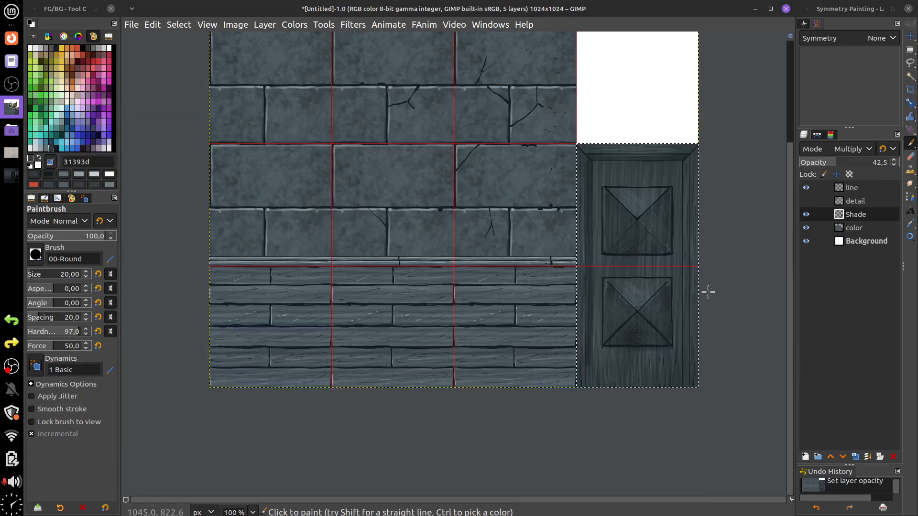
- Shade the inner strip of the door's right frame along its full height and touch up the lower left strip with 31393d
{"action": "left_click_drag", "start_coordinate": [671, 315], "coordinate": [621, 305]}
{"action": "scroll", "coordinate": [618, 303], "scroll_direction": "up", "scroll_amount": 3}
{"action": "left_click_drag", "start_coordinate": [585, 269], "coordinate": [615, 389]}
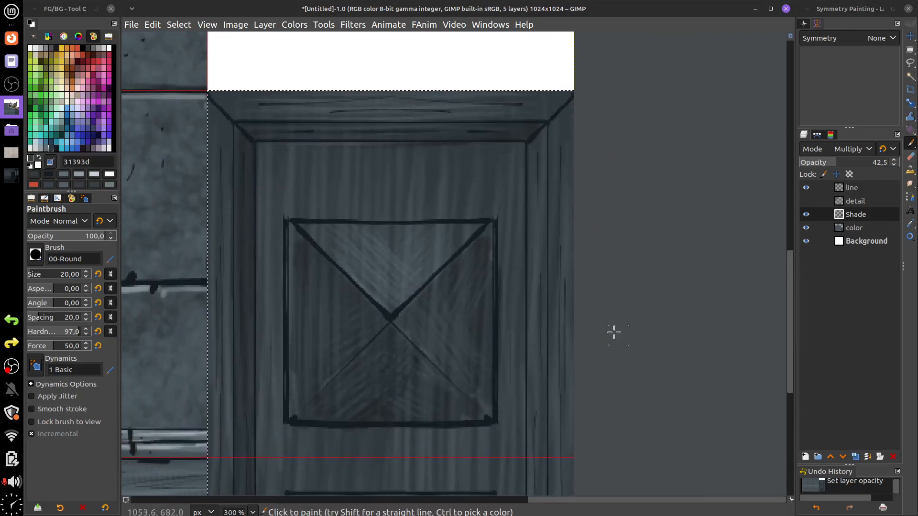
{"action": "left_click", "coordinate": [56, 149]}
{"action": "left_click", "coordinate": [52, 149]}
{"action": "mouse_move", "coordinate": [538, 153]}
{"action": "left_mouse_down"}
{"action": "mouse_move", "coordinate": [530, 288]}
{"action": "mouse_move", "coordinate": [537, 203]}
{"action": "mouse_move", "coordinate": [533, 437]}
{"action": "left_mouse_up"}
{"action": "scroll", "coordinate": [533, 437], "scroll_direction": "down", "scroll_amount": 4}
{"action": "left_click_drag", "start_coordinate": [538, 196], "coordinate": [539, 437]}
{"action": "scroll", "coordinate": [540, 293], "scroll_direction": "down", "scroll_amount": 4}
{"action": "mouse_move", "coordinate": [540, 220]}
{"action": "left_mouse_down"}
{"action": "mouse_move", "coordinate": [537, 422]}
{"action": "mouse_move", "coordinate": [545, 440]}
{"action": "mouse_move", "coordinate": [542, 347]}
{"action": "left_mouse_up"}
{"action": "left_click_drag", "start_coordinate": [252, 426], "coordinate": [250, 330]}
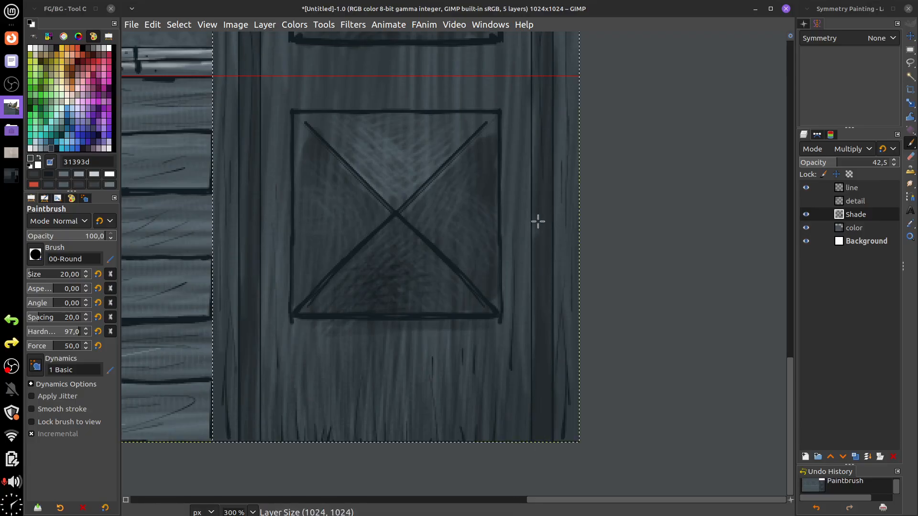
- Set the Shade layer's opacity to 51.6 and lighten the lower panel's side facets with colors 5e6d75 and 909fa6
{"action": "left_click", "coordinate": [824, 162]}
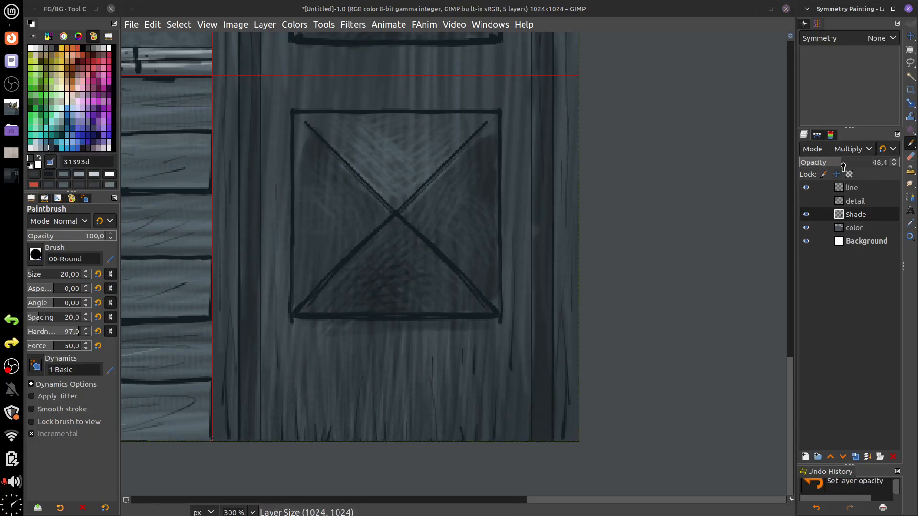
{"action": "left_click_drag", "start_coordinate": [825, 164], "coordinate": [846, 163]}
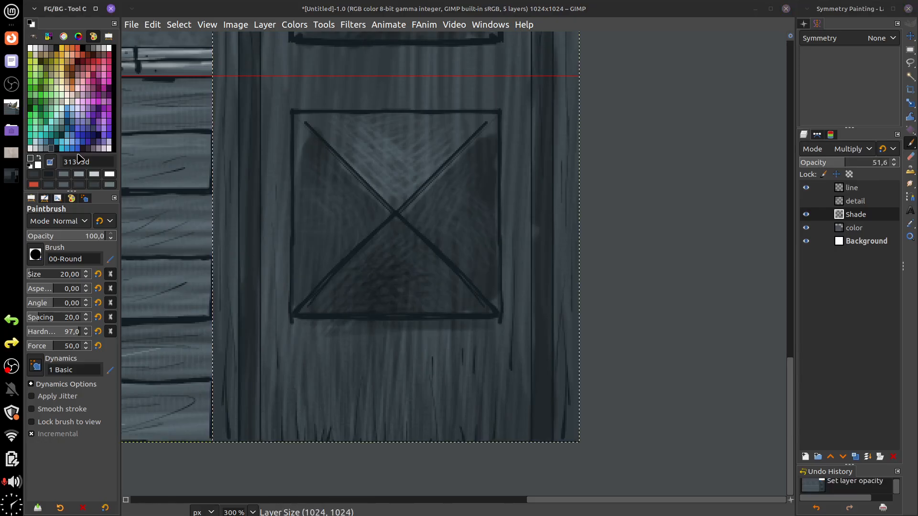
{"action": "left_click", "coordinate": [50, 149]}
{"action": "mouse_move", "coordinate": [484, 152]}
{"action": "left_mouse_down"}
{"action": "mouse_move", "coordinate": [490, 142]}
{"action": "mouse_move", "coordinate": [486, 151]}
{"action": "left_mouse_up"}
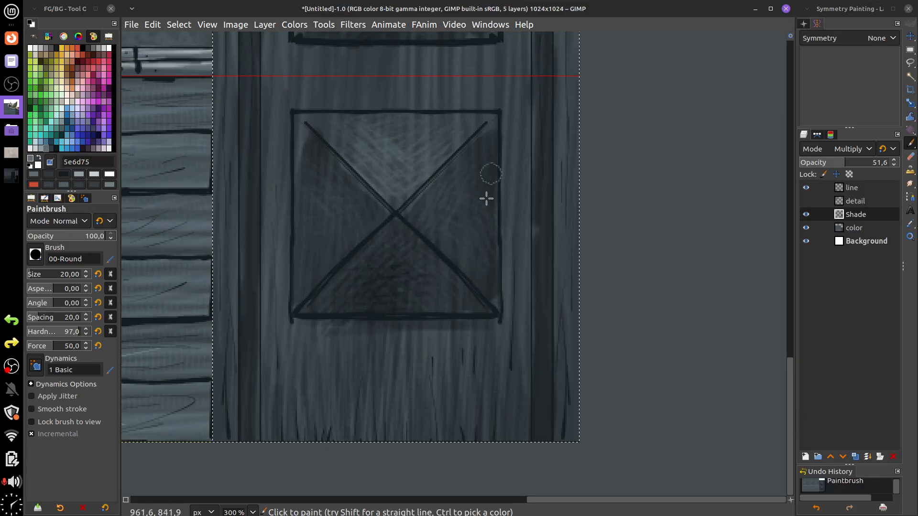
{"action": "left_click", "coordinate": [48, 149]}
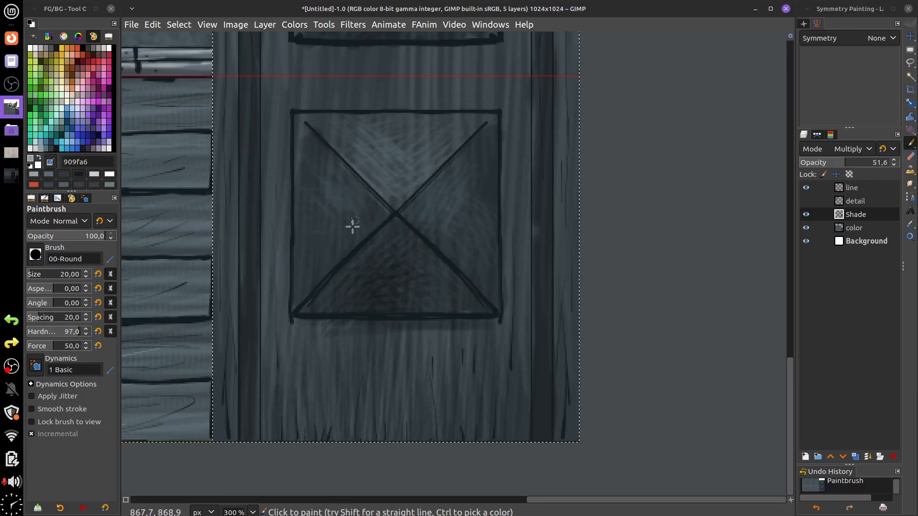
- Lighten the upper panel's side facets with colors 909fa6 and c8cfd2 on the Shade layer
{"action": "scroll", "coordinate": [460, 143], "scroll_direction": "up", "scroll_amount": 5}
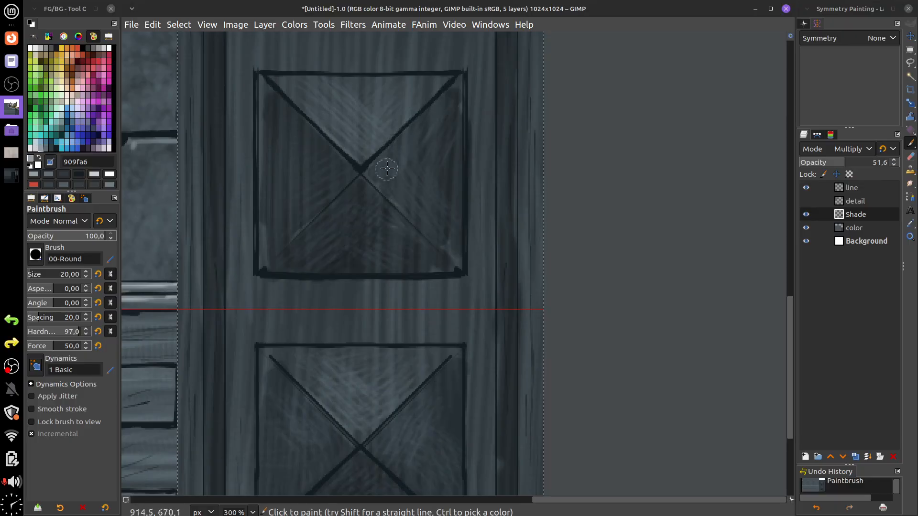
{"action": "left_click", "coordinate": [35, 149]}
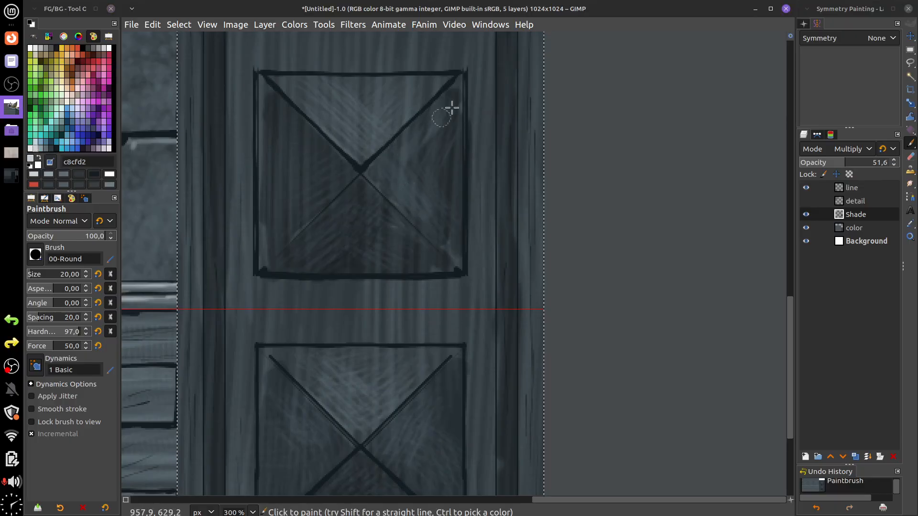
{"action": "mouse_move", "coordinate": [426, 124]}
{"action": "left_mouse_down"}
{"action": "mouse_move", "coordinate": [426, 199]}
{"action": "mouse_move", "coordinate": [441, 142]}
{"action": "mouse_move", "coordinate": [426, 134]}
{"action": "mouse_move", "coordinate": [414, 174]}
{"action": "mouse_move", "coordinate": [447, 232]}
{"action": "mouse_move", "coordinate": [388, 170]}
{"action": "mouse_move", "coordinate": [276, 233]}
{"action": "mouse_move", "coordinate": [267, 102]}
{"action": "mouse_move", "coordinate": [293, 176]}
{"action": "mouse_move", "coordinate": [325, 149]}
{"action": "mouse_move", "coordinate": [310, 205]}
{"action": "mouse_move", "coordinate": [282, 246]}
{"action": "left_mouse_up"}
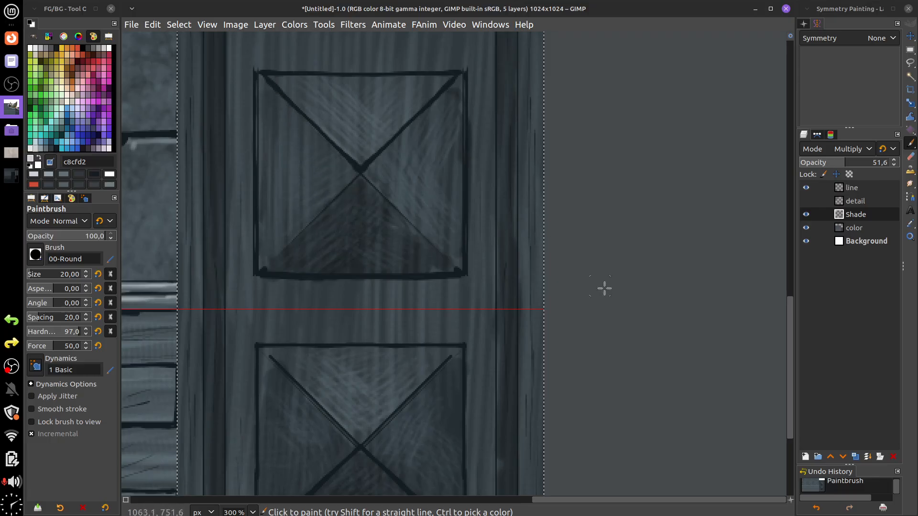
- Clear the selection around the door and make the detail layer visible
{"action": "left_click_drag", "start_coordinate": [607, 307], "coordinate": [640, 261]}
{"action": "key", "text": "1"}
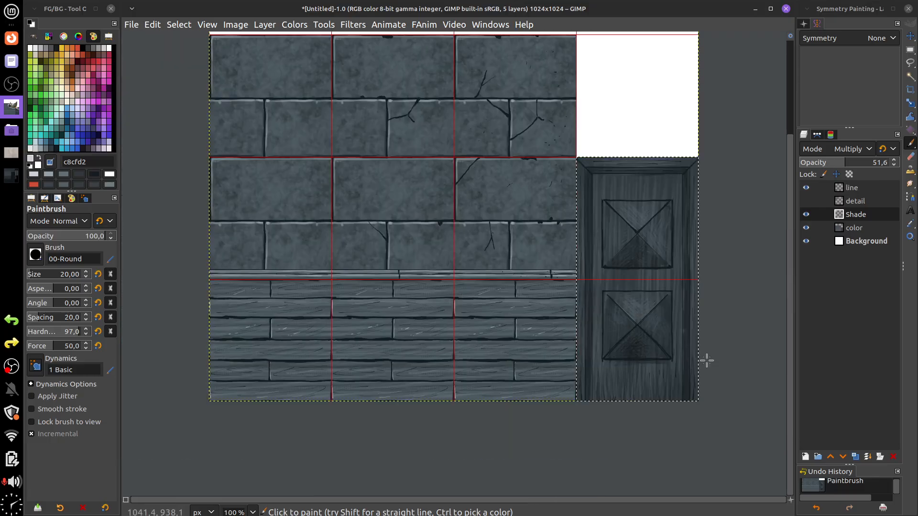
{"action": "left_click_drag", "start_coordinate": [742, 395], "coordinate": [624, 434]}
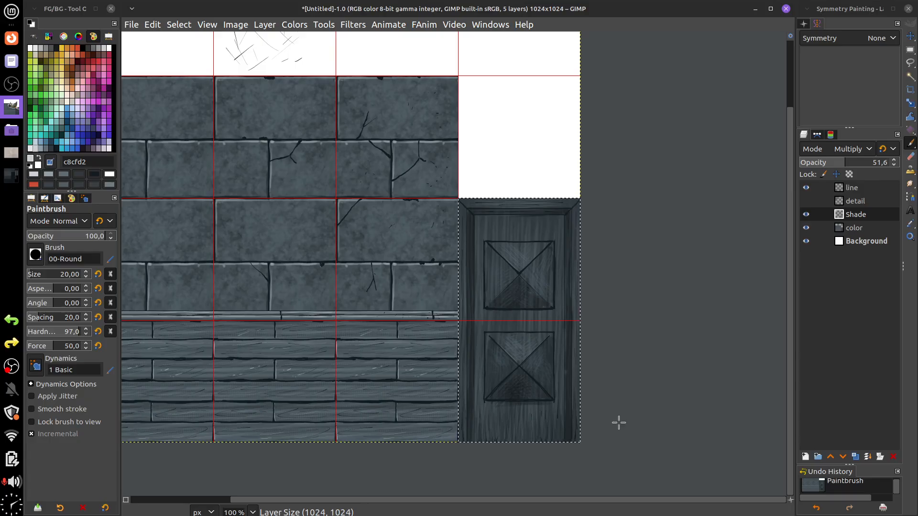
{"action": "key", "text": "ctrl+shift+a"}
{"action": "left_click_drag", "start_coordinate": [656, 231], "coordinate": [647, 373]}
{"action": "left_click", "coordinate": [807, 201]}
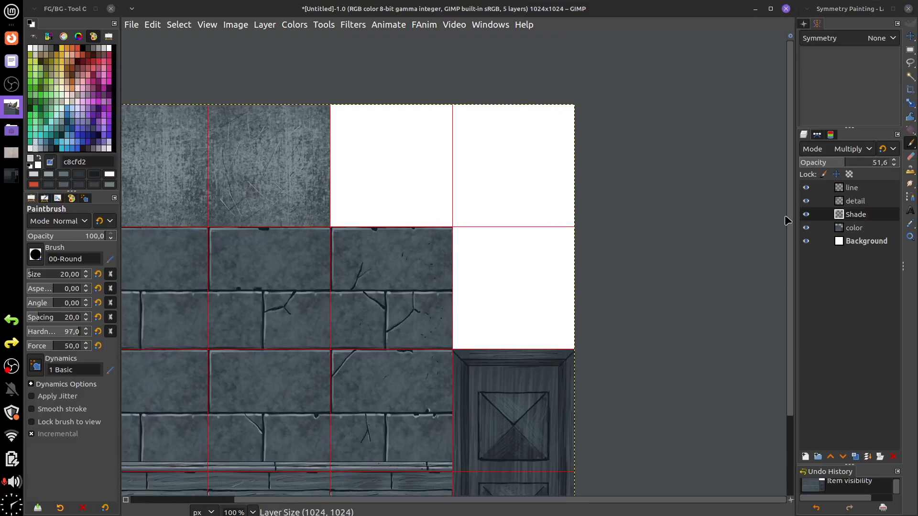
- Draw a rectangular selection roughly covering the blank white area above the door
{"action": "key", "text": "r"}
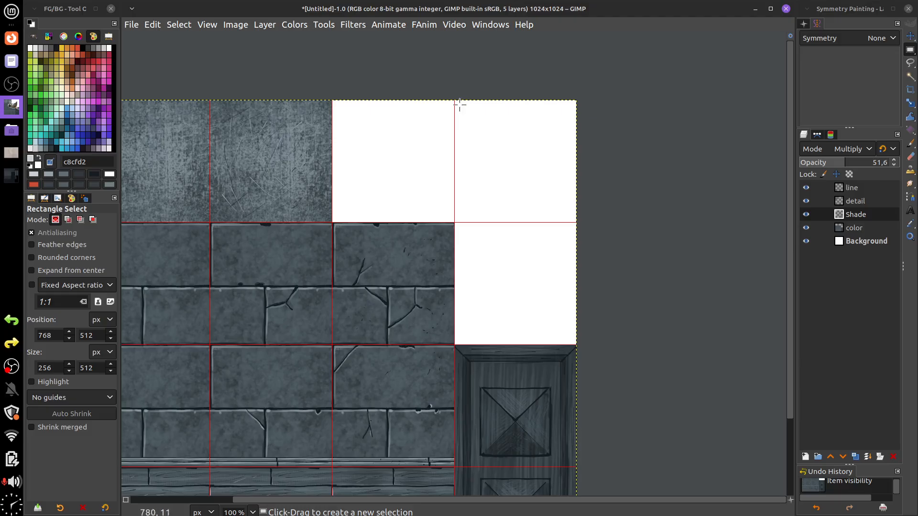
{"action": "left_click_drag", "start_coordinate": [457, 103], "coordinate": [575, 341]}
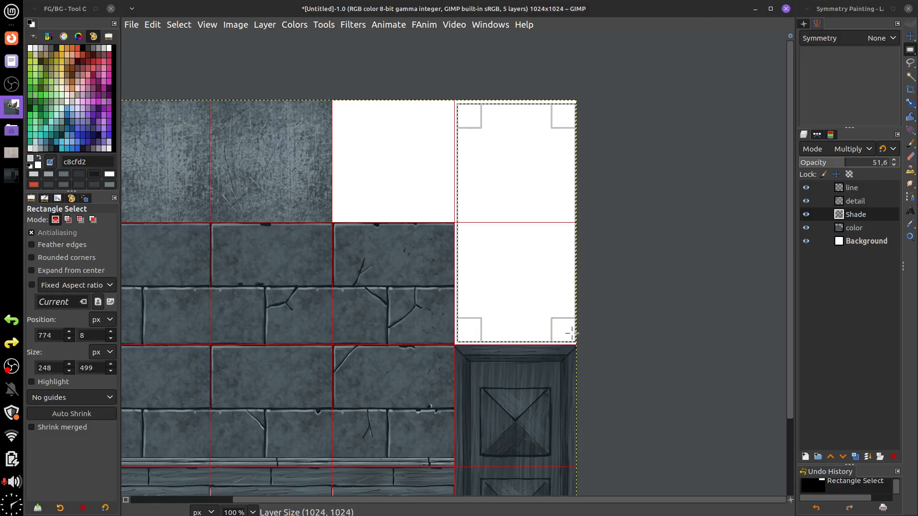
{"action": "left_click_drag", "start_coordinate": [467, 247], "coordinate": [466, 249]}
{"action": "left_click_drag", "start_coordinate": [511, 117], "coordinate": [512, 111]}
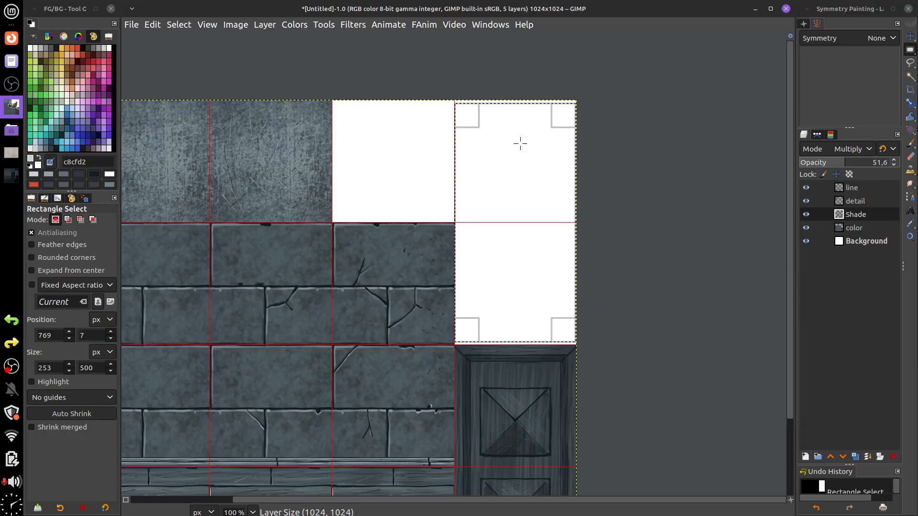
{"action": "left_click_drag", "start_coordinate": [456, 244], "coordinate": [437, 245]}
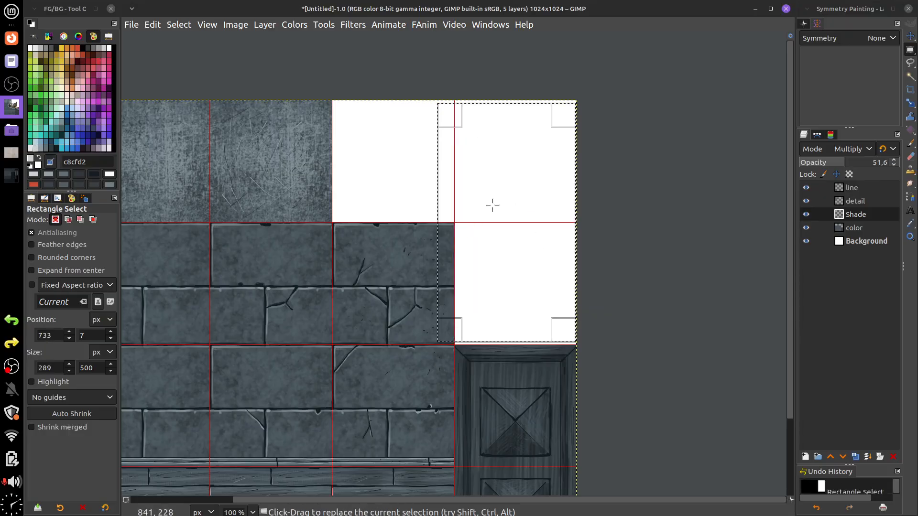
- Fit the selection to the two blank cells above the door, at position 768, 0 and size 256 × 512 px
{"action": "left_click", "coordinate": [153, 24]}
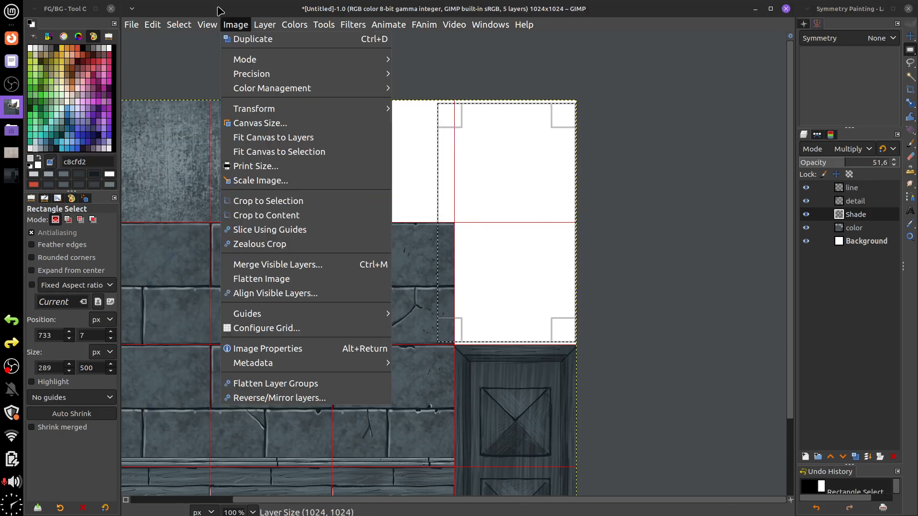
{"action": "mouse_move", "coordinate": [214, 24]}
{"action": "left_click", "coordinate": [285, 322]}
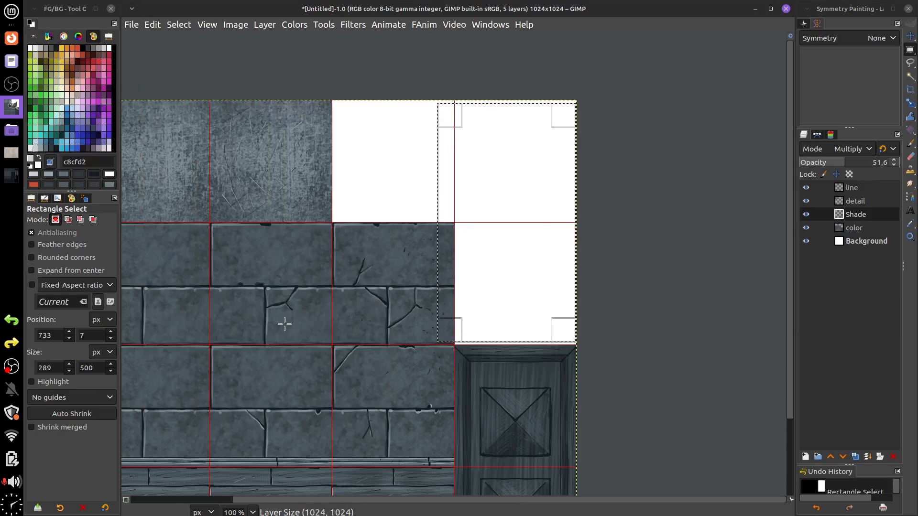
{"action": "left_click_drag", "start_coordinate": [453, 207], "coordinate": [471, 198]}
{"action": "mouse_move", "coordinate": [512, 114]}
{"action": "left_mouse_down"}
{"action": "mouse_move", "coordinate": [512, 127]}
{"action": "mouse_move", "coordinate": [520, 111]}
{"action": "left_mouse_up"}
{"action": "mouse_move", "coordinate": [563, 191]}
{"action": "left_mouse_down"}
{"action": "mouse_move", "coordinate": [547, 196]}
{"action": "mouse_move", "coordinate": [566, 199]}
{"action": "left_mouse_up"}
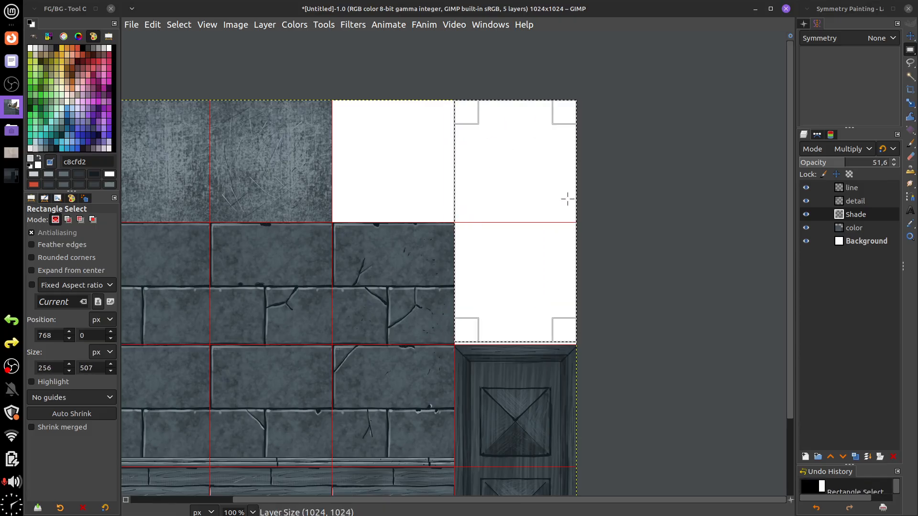
{"action": "left_click_drag", "start_coordinate": [525, 330], "coordinate": [524, 331]}
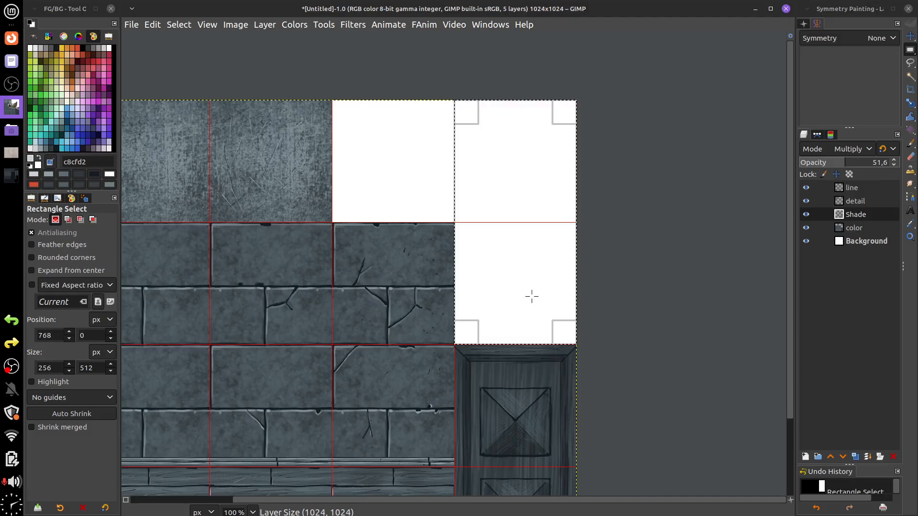
- Turn on tiling symmetry with a horizontal interval of 256 and a vertical interval of 0
{"action": "left_click", "coordinate": [881, 39]}
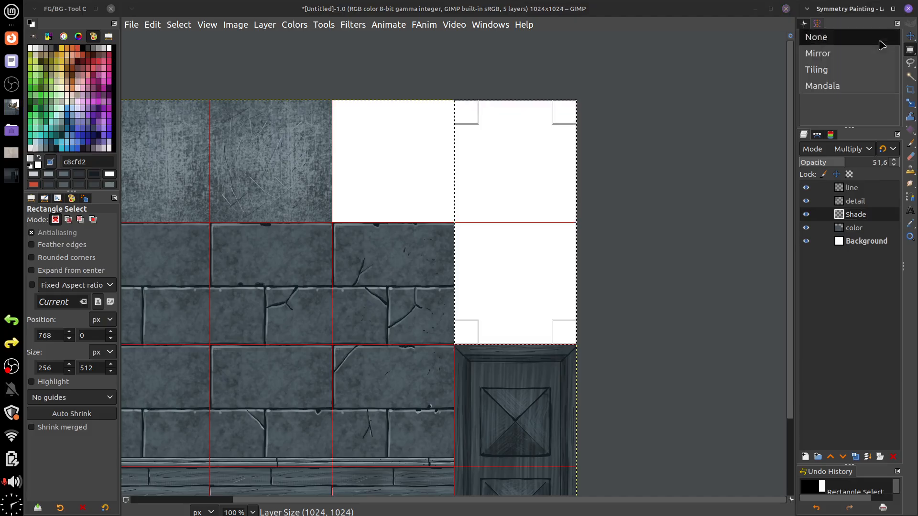
{"action": "left_click", "coordinate": [865, 76]}
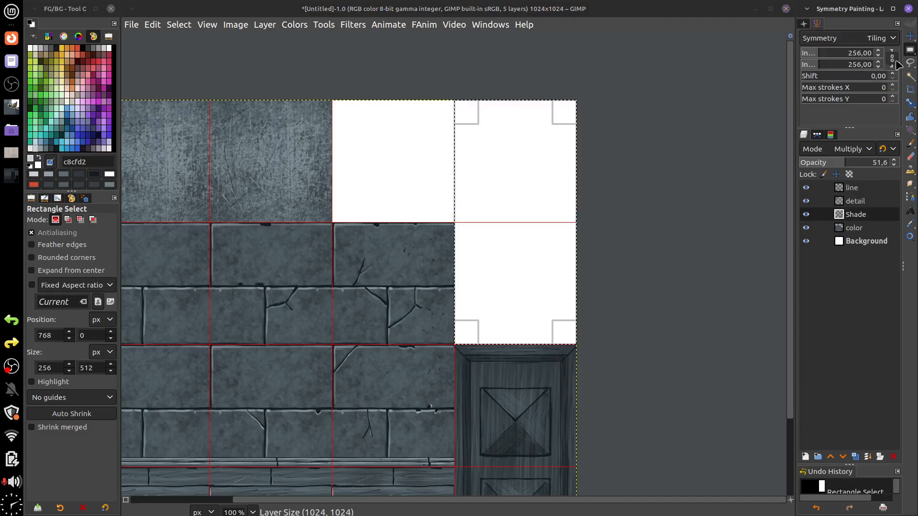
{"action": "left_click_drag", "start_coordinate": [821, 70], "coordinate": [785, 75]}
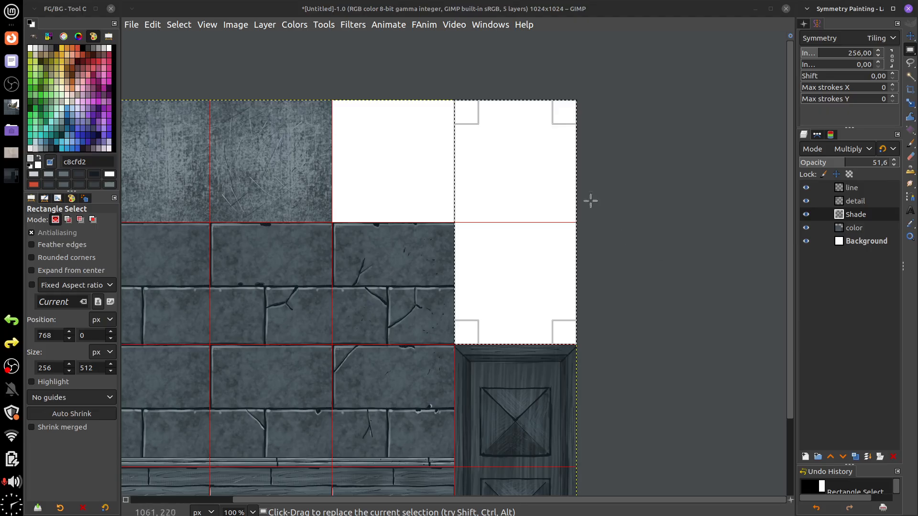
- Paint a wavy vertical test stroke with c8cfd2 in the blank area above the door and clear the selection
{"action": "left_click", "coordinate": [910, 143]}
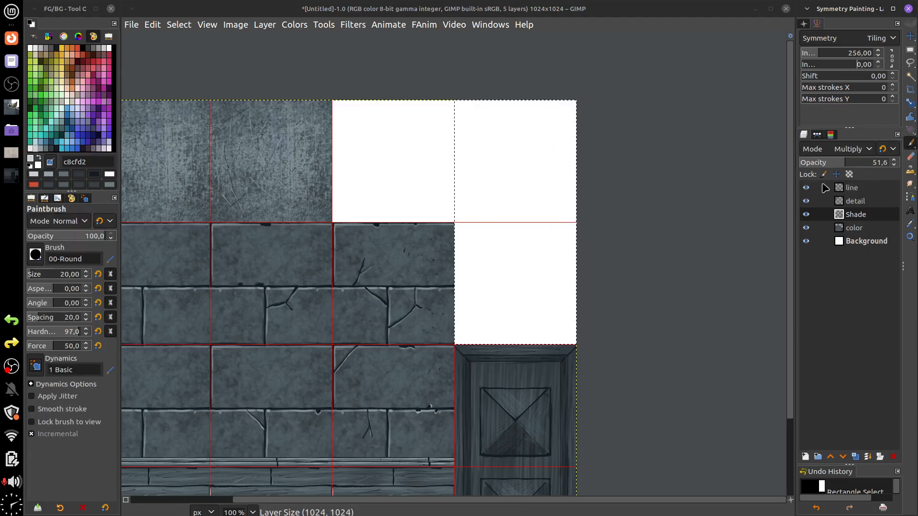
{"action": "mouse_move", "coordinate": [502, 181]}
{"action": "left_mouse_down"}
{"action": "mouse_move", "coordinate": [521, 233]}
{"action": "mouse_move", "coordinate": [530, 311]}
{"action": "left_mouse_up"}
{"action": "key", "text": "ctrl+shift+a"}
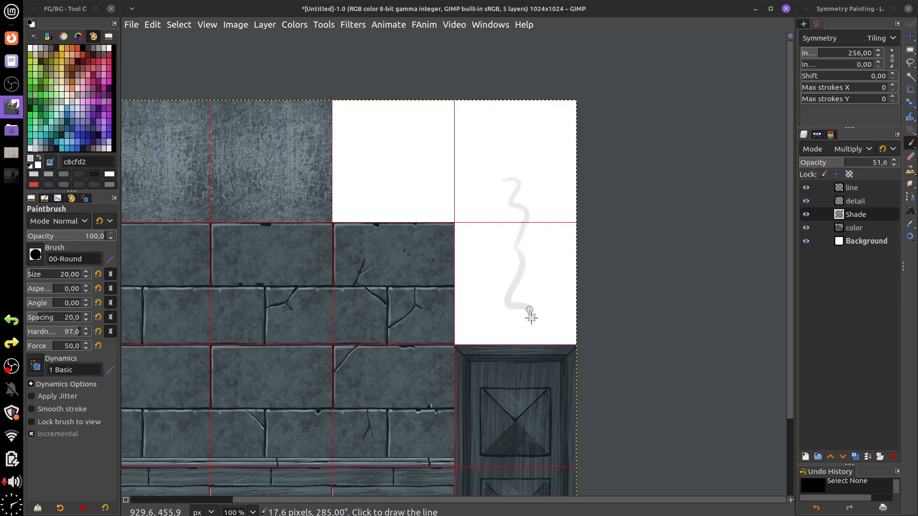
- Try vertical brush strokes on the Background layer with all other layers hidden, and undo them together with the hiding
{"action": "left_click", "coordinate": [806, 241], "text": "shift"}
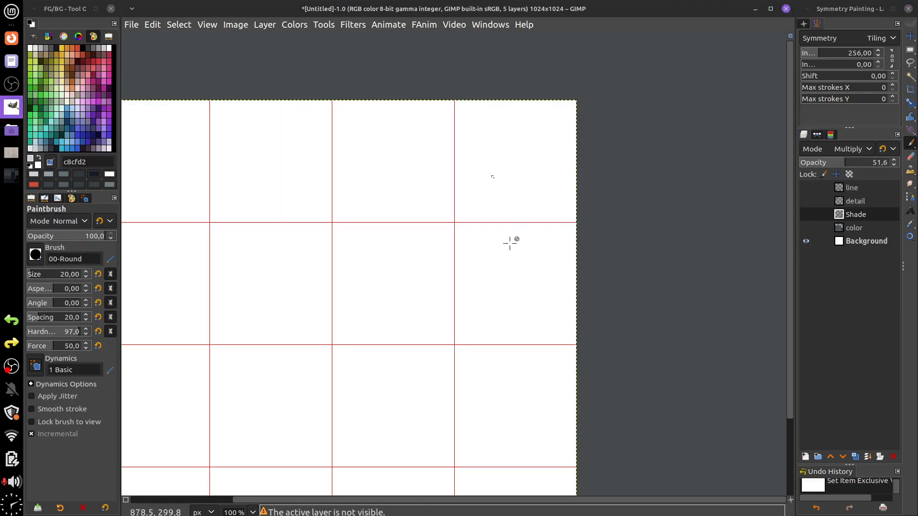
{"action": "left_click", "coordinate": [865, 241]}
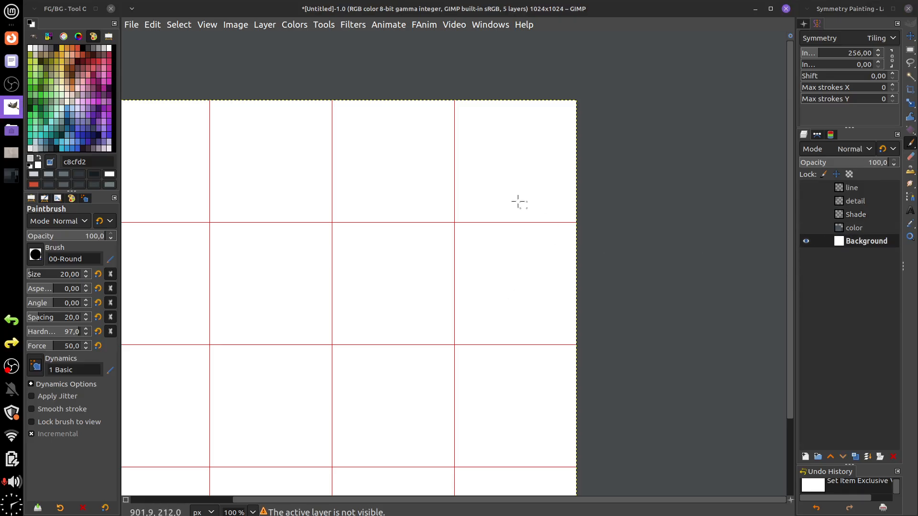
{"action": "left_click_drag", "start_coordinate": [492, 182], "coordinate": [499, 363]}
{"action": "scroll", "coordinate": [531, 359], "scroll_direction": "down", "scroll_amount": 5}
{"action": "scroll", "coordinate": [549, 287], "scroll_direction": "left", "scroll_amount": 2}
{"action": "mouse_move", "coordinate": [554, 245]}
{"action": "left_mouse_down"}
{"action": "mouse_move", "coordinate": [566, 309]}
{"action": "mouse_move", "coordinate": [551, 387]}
{"action": "left_mouse_up"}
{"action": "key", "text": "ctrl+z"}
{"action": "key", "text": "ctrl+z"}
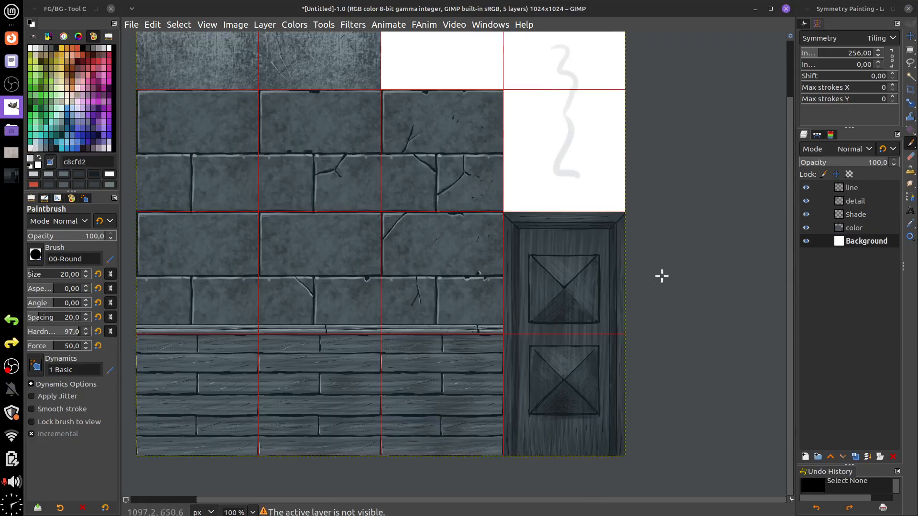
- Undo the deselection and the wavy test stroke above the door
{"action": "scroll", "coordinate": [642, 357], "scroll_direction": "up", "scroll_amount": 6}
{"action": "scroll", "coordinate": [641, 356], "scroll_direction": "right", "scroll_amount": 2}
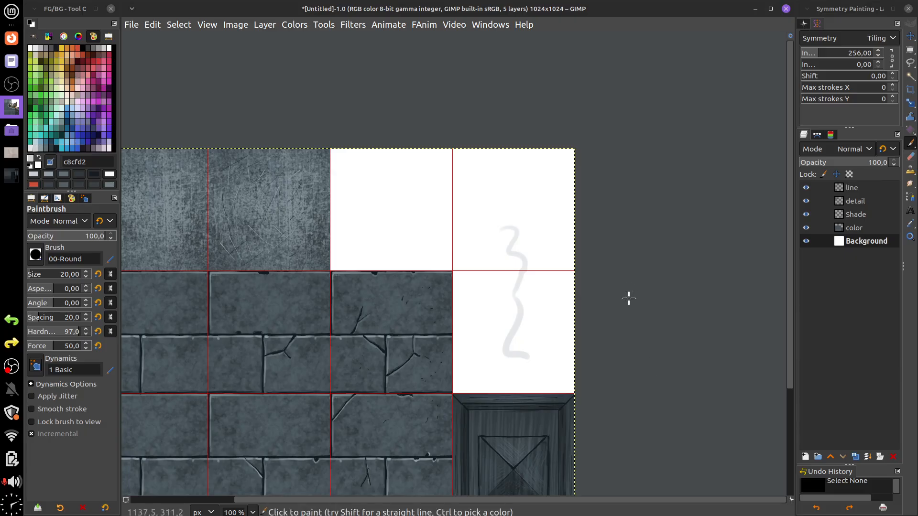
{"action": "key", "text": "ctrl+z"}
{"action": "key", "text": "ctrl+z"}
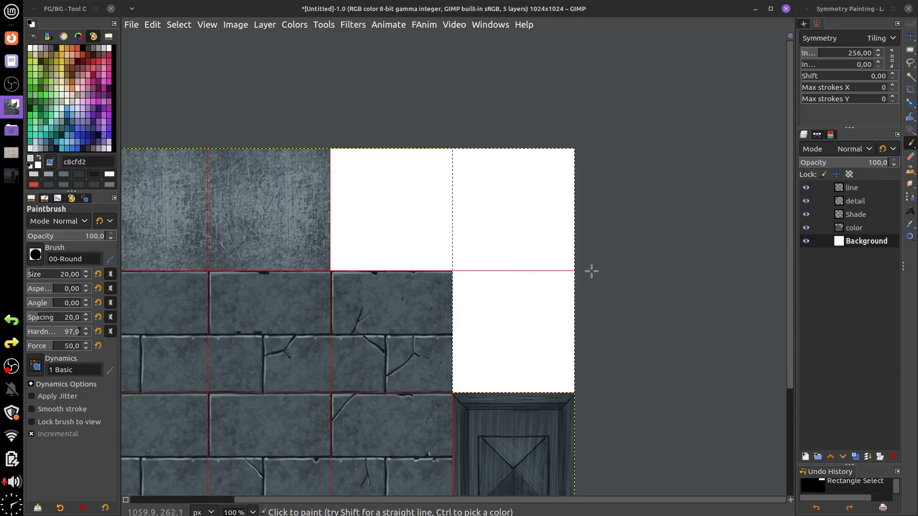
- Try horizontal and vertical strokes in c8cfd2 inside the selected blank area on the Background layer and undo them
{"action": "mouse_move", "coordinate": [599, 289]}
{"action": "left_mouse_down"}
{"action": "mouse_move", "coordinate": [627, 253]}
{"action": "mouse_move", "coordinate": [605, 272]}
{"action": "left_mouse_up"}
{"action": "left_click_drag", "start_coordinate": [445, 206], "coordinate": [525, 206]}
{"action": "key", "text": "ctrl+z"}
{"action": "left_click_drag", "start_coordinate": [448, 210], "coordinate": [593, 213]}
{"action": "key", "text": "ctrl+z"}
{"action": "key", "text": "ctrl+z"}
{"action": "mouse_move", "coordinate": [534, 339]}
{"action": "left_mouse_down"}
{"action": "mouse_move", "coordinate": [524, 146]}
{"action": "mouse_move", "coordinate": [548, 173]}
{"action": "left_mouse_up"}
{"action": "key", "text": "ctrl+z"}
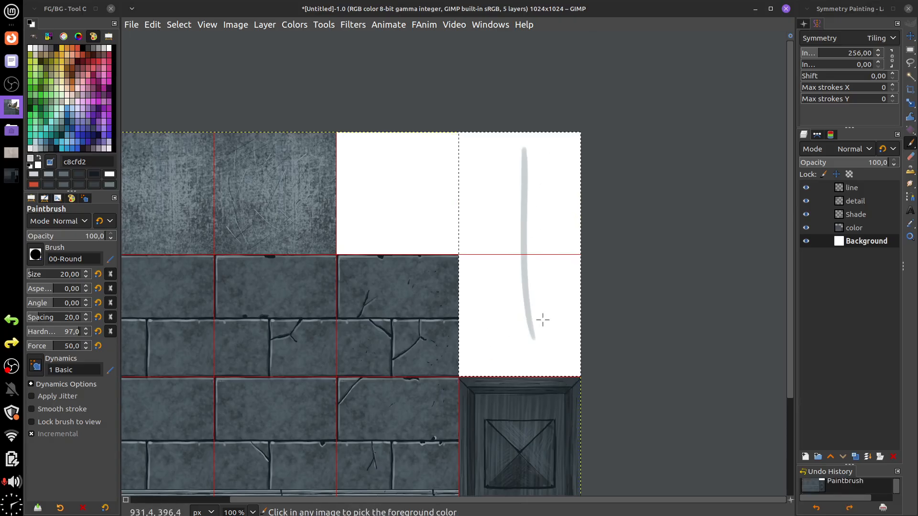
- Undo the vertical c8cfd2 stroke on the Background layer, and try and undo a horizontal stroke across the blank area
{"action": "key", "text": "ctrl+z"}
{"action": "left_click_drag", "start_coordinate": [492, 308], "coordinate": [599, 301]}
{"action": "key", "text": "ctrl+z"}
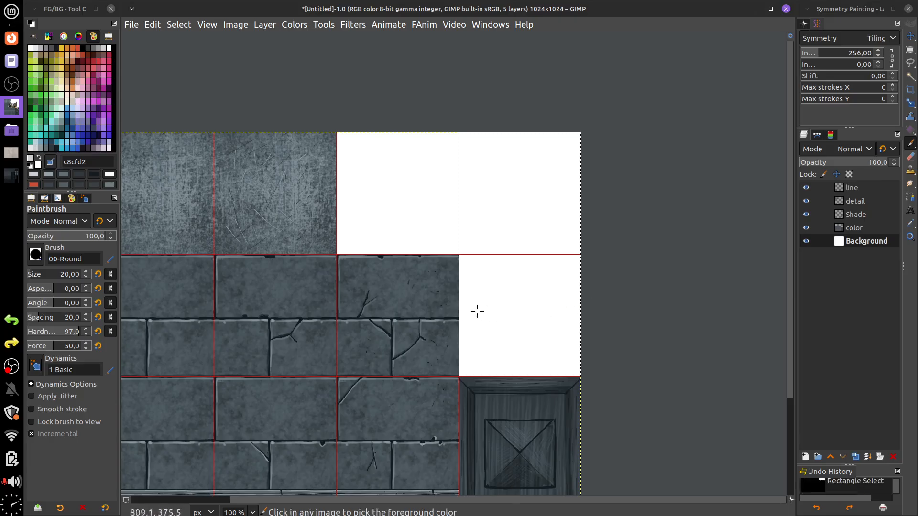
- Unlock the line layer's transparency and draw a straight horizontal line in 141c20 with the Ink tool across the blank area above the door
{"action": "mouse_move", "coordinate": [910, 143]}
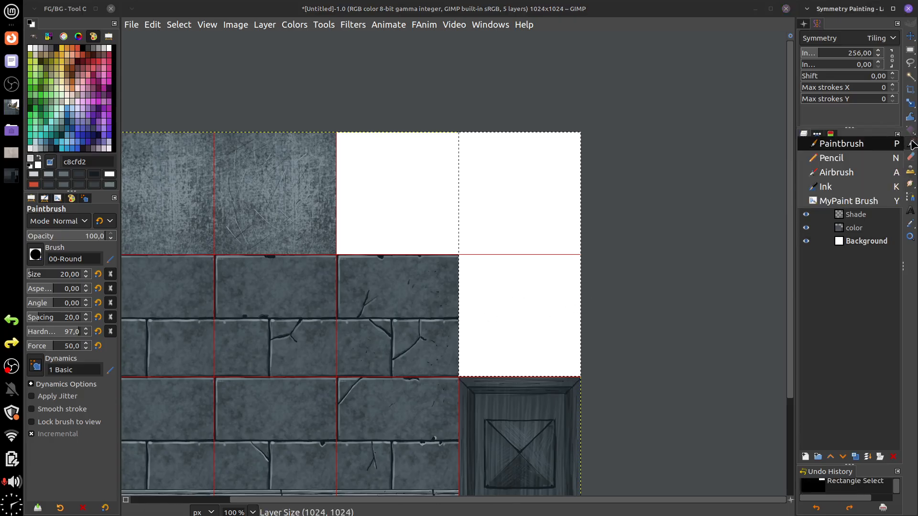
{"action": "left_click", "coordinate": [853, 187]}
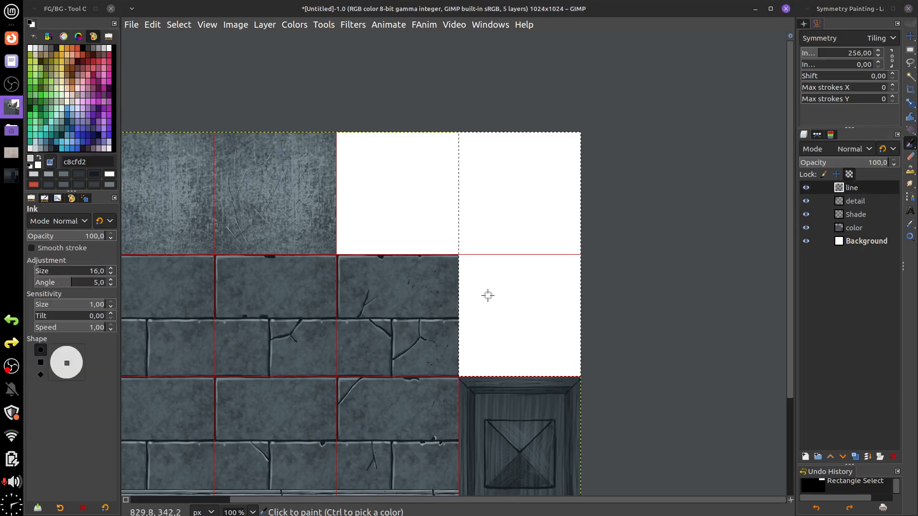
{"action": "left_click", "coordinate": [56, 148]}
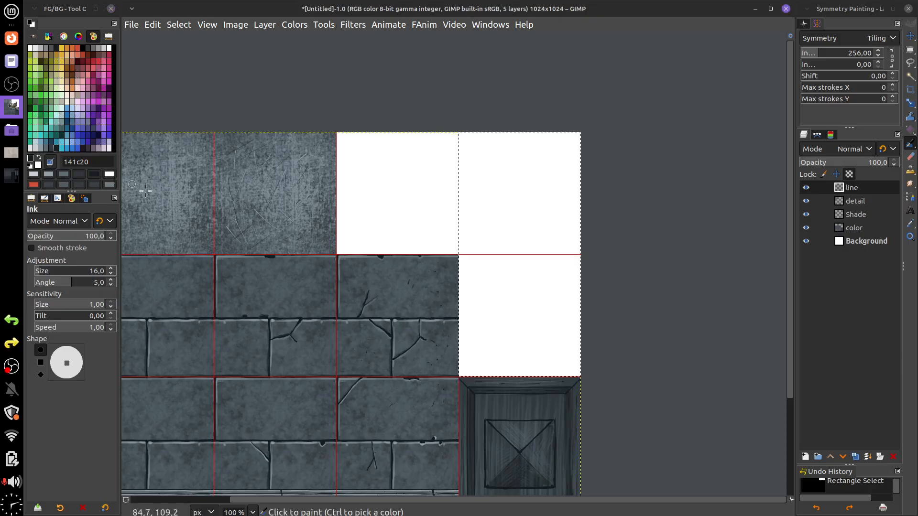
{"action": "left_click", "coordinate": [459, 297]}
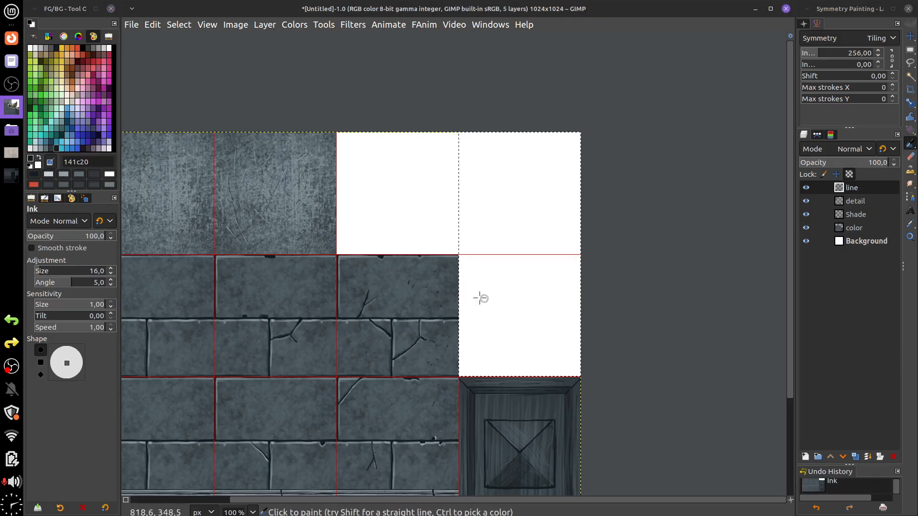
{"action": "left_click", "coordinate": [849, 174]}
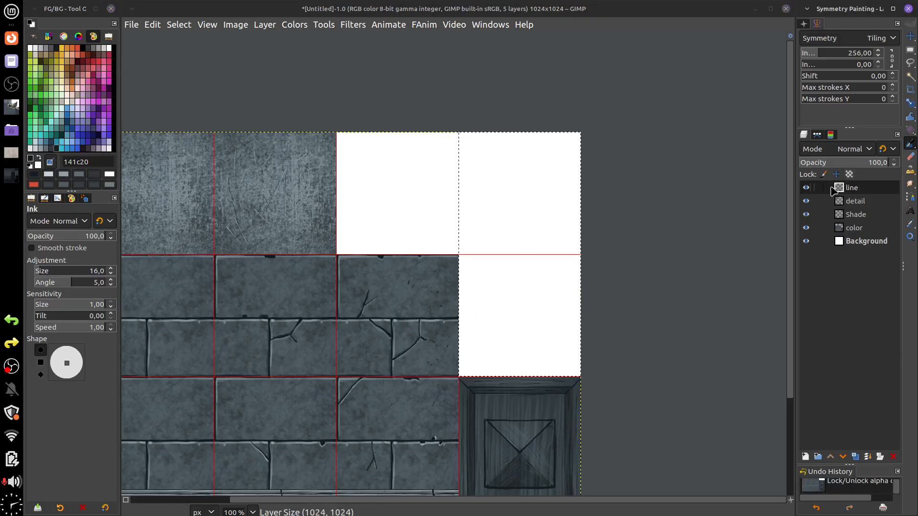
{"action": "left_click", "coordinate": [580, 294], "text": "shift"}
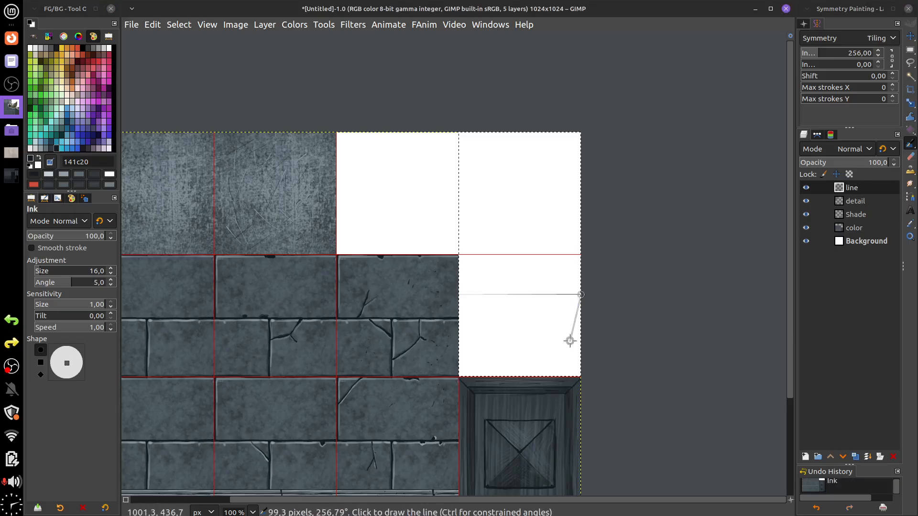
{"action": "left_click", "coordinate": [459, 294], "text": "shift"}
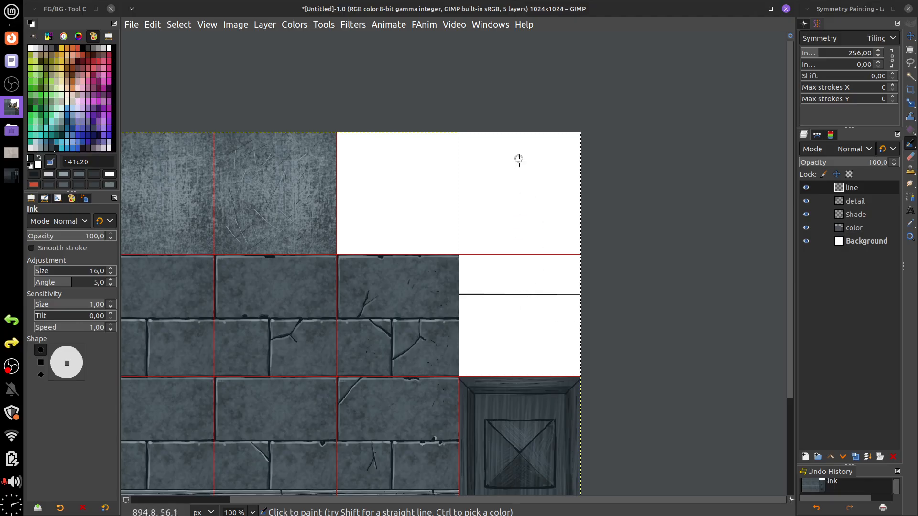
- Draw two more straight horizontal ink lines, one above and one just below the first, and retrace the upper one to thicken it
{"action": "scroll", "coordinate": [529, 317], "scroll_direction": "up", "scroll_amount": 1}
{"action": "scroll", "coordinate": [553, 328], "scroll_direction": "up", "scroll_amount": 2}
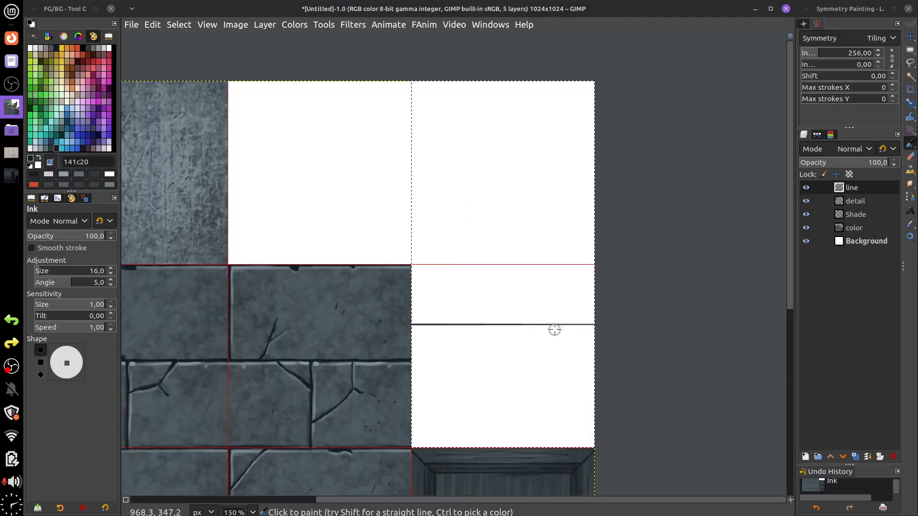
{"action": "left_click", "coordinate": [363, 302]}
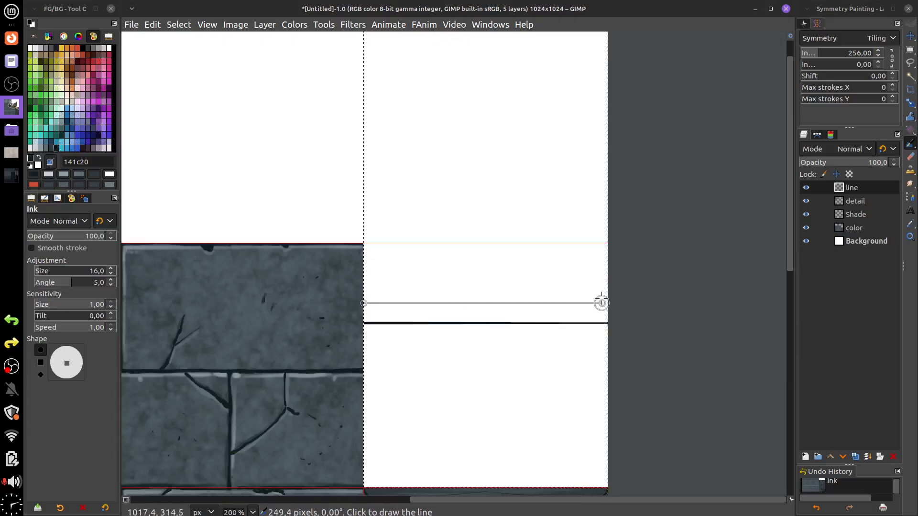
{"action": "left_click", "coordinate": [609, 303], "text": "shift"}
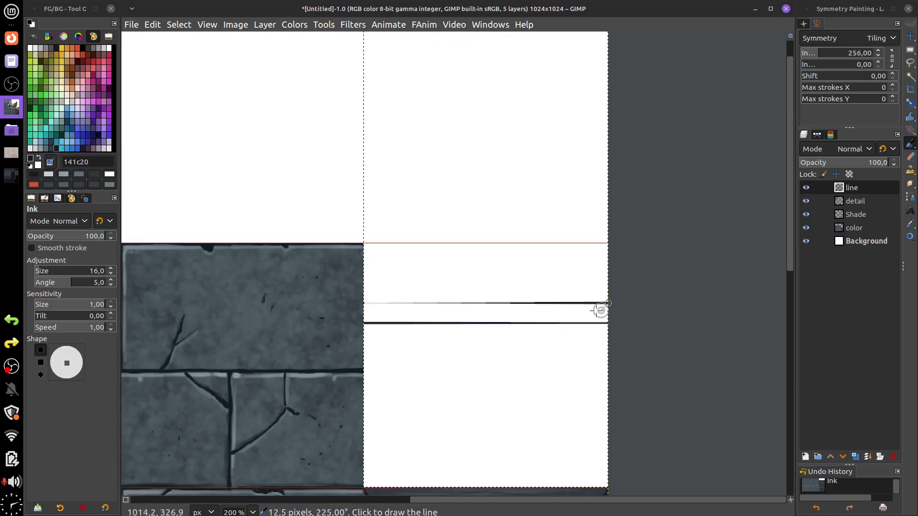
{"action": "left_click", "coordinate": [363, 330]}
{"action": "left_click", "coordinate": [608, 330], "text": "shift"}
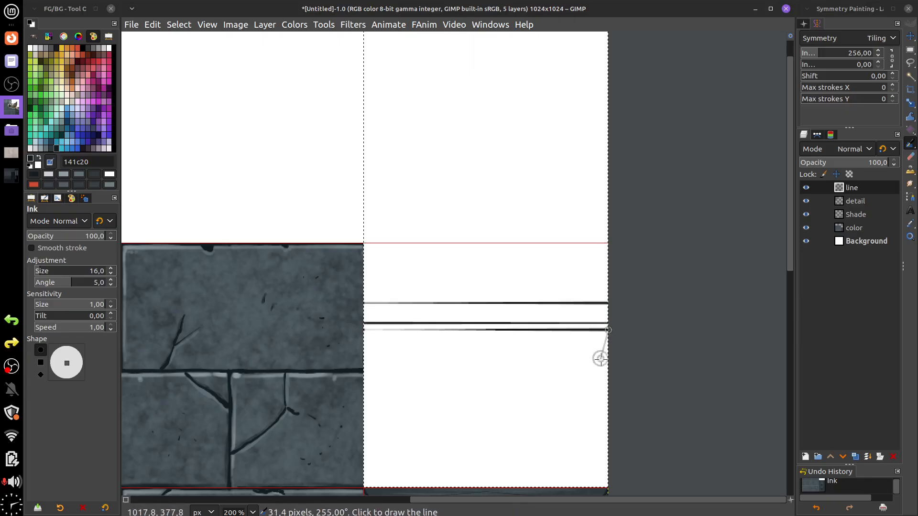
{"action": "left_click", "coordinate": [363, 329], "text": "shift"}
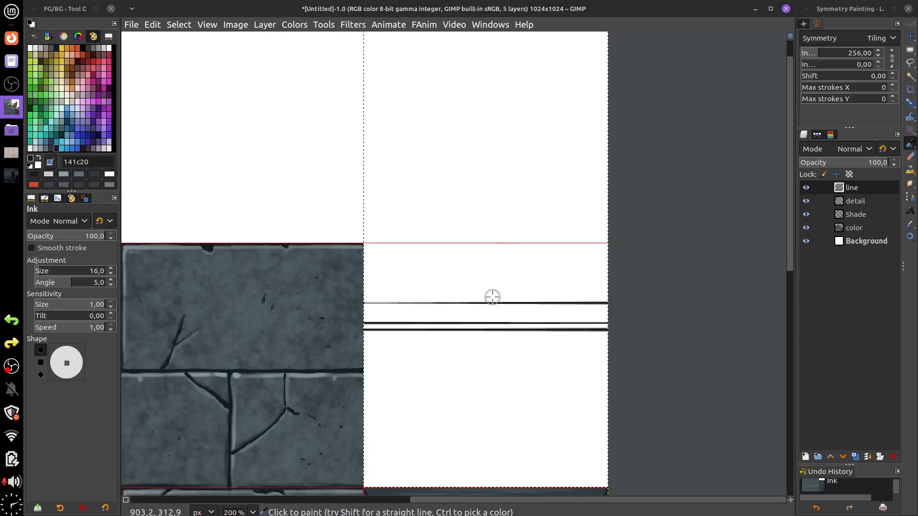
{"action": "left_click_drag", "start_coordinate": [505, 285], "coordinate": [496, 304]}
{"action": "left_click", "coordinate": [353, 323]}
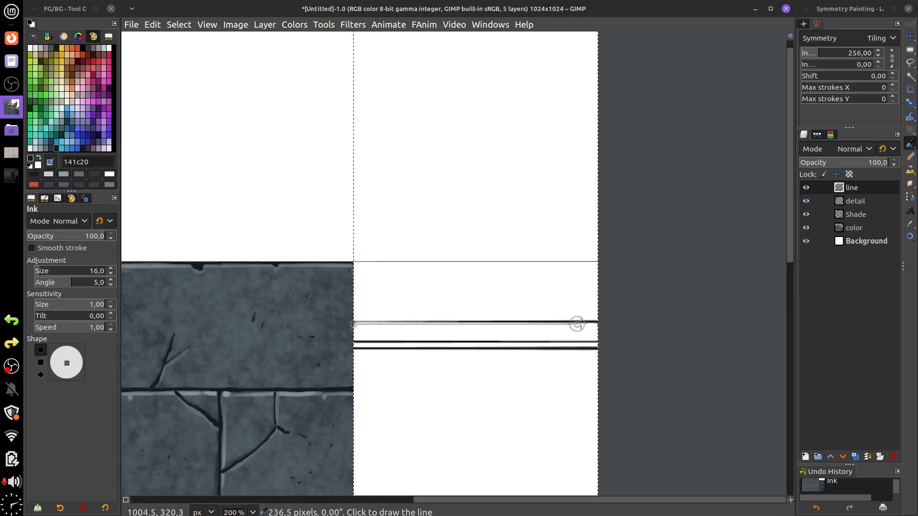
{"action": "left_click", "coordinate": [598, 323], "text": "ctrl+shift"}
- Draw two closely spaced straight horizontal ink lines across the blank area just above the door's upper edge
{"action": "left_click_drag", "start_coordinate": [489, 388], "coordinate": [512, 223]}
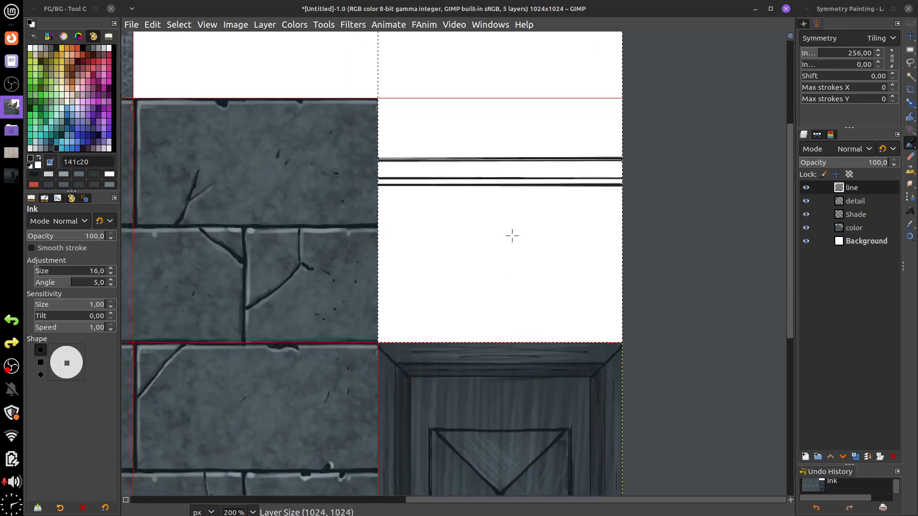
{"action": "left_click", "coordinate": [378, 325]}
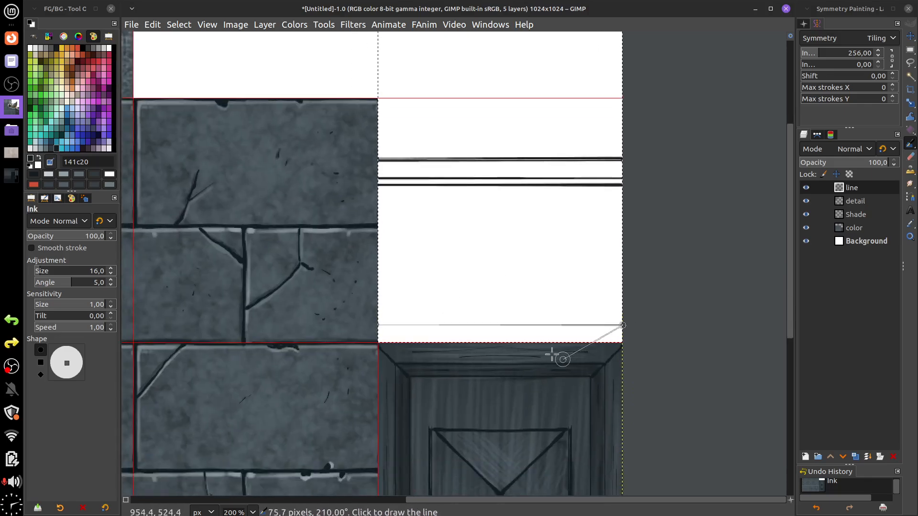
{"action": "left_click", "coordinate": [632, 324], "text": "ctrl+shift"}
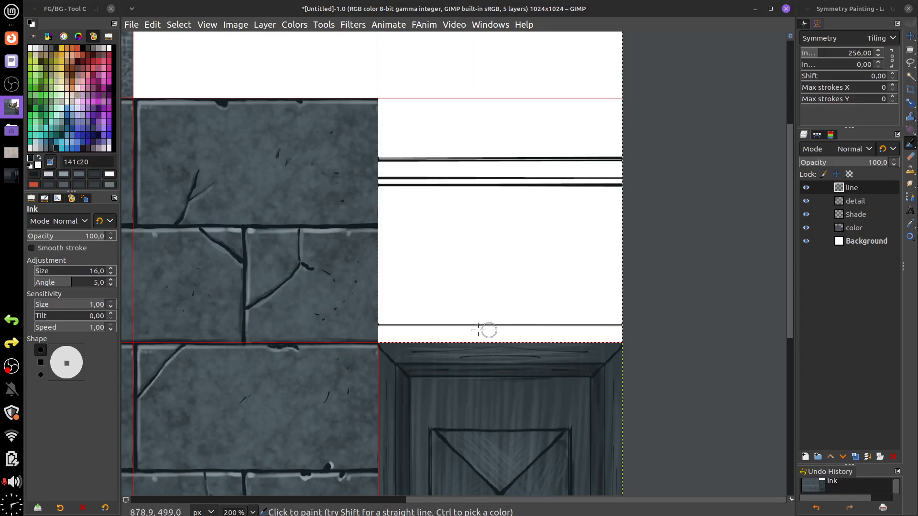
{"action": "left_click", "coordinate": [378, 318]}
{"action": "left_click", "coordinate": [622, 318], "text": "shift"}
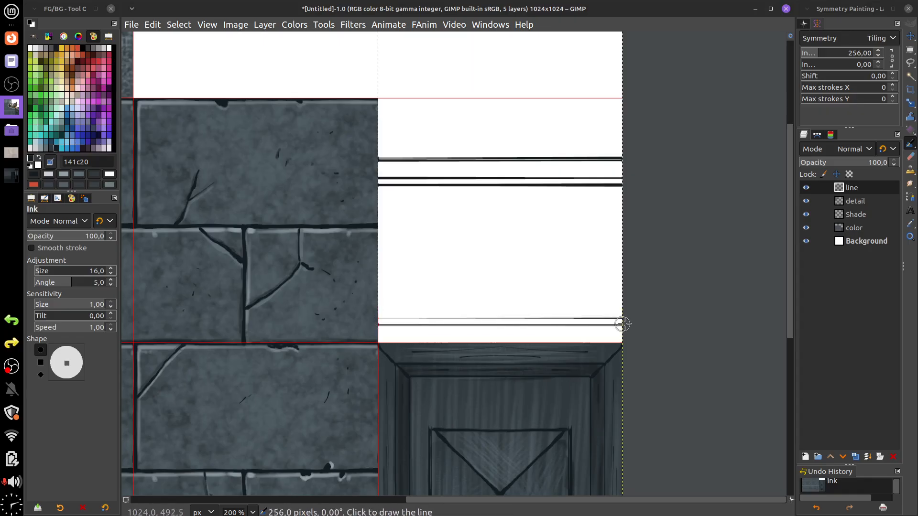
{"action": "left_click", "coordinate": [438, 320], "text": "shift"}
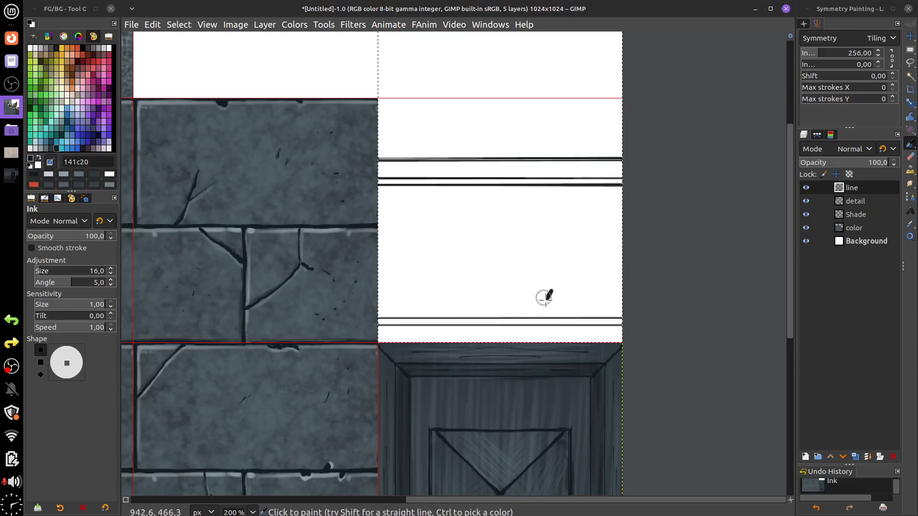
- Scatter short ink nicks and scratches over the white band between the line groups, undoing the unwanted last marks
{"action": "left_click_drag", "start_coordinate": [556, 305], "coordinate": [565, 285]}
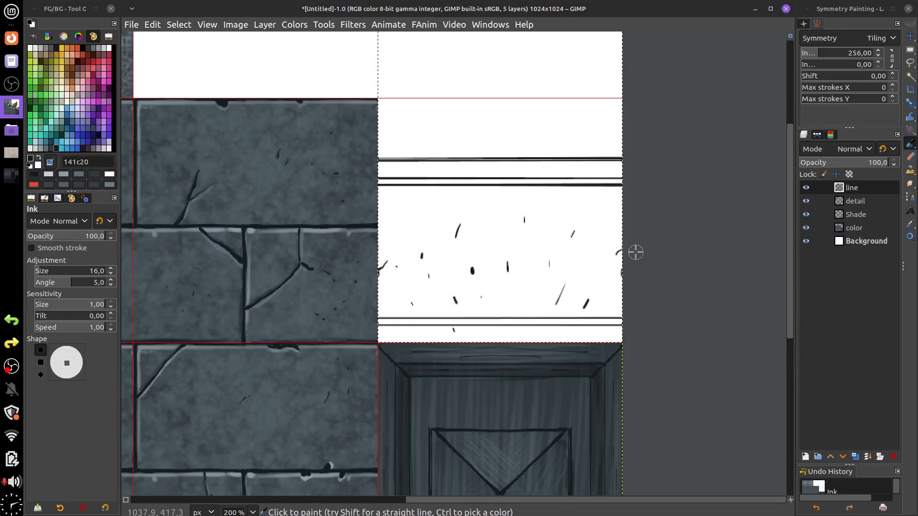
{"action": "key", "text": "ctrl+z"}
{"action": "key", "text": "ctrl+z"}
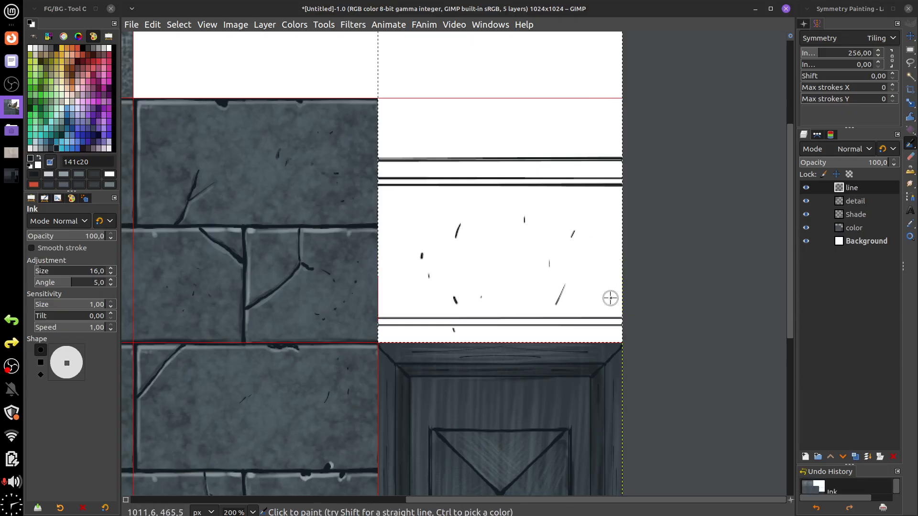
- Turn off snapping to the grid
{"action": "left_click", "coordinate": [154, 27]}
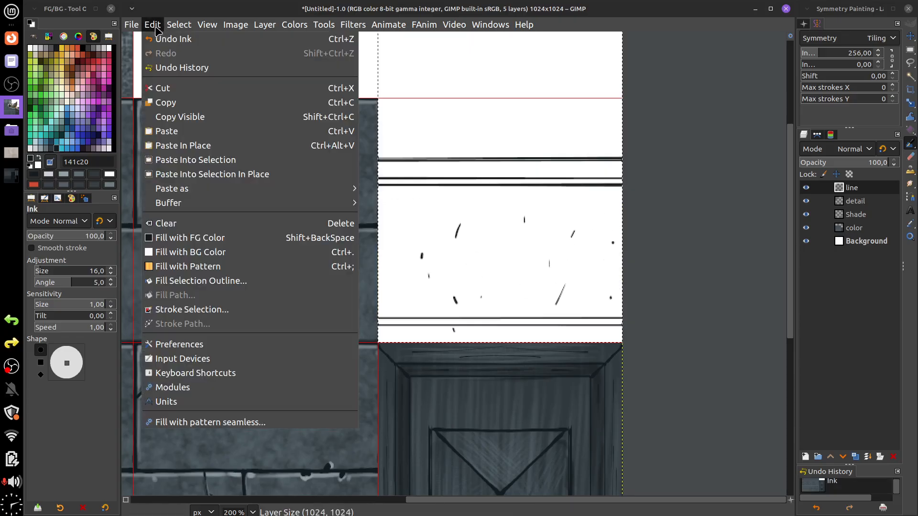
{"action": "mouse_move", "coordinate": [215, 27]}
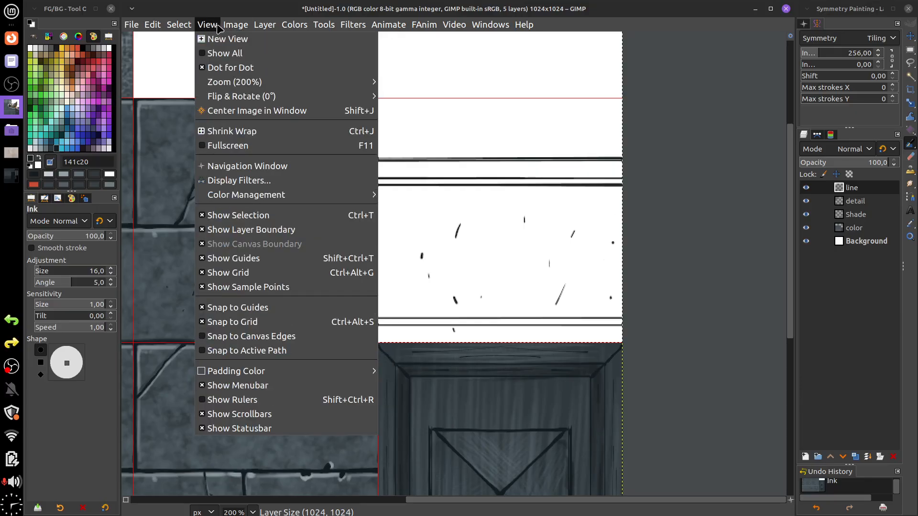
{"action": "left_click", "coordinate": [282, 321]}
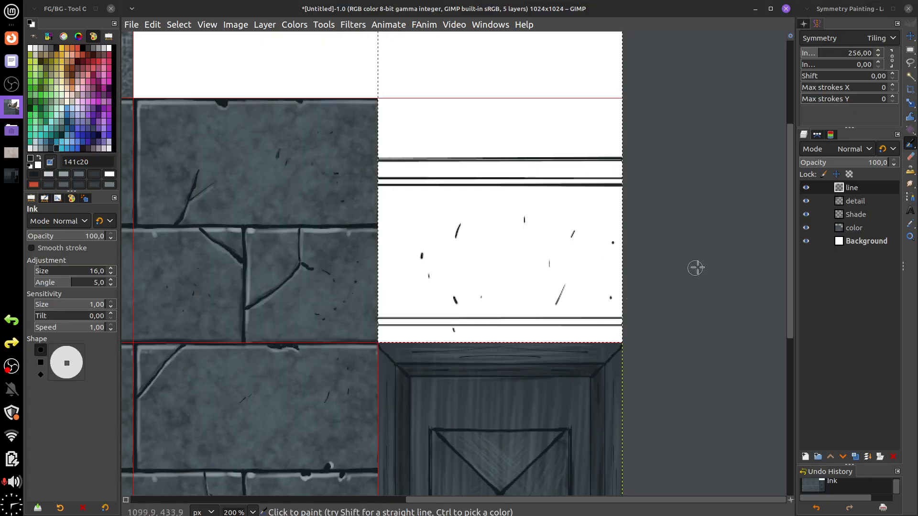
- Make the color layer active and load the 000DustRoughUdan preset for the Paintbrush
{"action": "left_click", "coordinate": [856, 227]}
{"action": "scroll", "coordinate": [466, 247], "scroll_direction": "up", "scroll_amount": 1}
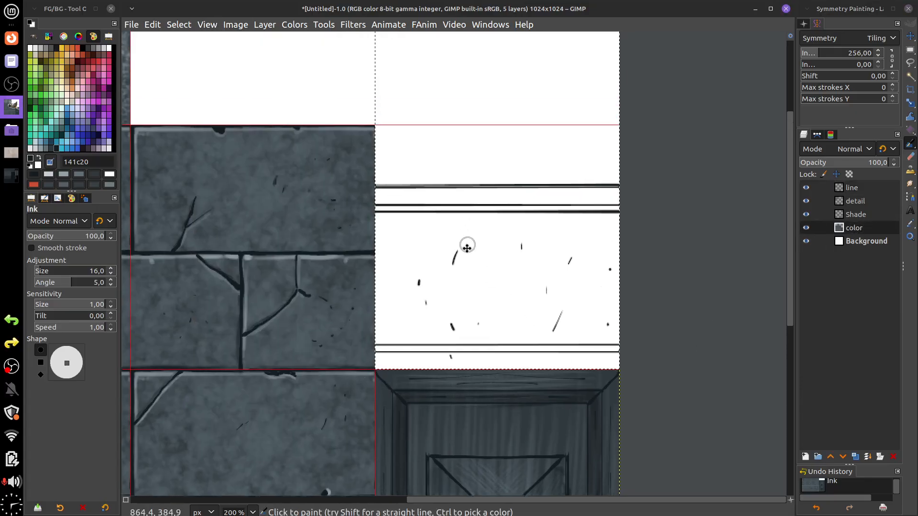
{"action": "scroll", "coordinate": [462, 287], "scroll_direction": "up", "scroll_amount": 4}
{"action": "scroll", "coordinate": [461, 286], "scroll_direction": "right", "scroll_amount": 1}
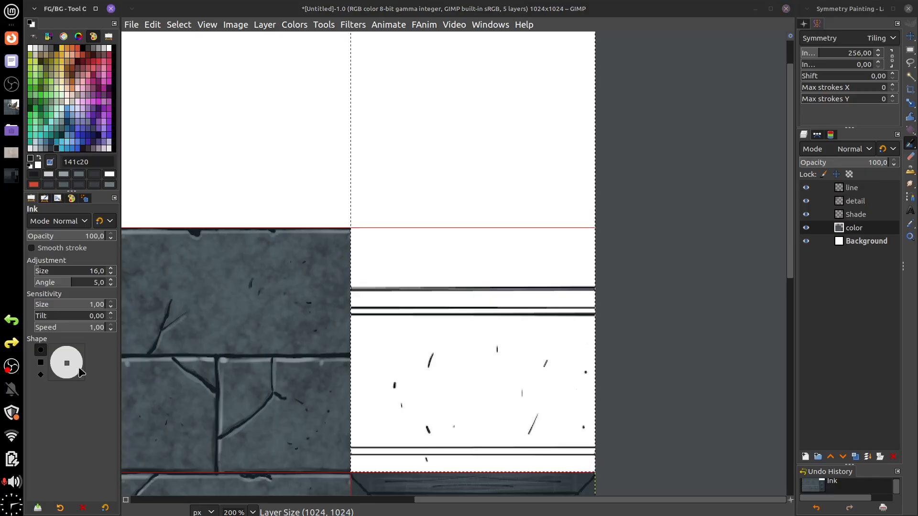
{"action": "left_click", "coordinate": [60, 508]}
{"action": "key", "text": "Escape"}
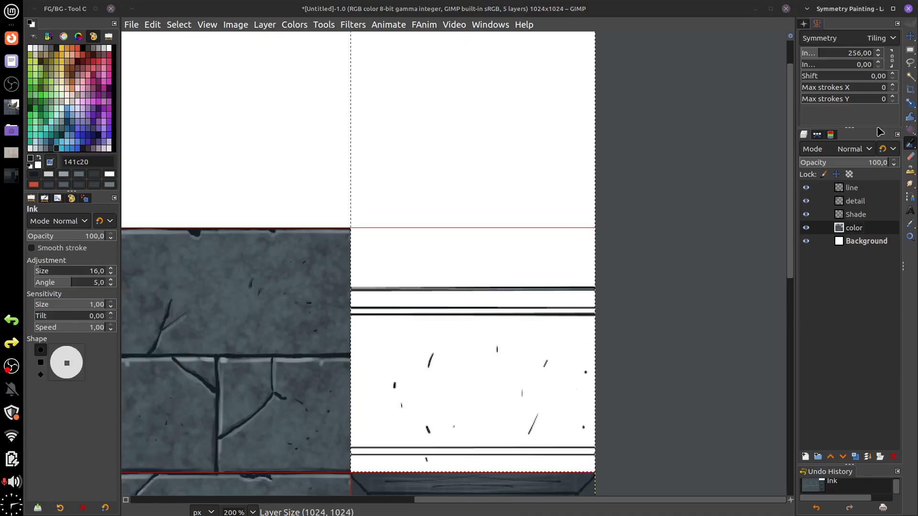
{"action": "left_click", "coordinate": [914, 133]}
{"action": "left_click", "coordinate": [914, 146]}
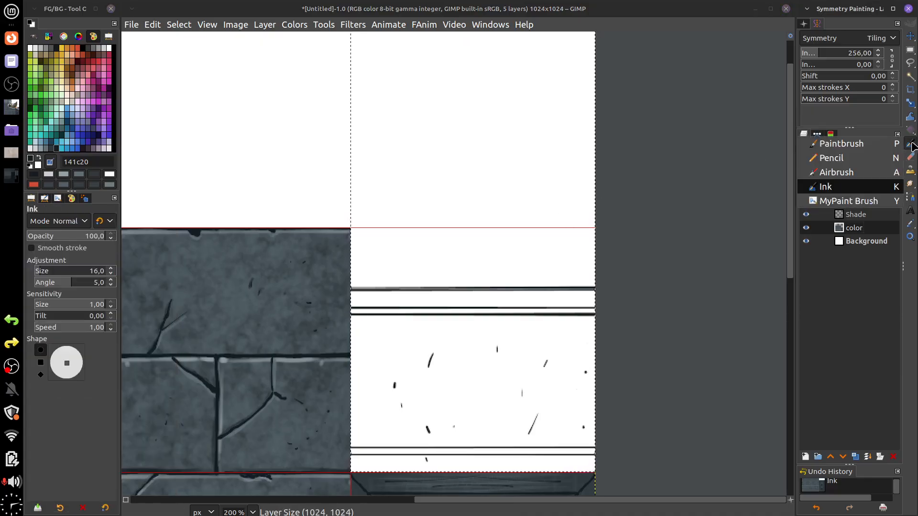
{"action": "key", "text": "p"}
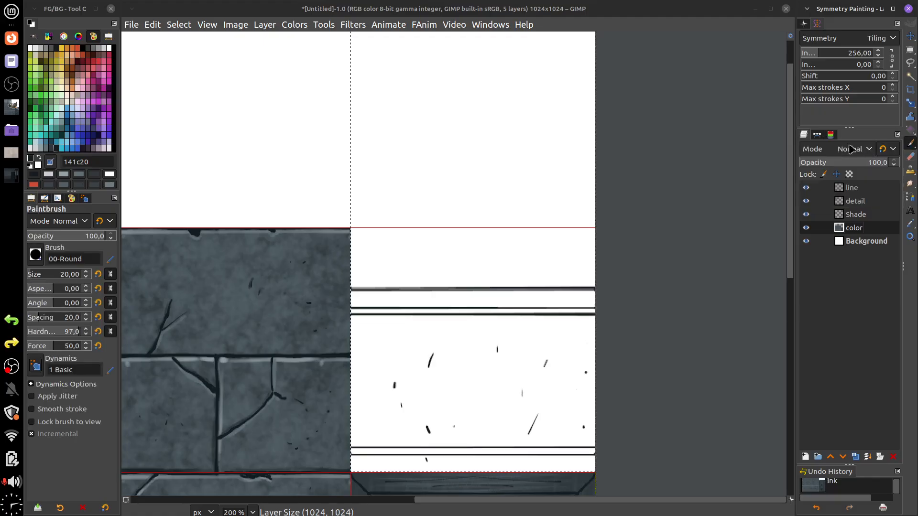
{"action": "left_click", "coordinate": [61, 506]}
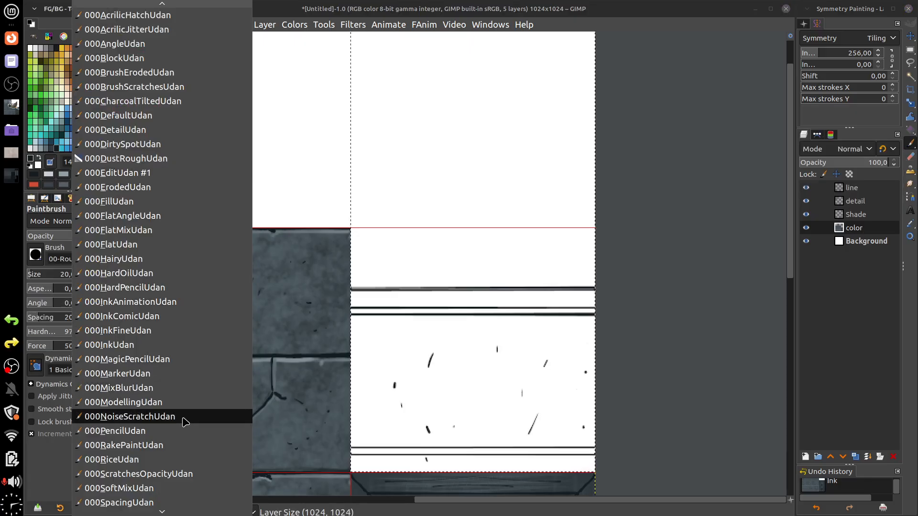
{"action": "left_click", "coordinate": [179, 158]}
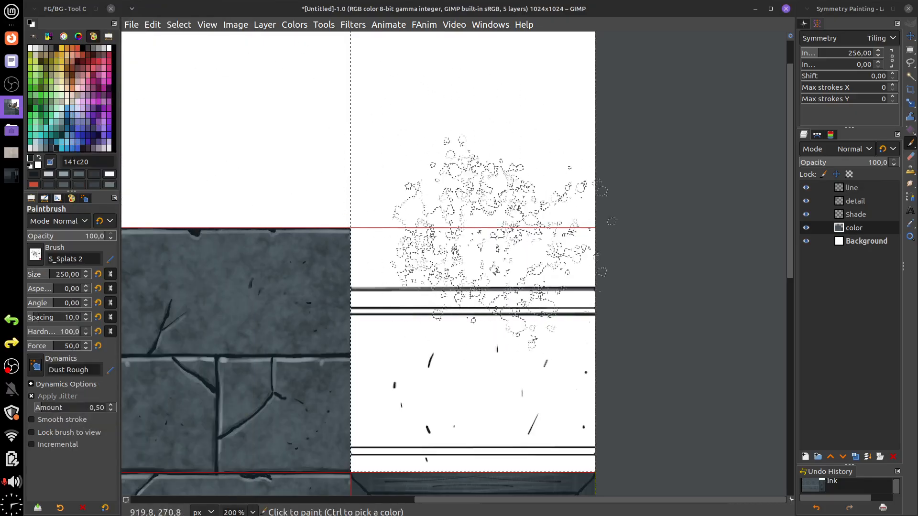
- Try dusty splatter strokes in 909fa6 over the blank tiles on the color layer and undo them
{"action": "left_click_drag", "start_coordinate": [559, 269], "coordinate": [549, 321]}
{"action": "left_click", "coordinate": [43, 149]}
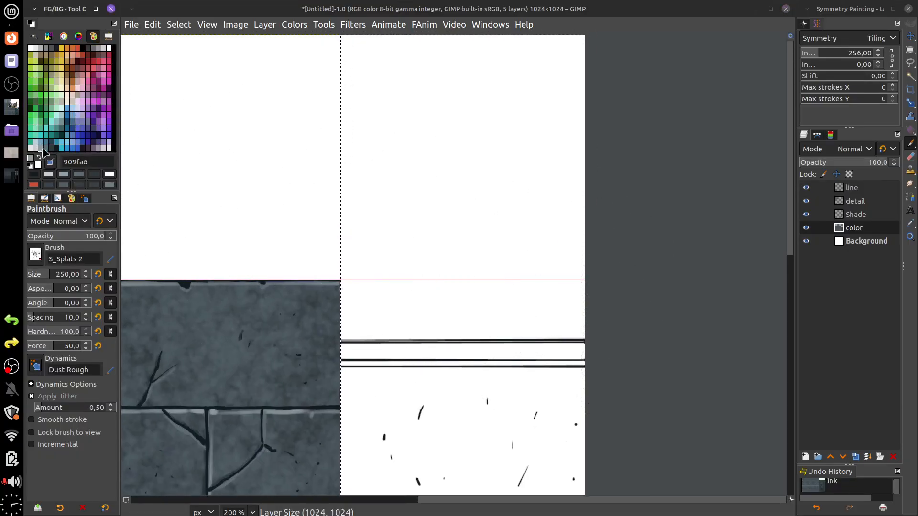
{"action": "left_click_drag", "start_coordinate": [478, 277], "coordinate": [459, 351]}
{"action": "mouse_move", "coordinate": [429, 201]}
{"action": "left_mouse_down"}
{"action": "mouse_move", "coordinate": [464, 228]}
{"action": "mouse_move", "coordinate": [471, 378]}
{"action": "mouse_move", "coordinate": [495, 260]}
{"action": "left_mouse_up"}
{"action": "mouse_move", "coordinate": [543, 187]}
{"action": "left_mouse_down"}
{"action": "mouse_move", "coordinate": [385, 201]}
{"action": "mouse_move", "coordinate": [478, 172]}
{"action": "left_mouse_up"}
{"action": "left_click_drag", "start_coordinate": [493, 179], "coordinate": [450, 311]}
{"action": "mouse_move", "coordinate": [406, 184]}
{"action": "left_mouse_down"}
{"action": "mouse_move", "coordinate": [395, 150]}
{"action": "mouse_move", "coordinate": [473, 165]}
{"action": "mouse_move", "coordinate": [485, 179]}
{"action": "left_mouse_up"}
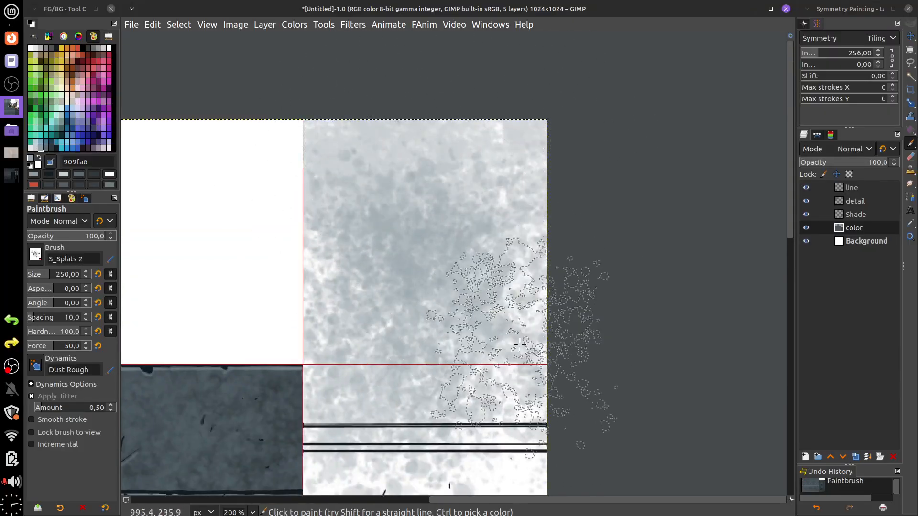
{"action": "key", "text": "ctrl+z"}
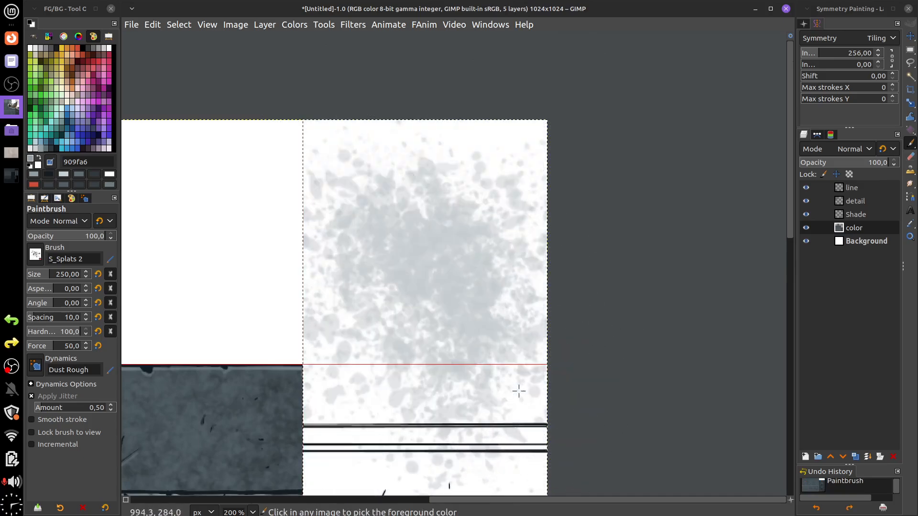
{"action": "key", "text": "ctrl+z"}
- Try dusty splatter strokes in 31393d over the blank trim band and undo them
{"action": "left_click_drag", "start_coordinate": [510, 384], "coordinate": [522, 234]}
{"action": "left_click", "coordinate": [51, 149]}
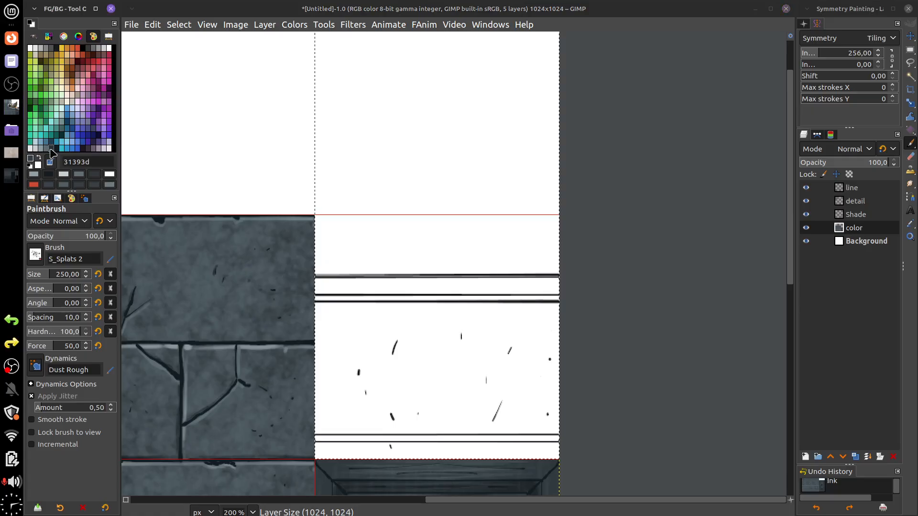
{"action": "mouse_move", "coordinate": [363, 325]}
{"action": "left_mouse_down"}
{"action": "mouse_move", "coordinate": [420, 389]}
{"action": "mouse_move", "coordinate": [495, 418]}
{"action": "left_mouse_up"}
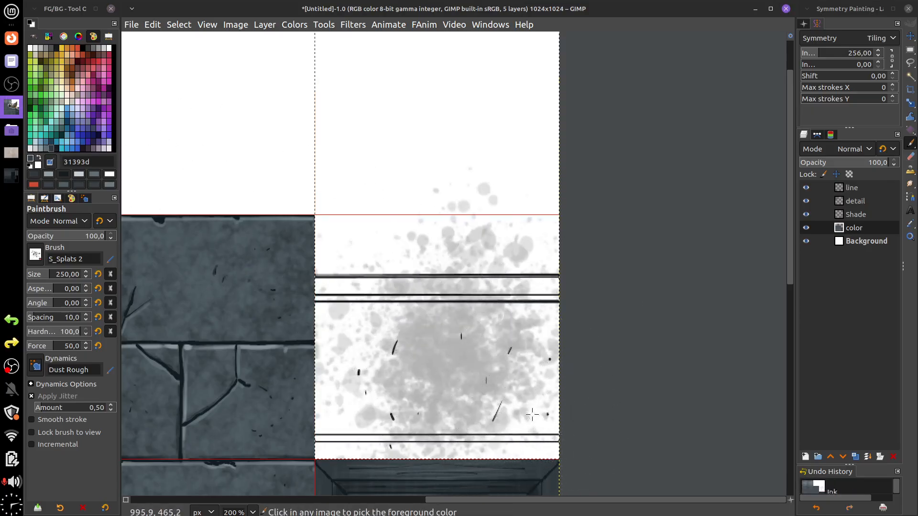
{"action": "key", "text": "ctrl+z"}
{"action": "scroll", "coordinate": [512, 287], "scroll_direction": "up", "scroll_amount": 3}
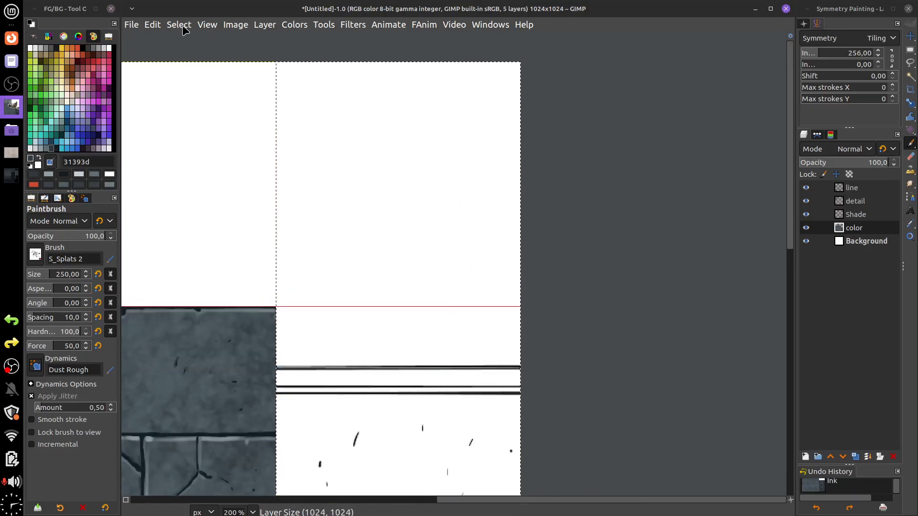
- Fill the selected blank column above the door with 909fa6 on the color layer
{"action": "left_click", "coordinate": [161, 25]}
{"action": "left_click", "coordinate": [46, 152]}
{"action": "left_click", "coordinate": [44, 149]}
{"action": "left_click", "coordinate": [153, 25]}
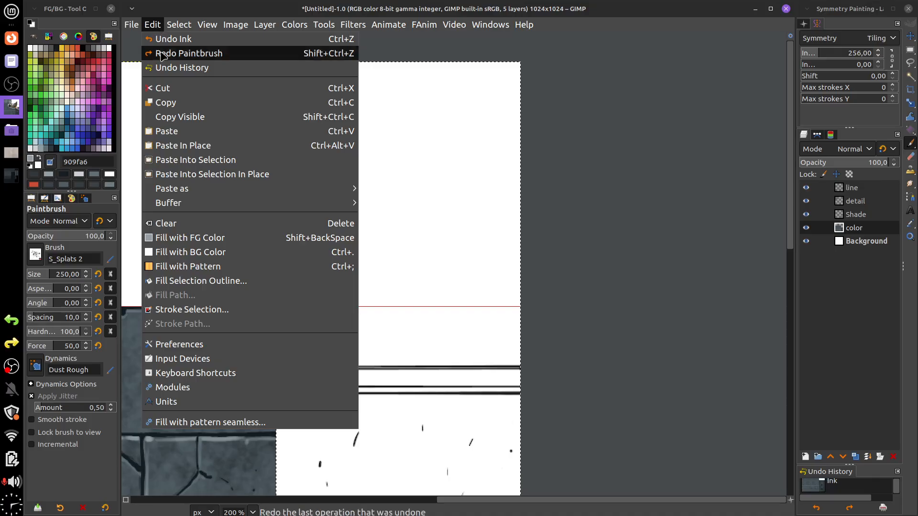
{"action": "left_click", "coordinate": [231, 241]}
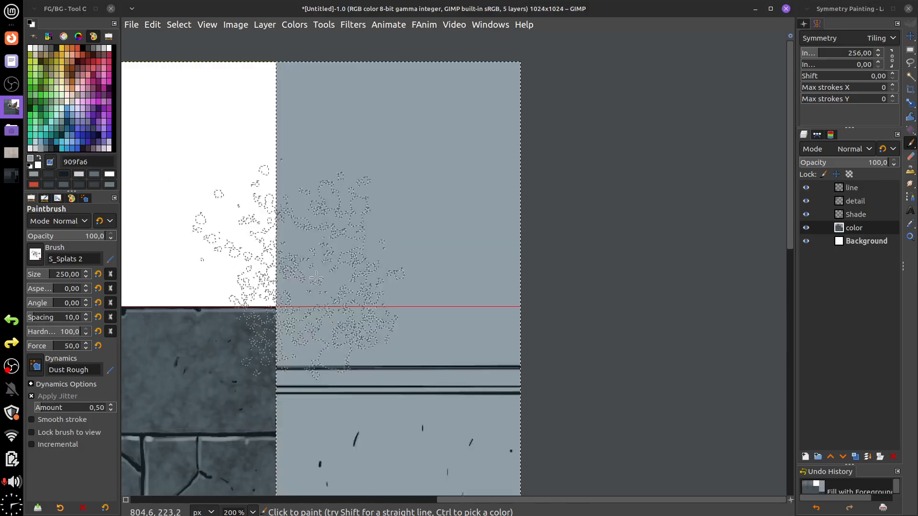
- Paint dusty splatter strokes in 5e6d75 and 31393d over the filled area above the inked lines
{"action": "scroll", "coordinate": [522, 252], "scroll_direction": "down", "scroll_amount": 1}
{"action": "scroll", "coordinate": [523, 252], "scroll_direction": "left", "scroll_amount": 1}
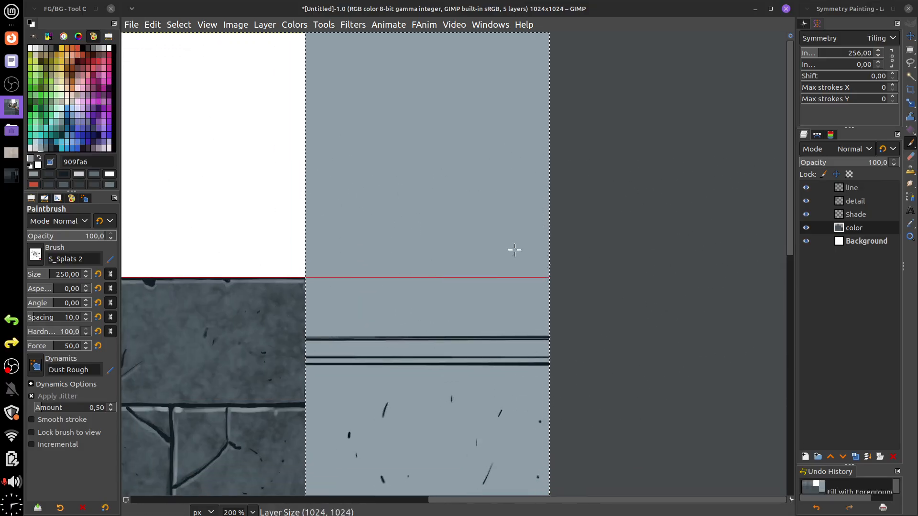
{"action": "left_click", "coordinate": [46, 149]}
{"action": "scroll", "coordinate": [454, 239], "scroll_direction": "up", "scroll_amount": 2}
{"action": "left_click_drag", "start_coordinate": [445, 168], "coordinate": [406, 191]}
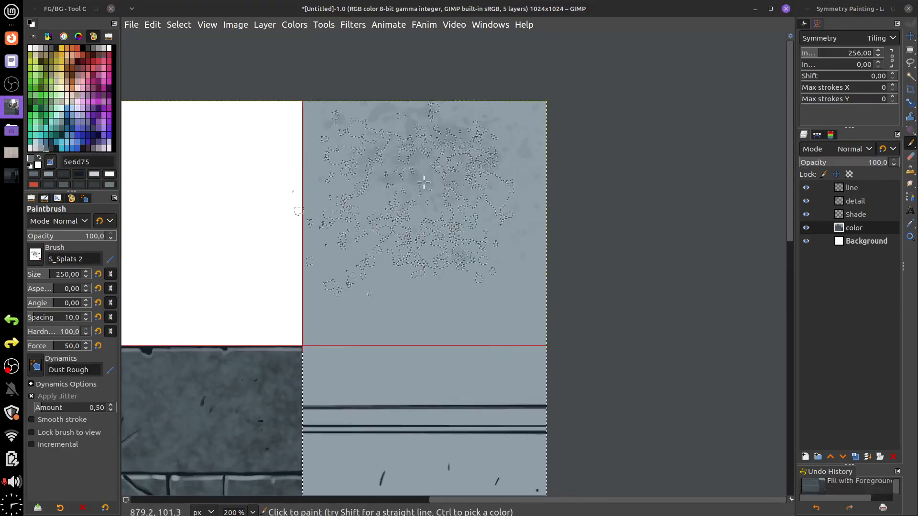
{"action": "mouse_move", "coordinate": [324, 205]}
{"action": "left_mouse_down"}
{"action": "mouse_move", "coordinate": [598, 226]}
{"action": "mouse_move", "coordinate": [430, 306]}
{"action": "mouse_move", "coordinate": [540, 151]}
{"action": "mouse_move", "coordinate": [464, 116]}
{"action": "mouse_move", "coordinate": [416, 120]}
{"action": "mouse_move", "coordinate": [543, 235]}
{"action": "mouse_move", "coordinate": [516, 318]}
{"action": "mouse_move", "coordinate": [498, 121]}
{"action": "mouse_move", "coordinate": [338, 215]}
{"action": "mouse_move", "coordinate": [470, 287]}
{"action": "mouse_move", "coordinate": [572, 258]}
{"action": "mouse_move", "coordinate": [598, 80]}
{"action": "mouse_move", "coordinate": [445, 331]}
{"action": "mouse_move", "coordinate": [390, 311]}
{"action": "left_mouse_up"}
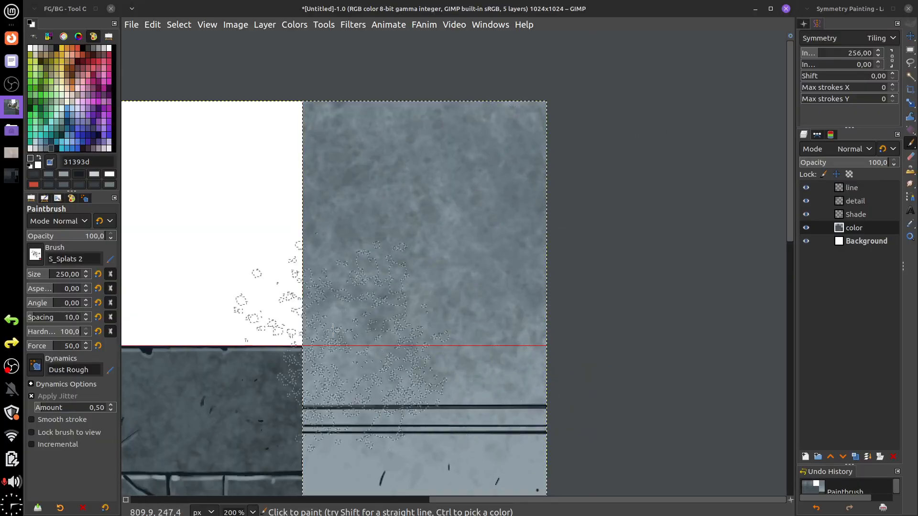
- Reduce the brush size to 103 and add finer dust in 31393d over the stone area above the lines
{"action": "left_click_drag", "start_coordinate": [40, 282], "coordinate": [40, 282]}
{"action": "left_click_drag", "start_coordinate": [471, 168], "coordinate": [457, 125]}
{"action": "left_click_drag", "start_coordinate": [297, 369], "coordinate": [547, 358]}
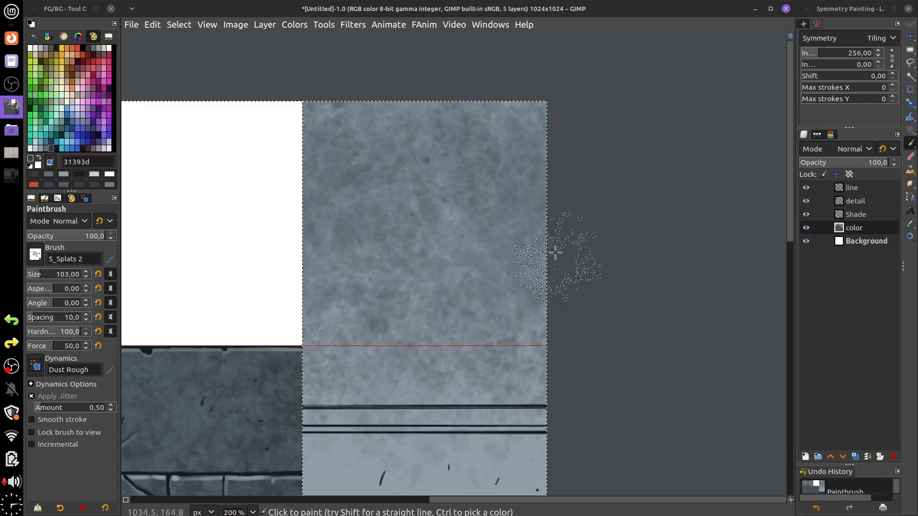
{"action": "left_click_drag", "start_coordinate": [390, 143], "coordinate": [395, 142]}
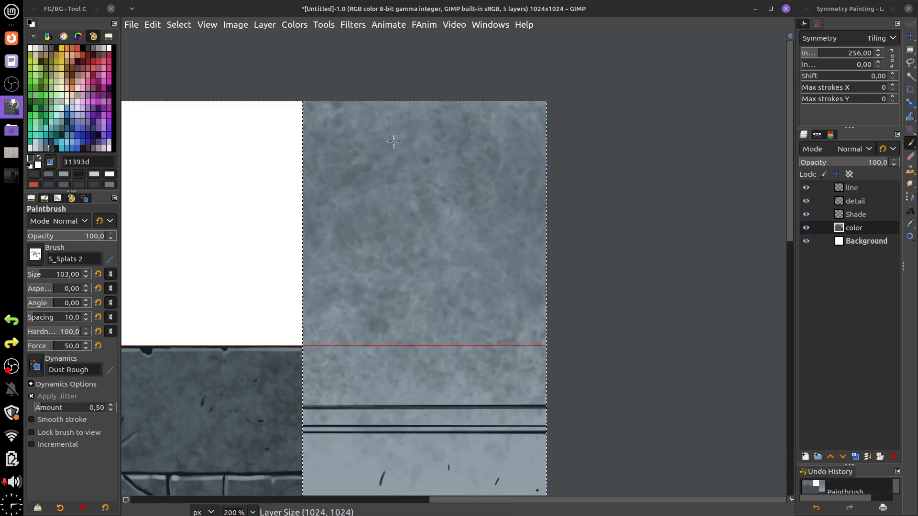
- Select the 256 × 192 px inked trim band at position 768, 320 and fill it with 31393d
{"action": "scroll", "coordinate": [553, 334], "scroll_direction": "down", "scroll_amount": 5}
{"action": "scroll", "coordinate": [553, 334], "scroll_direction": "left", "scroll_amount": 2}
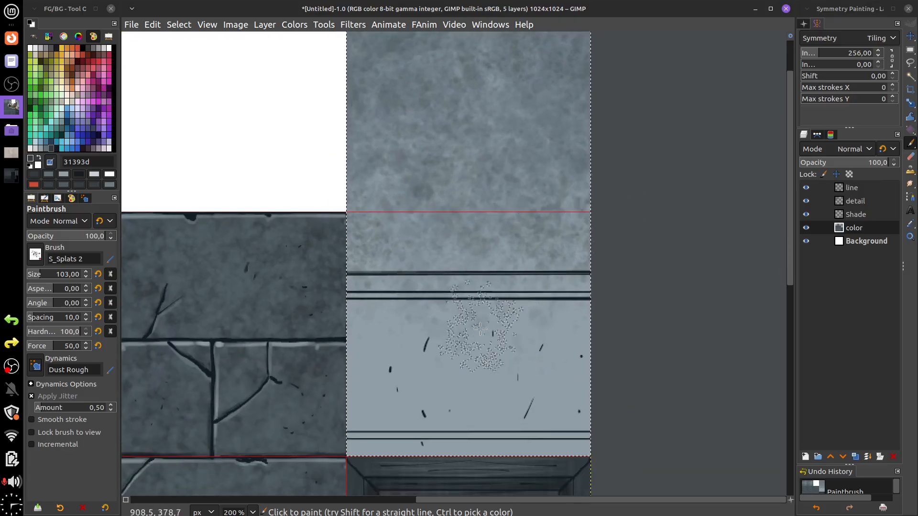
{"action": "key", "text": "r"}
{"action": "left_click_drag", "start_coordinate": [340, 273], "coordinate": [601, 456]}
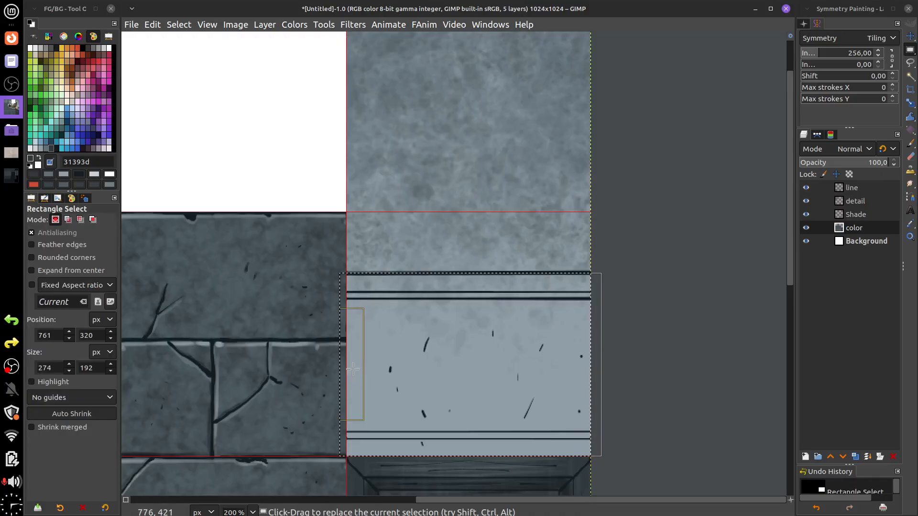
{"action": "left_click_drag", "start_coordinate": [353, 369], "coordinate": [357, 373]}
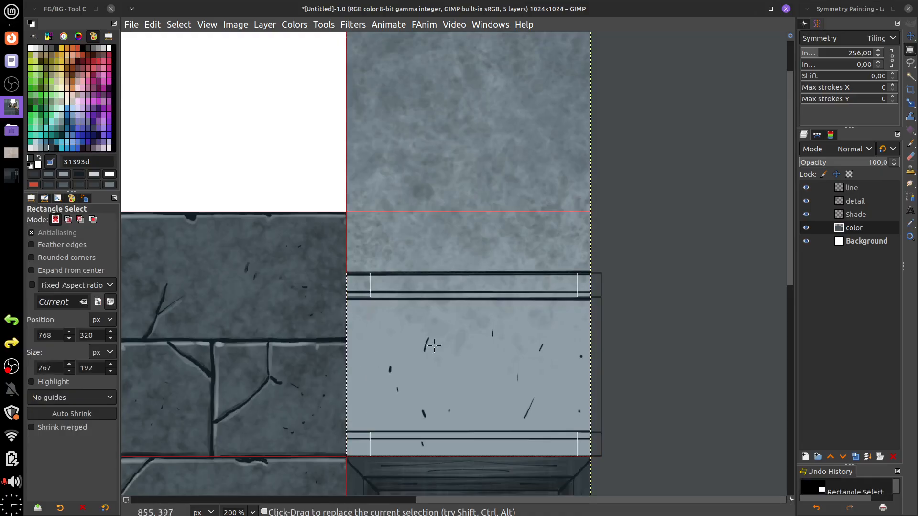
{"action": "left_click_drag", "start_coordinate": [605, 344], "coordinate": [589, 352]}
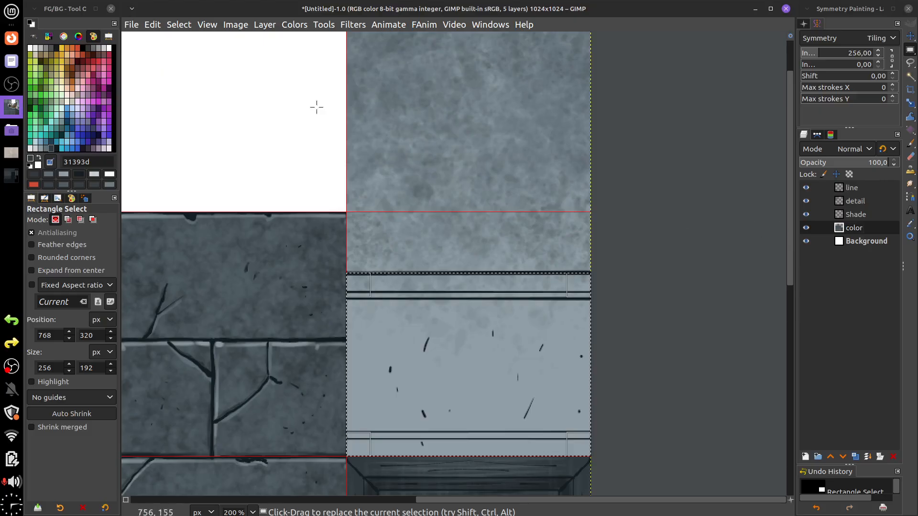
{"action": "left_click", "coordinate": [154, 26]}
{"action": "left_click", "coordinate": [242, 238]}
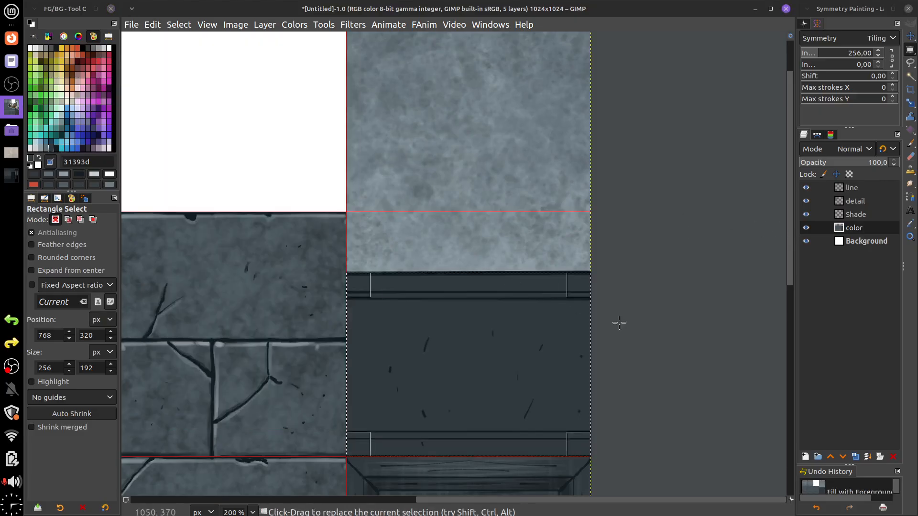
- Paint dusty splatter in 5e6d75 over the dark trim band with the Paintbrush
{"action": "left_click", "coordinate": [46, 147]}
{"action": "mouse_move", "coordinate": [911, 143]}
{"action": "left_click", "coordinate": [842, 151]}
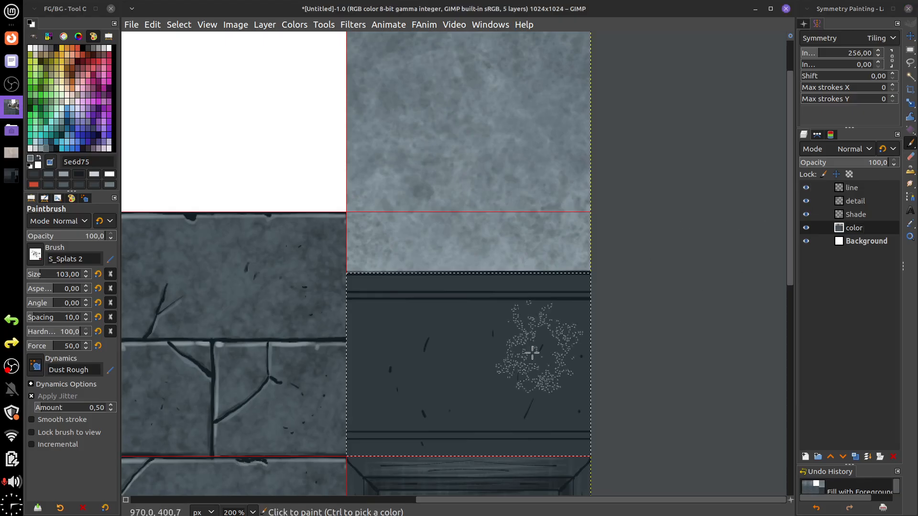
{"action": "mouse_move", "coordinate": [529, 353]}
{"action": "left_mouse_down"}
{"action": "mouse_move", "coordinate": [469, 352]}
{"action": "mouse_move", "coordinate": [513, 328]}
{"action": "mouse_move", "coordinate": [509, 344]}
{"action": "mouse_move", "coordinate": [471, 336]}
{"action": "mouse_move", "coordinate": [369, 295]}
{"action": "mouse_move", "coordinate": [442, 279]}
{"action": "mouse_move", "coordinate": [561, 277]}
{"action": "mouse_move", "coordinate": [399, 388]}
{"action": "mouse_move", "coordinate": [388, 378]}
{"action": "mouse_move", "coordinate": [446, 408]}
{"action": "mouse_move", "coordinate": [549, 400]}
{"action": "mouse_move", "coordinate": [574, 429]}
{"action": "mouse_move", "coordinate": [473, 445]}
{"action": "mouse_move", "coordinate": [500, 376]}
{"action": "mouse_move", "coordinate": [595, 326]}
{"action": "mouse_move", "coordinate": [521, 340]}
{"action": "mouse_move", "coordinate": [365, 397]}
{"action": "left_mouse_up"}
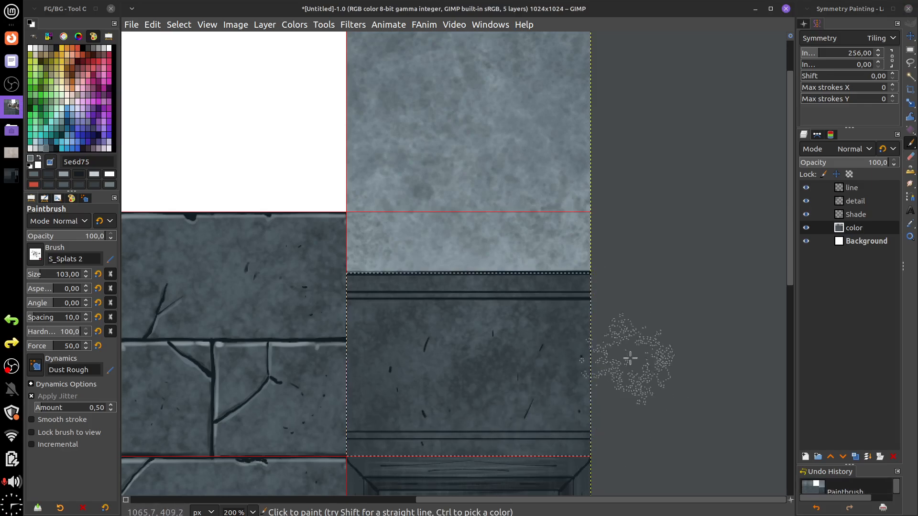
- Make the detail layer active and load the 000DefaultUdan preset for the Paintbrush
{"action": "scroll", "coordinate": [652, 352], "scroll_direction": "up", "scroll_amount": 2}
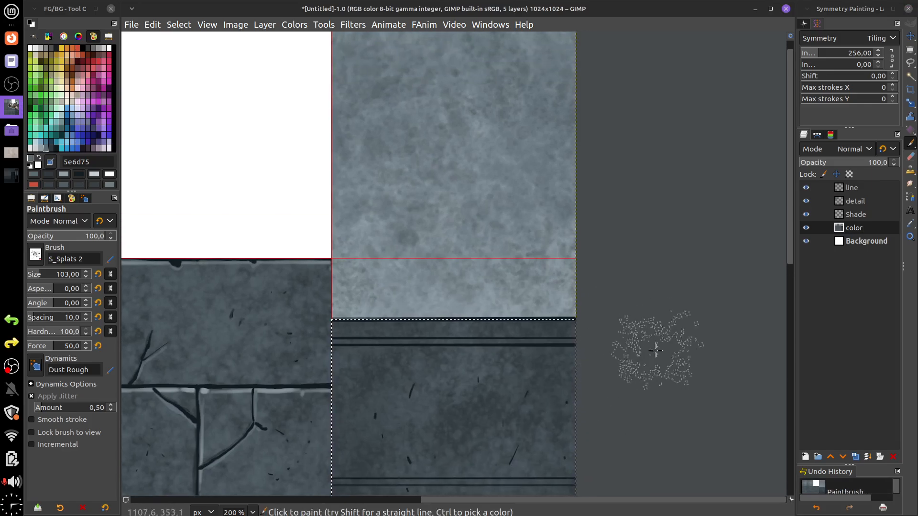
{"action": "scroll", "coordinate": [679, 325], "scroll_direction": "down", "scroll_amount": 1}
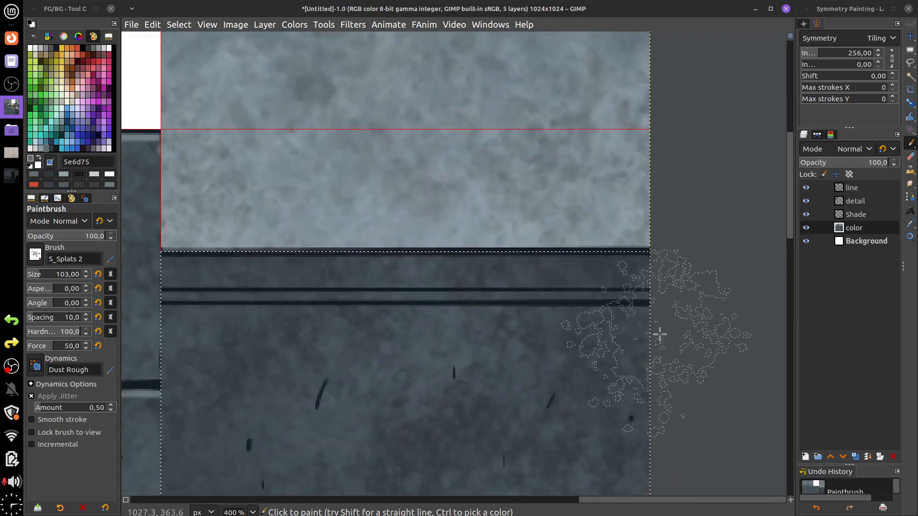
{"action": "scroll", "coordinate": [660, 332], "scroll_direction": "left", "scroll_amount": 4}
{"action": "left_click", "coordinate": [856, 214]}
{"action": "left_click", "coordinate": [855, 201]}
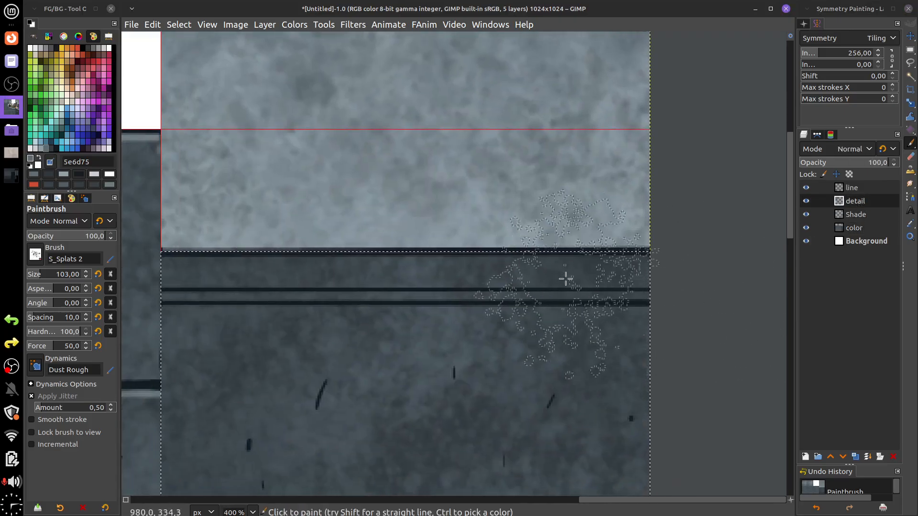
{"action": "left_click", "coordinate": [60, 508]}
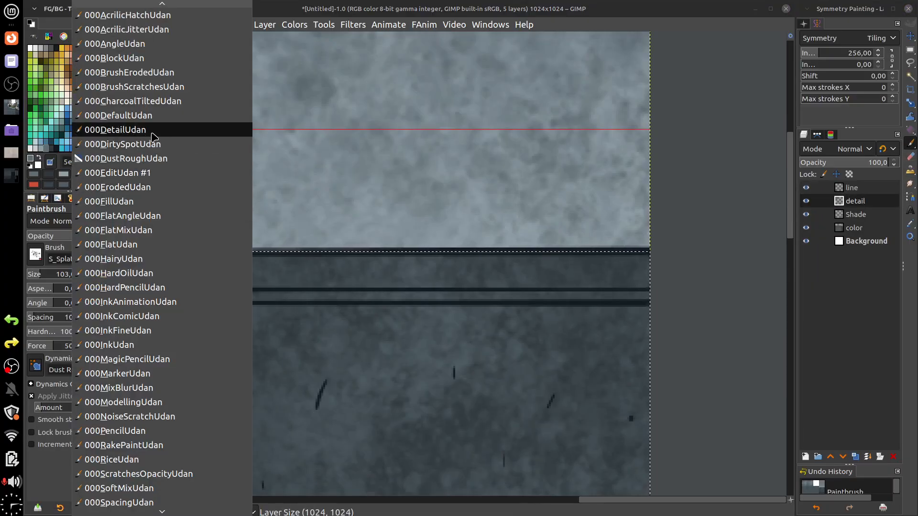
{"action": "left_click", "coordinate": [151, 116]}
- Paint a thin highlight in 909fa6 at brush size 11 just beneath the trim band's top line, undoing the first attempt
{"action": "scroll", "coordinate": [385, 271], "scroll_direction": "left", "scroll_amount": 5}
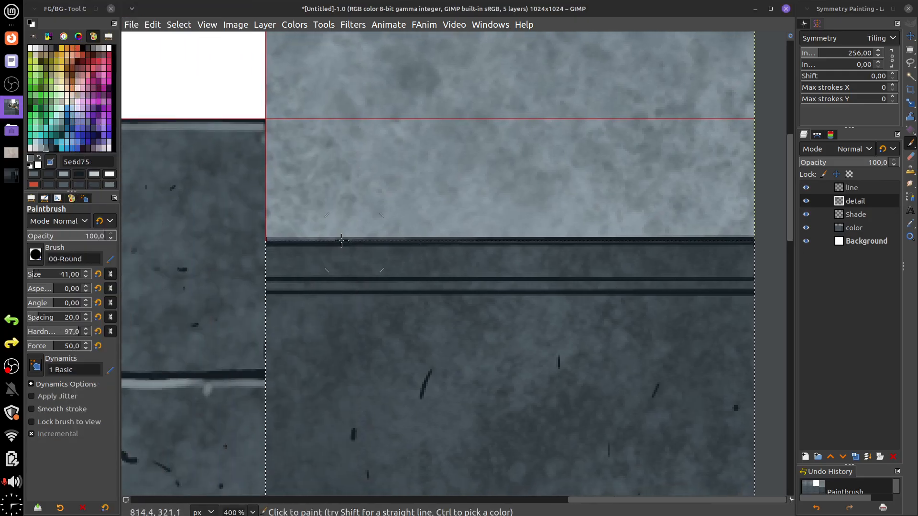
{"action": "left_click", "coordinate": [42, 148]}
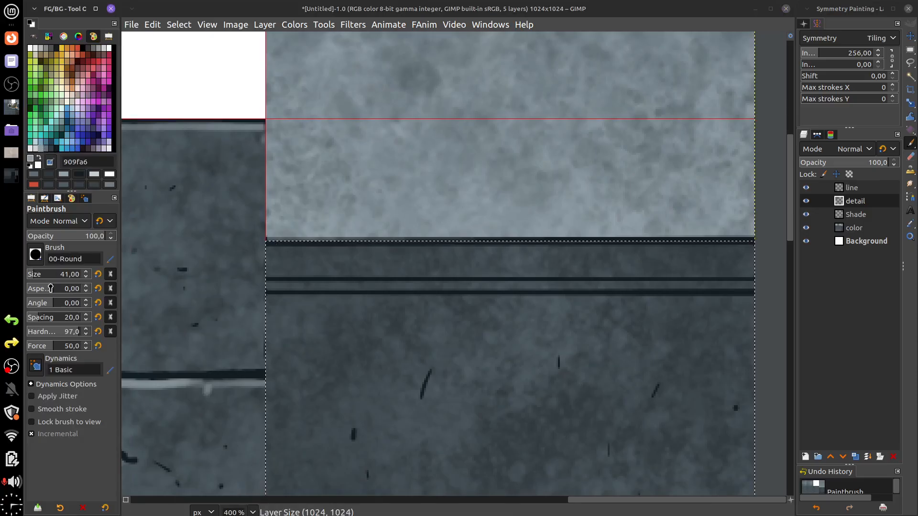
{"action": "left_click_drag", "start_coordinate": [34, 279], "coordinate": [34, 277]}
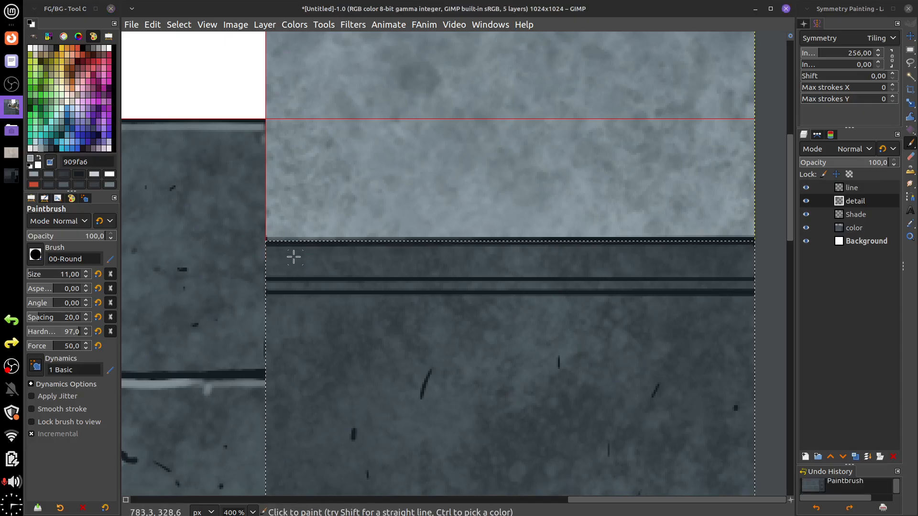
{"action": "mouse_move", "coordinate": [289, 249]}
{"action": "left_mouse_down"}
{"action": "mouse_move", "coordinate": [417, 249]}
{"action": "mouse_move", "coordinate": [292, 249]}
{"action": "mouse_move", "coordinate": [674, 248]}
{"action": "left_mouse_up"}
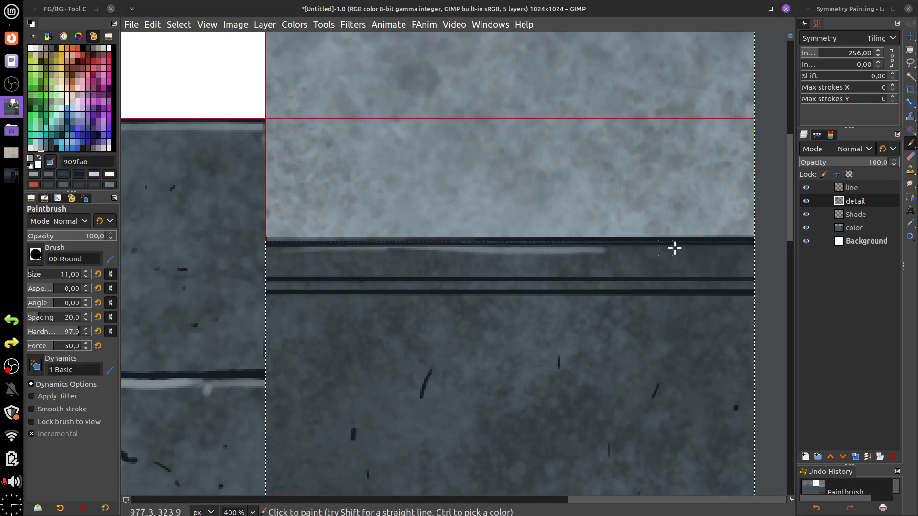
{"action": "key", "text": "ctrl+z"}
{"action": "left_click_drag", "start_coordinate": [351, 248], "coordinate": [683, 243]}
{"action": "left_click_drag", "start_coordinate": [624, 269], "coordinate": [465, 278]}
{"action": "left_click_drag", "start_coordinate": [366, 257], "coordinate": [629, 255]}
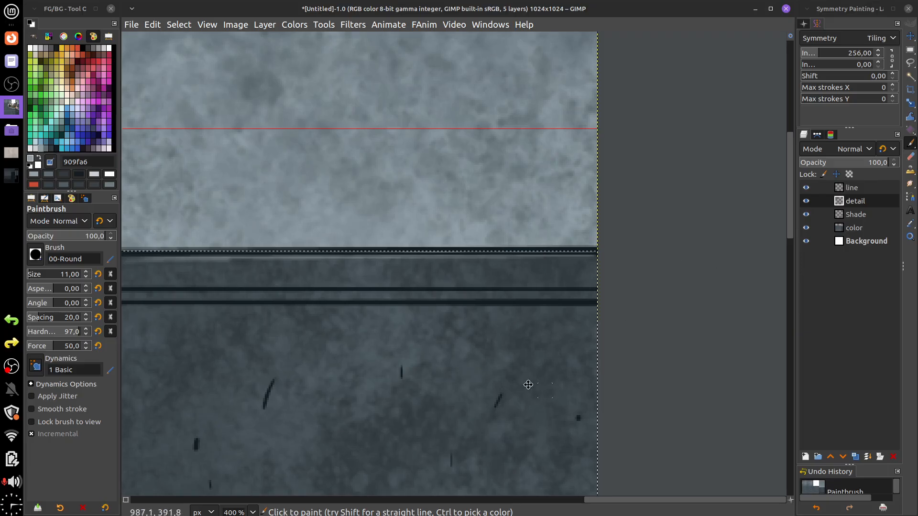
- Paint thin 909fa6 highlights beneath the two lower lines of the trim band, undoing the uneven strokes
{"action": "left_click_drag", "start_coordinate": [529, 385], "coordinate": [648, 171]}
{"action": "left_click_drag", "start_coordinate": [484, 346], "coordinate": [486, 252]}
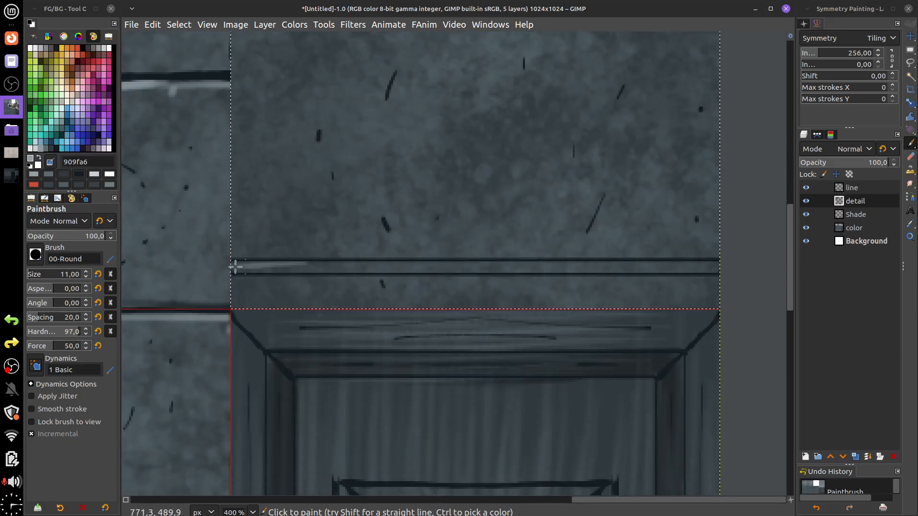
{"action": "key", "text": "ctrl+z"}
{"action": "left_click_drag", "start_coordinate": [228, 261], "coordinate": [545, 263]}
{"action": "key", "text": "ctrl+z"}
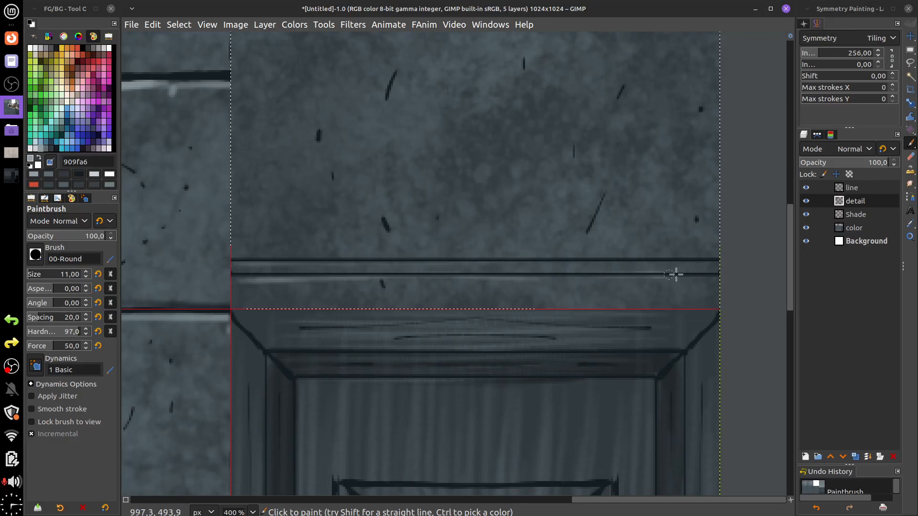
{"action": "left_click_drag", "start_coordinate": [675, 274], "coordinate": [699, 273]}
{"action": "key", "text": "ctrl+z"}
{"action": "left_click_drag", "start_coordinate": [615, 277], "coordinate": [726, 281]}
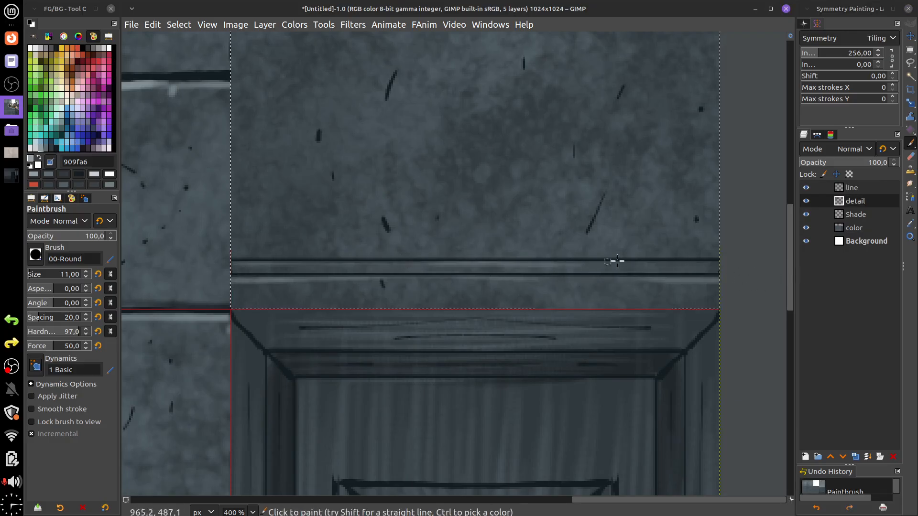
- Shade along the trim band's upper pair of lines with soft strokes in 141c20
{"action": "scroll", "coordinate": [628, 330], "scroll_direction": "up", "scroll_amount": 5}
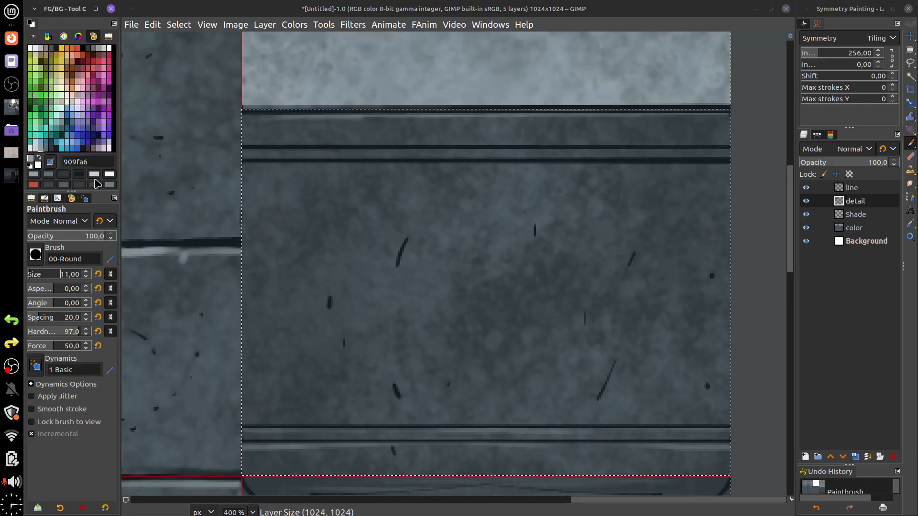
{"action": "left_click", "coordinate": [57, 149]}
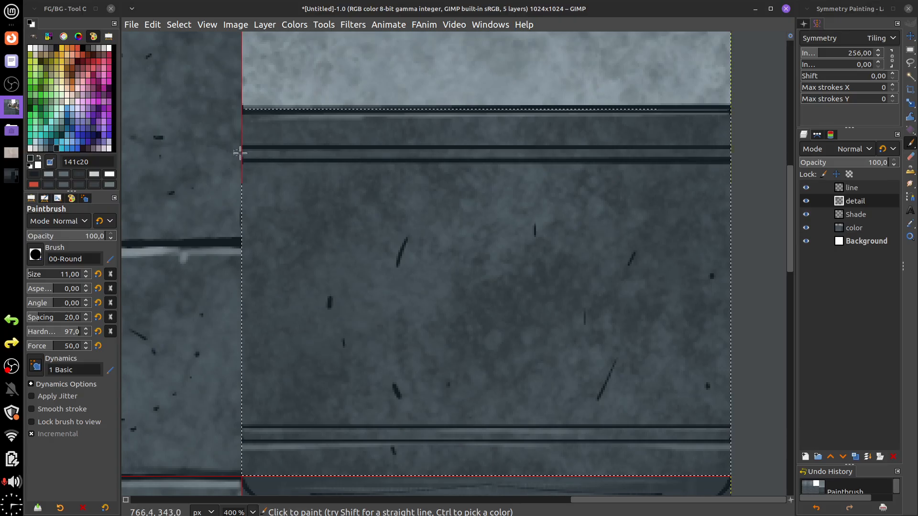
{"action": "left_click_drag", "start_coordinate": [301, 159], "coordinate": [686, 153]}
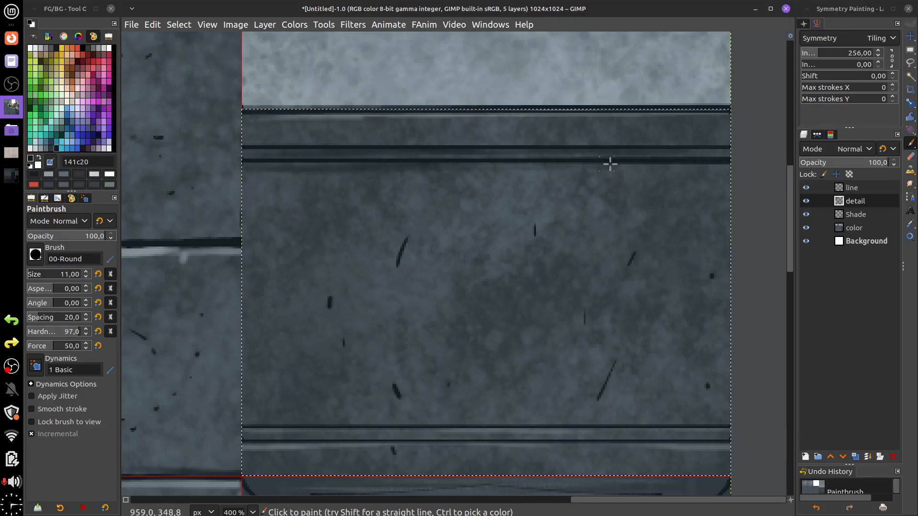
- Paint a 141c20 shadow along the trim band's bottom edge above the door, redoing the first stroke, and clear the selection
{"action": "scroll", "coordinate": [610, 165], "scroll_direction": "down", "scroll_amount": 5}
{"action": "left_click_drag", "start_coordinate": [246, 359], "coordinate": [455, 362]}
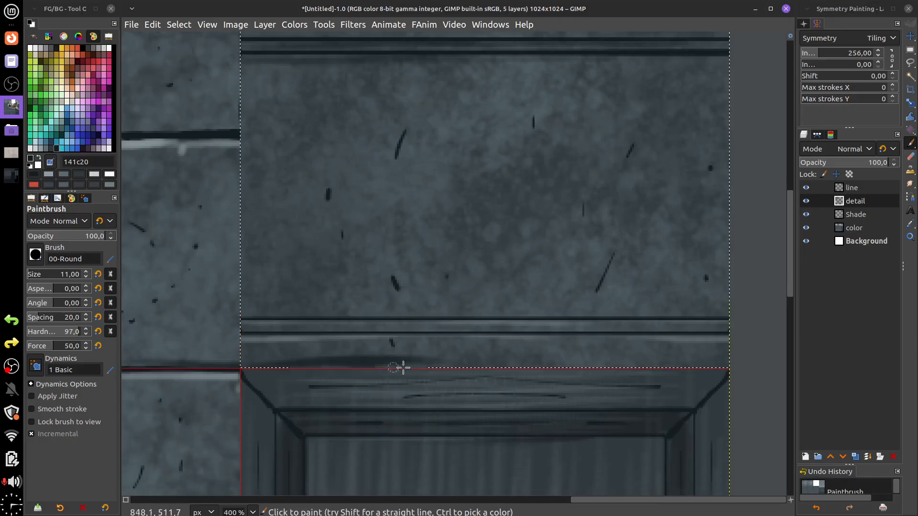
{"action": "key", "text": "ctrl+z"}
{"action": "left_click_drag", "start_coordinate": [317, 365], "coordinate": [749, 357]}
{"action": "key", "text": "ctrl+shift+a"}
{"action": "left_click_drag", "start_coordinate": [768, 272], "coordinate": [716, 354]}
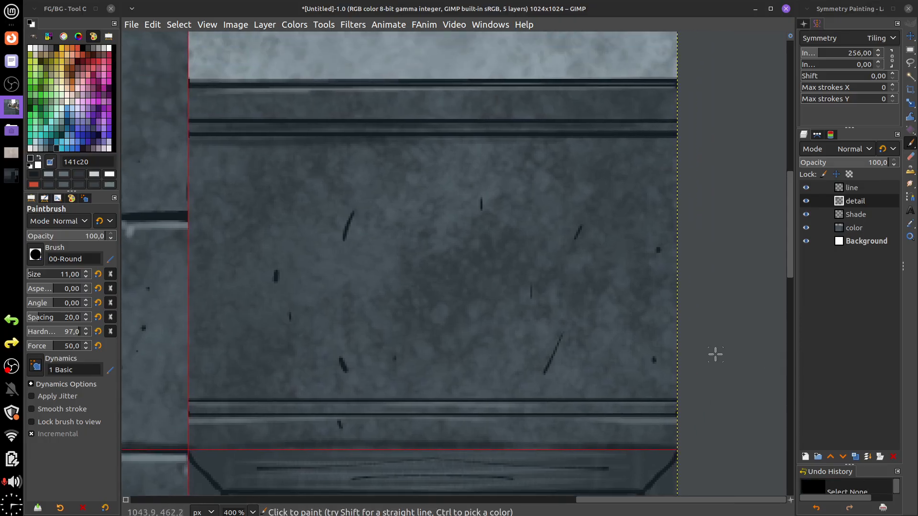
{"action": "scroll", "coordinate": [716, 354], "scroll_direction": "down", "scroll_amount": 3}
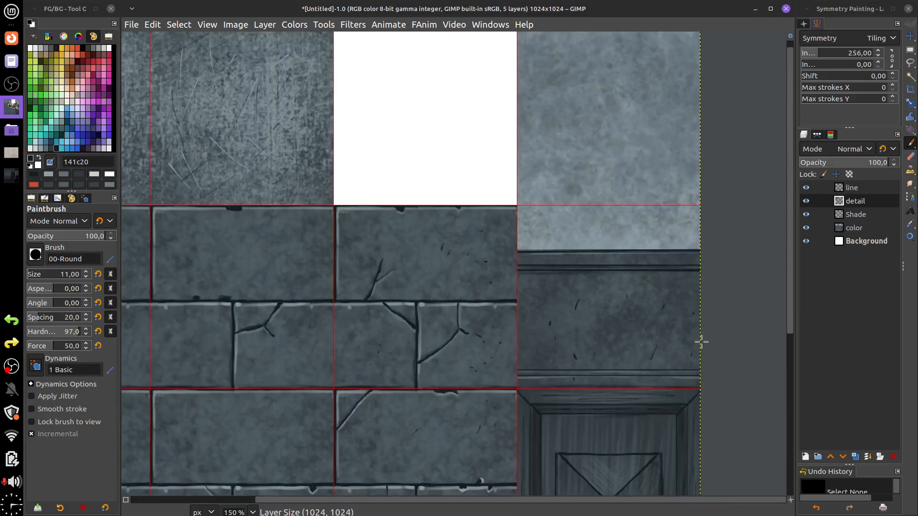
- Turn on snapping to the canvas edges and try a rectangular selection around the empty white tile, clearing it again
{"action": "left_click_drag", "start_coordinate": [733, 283], "coordinate": [687, 351]}
{"action": "scroll", "coordinate": [714, 317], "scroll_direction": "down", "scroll_amount": 1}
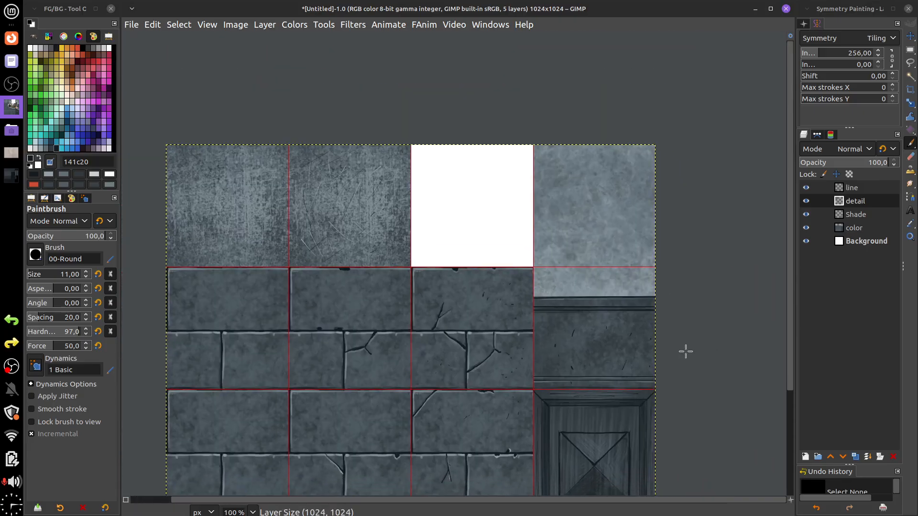
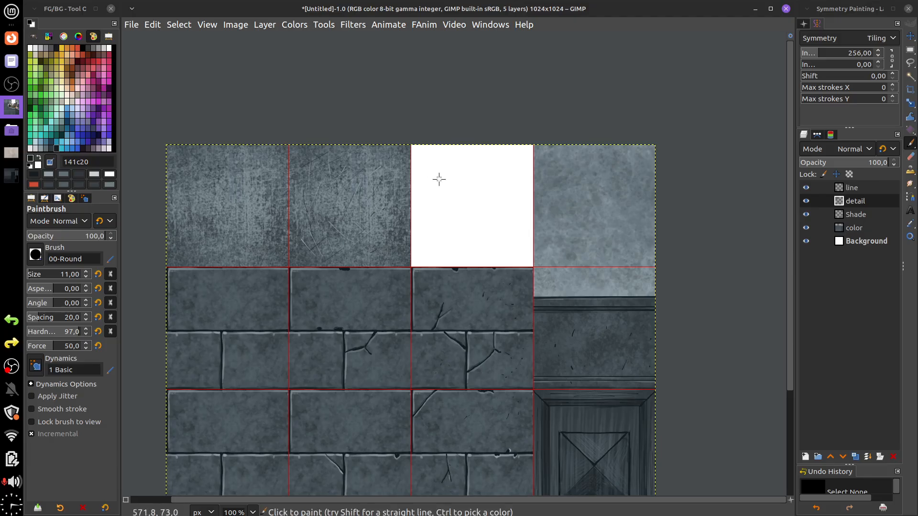
{"action": "key", "text": "r"}
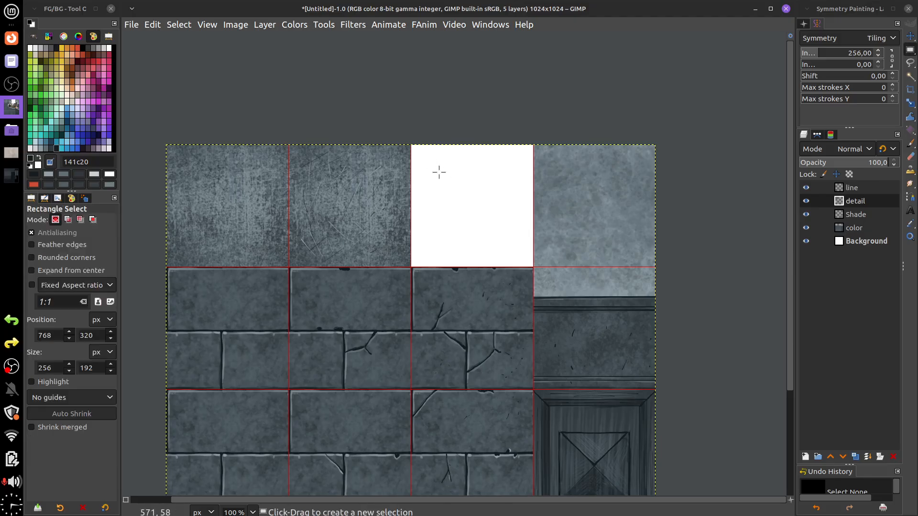
{"action": "left_click", "coordinate": [205, 25]}
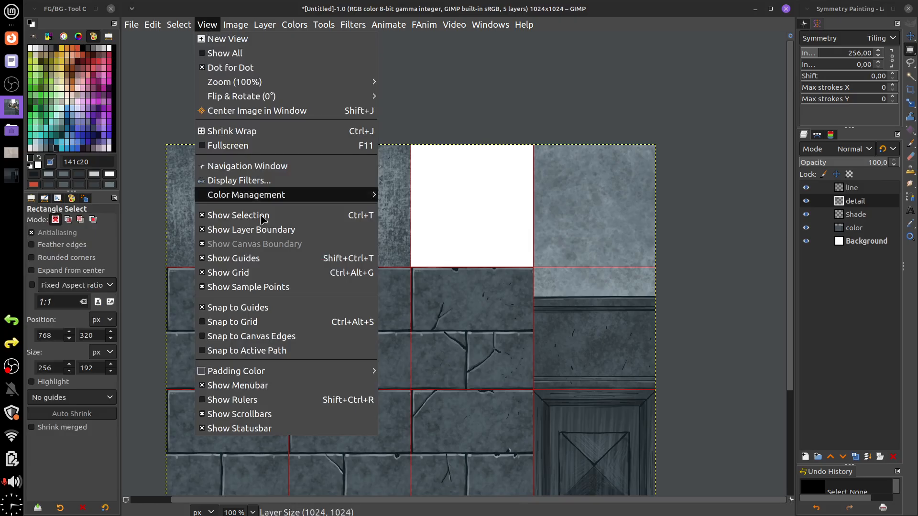
{"action": "left_click", "coordinate": [284, 328]}
{"action": "left_click_drag", "start_coordinate": [410, 144], "coordinate": [533, 267]}
{"action": "left_click_drag", "start_coordinate": [419, 201], "coordinate": [420, 208]}
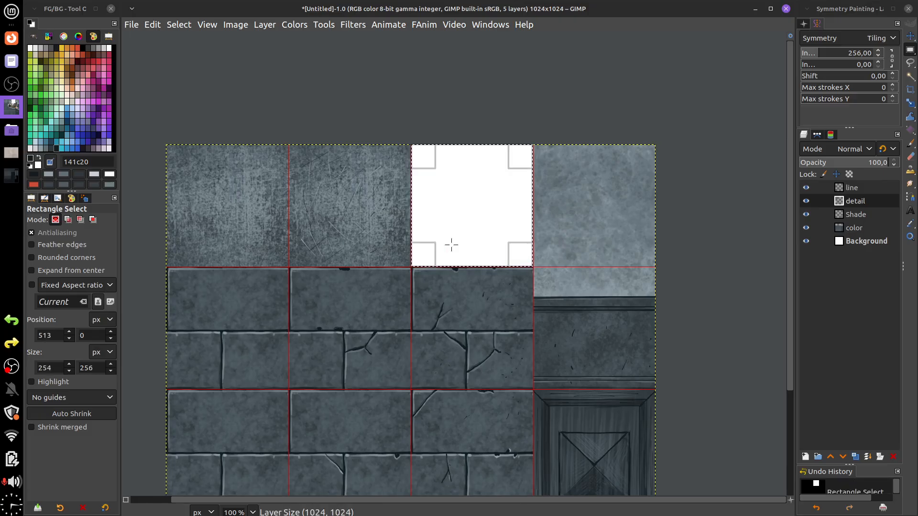
{"action": "left_click", "coordinate": [450, 248]}
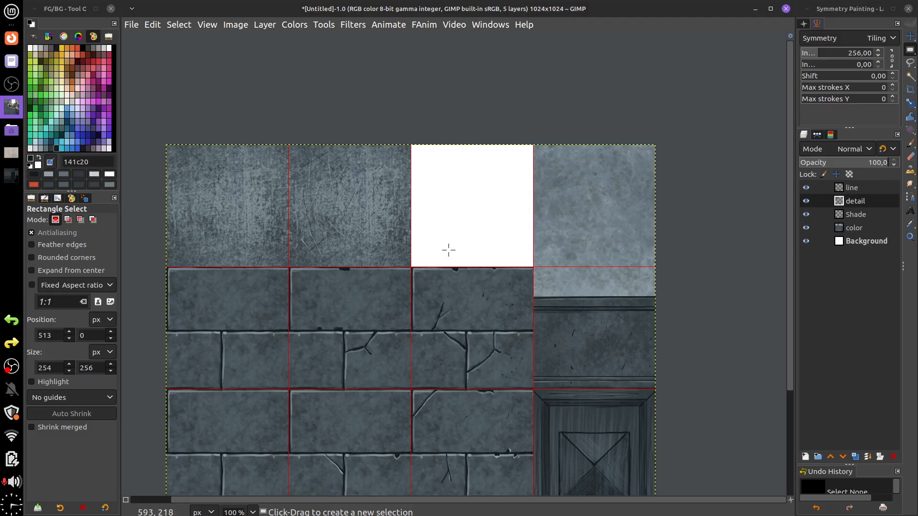
- Reset the colours to black and white and choose the Ink tool on the line layer, undoing a test stroke
{"action": "key", "text": "d"}
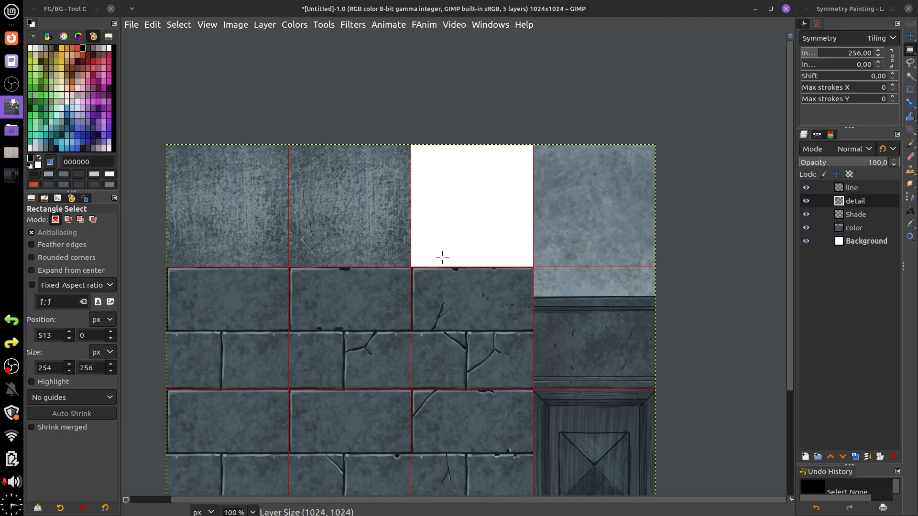
{"action": "left_click", "coordinate": [849, 189]}
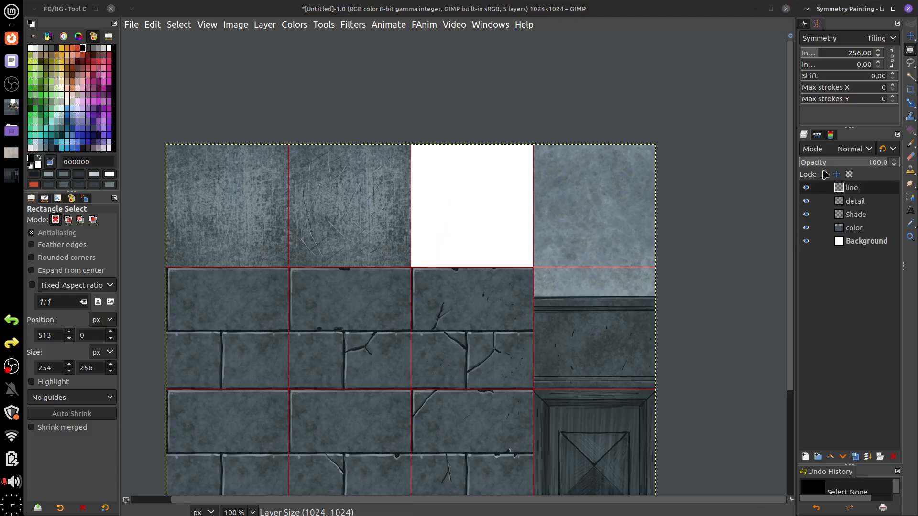
{"action": "left_click", "coordinate": [911, 145]}
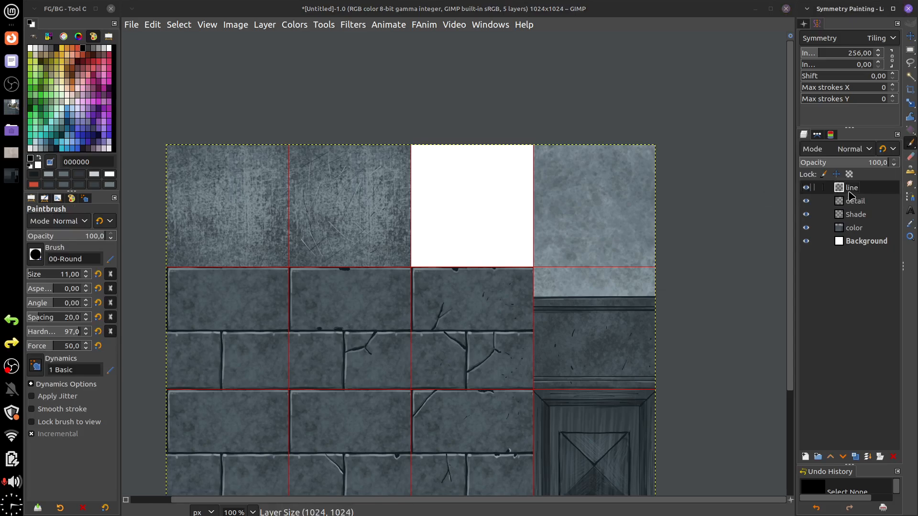
{"action": "mouse_move", "coordinate": [911, 144]}
{"action": "left_click", "coordinate": [869, 187]}
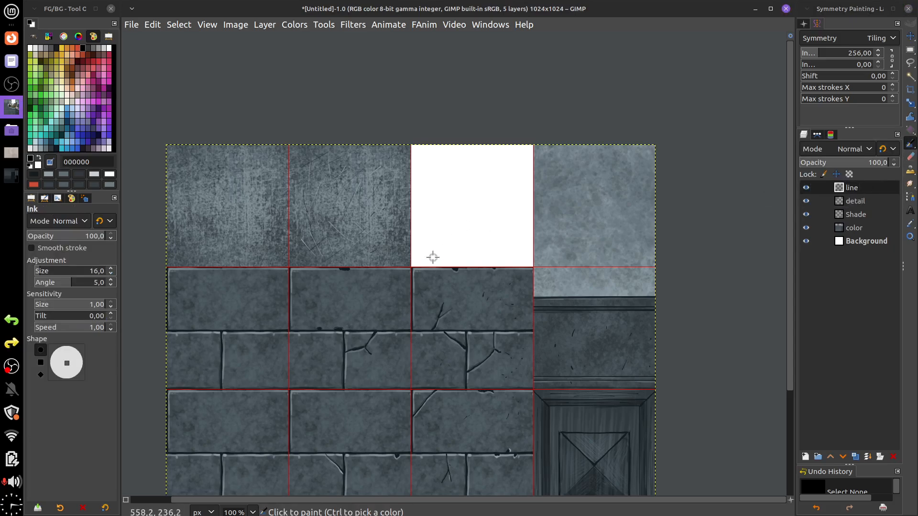
{"action": "left_click_drag", "start_coordinate": [427, 258], "coordinate": [429, 230]}
{"action": "key", "text": "ctrl+z"}
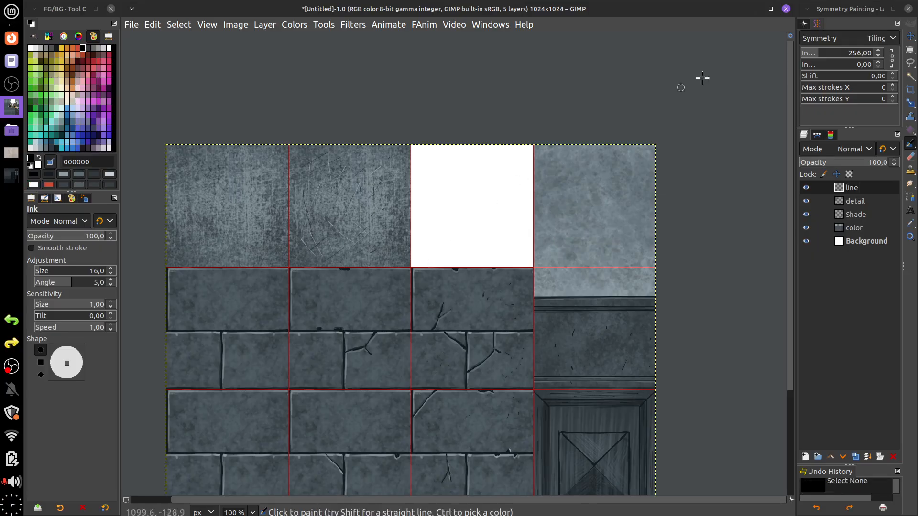
- Try a vertical tiling interval of 256, and turn symmetry painting off by setting it to None
{"action": "left_click", "coordinate": [862, 42]}
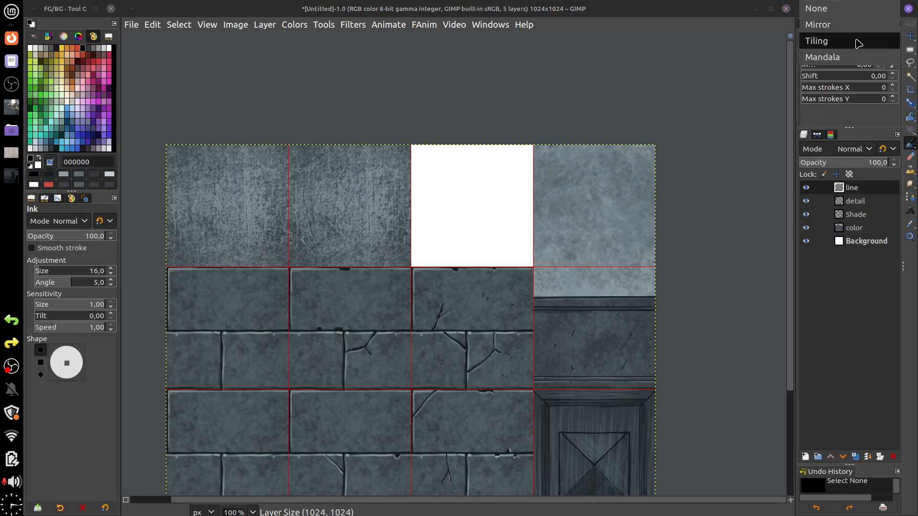
{"action": "left_click", "coordinate": [859, 43]}
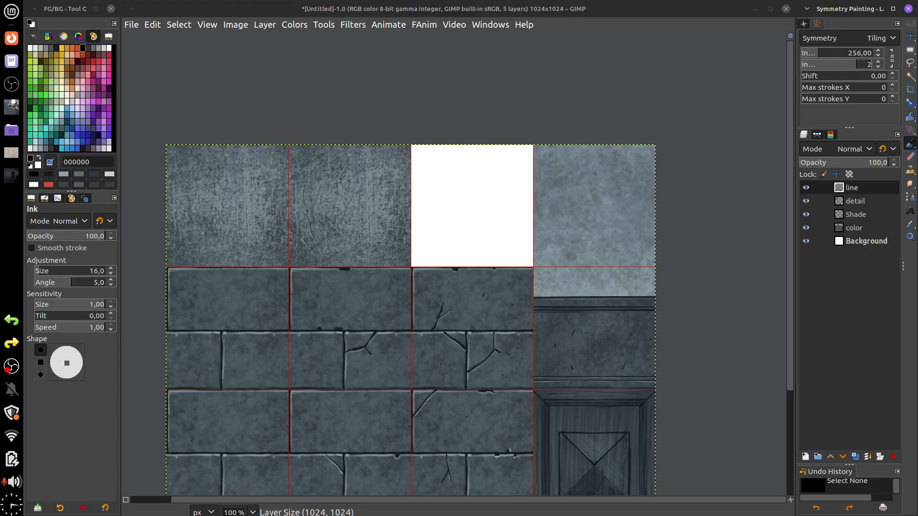
{"action": "key", "text": "Return"}
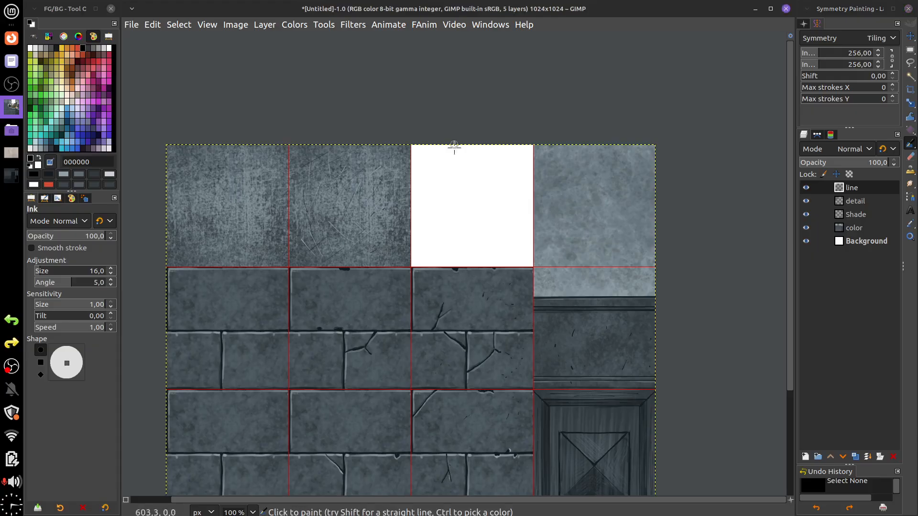
{"action": "left_click", "coordinate": [858, 42]}
{"action": "left_click", "coordinate": [861, 10]}
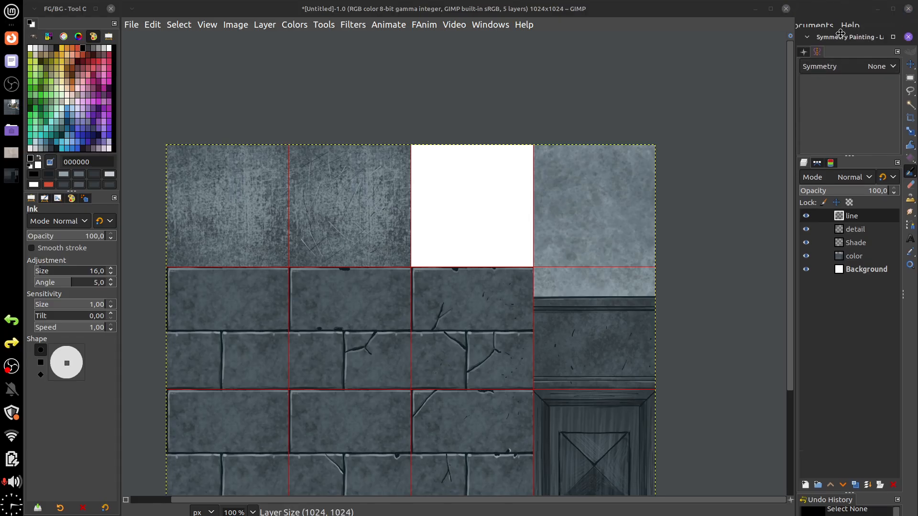
{"action": "left_click", "coordinate": [873, 50]}
{"action": "left_click", "coordinate": [880, 49]}
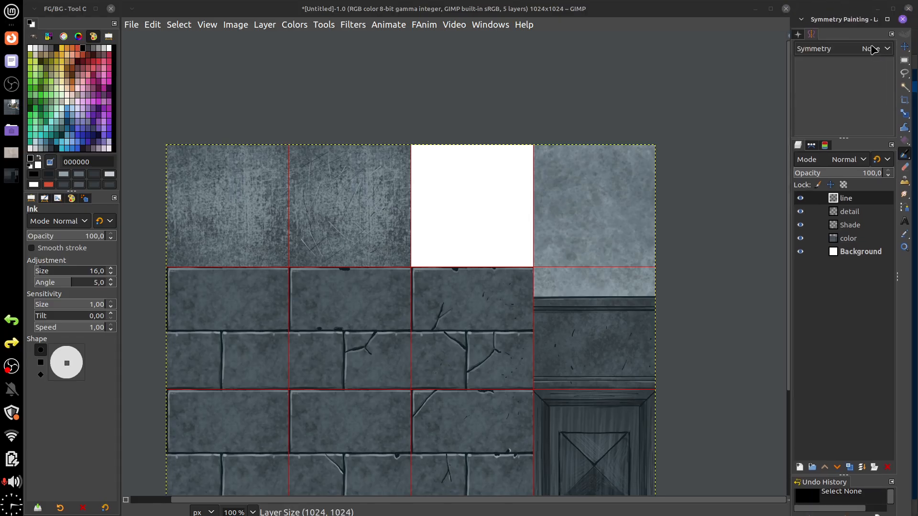
{"action": "left_click", "coordinate": [438, 202]}
{"action": "left_click_drag", "start_coordinate": [428, 151], "coordinate": [424, 219]}
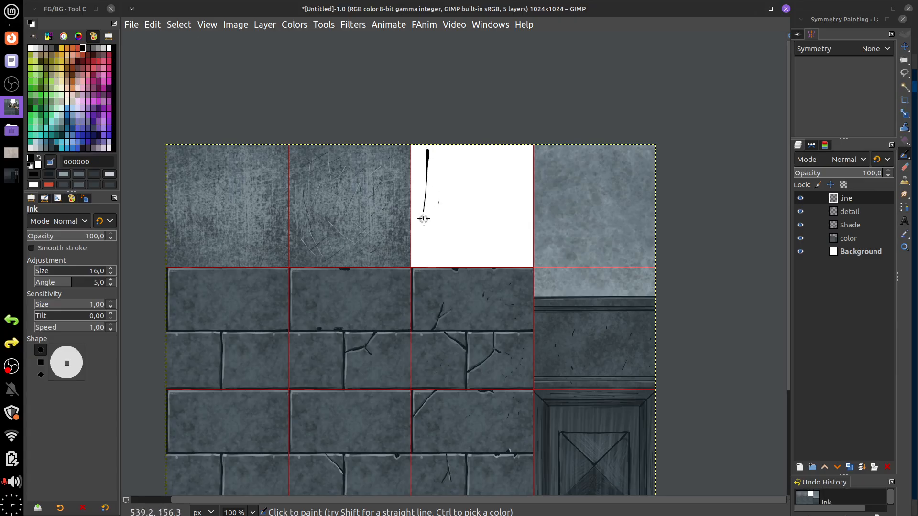
{"action": "mouse_move", "coordinate": [417, 145]}
{"action": "left_mouse_down"}
{"action": "mouse_move", "coordinate": [428, 157]}
{"action": "mouse_move", "coordinate": [483, 157]}
{"action": "mouse_move", "coordinate": [477, 162]}
{"action": "mouse_move", "coordinate": [546, 155]}
{"action": "left_mouse_up"}
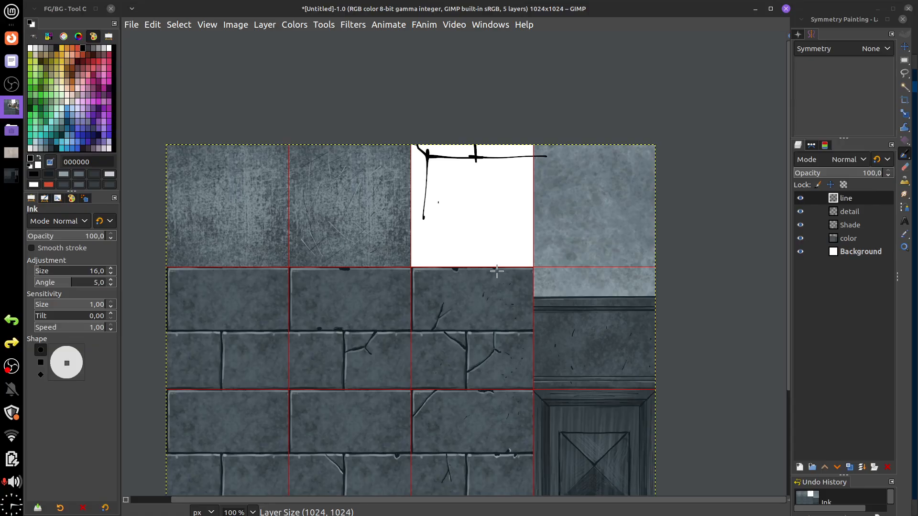
{"action": "key", "text": "ctrl+z"}
{"action": "key", "text": "ctrl+z"}
{"action": "key", "text": "ctrl+z"}
{"action": "key", "text": "ctrl+z"}
{"action": "key", "text": "ctrl+z"}
{"action": "key", "text": "ctrl+z"}
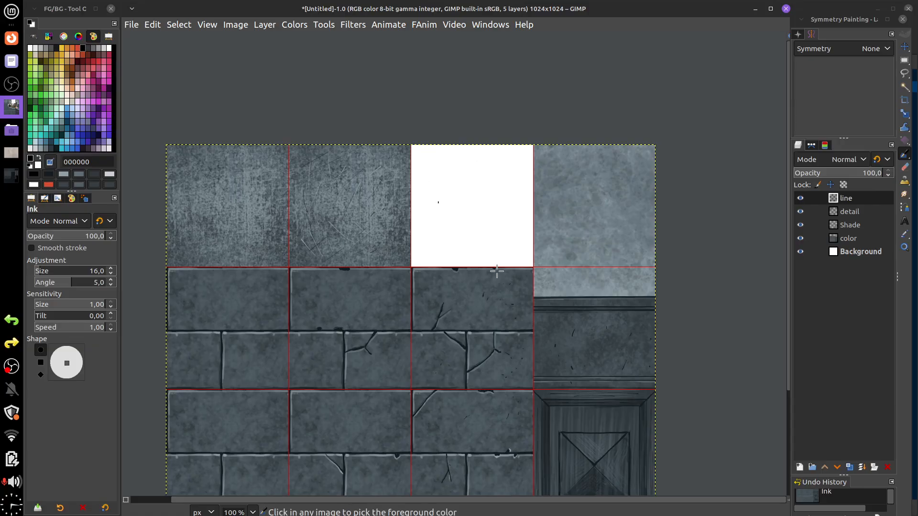
- Switch to the runner-test.png reference image, examine the rug's border, scroll ornaments and quarter-pattern layout up close, and close it
{"action": "left_click", "coordinate": [12, 176]}
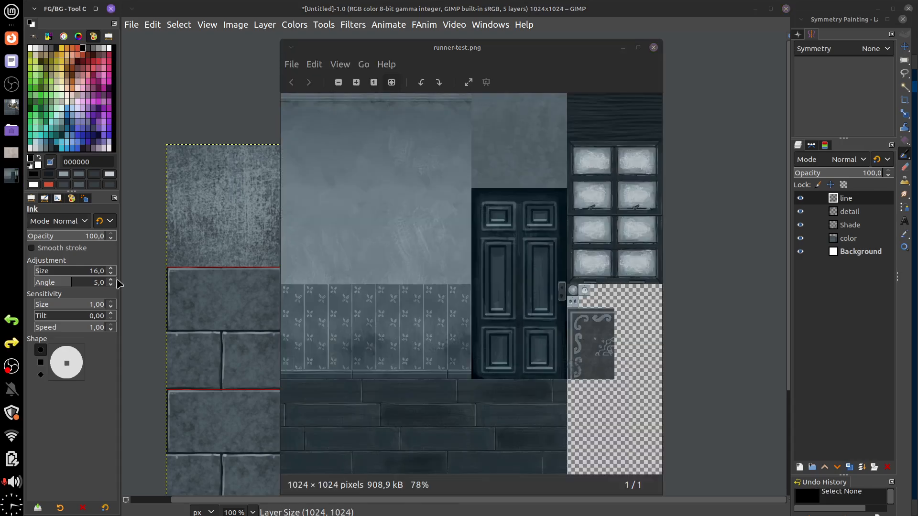
{"action": "scroll", "coordinate": [627, 379], "scroll_direction": "up", "scroll_amount": 6}
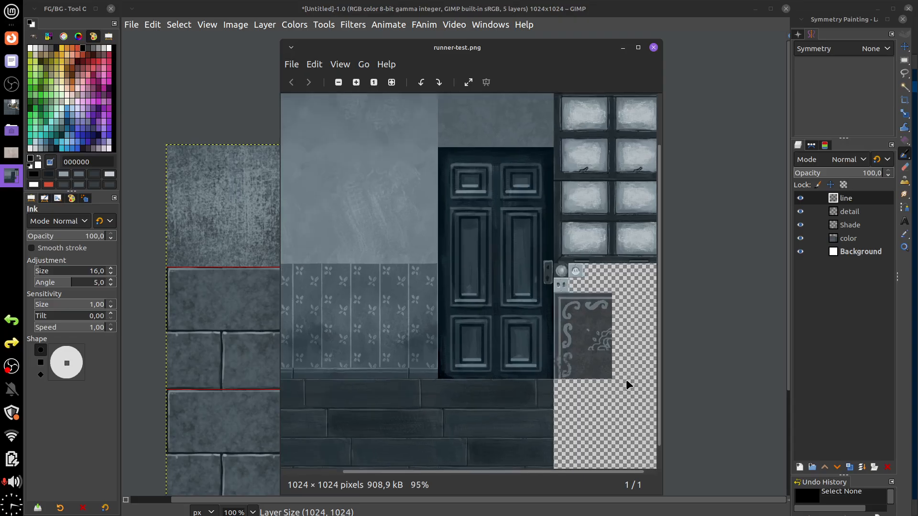
{"action": "scroll", "coordinate": [602, 339], "scroll_direction": "up", "scroll_amount": 1}
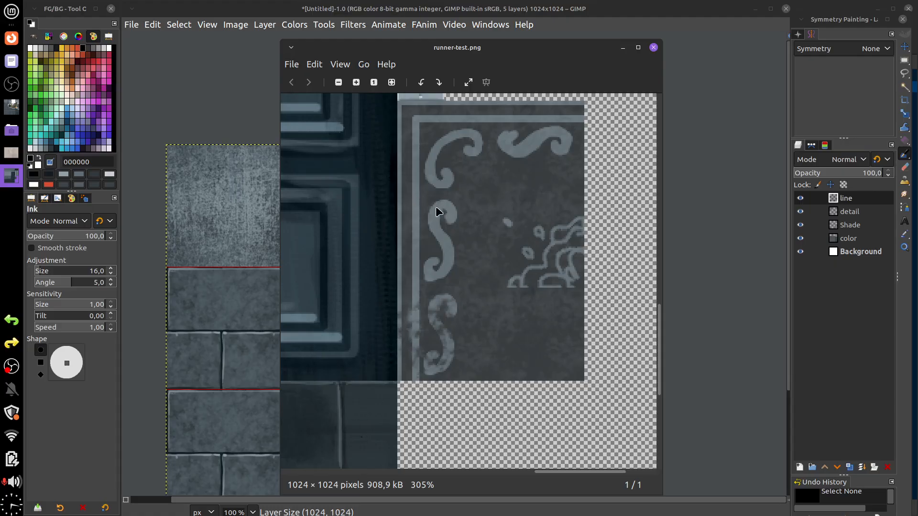
{"action": "left_click_drag", "start_coordinate": [394, 199], "coordinate": [390, 220]}
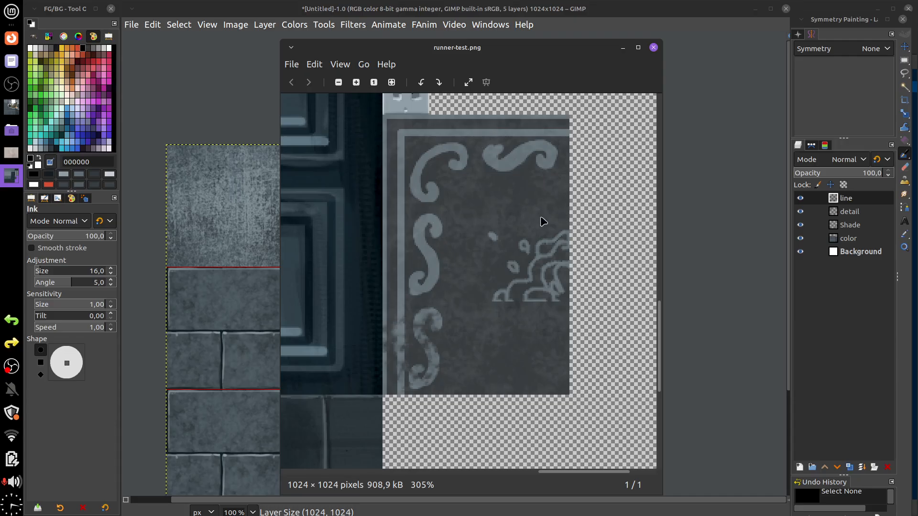
{"action": "left_click", "coordinate": [654, 48]}
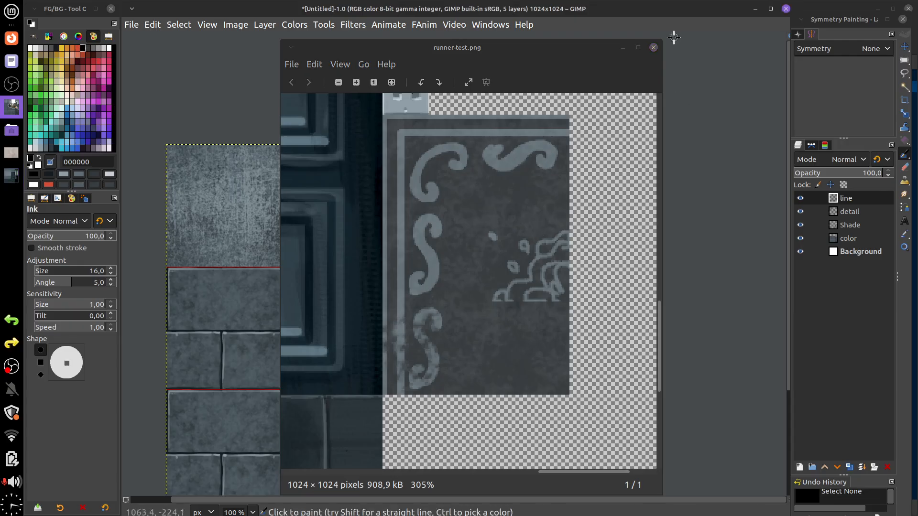
- Configure the image grid with a spacing of 128 pixels horizontally and vertically
{"action": "left_click", "coordinate": [152, 24]}
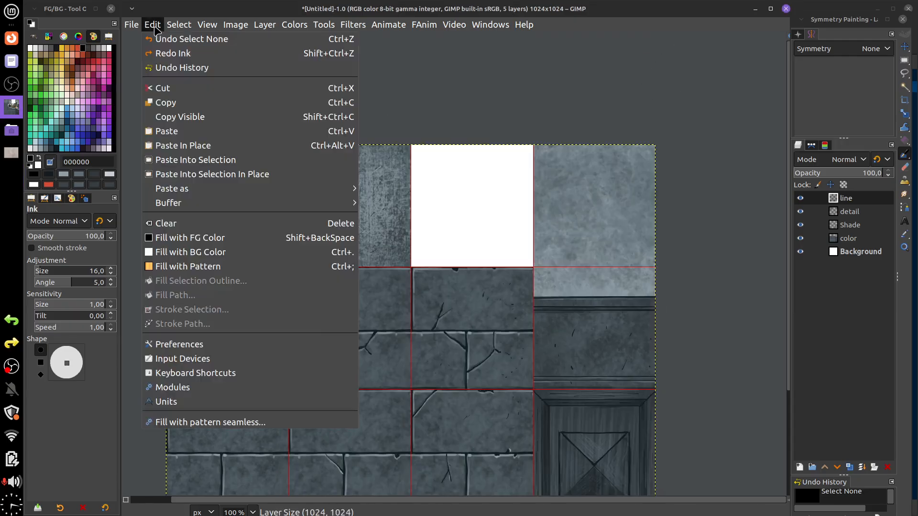
{"action": "mouse_move", "coordinate": [204, 28]}
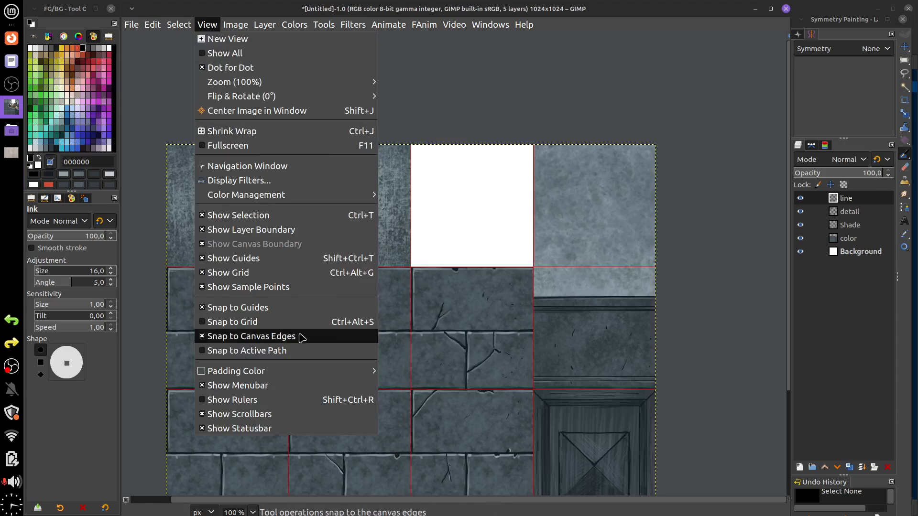
{"action": "mouse_move", "coordinate": [232, 24]}
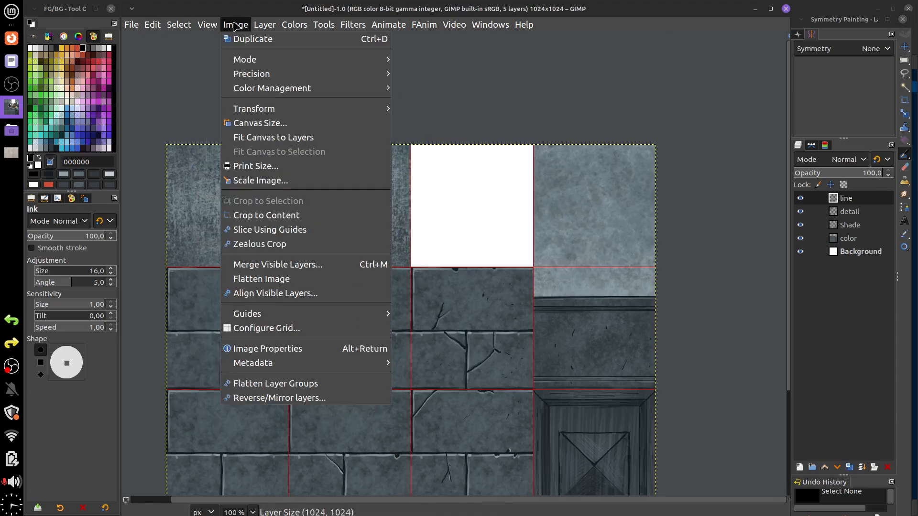
{"action": "left_click", "coordinate": [308, 328]}
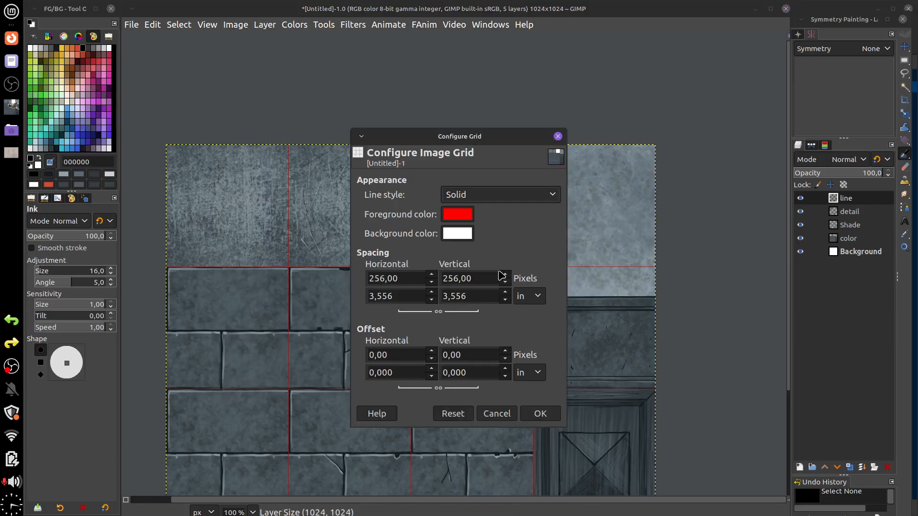
{"action": "left_click_drag", "start_coordinate": [411, 279], "coordinate": [372, 277]}
{"action": "key", "text": "BackSpace"}
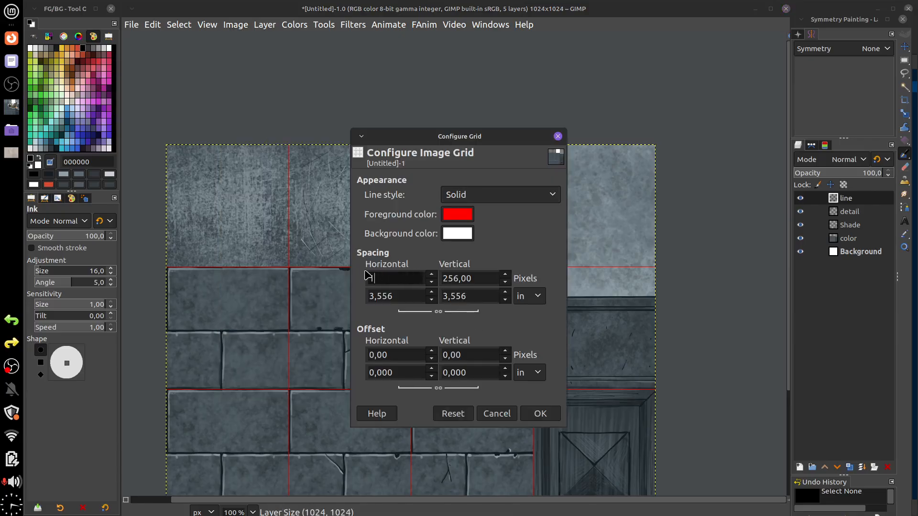
{"action": "key", "text": "Return"}
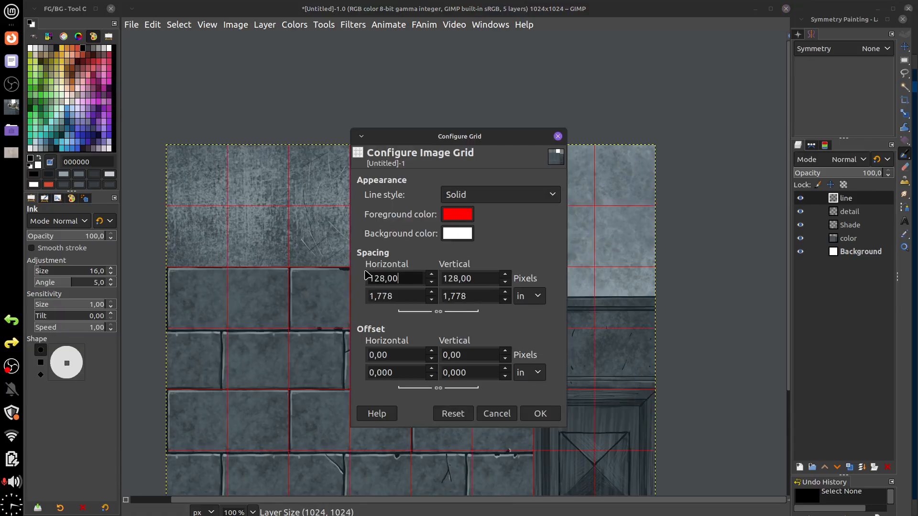
{"action": "left_click", "coordinate": [532, 407]}
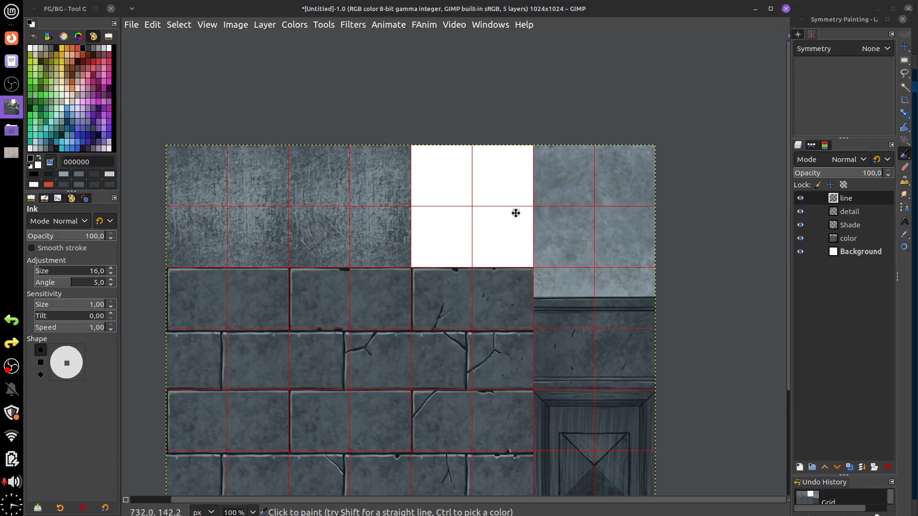
- Turn on snapping to the grid and select the whole empty white tile, 256 by 256 px at position 512, 0
{"action": "left_click_drag", "start_coordinate": [517, 211], "coordinate": [512, 297]}
{"action": "scroll", "coordinate": [508, 292], "scroll_direction": "up", "scroll_amount": 1}
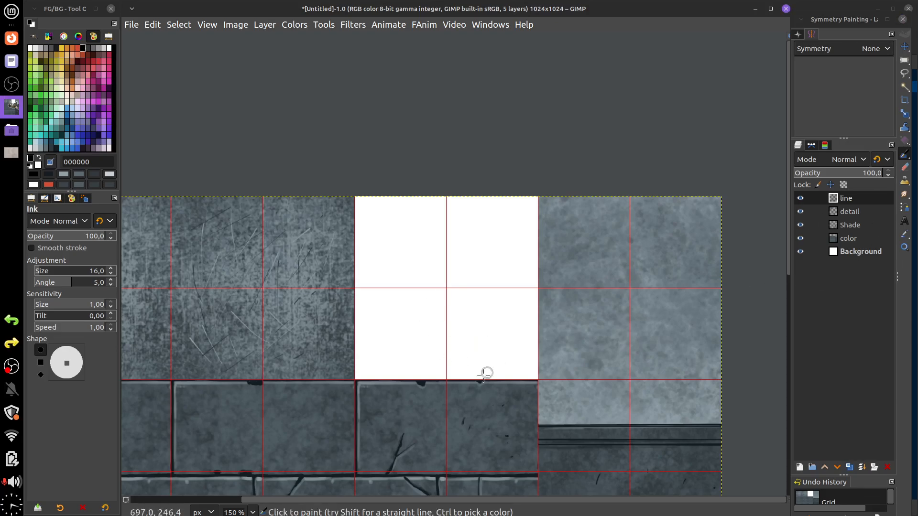
{"action": "key", "text": "r"}
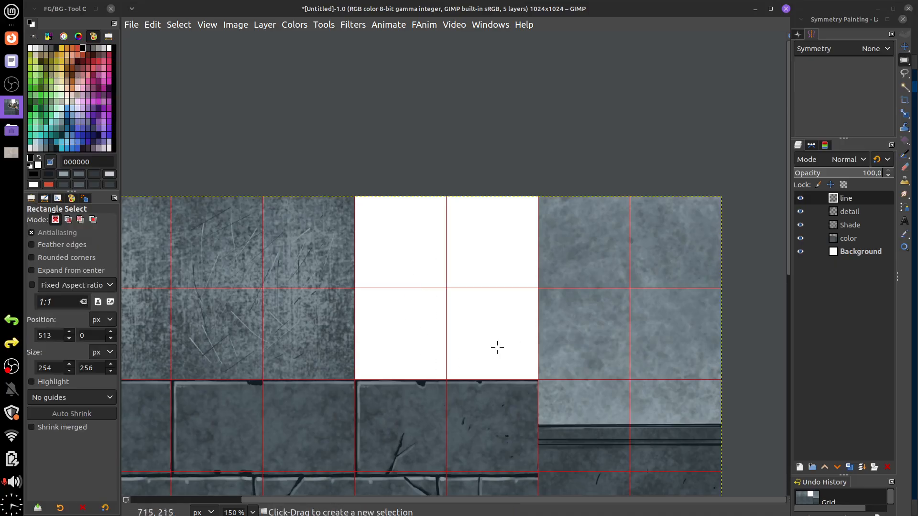
{"action": "left_click_drag", "start_coordinate": [354, 195], "coordinate": [537, 379]}
{"action": "left_click_drag", "start_coordinate": [532, 307], "coordinate": [523, 310]}
{"action": "left_click_drag", "start_coordinate": [517, 365], "coordinate": [512, 361]}
{"action": "left_click", "coordinate": [209, 27]}
{"action": "left_click", "coordinate": [253, 322]}
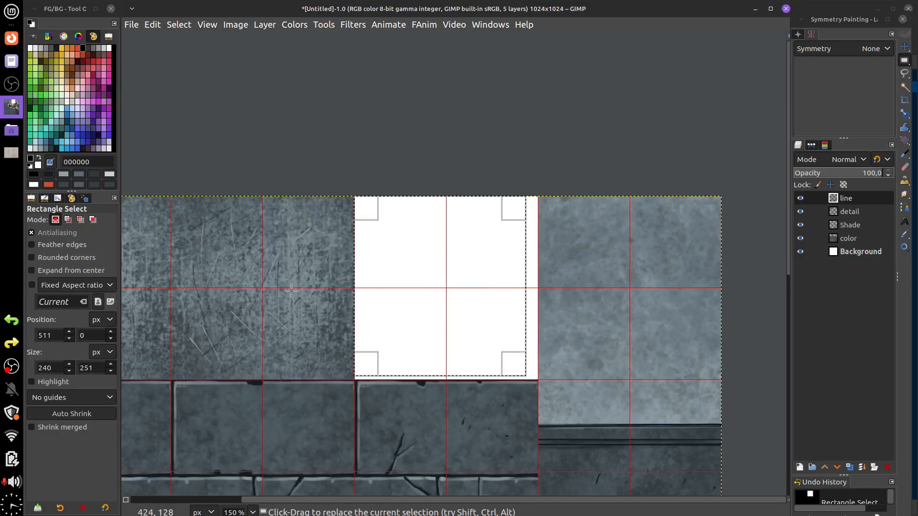
{"action": "left_click_drag", "start_coordinate": [368, 207], "coordinate": [526, 363]}
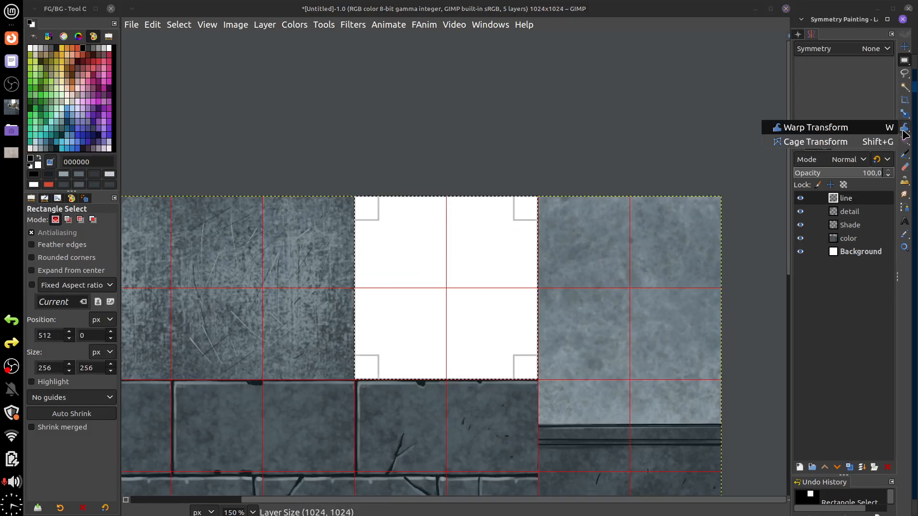
- Ink two nested L-shaped border lines along the white tile's left and upper sides, joined by a short diagonal at their corner
{"action": "left_click", "coordinate": [905, 154]}
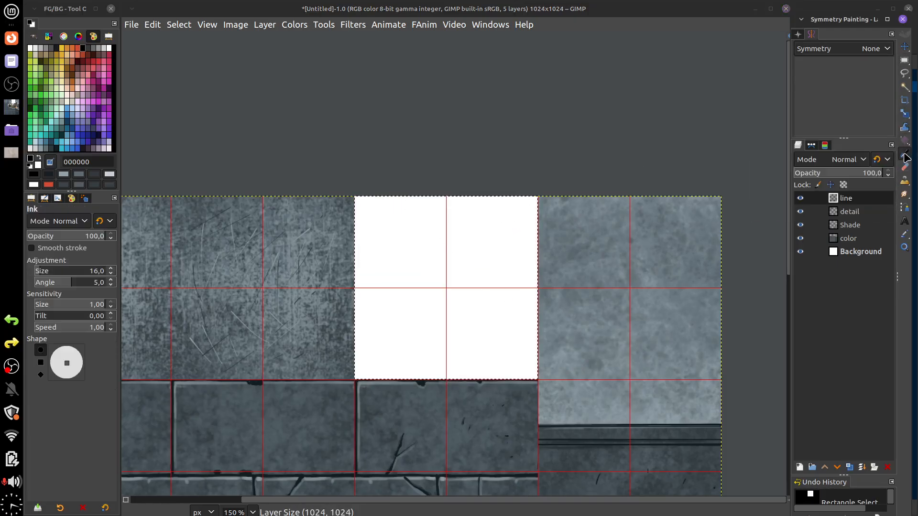
{"action": "left_click", "coordinate": [376, 380]}
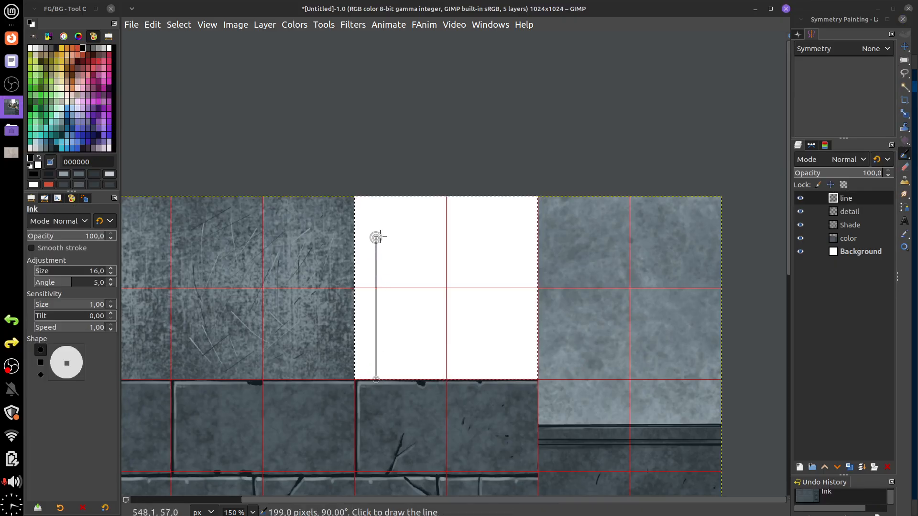
{"action": "left_click", "coordinate": [376, 221], "text": "shift"}
{"action": "left_click", "coordinate": [376, 377], "text": "shift"}
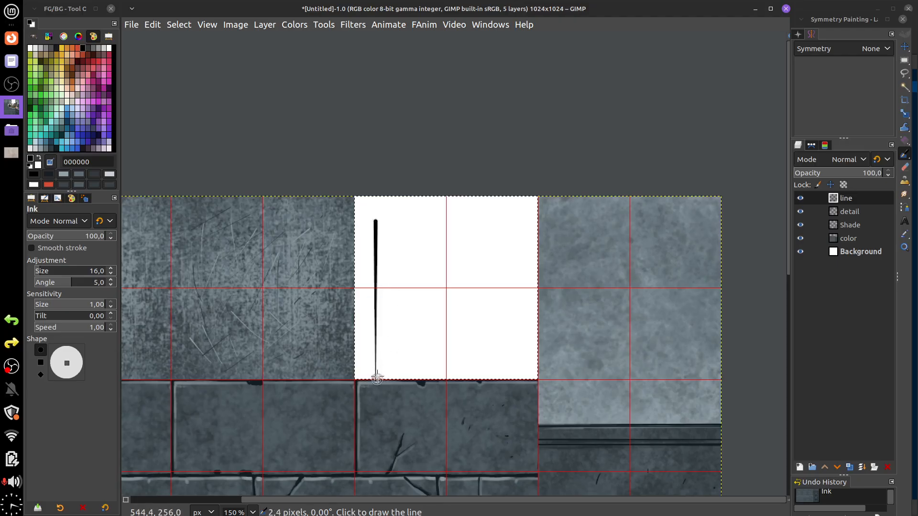
{"action": "left_click", "coordinate": [376, 223], "text": "shift"}
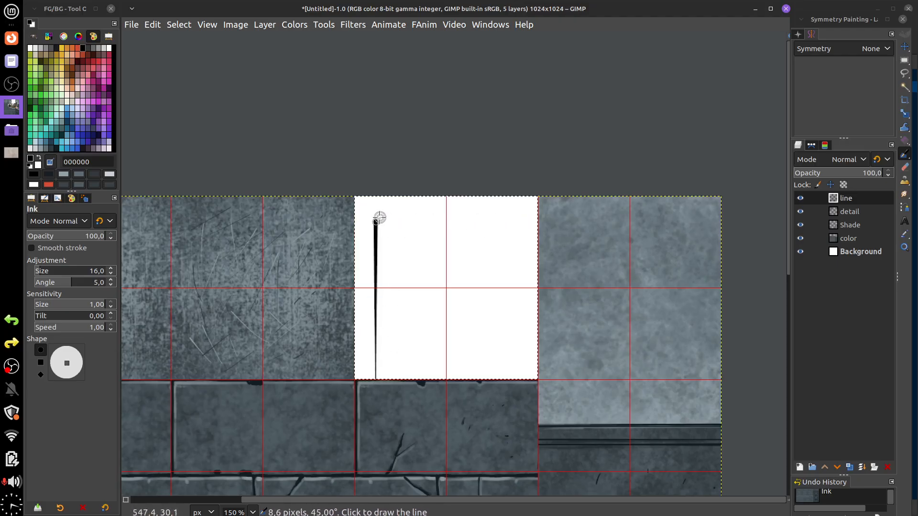
{"action": "left_click", "coordinate": [376, 214], "text": "shift"}
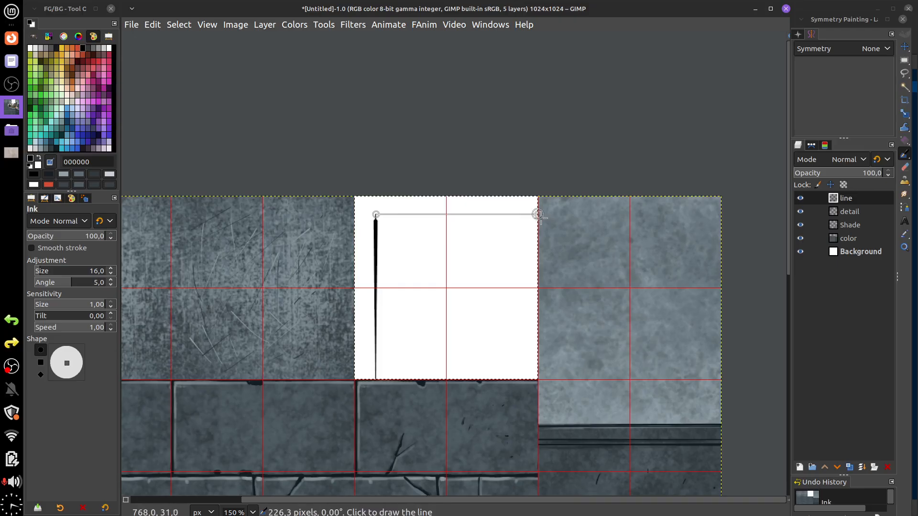
{"action": "left_click", "coordinate": [537, 215], "text": "shift"}
{"action": "left_click", "coordinate": [377, 215], "text": "shift"}
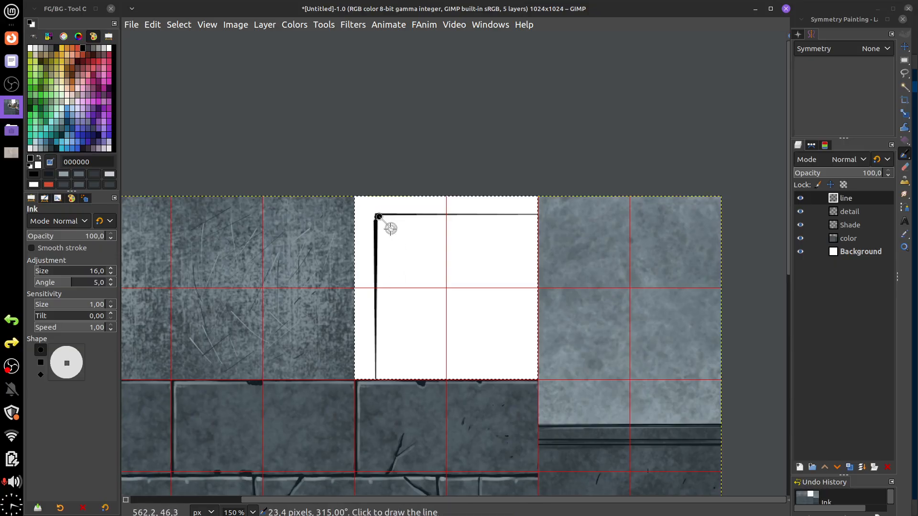
{"action": "left_click", "coordinate": [536, 229], "text": "shift"}
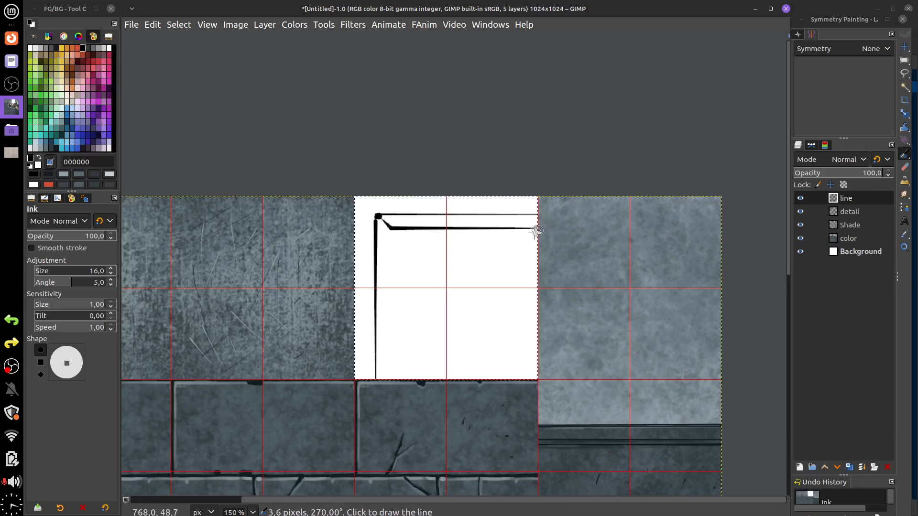
{"action": "left_click", "coordinate": [390, 380], "text": "shift"}
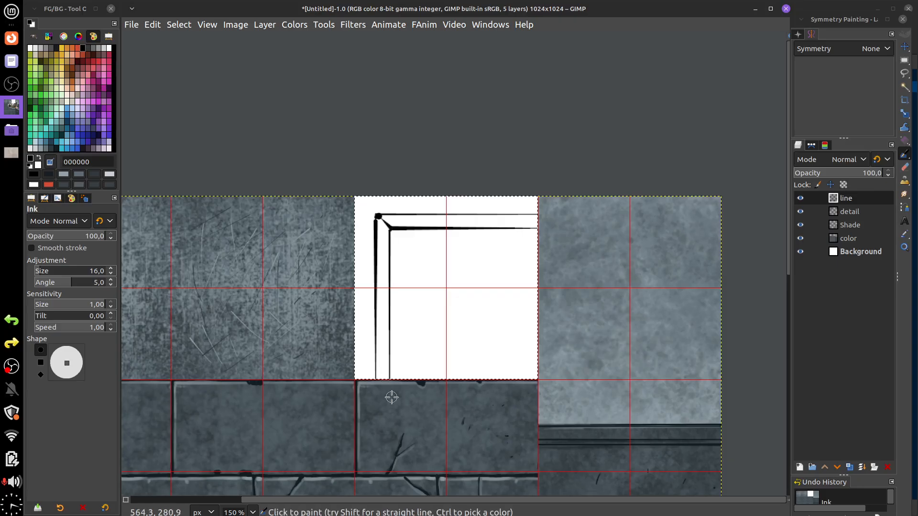
- Ink a second pair of nested L-shaped border lines inside the first pair, joined by a short diagonal at the corner
{"action": "left_click", "coordinate": [400, 377]}
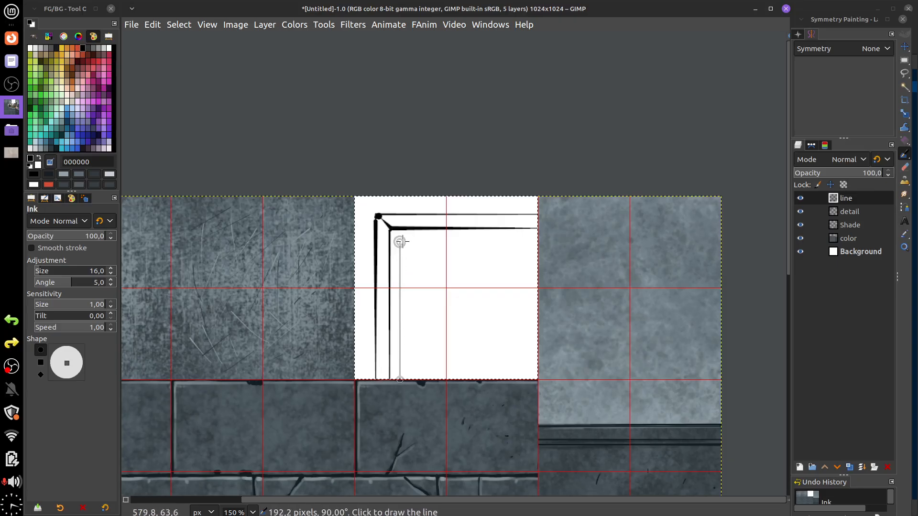
{"action": "left_click", "coordinate": [400, 243], "text": "shift"}
{"action": "left_click", "coordinate": [536, 243], "text": "shift"}
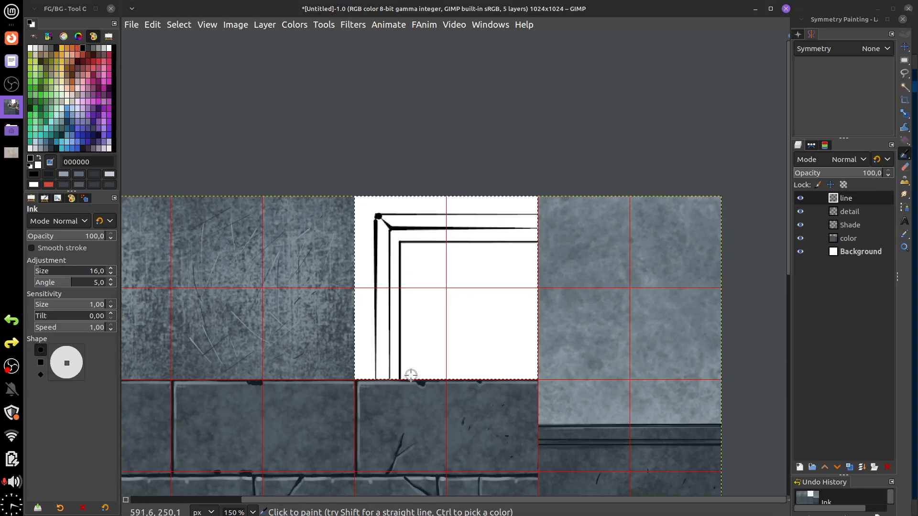
{"action": "left_click_drag", "start_coordinate": [406, 379], "coordinate": [407, 249]}
{"action": "left_click", "coordinate": [408, 252], "text": "shift"}
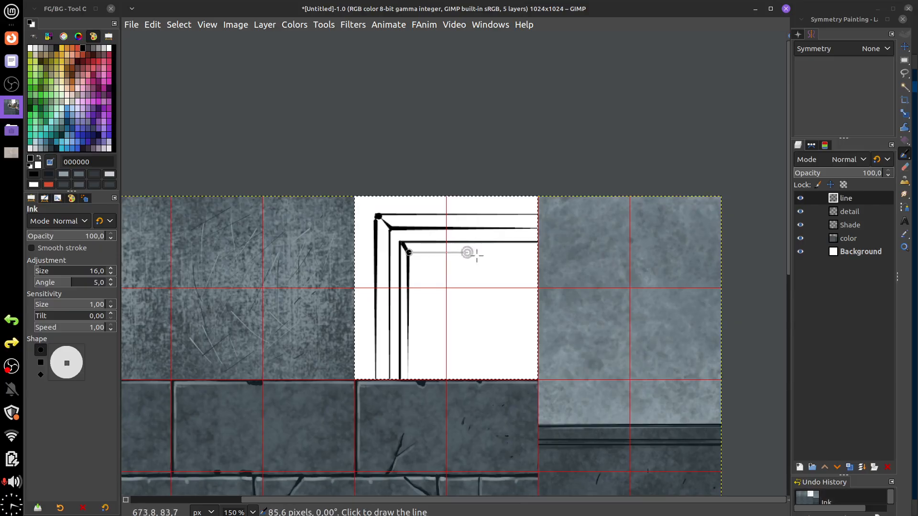
{"action": "left_click", "coordinate": [534, 252], "text": "shift"}
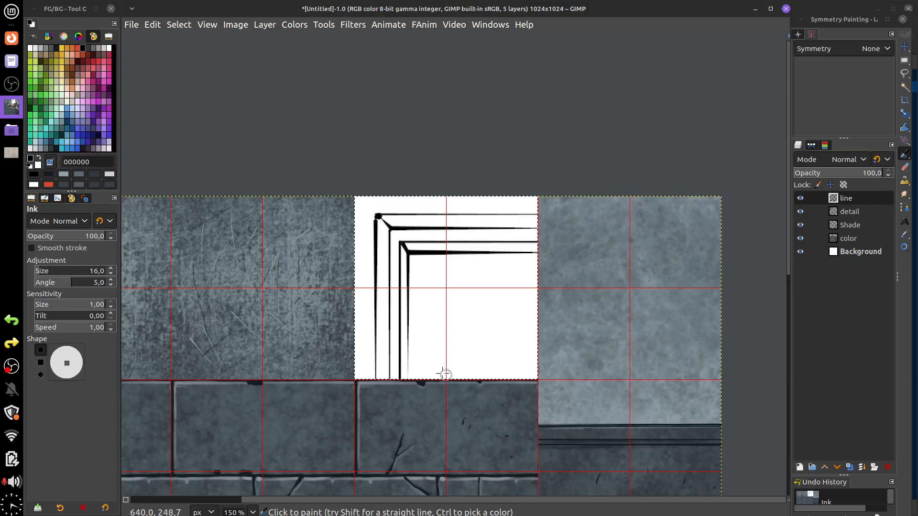
- Try inking a narrow horizontal strip of two parallel lines with a closed left end near the tile's lower edge
{"action": "left_click", "coordinate": [405, 361]}
{"action": "left_click", "coordinate": [537, 361], "text": "shift"}
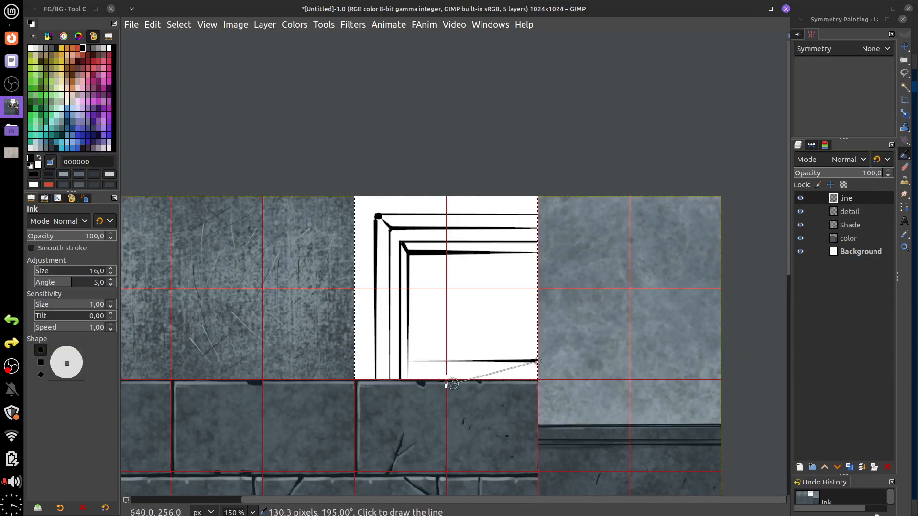
{"action": "left_click", "coordinate": [410, 361], "text": "shift"}
{"action": "left_click", "coordinate": [410, 373], "text": "shift"}
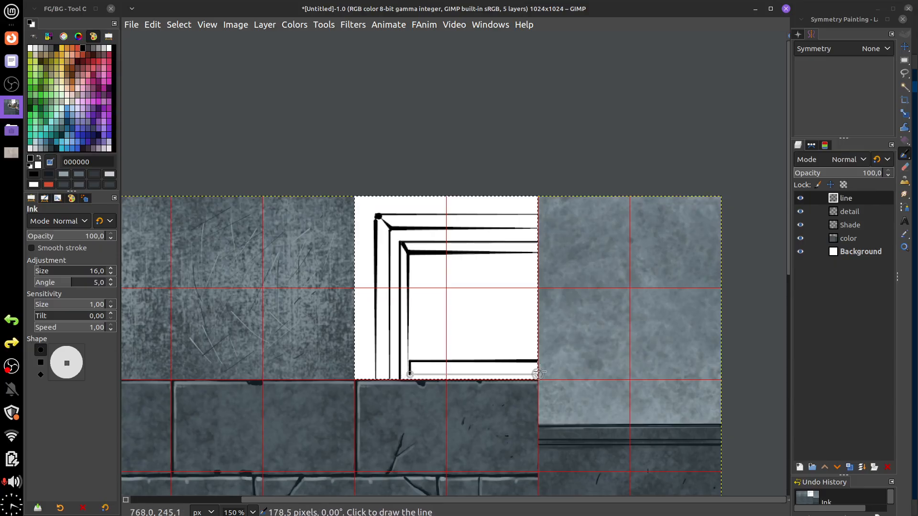
{"action": "left_click", "coordinate": [542, 374], "text": "shift"}
{"action": "key", "text": "ctrl+z"}
{"action": "key", "text": "ctrl+z"}
{"action": "key", "text": "ctrl+z"}
{"action": "key", "text": "ctrl+z"}
{"action": "key", "text": "ctrl+z"}
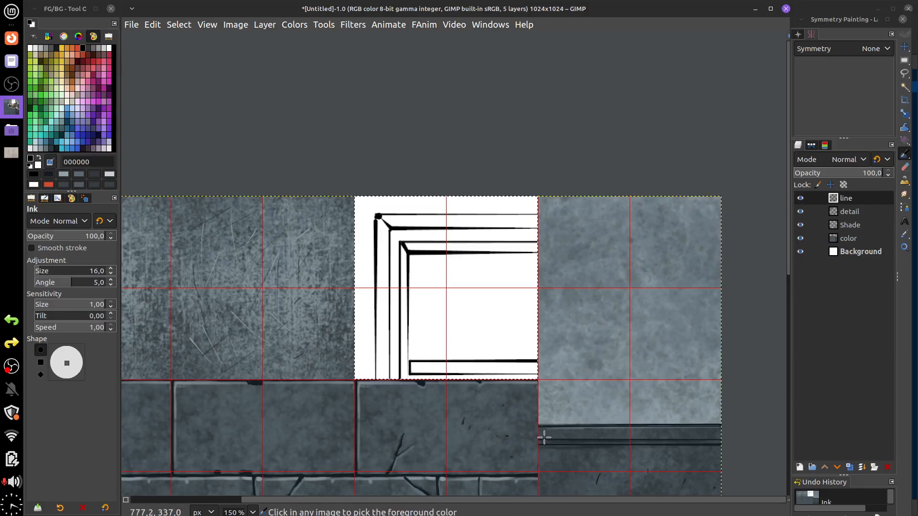
- Ink a horizontal line just above the tile's lower edge, from the innermost vertical border line to the tile's right edge
{"action": "scroll", "coordinate": [504, 317], "scroll_direction": "down", "scroll_amount": 1}
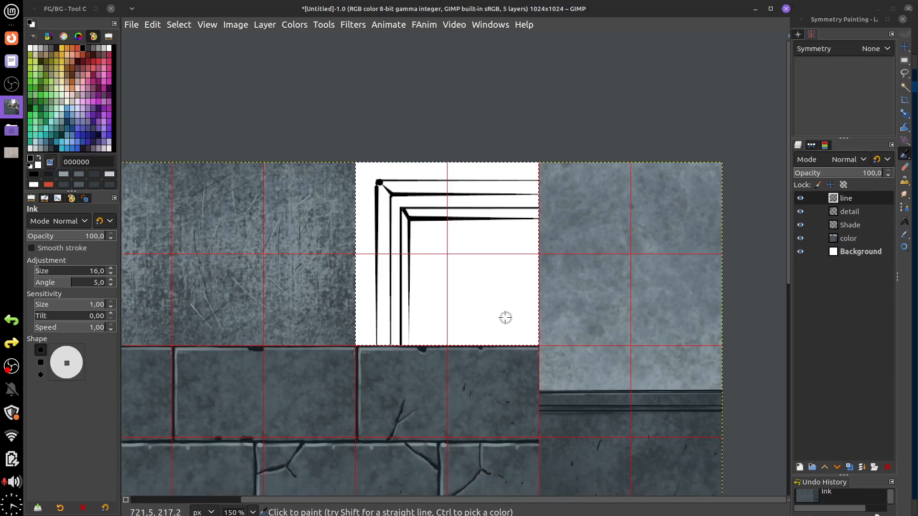
{"action": "scroll", "coordinate": [505, 329], "scroll_direction": "up", "scroll_amount": 1, "text": "ctrl"}
{"action": "scroll", "coordinate": [492, 338], "scroll_direction": "up", "scroll_amount": 1}
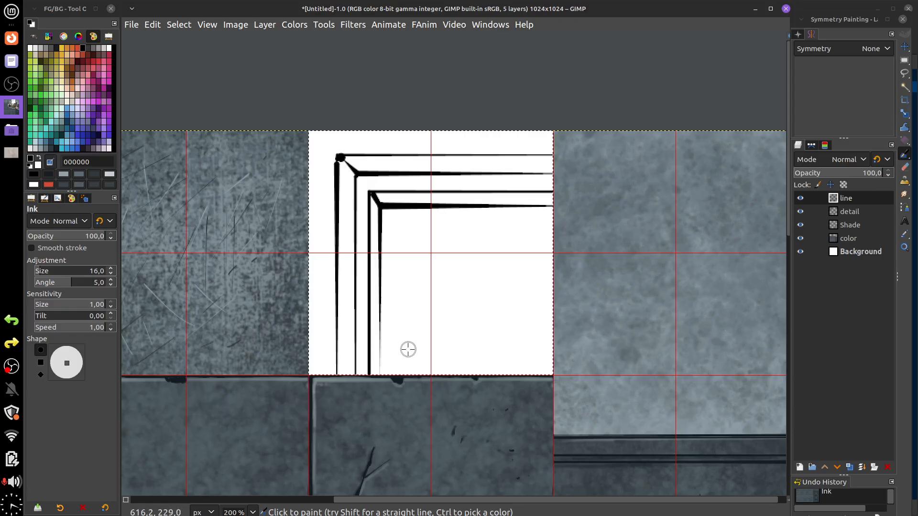
{"action": "left_click", "coordinate": [382, 367]}
{"action": "left_click", "coordinate": [553, 367], "text": "shift"}
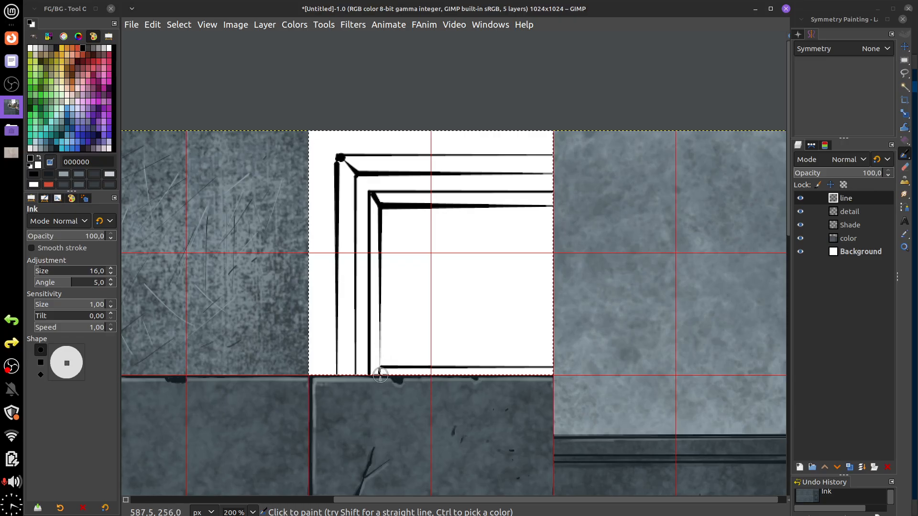
{"action": "left_click", "coordinate": [380, 212], "text": "ctrl+shift"}
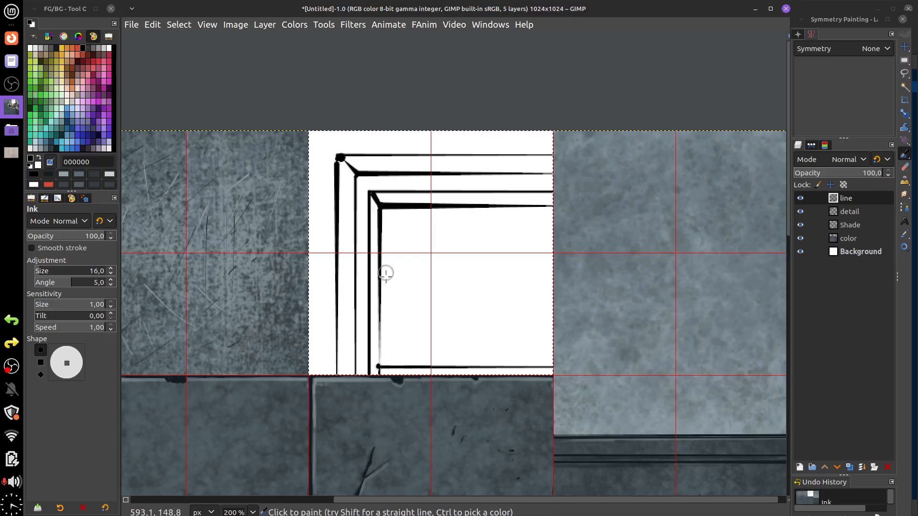
{"action": "left_click_drag", "start_coordinate": [379, 367], "coordinate": [379, 324]}
{"action": "key", "text": "ctrl+z"}
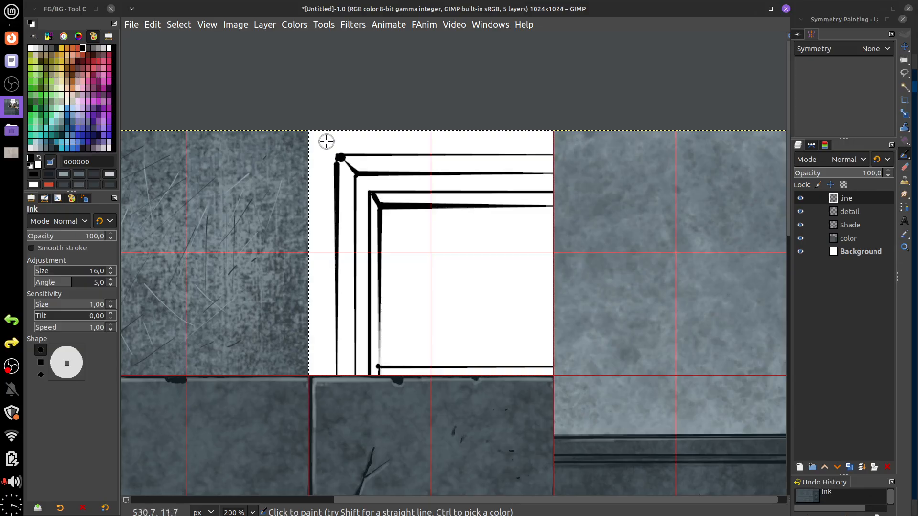
- Try sketching loose ink strokes and dots in the outer margin and between the border lines around the upper-left corner
{"action": "mouse_move", "coordinate": [314, 137]}
{"action": "left_mouse_down"}
{"action": "mouse_move", "coordinate": [327, 145]}
{"action": "mouse_move", "coordinate": [553, 142]}
{"action": "left_mouse_up"}
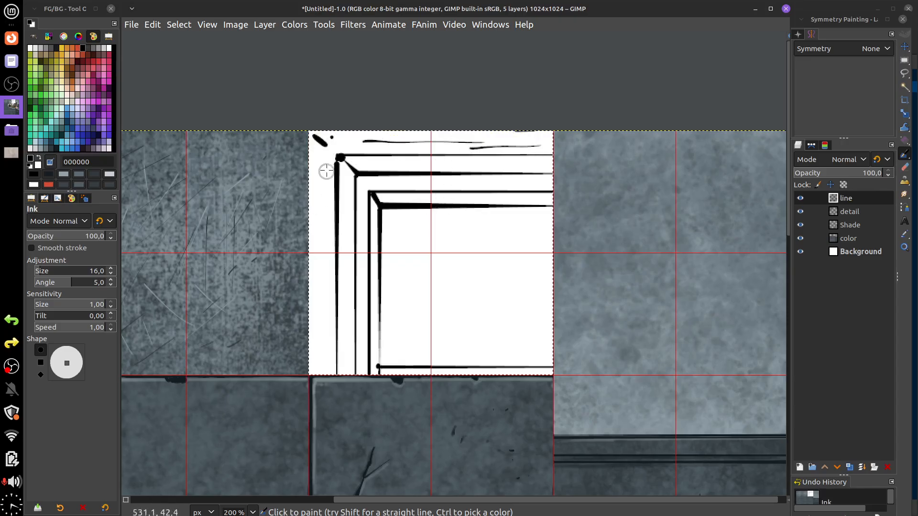
{"action": "left_click_drag", "start_coordinate": [325, 170], "coordinate": [320, 261]}
{"action": "left_click_drag", "start_coordinate": [318, 211], "coordinate": [319, 306]}
{"action": "mouse_move", "coordinate": [342, 162]}
{"action": "left_mouse_down"}
{"action": "mouse_move", "coordinate": [343, 203]}
{"action": "mouse_move", "coordinate": [350, 161]}
{"action": "mouse_move", "coordinate": [348, 196]}
{"action": "mouse_move", "coordinate": [354, 169]}
{"action": "mouse_move", "coordinate": [375, 162]}
{"action": "left_mouse_up"}
{"action": "left_click_drag", "start_coordinate": [353, 167], "coordinate": [374, 165]}
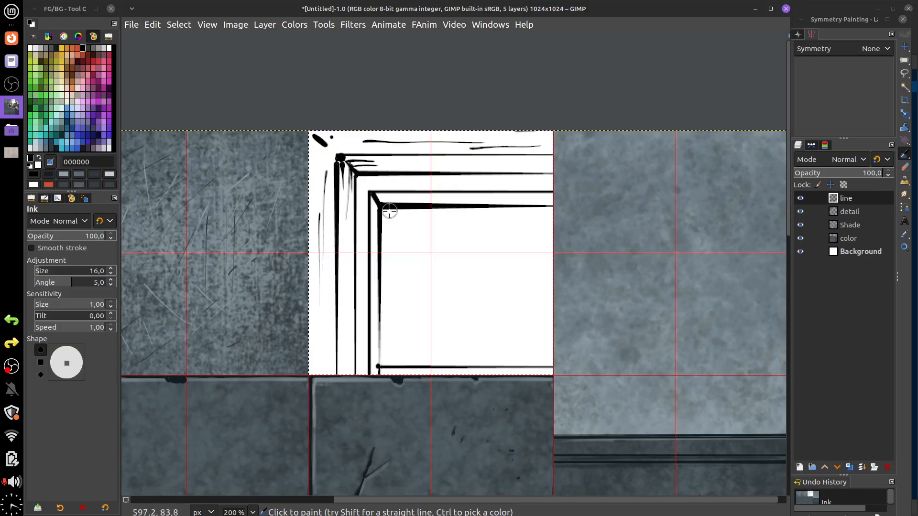
{"action": "key", "text": "ctrl+z"}
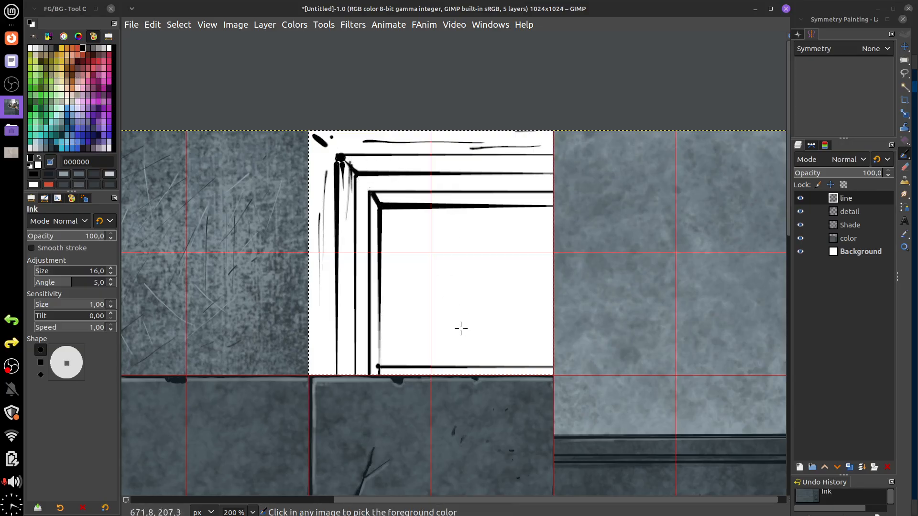
{"action": "key", "text": "ctrl+z"}
{"action": "key", "text": "ctrl+z"}
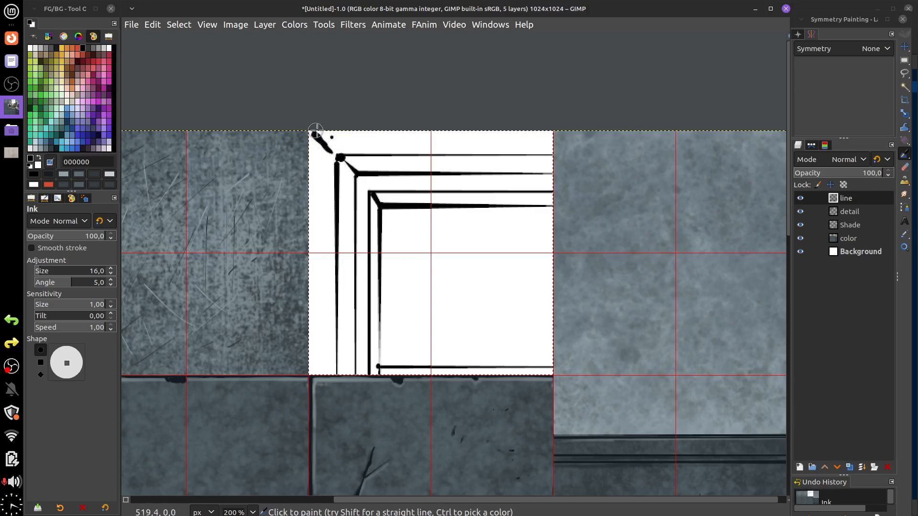
{"action": "key", "text": "ctrl+z"}
{"action": "key", "text": "z"}
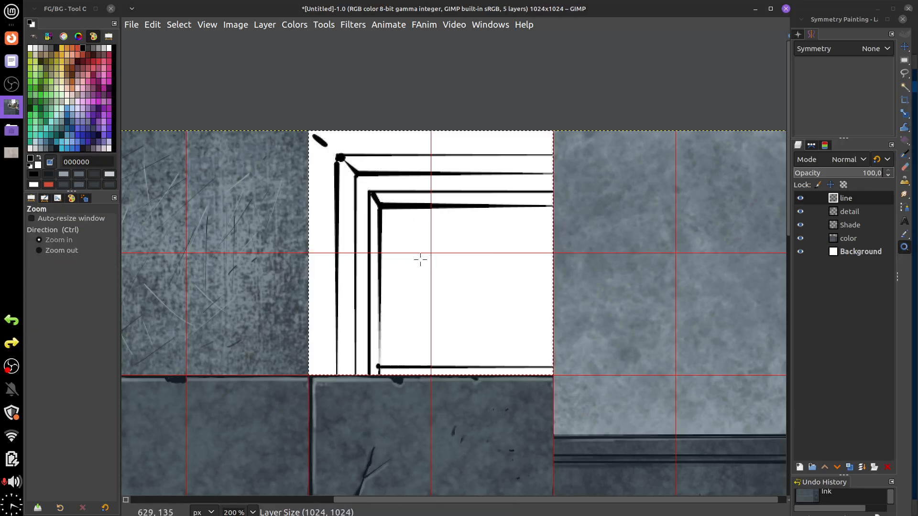
{"action": "key", "text": "ctrl+z"}
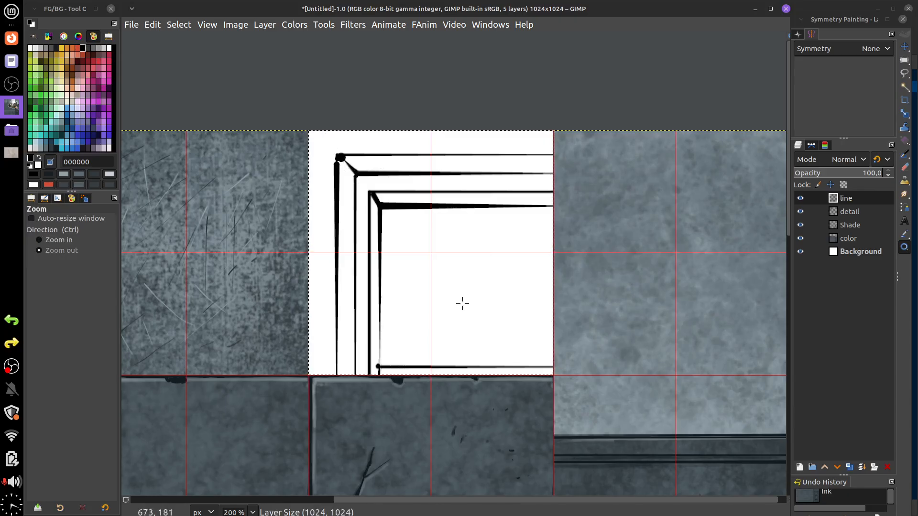
- Reinforce the innermost vertical border line's faded lower part and the outer pair's diagonal corner joint with black paintbrush and ink strokes
{"action": "left_click_drag", "start_coordinate": [380, 359], "coordinate": [381, 351]}
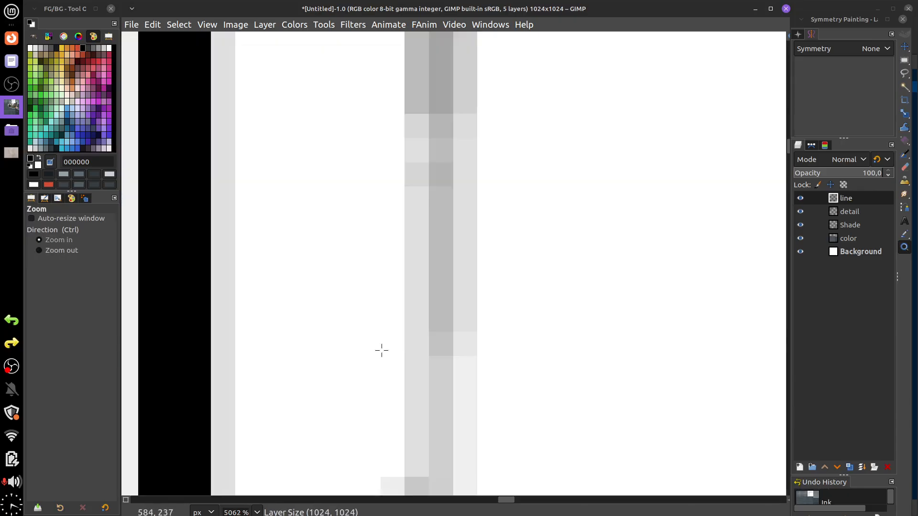
{"action": "scroll", "coordinate": [438, 327], "scroll_direction": "down", "scroll_amount": 8}
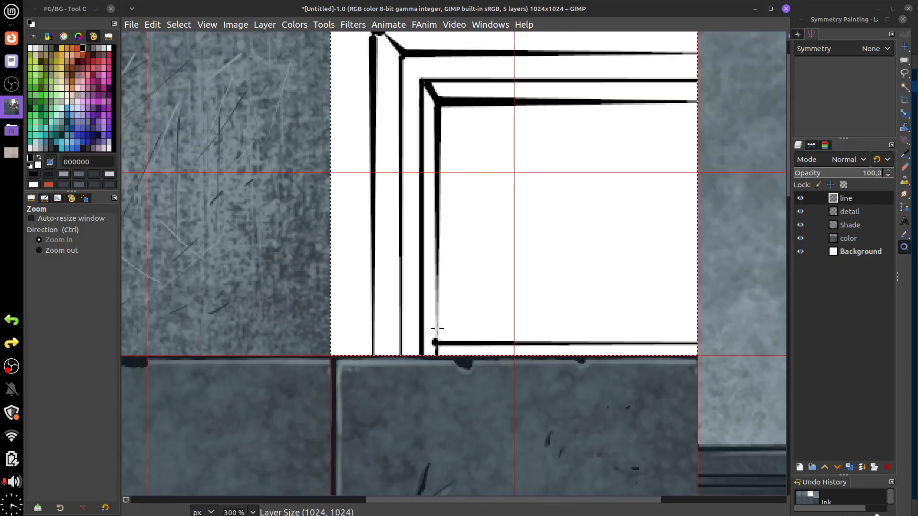
{"action": "key", "text": "p"}
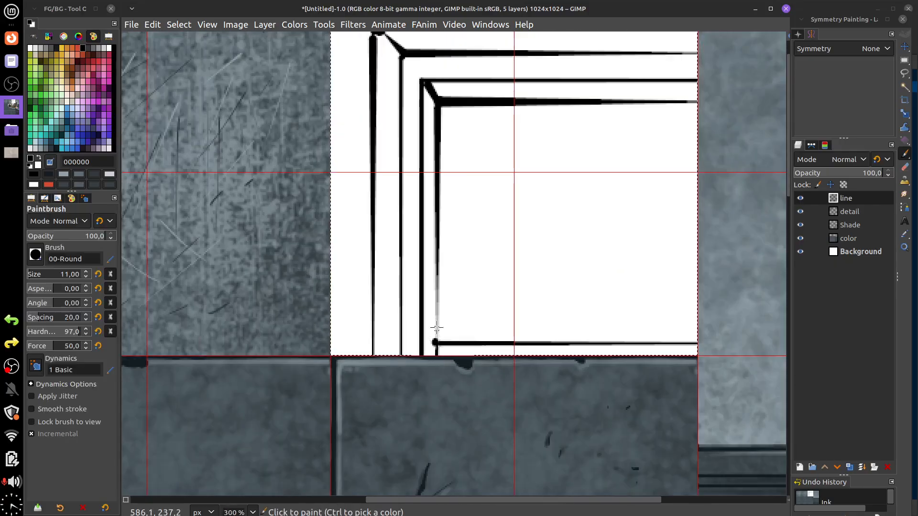
{"action": "left_click_drag", "start_coordinate": [437, 327], "coordinate": [438, 283]}
{"action": "mouse_move", "coordinate": [435, 330]}
{"action": "left_mouse_down"}
{"action": "mouse_move", "coordinate": [436, 262]}
{"action": "mouse_move", "coordinate": [437, 273]}
{"action": "left_mouse_up"}
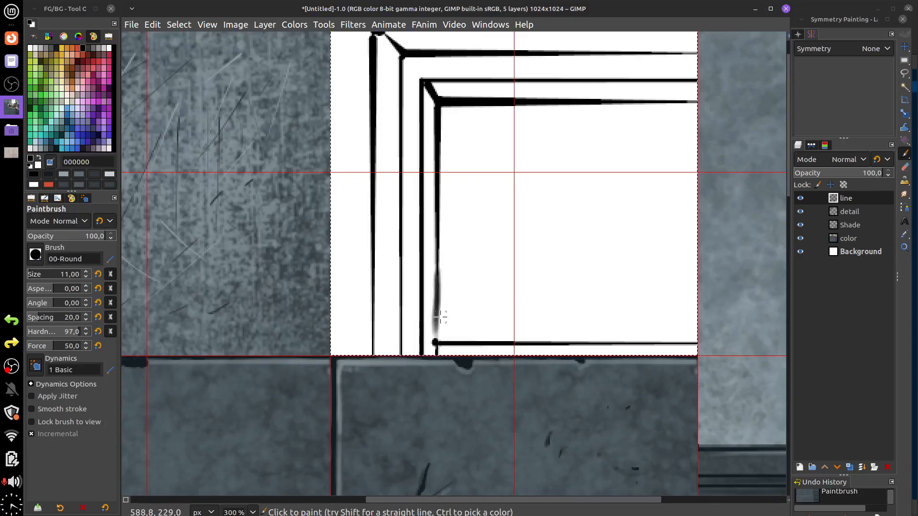
{"action": "key", "text": "k"}
{"action": "left_click_drag", "start_coordinate": [437, 334], "coordinate": [437, 191]}
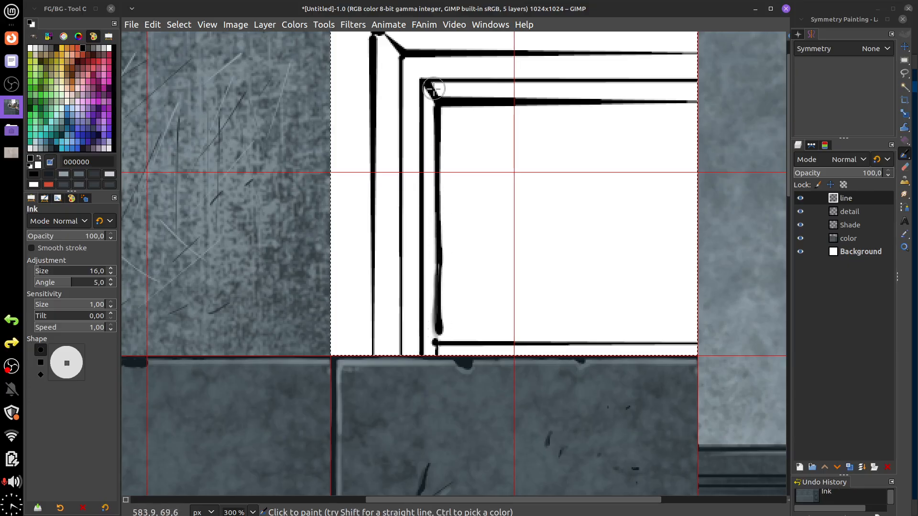
{"action": "left_click_drag", "start_coordinate": [440, 331], "coordinate": [432, 353]}
{"action": "left_click_drag", "start_coordinate": [443, 255], "coordinate": [443, 353]}
{"action": "mouse_move", "coordinate": [379, 131]}
{"action": "left_mouse_down"}
{"action": "mouse_move", "coordinate": [400, 157]}
{"action": "mouse_move", "coordinate": [378, 133]}
{"action": "mouse_move", "coordinate": [389, 144]}
{"action": "left_mouse_up"}
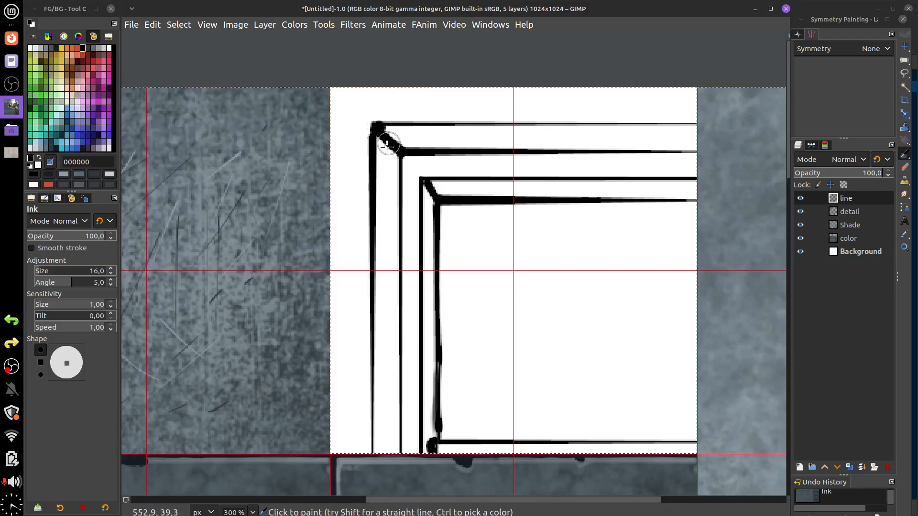
- Ink a short tapered diagonal stroke flanked by dots outside the outer corner, and a smaller set in the corner gap between the border pairs
{"action": "left_click_drag", "start_coordinate": [338, 93], "coordinate": [365, 119]}
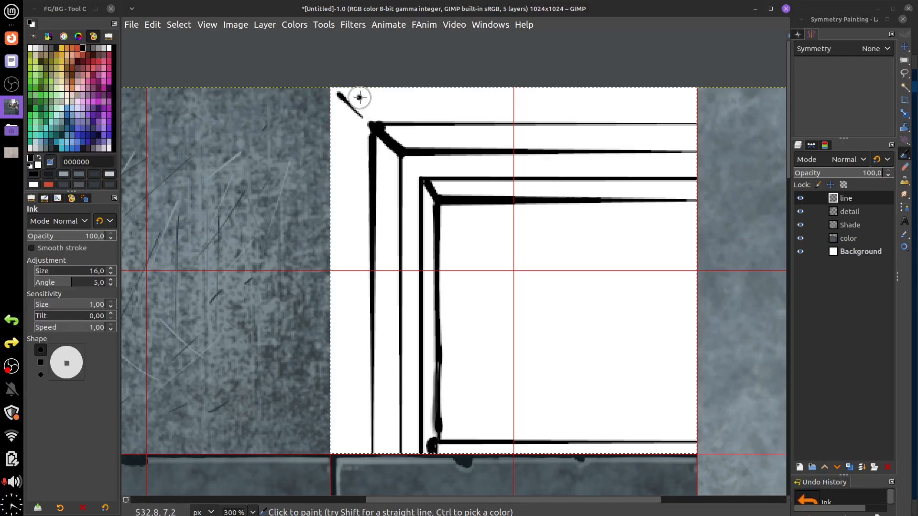
{"action": "left_click", "coordinate": [359, 97]}
{"action": "left_click", "coordinate": [368, 109]}
{"action": "left_click", "coordinate": [342, 113]}
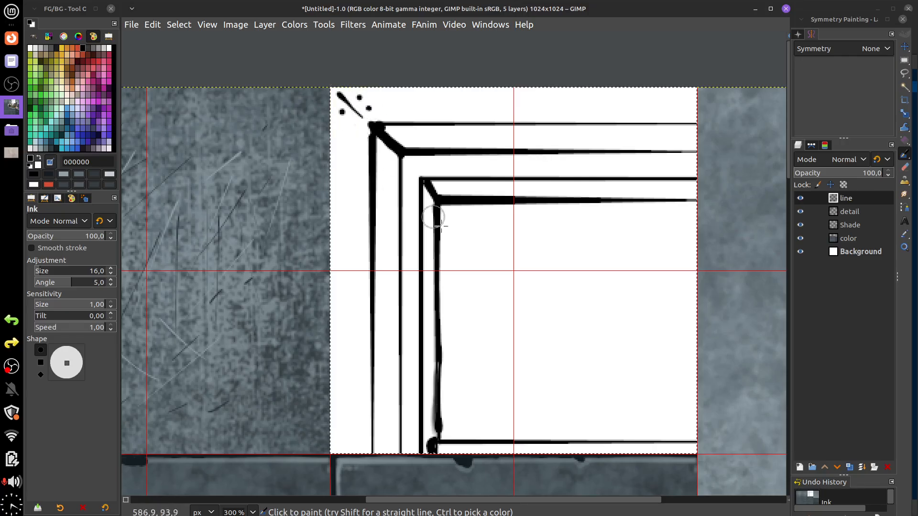
{"action": "left_click_drag", "start_coordinate": [410, 160], "coordinate": [419, 174]}
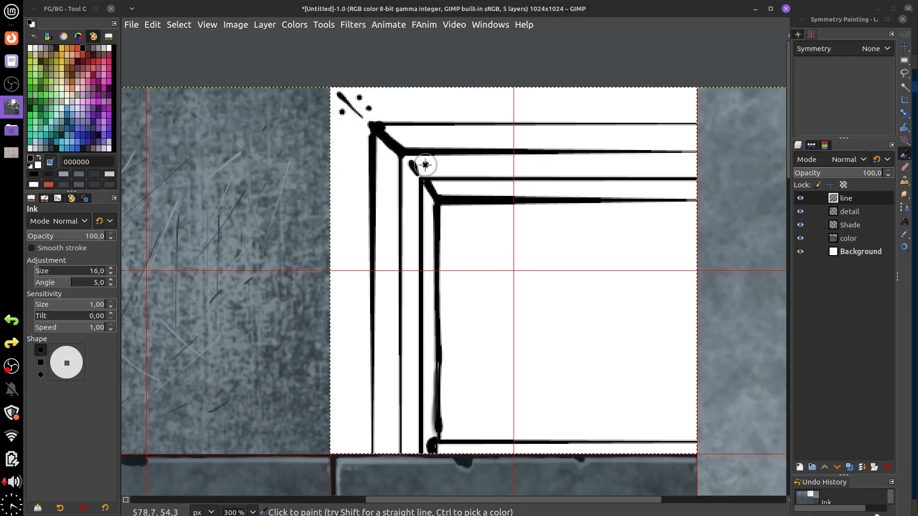
{"action": "left_click", "coordinate": [425, 165]}
{"action": "left_click", "coordinate": [410, 180]}
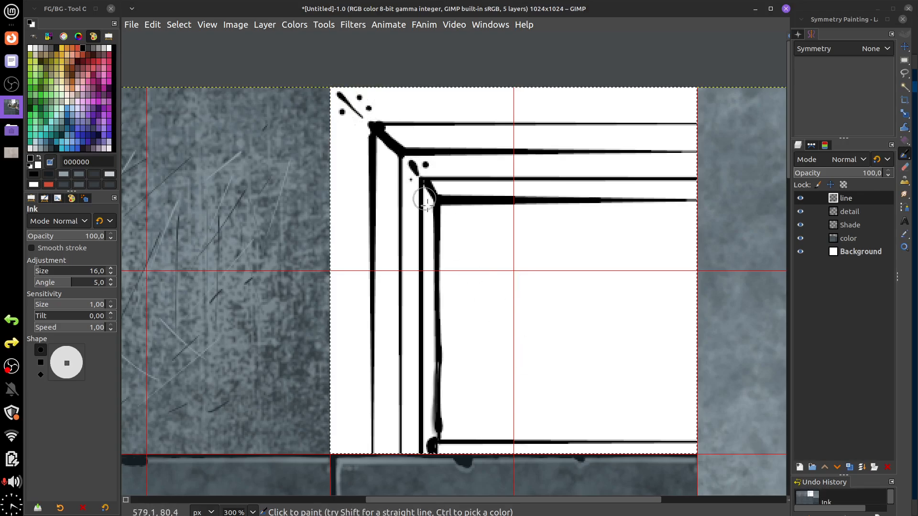
- On the color layer, select the 182 × 169 px inner panel enclosed by the innermost border lines and fill it with e4e8eb
{"action": "left_click", "coordinate": [849, 237]}
{"action": "left_click_drag", "start_coordinate": [609, 340], "coordinate": [611, 279]}
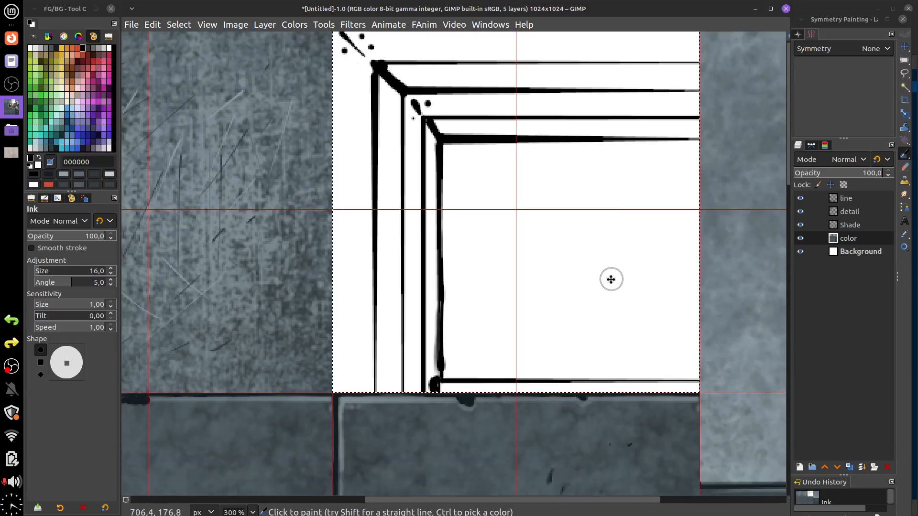
{"action": "key", "text": "r"}
{"action": "scroll", "coordinate": [504, 283], "scroll_direction": "up", "scroll_amount": 3}
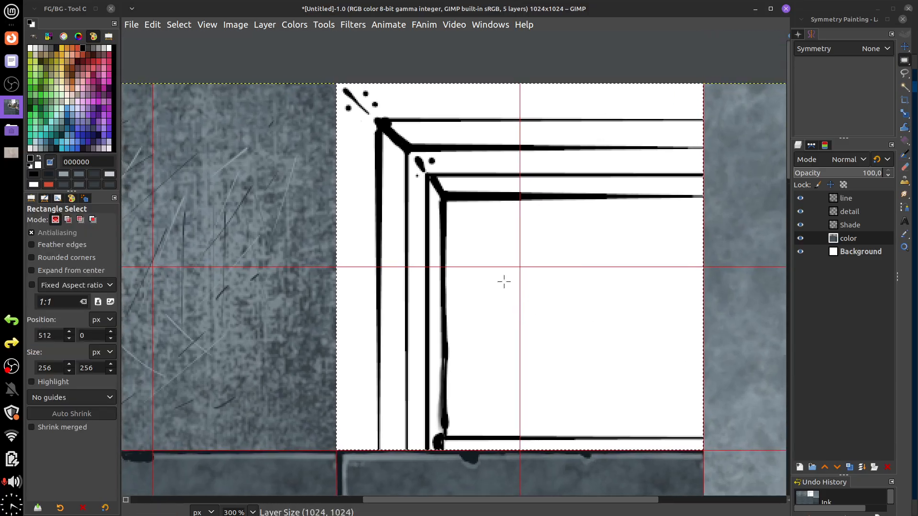
{"action": "left_click_drag", "start_coordinate": [337, 84], "coordinate": [701, 447]}
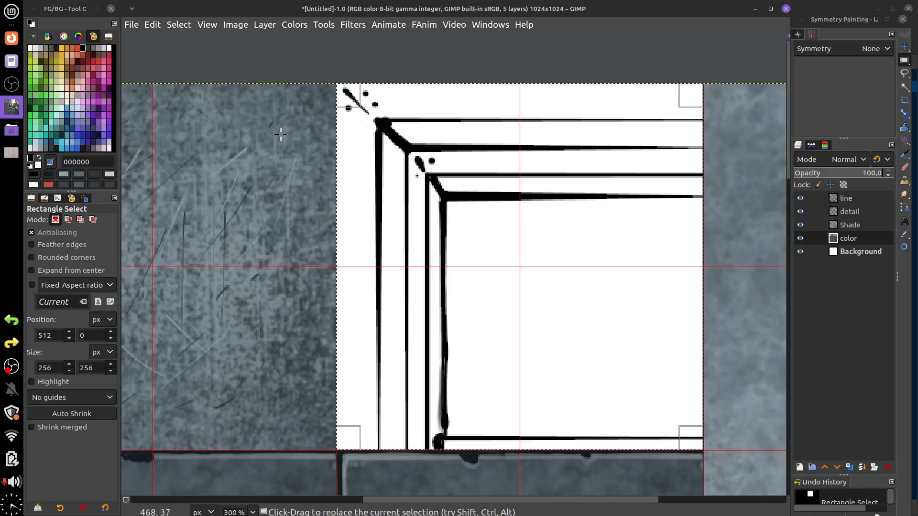
{"action": "left_click_drag", "start_coordinate": [351, 98], "coordinate": [463, 216]}
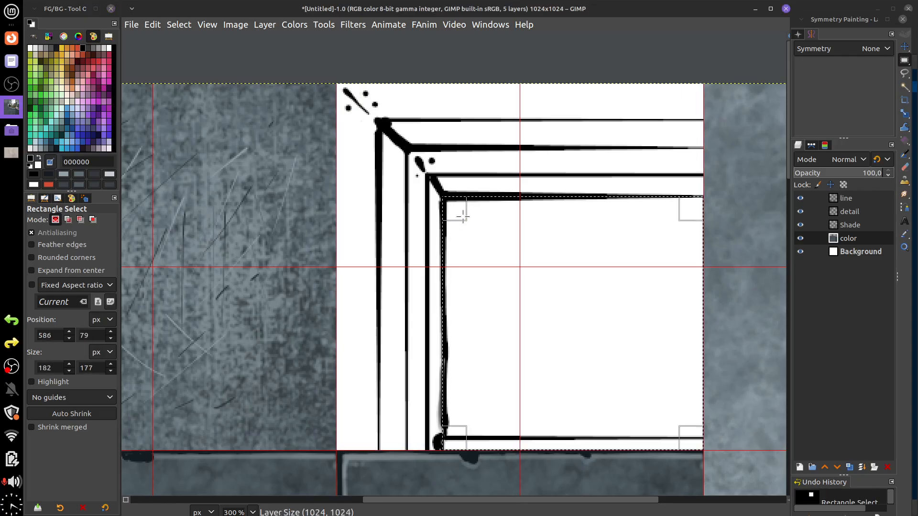
{"action": "left_click_drag", "start_coordinate": [550, 448], "coordinate": [578, 430]}
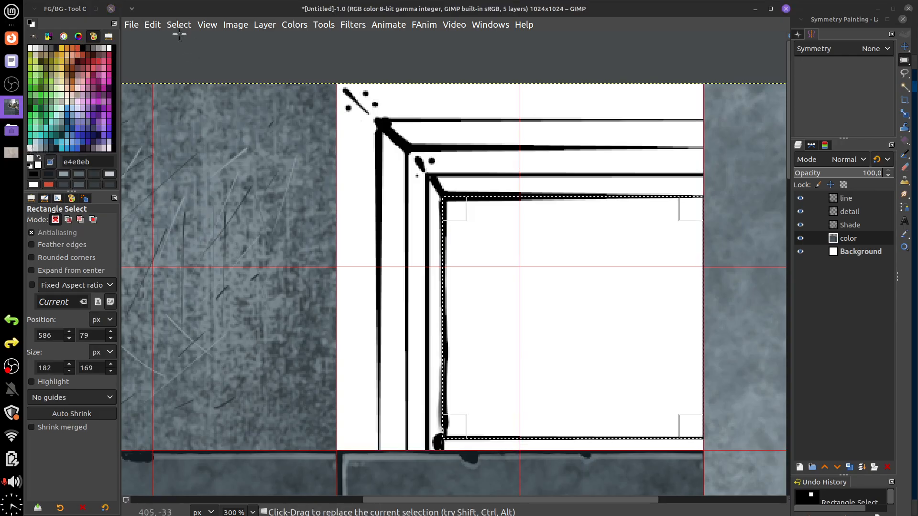
{"action": "left_click", "coordinate": [152, 24]}
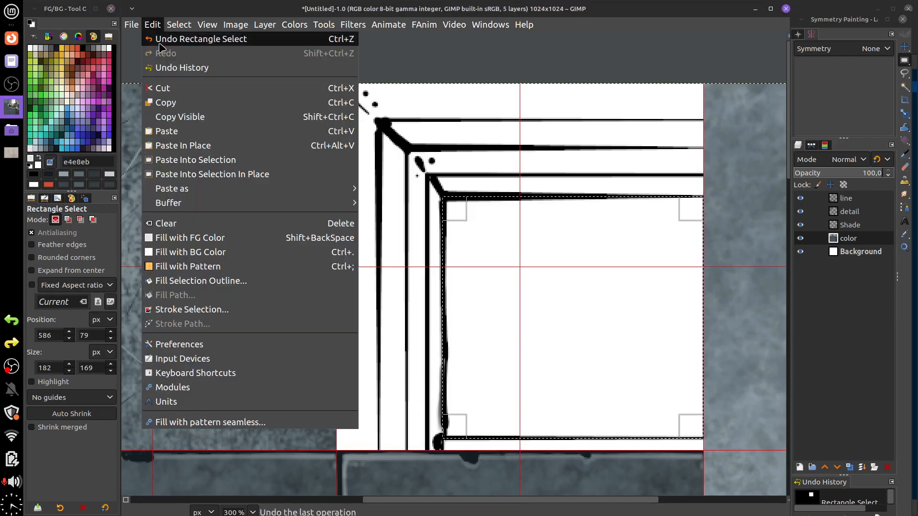
{"action": "left_click", "coordinate": [233, 245]}
- Select the L-shaped border area above and left of the inner panel and fill it with slate grey 5e6d75
{"action": "left_click_drag", "start_coordinate": [532, 202], "coordinate": [538, 78]}
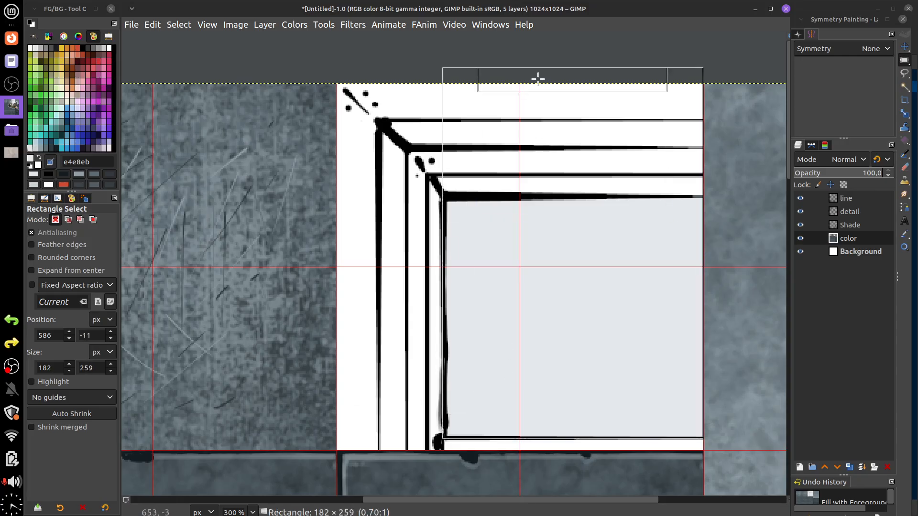
{"action": "left_click_drag", "start_coordinate": [459, 268], "coordinate": [346, 282]}
{"action": "left_click_drag", "start_coordinate": [520, 437], "coordinate": [534, 194]}
{"action": "left_click_drag", "start_coordinate": [335, 80], "coordinate": [444, 450]}
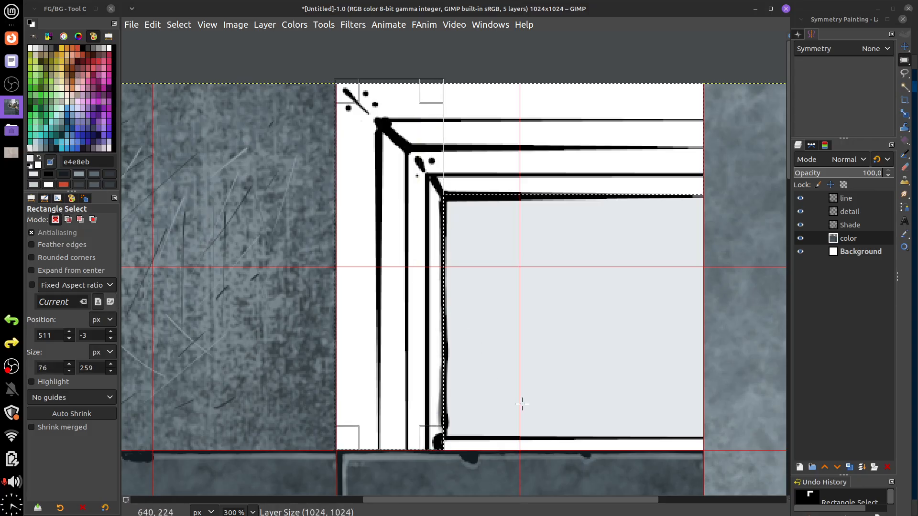
{"action": "left_click", "coordinate": [45, 149]}
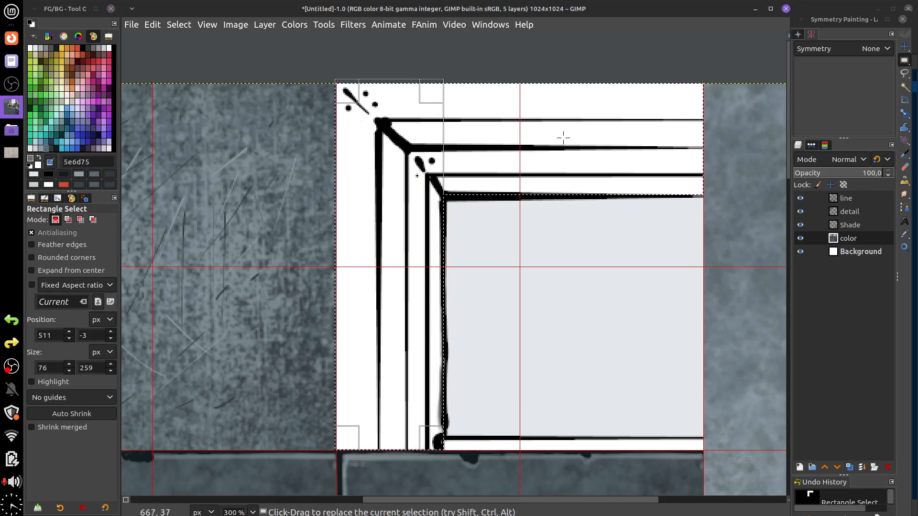
{"action": "left_click", "coordinate": [153, 24]}
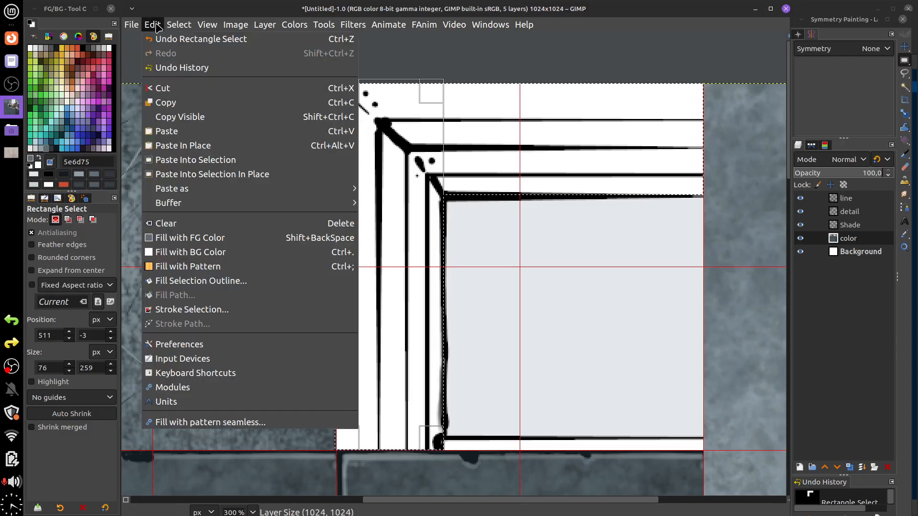
{"action": "left_click", "coordinate": [232, 238]}
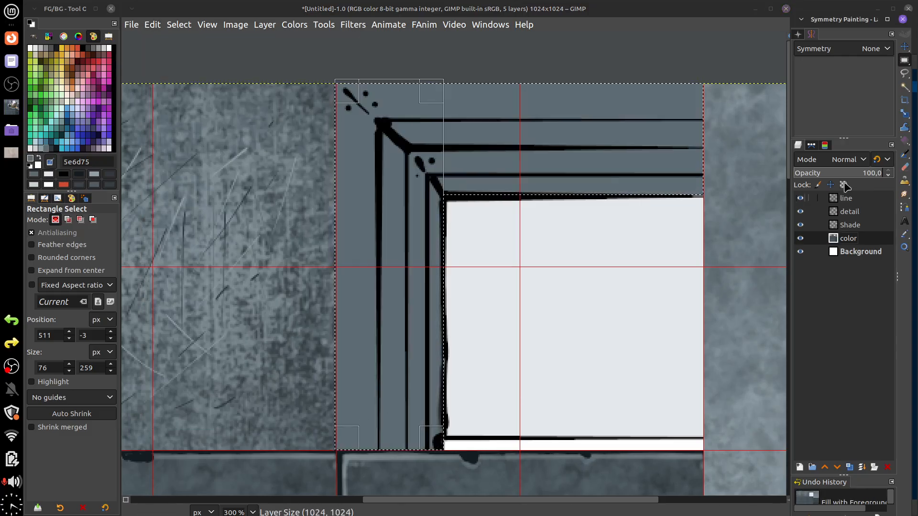
- On the Shade layer, darken both mitred bands between the paired border lines with the Pencil at size 17 in 5e6d75
{"action": "mouse_move", "coordinate": [905, 154]}
{"action": "left_click", "coordinate": [889, 168]}
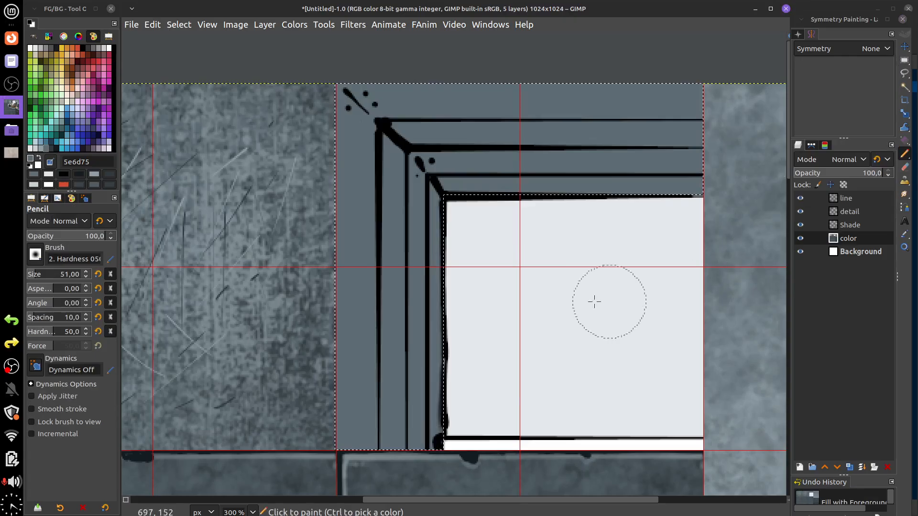
{"action": "left_click", "coordinate": [850, 226]}
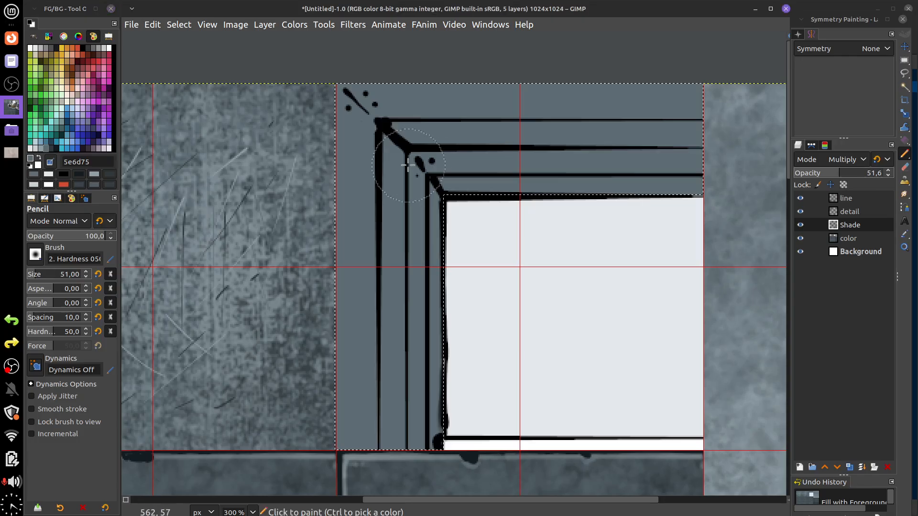
{"action": "key", "text": "bracketleft"}
{"action": "key", "text": "bracketleft"}
{"action": "key", "text": "bracketleft"}
{"action": "key", "text": "bracketleft"}
{"action": "key", "text": "bracketleft"}
{"action": "key", "text": "bracketleft"}
{"action": "key", "text": "bracketleft"}
{"action": "key", "text": "bracketleft"}
{"action": "key", "text": "bracketleft"}
{"action": "key", "text": "bracketleft"}
{"action": "key", "text": "bracketleft"}
{"action": "key", "text": "bracketleft"}
{"action": "key", "text": "bracketleft"}
{"action": "key", "text": "bracketleft"}
{"action": "key", "text": "bracketleft"}
{"action": "key", "text": "bracketleft"}
{"action": "key", "text": "bracketleft"}
{"action": "key", "text": "bracketleft"}
{"action": "key", "text": "bracketleft"}
{"action": "key", "text": "bracketleft"}
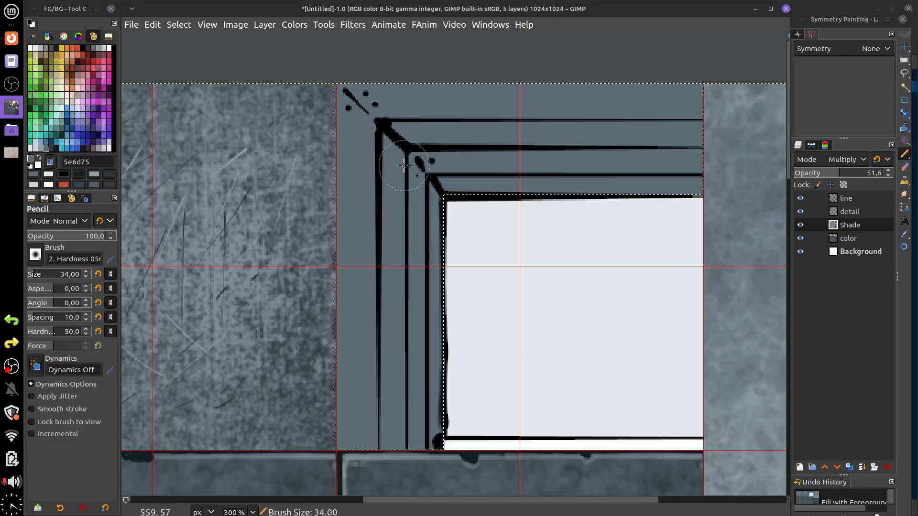
{"action": "key", "text": "bracketleft"}
{"action": "key", "text": "bracketleft"}
{"action": "key", "text": "bracketleft"}
{"action": "key", "text": "bracketleft"}
{"action": "key", "text": "bracketleft"}
{"action": "key", "text": "bracketleft"}
{"action": "key", "text": "bracketleft"}
{"action": "mouse_move", "coordinate": [398, 159]}
{"action": "left_mouse_down"}
{"action": "mouse_move", "coordinate": [397, 456]}
{"action": "mouse_move", "coordinate": [391, 341]}
{"action": "left_mouse_up"}
{"action": "mouse_move", "coordinate": [406, 130]}
{"action": "left_mouse_down"}
{"action": "mouse_move", "coordinate": [475, 120]}
{"action": "mouse_move", "coordinate": [408, 134]}
{"action": "mouse_move", "coordinate": [642, 128]}
{"action": "mouse_move", "coordinate": [686, 141]}
{"action": "left_mouse_up"}
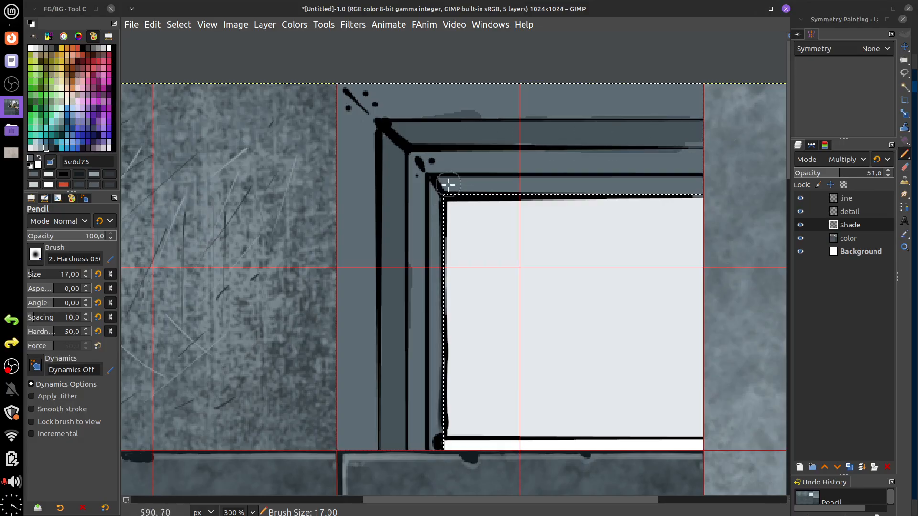
{"action": "mouse_move", "coordinate": [448, 184]}
{"action": "left_mouse_down"}
{"action": "mouse_move", "coordinate": [710, 183]}
{"action": "mouse_move", "coordinate": [684, 186]}
{"action": "left_mouse_up"}
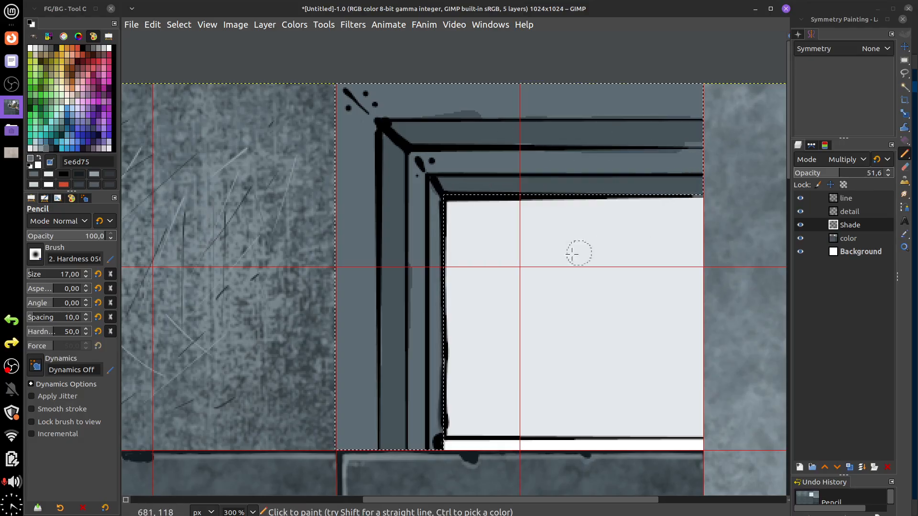
{"action": "left_click_drag", "start_coordinate": [439, 191], "coordinate": [435, 454]}
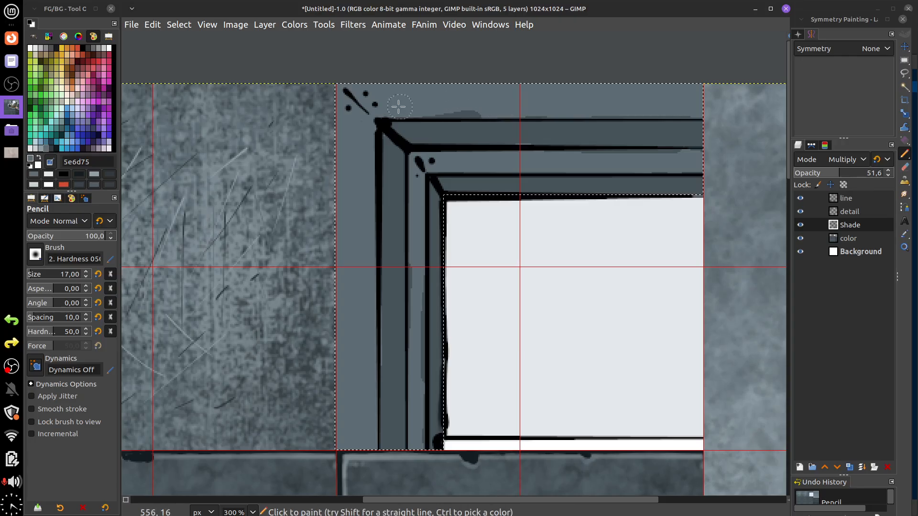
- Erase the shading that spills above the outermost horizontal line and beside the inner vertical border band
{"action": "key", "text": "shift+e"}
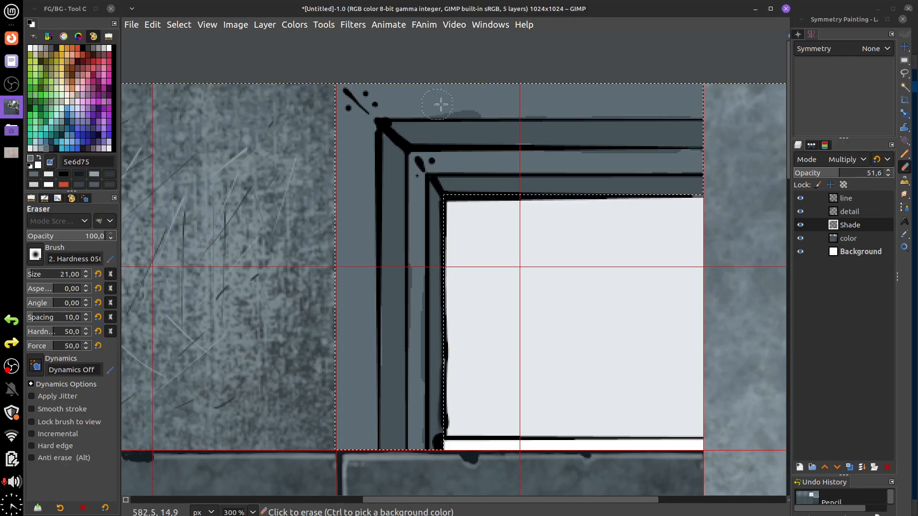
{"action": "left_click_drag", "start_coordinate": [441, 104], "coordinate": [498, 100]}
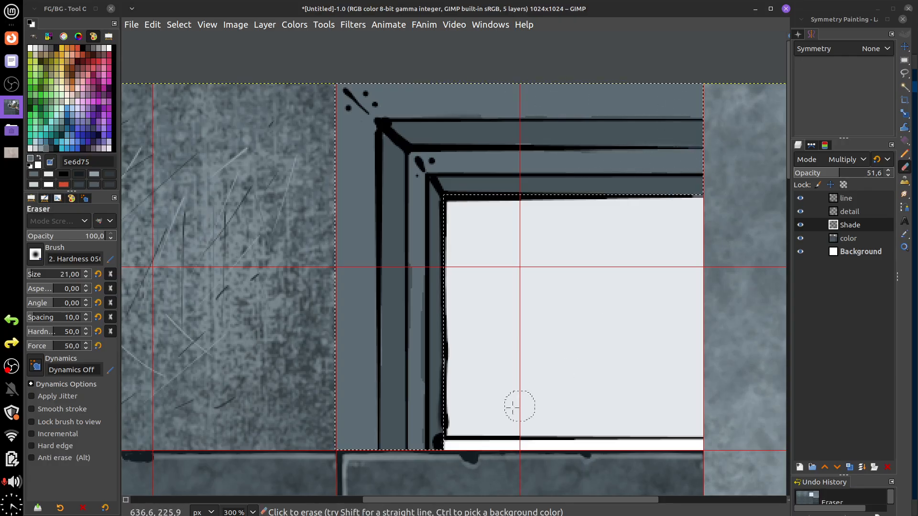
{"action": "mouse_move", "coordinate": [420, 241]}
{"action": "left_mouse_down"}
{"action": "mouse_move", "coordinate": [415, 351]}
{"action": "mouse_move", "coordinate": [420, 291]}
{"action": "mouse_move", "coordinate": [444, 415]}
{"action": "left_mouse_up"}
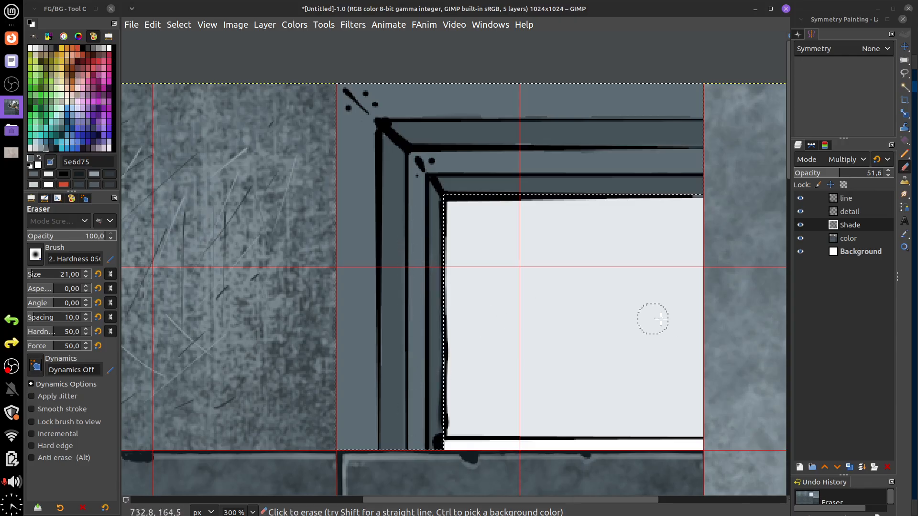
- Make the color layer active and set the painting symmetry to Tiling
{"action": "left_click", "coordinate": [856, 238]}
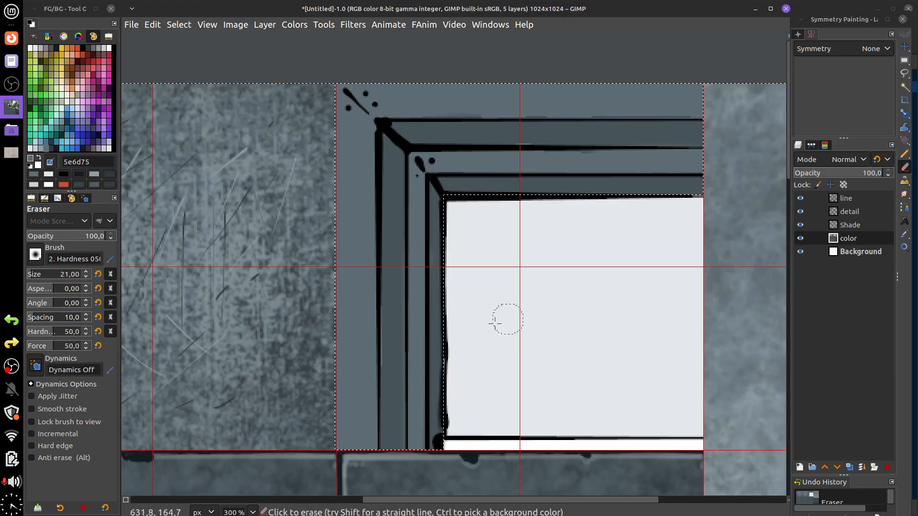
{"action": "mouse_move", "coordinate": [907, 133]}
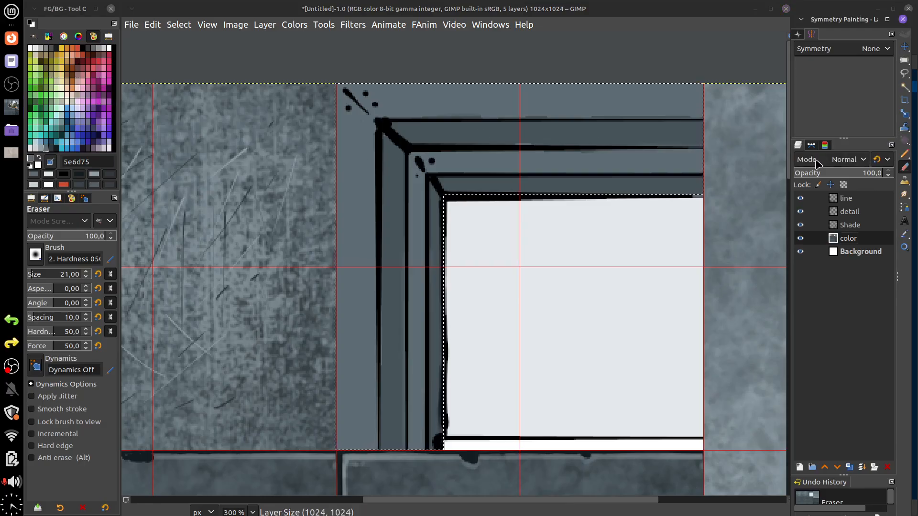
{"action": "mouse_move", "coordinate": [901, 148]}
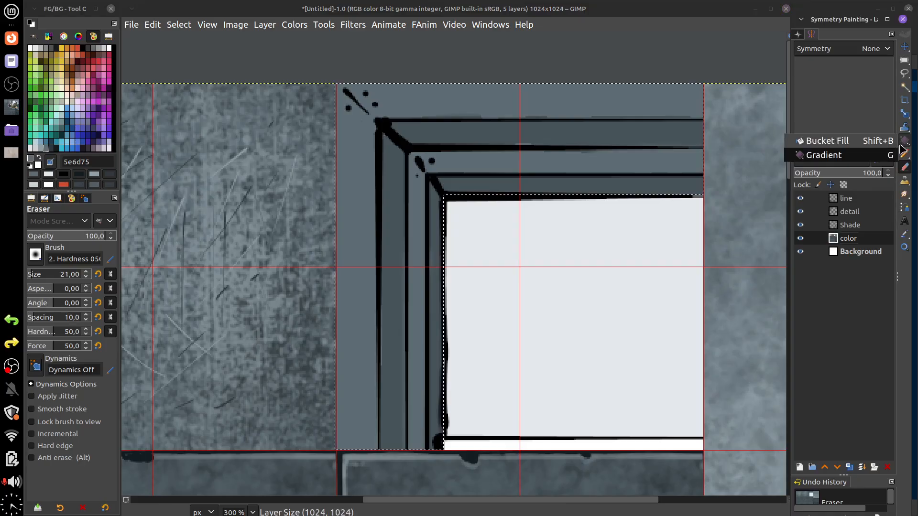
{"action": "left_click", "coordinate": [874, 49]}
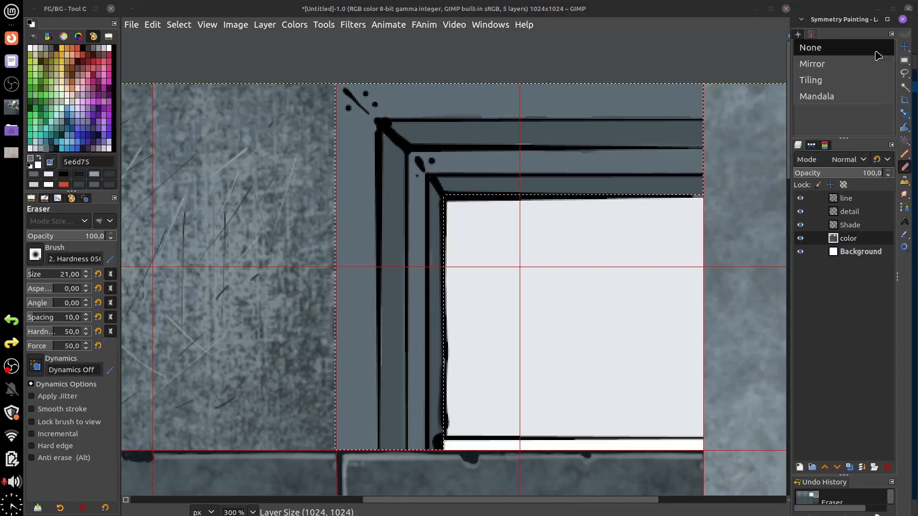
{"action": "left_click", "coordinate": [868, 80]}
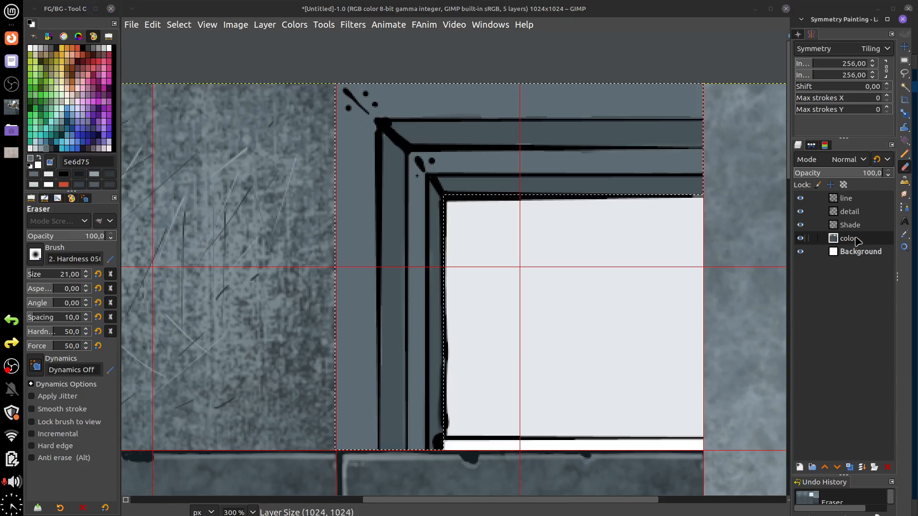
- Add a transparent 1024 × 1024 px layer directly above the color layer
{"action": "left_click", "coordinate": [854, 212]}
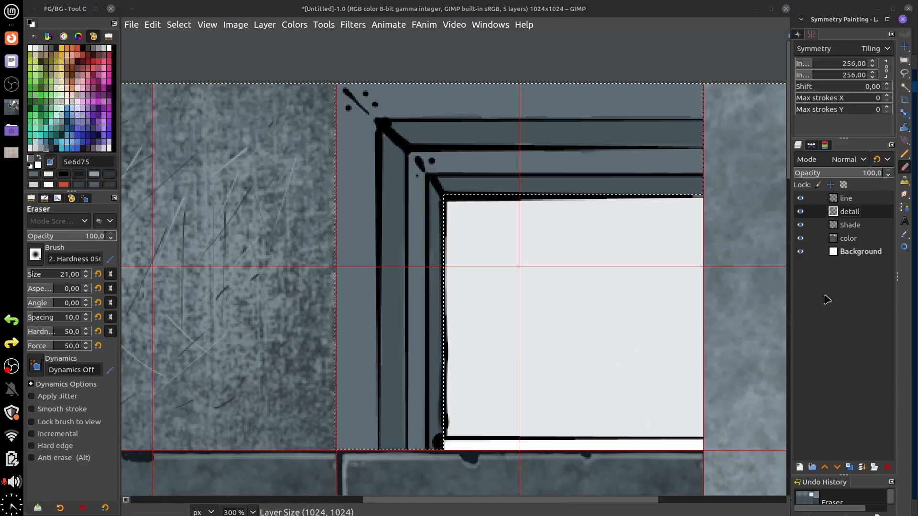
{"action": "left_click", "coordinate": [858, 239]}
{"action": "left_click", "coordinate": [802, 468]}
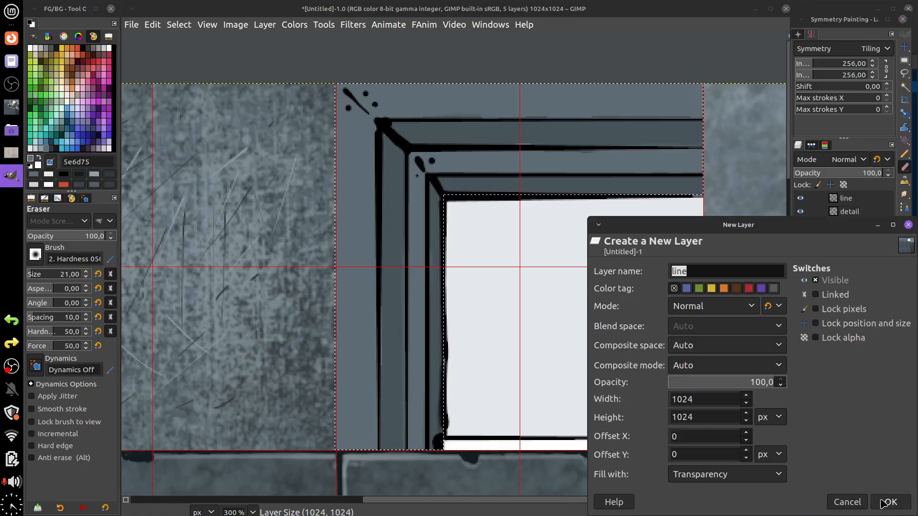
{"action": "key", "text": "Return"}
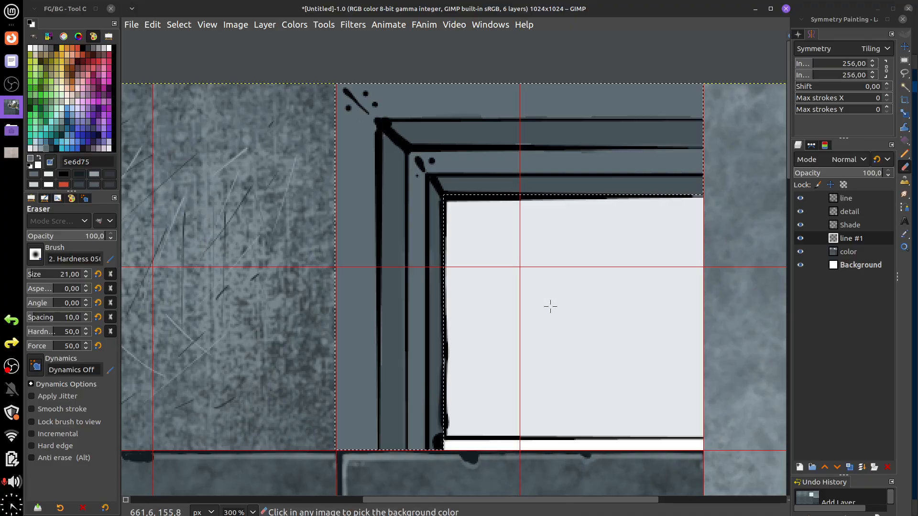
- Replace the border selection with a 256 × 256 px square covering the whole rug tile at position 512, 0
{"action": "key", "text": "ctrl+shift+a"}
{"action": "key", "text": "r"}
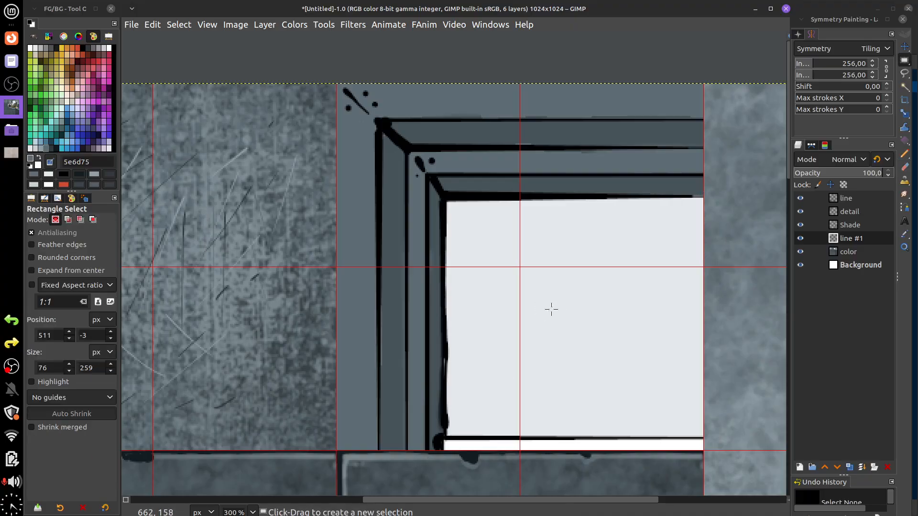
{"action": "left_click_drag", "start_coordinate": [341, 89], "coordinate": [701, 448]}
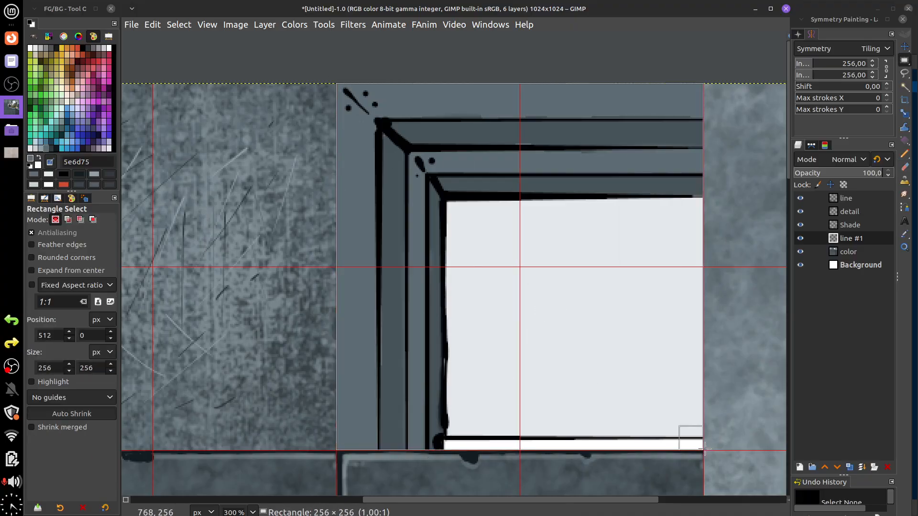
{"action": "mouse_move", "coordinate": [905, 154]}
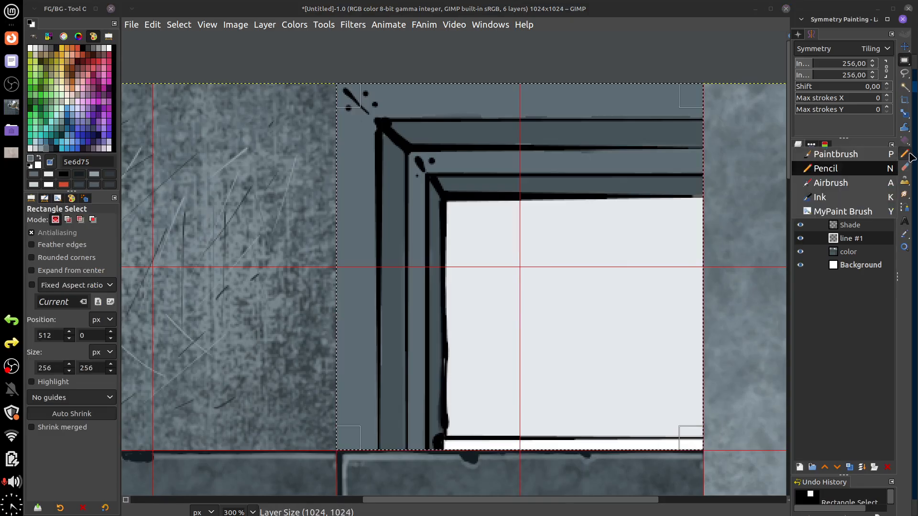
- Paint broad mottling in 5e6d75 over the rug tile's pale centre with the 000DirtySpotUdan paintbrush preset at size 400
{"action": "left_click", "coordinate": [860, 159]}
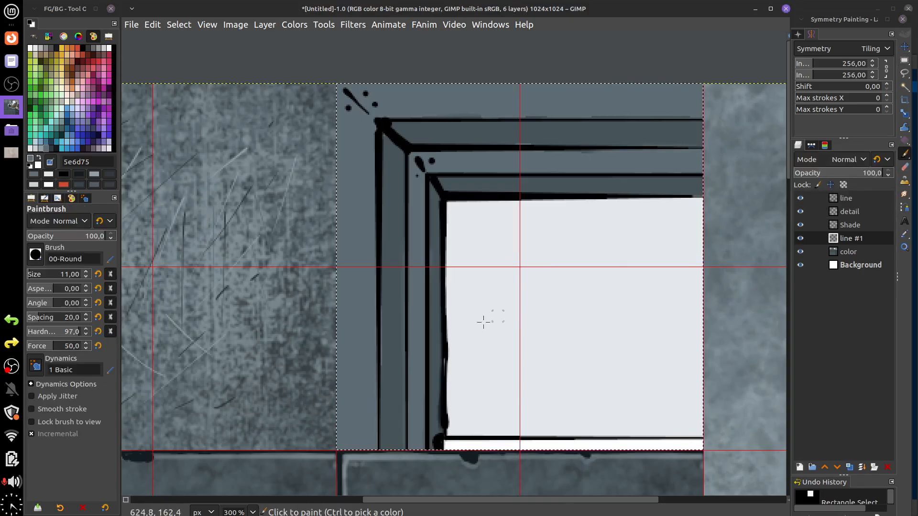
{"action": "left_click", "coordinate": [61, 508]}
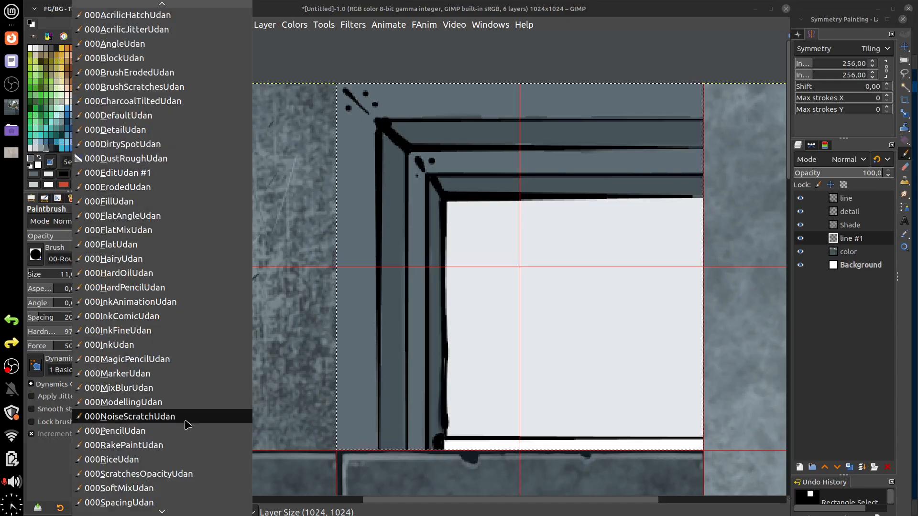
{"action": "left_click", "coordinate": [179, 145]}
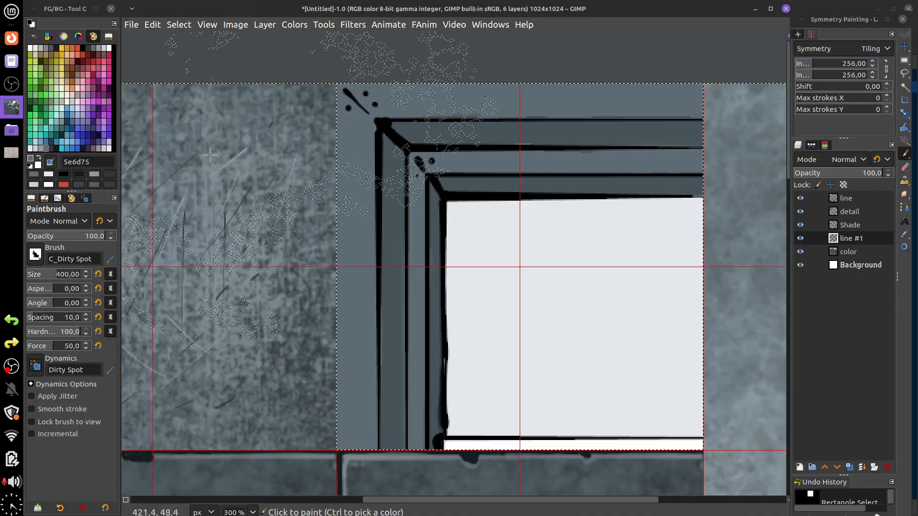
{"action": "left_click", "coordinate": [538, 338]}
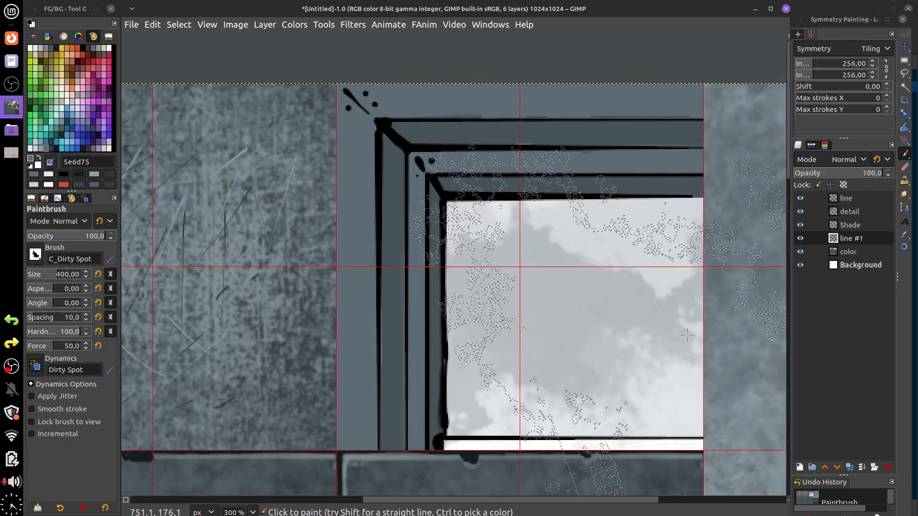
- Mottle the rug tile's upper and vertical border bands with size 66 Dirty Spot strokes in 31393d and 5e6d75
{"action": "left_click_drag", "start_coordinate": [63, 276], "coordinate": [29, 281]}
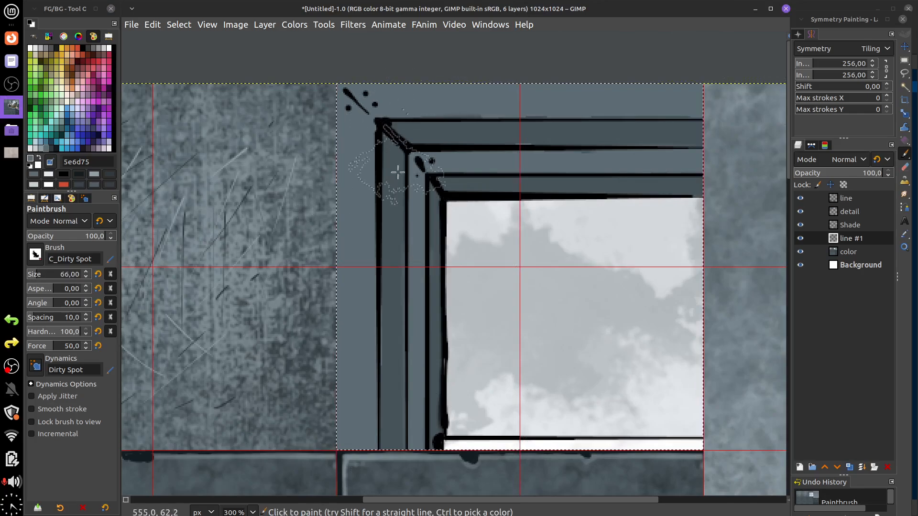
{"action": "left_click", "coordinate": [50, 149]}
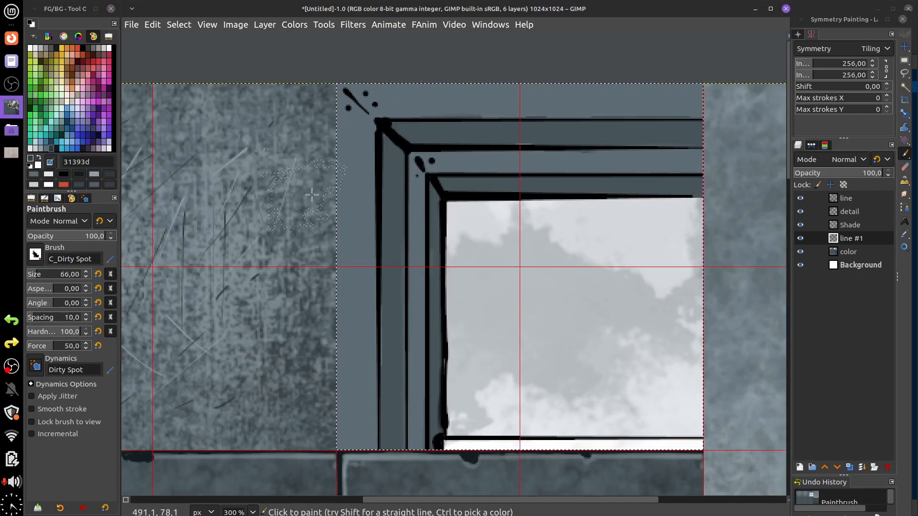
{"action": "left_click_drag", "start_coordinate": [366, 137], "coordinate": [454, 125]}
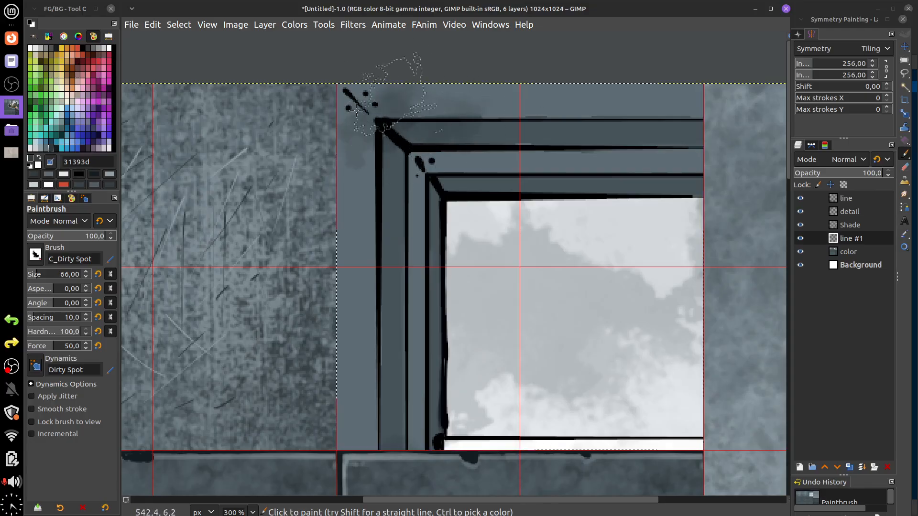
{"action": "mouse_move", "coordinate": [376, 103]}
{"action": "left_mouse_down"}
{"action": "mouse_move", "coordinate": [344, 231]}
{"action": "mouse_move", "coordinate": [376, 316]}
{"action": "mouse_move", "coordinate": [375, 419]}
{"action": "left_mouse_up"}
{"action": "left_click_drag", "start_coordinate": [539, 133], "coordinate": [617, 138]}
{"action": "mouse_move", "coordinate": [640, 104]}
{"action": "left_mouse_down"}
{"action": "mouse_move", "coordinate": [681, 127]}
{"action": "mouse_move", "coordinate": [587, 85]}
{"action": "mouse_move", "coordinate": [480, 102]}
{"action": "left_mouse_up"}
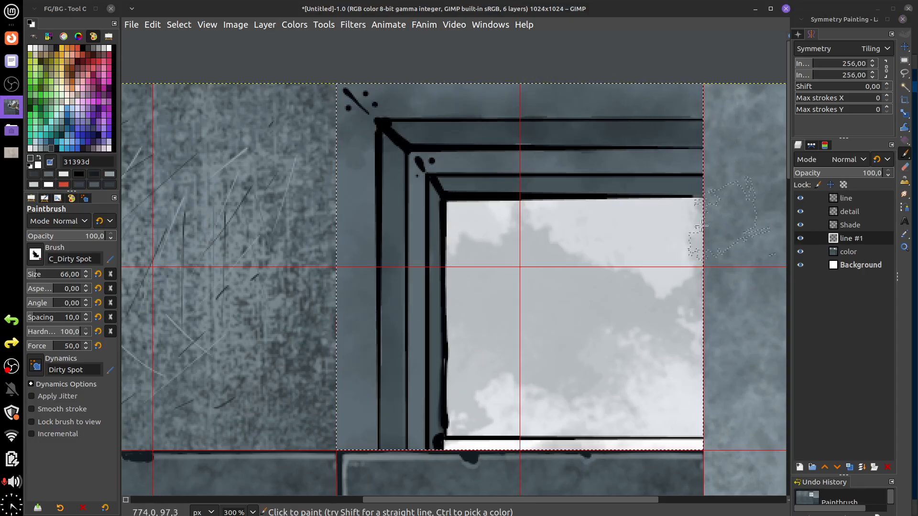
{"action": "left_click", "coordinate": [46, 148]}
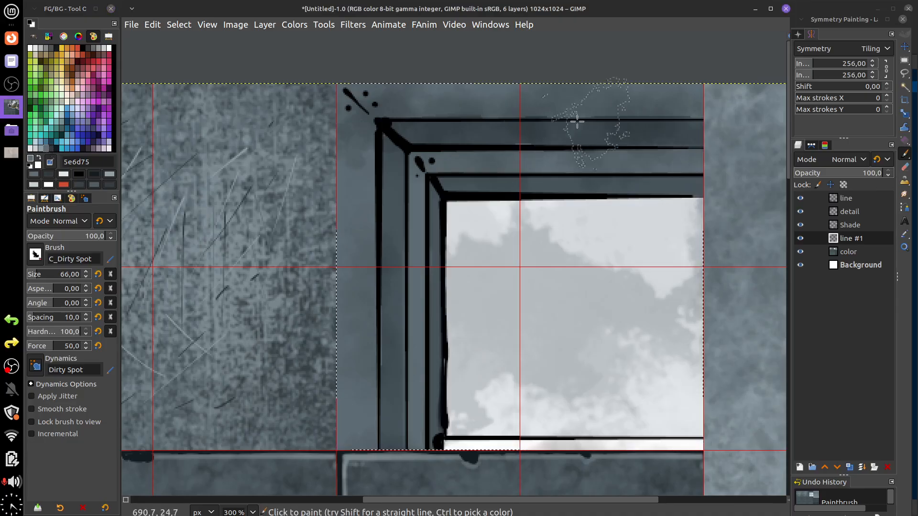
{"action": "mouse_move", "coordinate": [576, 123]}
{"action": "left_mouse_down"}
{"action": "mouse_move", "coordinate": [383, 127]}
{"action": "mouse_move", "coordinate": [365, 258]}
{"action": "mouse_move", "coordinate": [391, 451]}
{"action": "left_mouse_up"}
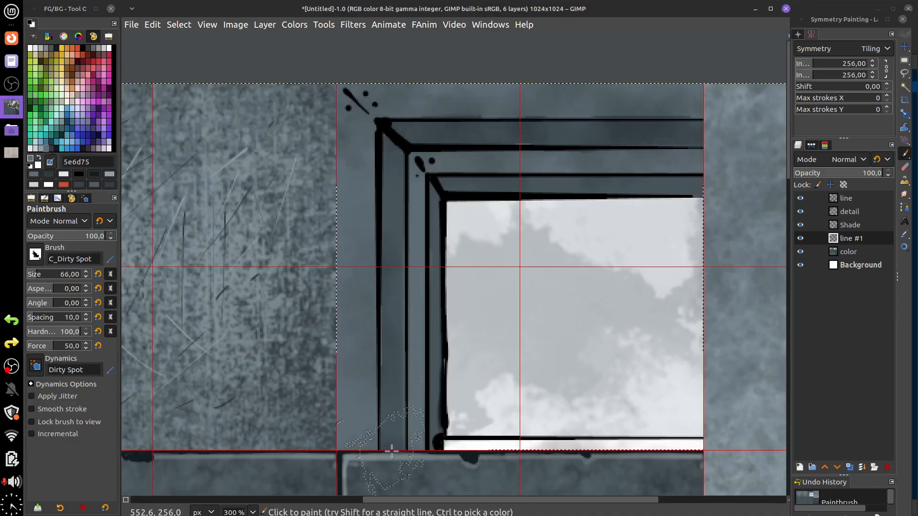
- Set the line #1 layer's blend mode to Multiply and its opacity to 52.7
{"action": "left_click", "coordinate": [861, 160]}
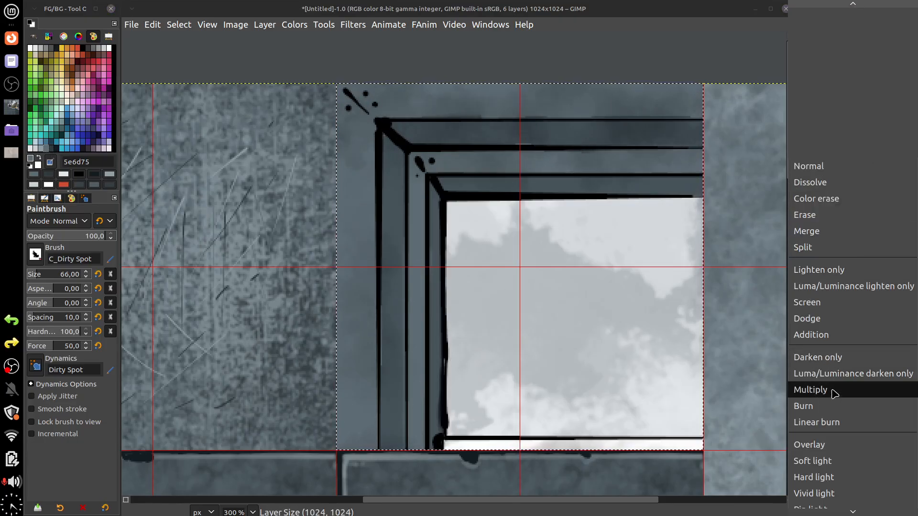
{"action": "left_click", "coordinate": [832, 390]}
{"action": "left_click_drag", "start_coordinate": [865, 177], "coordinate": [839, 176]}
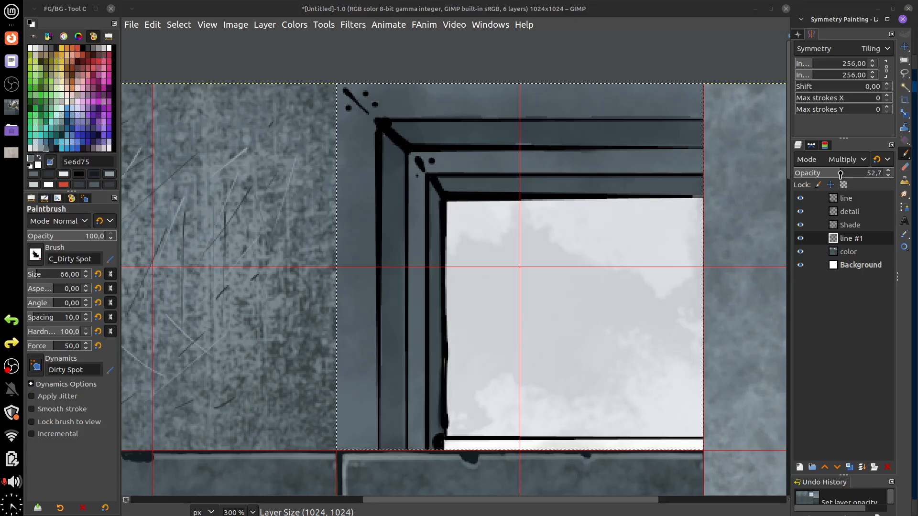
- Paint extra Dirty Spot blotches in 5e6d75 across the lower part of the rug tile's pale centre
{"action": "left_click", "coordinate": [381, 405]}
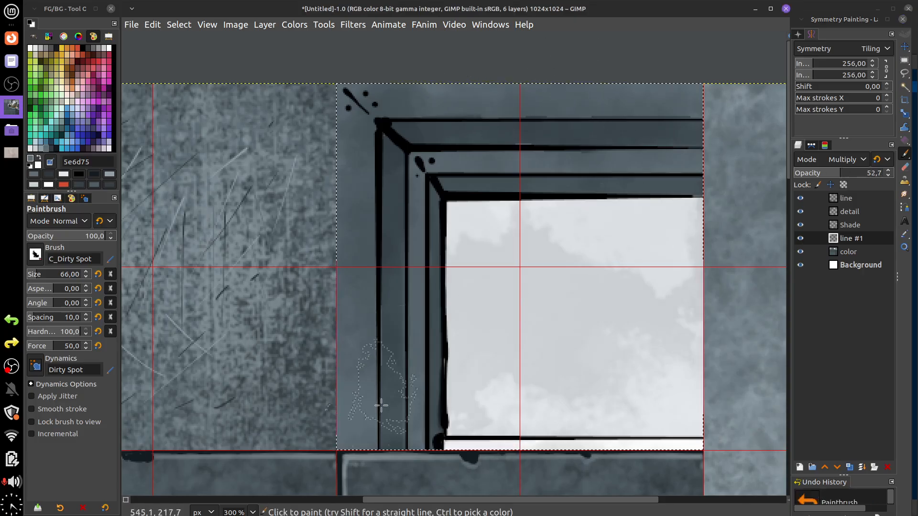
{"action": "left_click", "coordinate": [578, 384]}
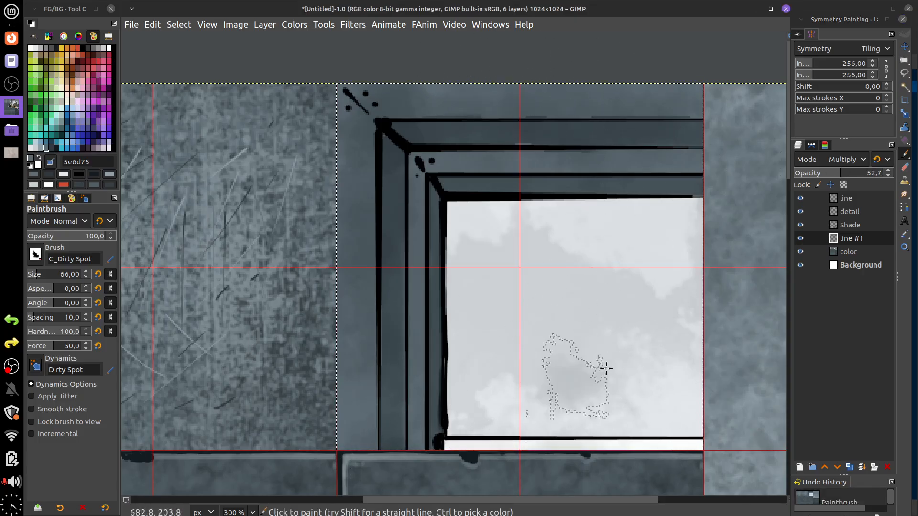
{"action": "left_click_drag", "start_coordinate": [606, 369], "coordinate": [643, 401]}
{"action": "left_click", "coordinate": [689, 398]}
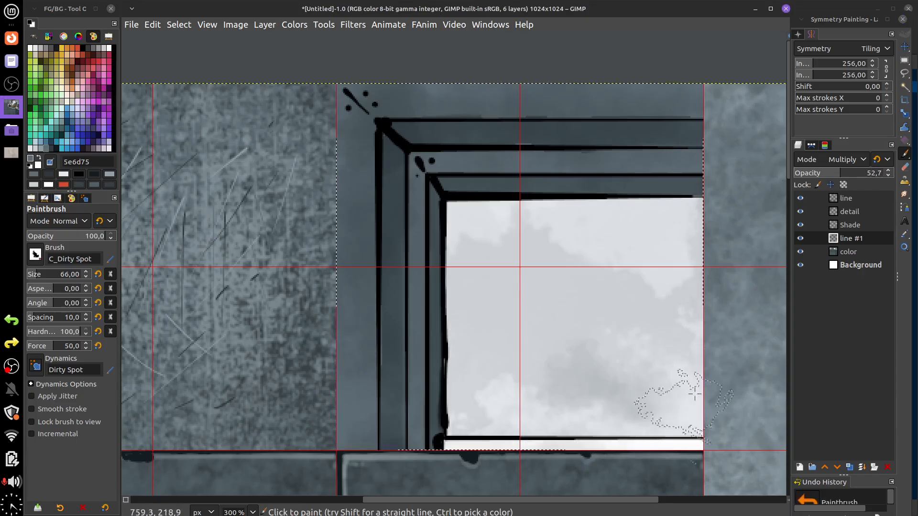
- On the color layer, fill a 183 × 12 px strip at position 585, 247 along the tile's lower edge with foreground color 5e6d75
{"action": "left_click", "coordinate": [850, 252]}
{"action": "key", "text": "ctrl+shift+a"}
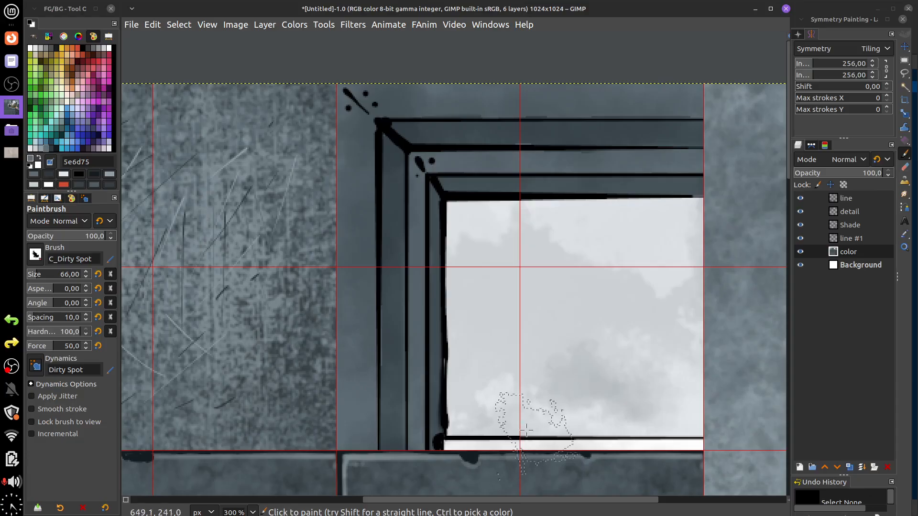
{"action": "key", "text": "r"}
{"action": "left_click_drag", "start_coordinate": [425, 439], "coordinate": [705, 457]}
{"action": "left_click_drag", "start_coordinate": [432, 440], "coordinate": [431, 426]}
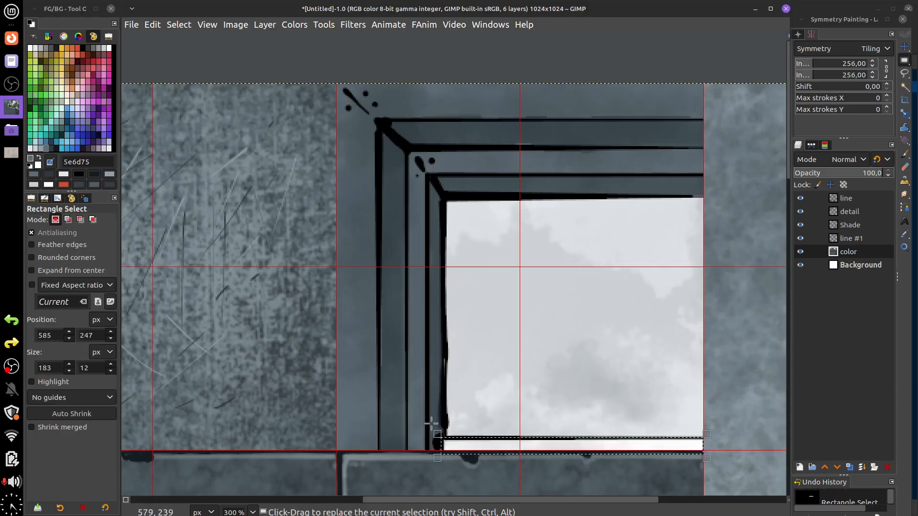
{"action": "left_click", "coordinate": [153, 25]}
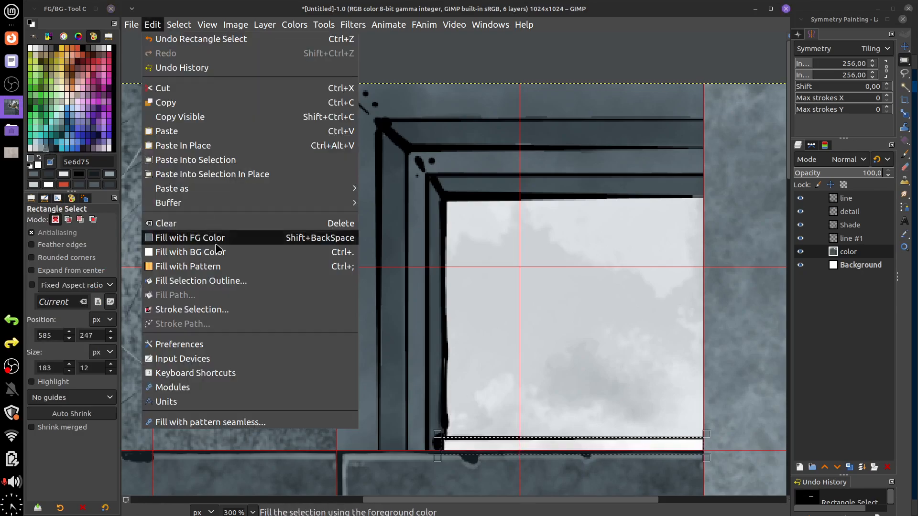
{"action": "left_click", "coordinate": [220, 238]}
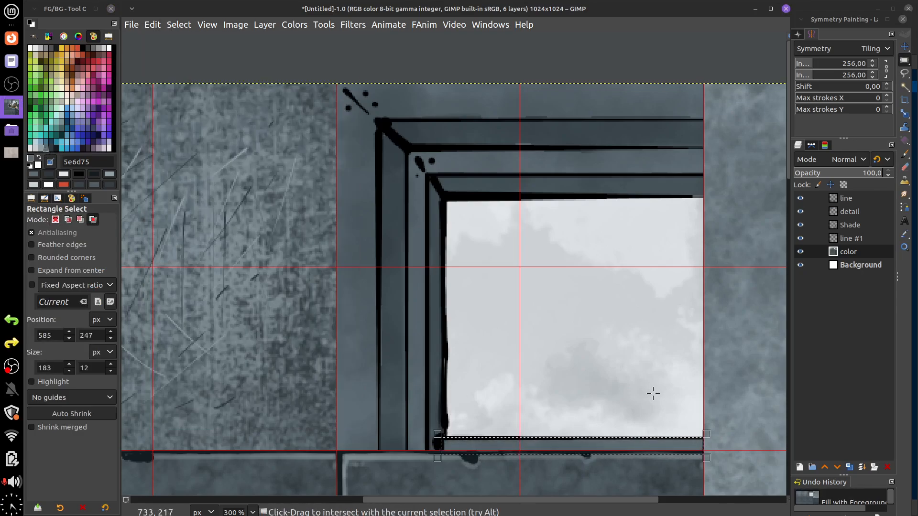
- Clear the strip selection and hide the grid on the texture sheet
{"action": "left_click", "coordinate": [703, 400]}
{"action": "scroll", "coordinate": [711, 398], "scroll_direction": "down", "scroll_amount": 3, "text": "ctrl"}
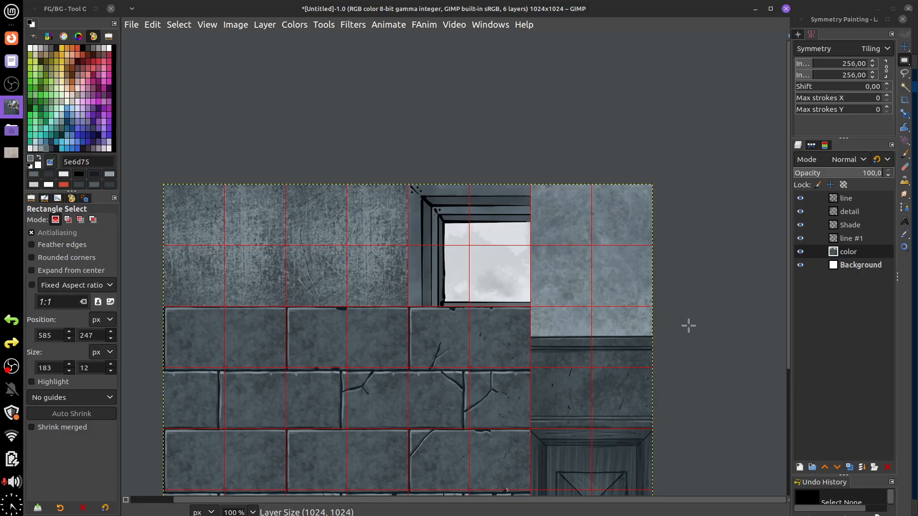
{"action": "scroll", "coordinate": [705, 227], "scroll_direction": "down", "scroll_amount": 5}
{"action": "key", "text": "minus"}
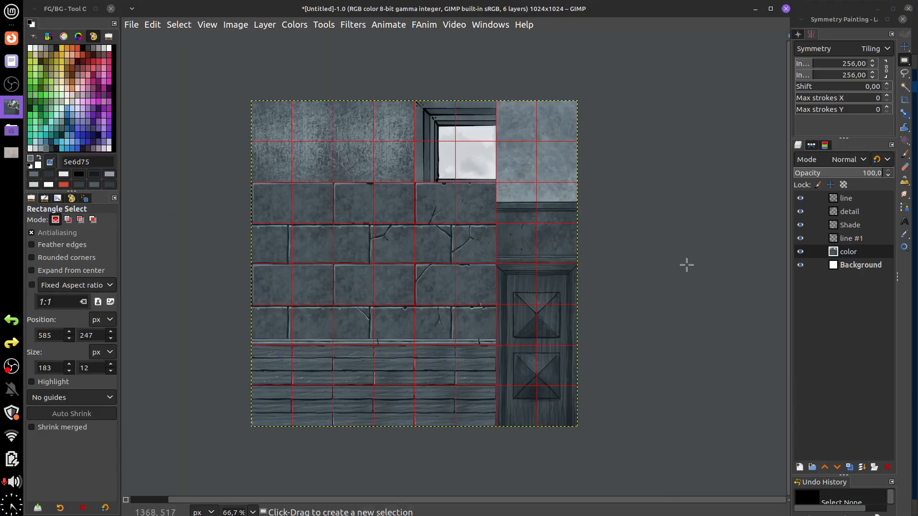
{"action": "left_click", "coordinate": [206, 24]}
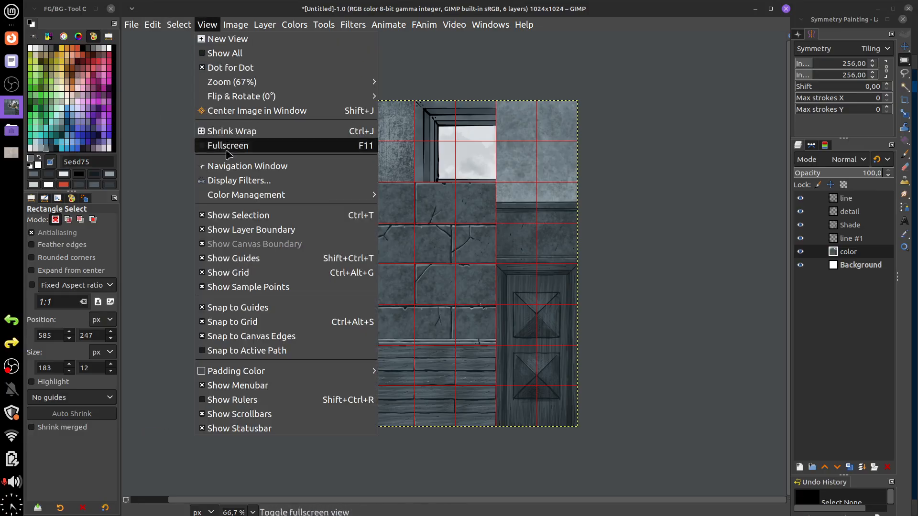
{"action": "left_click", "coordinate": [225, 273]}
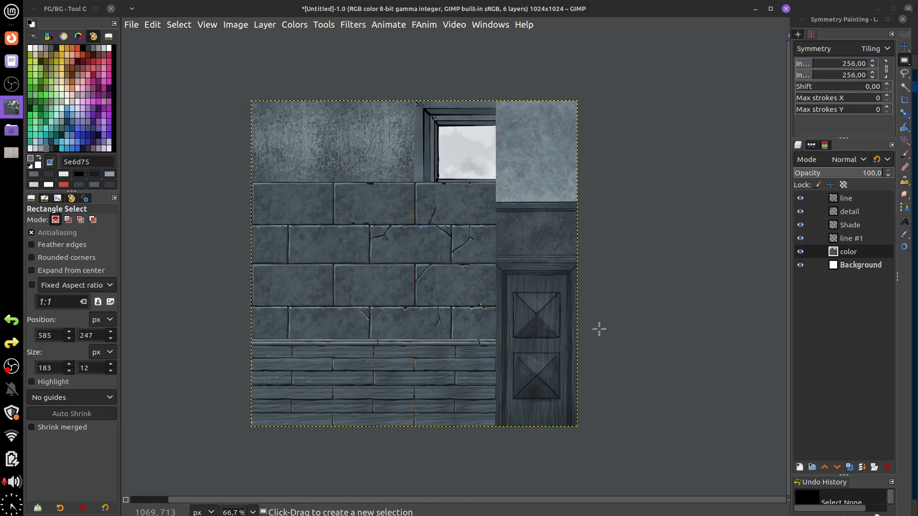
{"action": "scroll", "coordinate": [621, 335], "scroll_direction": "up", "scroll_amount": 1}
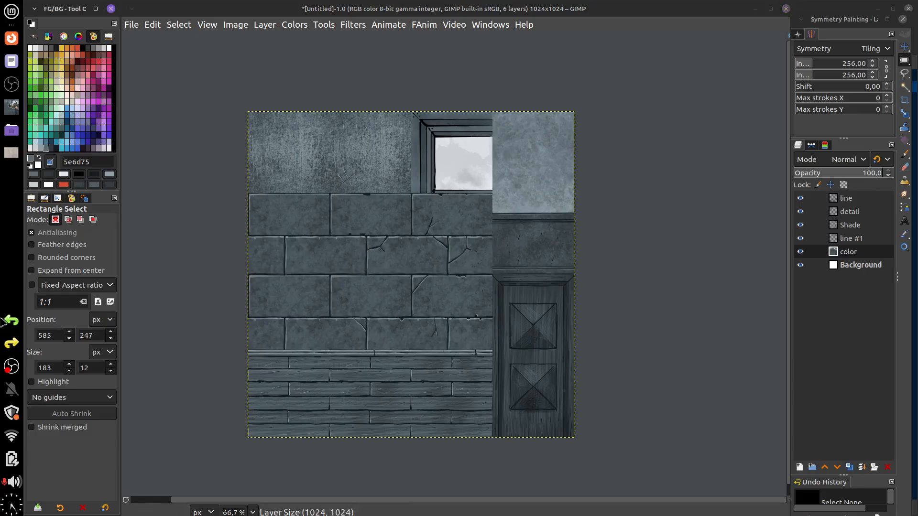
{"action": "right_click", "coordinate": [12, 367]}
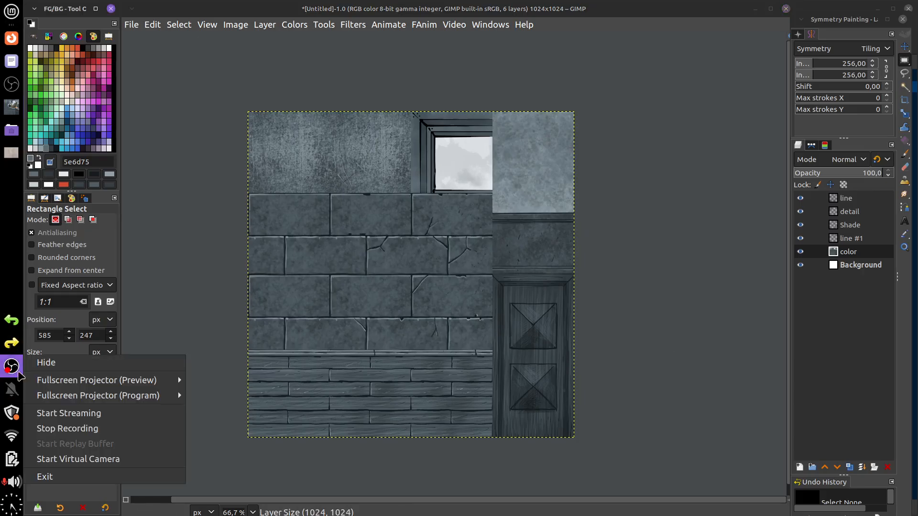